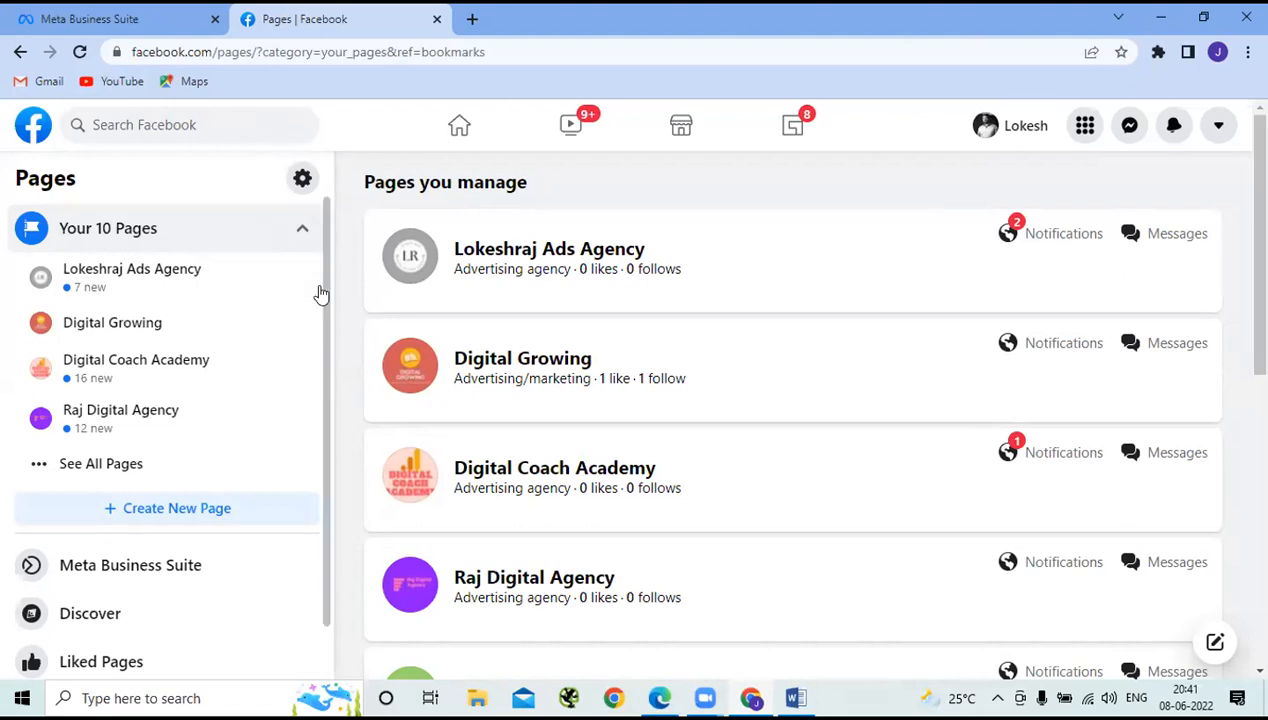
Step: Go to the Facebook home feed and open the Pages section from there
{"action": "left_click", "coordinate": [460, 135]}
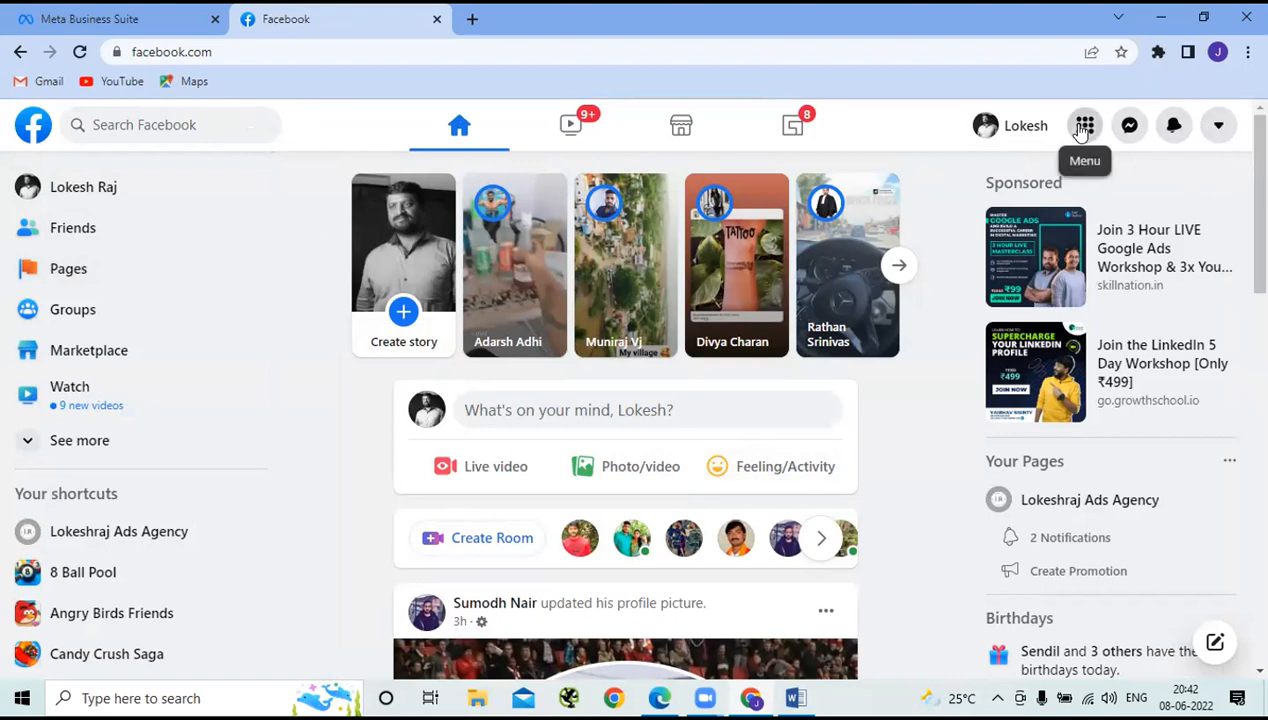
{"action": "left_click", "coordinate": [1084, 127]}
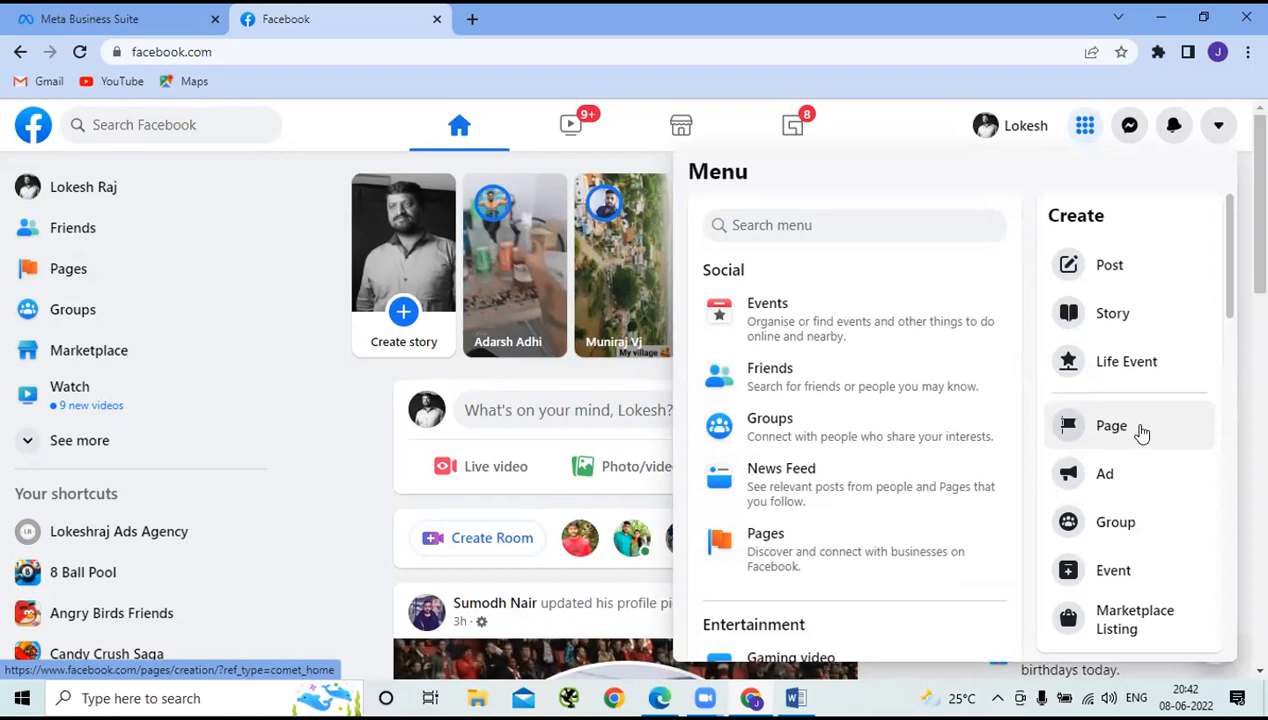
{"action": "left_click", "coordinate": [792, 548]}
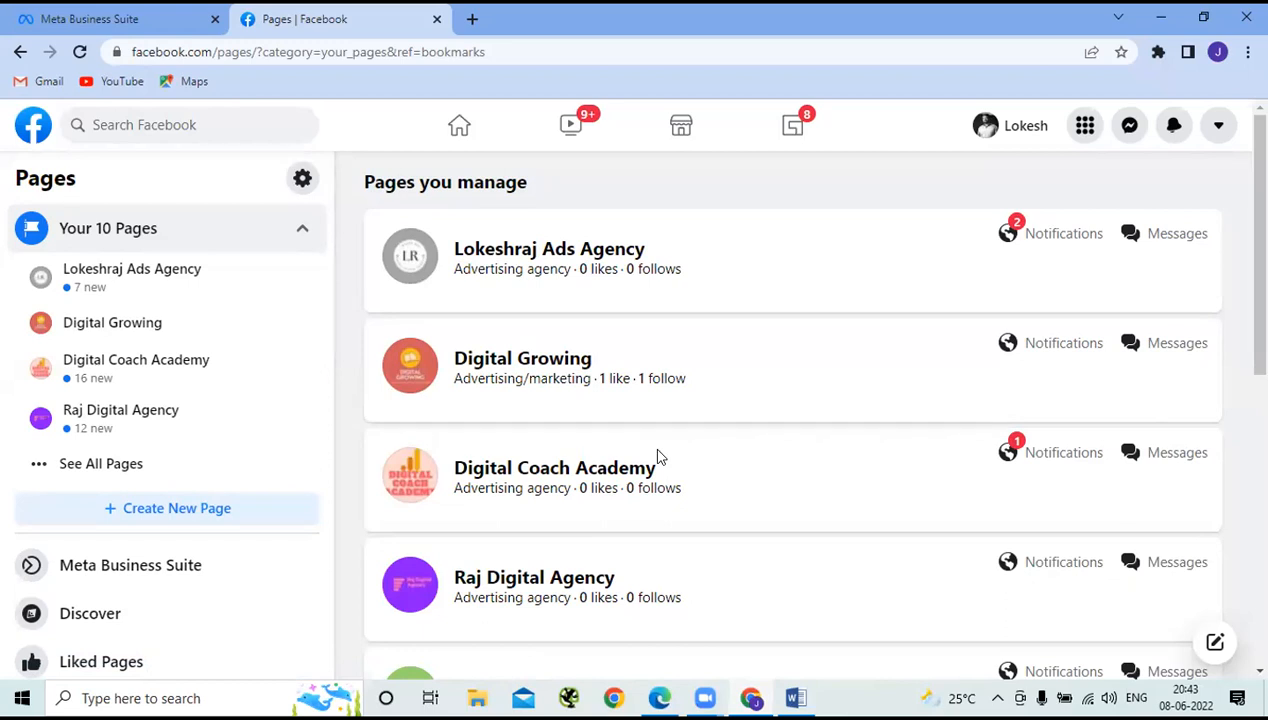
Step: Look through the managed Pages and open the Lokeshraj Ads Agency Page
{"action": "scroll", "coordinate": [636, 477], "scroll_direction": "down", "scroll_amount": 2}
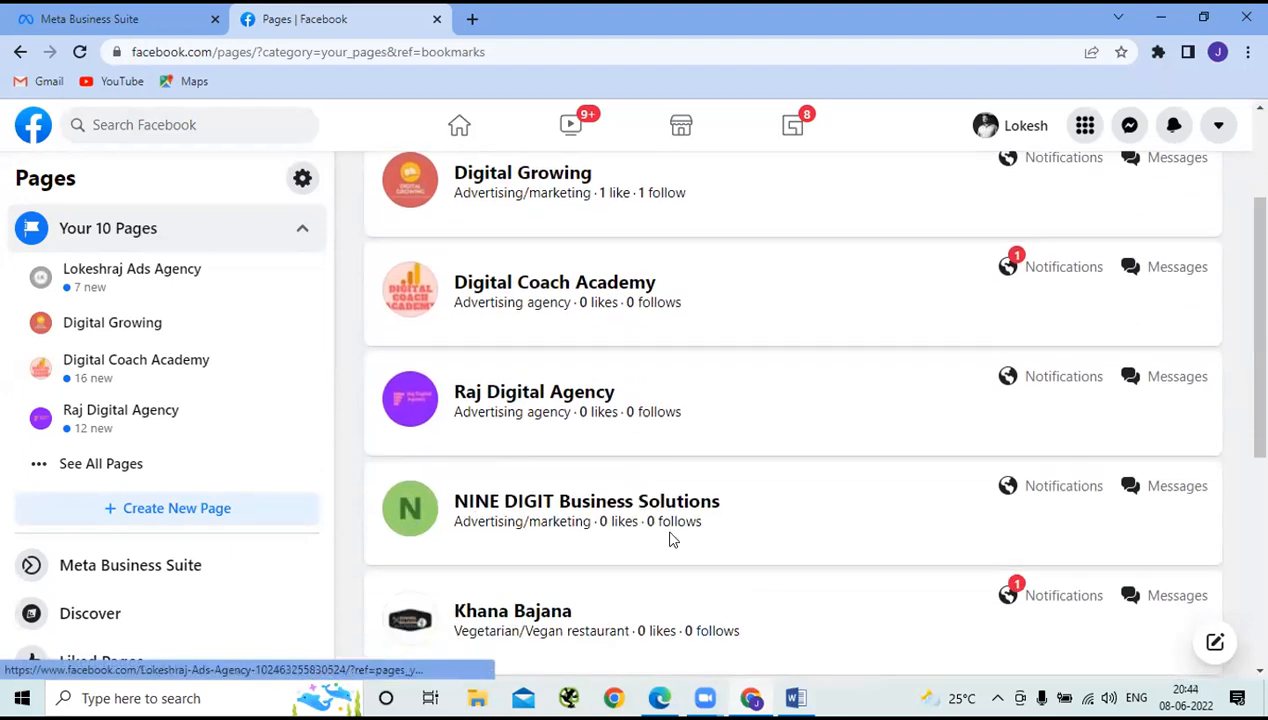
{"action": "scroll", "coordinate": [670, 540], "scroll_direction": "down", "scroll_amount": 2}
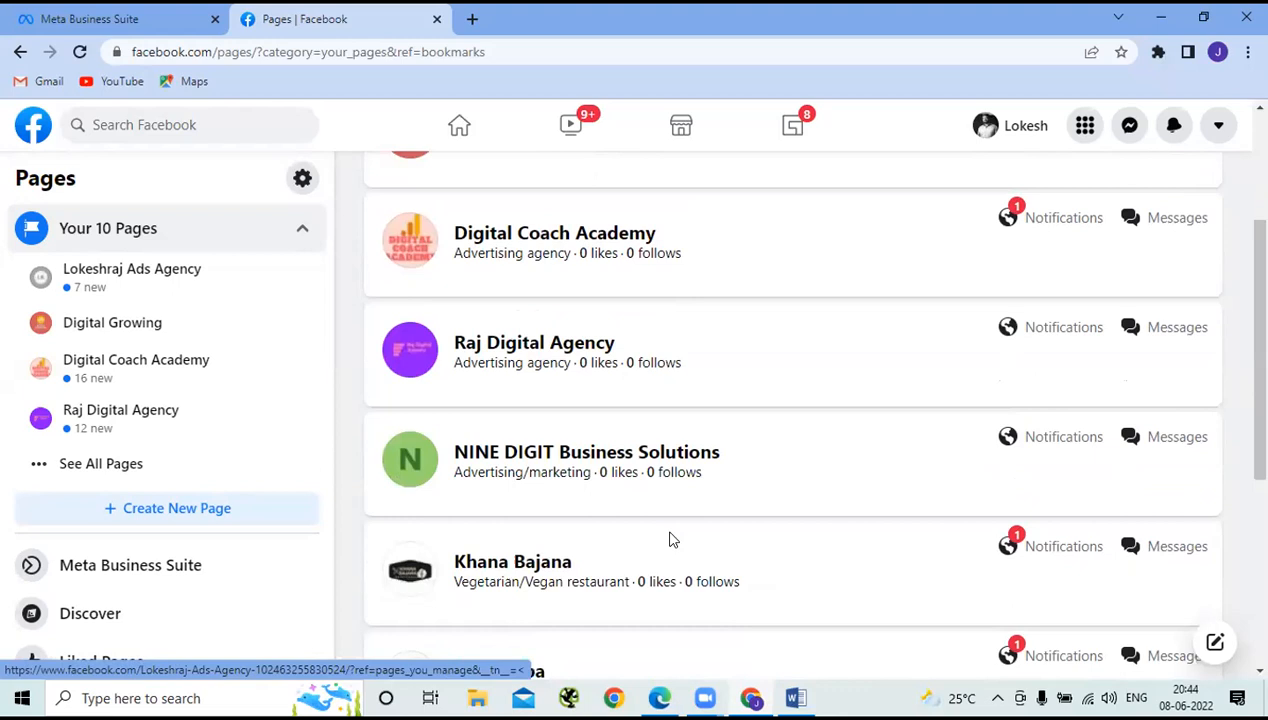
{"action": "scroll", "coordinate": [670, 540], "scroll_direction": "down", "scroll_amount": 2}
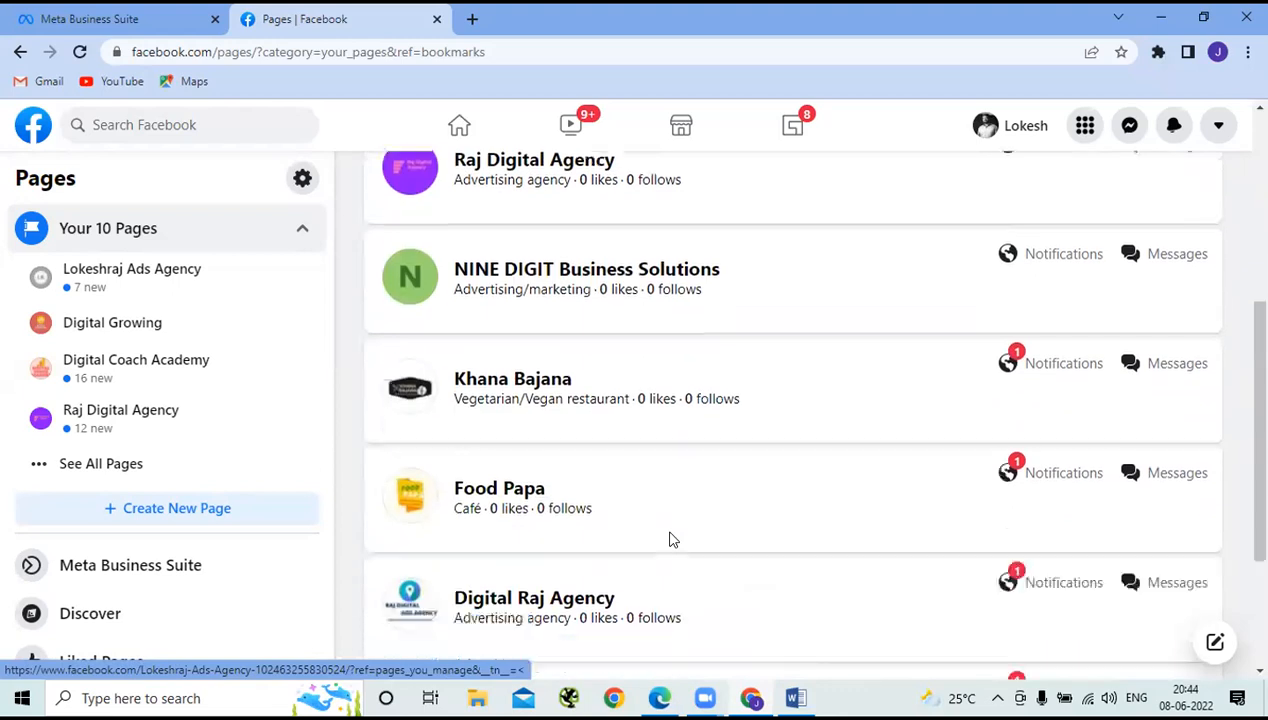
{"action": "scroll", "coordinate": [670, 540], "scroll_direction": "up", "scroll_amount": 6}
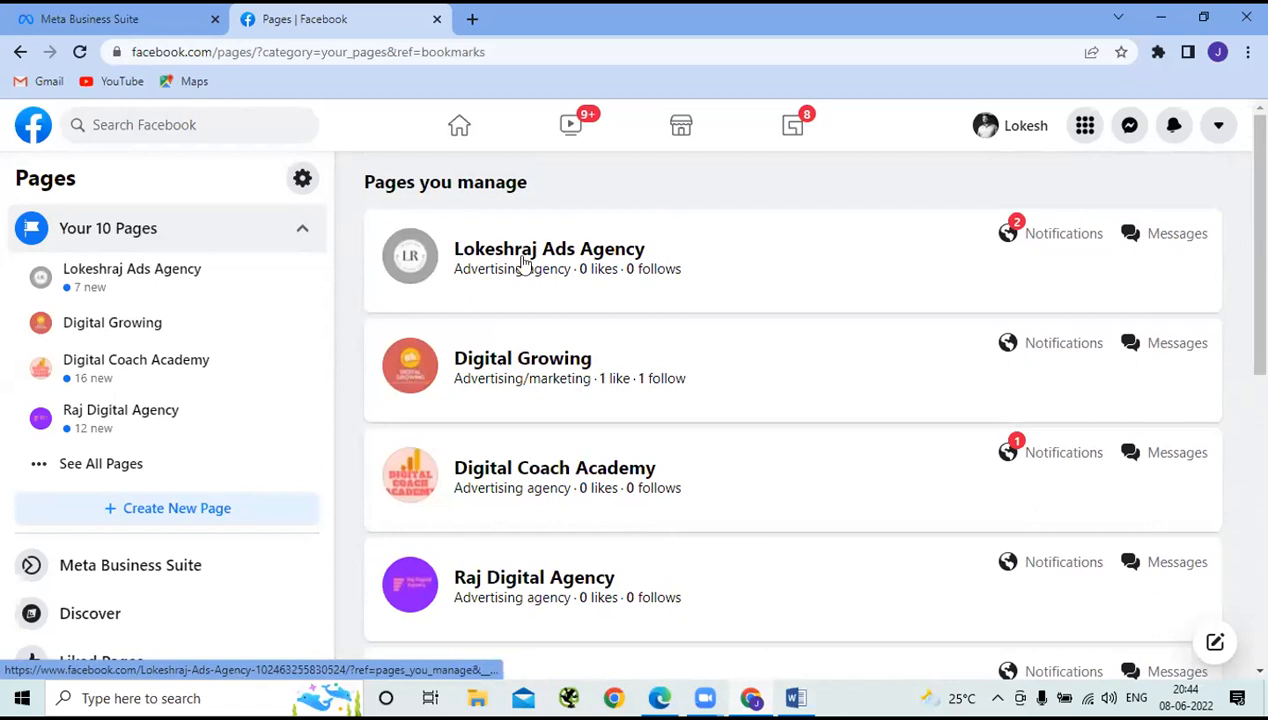
{"action": "left_click", "coordinate": [467, 255]}
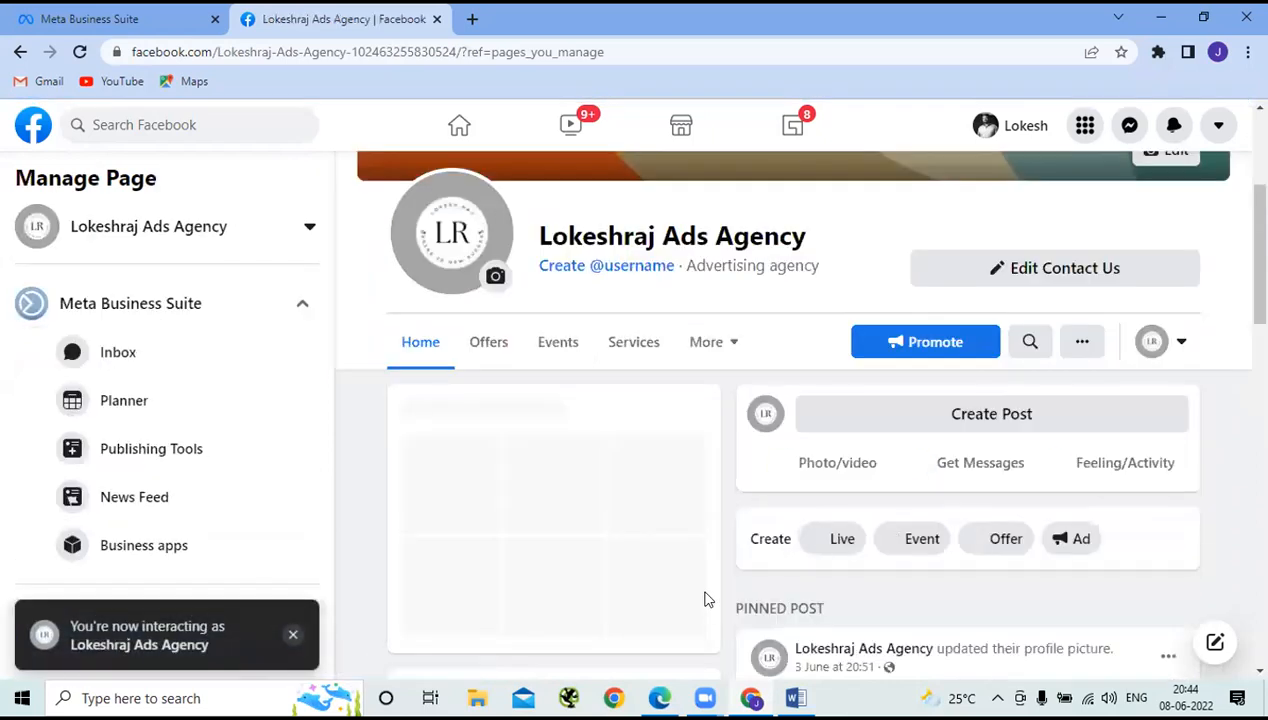
Step: Open the Page info of Lokeshraj Ads Agency for editing and bring up its General section
{"action": "scroll", "coordinate": [705, 600], "scroll_direction": "up", "scroll_amount": 3}
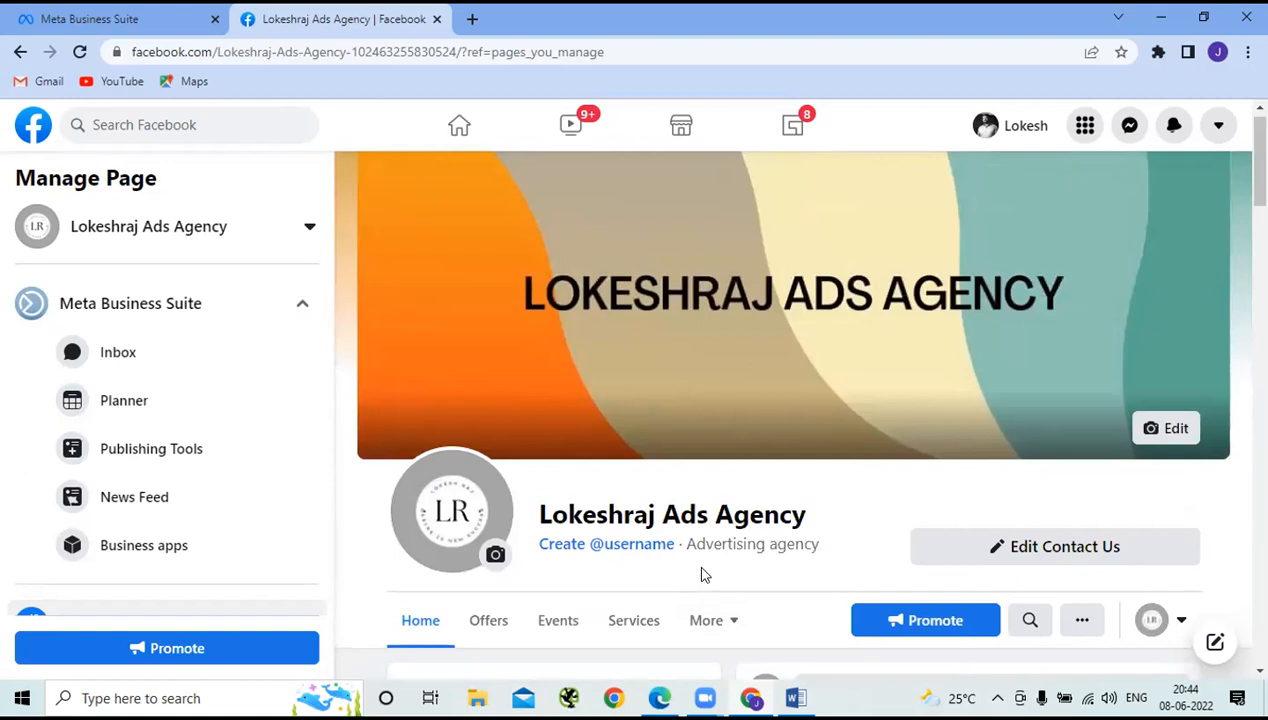
{"action": "scroll", "coordinate": [702, 574], "scroll_direction": "down", "scroll_amount": 2}
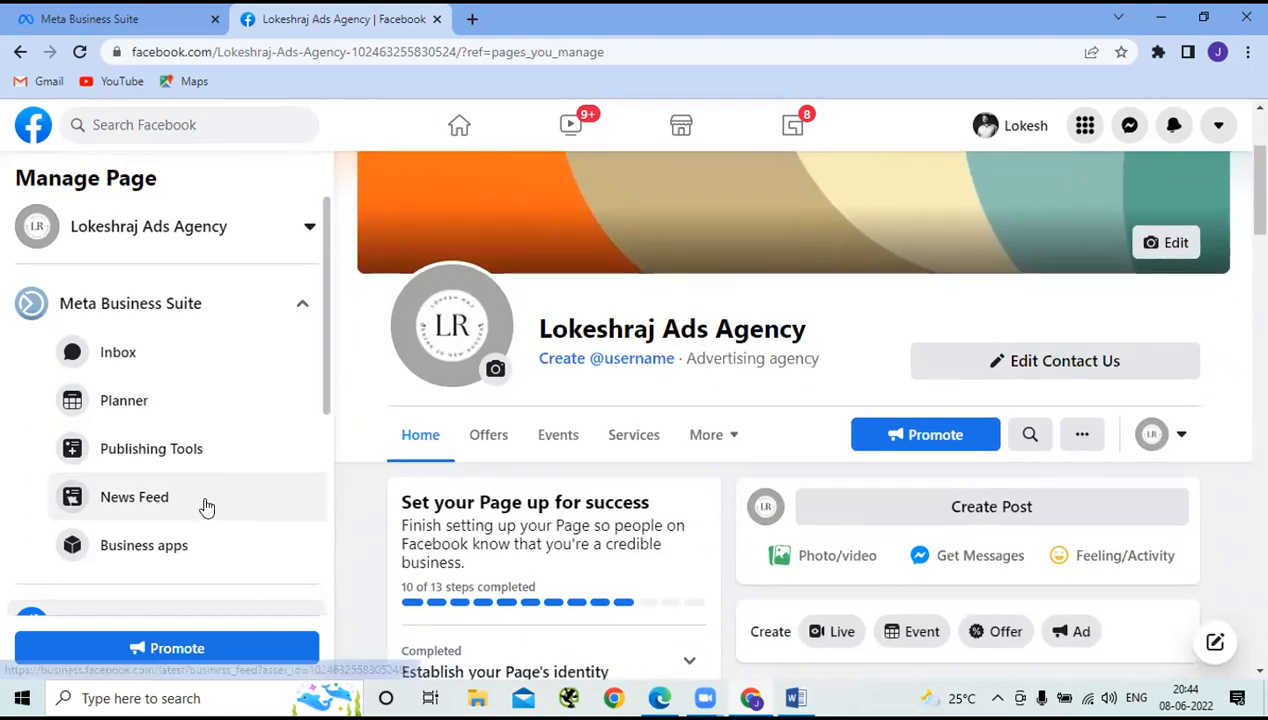
{"action": "scroll", "coordinate": [204, 504], "scroll_direction": "down", "scroll_amount": 5}
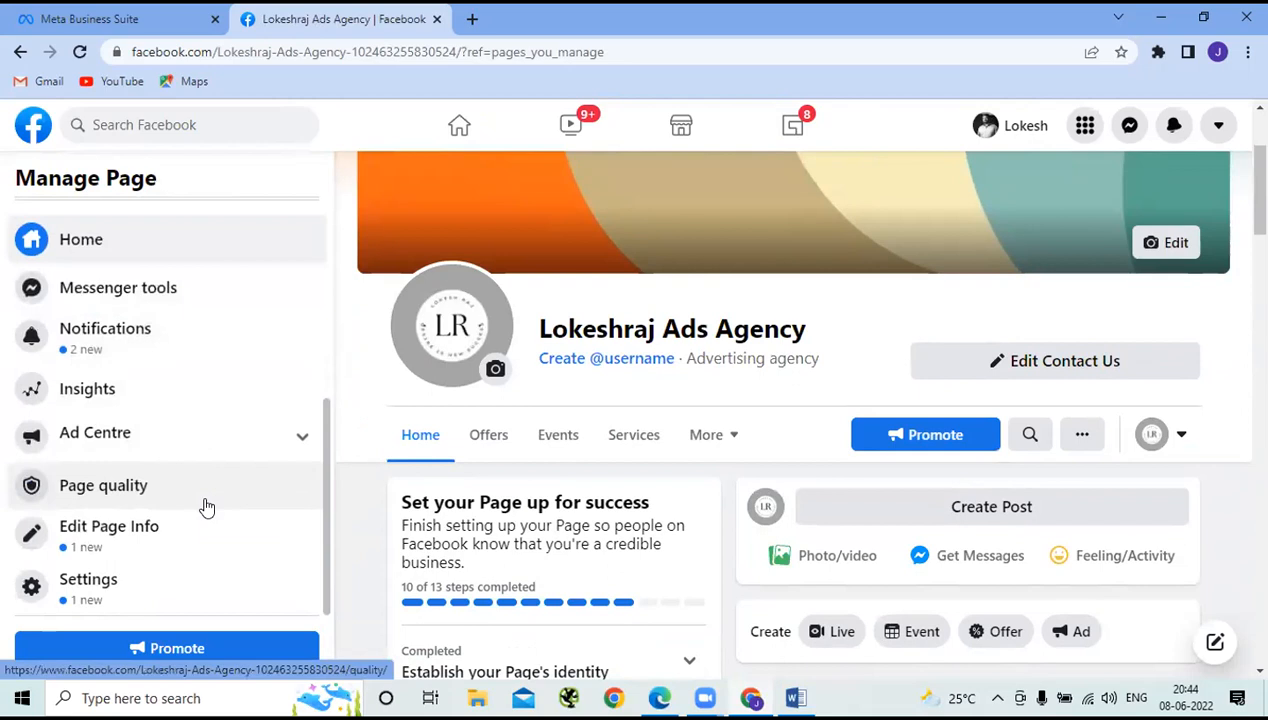
{"action": "left_click", "coordinate": [109, 528]}
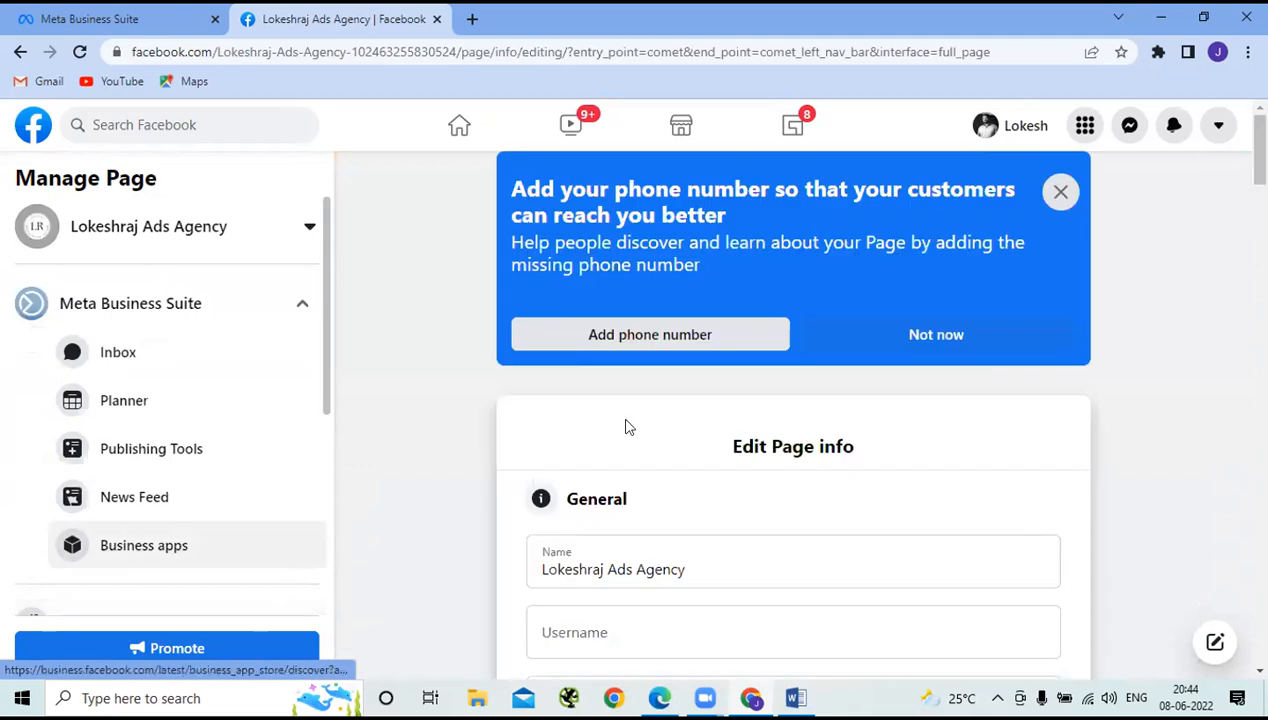
{"action": "scroll", "coordinate": [776, 544], "scroll_direction": "down", "scroll_amount": 3}
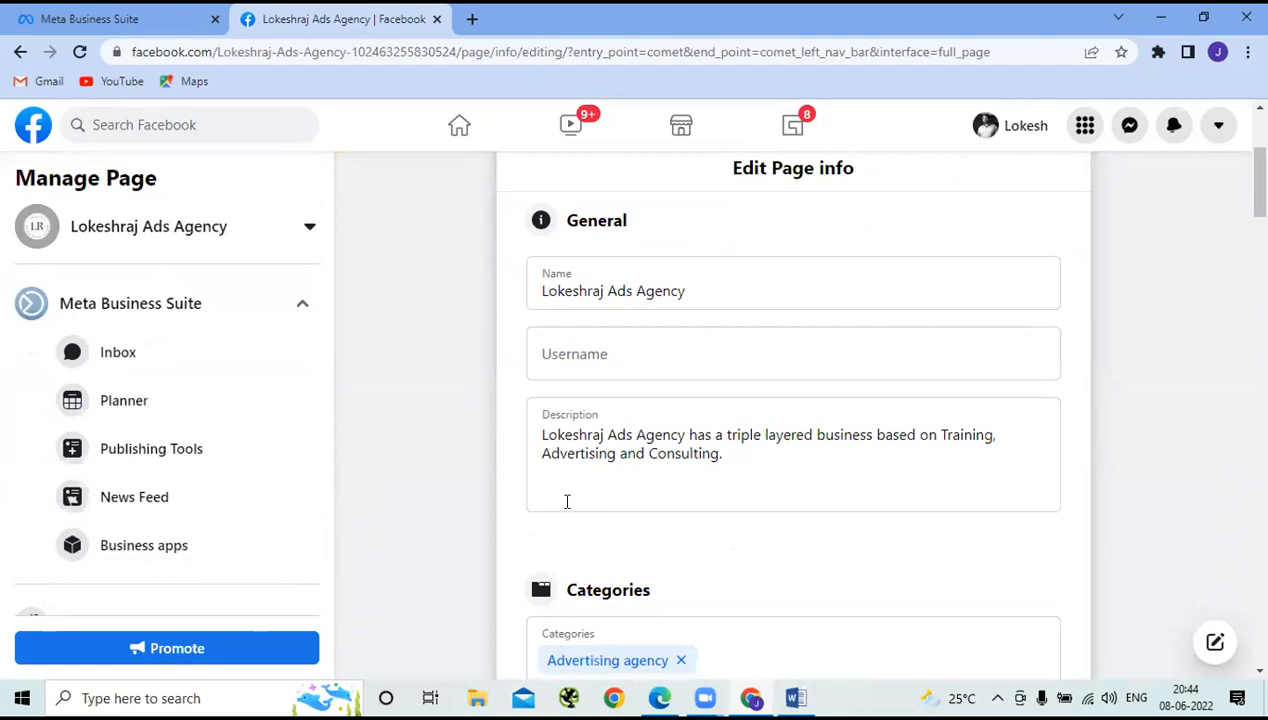
Step: Create the Page username lokeshrajadsagency in the General section and save it
{"action": "left_click", "coordinate": [590, 350]}
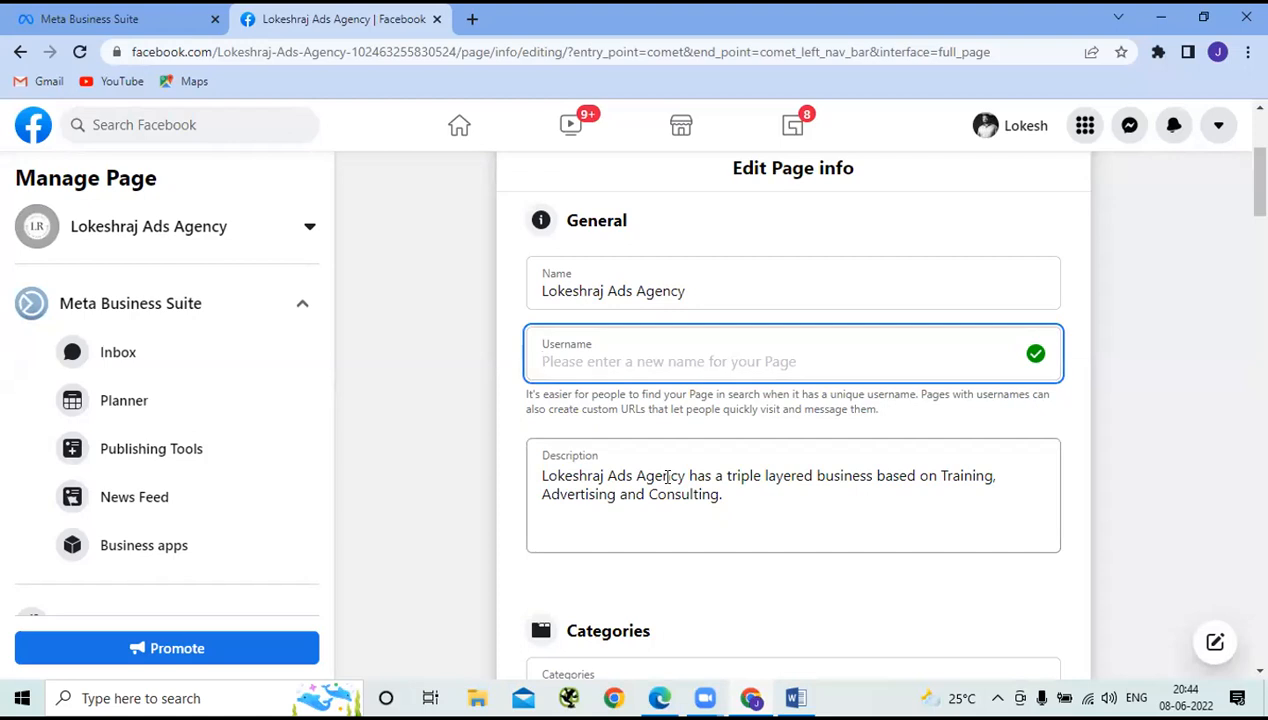
{"action": "type", "text": "loke"}
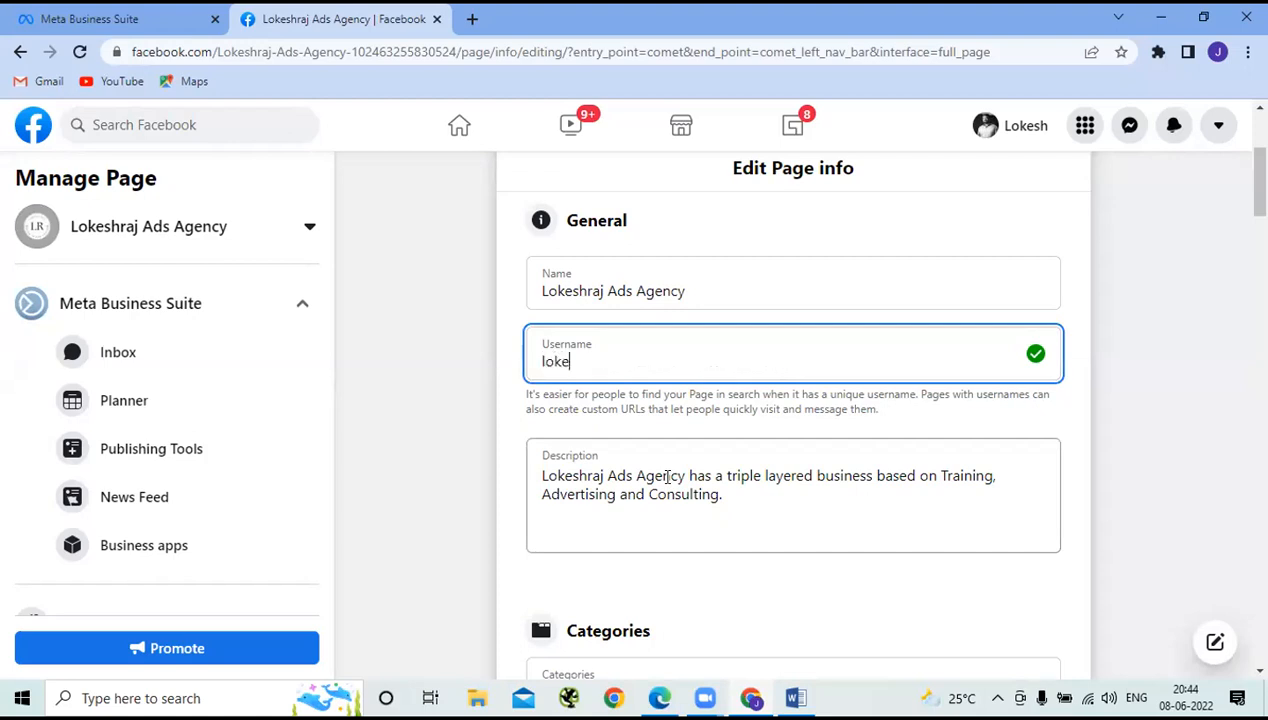
{"action": "type", "text": "shrajadsagency"}
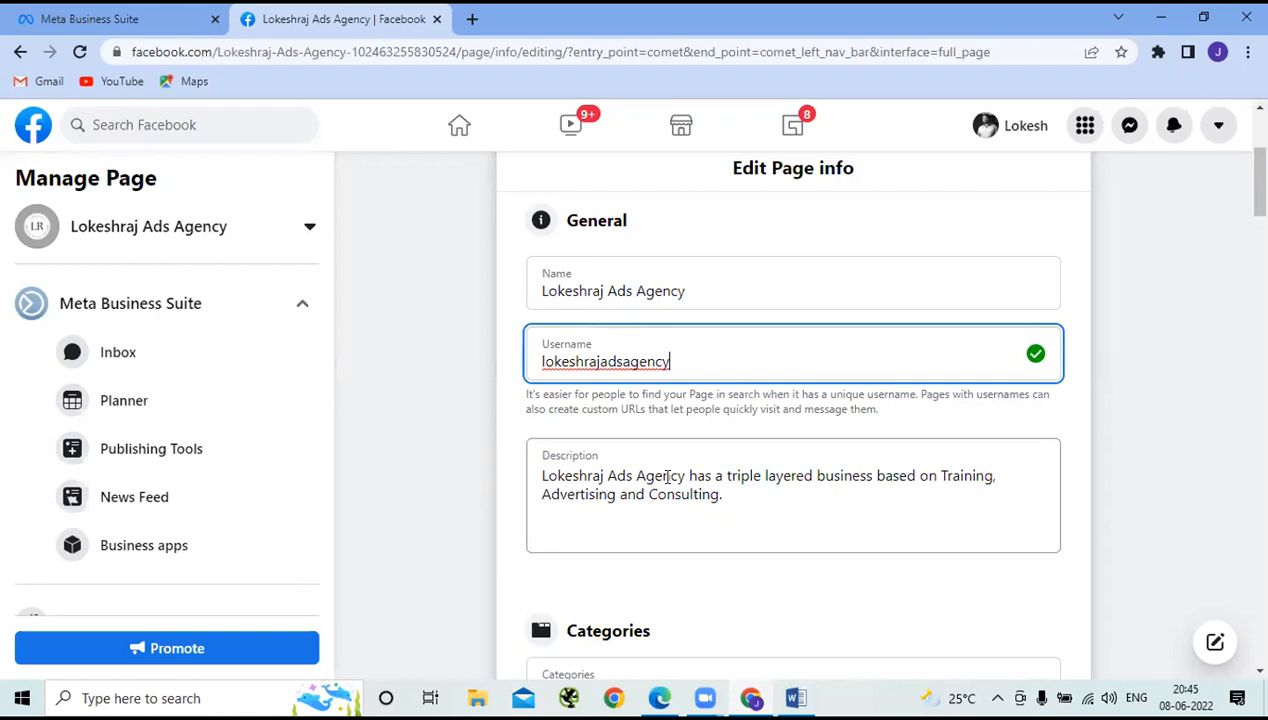
{"action": "left_click", "coordinate": [1060, 417]}
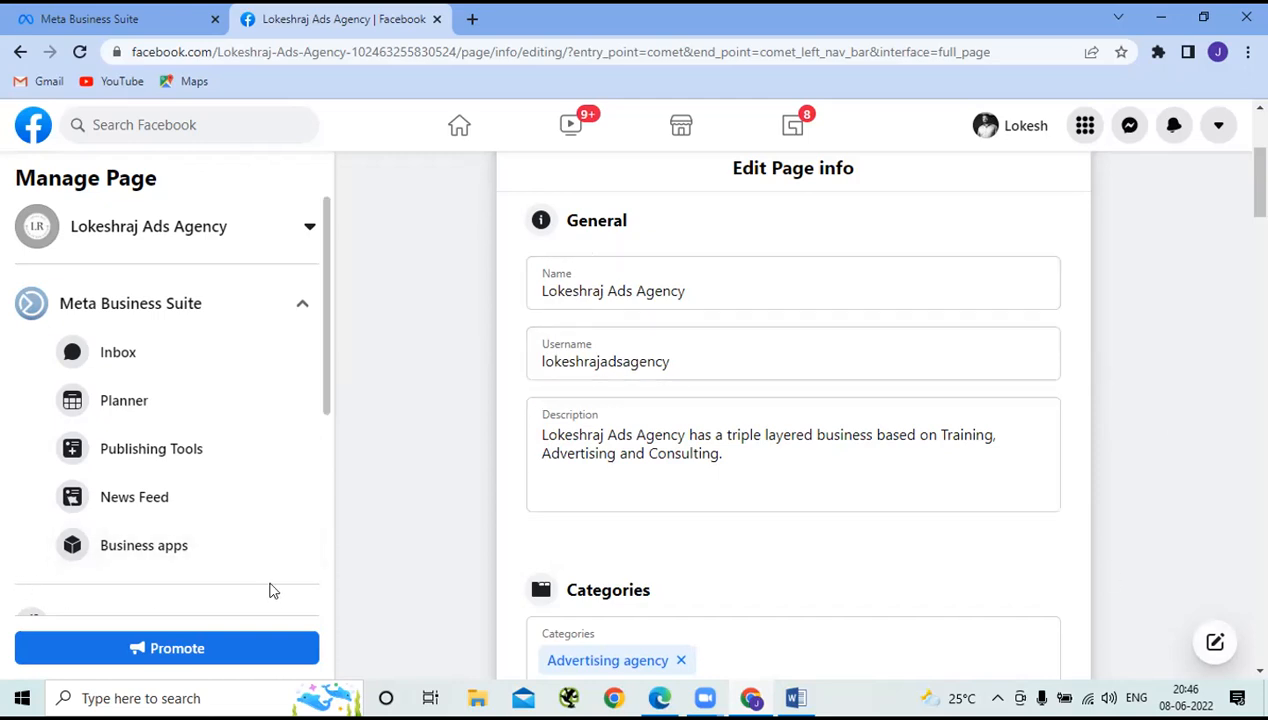
Step: Review the remaining Page info sections, from categories and location to opening hours, additional information and price range
{"action": "scroll", "coordinate": [614, 412], "scroll_direction": "down", "scroll_amount": 5}
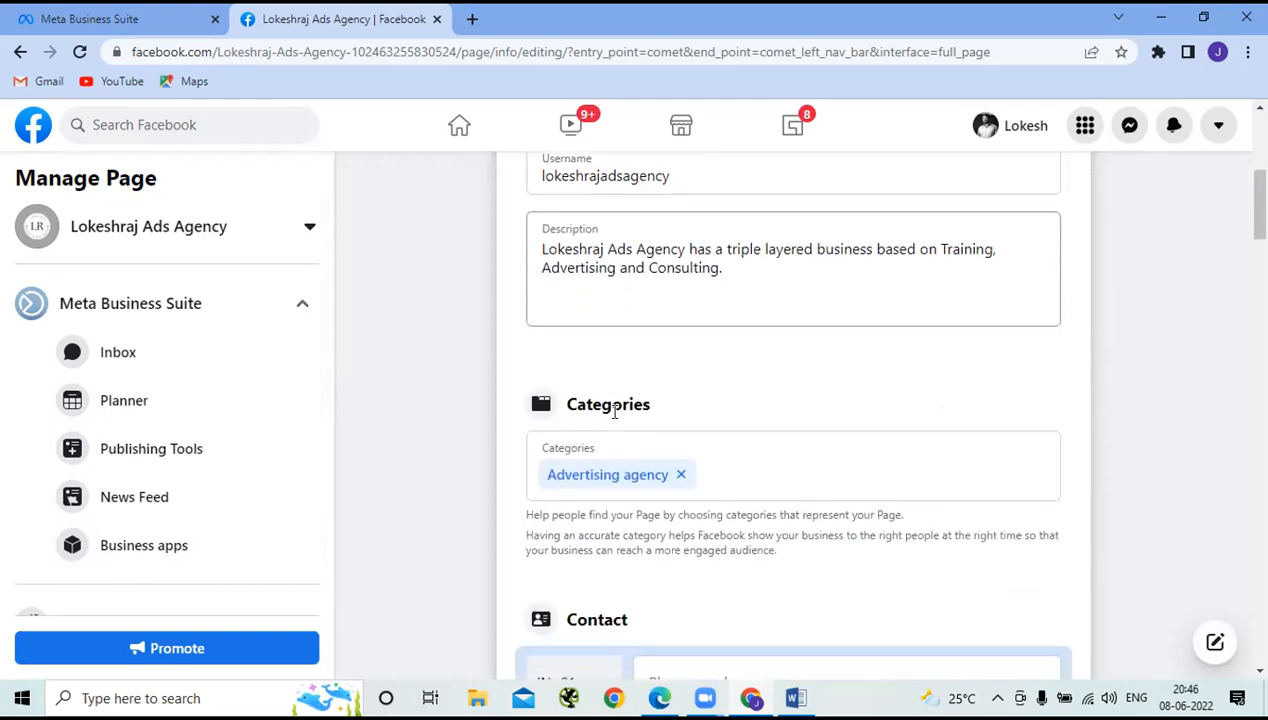
{"action": "scroll", "coordinate": [614, 410], "scroll_direction": "down", "scroll_amount": 7}
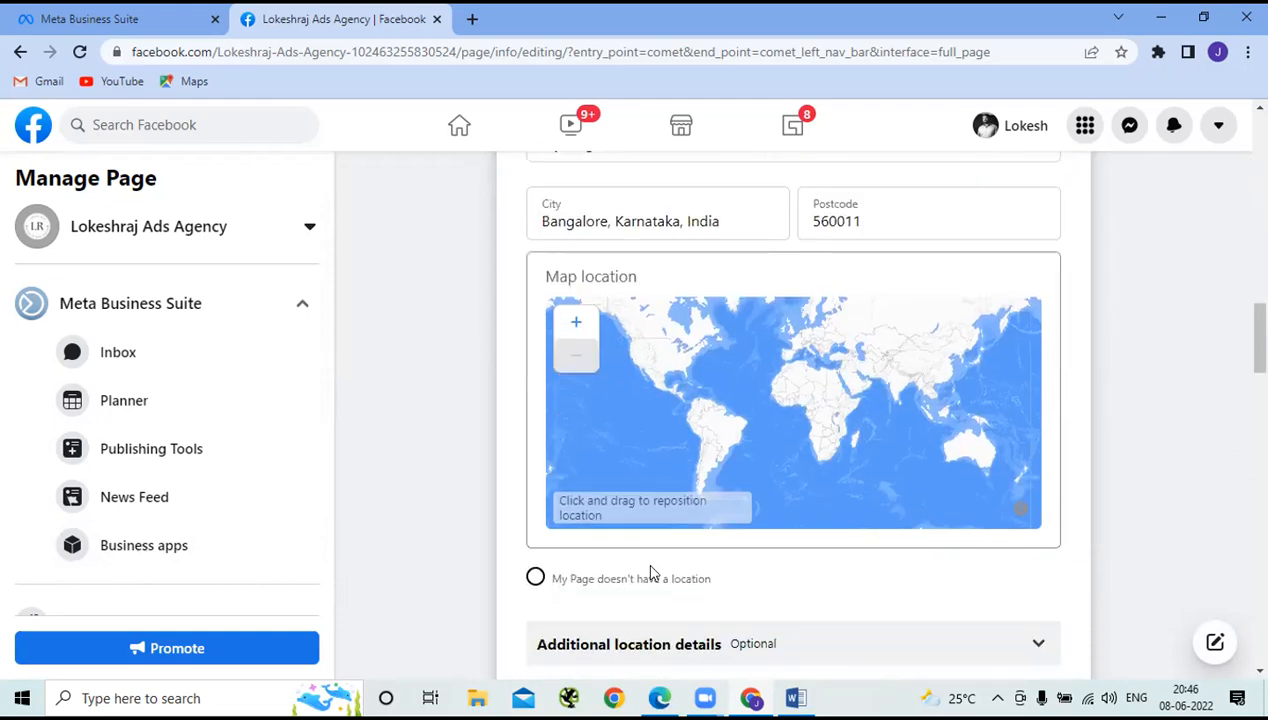
{"action": "scroll", "coordinate": [1213, 510], "scroll_direction": "down", "scroll_amount": 5}
{"action": "scroll", "coordinate": [1212, 510], "scroll_direction": "down", "scroll_amount": 6}
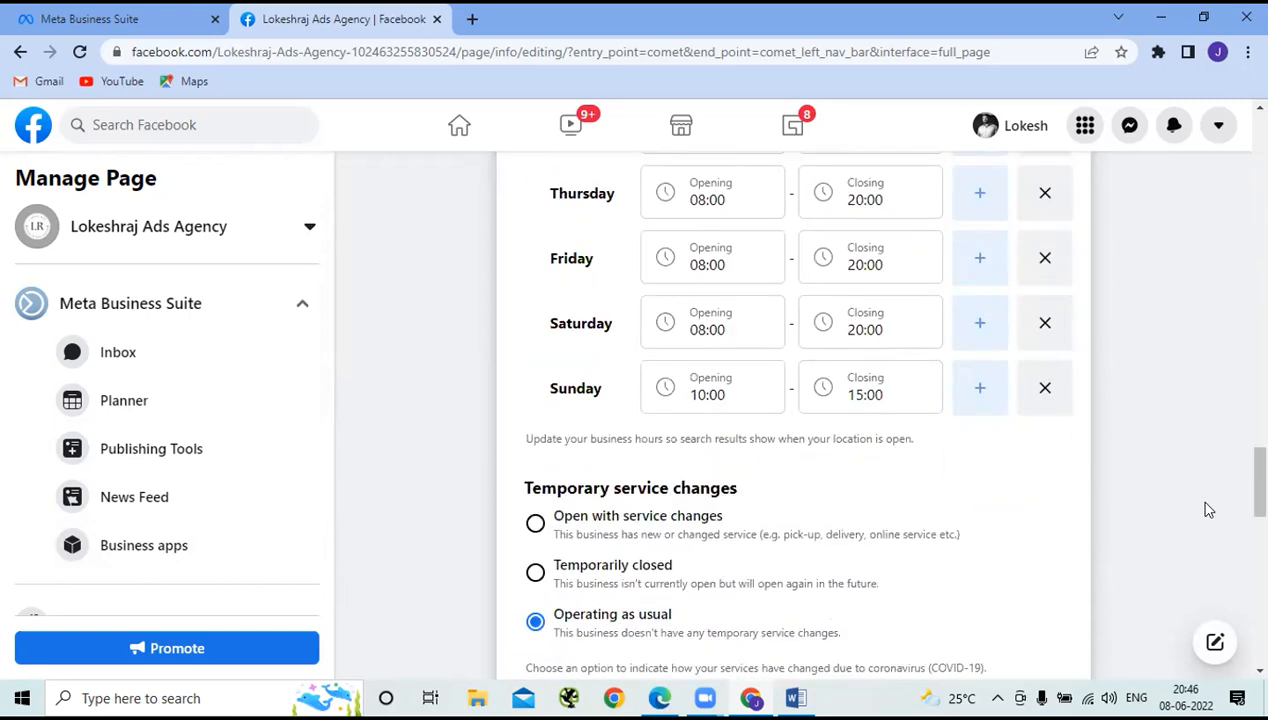
{"action": "scroll", "coordinate": [1203, 509], "scroll_direction": "down", "scroll_amount": 5}
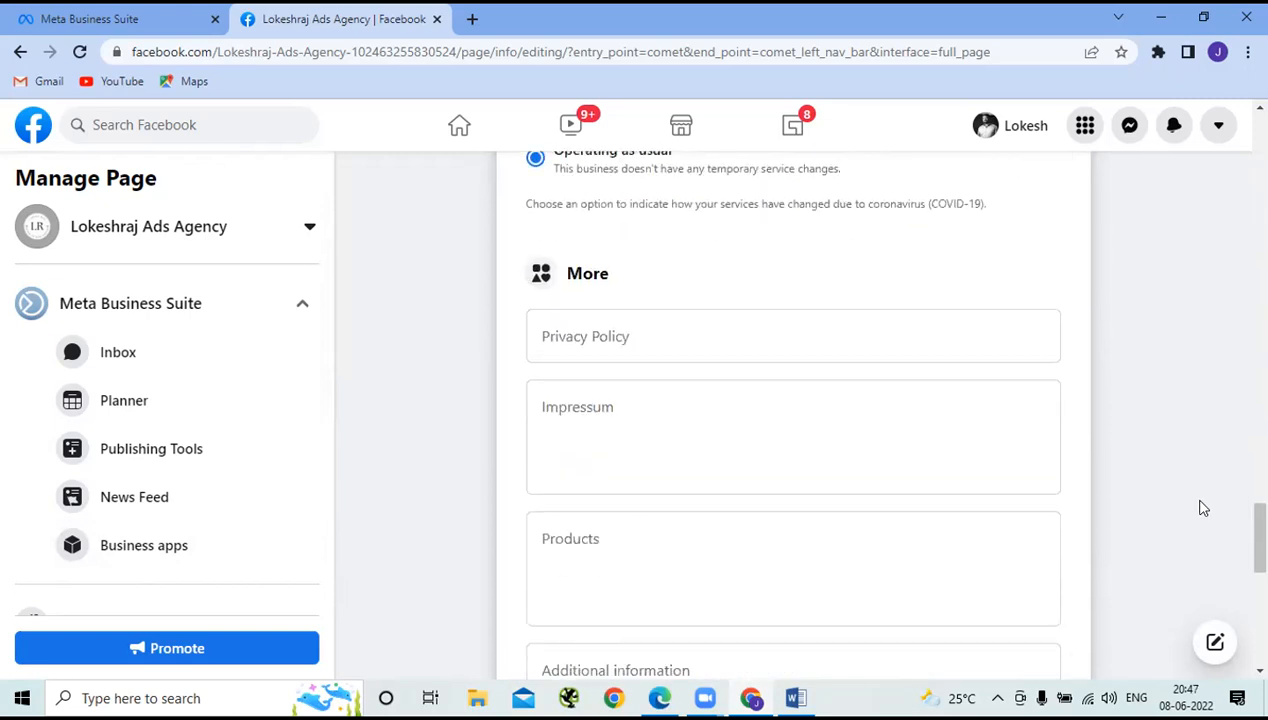
{"action": "scroll", "coordinate": [1203, 509], "scroll_direction": "down", "scroll_amount": 5}
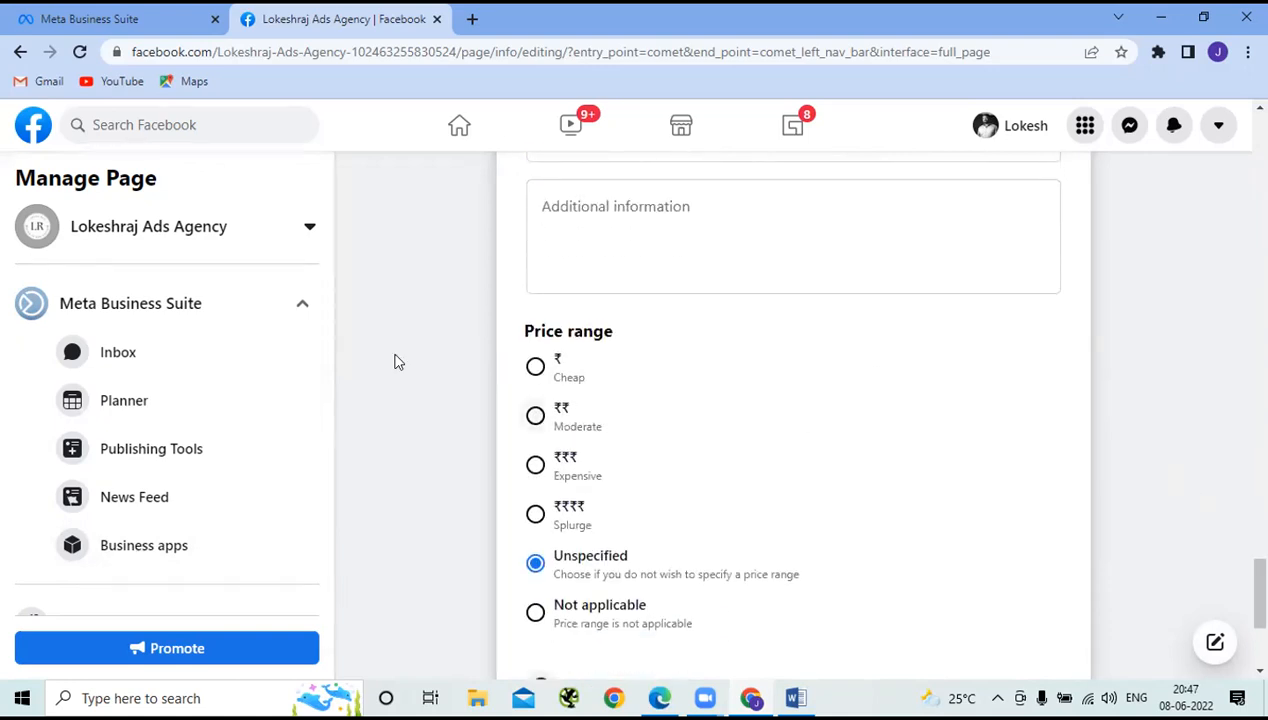
Step: Return to the Lokeshraj Ads Agency Page and check its username, setup steps and posts
{"action": "left_click", "coordinate": [112, 226]}
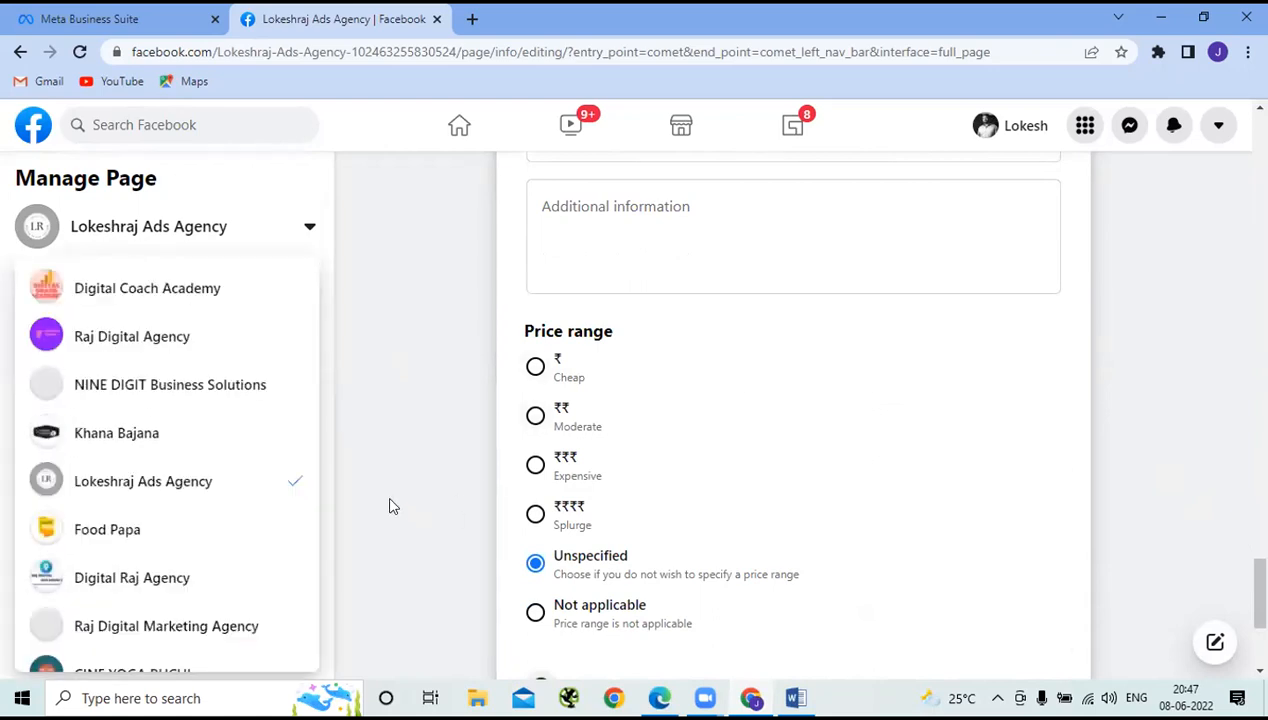
{"action": "left_click", "coordinate": [147, 482]}
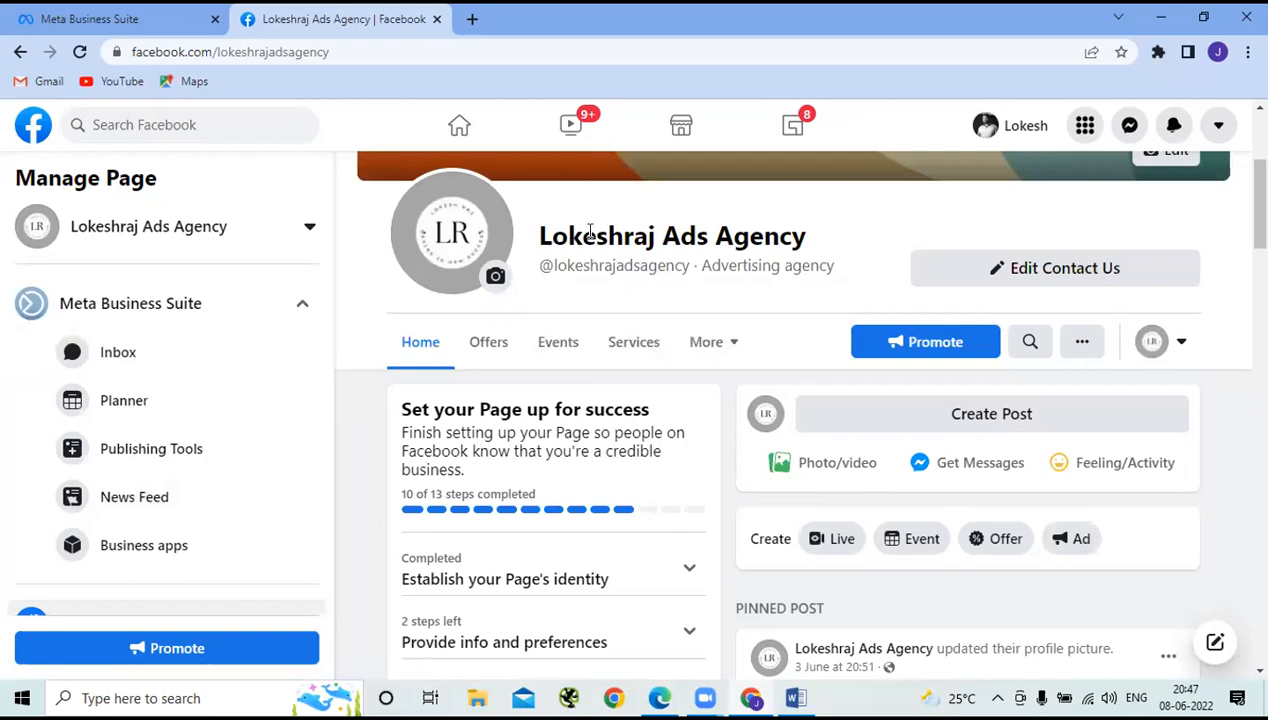
{"action": "mouse_move", "coordinate": [588, 255]}
{"action": "scroll", "coordinate": [1024, 585], "scroll_direction": "down", "scroll_amount": 5}
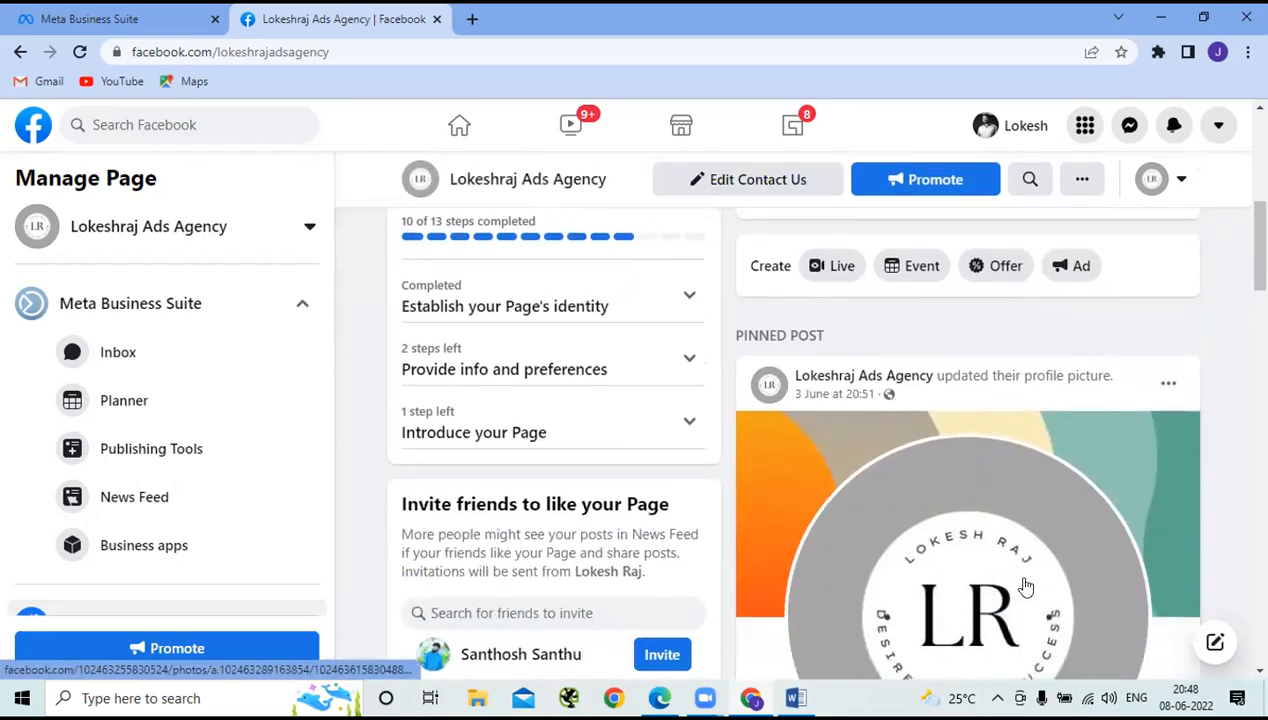
{"action": "scroll", "coordinate": [1025, 587], "scroll_direction": "down", "scroll_amount": 6}
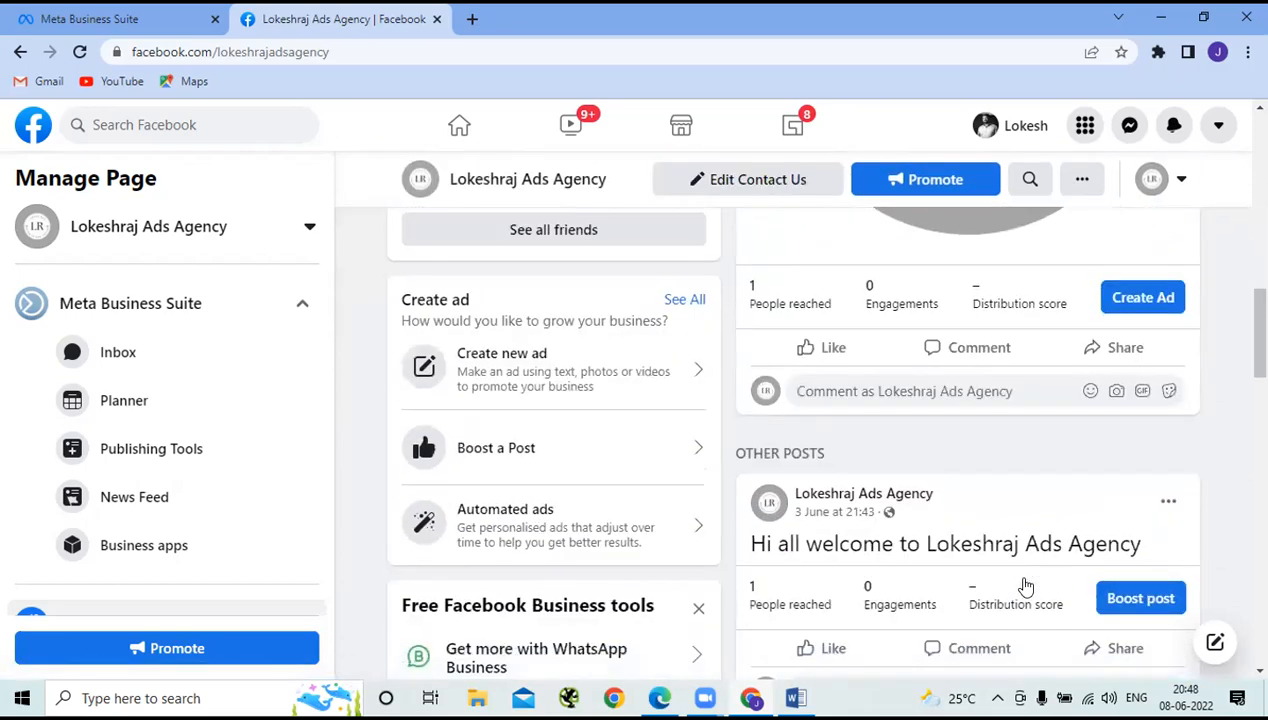
{"action": "scroll", "coordinate": [1025, 587], "scroll_direction": "up", "scroll_amount": 10}
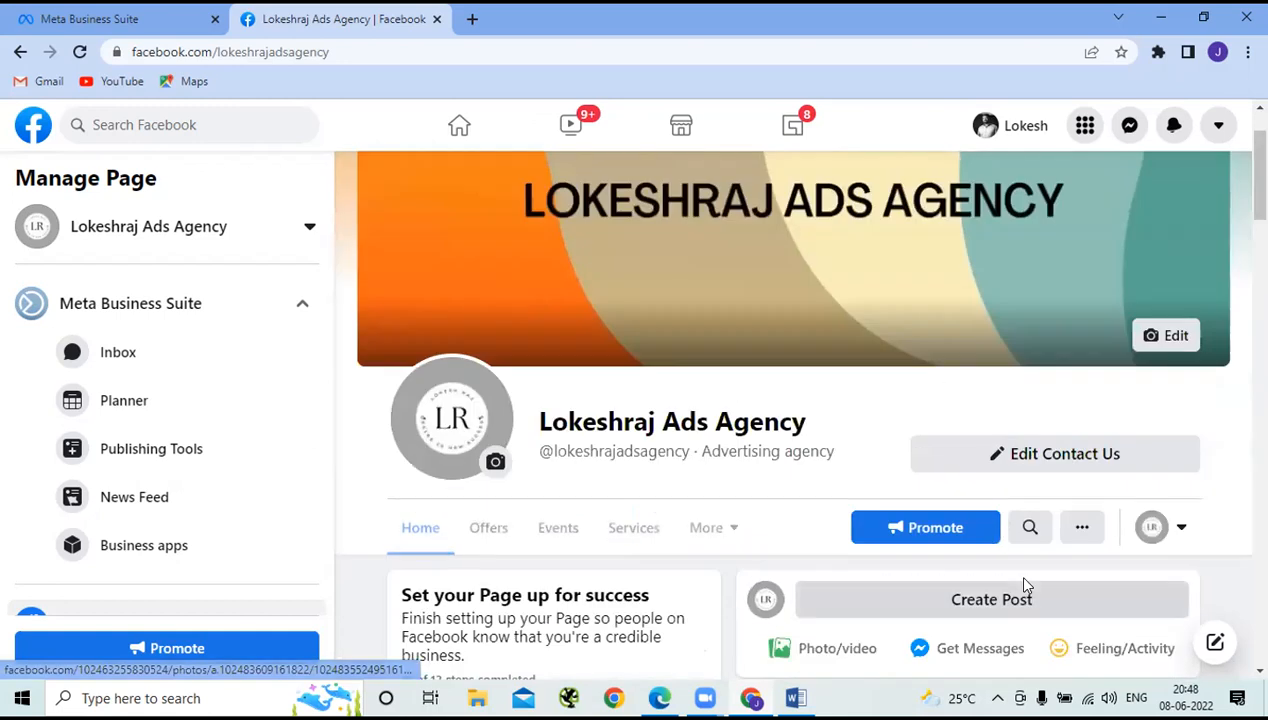
{"action": "scroll", "coordinate": [945, 626], "scroll_direction": "down", "scroll_amount": 2}
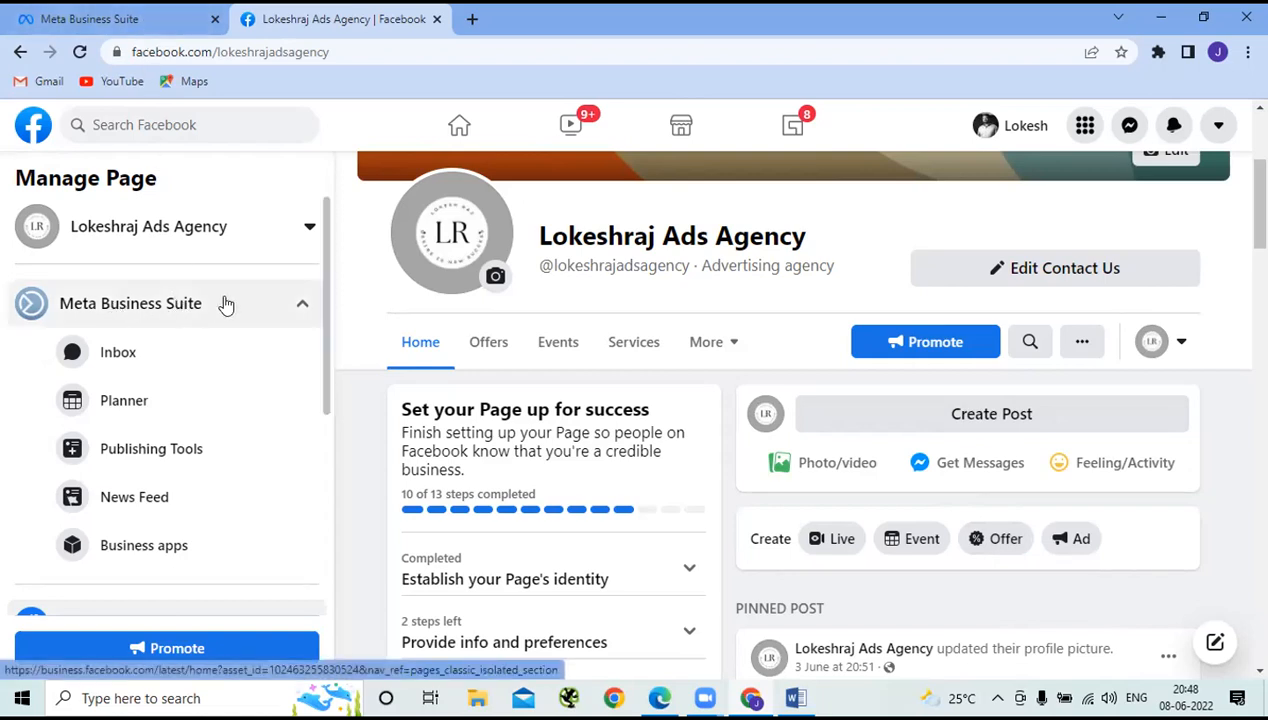
Step: Switch to Meta Business Suite and open the details of the "Hi all welcome to Lokeshraj Ads Agency" post
{"action": "left_click", "coordinate": [105, 19]}
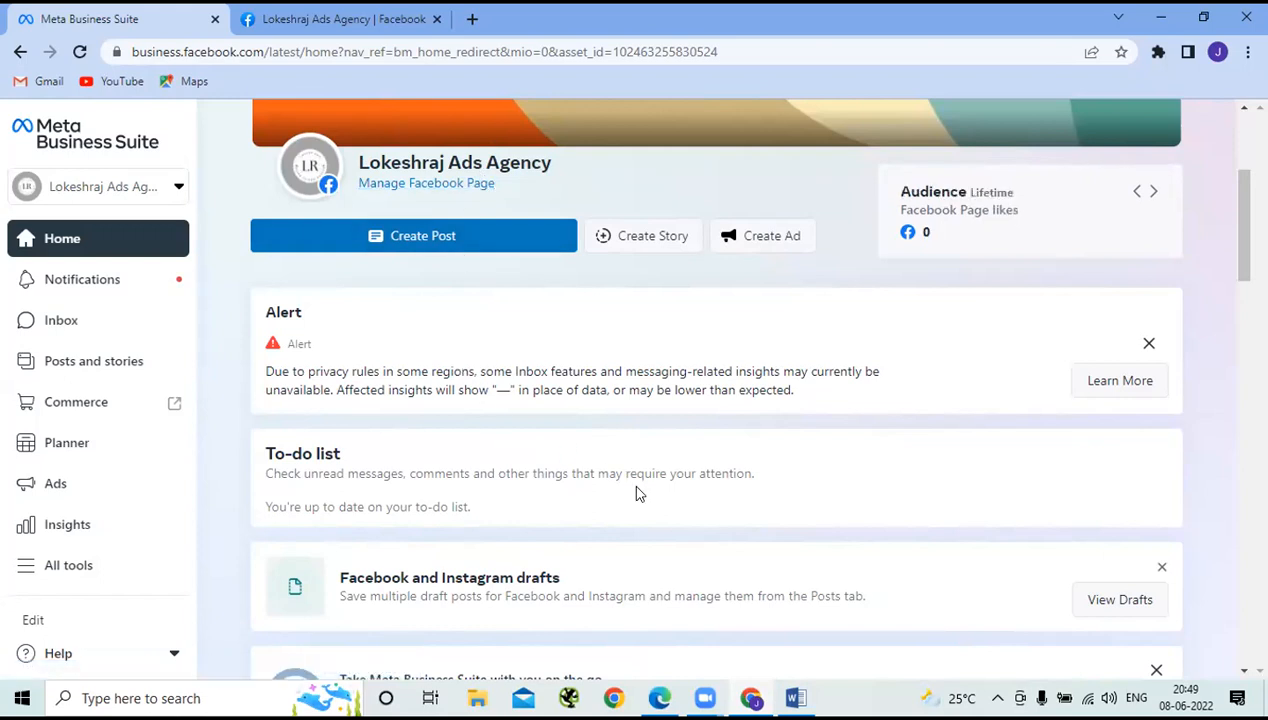
{"action": "scroll", "coordinate": [639, 493], "scroll_direction": "down", "scroll_amount": 4}
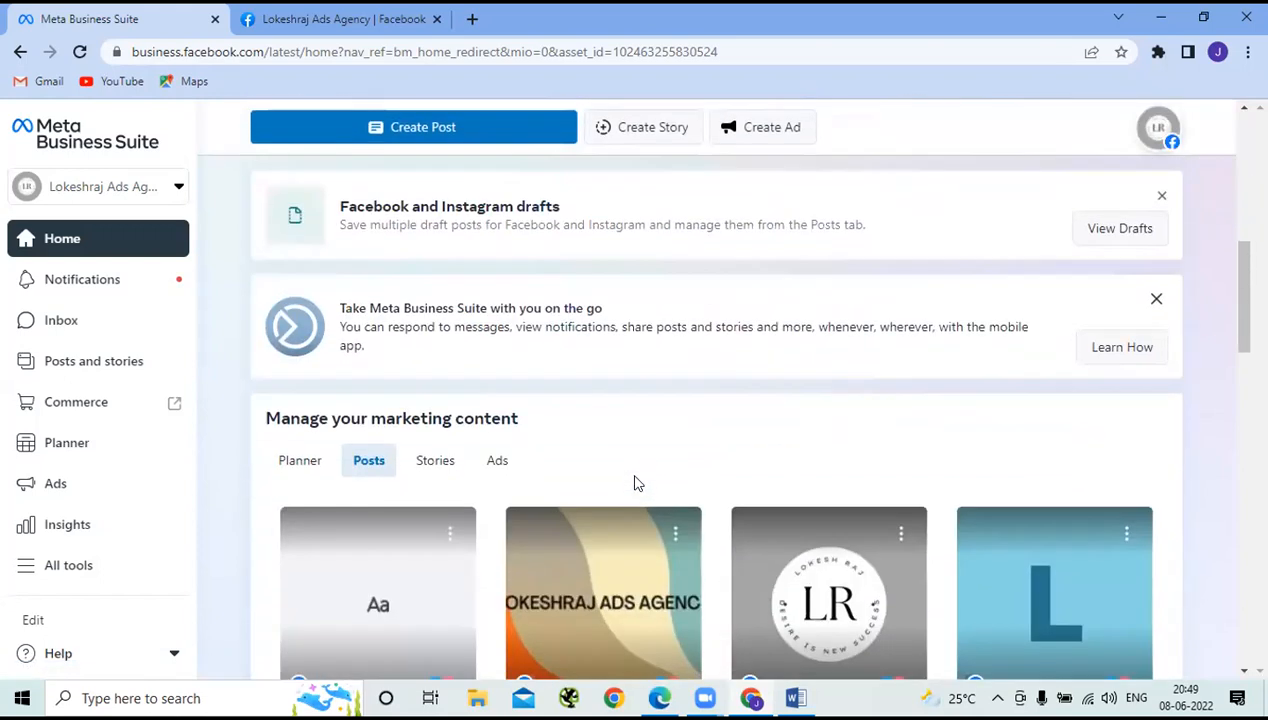
{"action": "scroll", "coordinate": [638, 483], "scroll_direction": "down", "scroll_amount": 5}
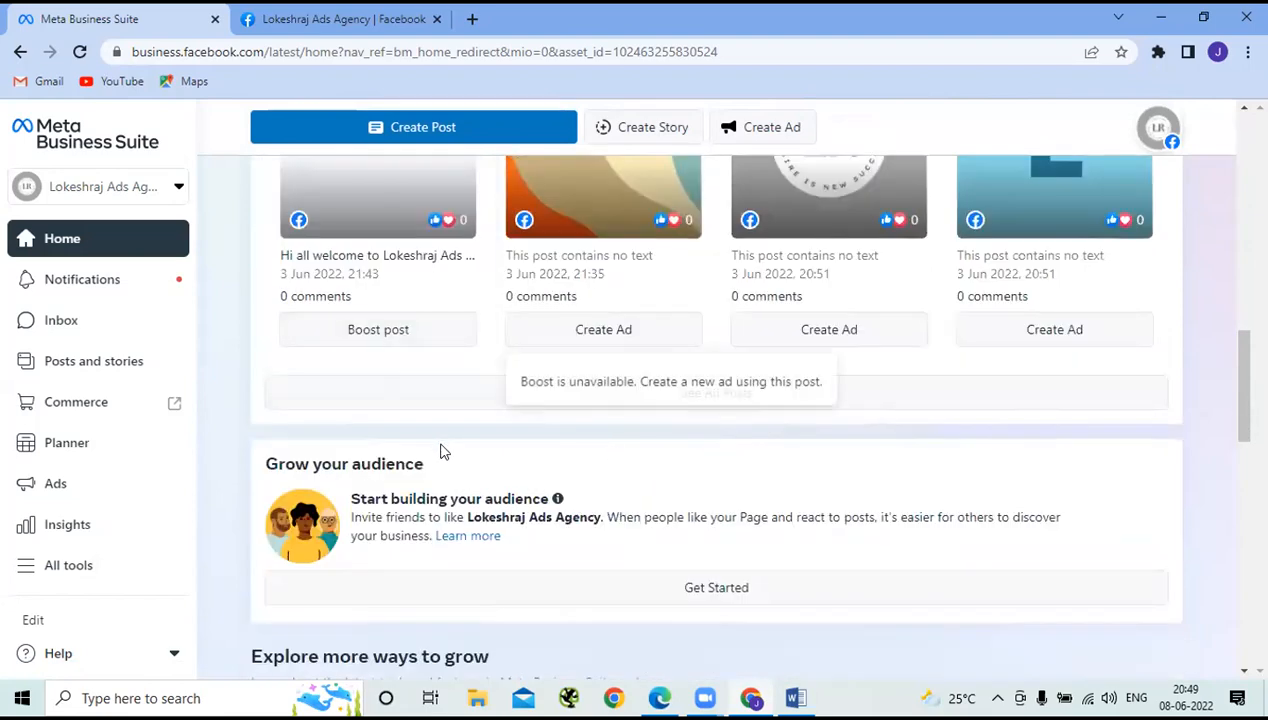
{"action": "scroll", "coordinate": [439, 448], "scroll_direction": "down", "scroll_amount": 5}
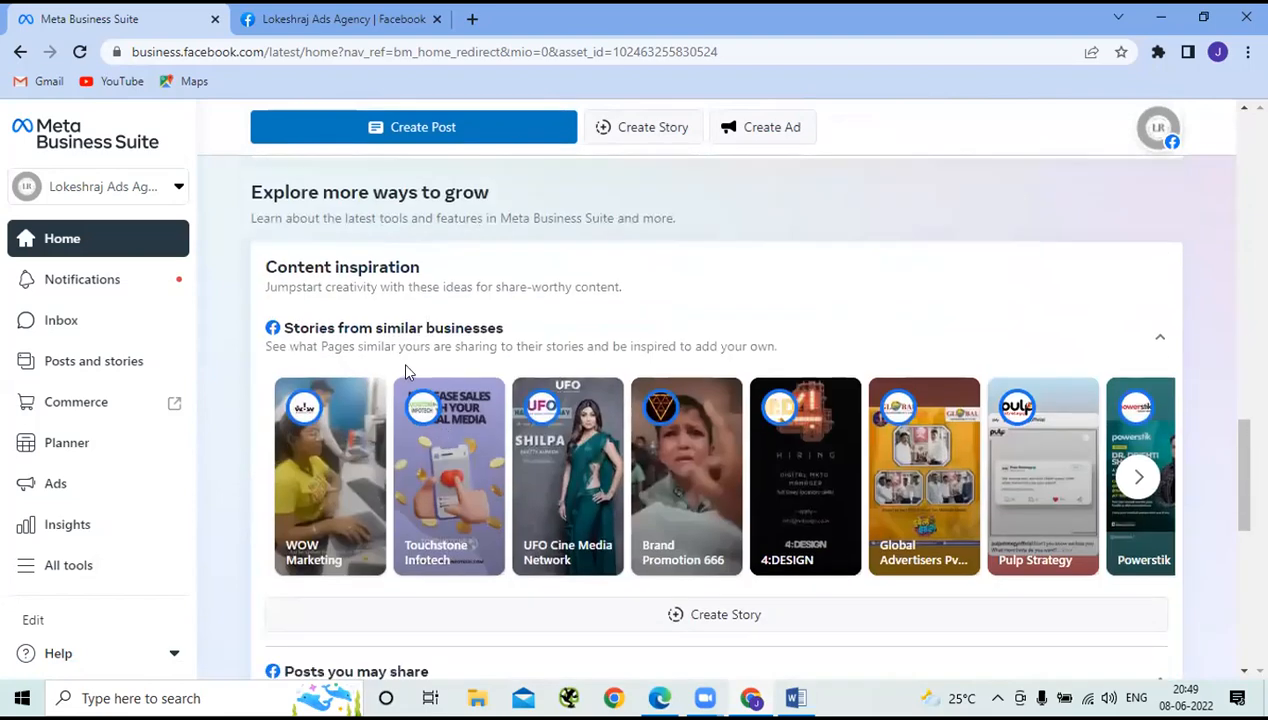
{"action": "scroll", "coordinate": [405, 372], "scroll_direction": "up", "scroll_amount": 5}
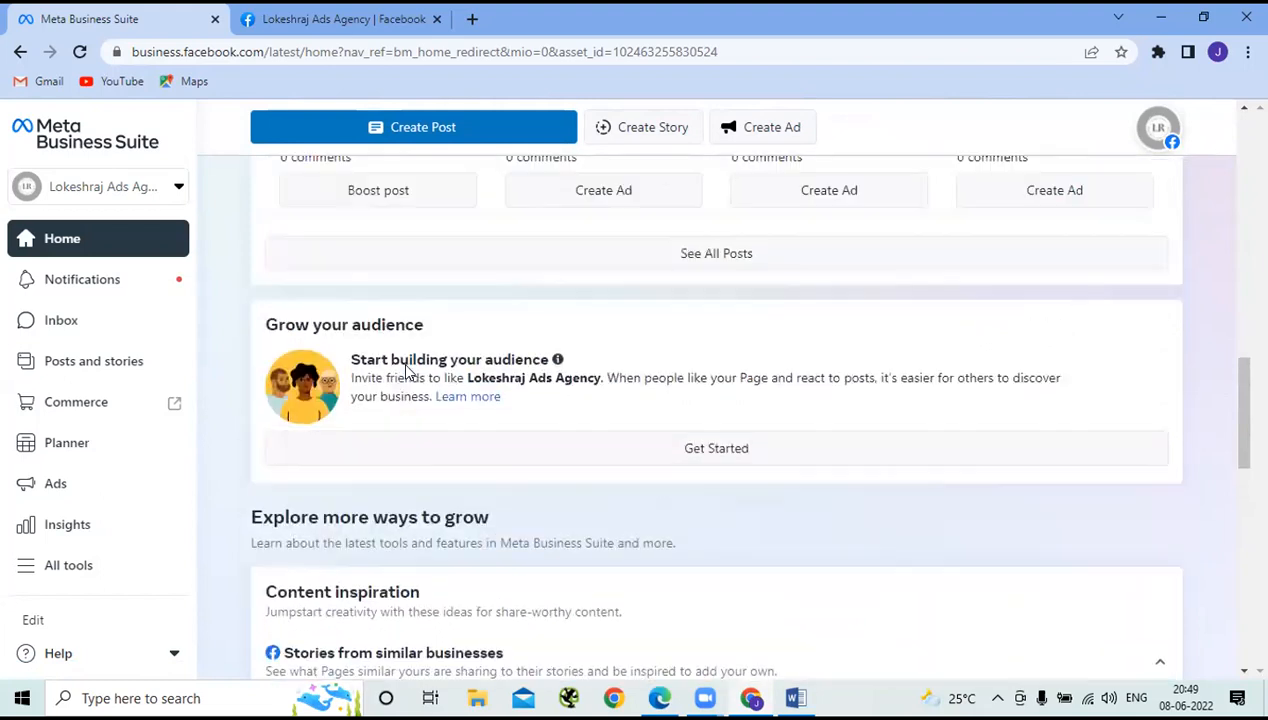
{"action": "scroll", "coordinate": [405, 372], "scroll_direction": "up", "scroll_amount": 3}
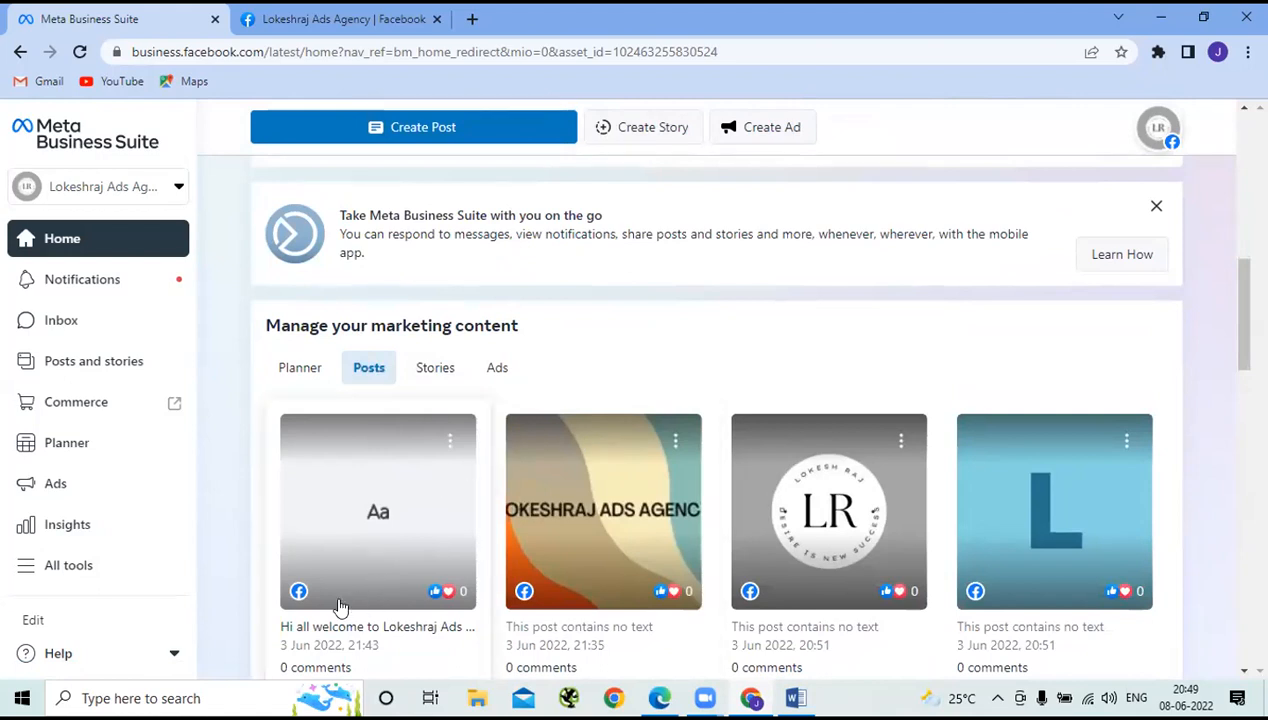
{"action": "left_click", "coordinate": [323, 625]}
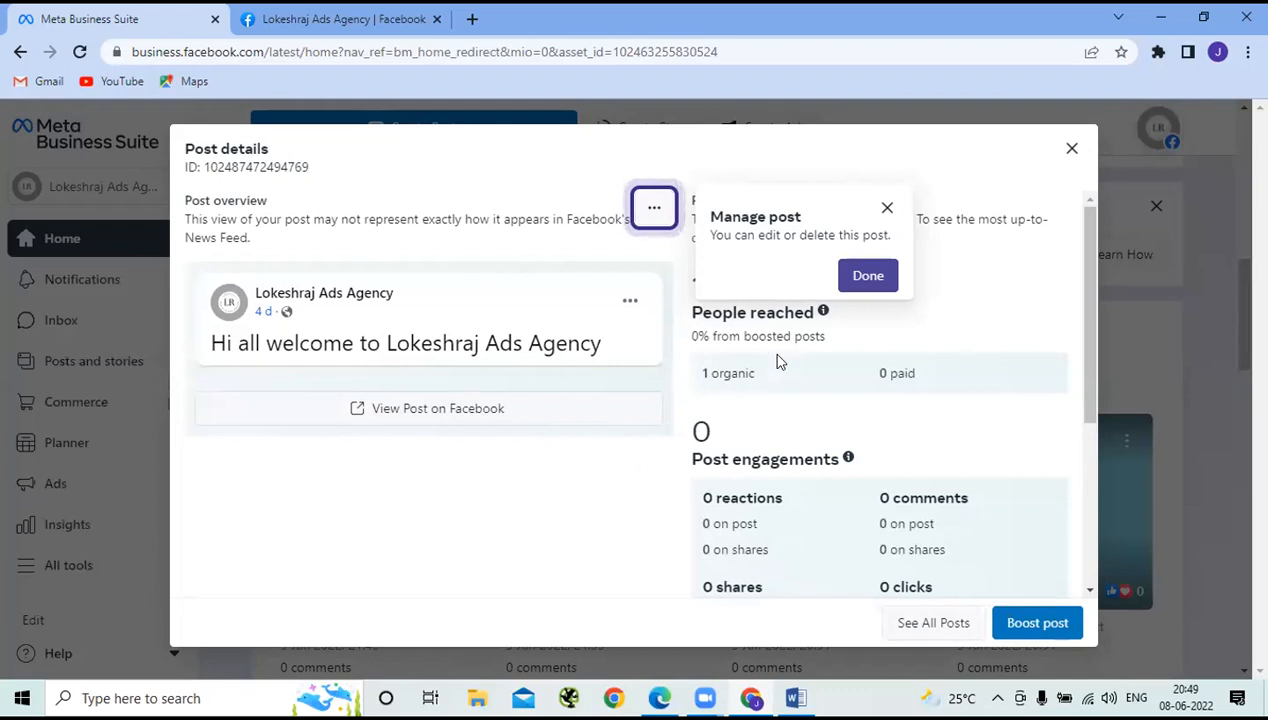
Step: Dismiss the Manage post tip, review the welcome post's performance figures down to negative feedback, and close its details
{"action": "left_click", "coordinate": [878, 266]}
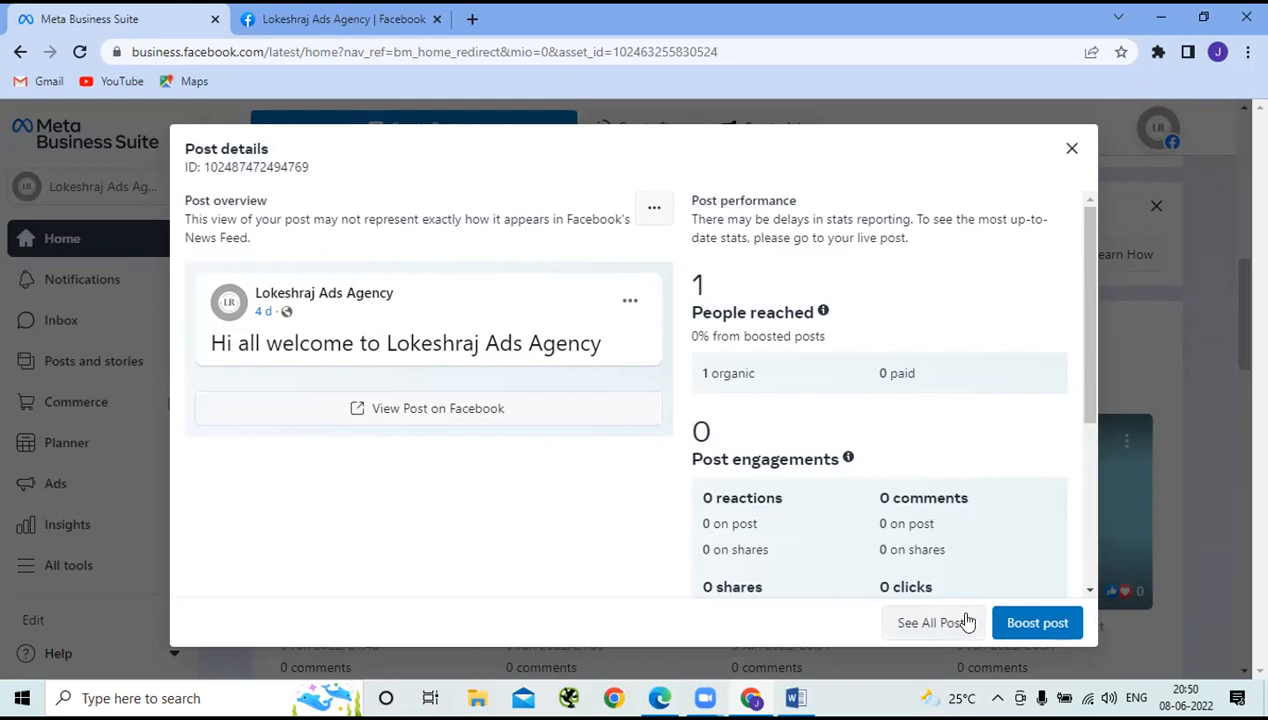
{"action": "scroll", "coordinate": [824, 492], "scroll_direction": "down", "scroll_amount": 3}
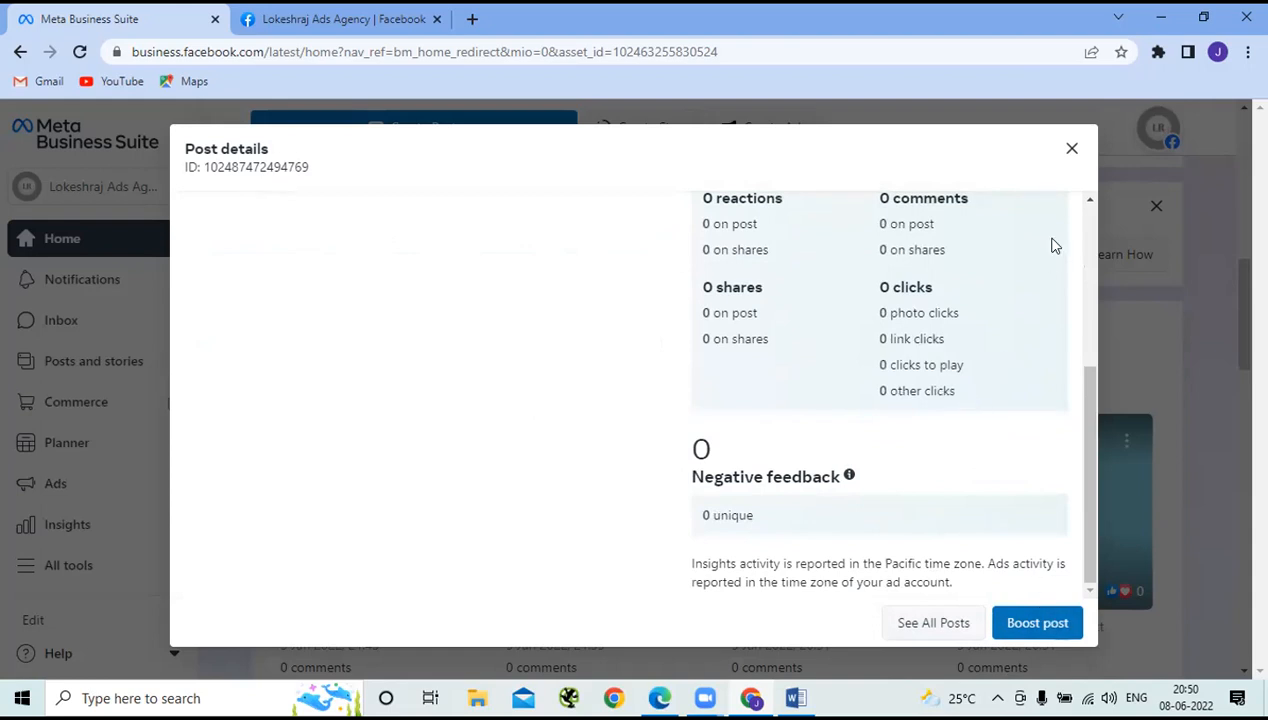
{"action": "left_click", "coordinate": [1073, 152]}
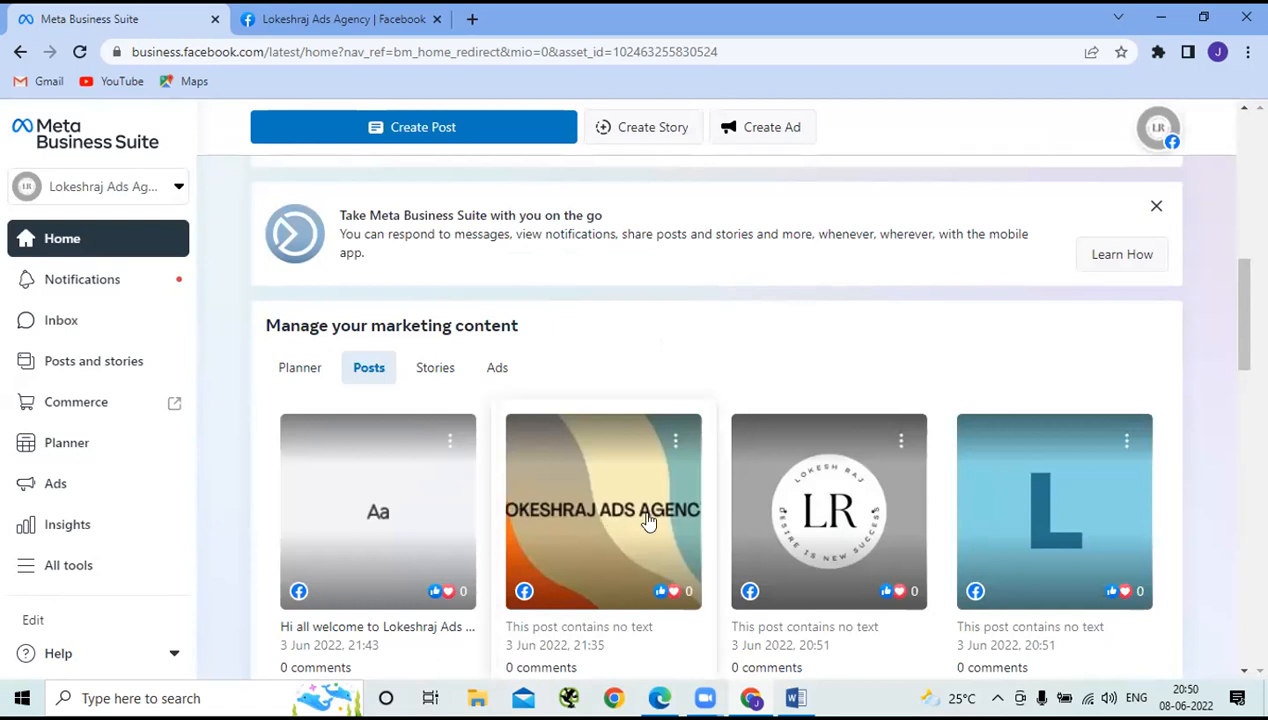
Step: Look through the Home page, from the Page header and marketing content to shareable posts and Meta Business Suite news
{"action": "scroll", "coordinate": [577, 435], "scroll_direction": "up", "scroll_amount": 1}
{"action": "scroll", "coordinate": [577, 435], "scroll_direction": "up", "scroll_amount": 5}
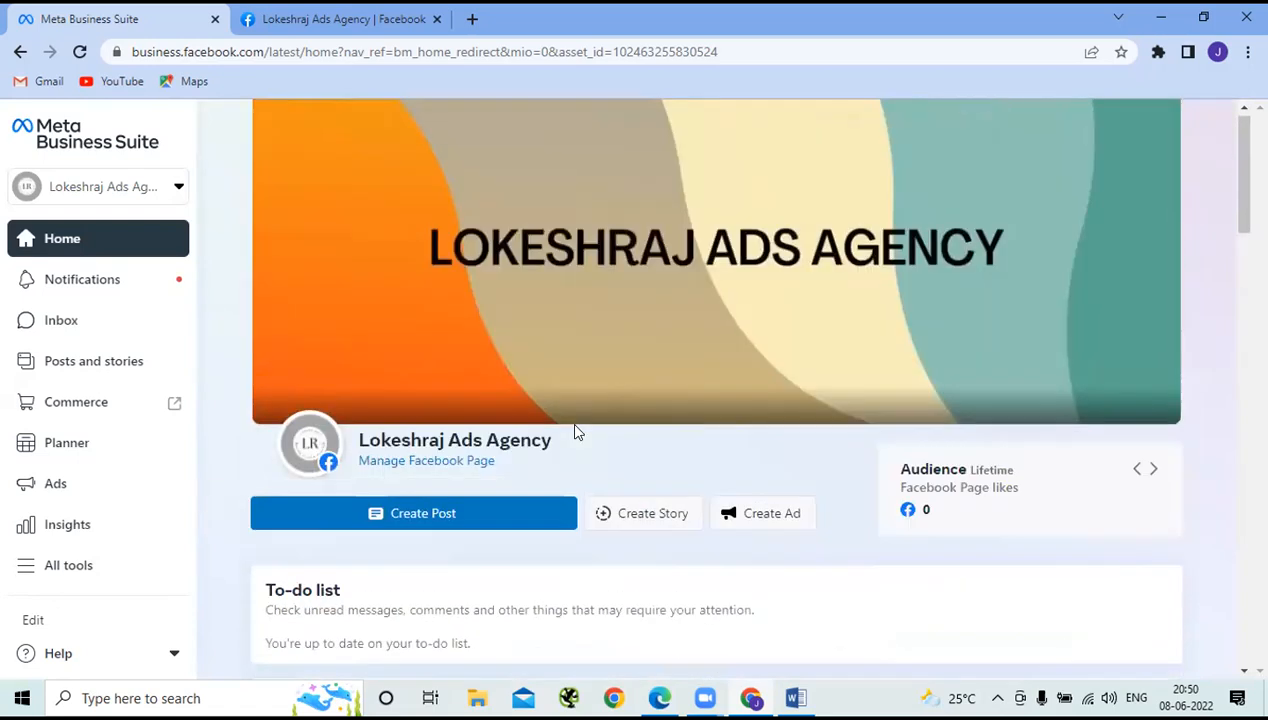
{"action": "scroll", "coordinate": [577, 431], "scroll_direction": "down", "scroll_amount": 6}
{"action": "scroll", "coordinate": [579, 449], "scroll_direction": "down", "scroll_amount": 6}
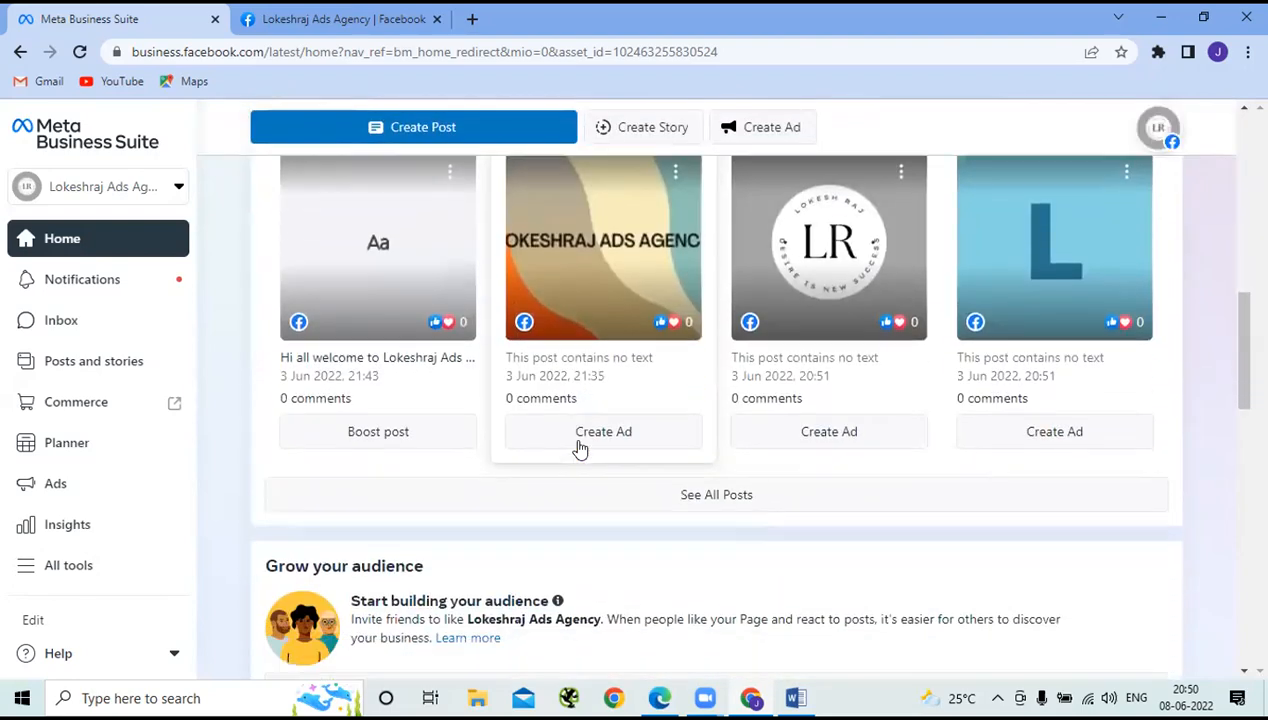
{"action": "scroll", "coordinate": [579, 449], "scroll_direction": "down", "scroll_amount": 5}
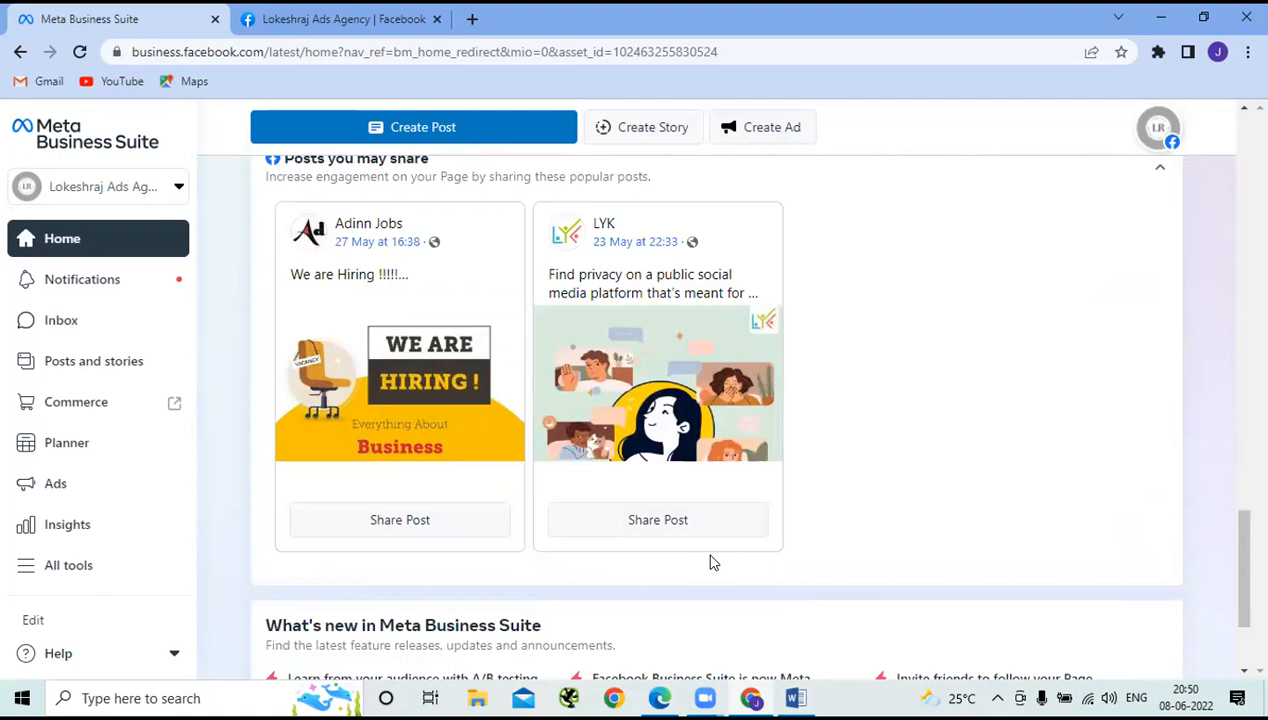
{"action": "scroll", "coordinate": [716, 553], "scroll_direction": "down", "scroll_amount": 2}
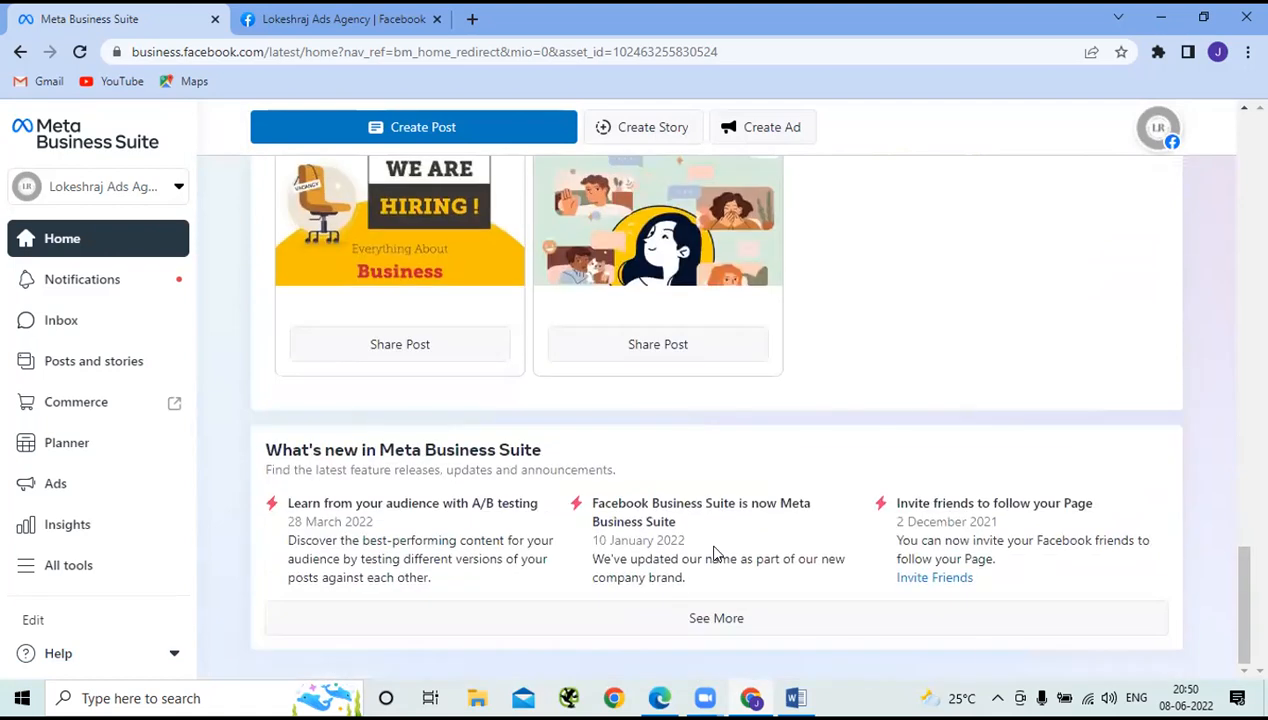
{"action": "scroll", "coordinate": [843, 558], "scroll_direction": "up", "scroll_amount": 8}
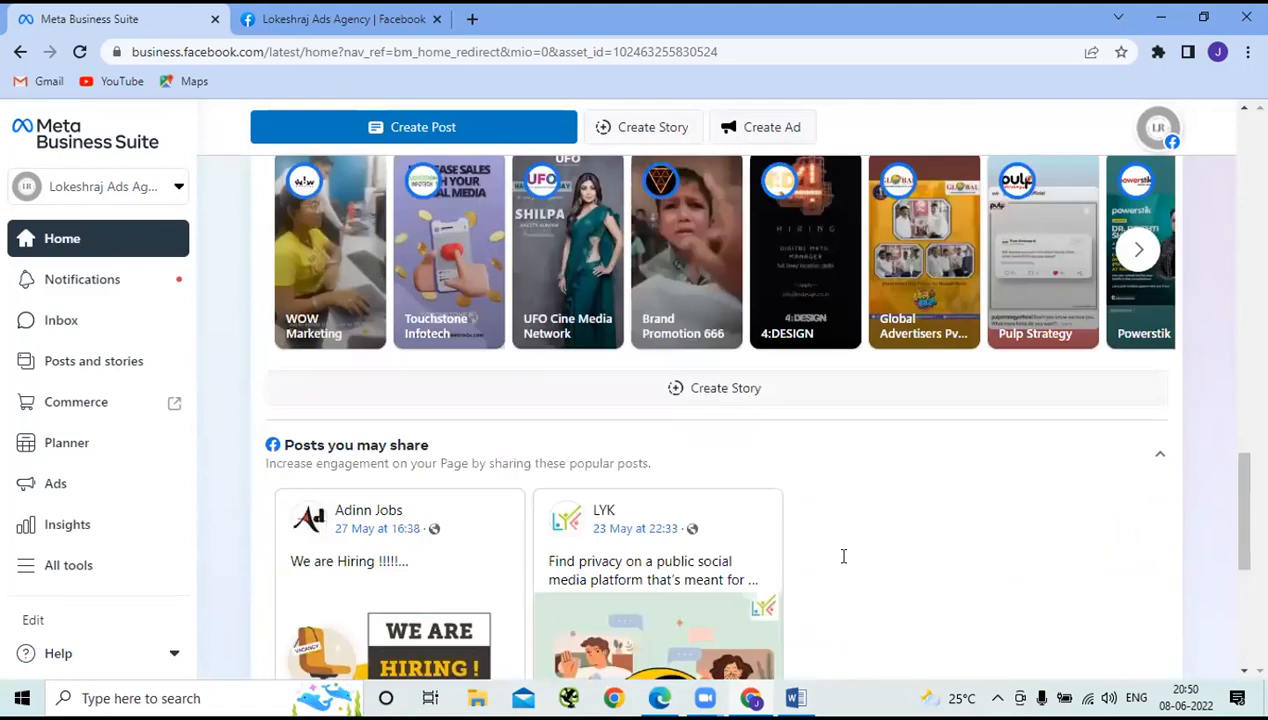
{"action": "scroll", "coordinate": [843, 565], "scroll_direction": "up", "scroll_amount": 5}
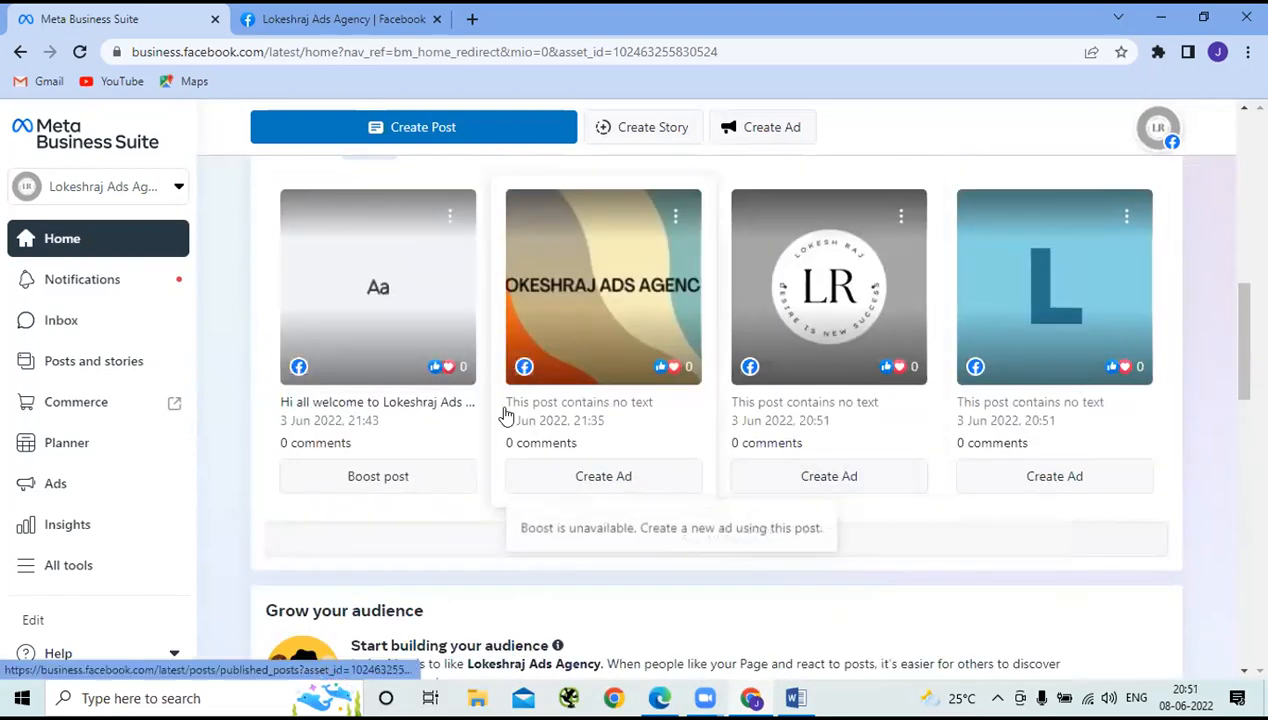
Step: Reopen the details of the "Hi all welcome to Lokeshraj Ads Agency" post, check its reach, engagement and feedback sections, and close them
{"action": "left_click", "coordinate": [424, 363]}
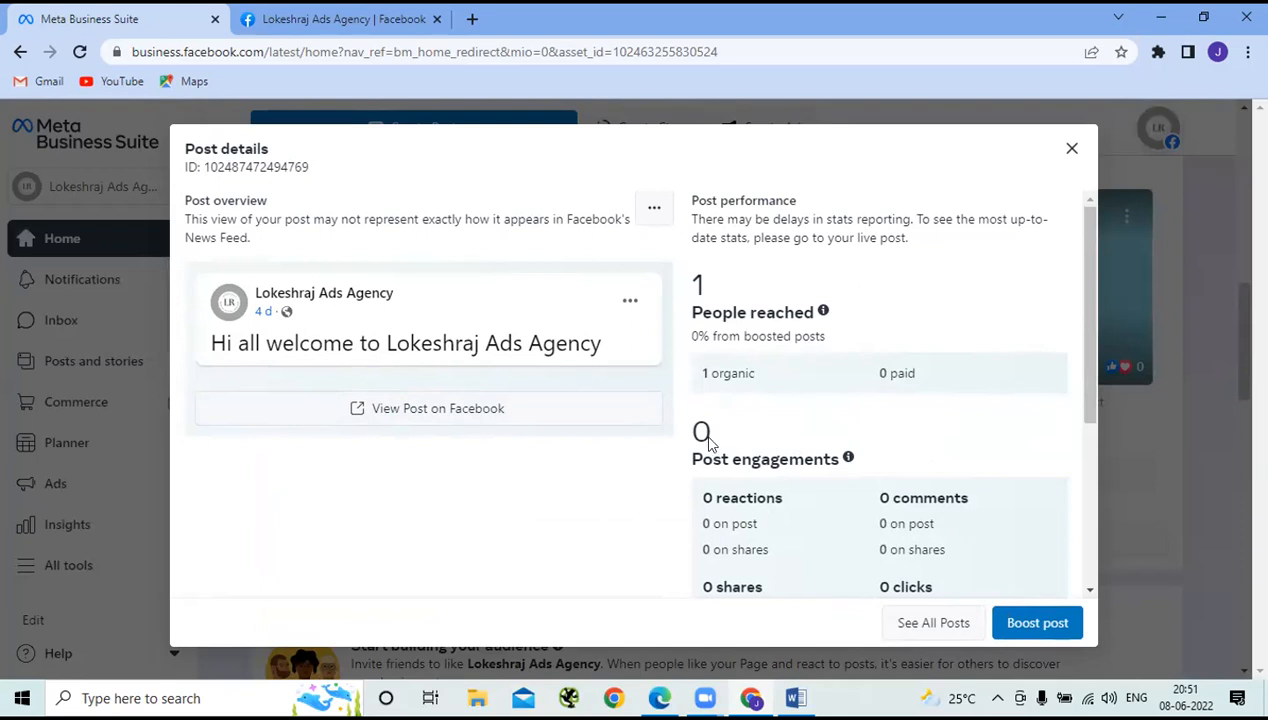
{"action": "scroll", "coordinate": [784, 449], "scroll_direction": "down", "scroll_amount": 1}
{"action": "scroll", "coordinate": [784, 449], "scroll_direction": "down", "scroll_amount": 3}
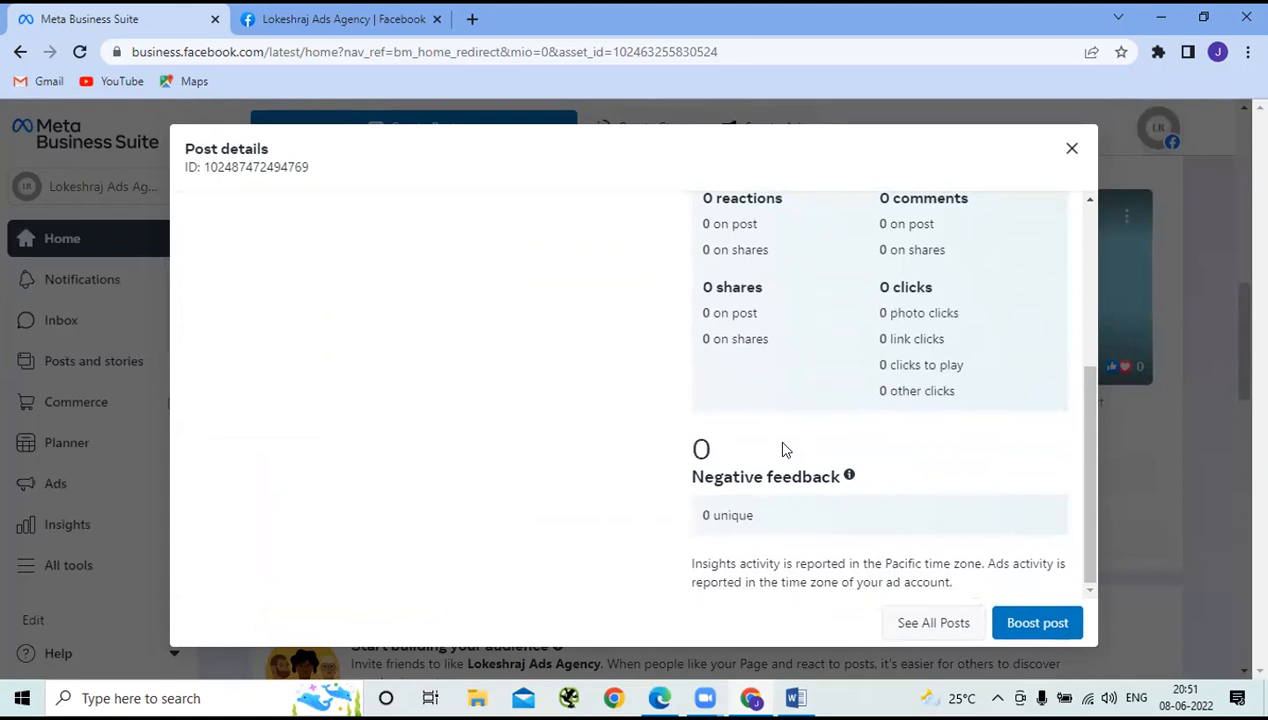
{"action": "scroll", "coordinate": [784, 449], "scroll_direction": "up", "scroll_amount": 4}
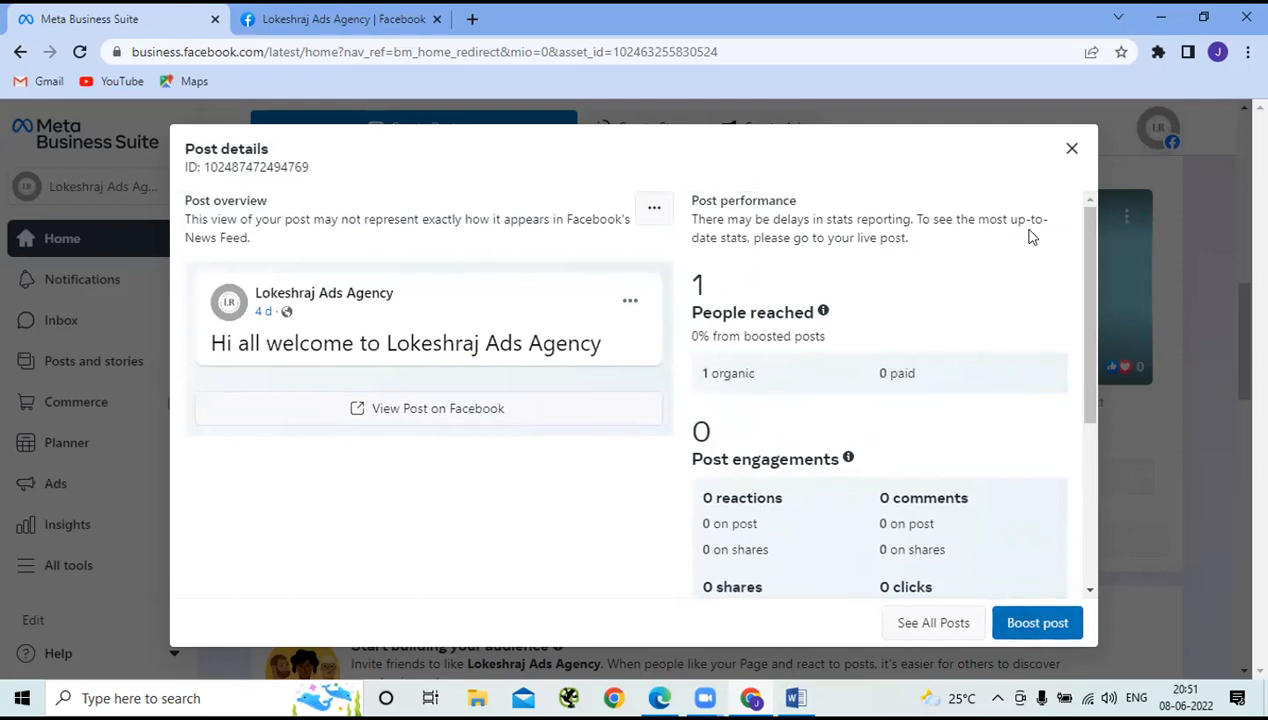
{"action": "left_click", "coordinate": [1071, 150]}
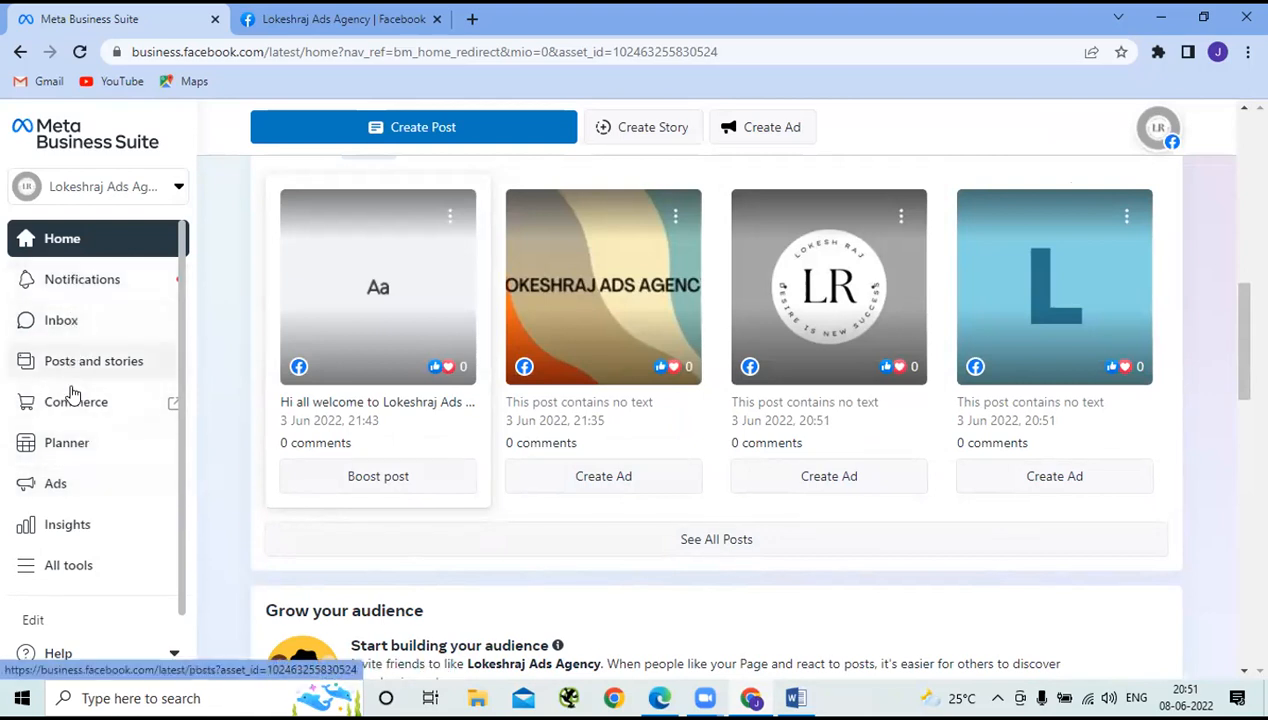
Step: Go to the Ads section, show all ads and start creating a new ad
{"action": "left_click", "coordinate": [72, 494]}
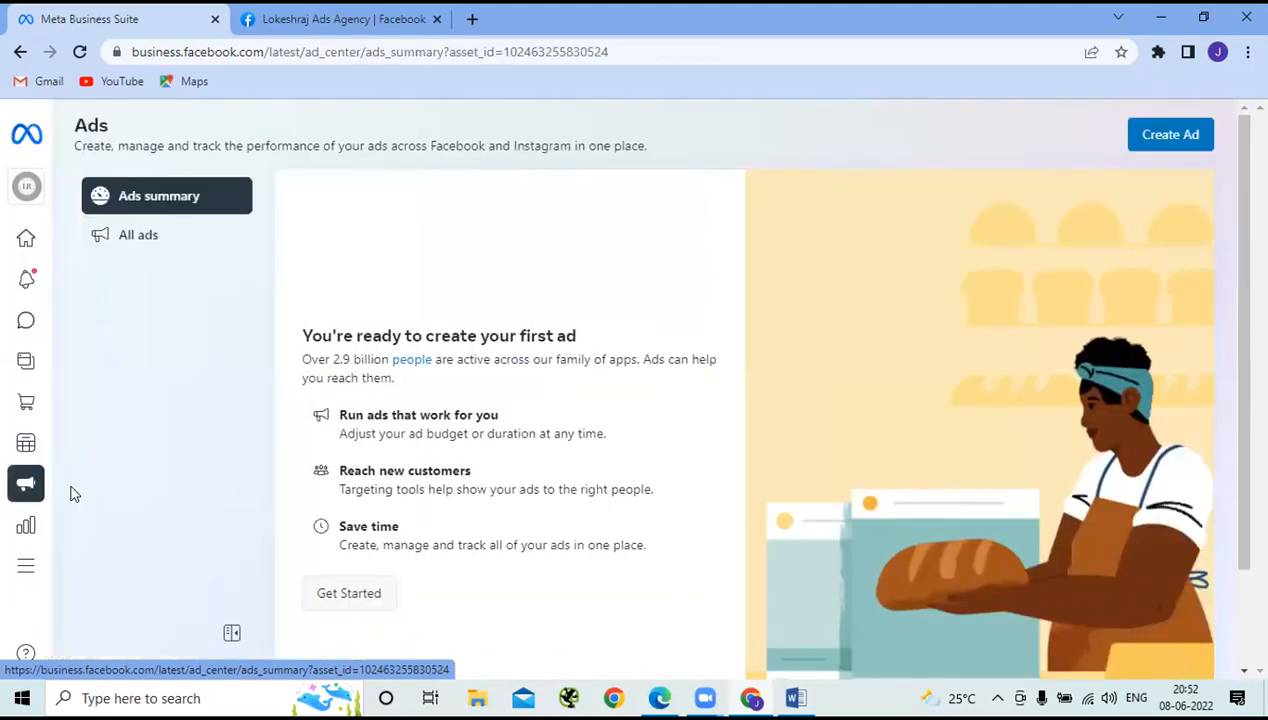
{"action": "left_click", "coordinate": [138, 238]}
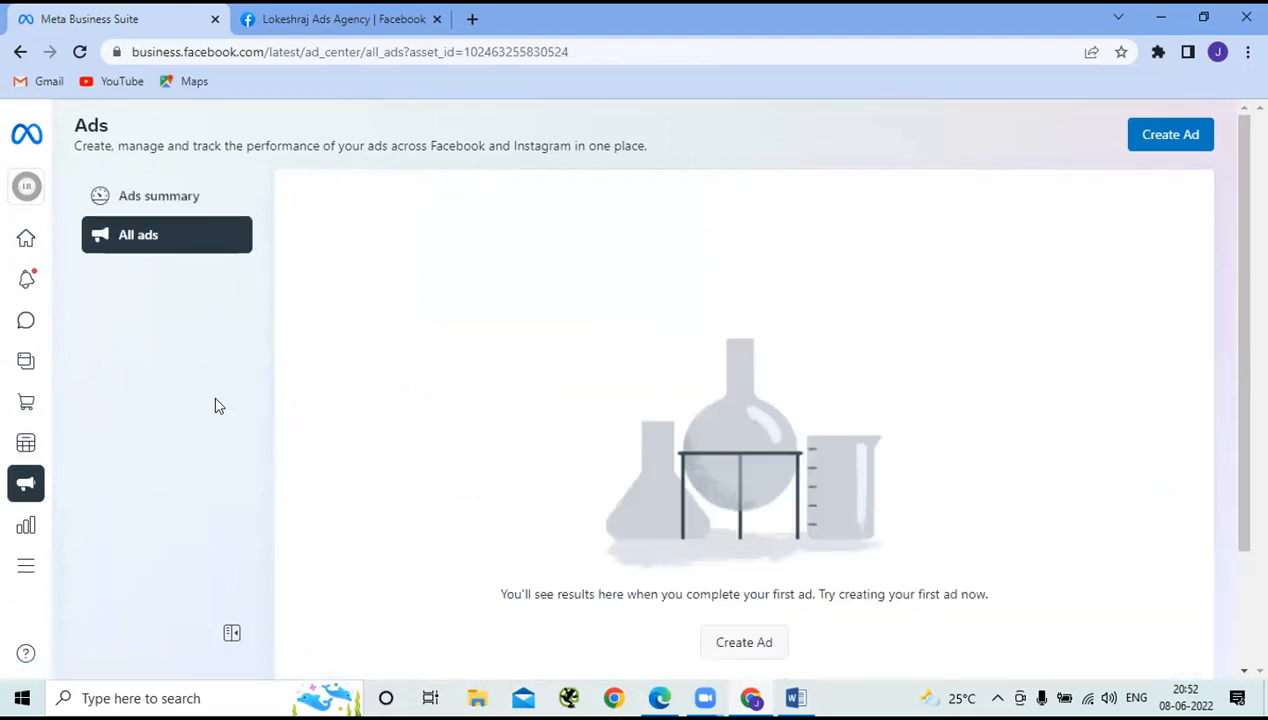
{"action": "left_click", "coordinate": [760, 646]}
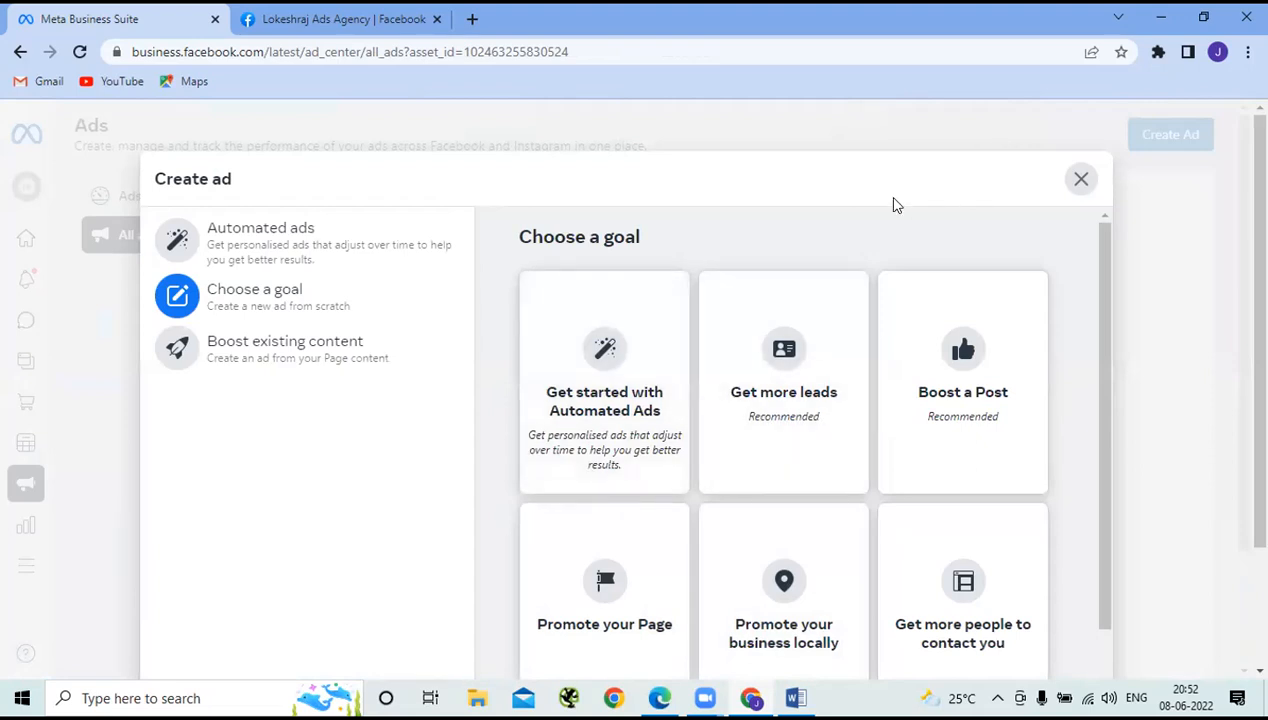
Step: Review the available ad goals and choose Get more website visitors
{"action": "scroll", "coordinate": [896, 205], "scroll_direction": "down", "scroll_amount": 2}
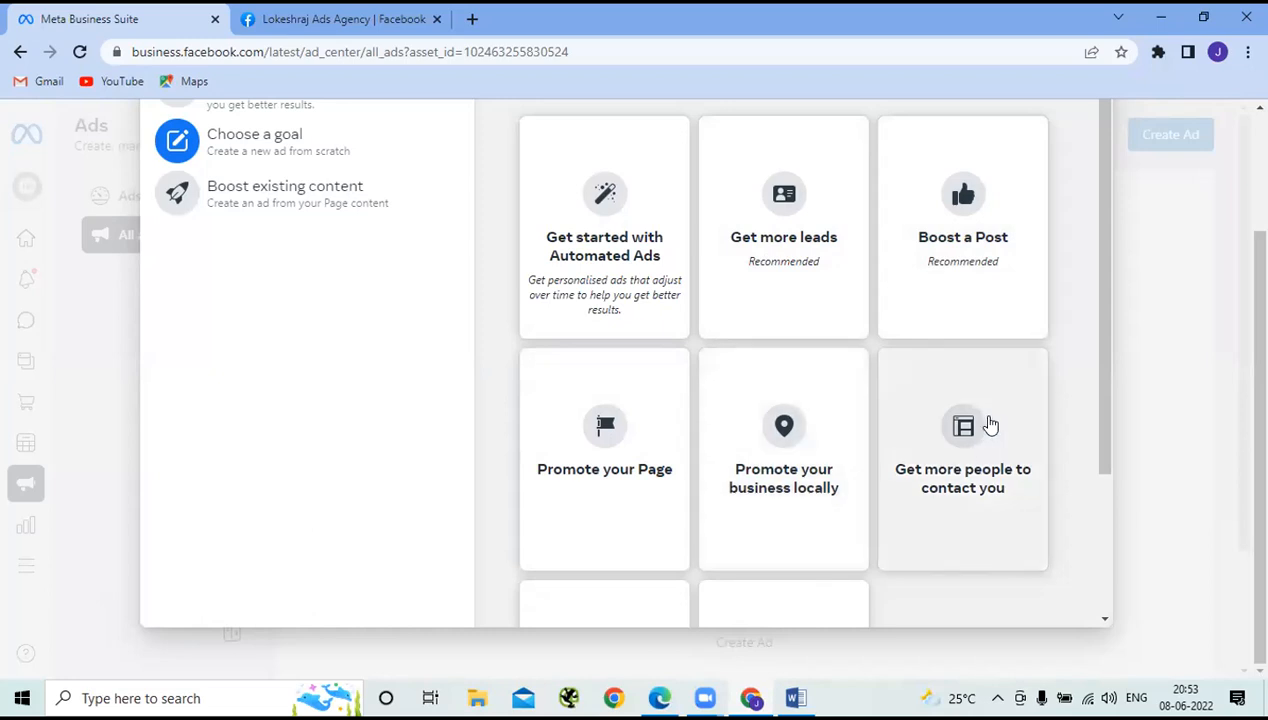
{"action": "scroll", "coordinate": [990, 455], "scroll_direction": "down", "scroll_amount": 2}
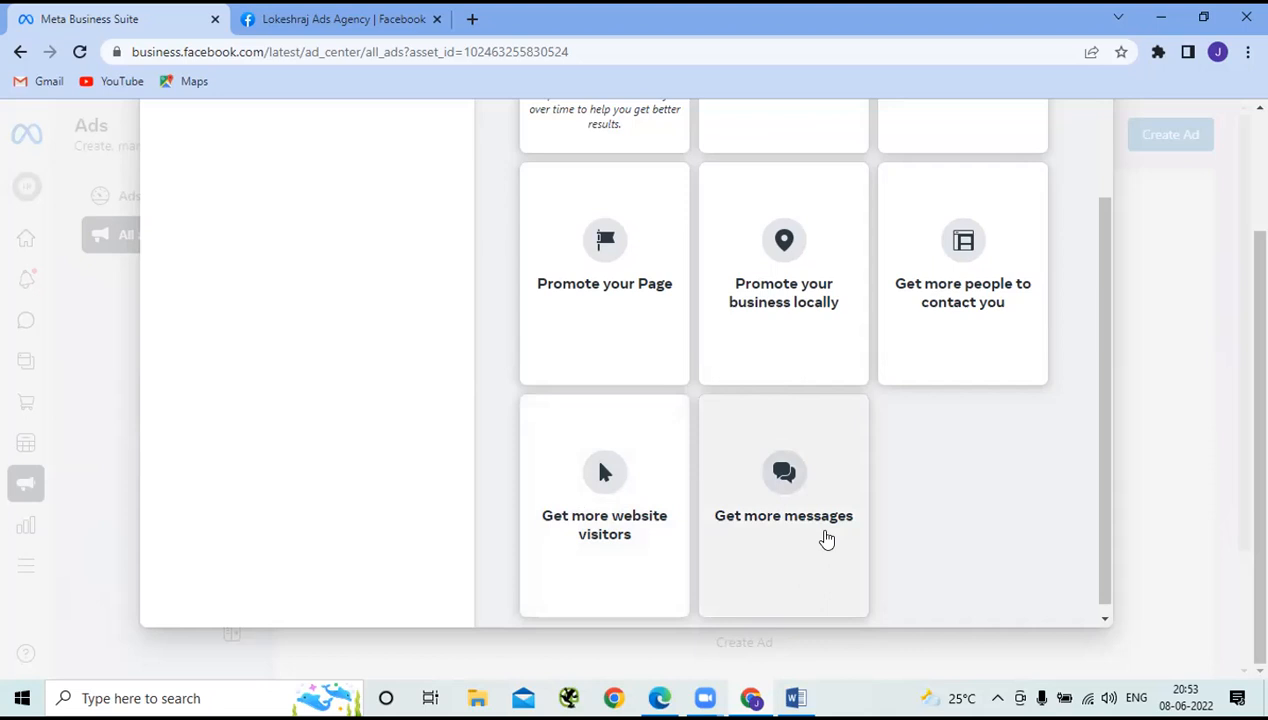
{"action": "scroll", "coordinate": [801, 532], "scroll_direction": "down", "scroll_amount": 1}
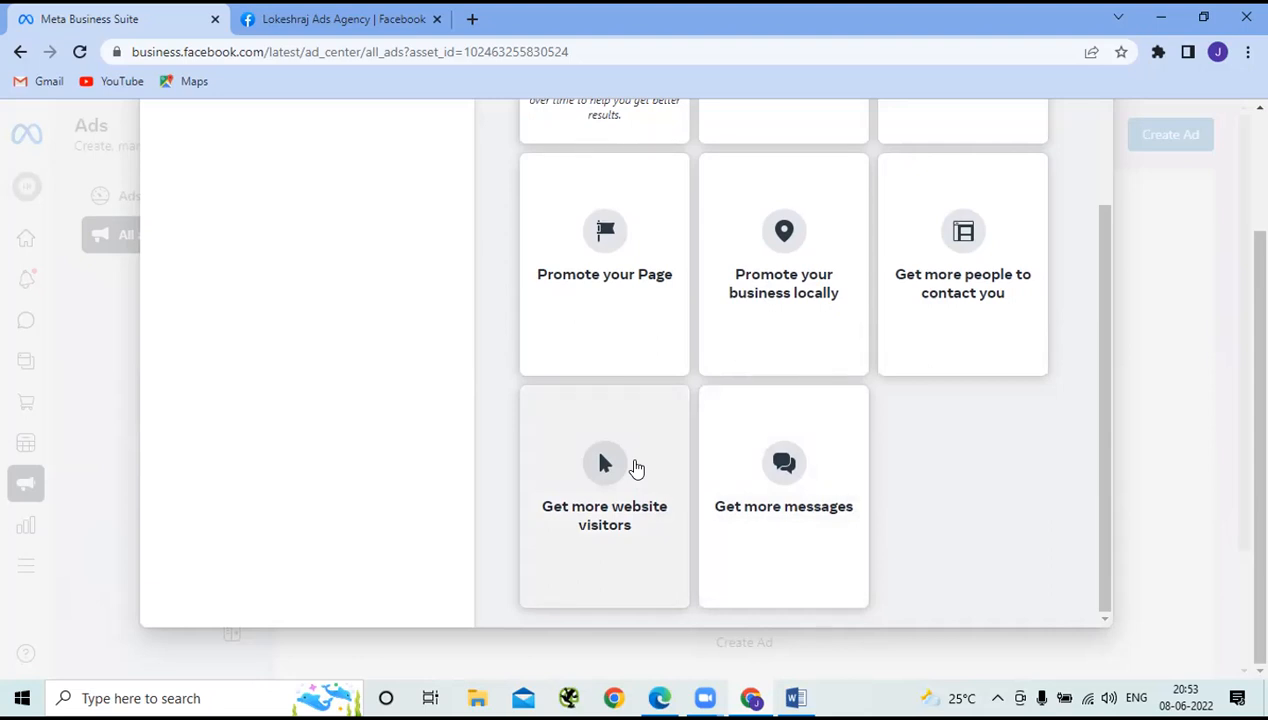
{"action": "left_click", "coordinate": [636, 468]}
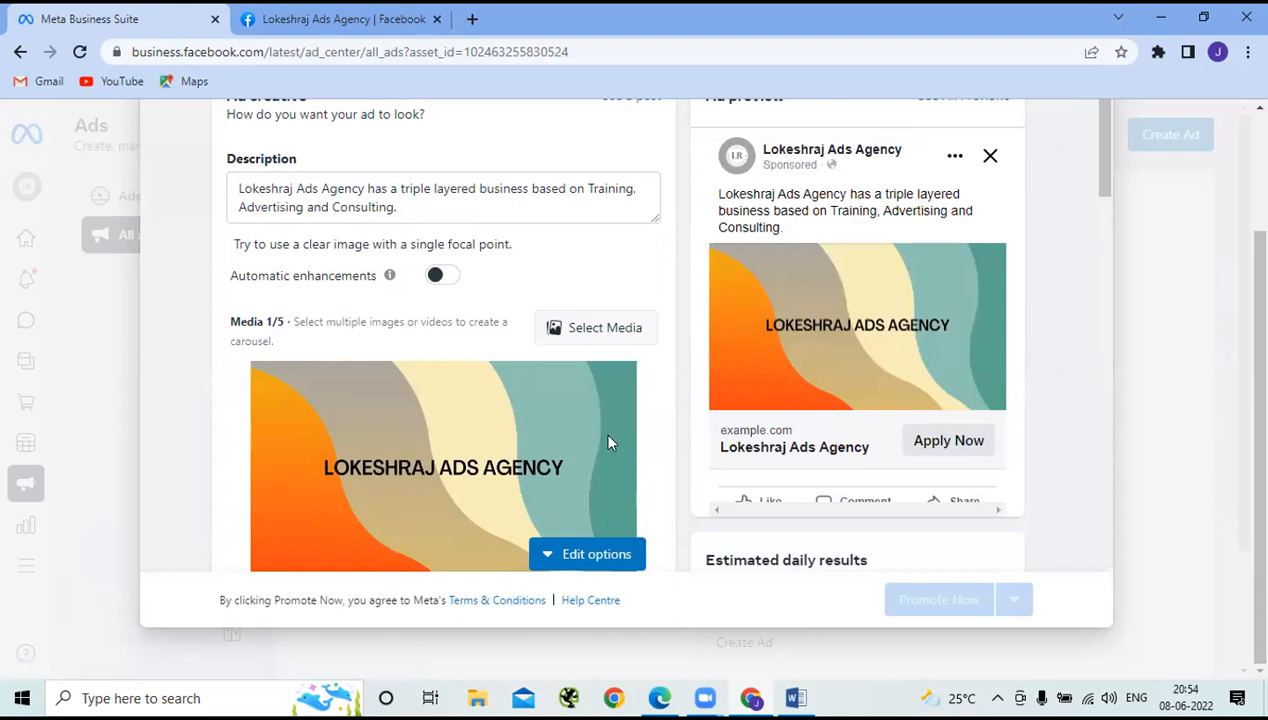
Step: Review the website ad's creative settings, including the description, media, headline, button label and website URL
{"action": "scroll", "coordinate": [608, 440], "scroll_direction": "up", "scroll_amount": 2}
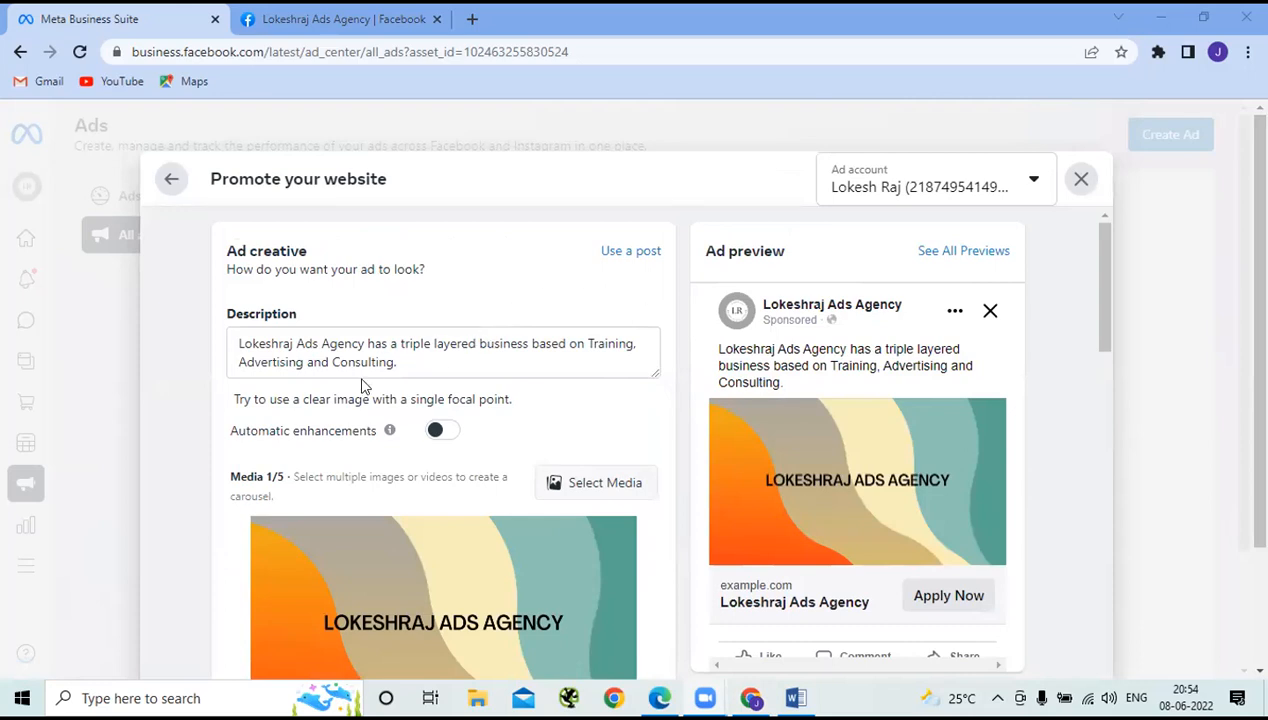
{"action": "left_click", "coordinate": [413, 362]}
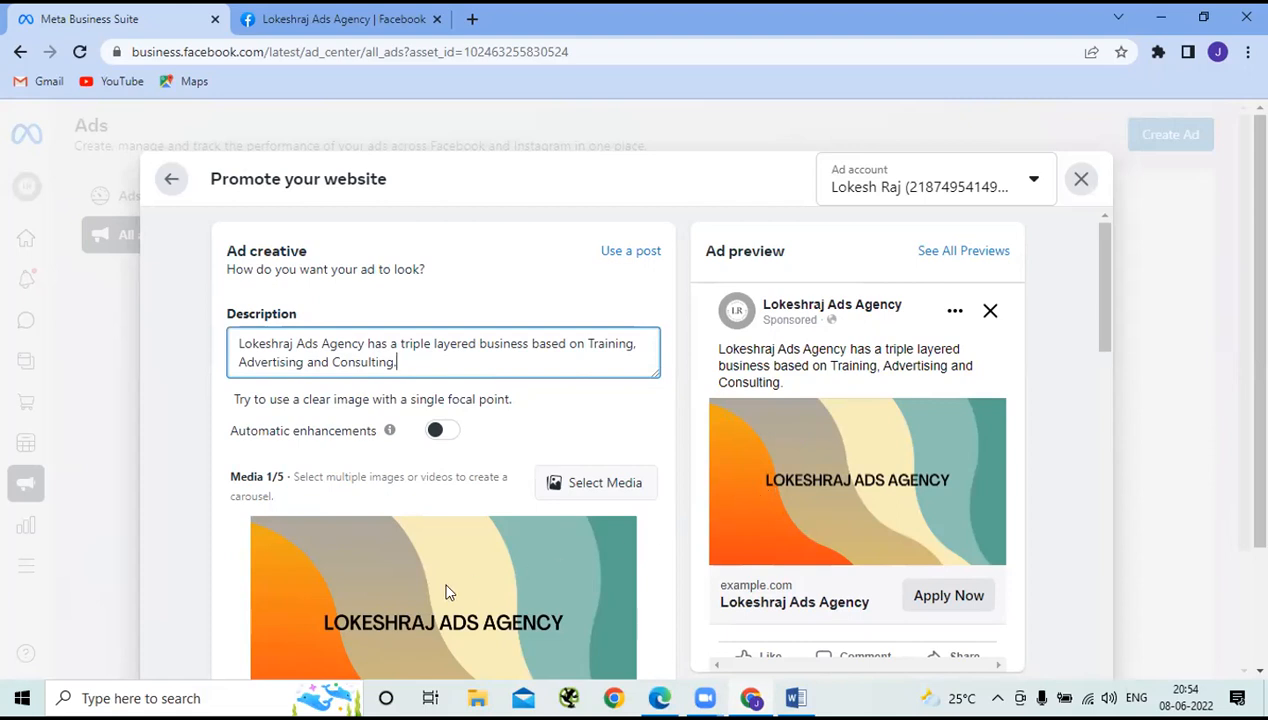
{"action": "scroll", "coordinate": [470, 560], "scroll_direction": "down", "scroll_amount": 2}
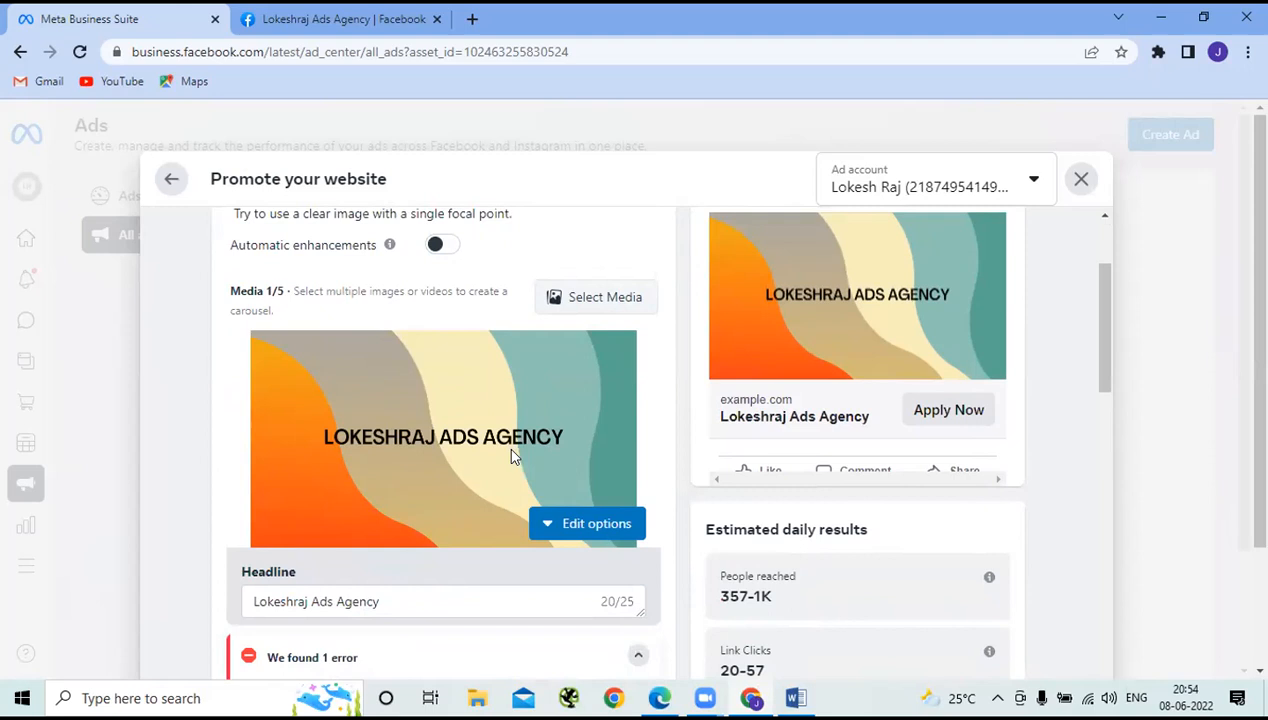
{"action": "scroll", "coordinate": [511, 455], "scroll_direction": "down", "scroll_amount": 1}
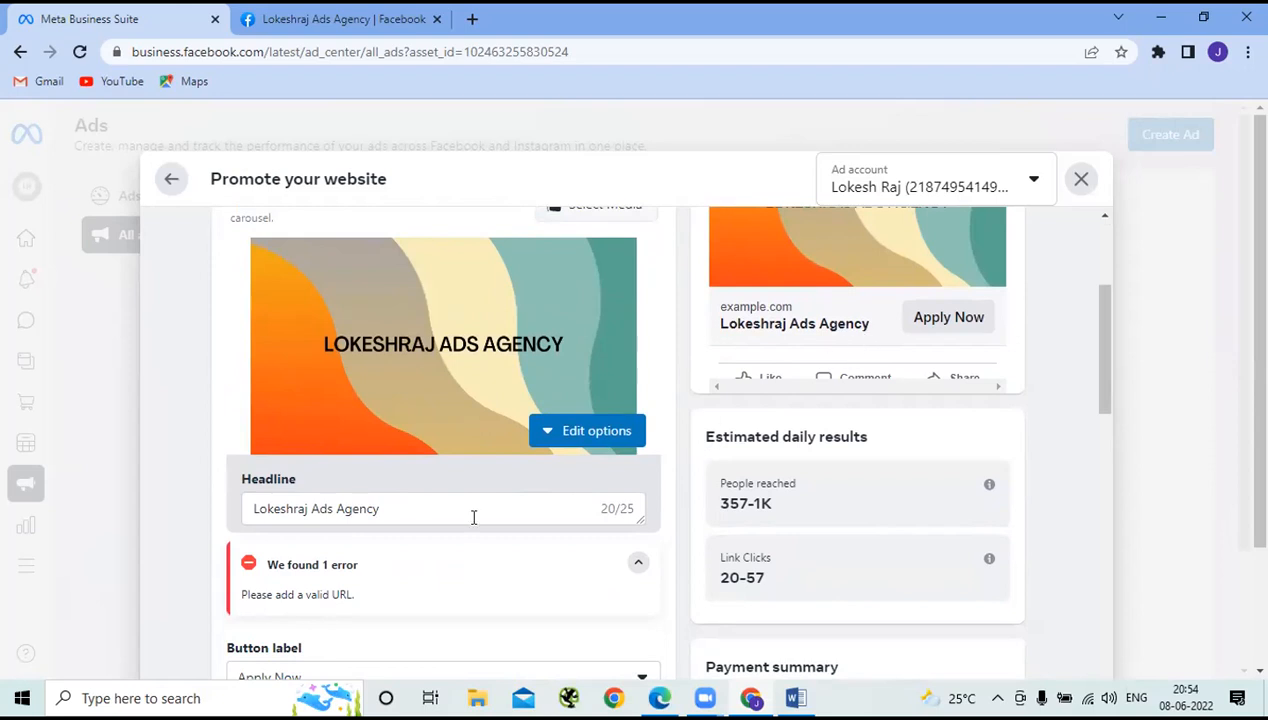
{"action": "scroll", "coordinate": [474, 517], "scroll_direction": "down", "scroll_amount": 2}
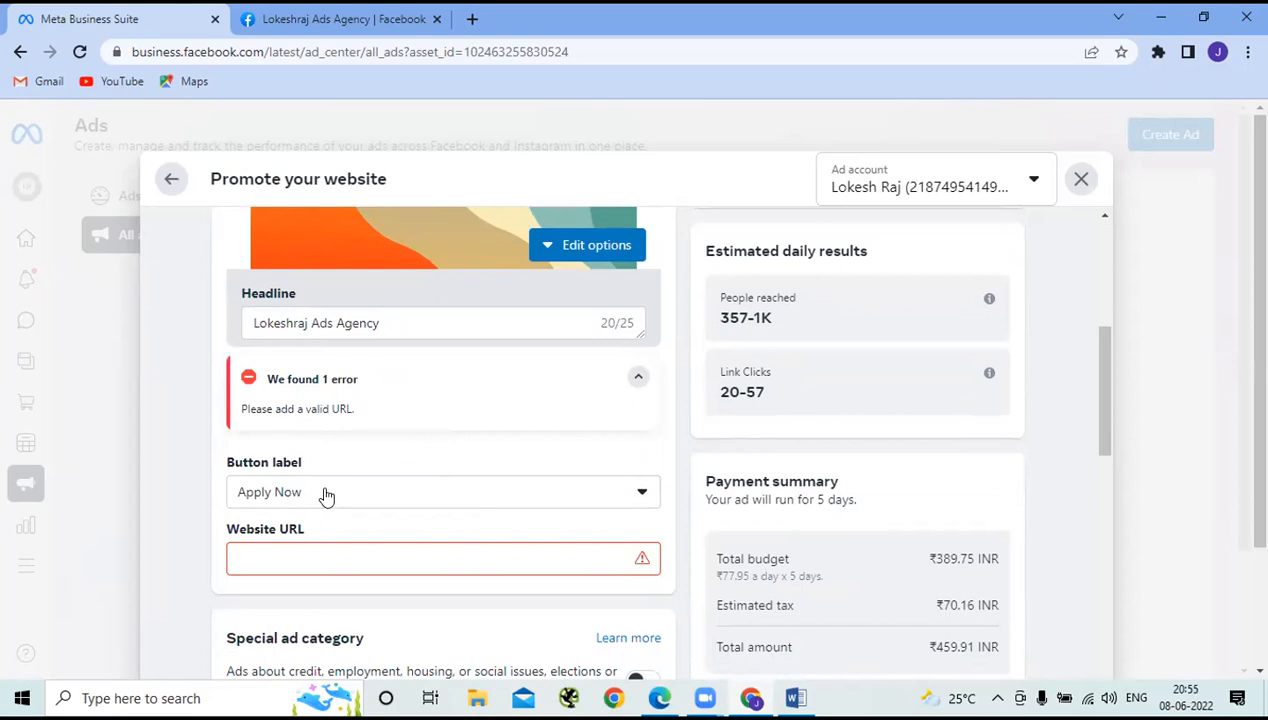
{"action": "left_click", "coordinate": [643, 500]}
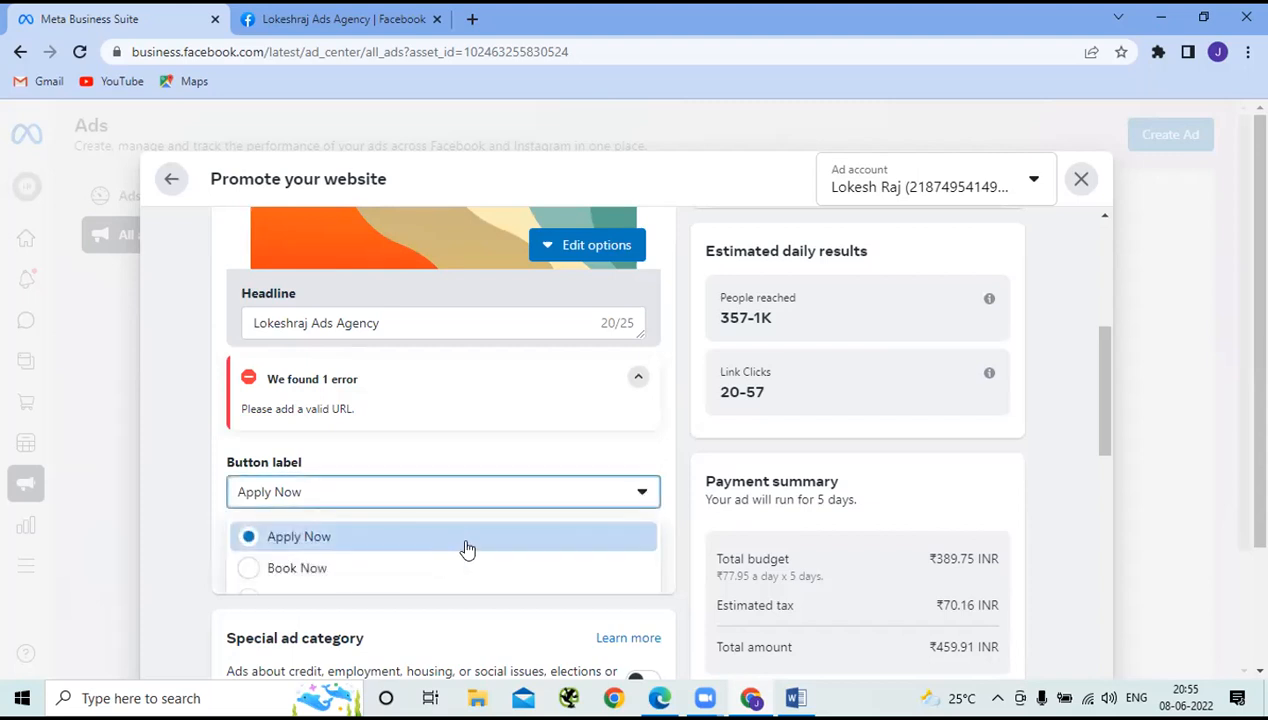
{"action": "scroll", "coordinate": [467, 548], "scroll_direction": "down", "scroll_amount": 2}
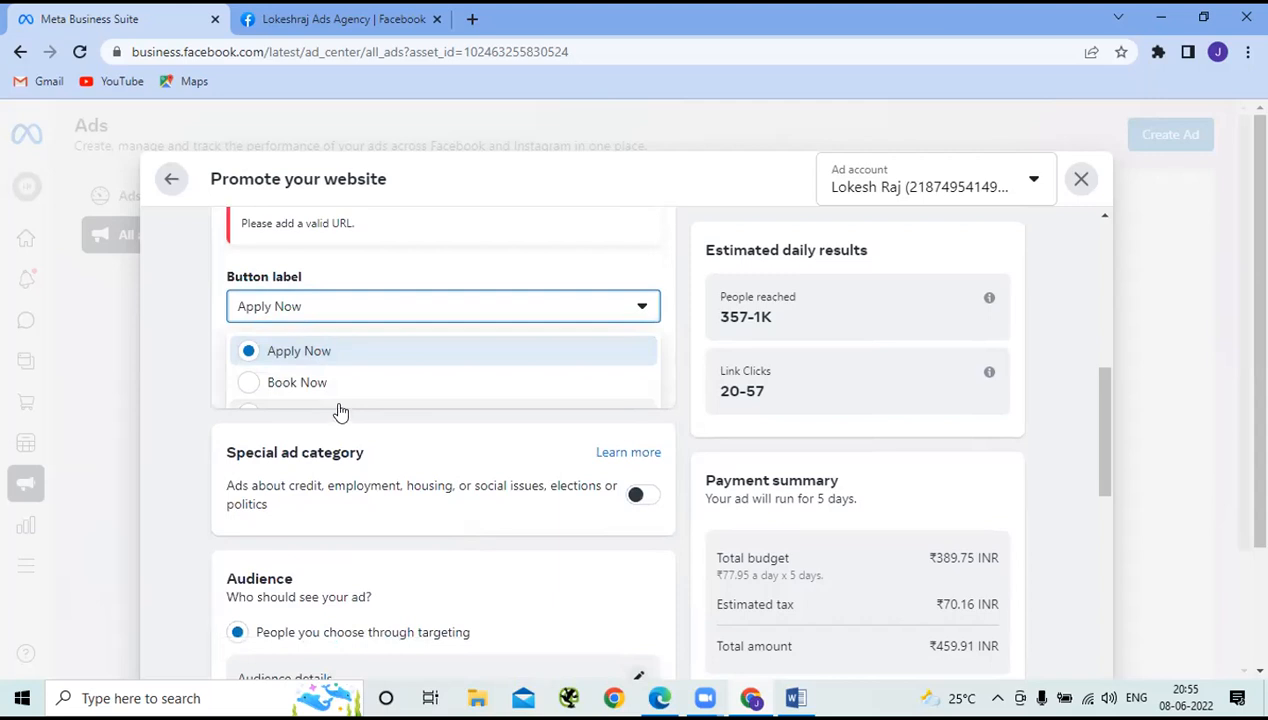
{"action": "left_click", "coordinate": [668, 388]}
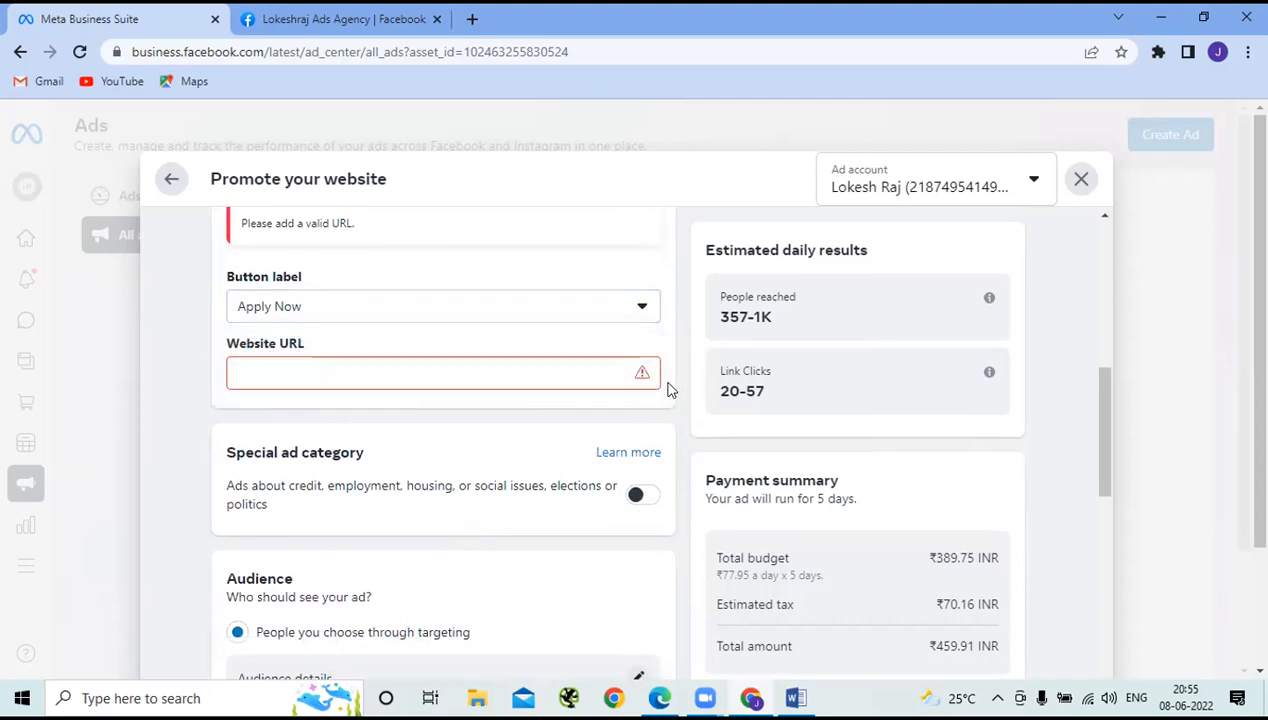
Step: Look through the available button labels for the website ad and choose Sign Up
{"action": "left_click", "coordinate": [639, 309]}
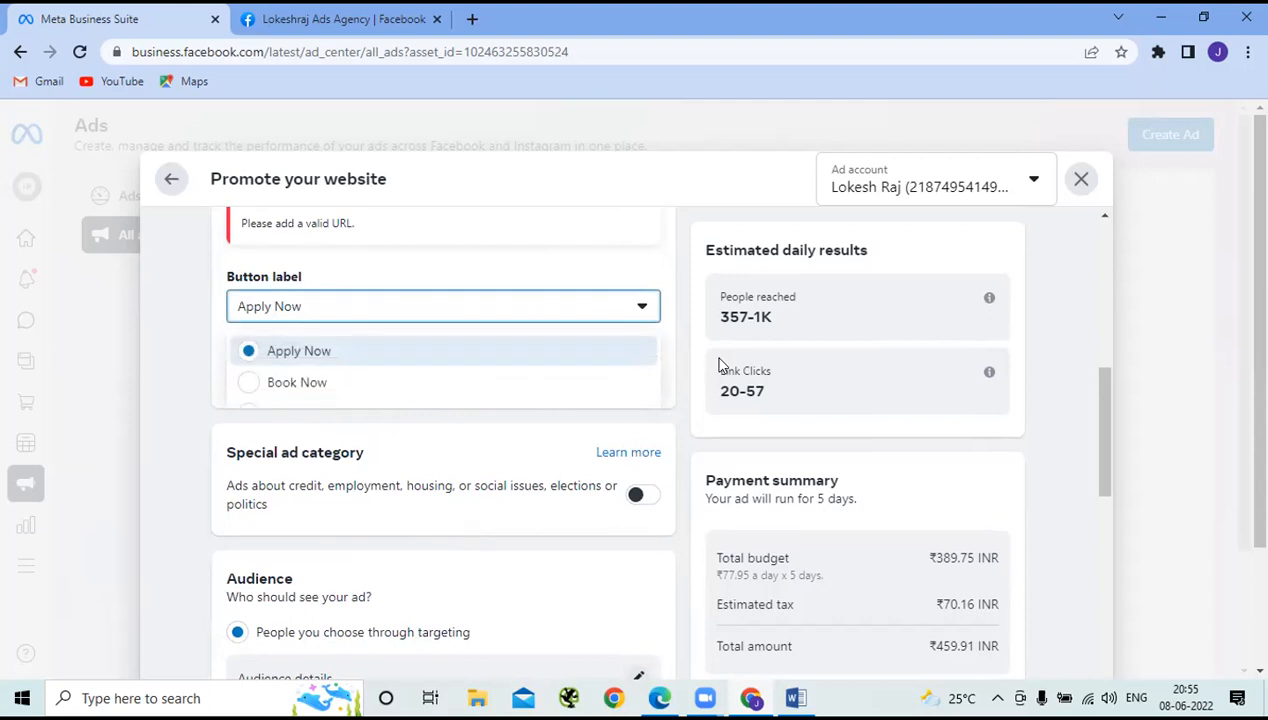
{"action": "key", "text": "Down"}
{"action": "key", "text": "Down"}
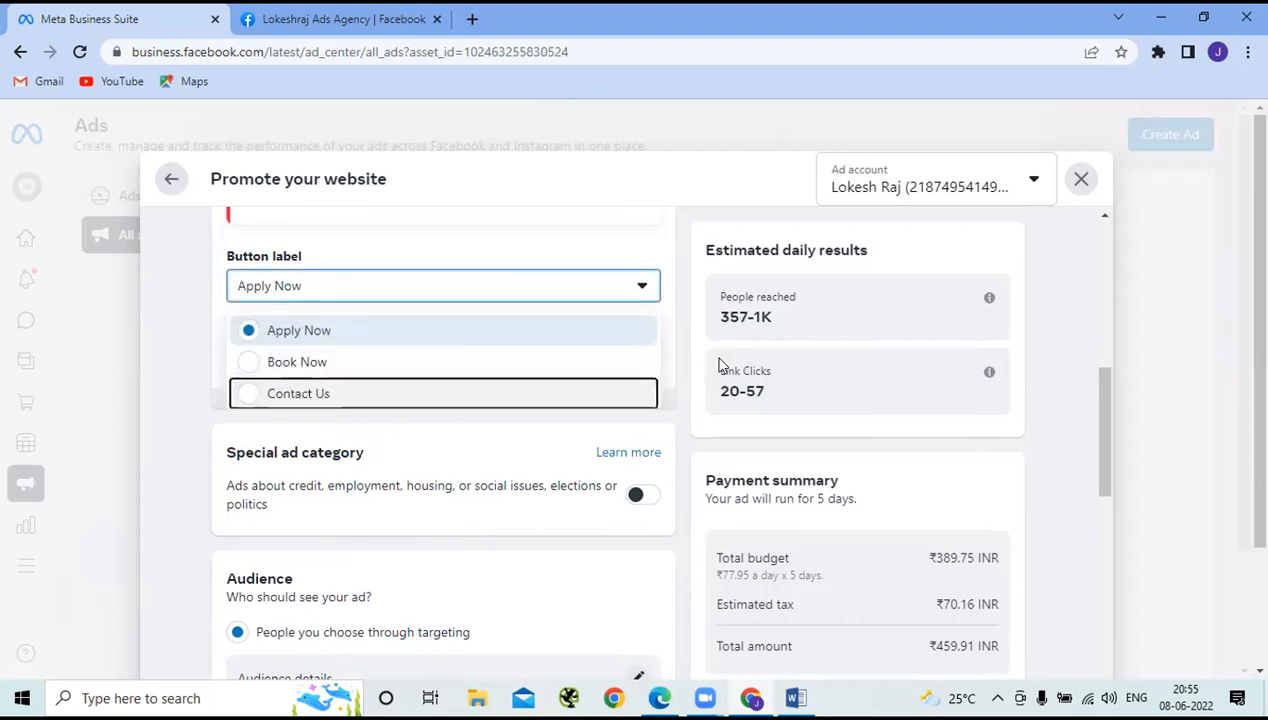
{"action": "key", "text": "Down"}
{"action": "key", "text": "Down"}
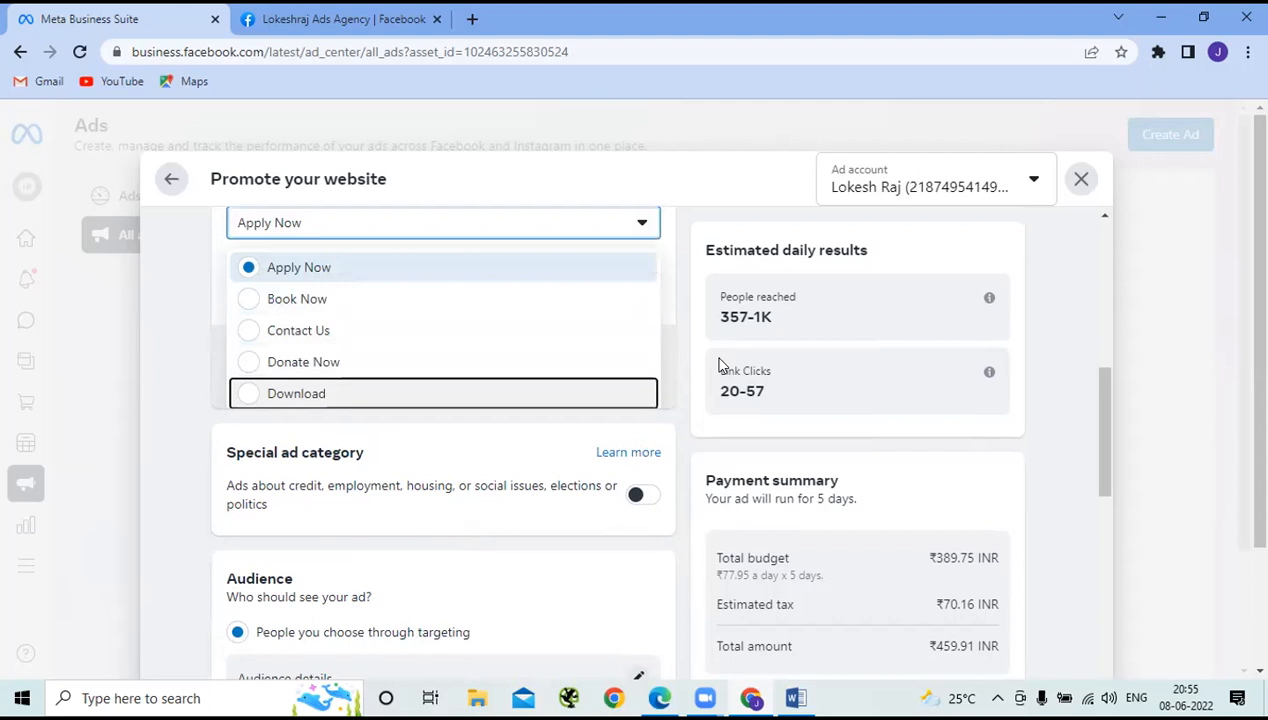
{"action": "key", "text": "Down"}
{"action": "key", "text": "Down"}
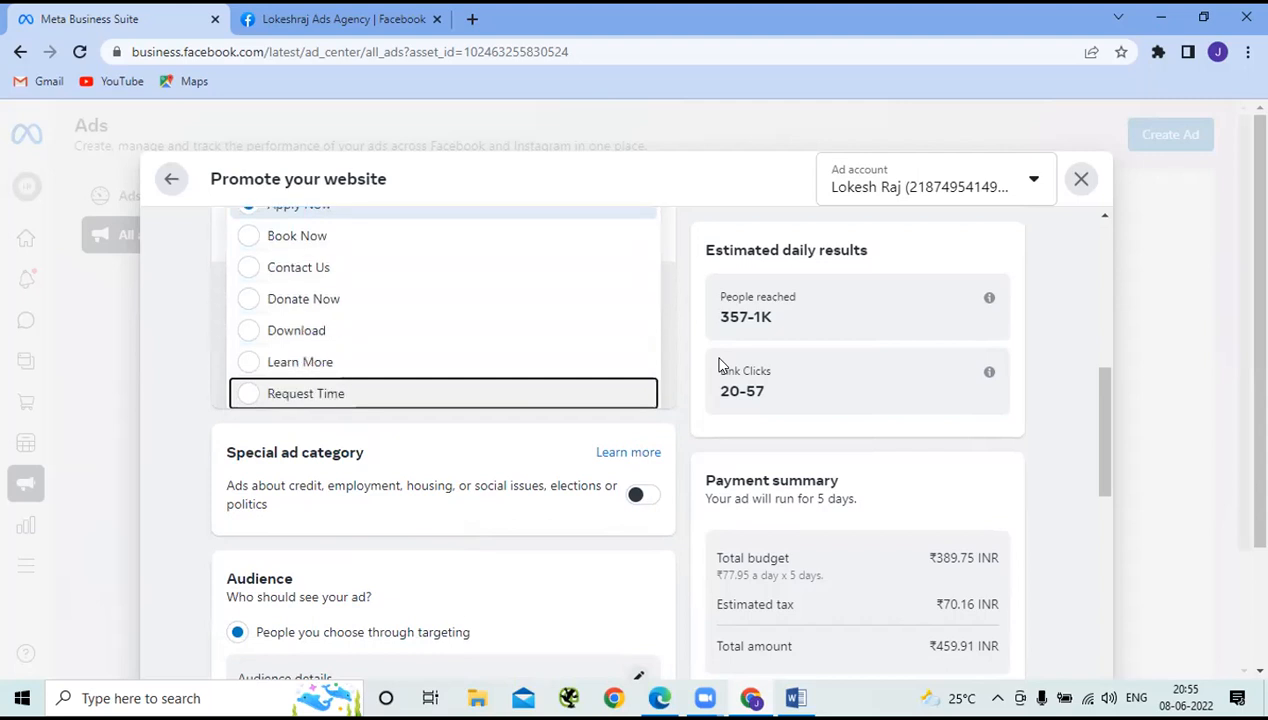
{"action": "key", "text": "Down"}
{"action": "key", "text": "Down"}
{"action": "key", "text": "Down"}
{"action": "key", "text": "Down"}
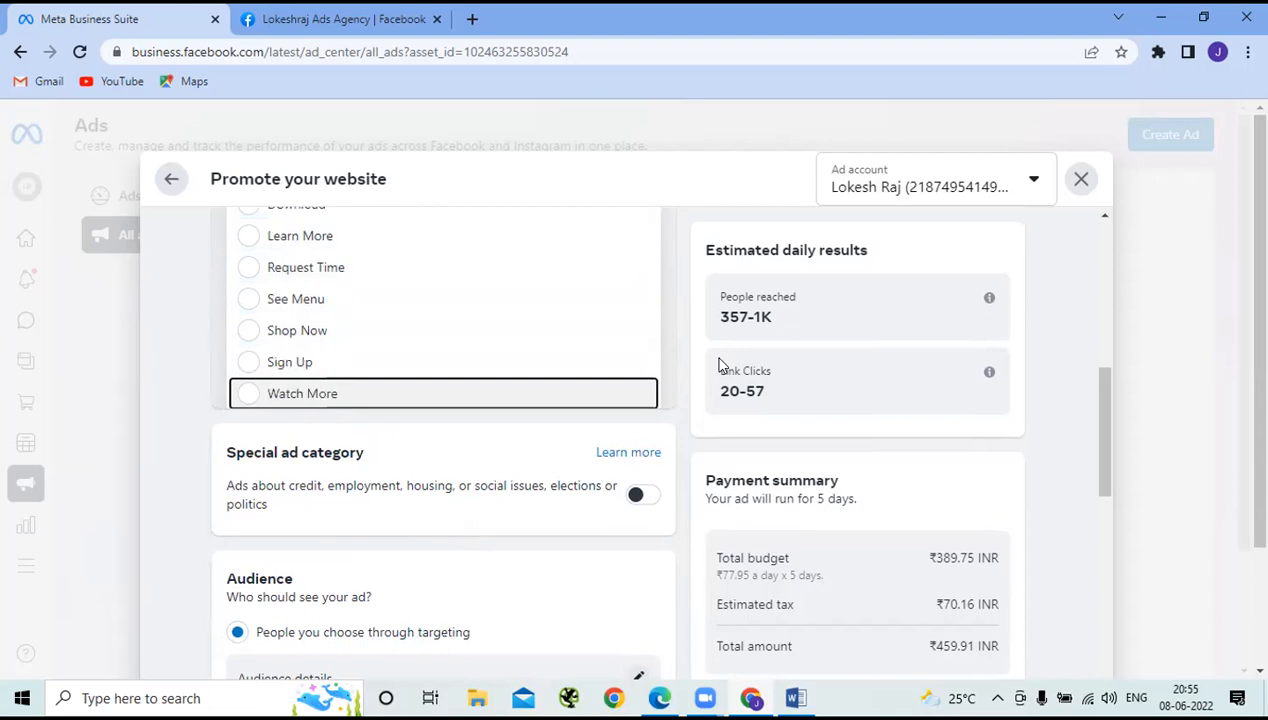
{"action": "key", "text": "Down"}
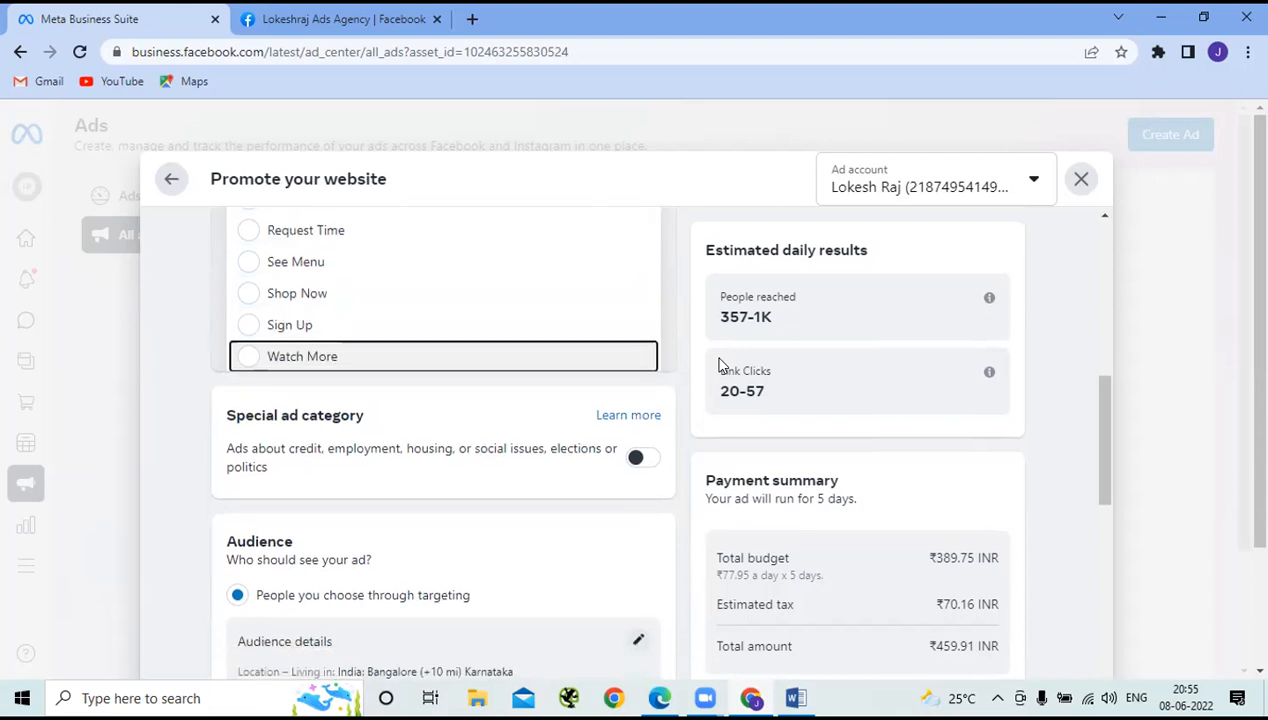
{"action": "key", "text": "Up"}
{"action": "key", "text": "Up"}
{"action": "key", "text": "Up"}
{"action": "key", "text": "Up"}
{"action": "key", "text": "Up"}
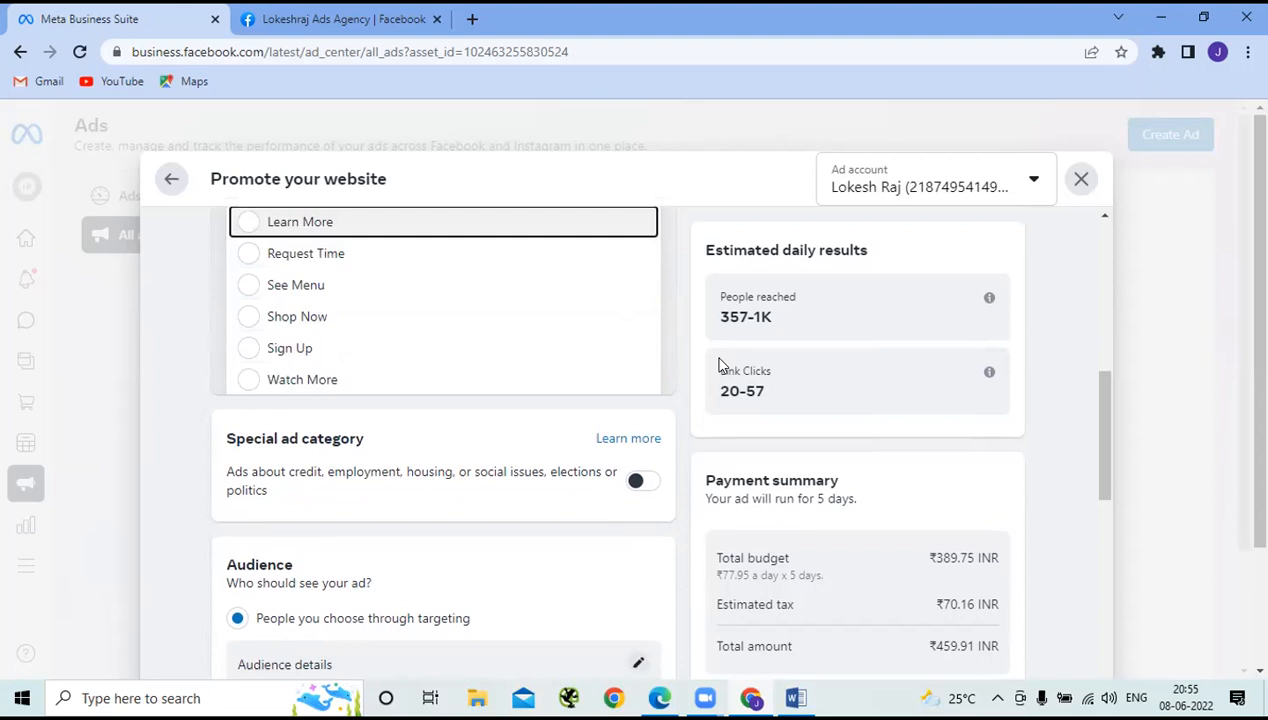
{"action": "key", "text": "Down"}
{"action": "key", "text": "Down"}
{"action": "key", "text": "Down"}
{"action": "key", "text": "Down"}
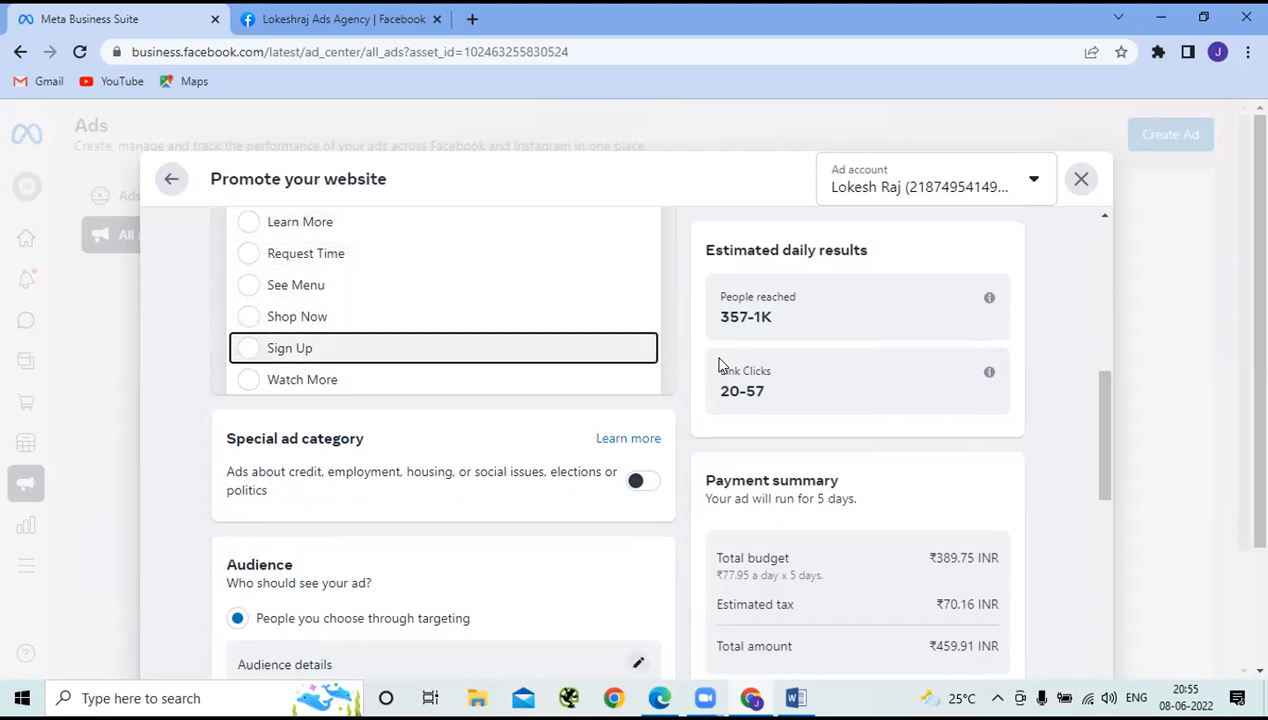
{"action": "key", "text": "Return"}
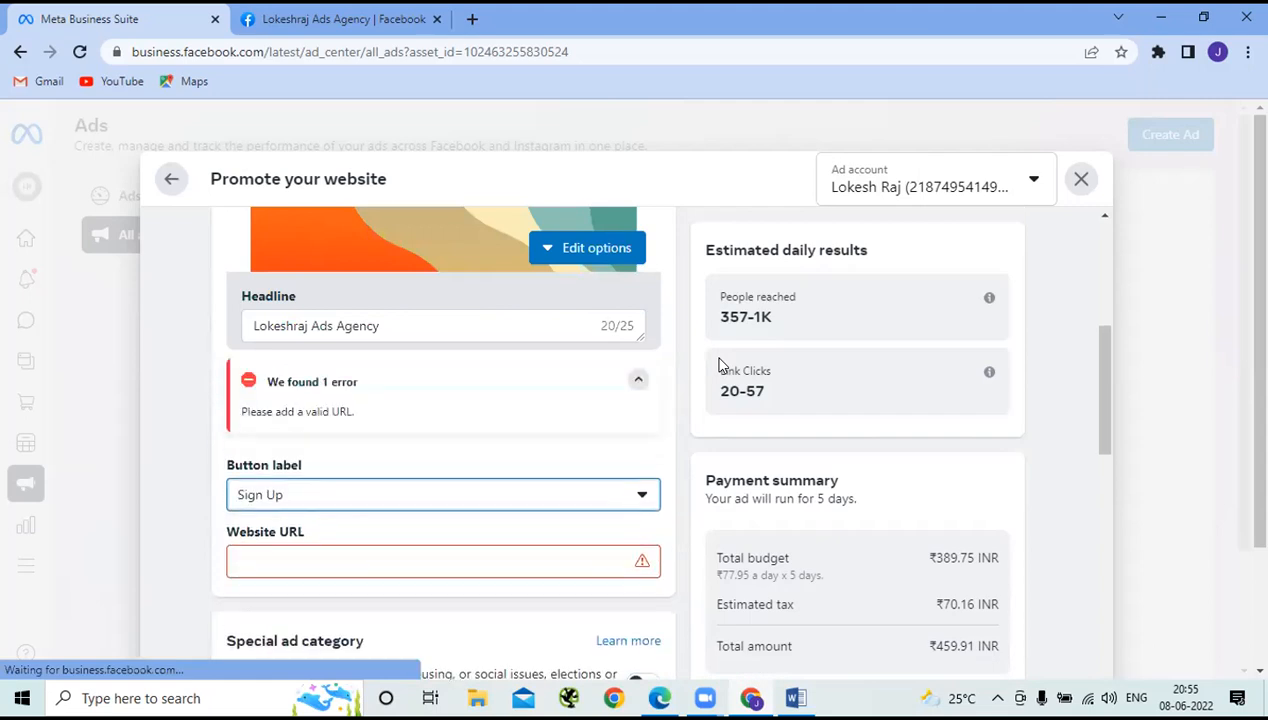
Step: Open Google Forms in a new browser tab and bring up the Contact Information form for editing
{"action": "left_click", "coordinate": [311, 561]}
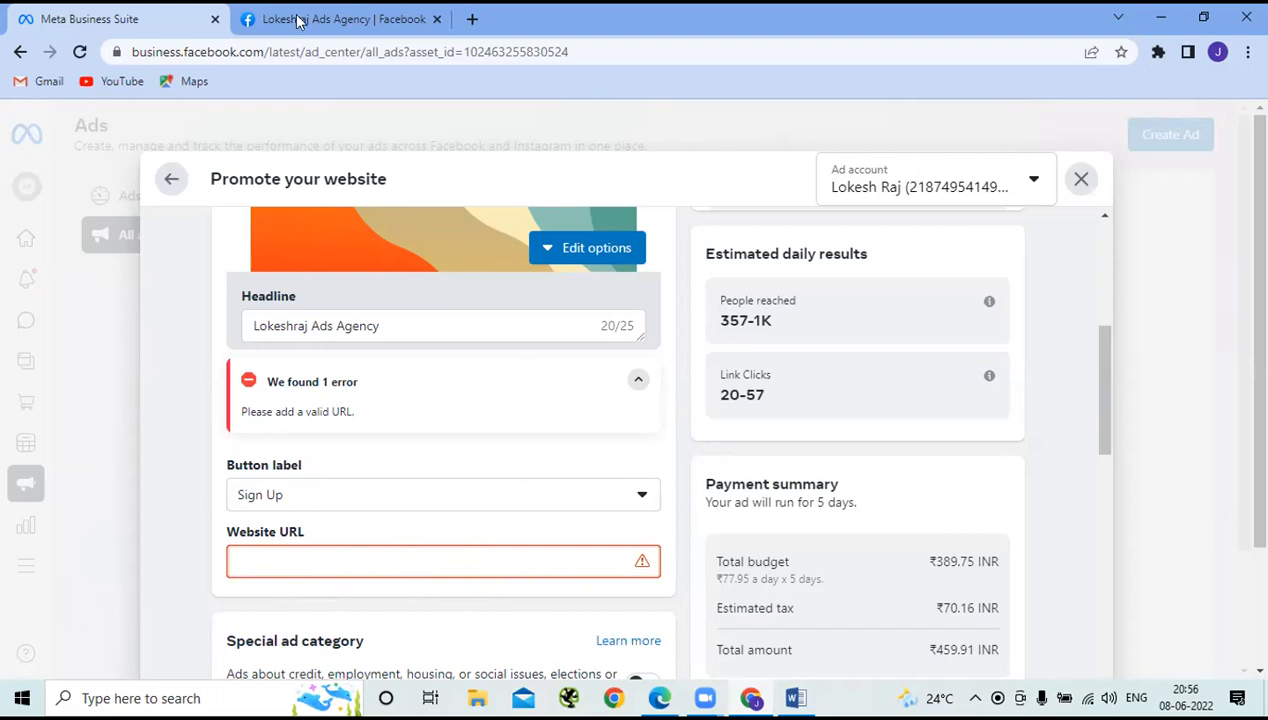
{"action": "key", "text": "ctrl+t"}
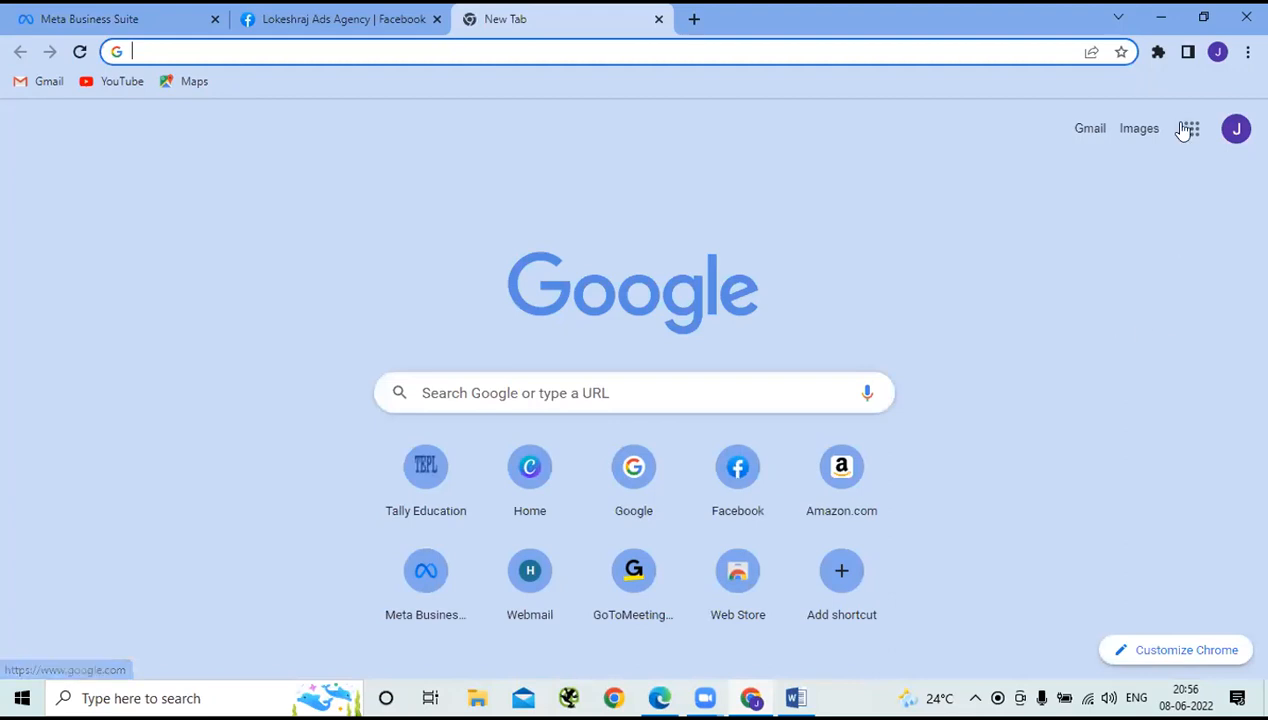
{"action": "left_click", "coordinate": [1191, 129]}
{"action": "scroll", "coordinate": [1148, 488], "scroll_direction": "down", "scroll_amount": 8}
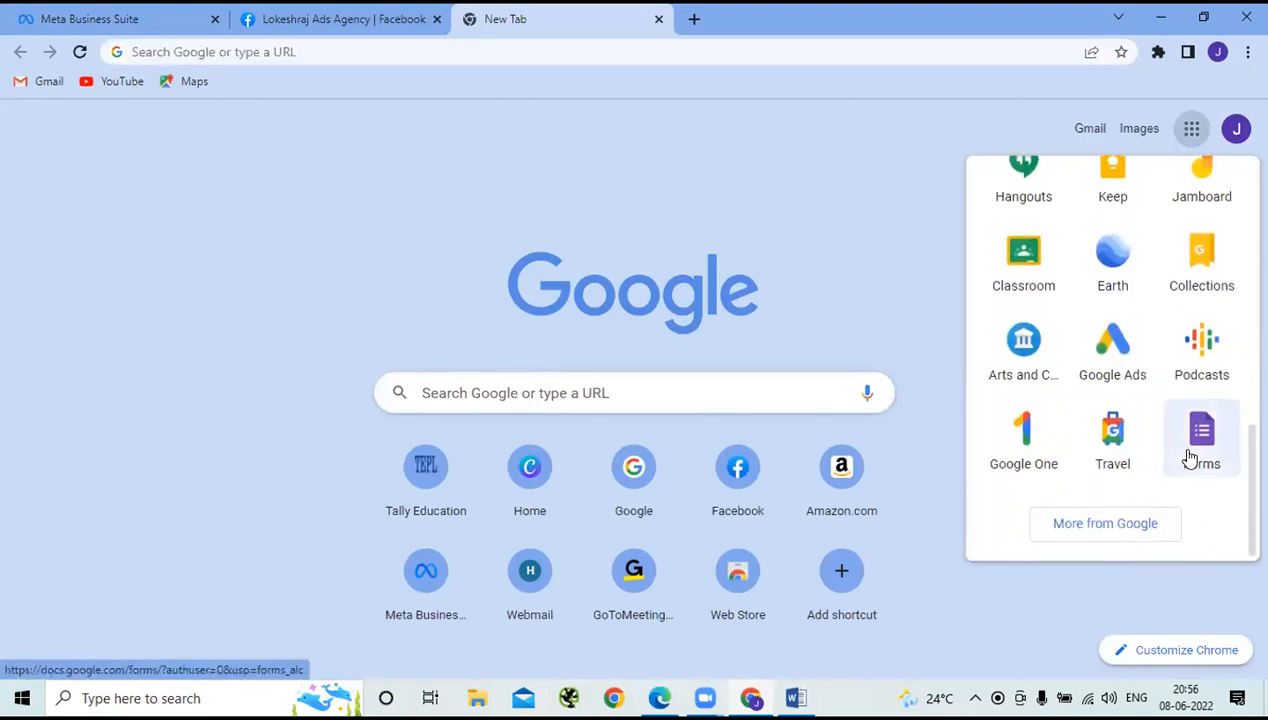
{"action": "left_click", "coordinate": [1190, 456]}
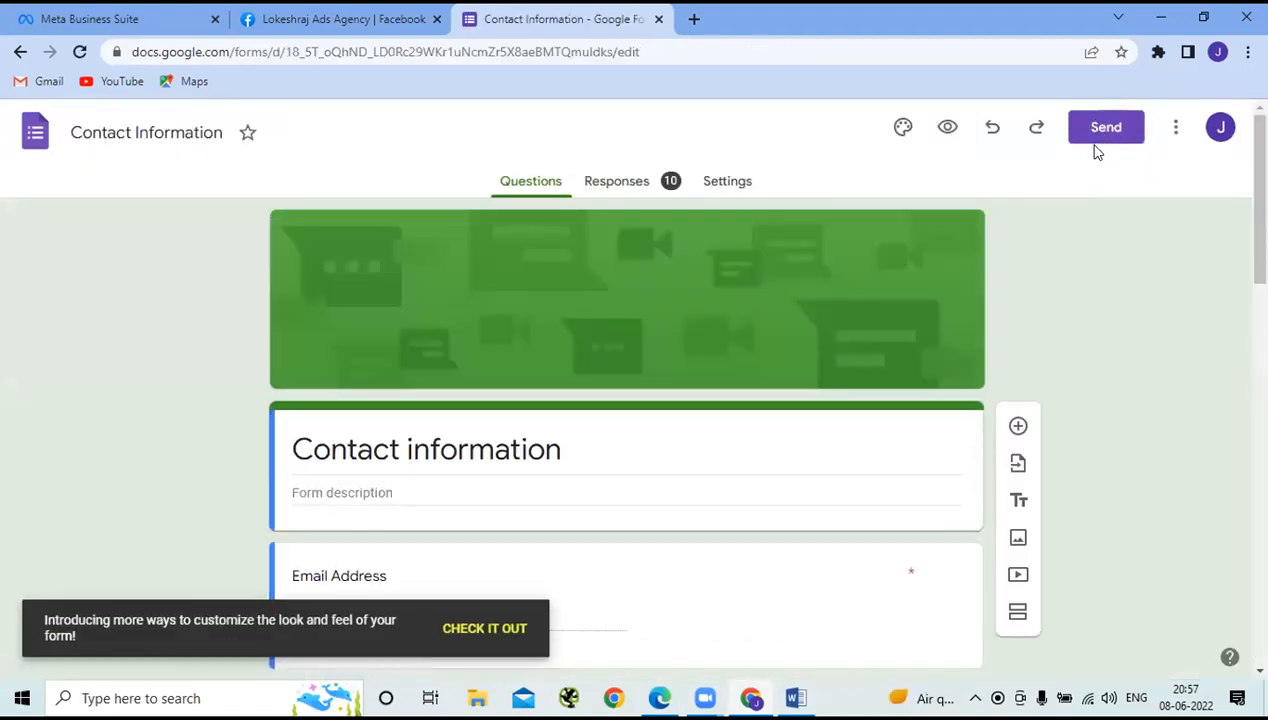
Step: Copy the Contact Information form's shareable link as a shortened URL and close the send options
{"action": "left_click", "coordinate": [1101, 141]}
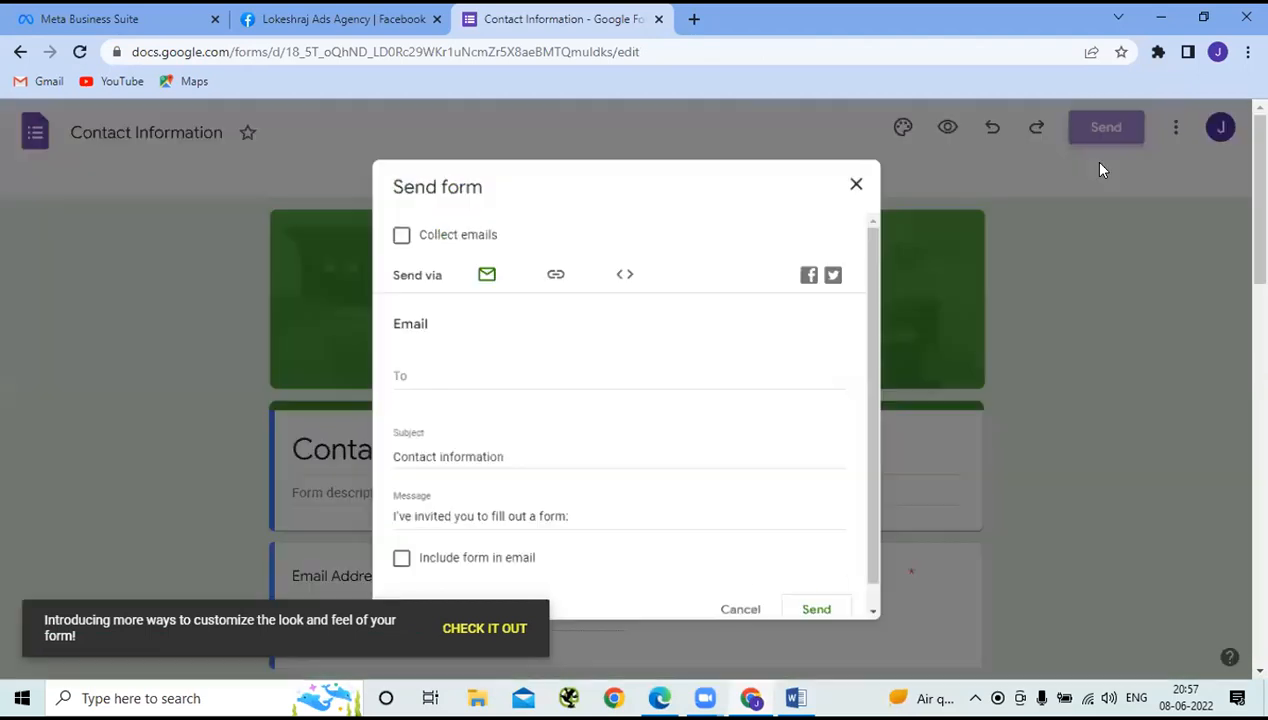
{"action": "left_click", "coordinate": [553, 267]}
{"action": "left_click", "coordinate": [385, 386]}
{"action": "key", "text": "ctrl+c"}
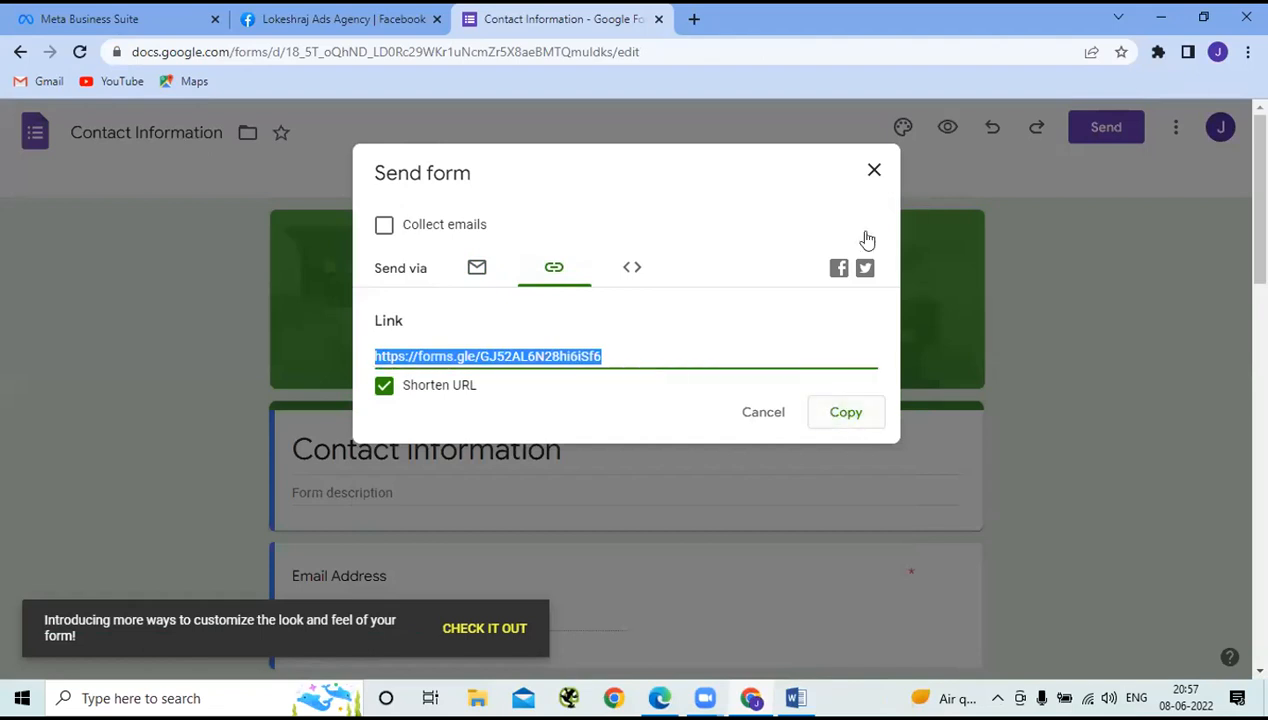
{"action": "left_click", "coordinate": [873, 171]}
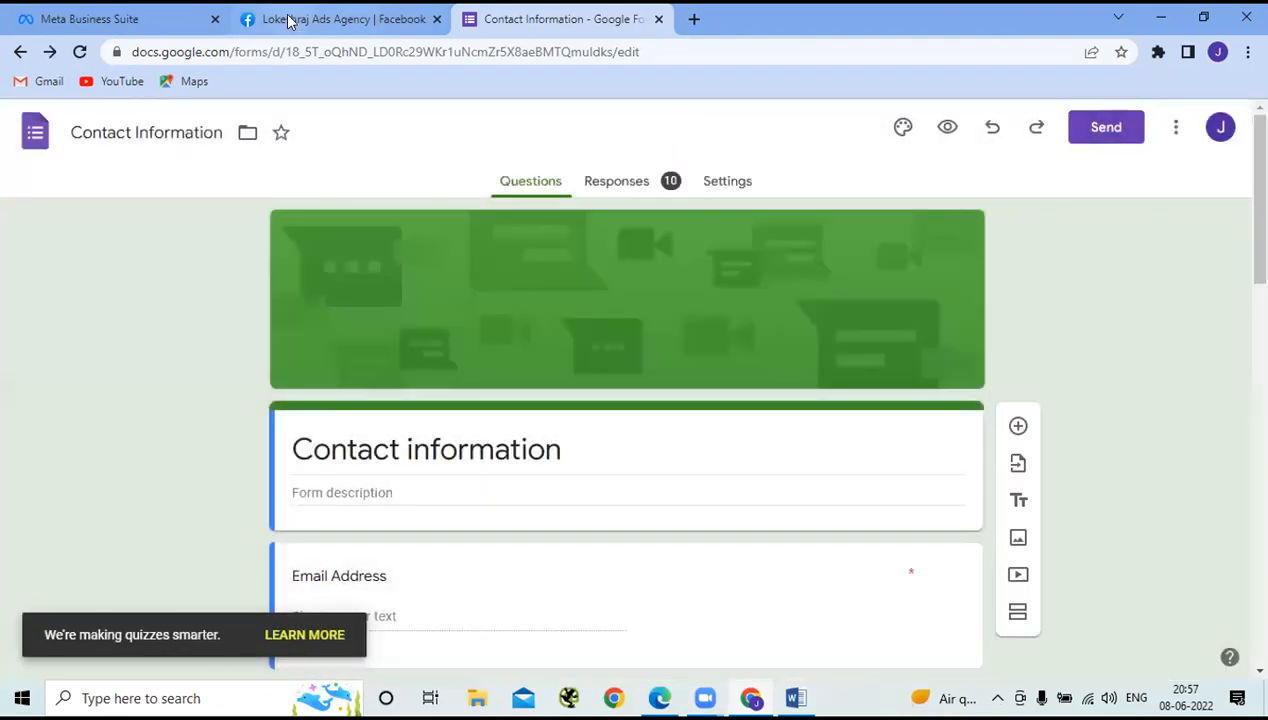
Step: Return to the website ad in Meta Business Suite and paste the copied form link as its website URL
{"action": "left_click", "coordinate": [289, 20]}
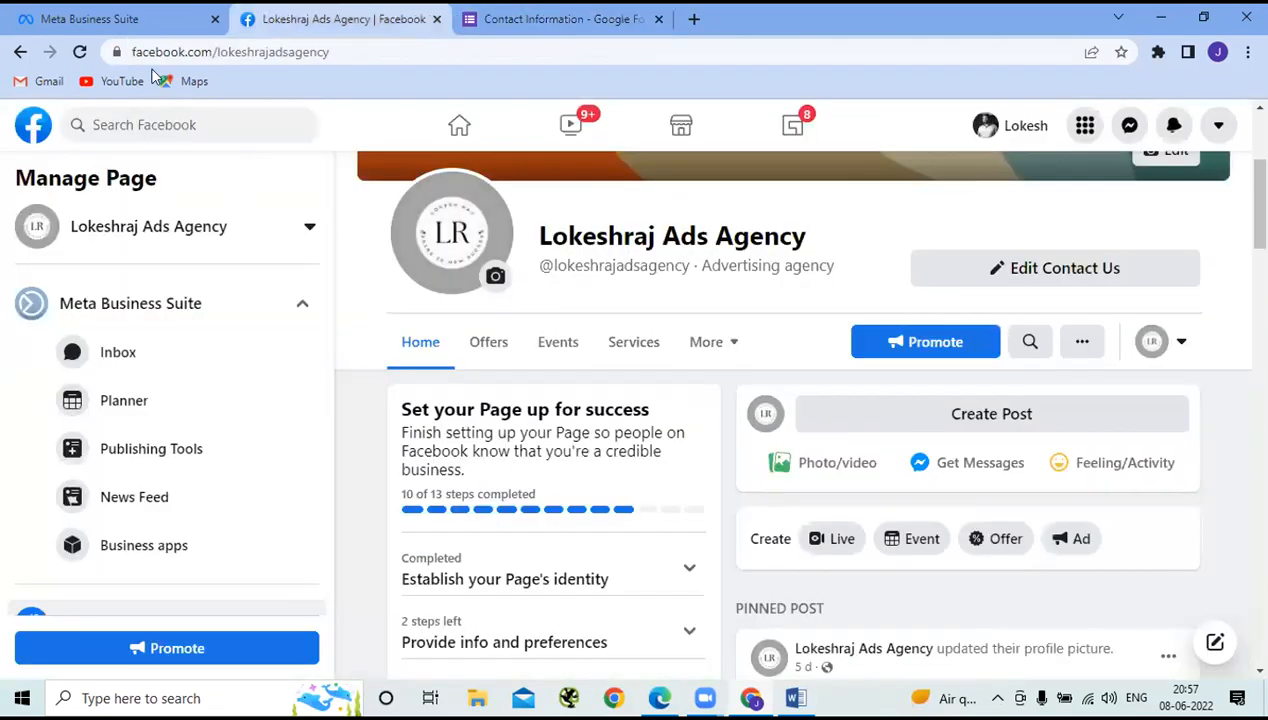
{"action": "left_click", "coordinate": [133, 19]}
{"action": "left_click", "coordinate": [376, 556]}
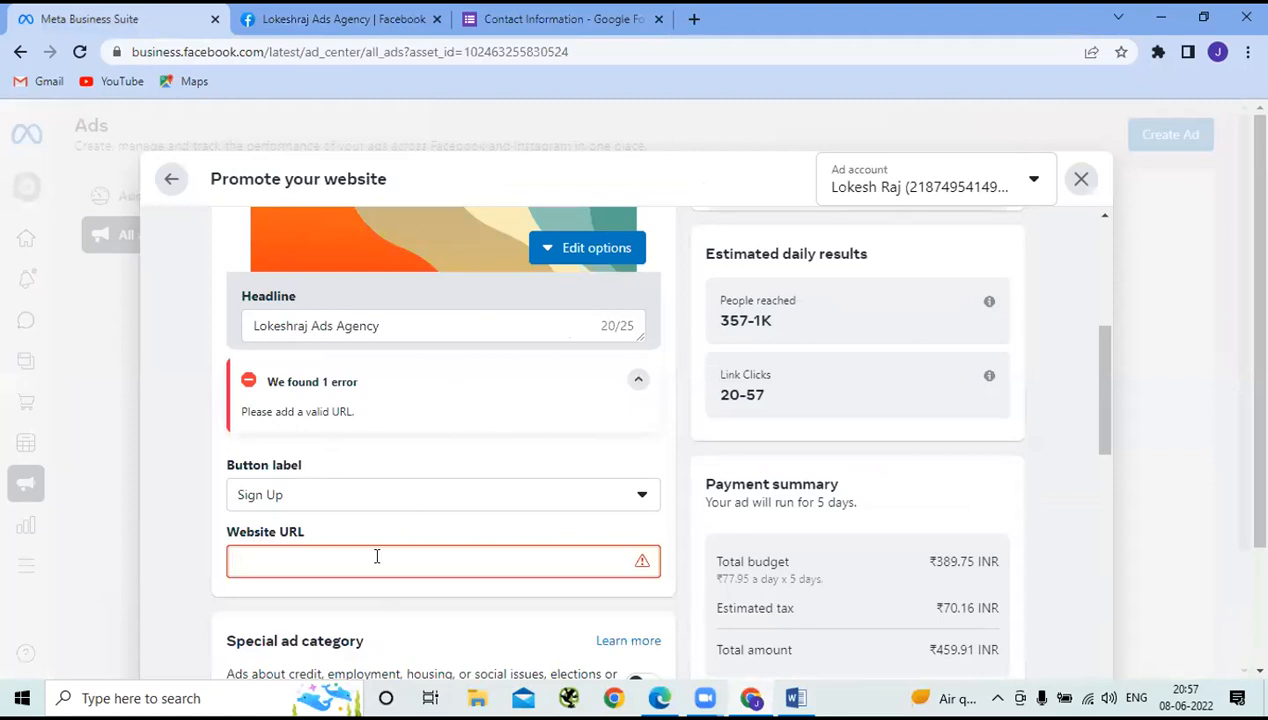
{"action": "key", "text": "ctrl+v"}
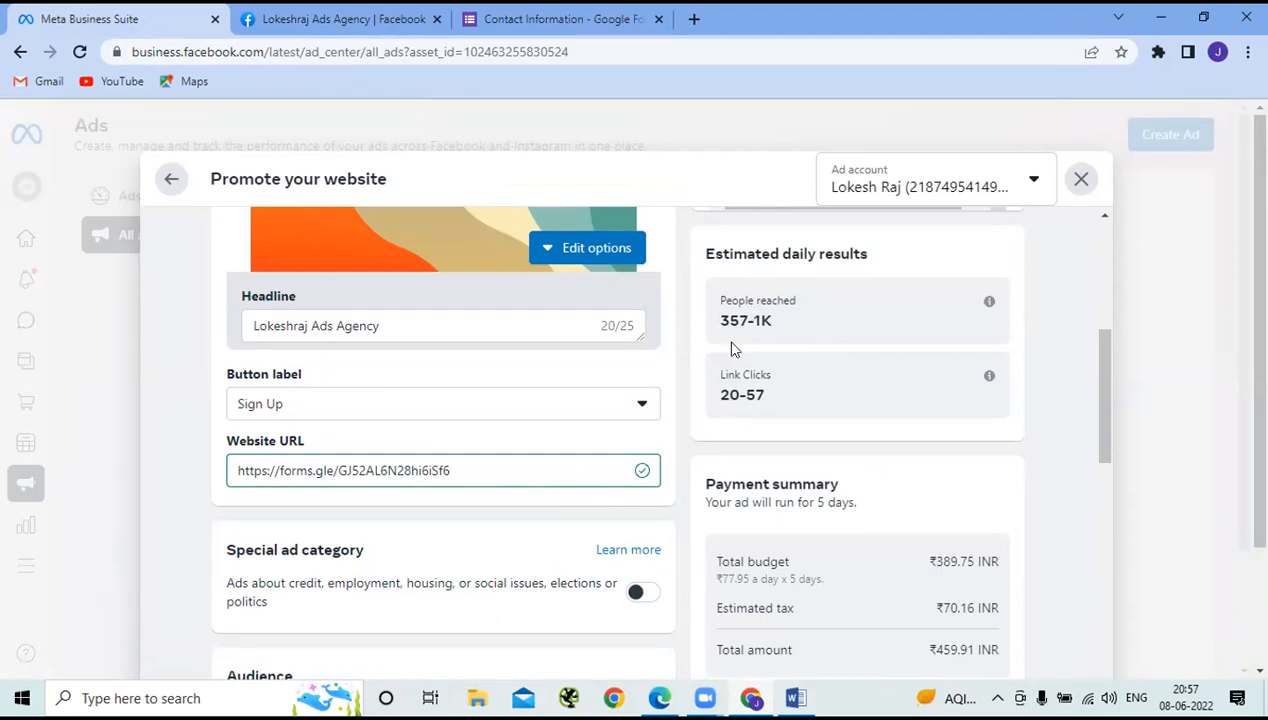
Step: Set the website ad's duration to 4 days in its schedule
{"action": "scroll", "coordinate": [493, 495], "scroll_direction": "down", "scroll_amount": 3}
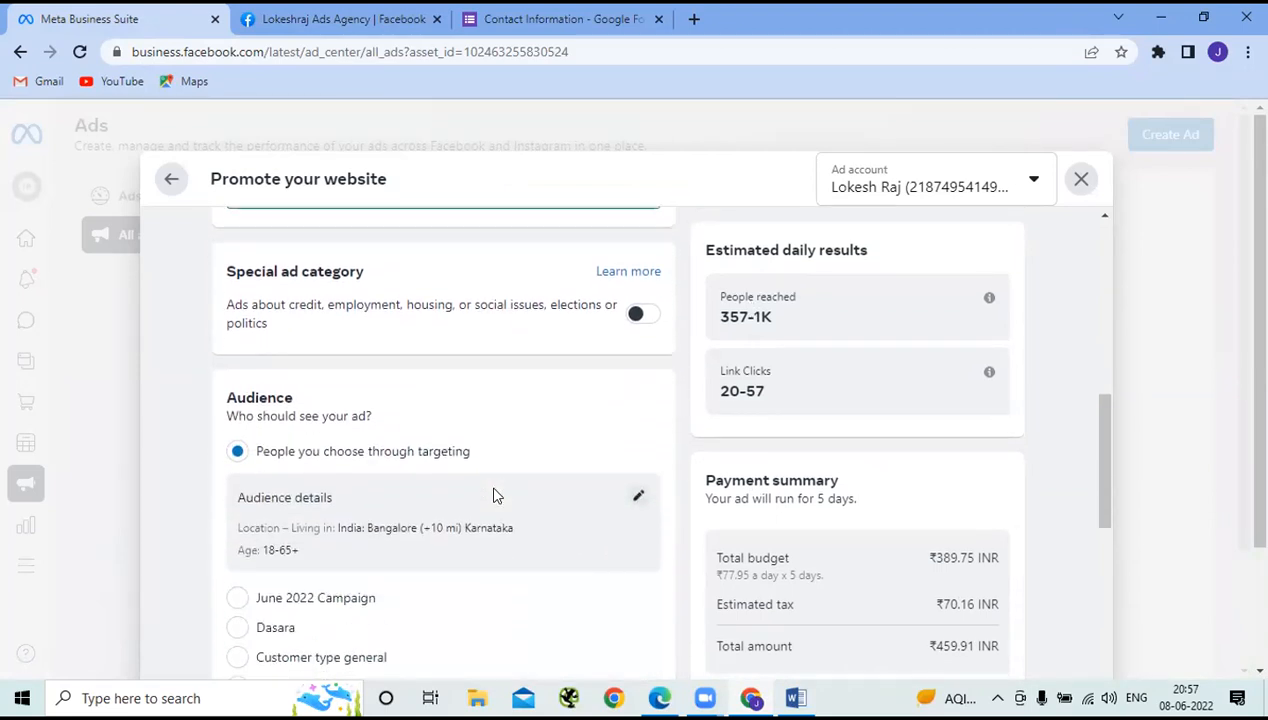
{"action": "scroll", "coordinate": [493, 495], "scroll_direction": "down", "scroll_amount": 2}
{"action": "scroll", "coordinate": [493, 495], "scroll_direction": "down", "scroll_amount": 4}
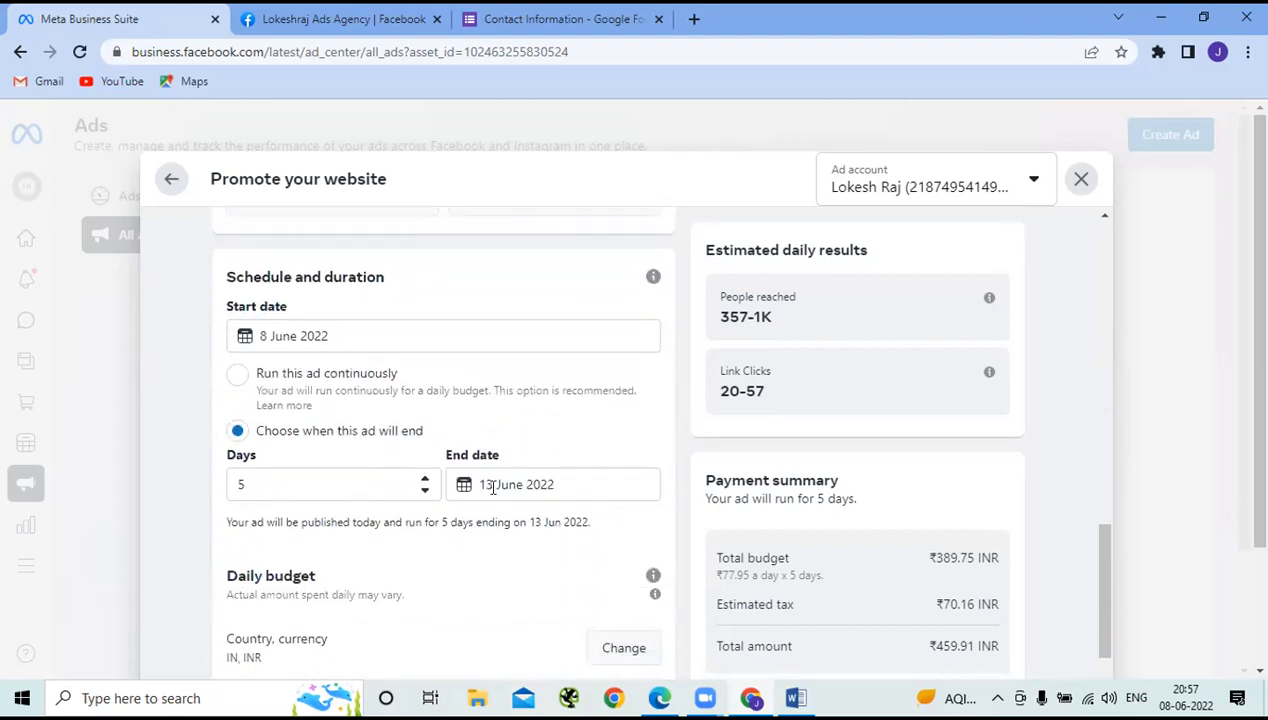
{"action": "left_click", "coordinate": [257, 484]}
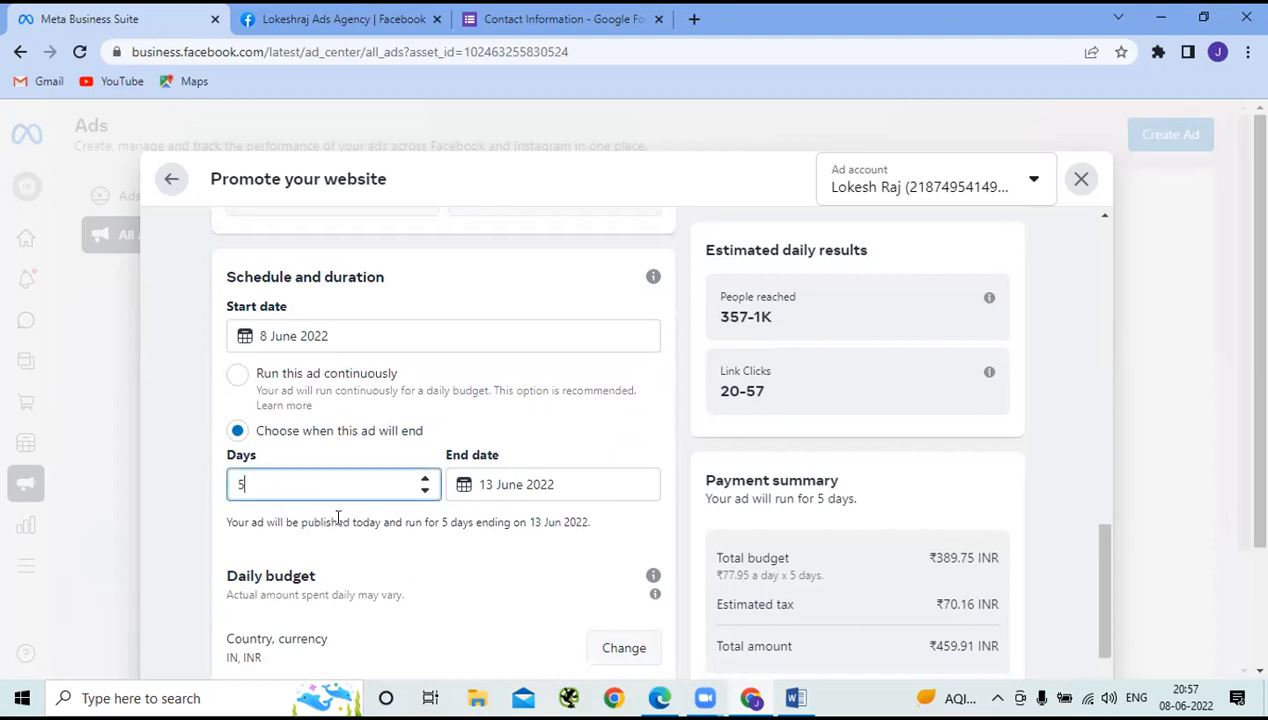
{"action": "left_click", "coordinate": [425, 492]}
{"action": "left_click", "coordinate": [425, 495]}
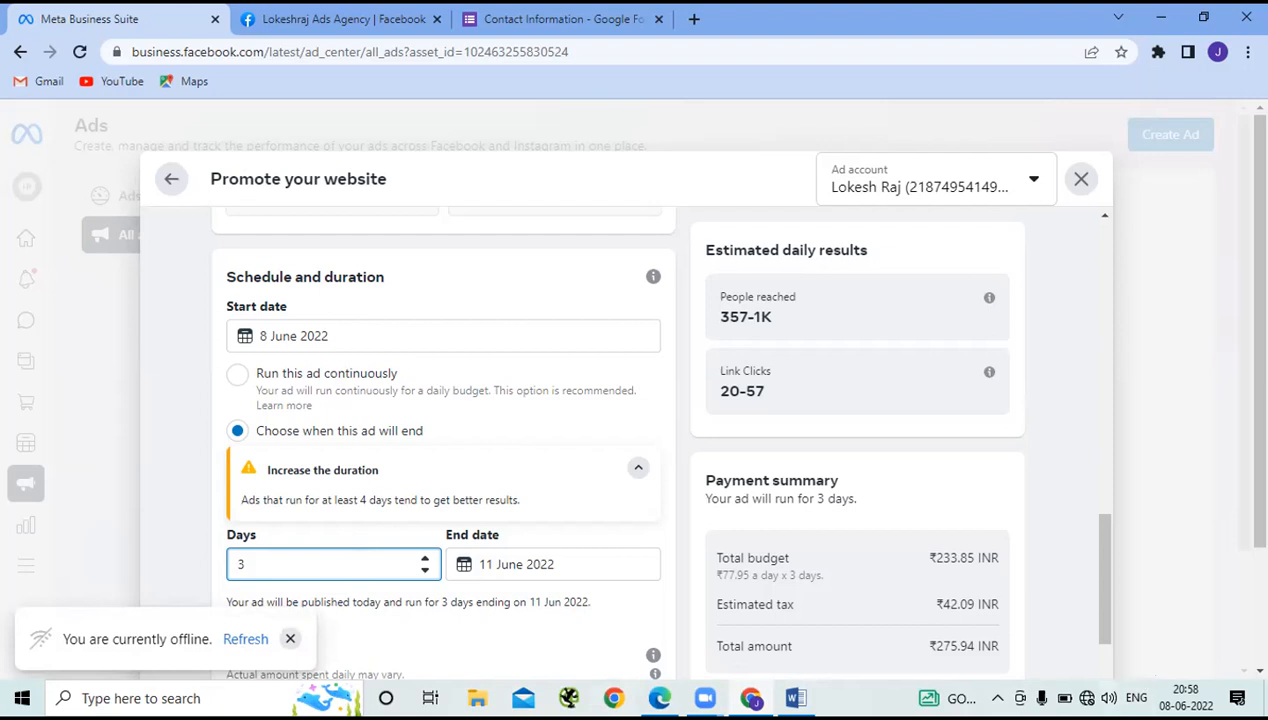
{"action": "left_click", "coordinate": [1087, 698]}
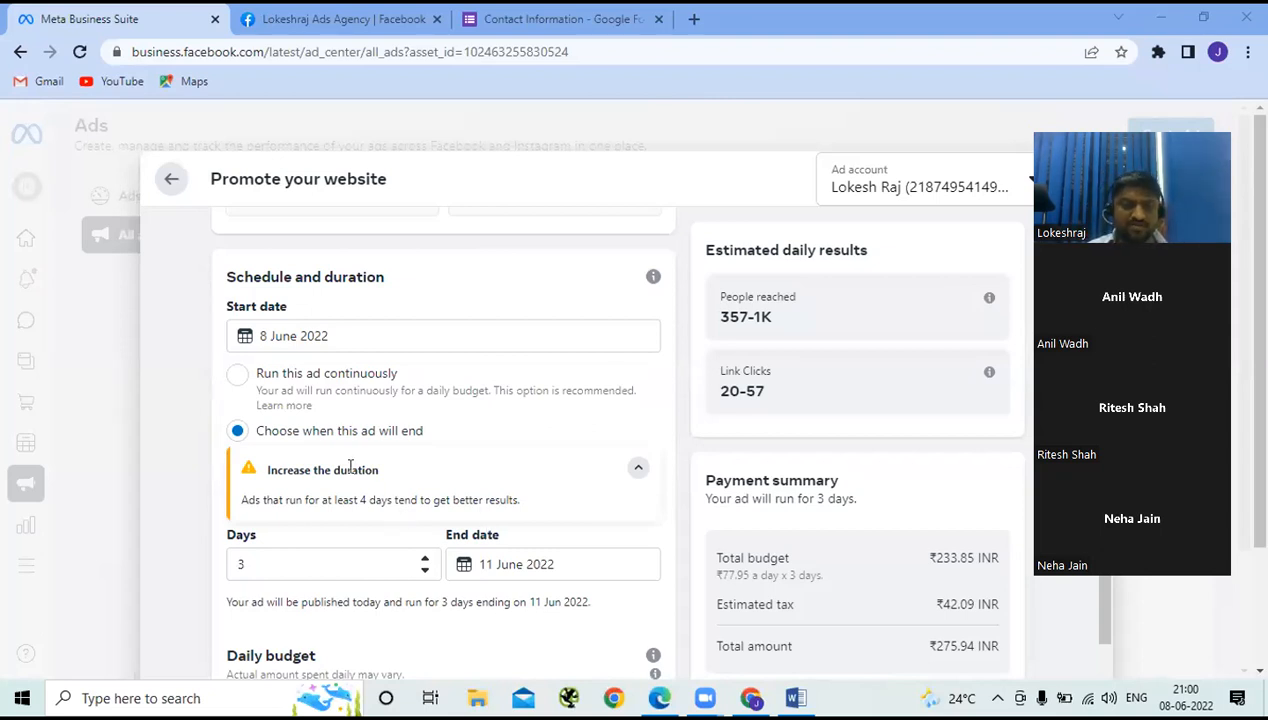
{"action": "left_click", "coordinate": [429, 564]}
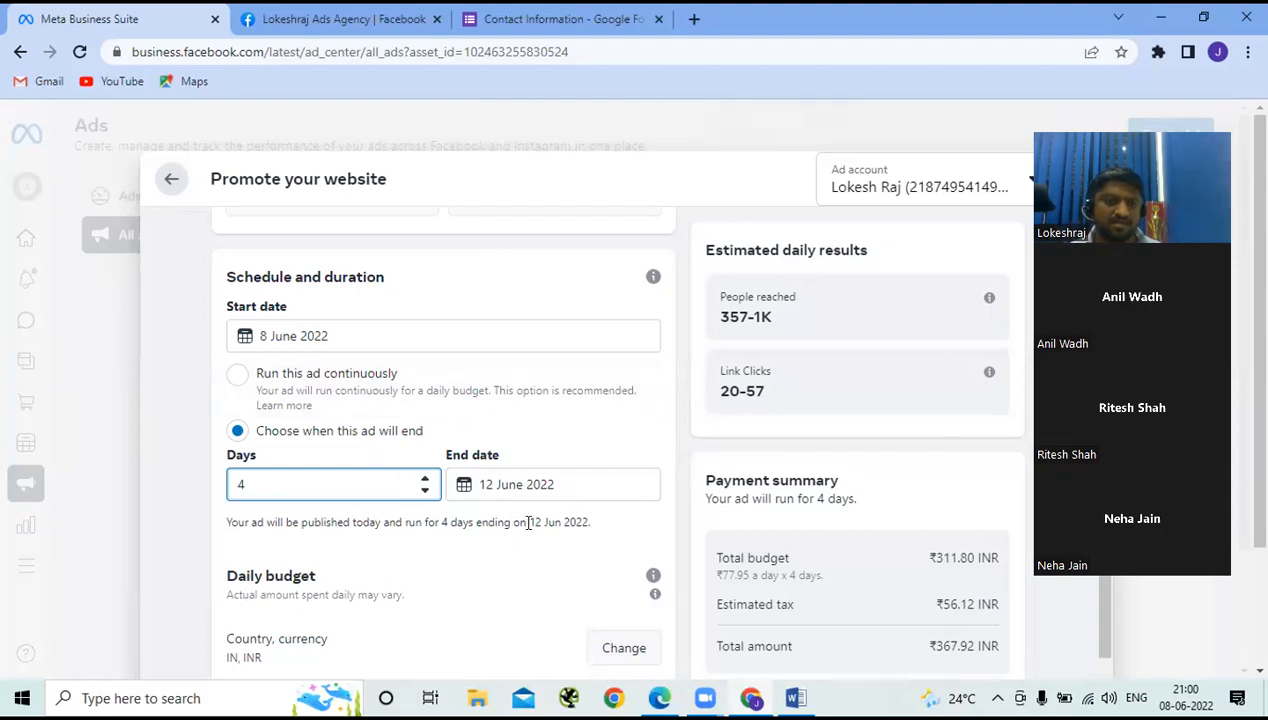
Step: Choose the saved June 2022 Campaign audience for the website ad
{"action": "scroll", "coordinate": [528, 522], "scroll_direction": "up", "scroll_amount": 5}
{"action": "scroll", "coordinate": [529, 534], "scroll_direction": "up", "scroll_amount": 3}
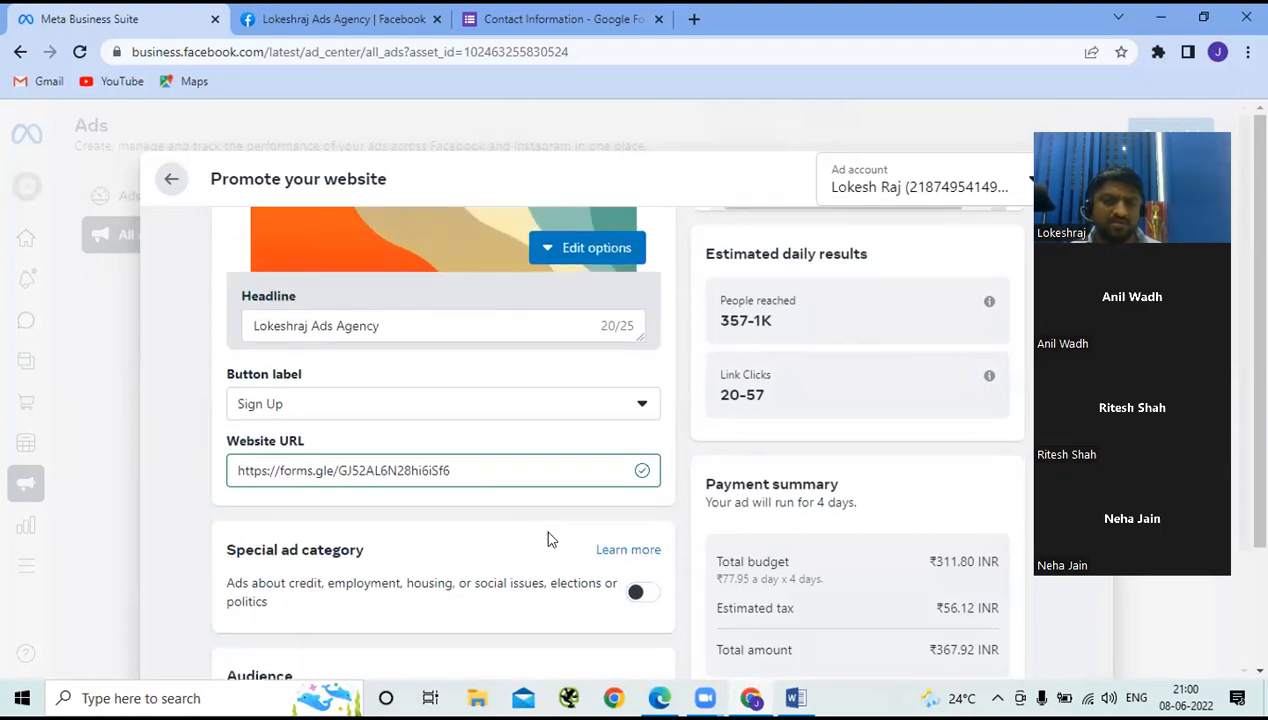
{"action": "scroll", "coordinate": [548, 540], "scroll_direction": "down", "scroll_amount": 3}
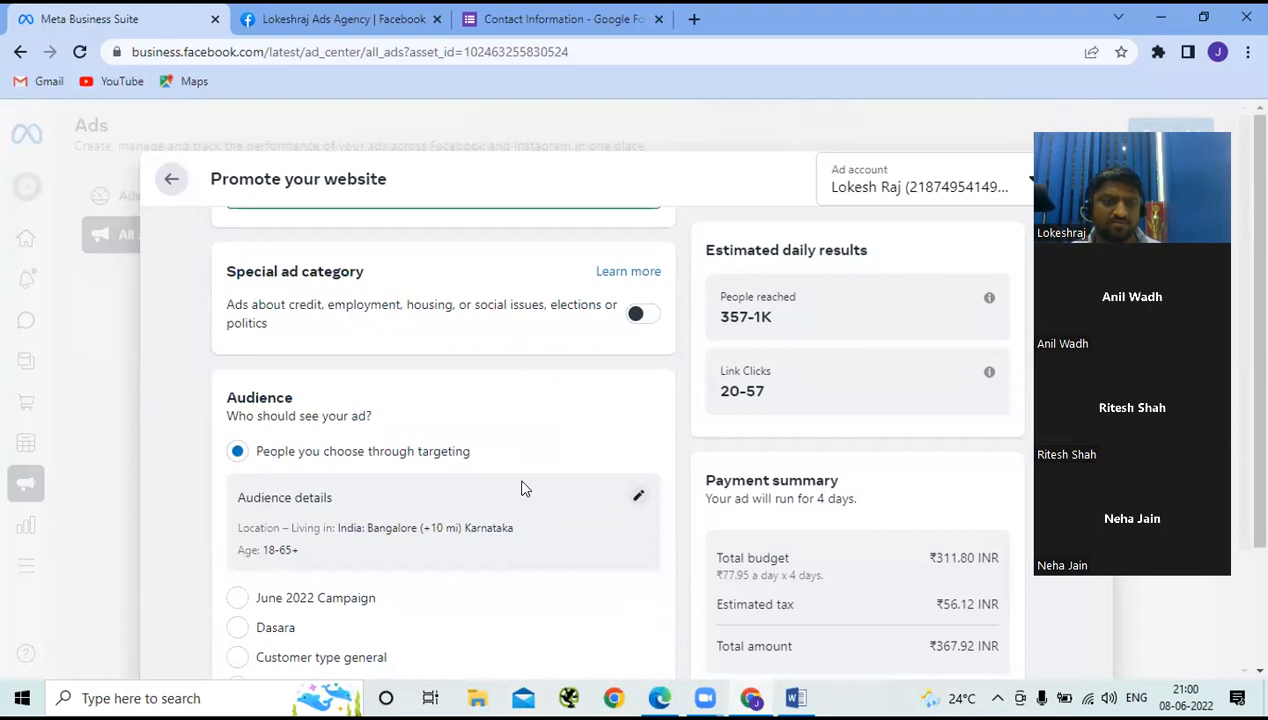
{"action": "scroll", "coordinate": [522, 488], "scroll_direction": "down", "scroll_amount": 2}
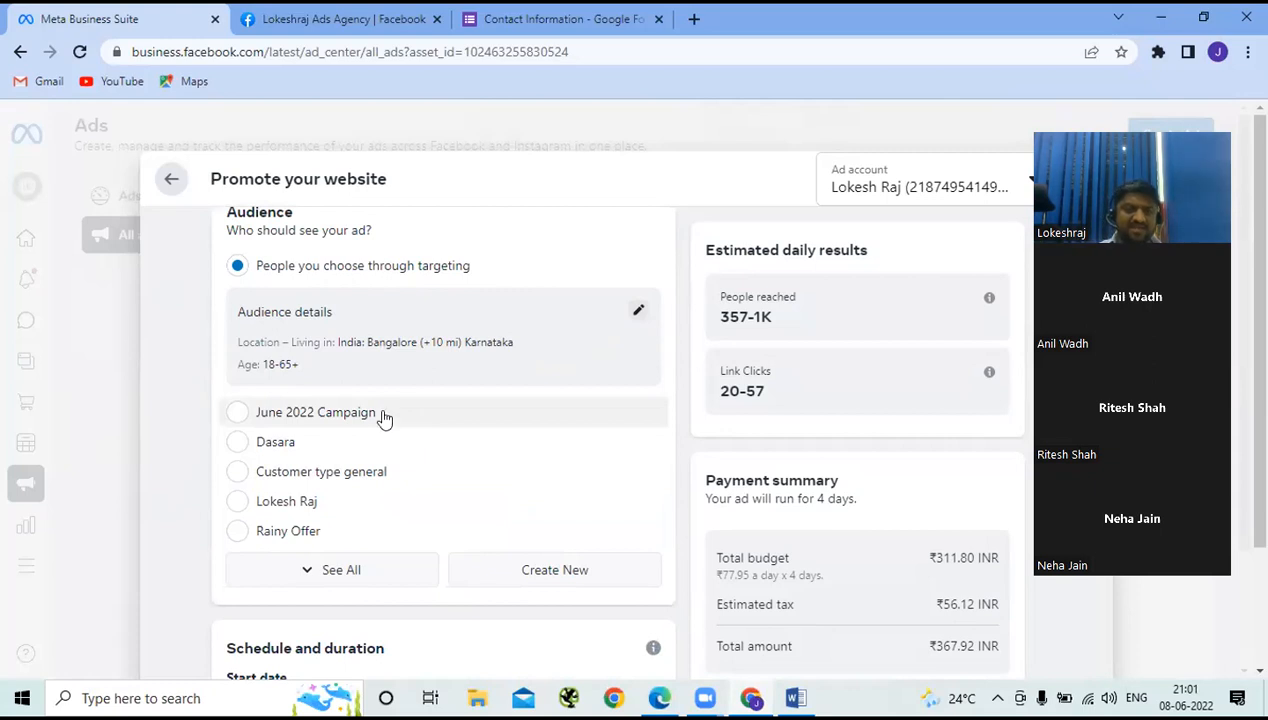
{"action": "left_click", "coordinate": [305, 416]}
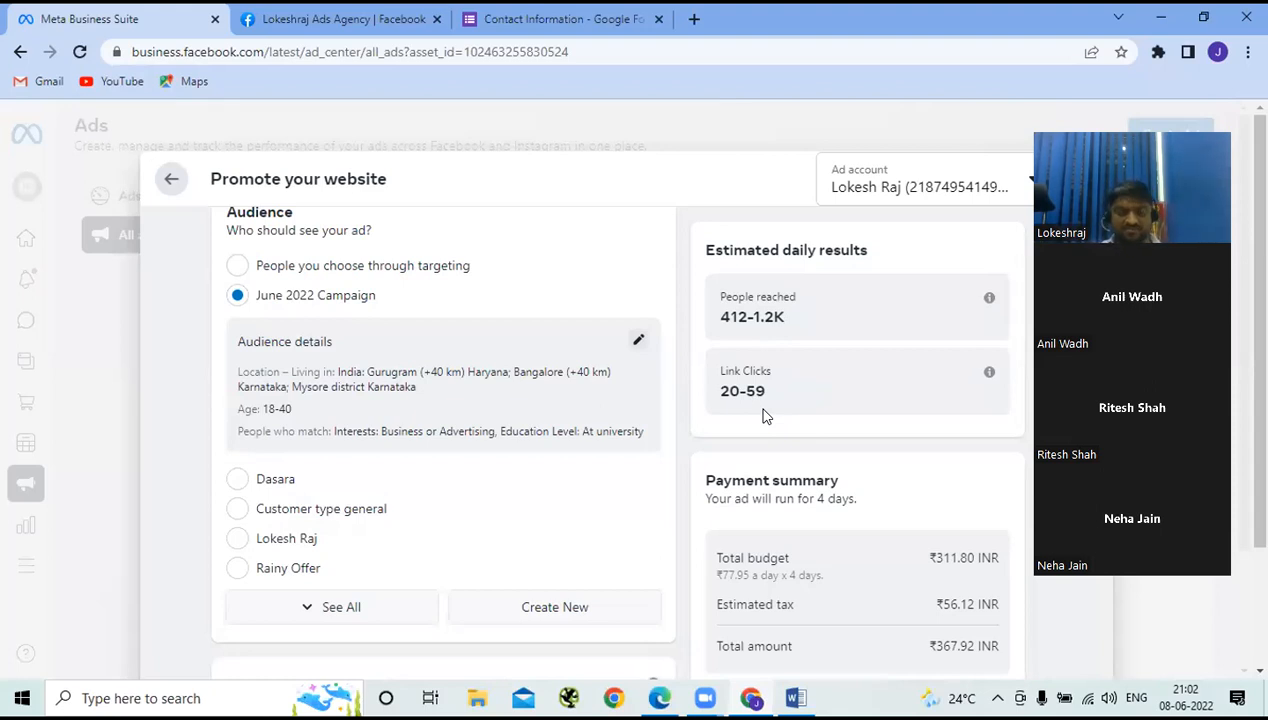
Step: Open the form for creating a new audience, examine its age, location and detailed targeting options, and close it without saving
{"action": "scroll", "coordinate": [763, 415], "scroll_direction": "down", "scroll_amount": 2}
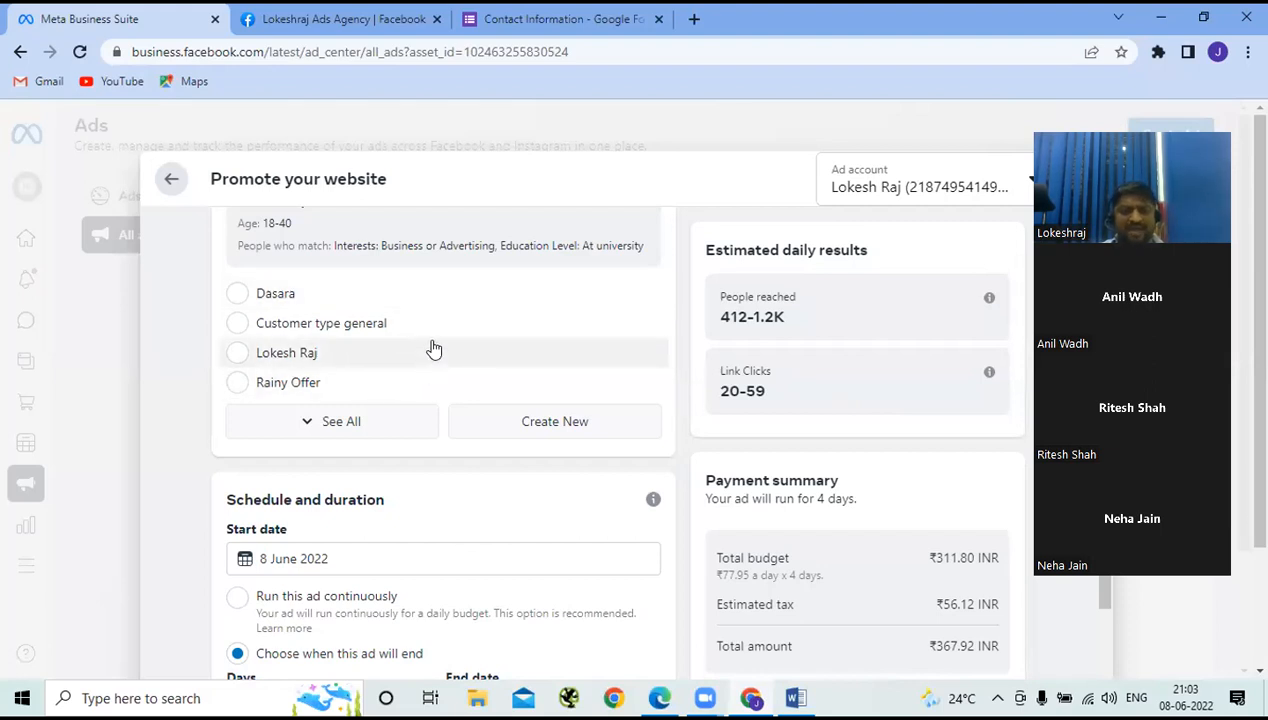
{"action": "left_click", "coordinate": [546, 428]}
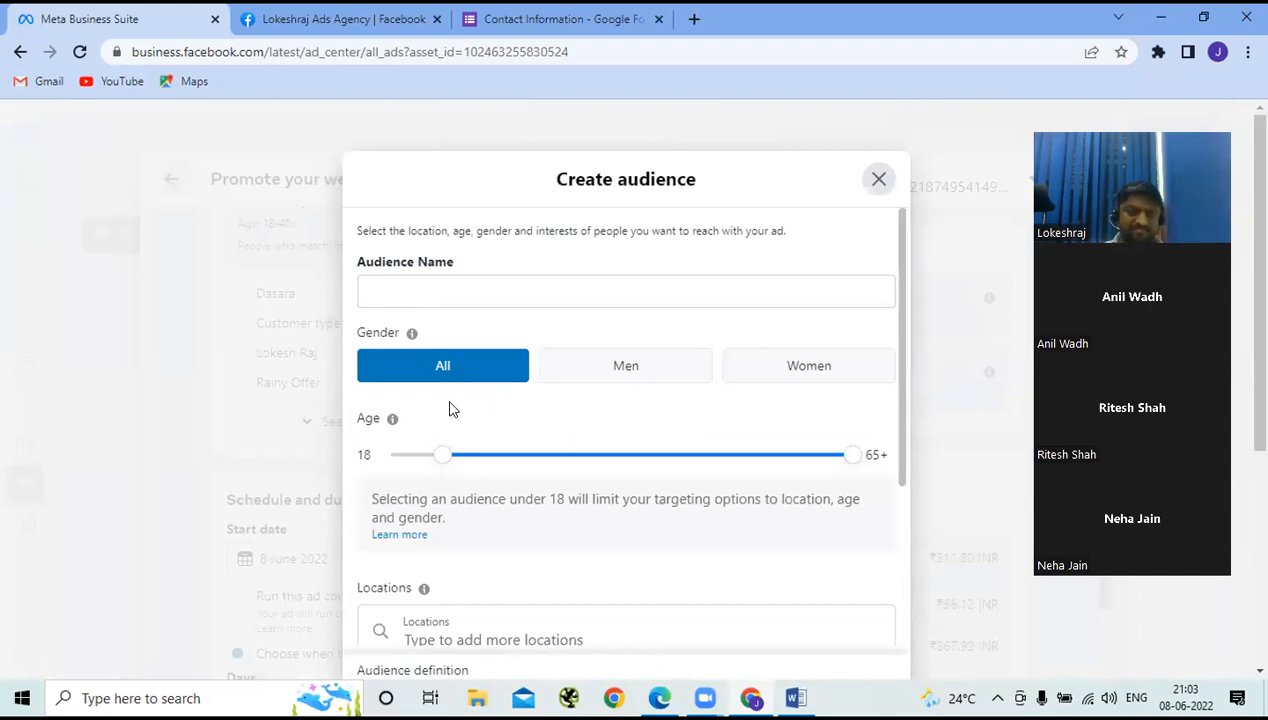
{"action": "scroll", "coordinate": [449, 408], "scroll_direction": "down", "scroll_amount": 3}
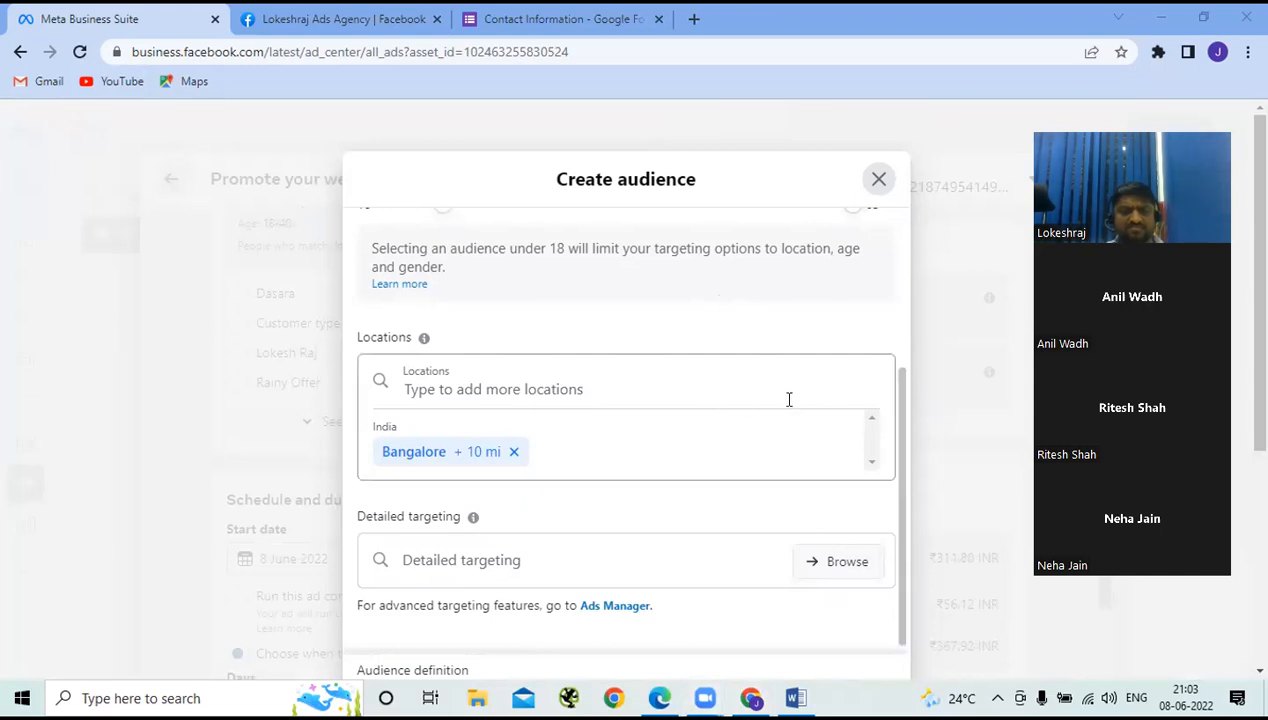
{"action": "left_click", "coordinate": [879, 182]}
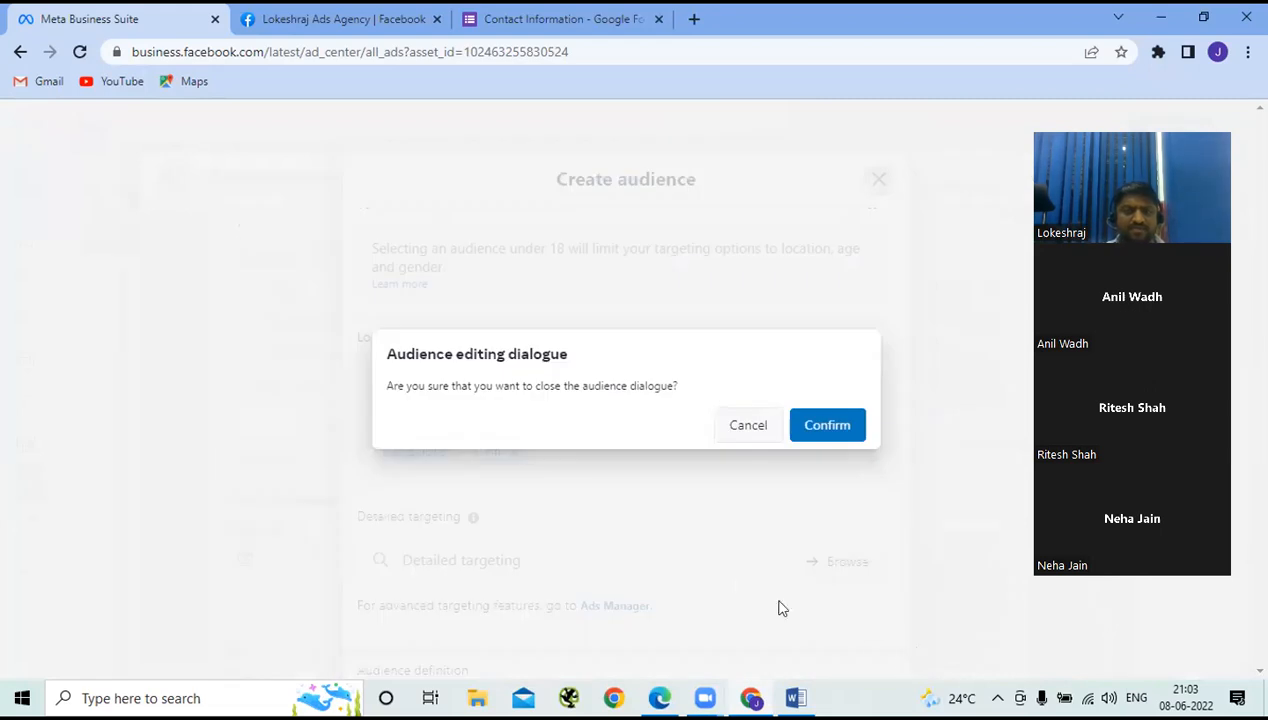
{"action": "left_click", "coordinate": [836, 440]}
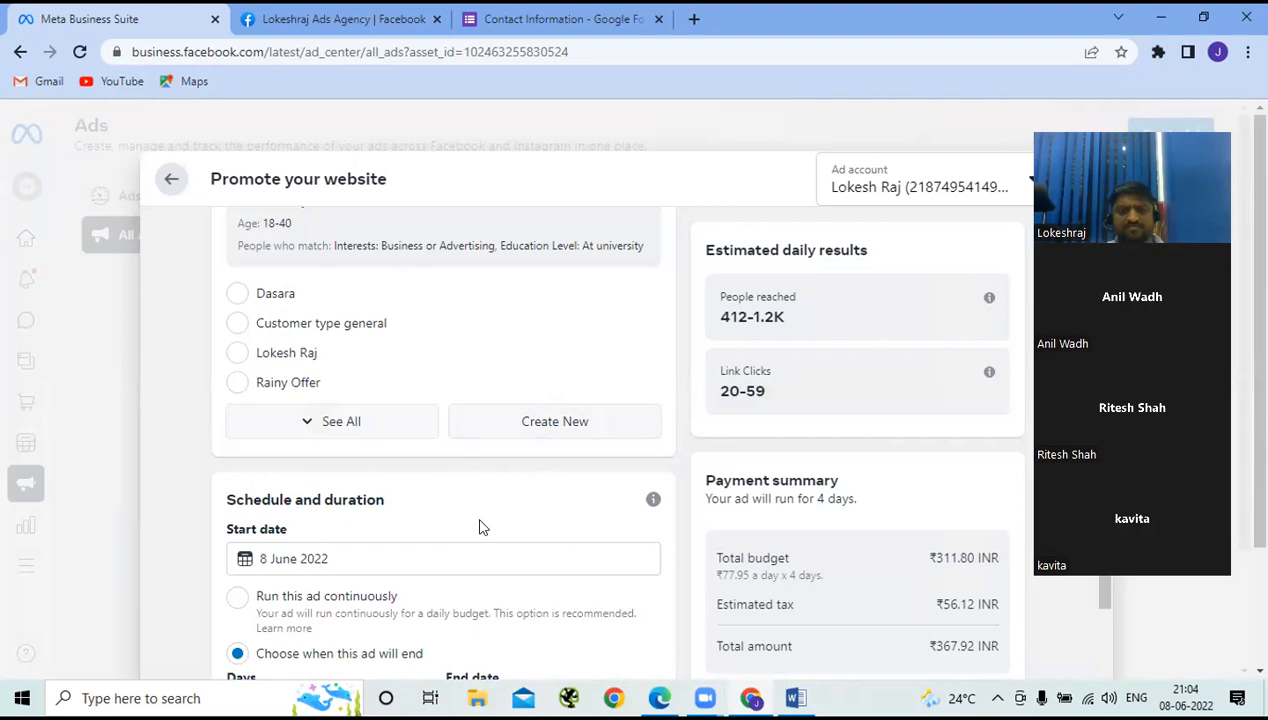
Step: Review the website ad's schedule, daily budget, creative, button label, website URL and audience settings
{"action": "scroll", "coordinate": [479, 532], "scroll_direction": "down", "scroll_amount": 7}
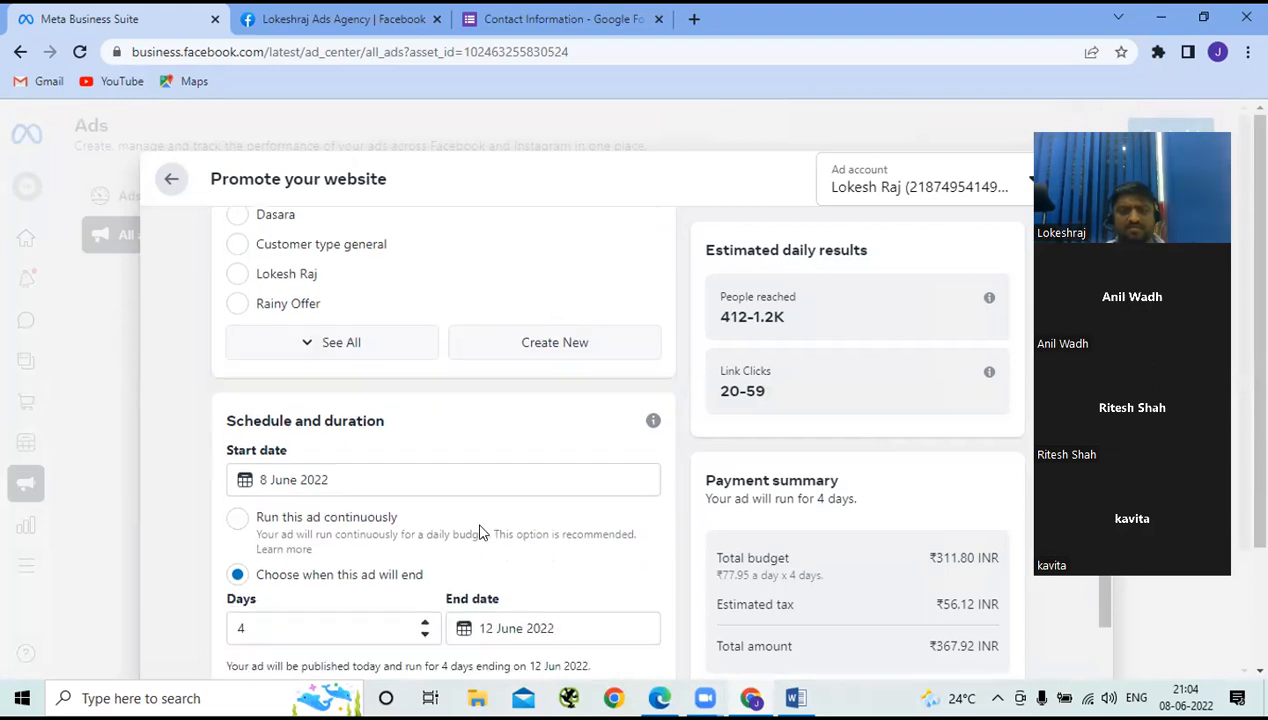
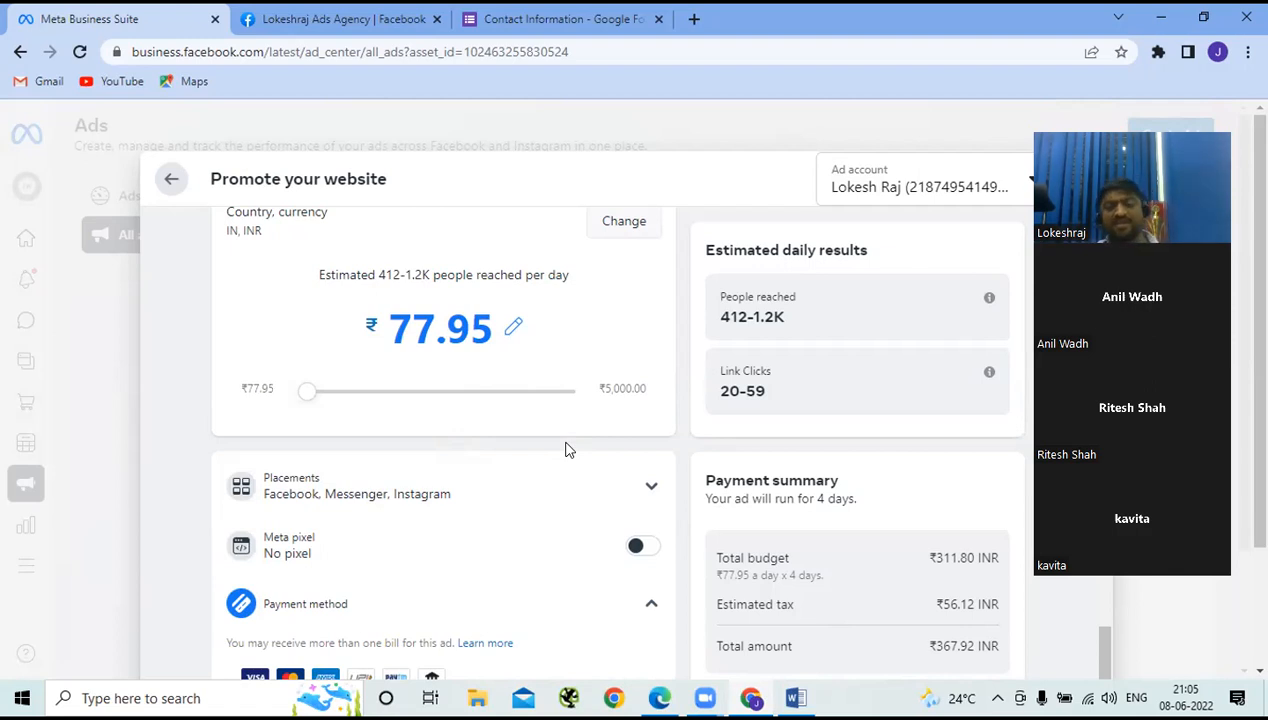
{"action": "scroll", "coordinate": [475, 465], "scroll_direction": "down", "scroll_amount": 5}
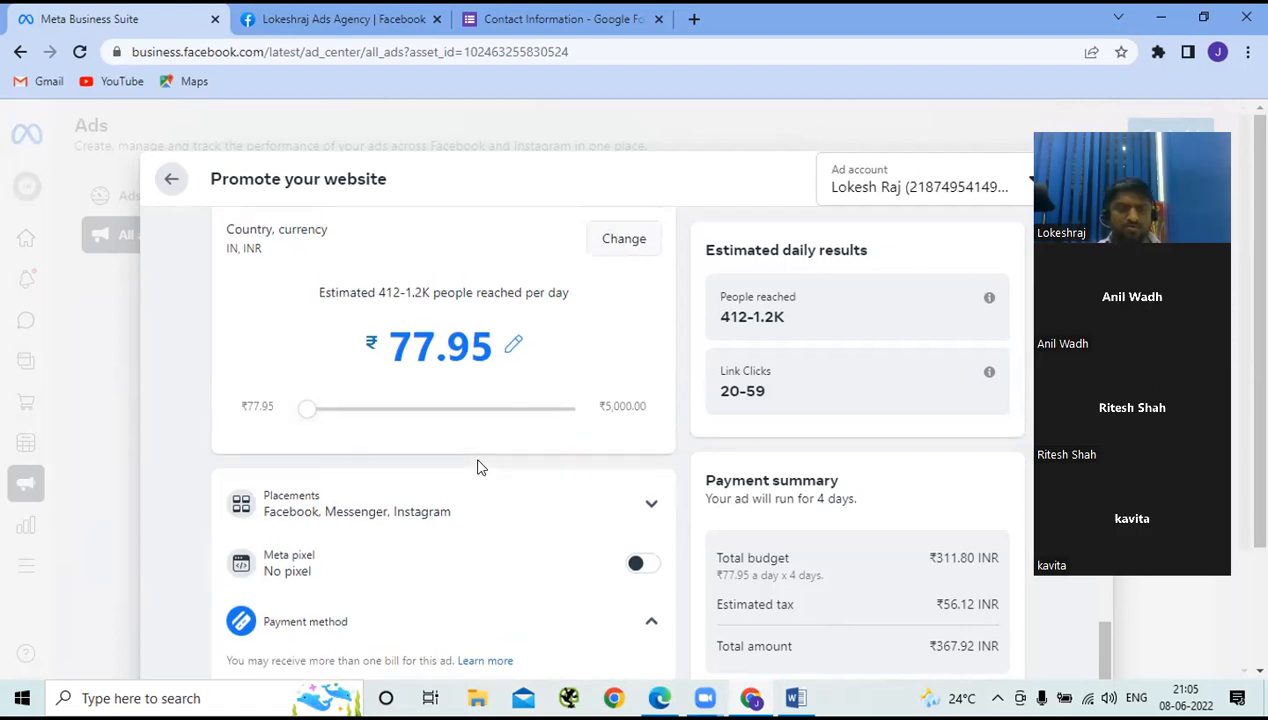
{"action": "scroll", "coordinate": [478, 467], "scroll_direction": "up", "scroll_amount": 5}
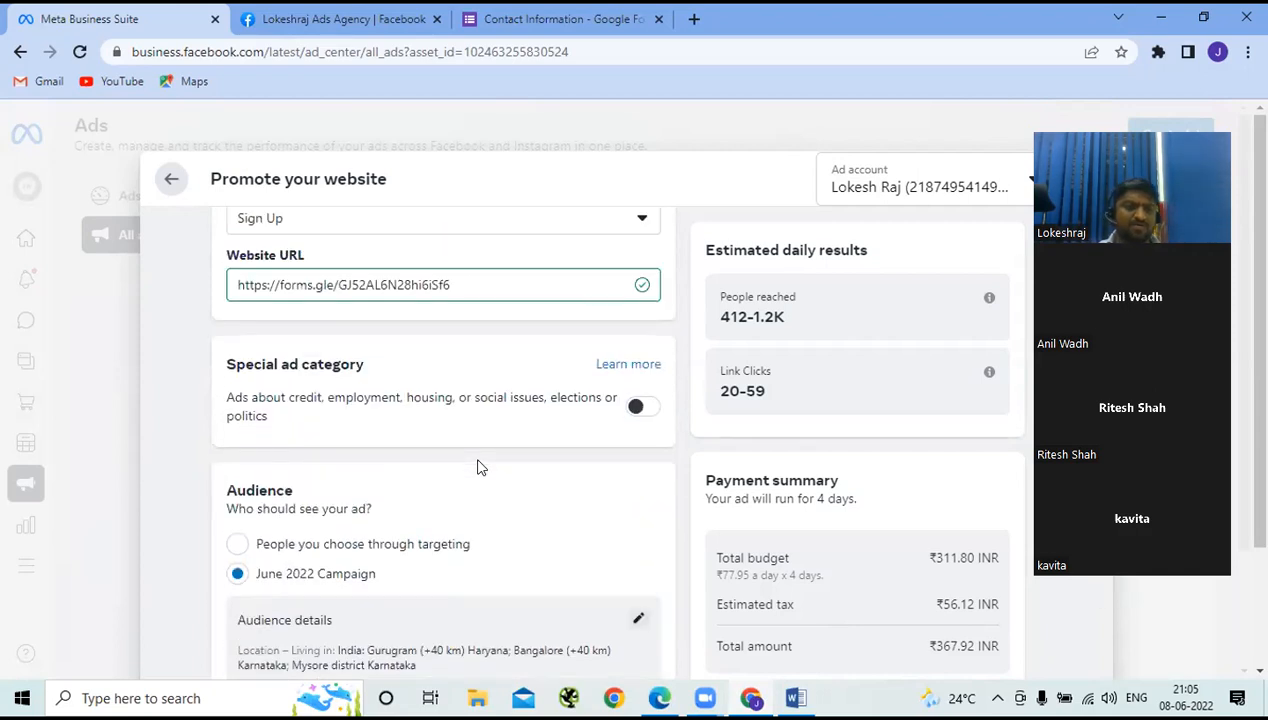
{"action": "scroll", "coordinate": [478, 465], "scroll_direction": "up", "scroll_amount": 6}
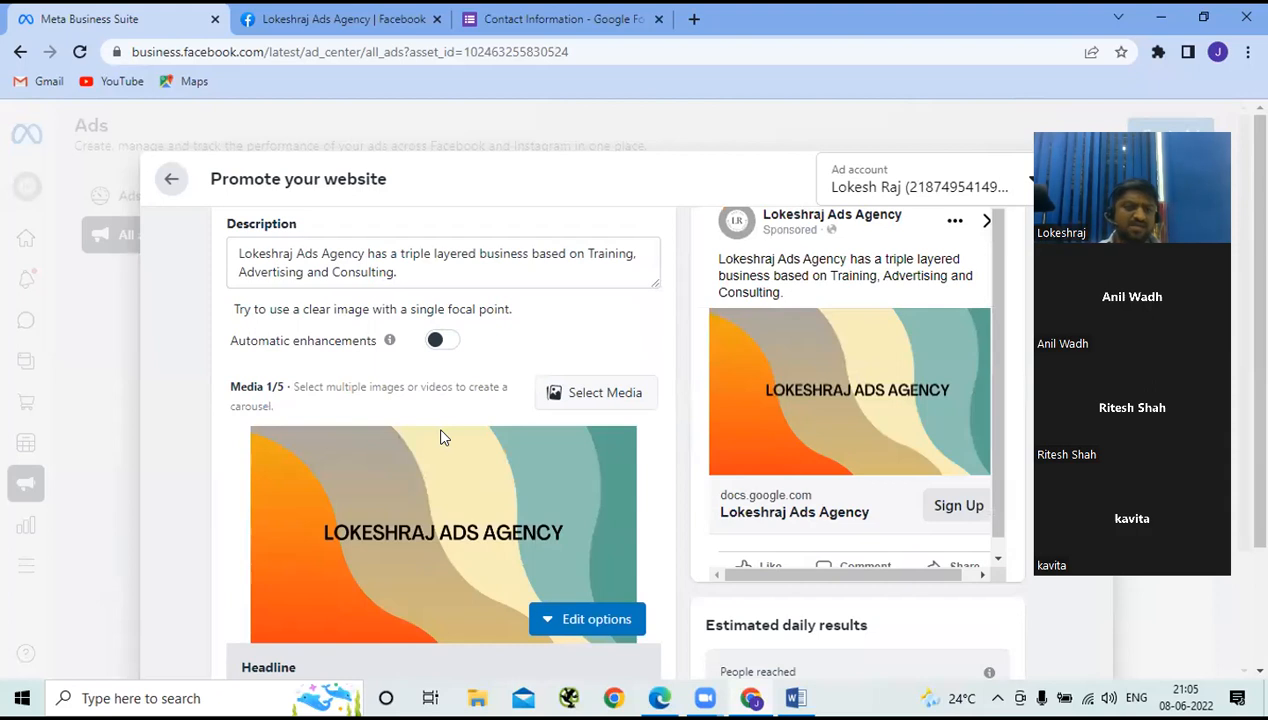
{"action": "scroll", "coordinate": [444, 437], "scroll_direction": "down", "scroll_amount": 2}
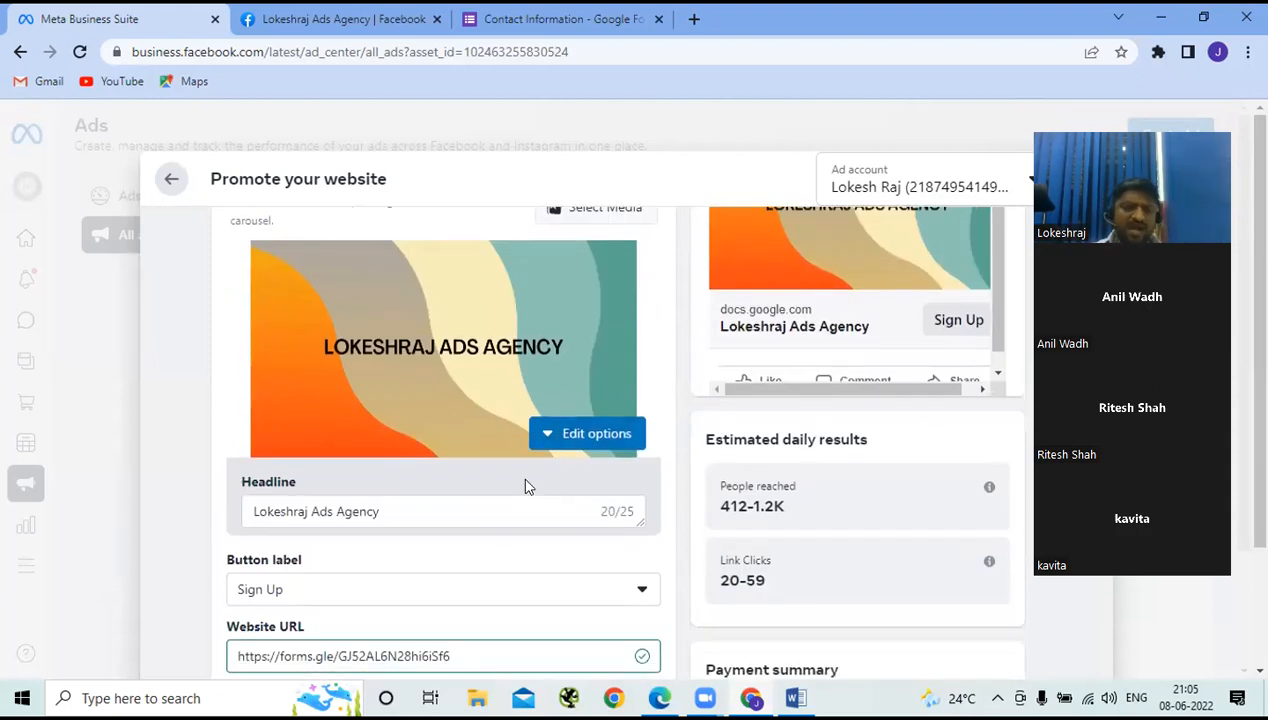
{"action": "scroll", "coordinate": [524, 484], "scroll_direction": "down", "scroll_amount": 2}
{"action": "scroll", "coordinate": [524, 480], "scroll_direction": "down", "scroll_amount": 12}
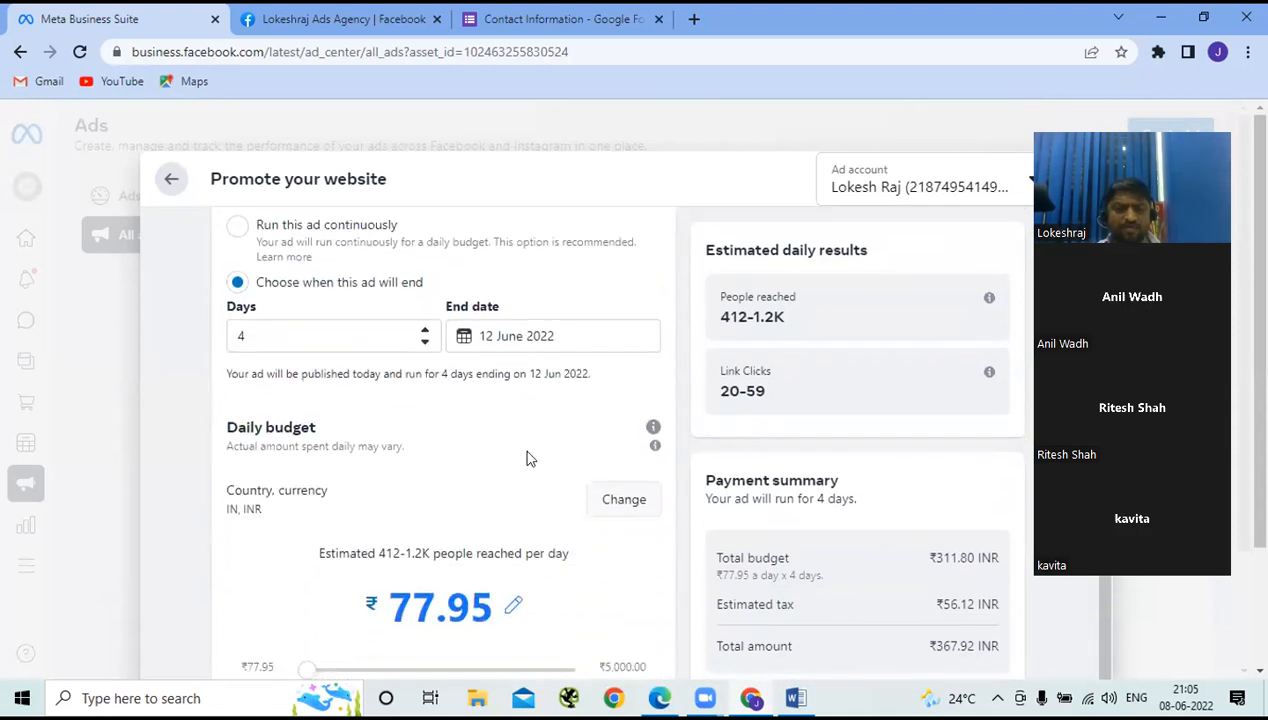
{"action": "scroll", "coordinate": [527, 457], "scroll_direction": "down", "scroll_amount": 3}
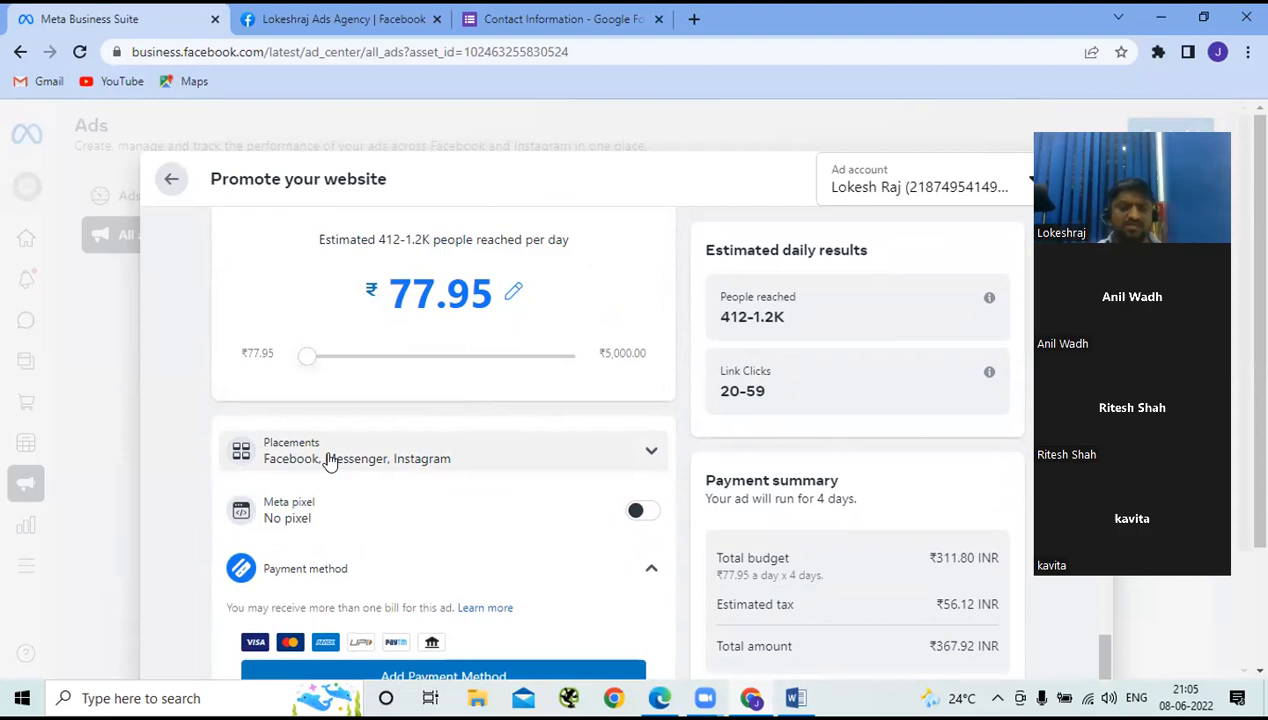
Step: Expand the website ad's placements and examine the platforms, payment method and payment summary
{"action": "left_click", "coordinate": [651, 455]}
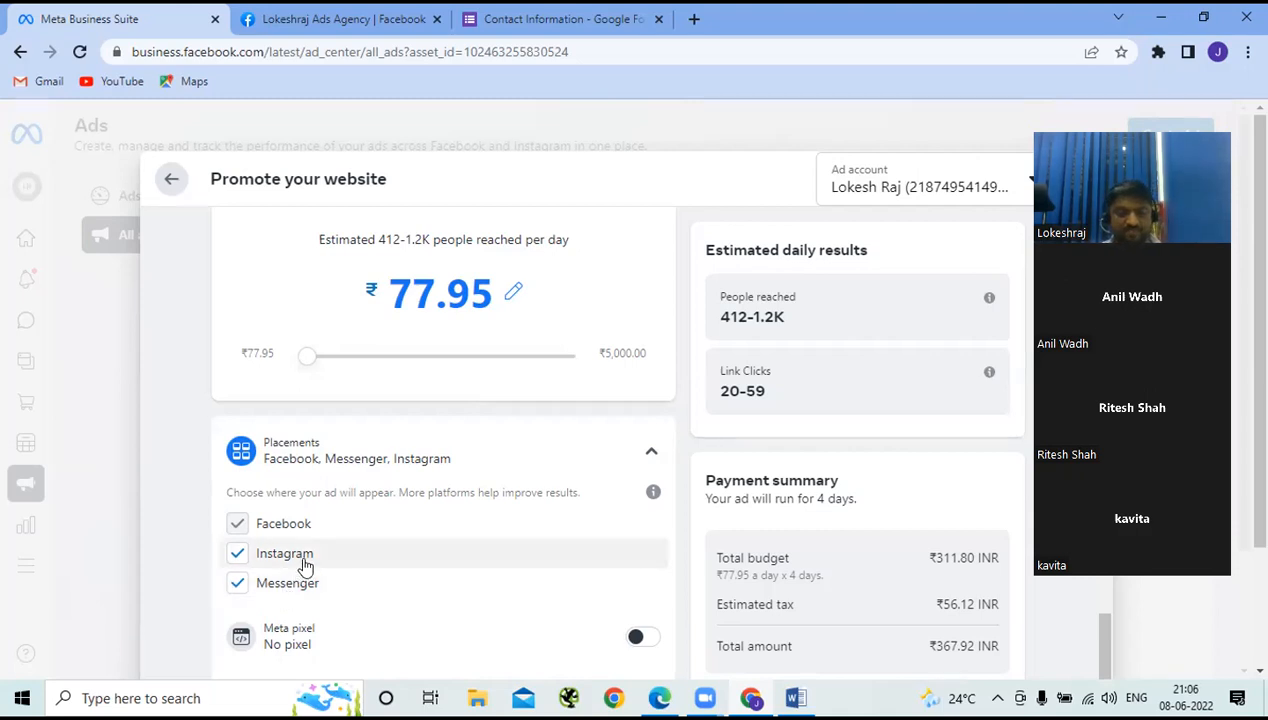
{"action": "scroll", "coordinate": [456, 521], "scroll_direction": "down", "scroll_amount": 2}
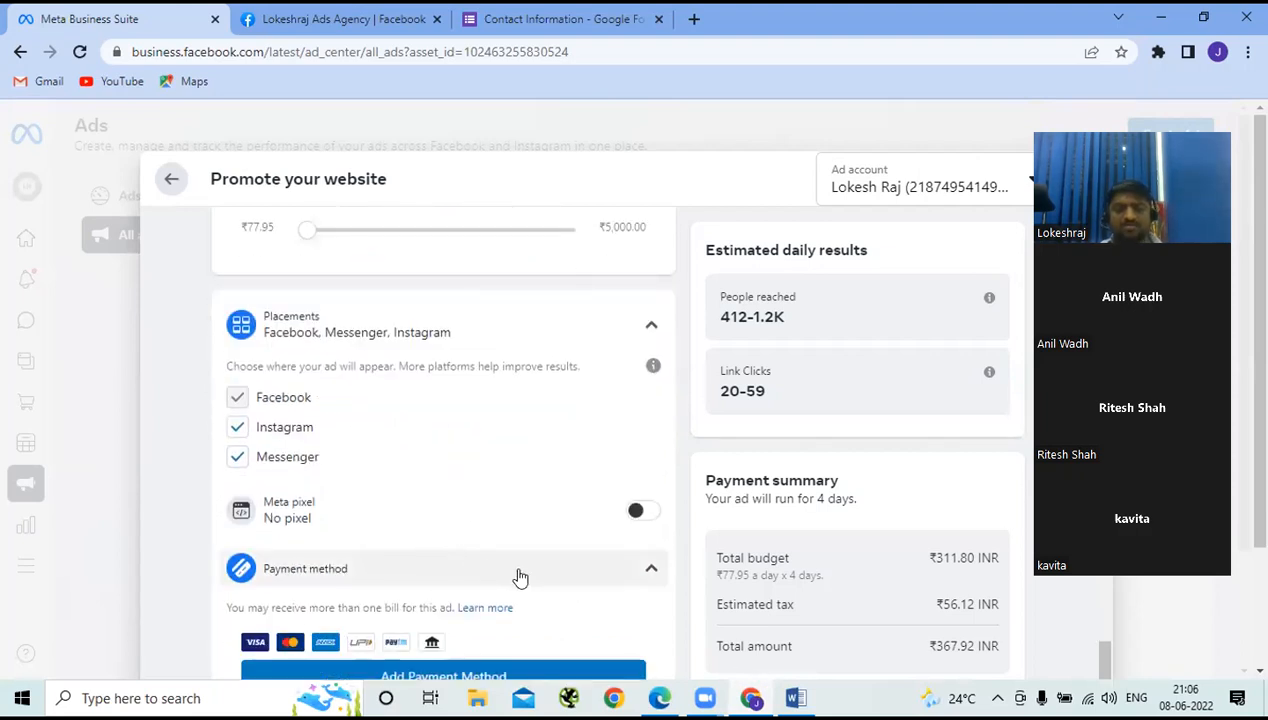
{"action": "scroll", "coordinate": [520, 577], "scroll_direction": "down", "scroll_amount": 3}
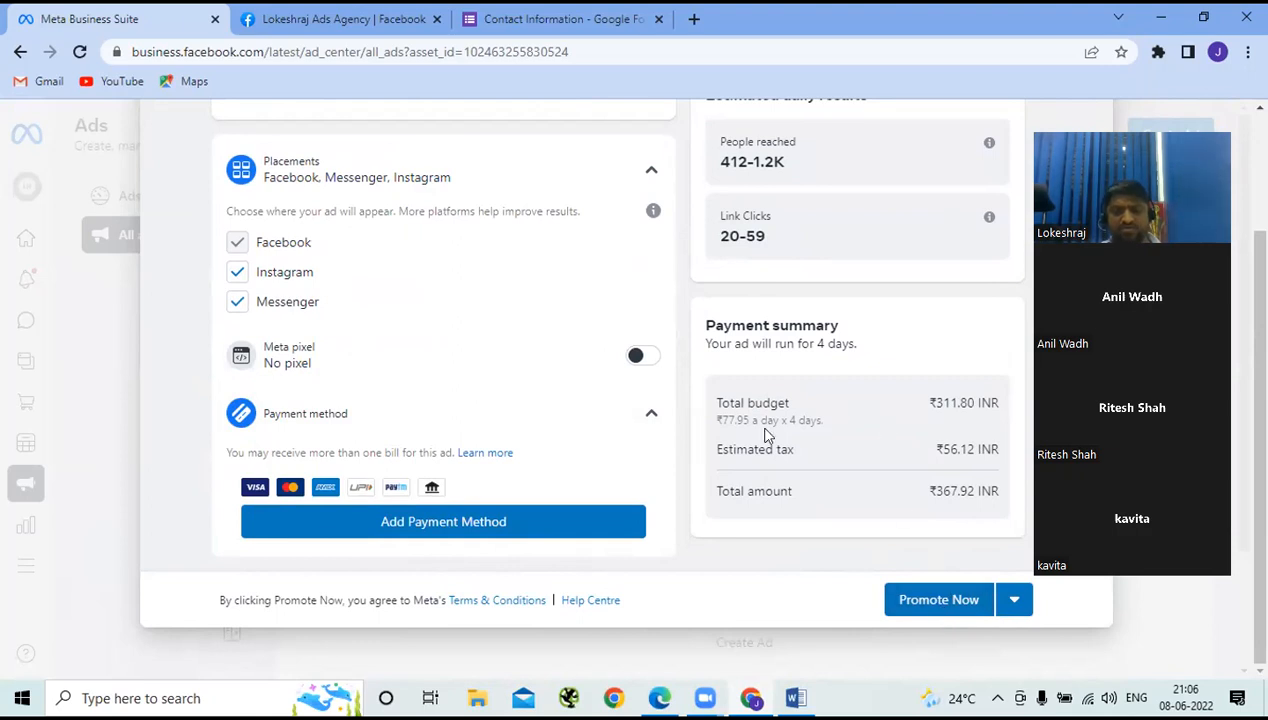
Step: Check the website ad's preview and show the scheduling alternative to promoting it immediately
{"action": "scroll", "coordinate": [760, 437], "scroll_direction": "up", "scroll_amount": 5}
{"action": "scroll", "coordinate": [900, 323], "scroll_direction": "up", "scroll_amount": 10}
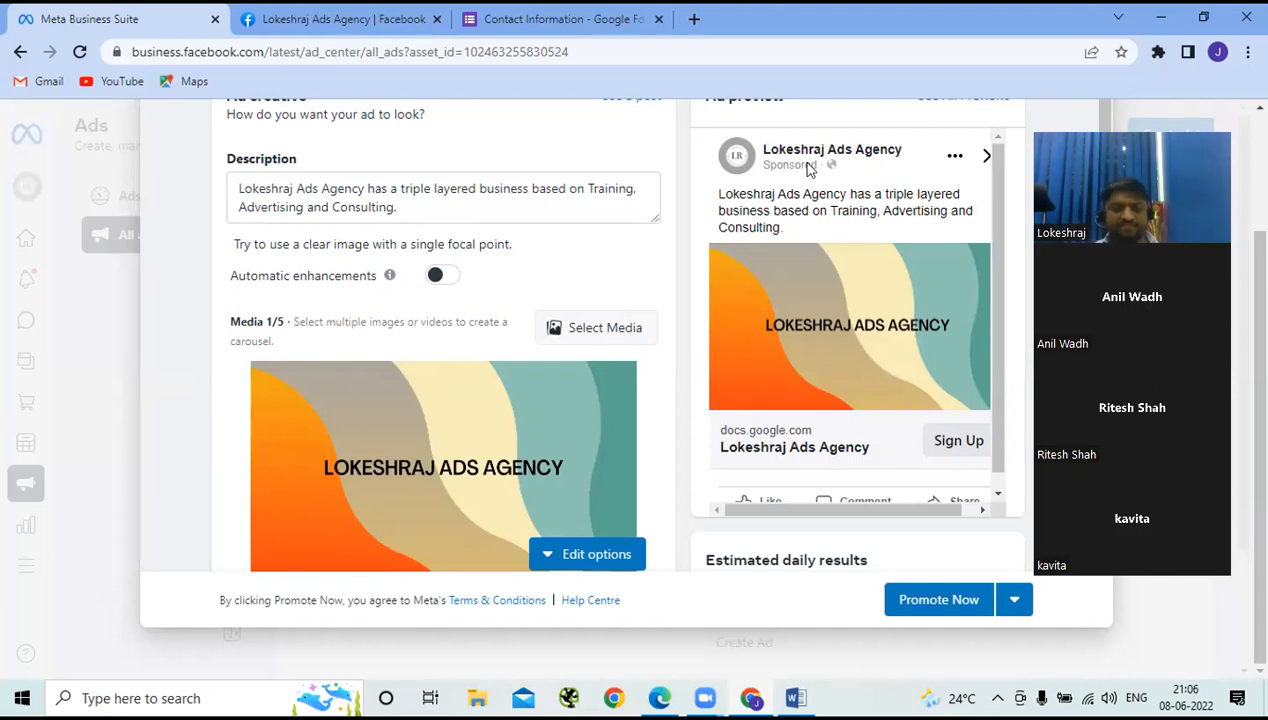
{"action": "left_click", "coordinate": [1015, 601]}
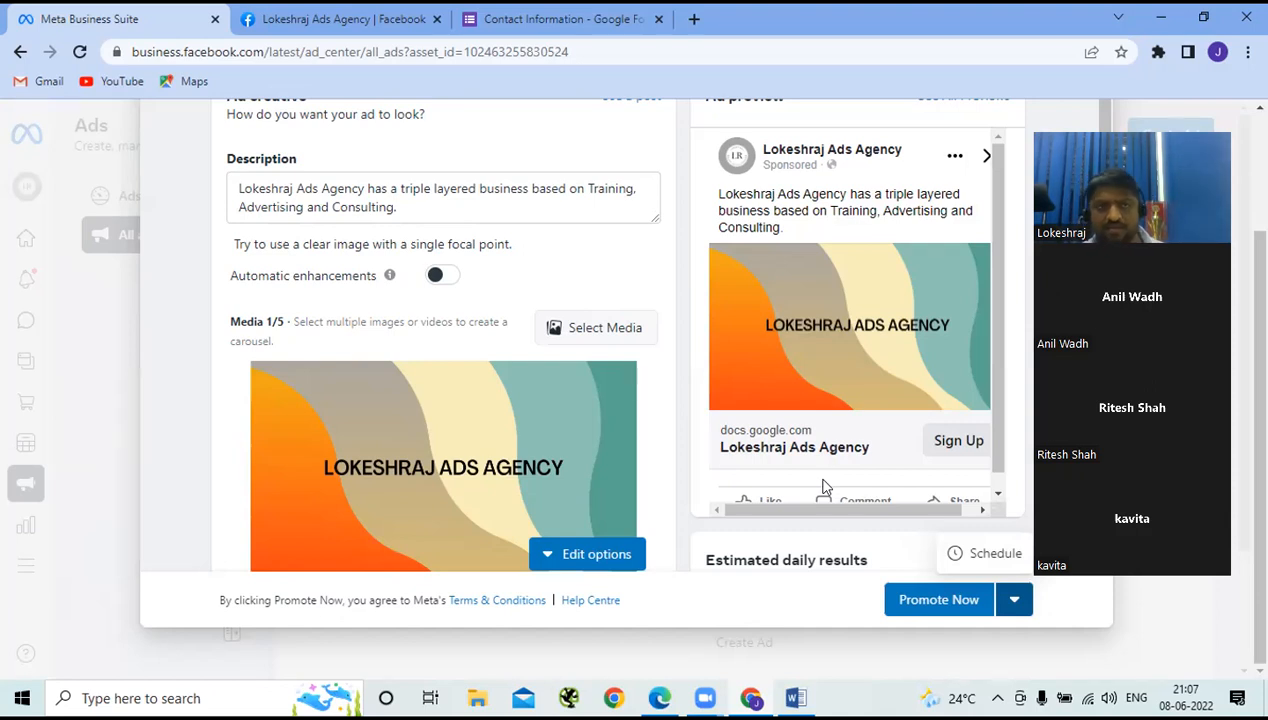
Step: Switch to the Lokeshraj Ads Agency Page on Facebook and start boosting the "Hi all welcome to Lokeshraj Ads Agency" post
{"action": "left_click", "coordinate": [314, 18]}
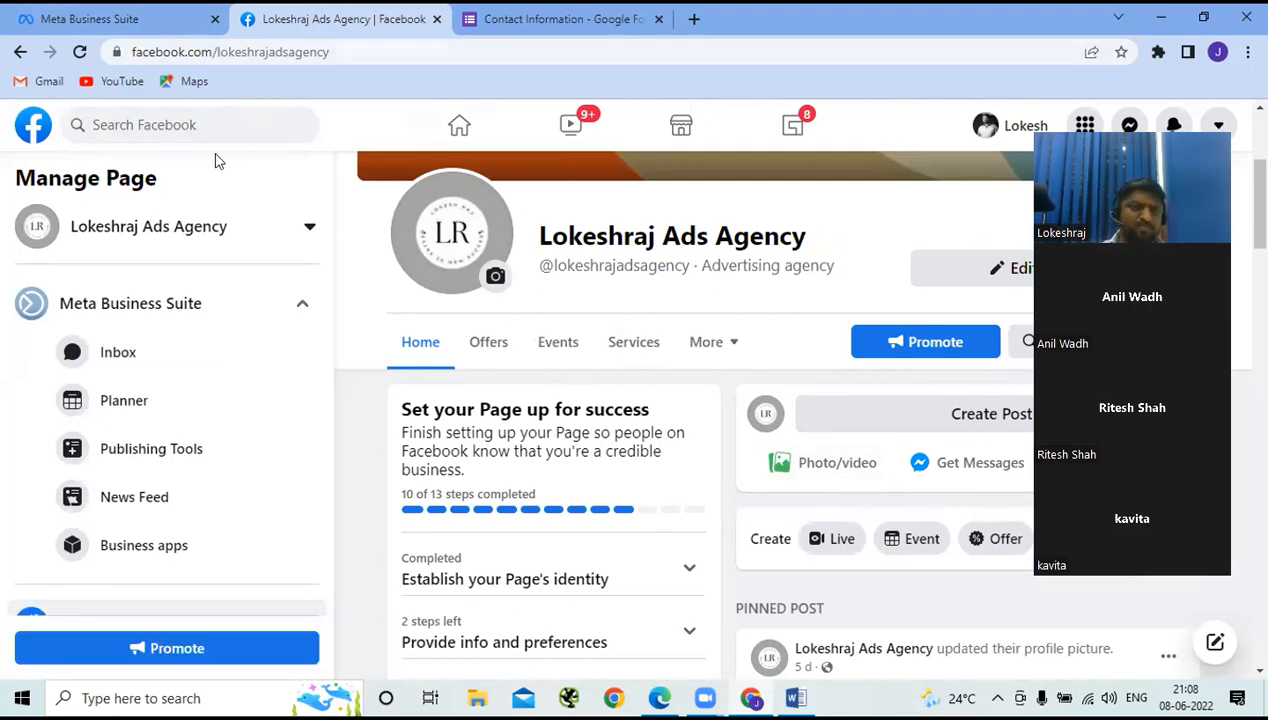
{"action": "scroll", "coordinate": [890, 503], "scroll_direction": "down", "scroll_amount": 3}
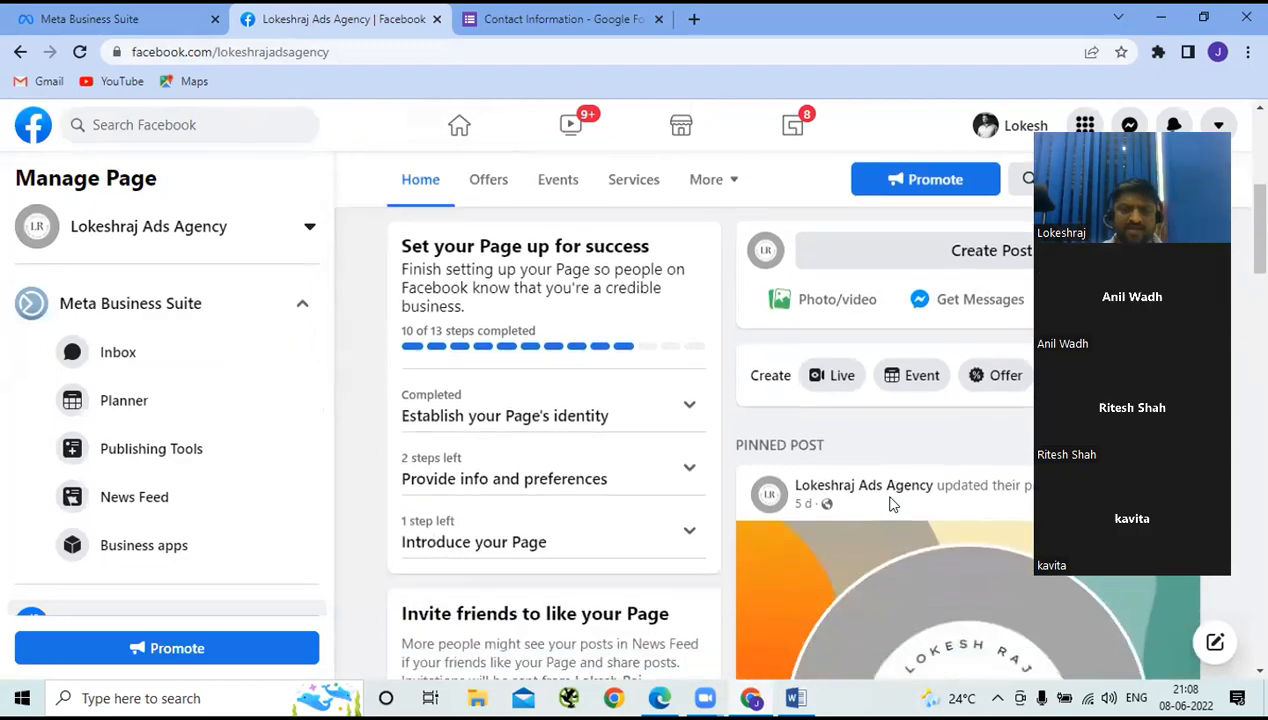
{"action": "scroll", "coordinate": [892, 506], "scroll_direction": "down", "scroll_amount": 7}
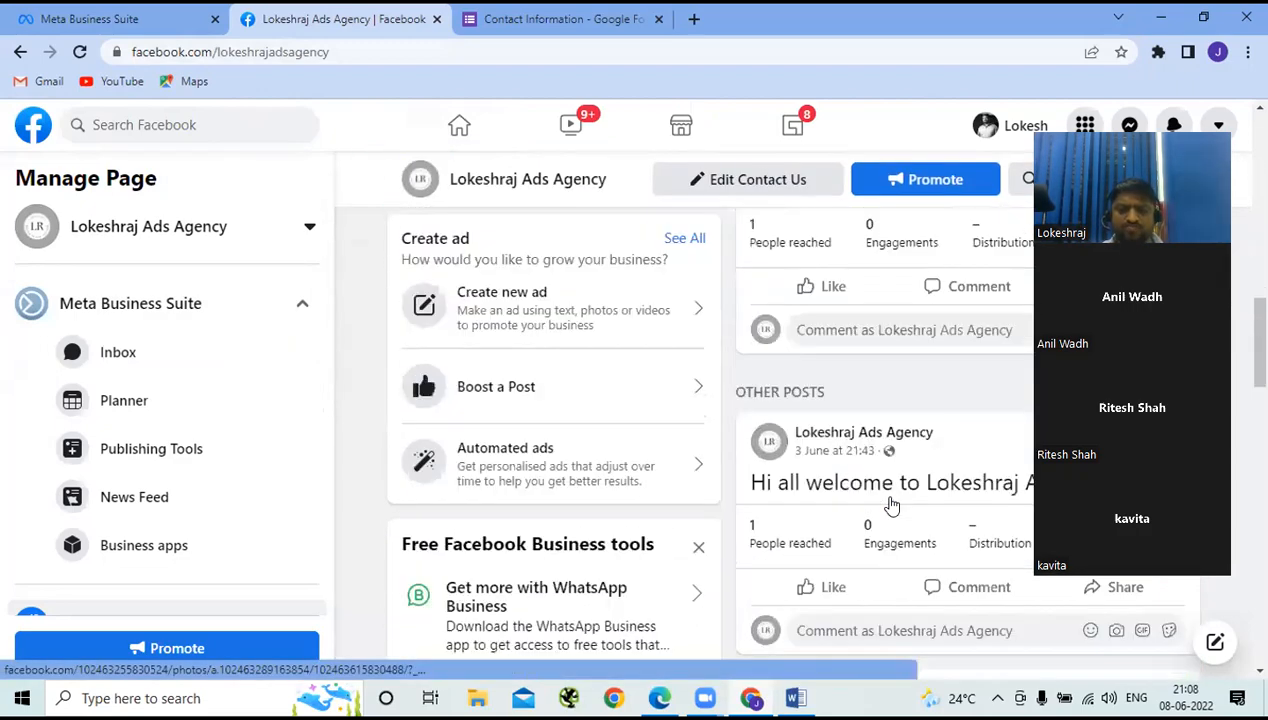
{"action": "scroll", "coordinate": [892, 506], "scroll_direction": "up", "scroll_amount": 2}
{"action": "scroll", "coordinate": [892, 503], "scroll_direction": "down", "scroll_amount": 1}
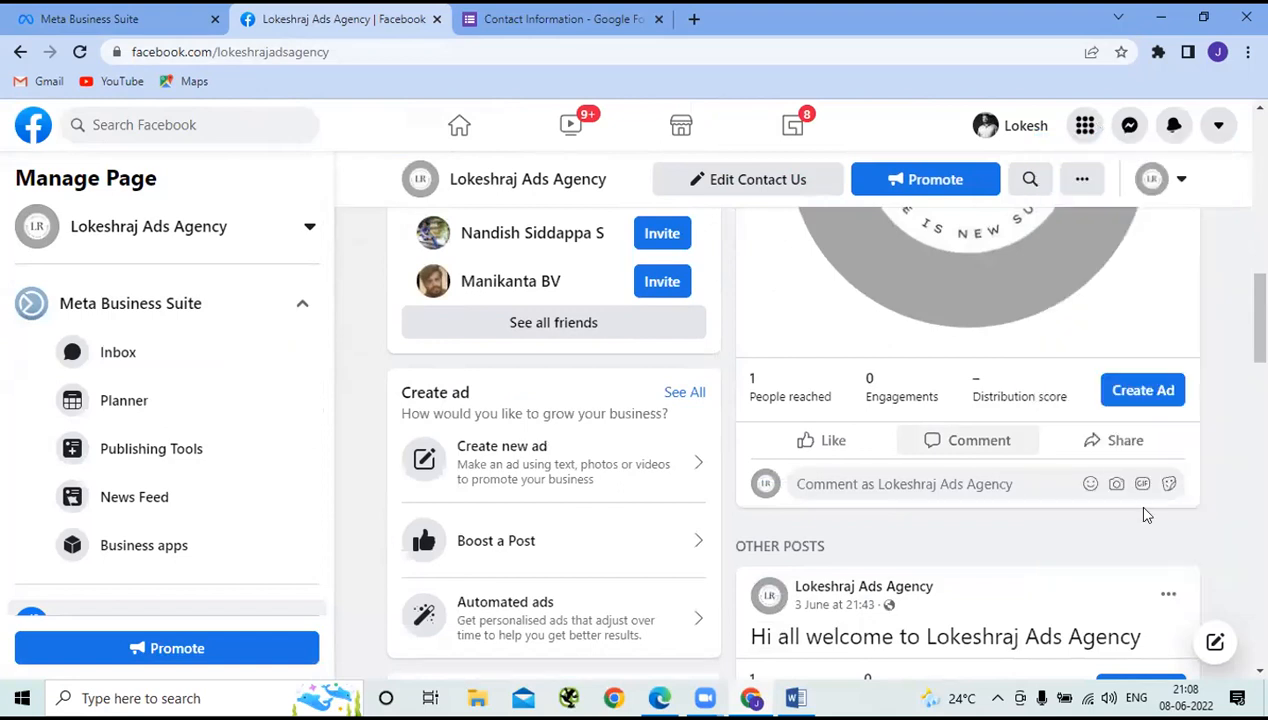
{"action": "scroll", "coordinate": [995, 543], "scroll_direction": "down", "scroll_amount": 3}
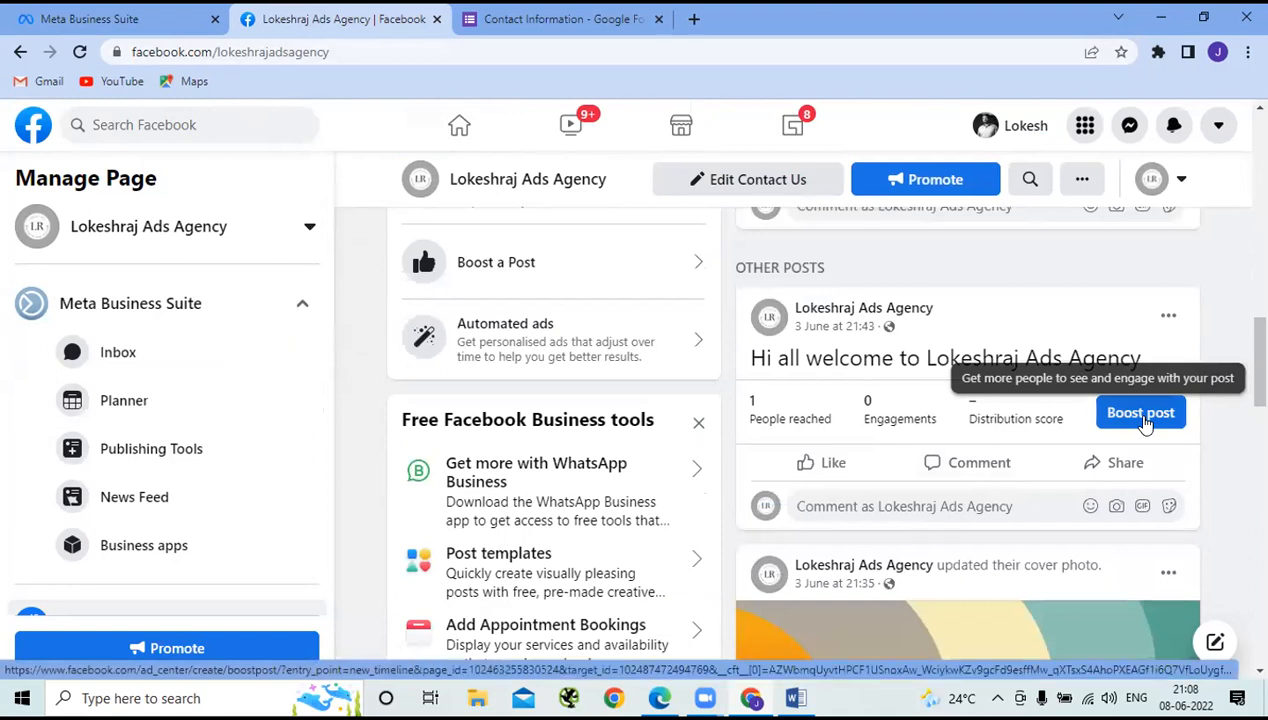
{"action": "left_click", "coordinate": [1145, 418]}
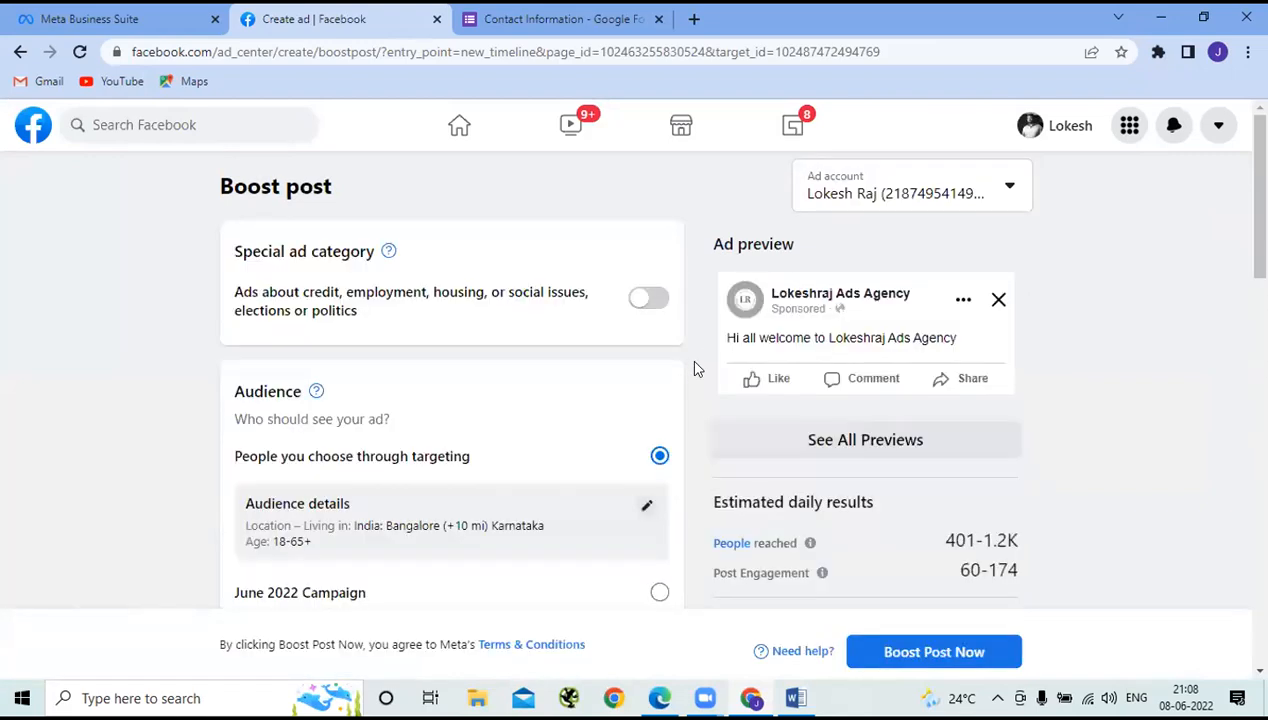
Step: Examine the post boost's audience, schedule, total budget, placements, Meta pixel and payment summary
{"action": "scroll", "coordinate": [690, 375], "scroll_direction": "down", "scroll_amount": 5}
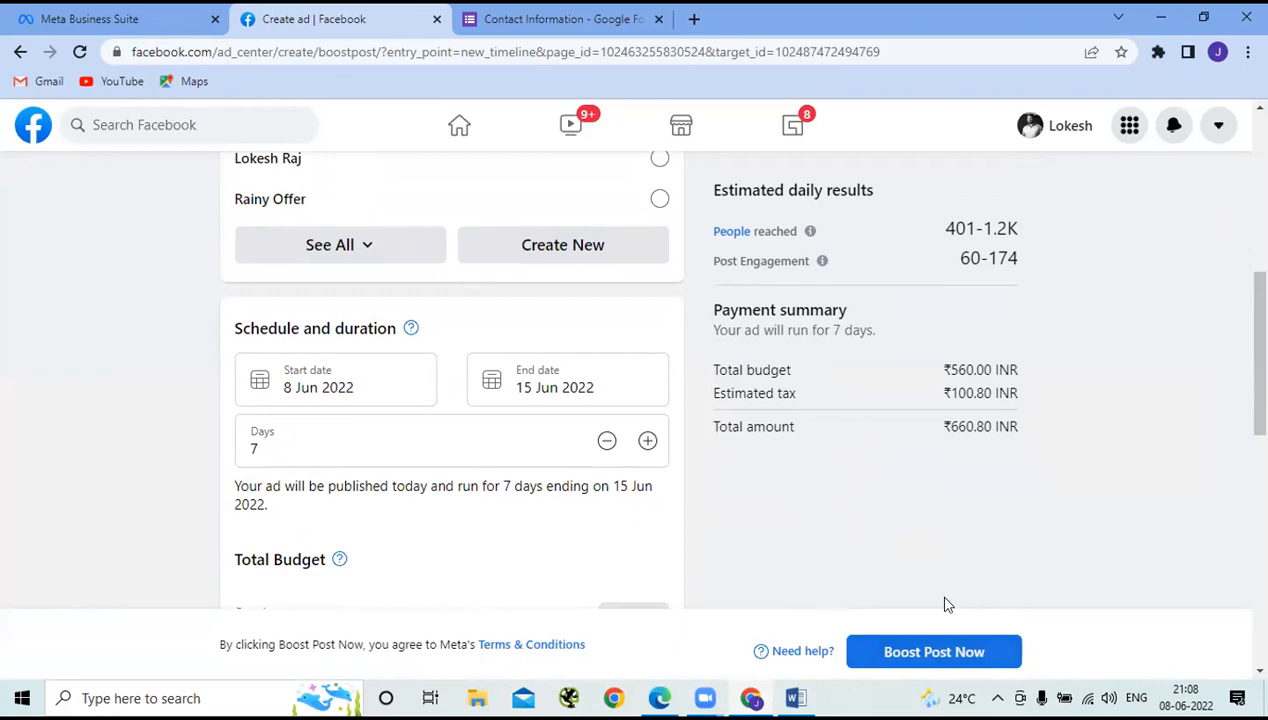
{"action": "scroll", "coordinate": [330, 422], "scroll_direction": "down", "scroll_amount": 5}
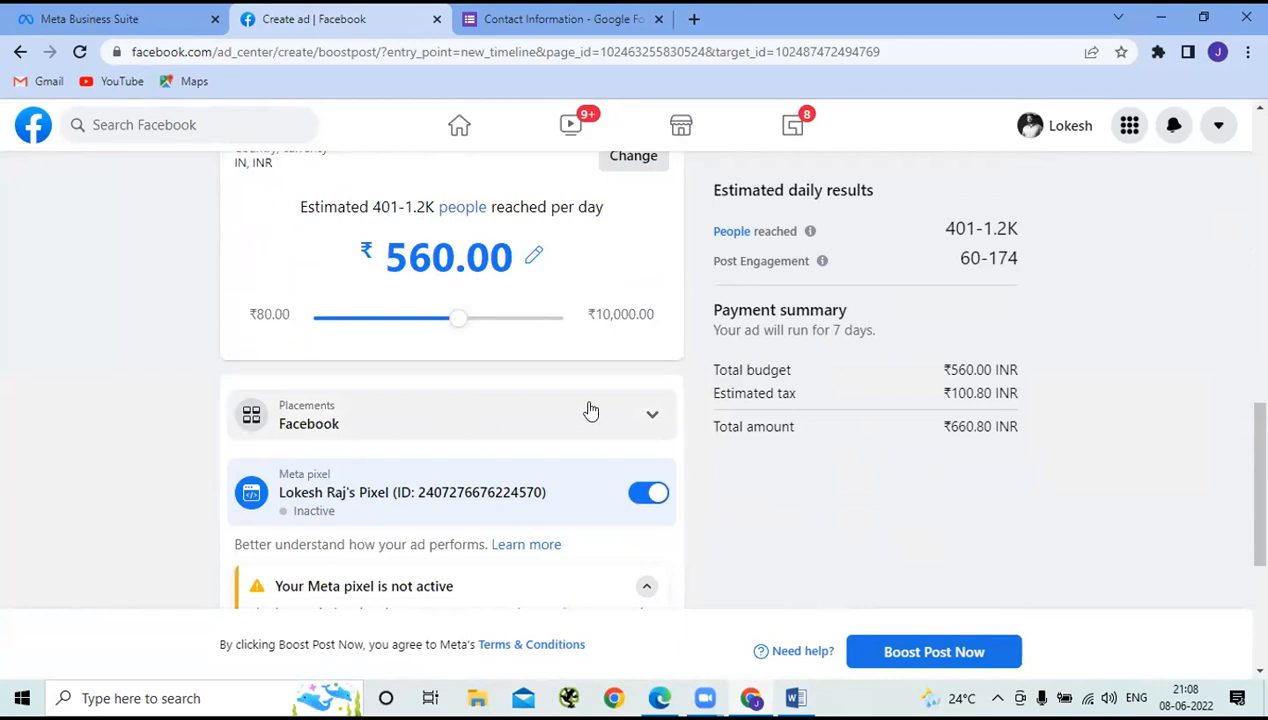
{"action": "left_click", "coordinate": [651, 415]}
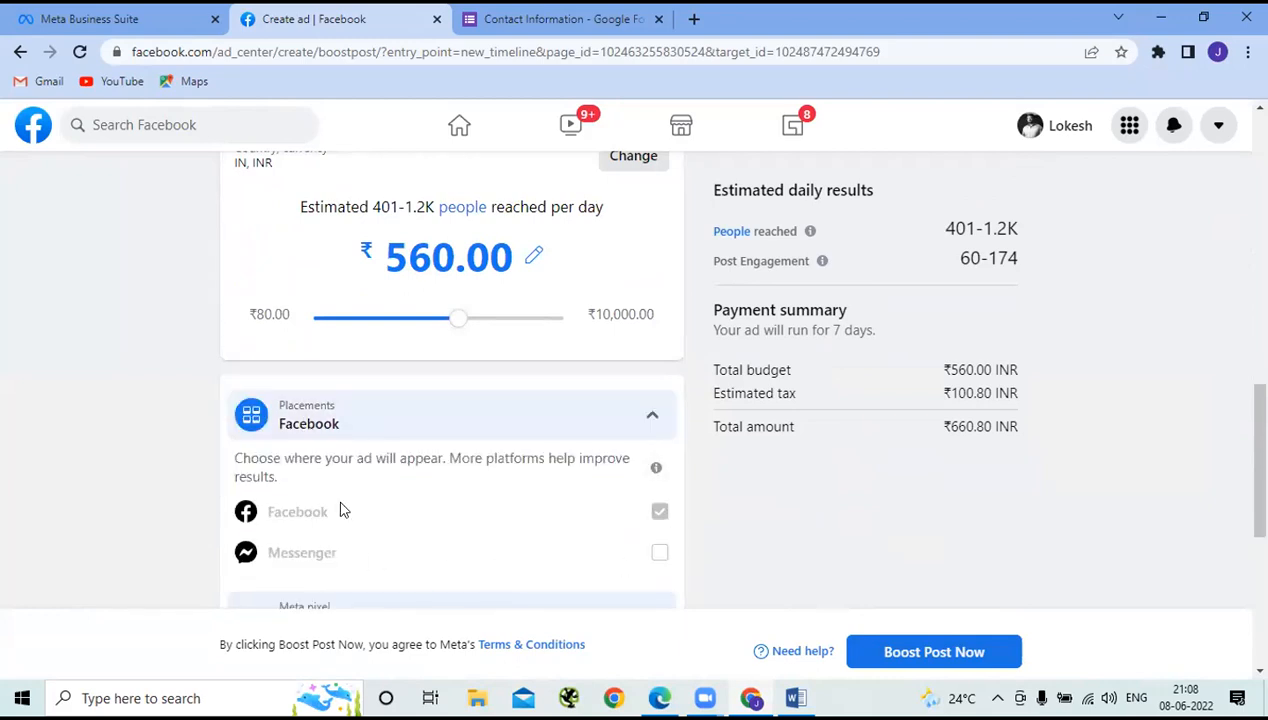
{"action": "scroll", "coordinate": [504, 512], "scroll_direction": "up", "scroll_amount": 5}
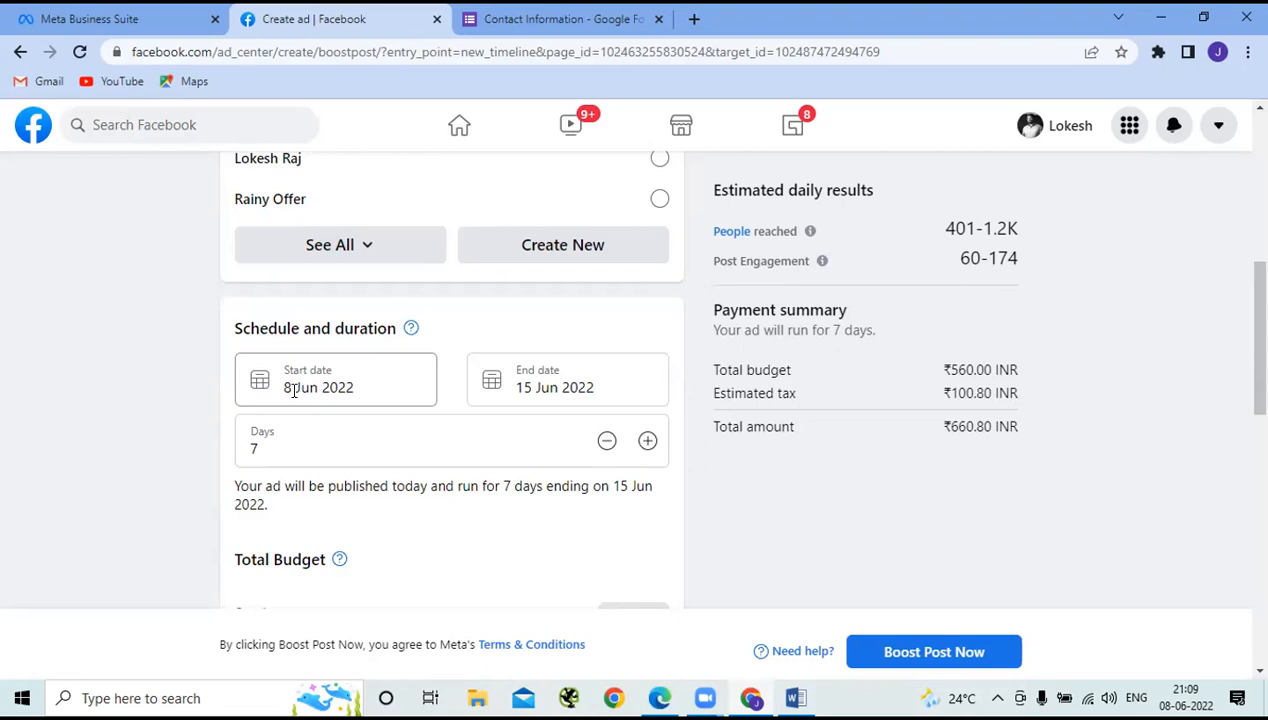
{"action": "scroll", "coordinate": [294, 391], "scroll_direction": "down", "scroll_amount": 4}
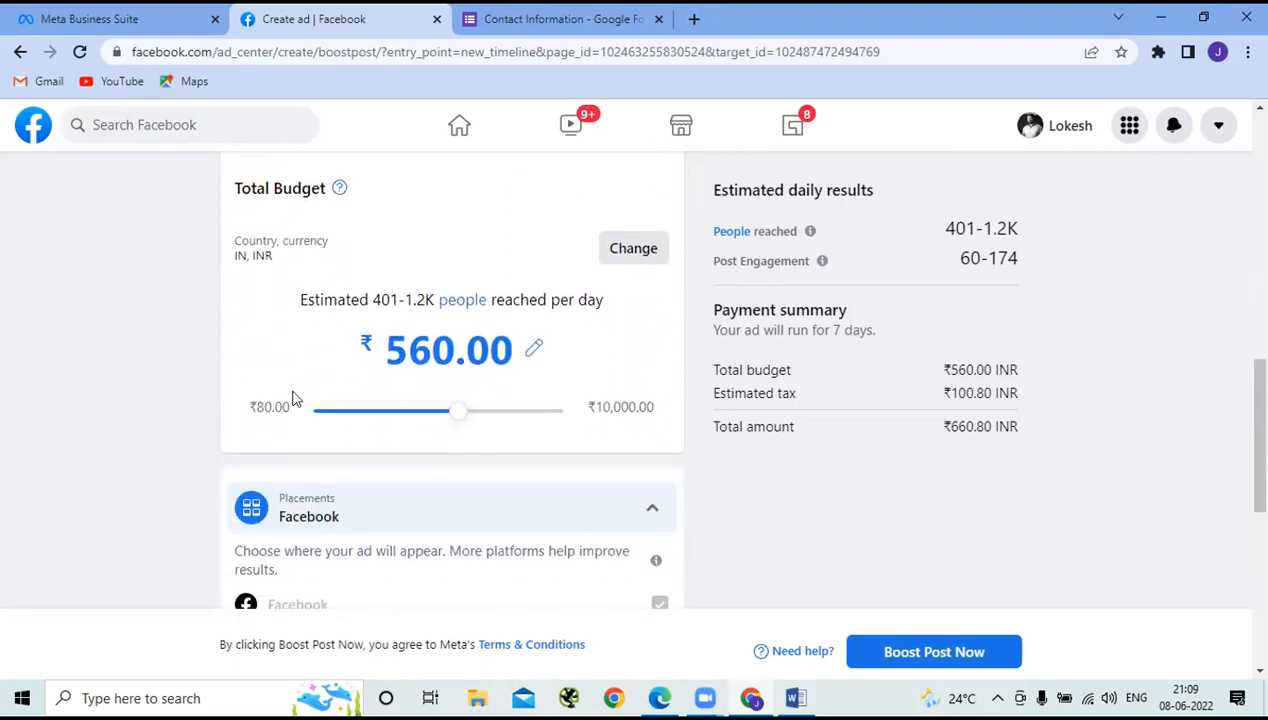
{"action": "scroll", "coordinate": [294, 398], "scroll_direction": "down", "scroll_amount": 3}
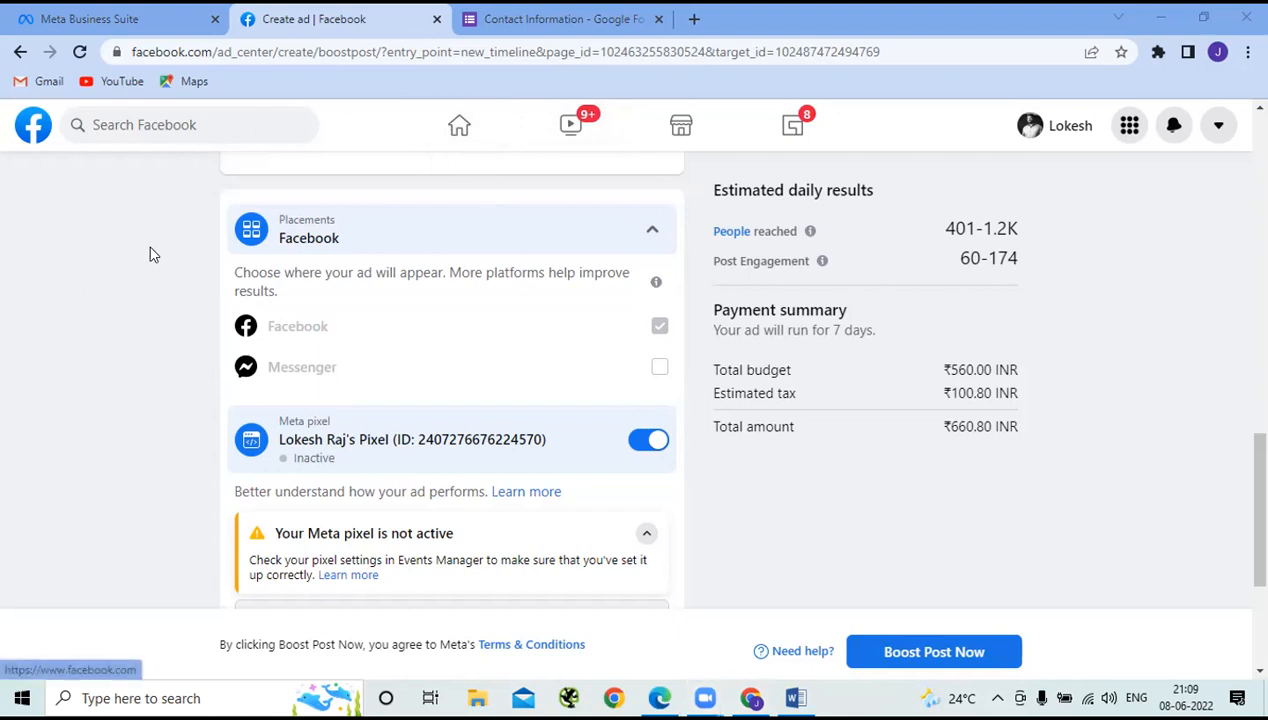
{"action": "scroll", "coordinate": [190, 388], "scroll_direction": "up", "scroll_amount": 10}
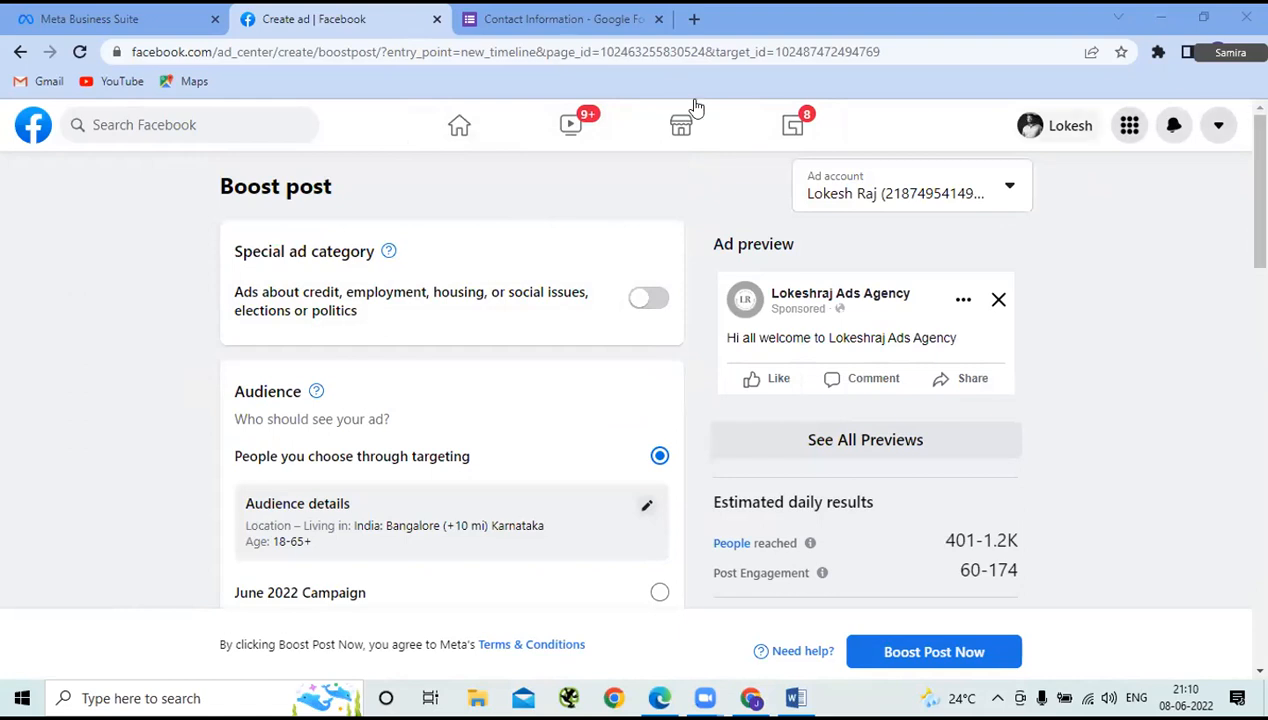
Step: Leave the post boost for the Facebook home feed and open Lokeshraj Ads Agency from the managed Pages
{"action": "left_click", "coordinate": [459, 125]}
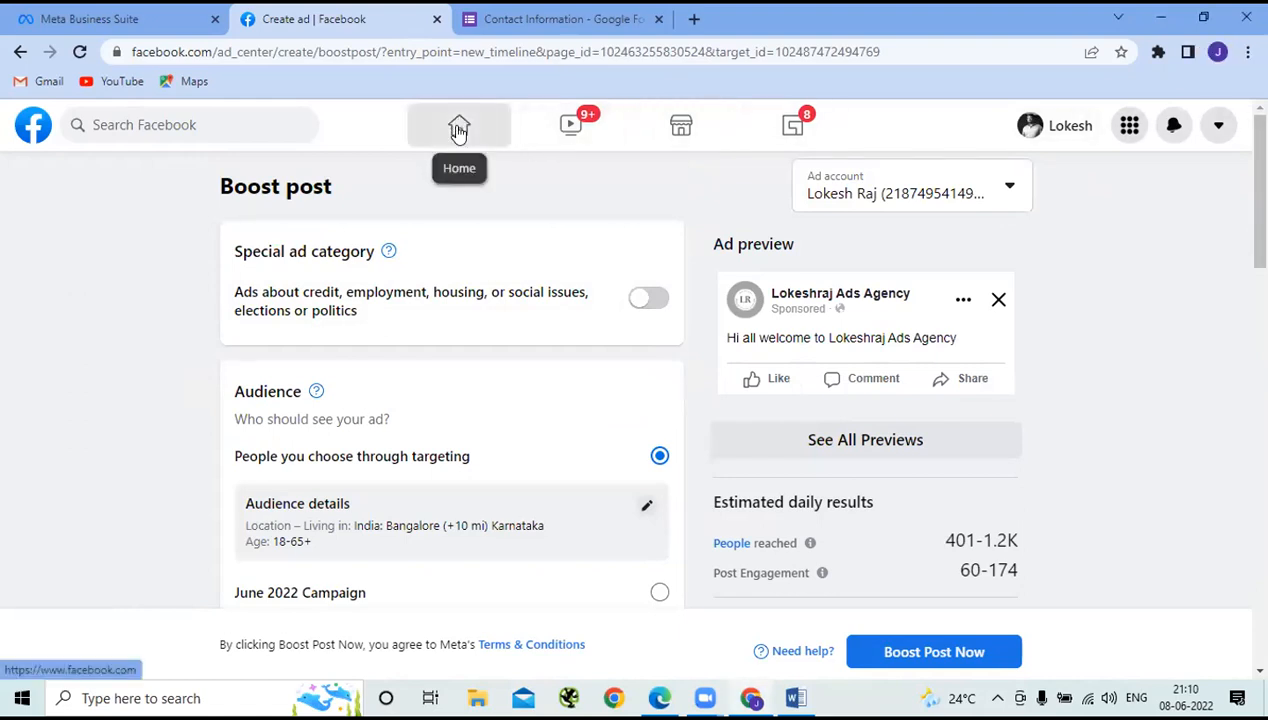
{"action": "left_click", "coordinate": [747, 157]}
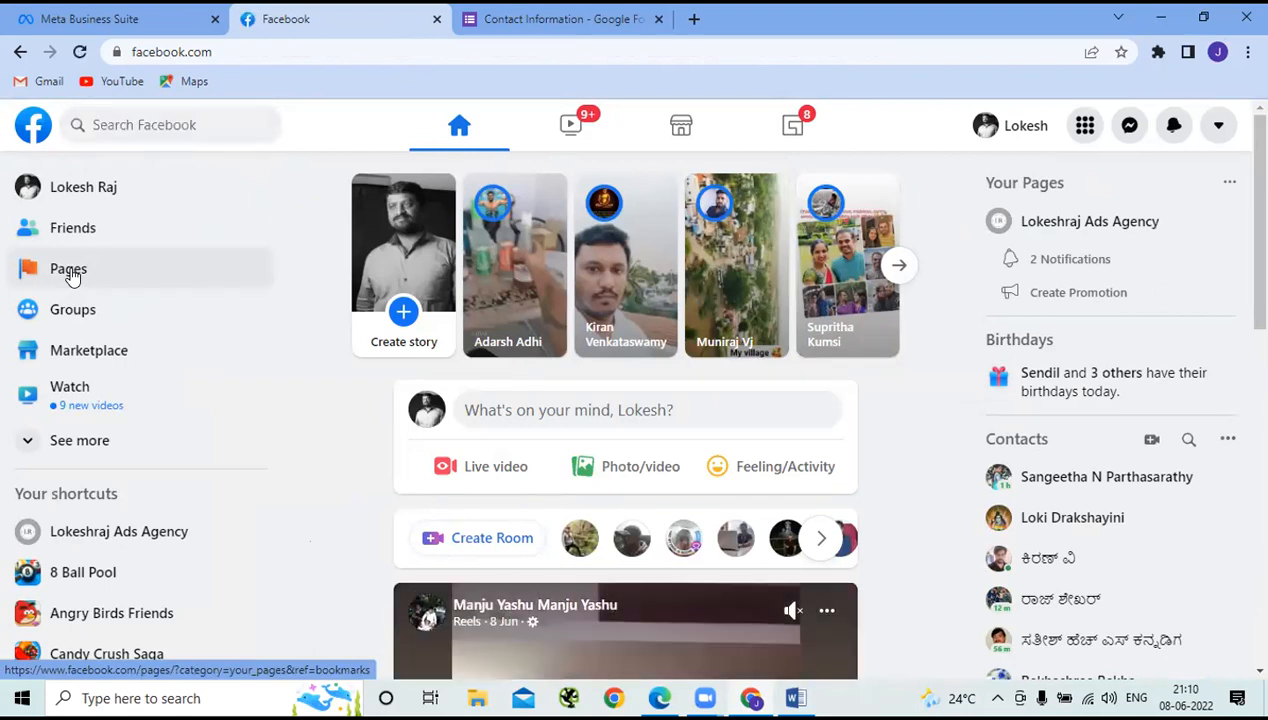
{"action": "left_click", "coordinate": [70, 272]}
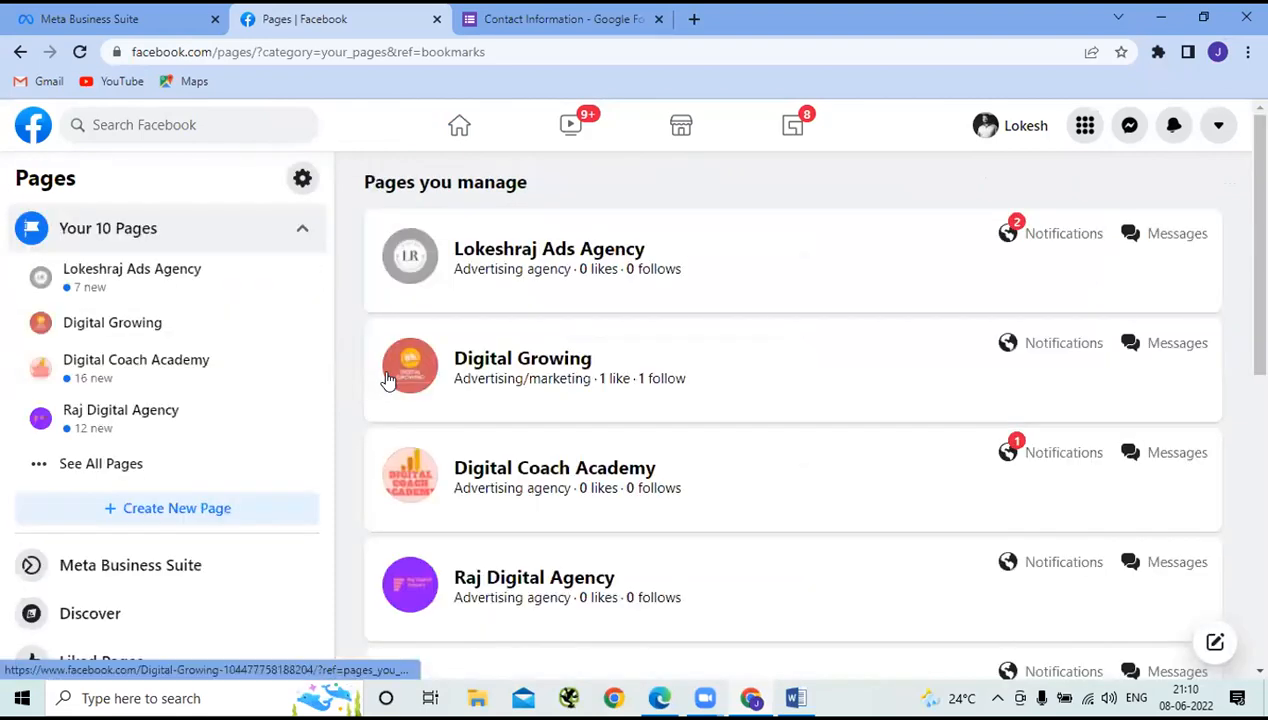
{"action": "left_click", "coordinate": [538, 254]}
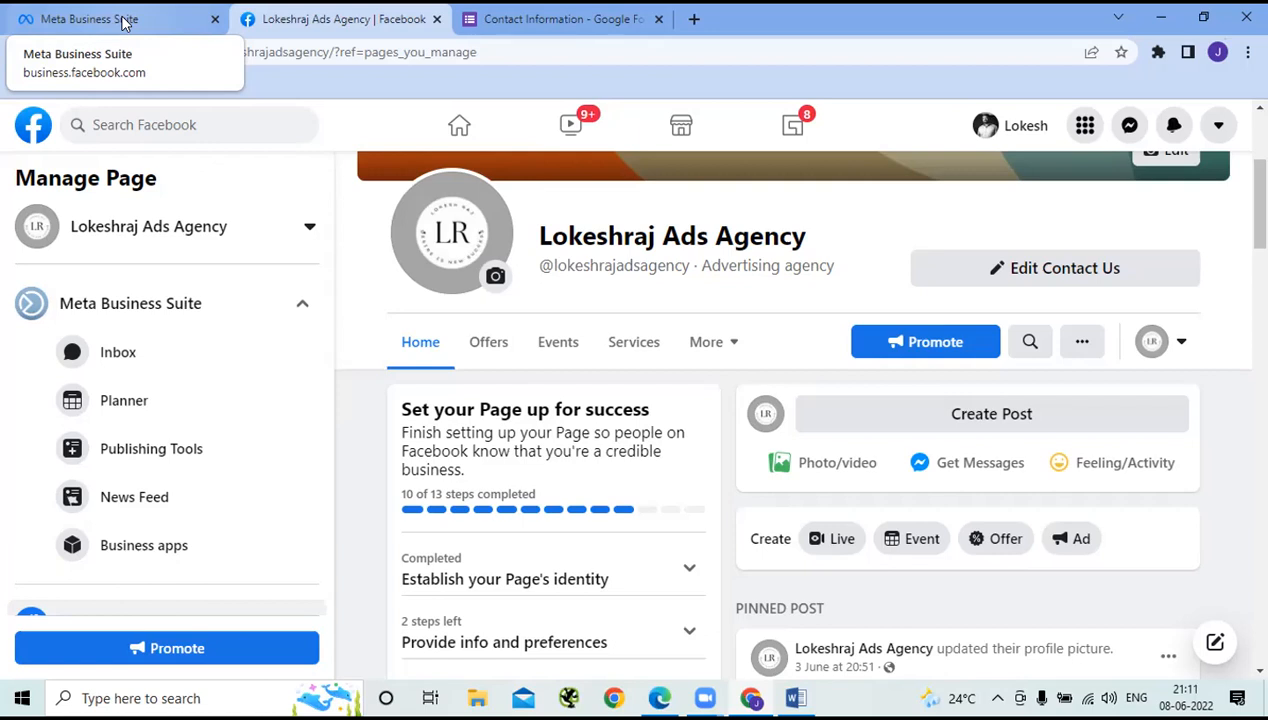
Step: Return to Meta Business Suite and close the website promotion ad without promoting it
{"action": "left_click", "coordinate": [124, 23]}
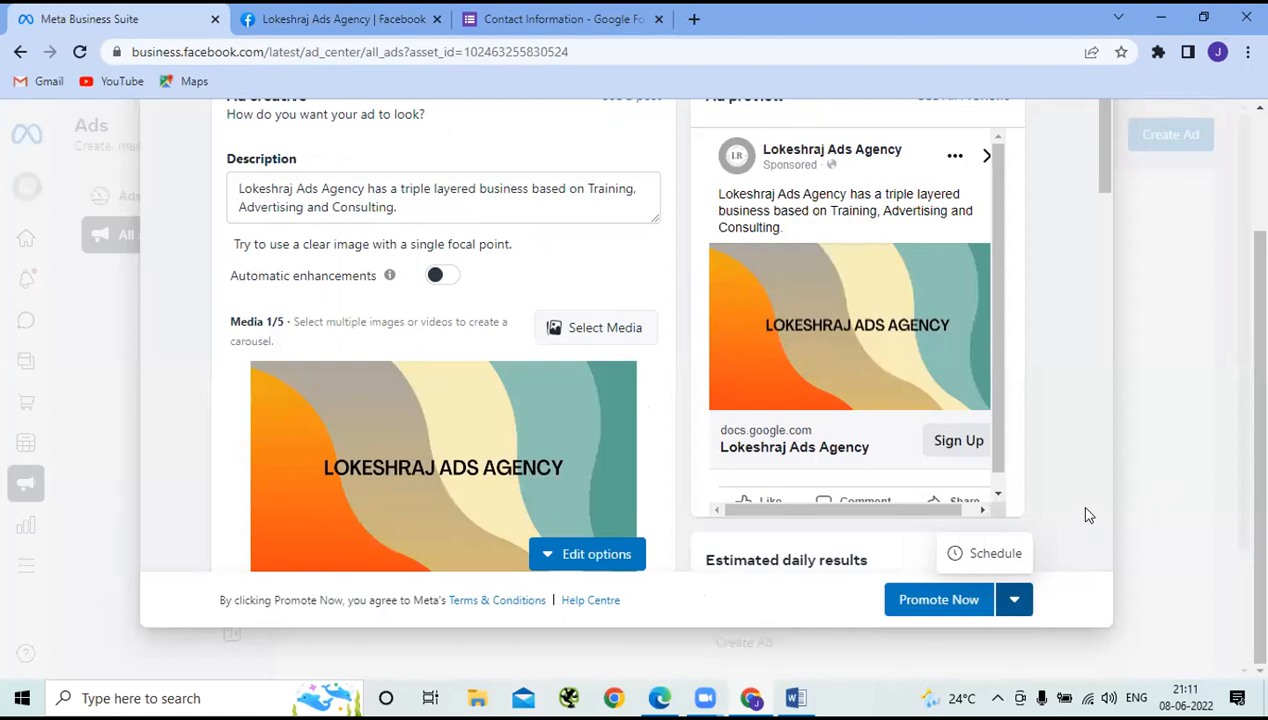
{"action": "scroll", "coordinate": [1087, 437], "scroll_direction": "up", "scroll_amount": 3}
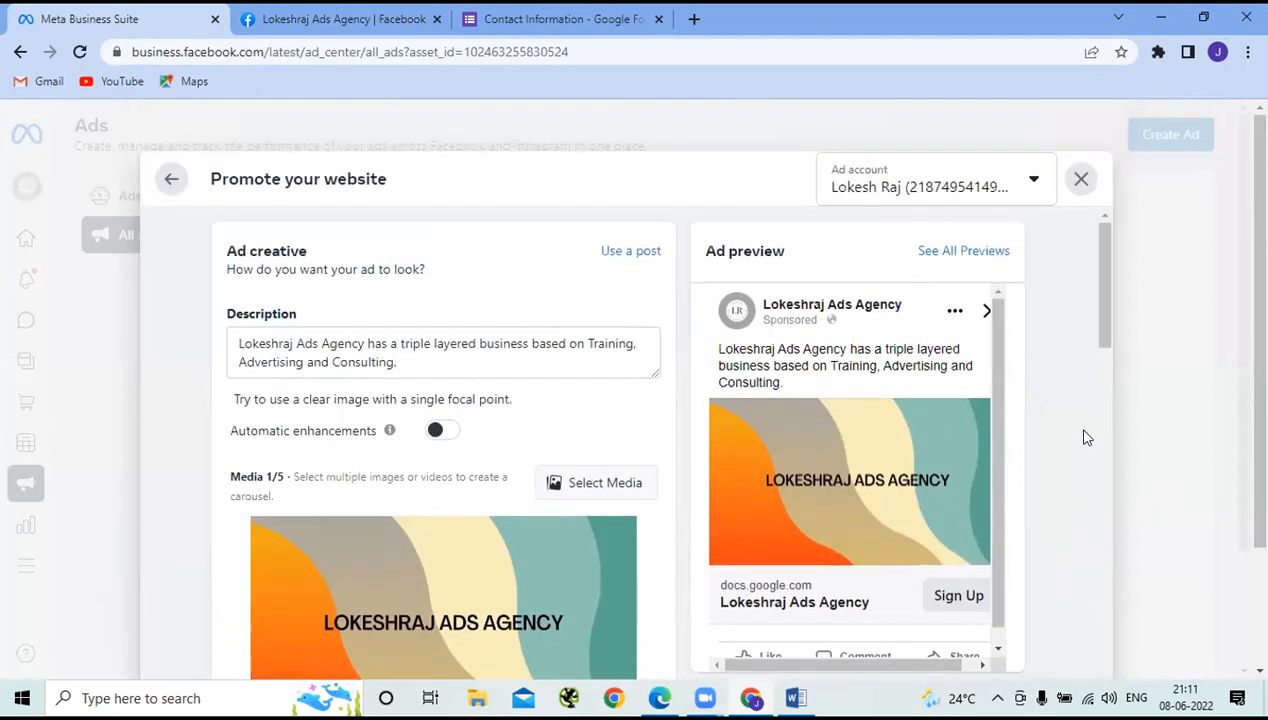
{"action": "left_click", "coordinate": [1080, 180]}
{"action": "left_click", "coordinate": [838, 430]}
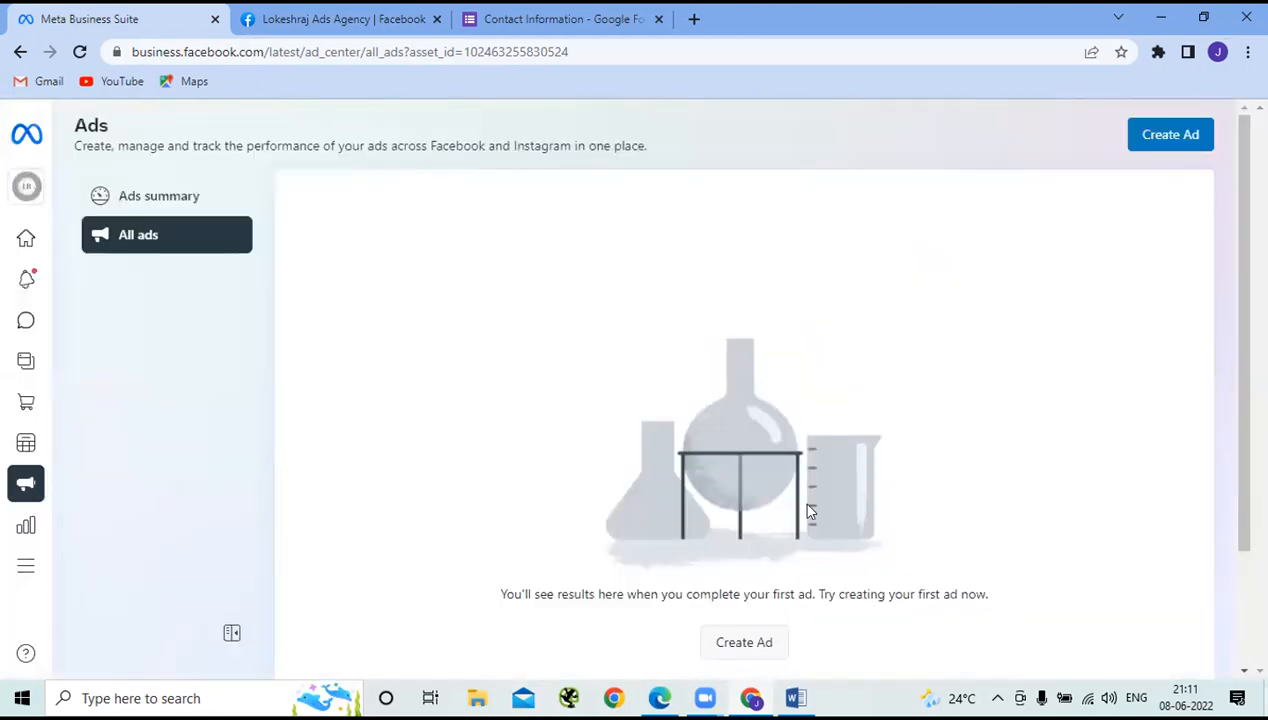
Step: Open Ads Manager from Meta Business Suite's full set of tools
{"action": "mouse_move", "coordinate": [6, 578]}
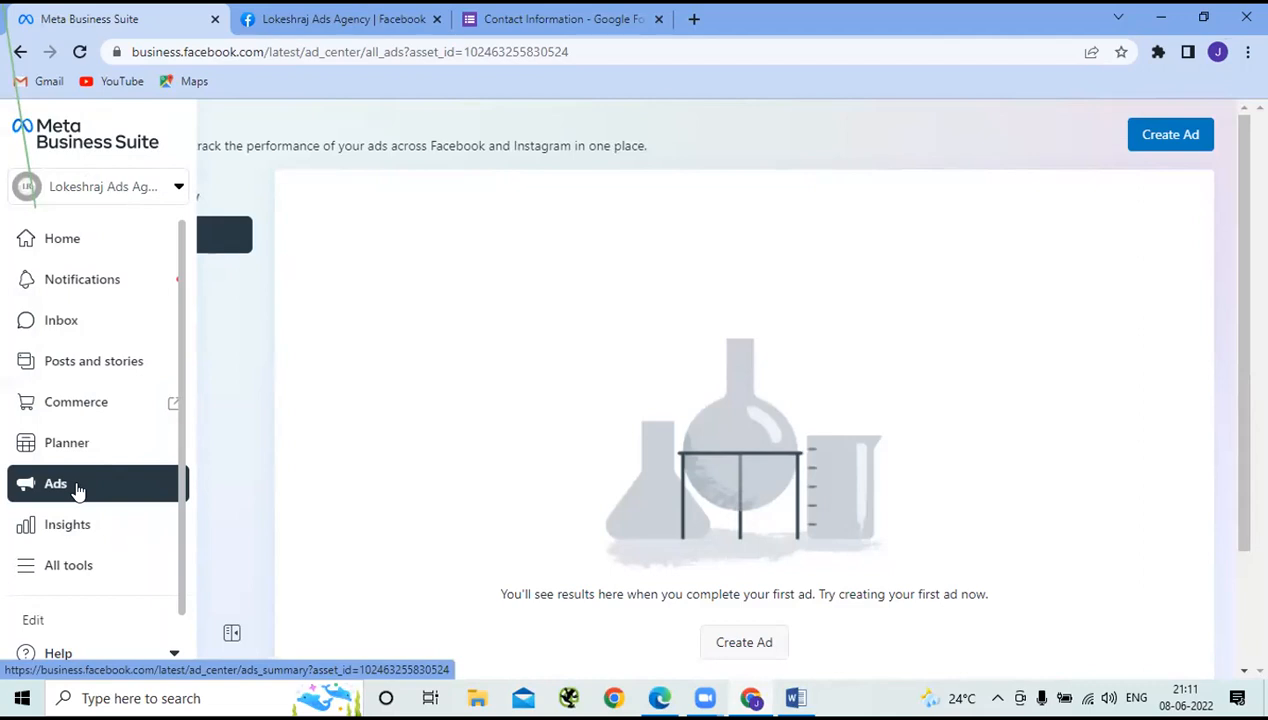
{"action": "left_click", "coordinate": [77, 568]}
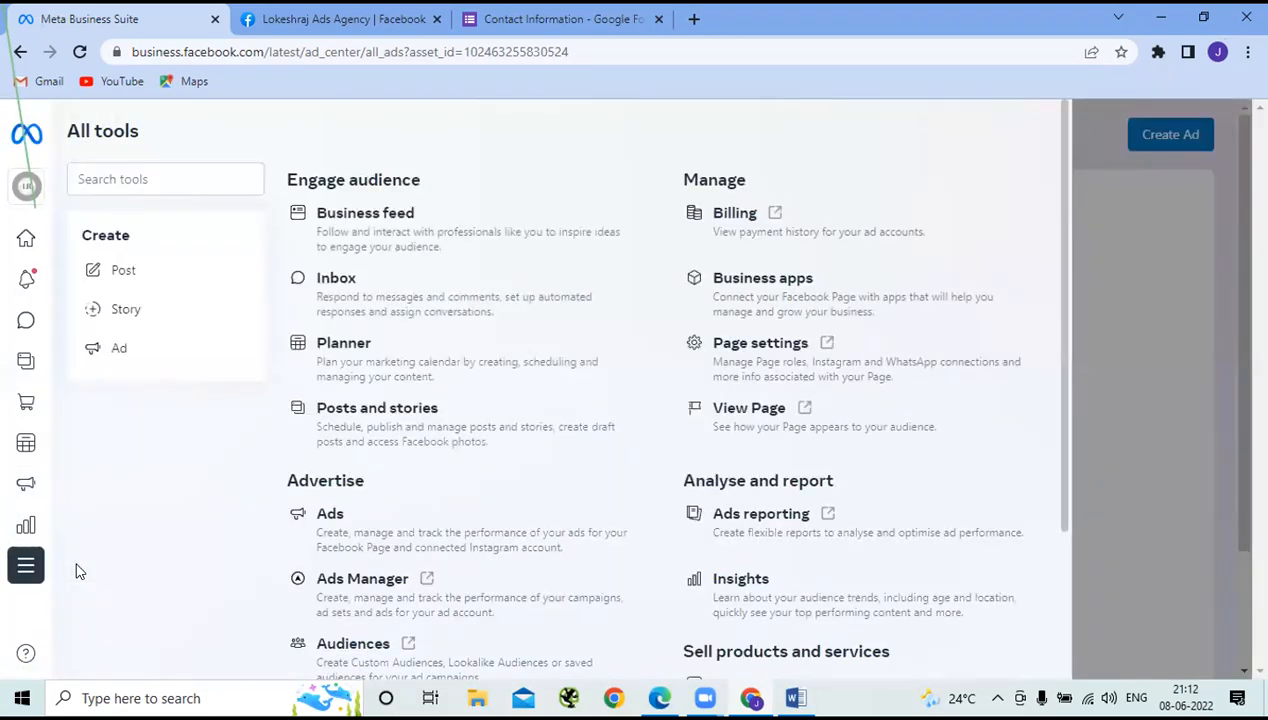
{"action": "left_click", "coordinate": [341, 599]}
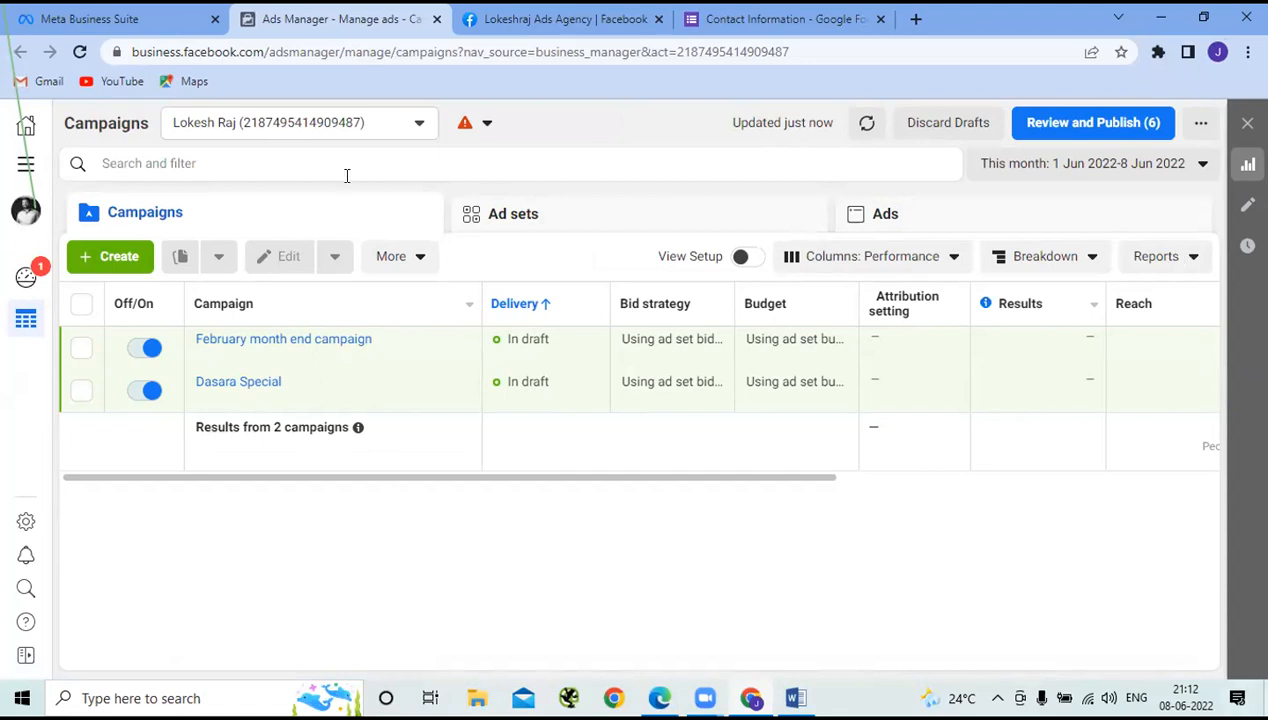
Step: Start creating a new campaign and review the available Awareness, Consideration and Conversion objectives
{"action": "left_click", "coordinate": [116, 258]}
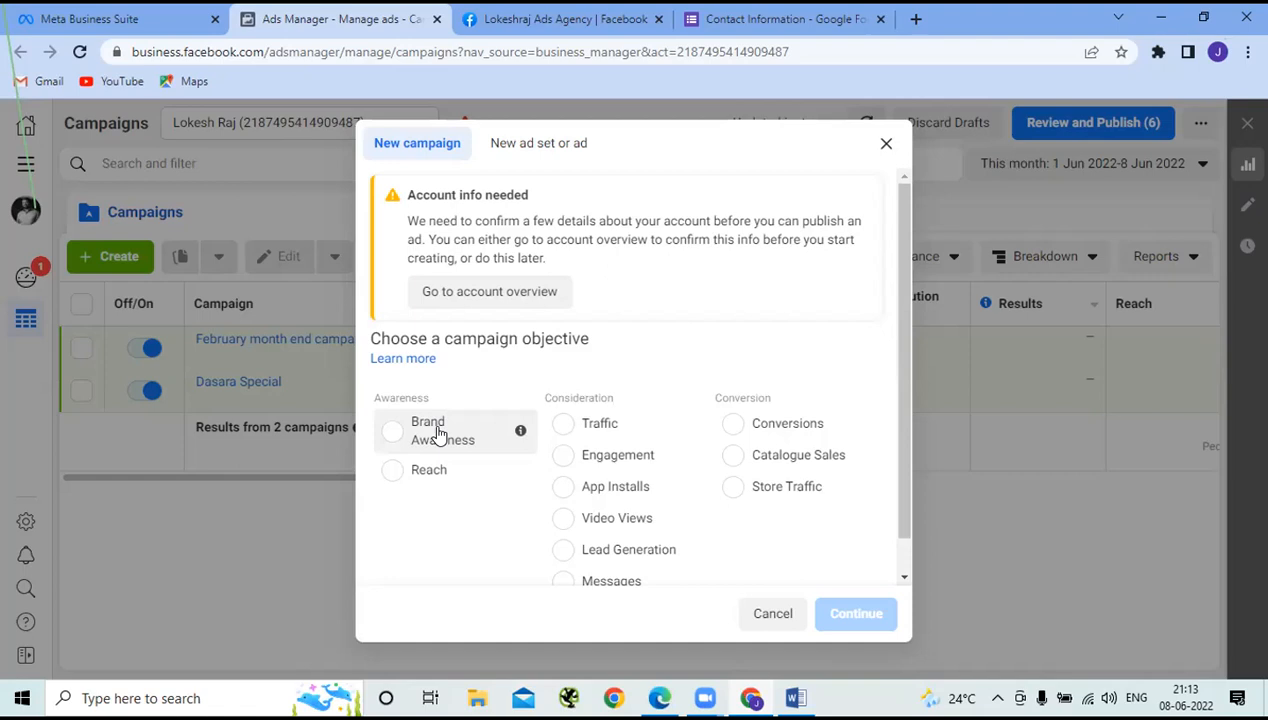
{"action": "mouse_move", "coordinate": [521, 438]}
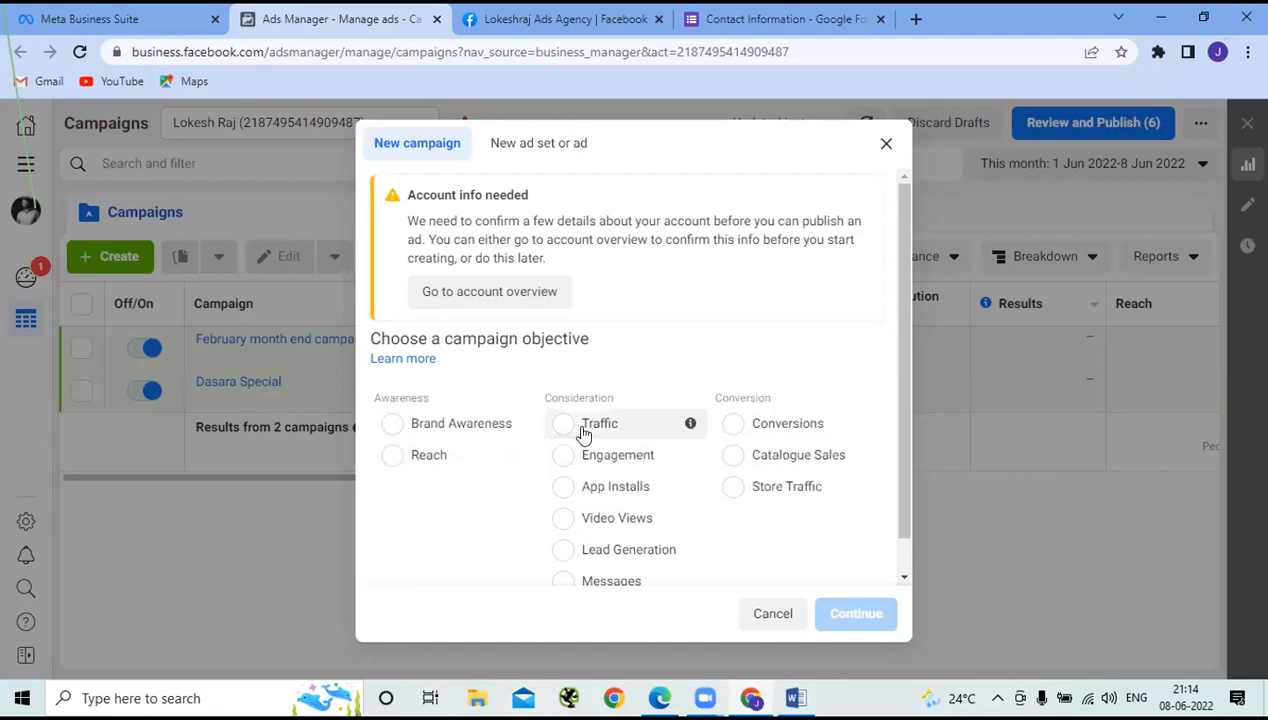
{"action": "mouse_move", "coordinate": [694, 425]}
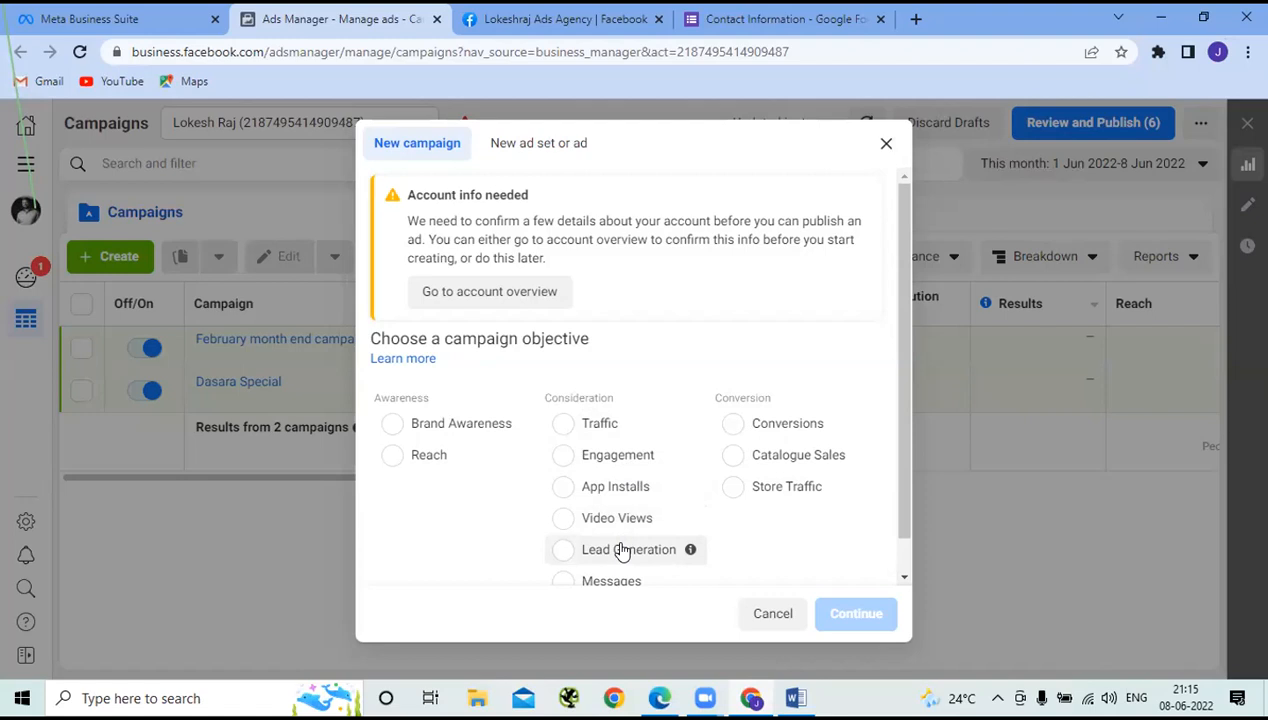
{"action": "scroll", "coordinate": [630, 565], "scroll_direction": "down", "scroll_amount": 1}
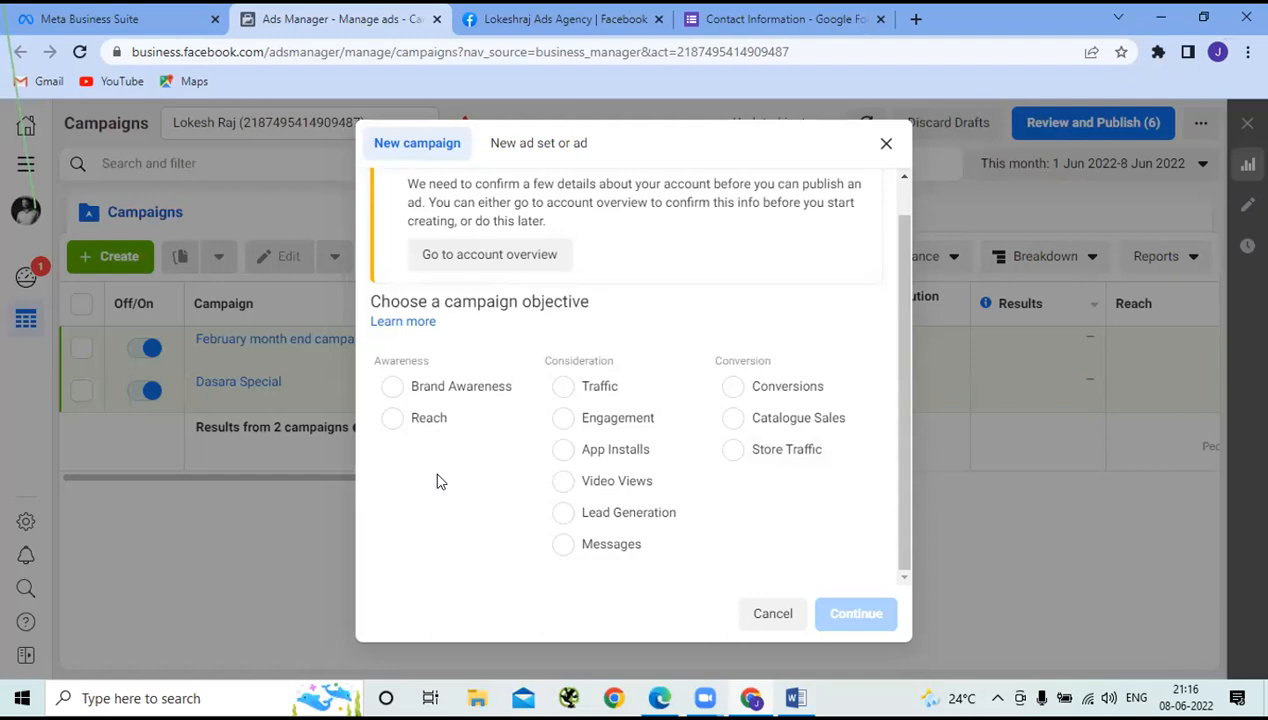
Step: Compare the Brand Awareness and Traffic objectives, choose Brand Awareness, and continue to the campaign setup
{"action": "left_click", "coordinate": [394, 399]}
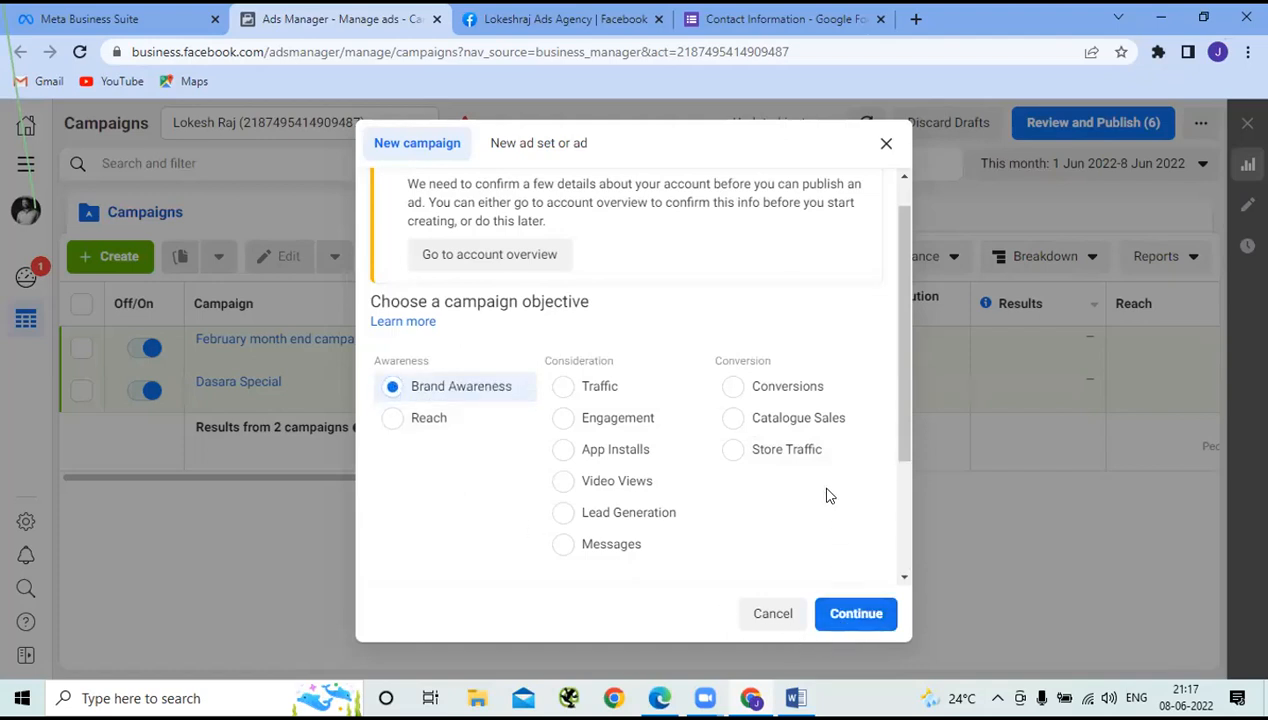
{"action": "scroll", "coordinate": [826, 495], "scroll_direction": "down", "scroll_amount": 2}
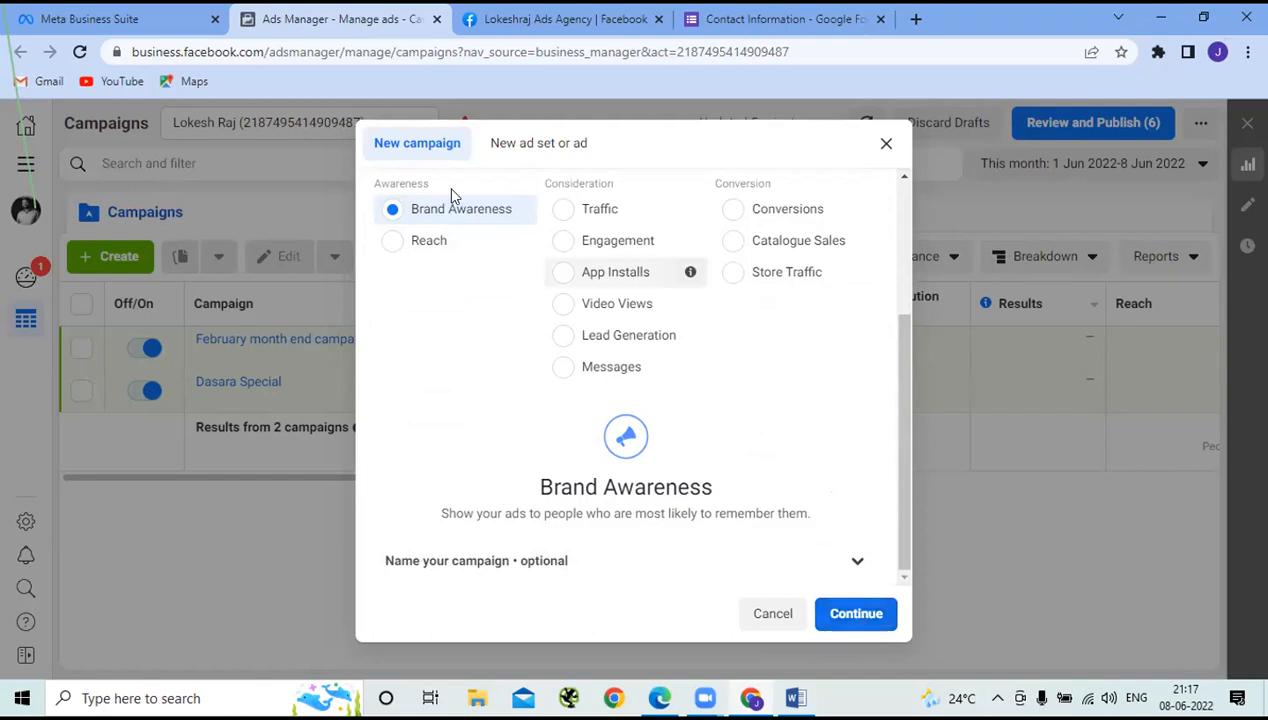
{"action": "left_click", "coordinate": [577, 228]}
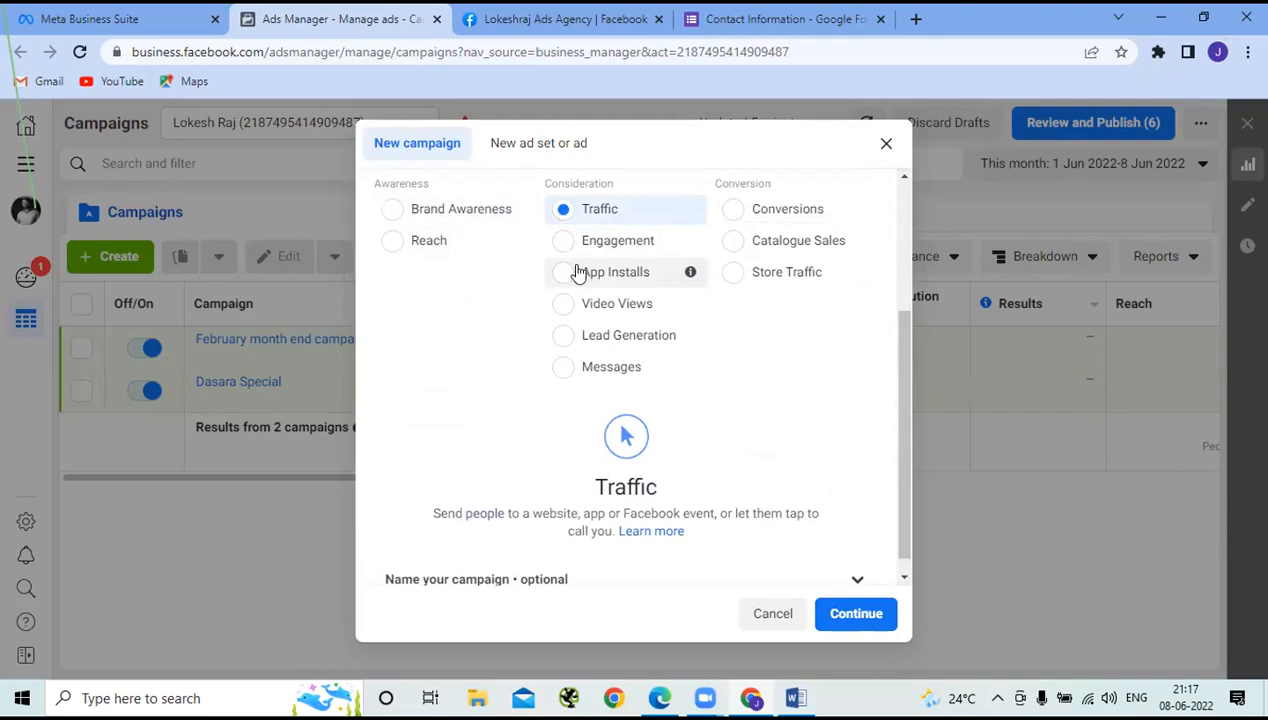
{"action": "left_click", "coordinate": [395, 220]}
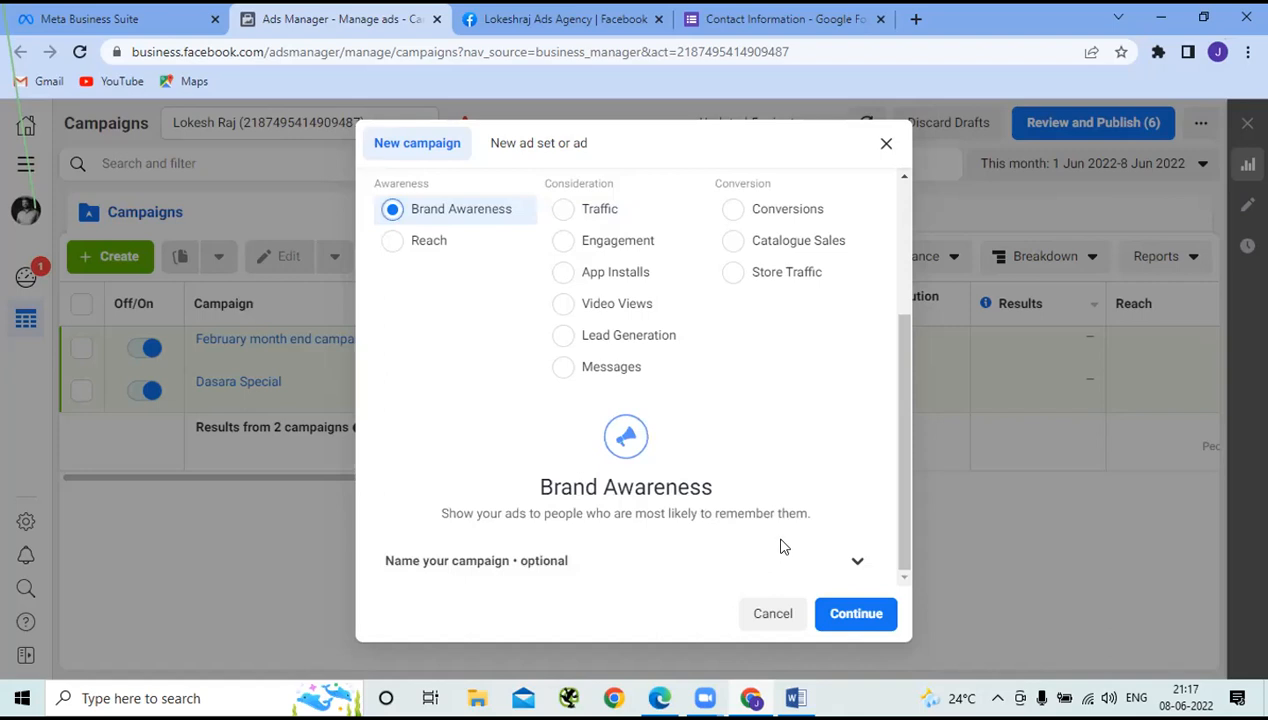
{"action": "left_click", "coordinate": [850, 622]}
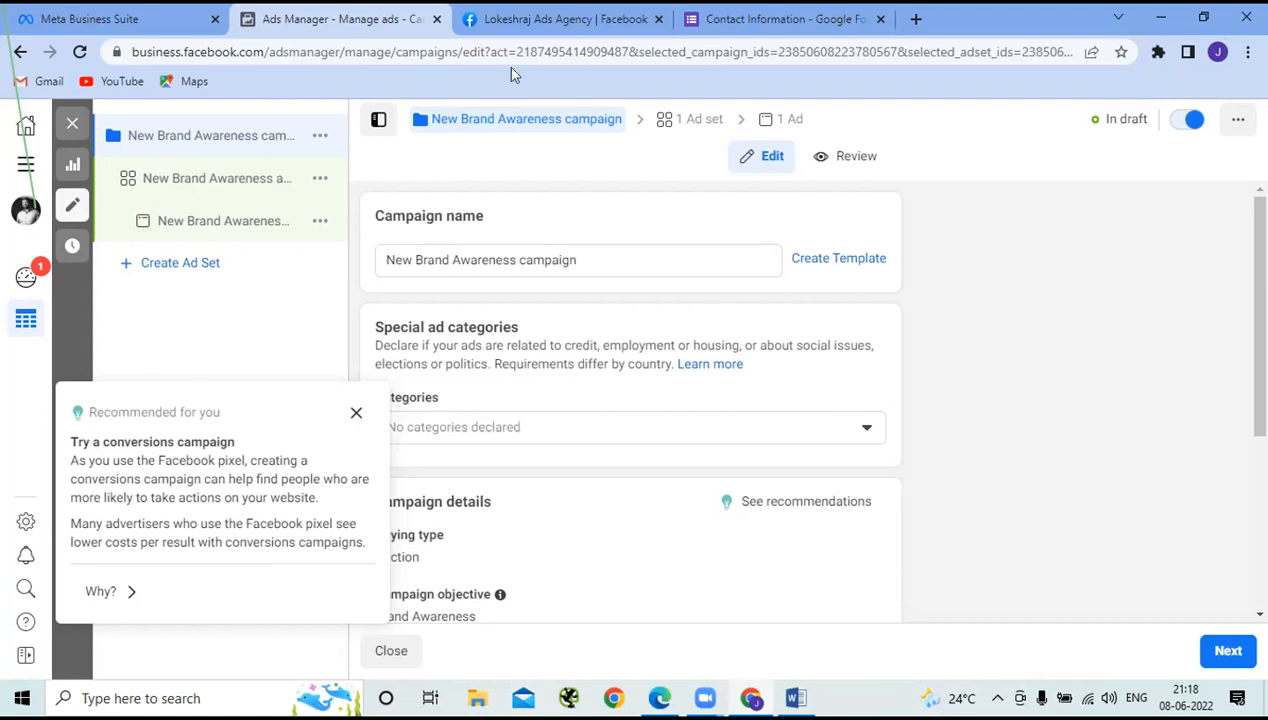
Step: Dismiss the campaign recommendations and rename the campaign as "June 2022 Offer"
{"action": "left_click", "coordinate": [353, 414]}
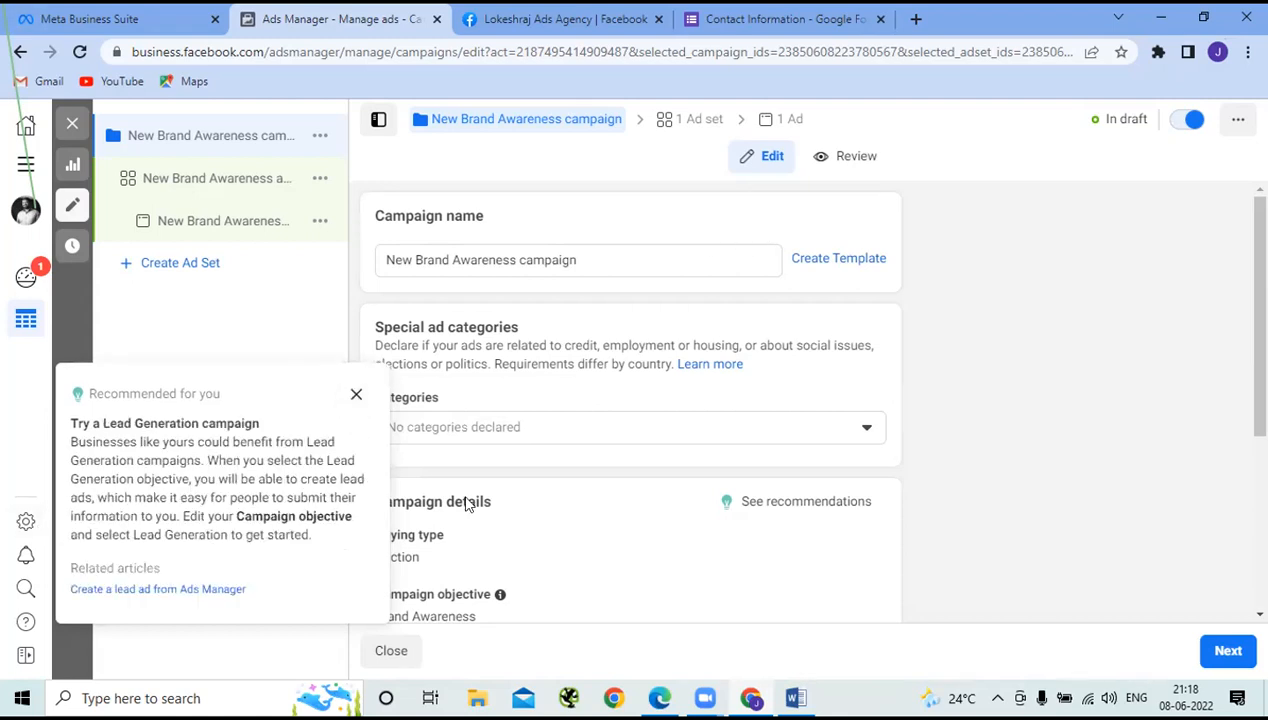
{"action": "left_click", "coordinate": [354, 412]}
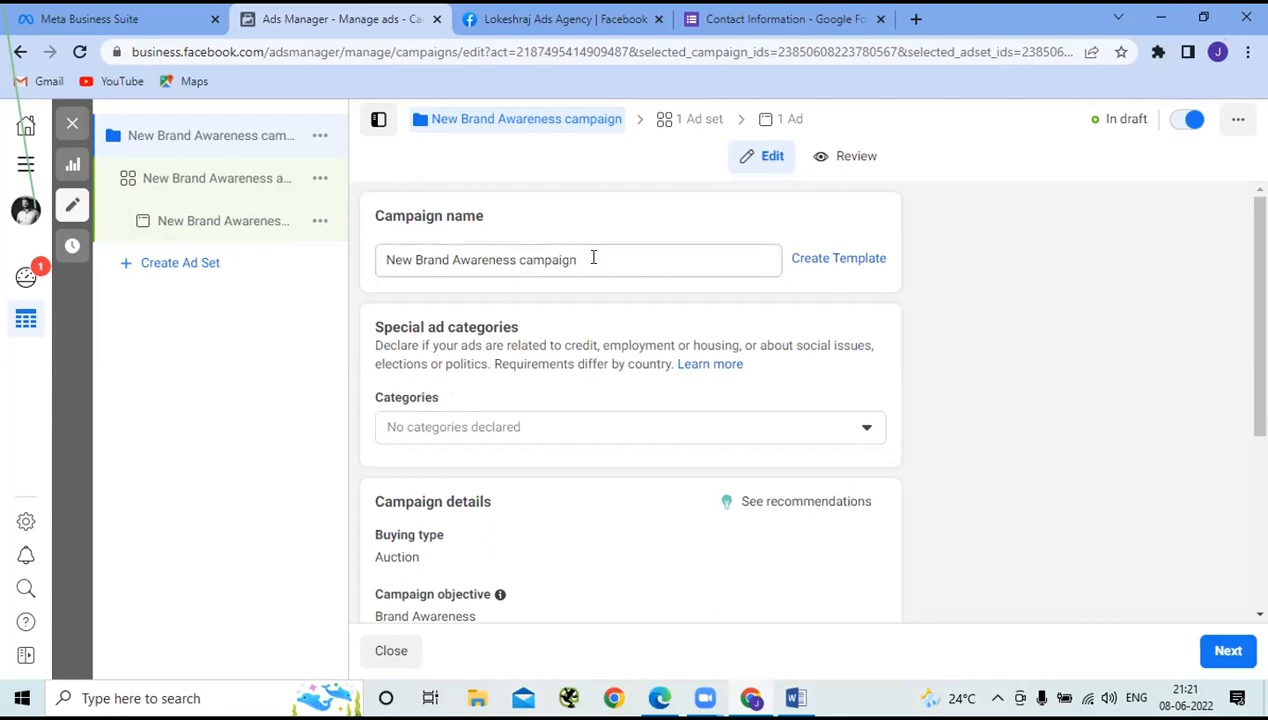
{"action": "left_click_drag", "start_coordinate": [593, 257], "coordinate": [371, 278]}
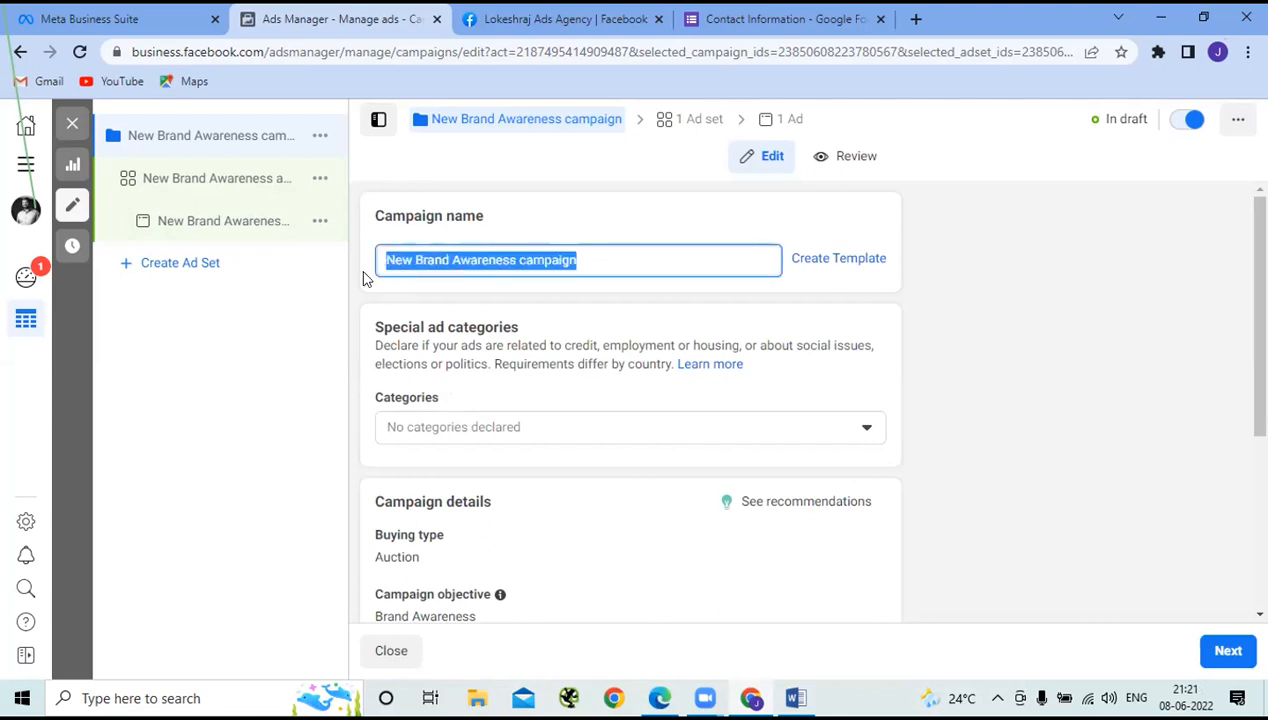
{"action": "key", "text": "BackSpace"}
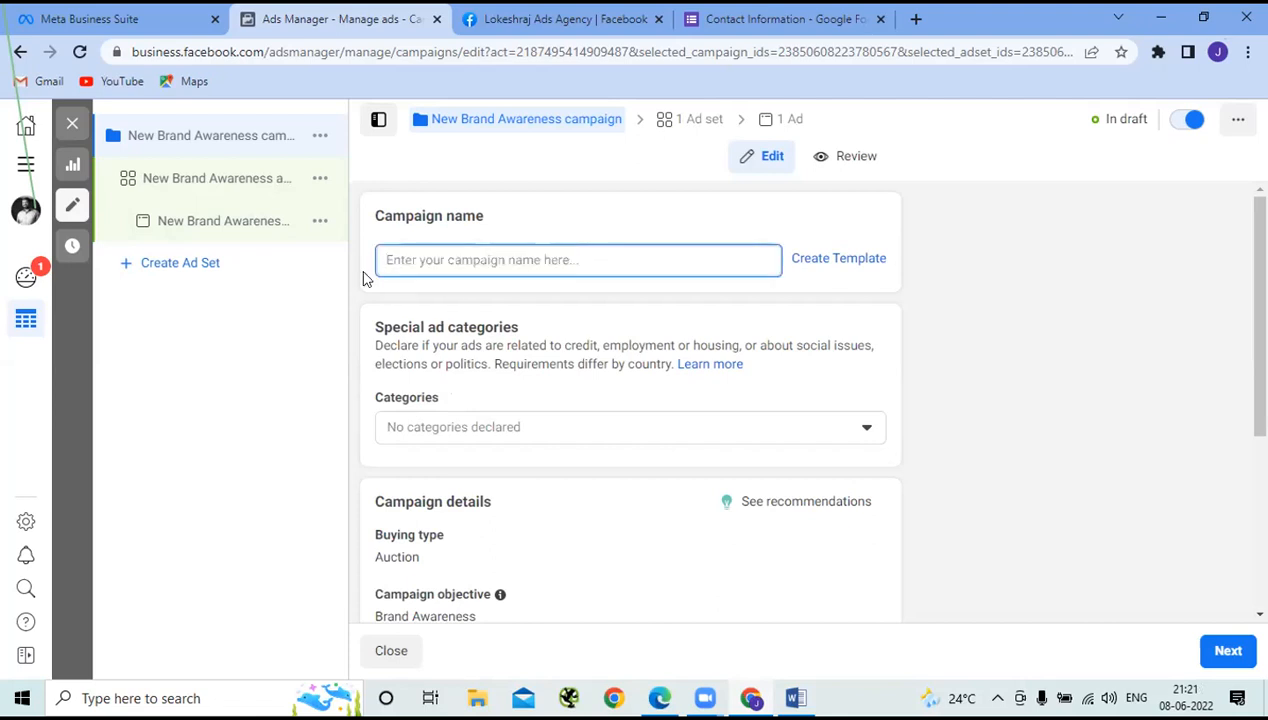
{"action": "type", "text": "June"}
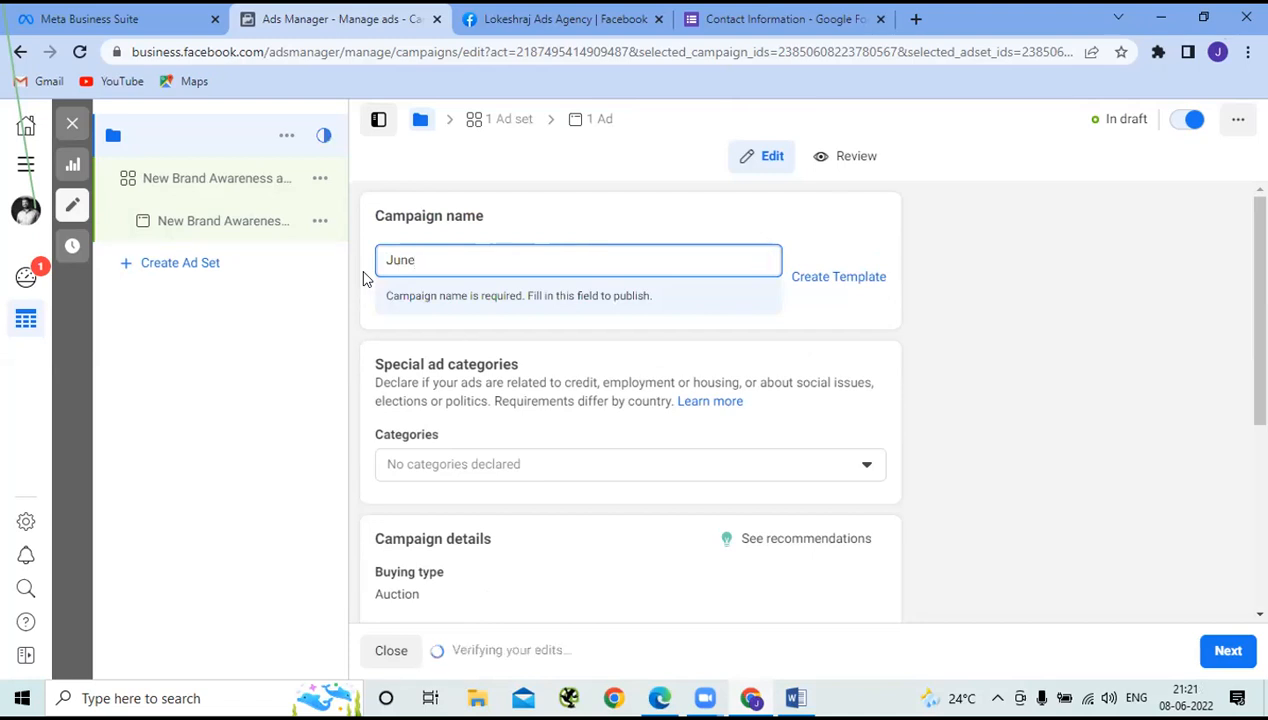
{"action": "type", "text": " 2022"}
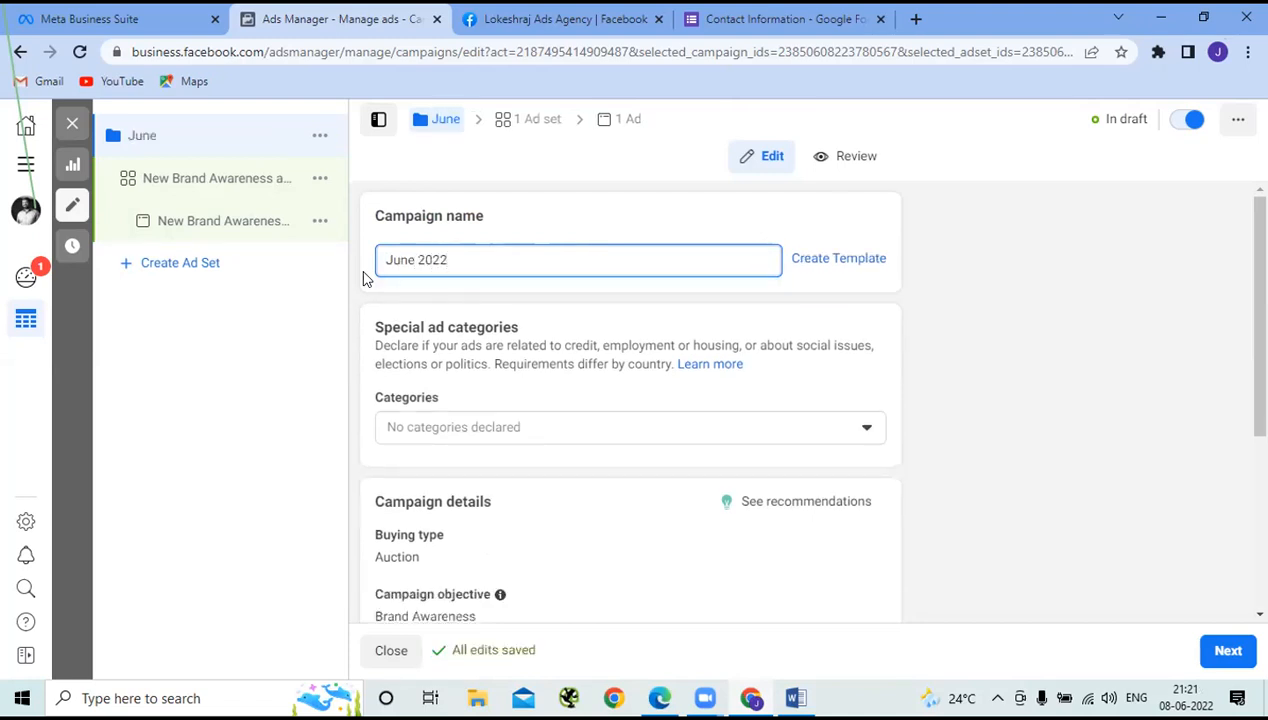
{"action": "type", "text": " Offer"}
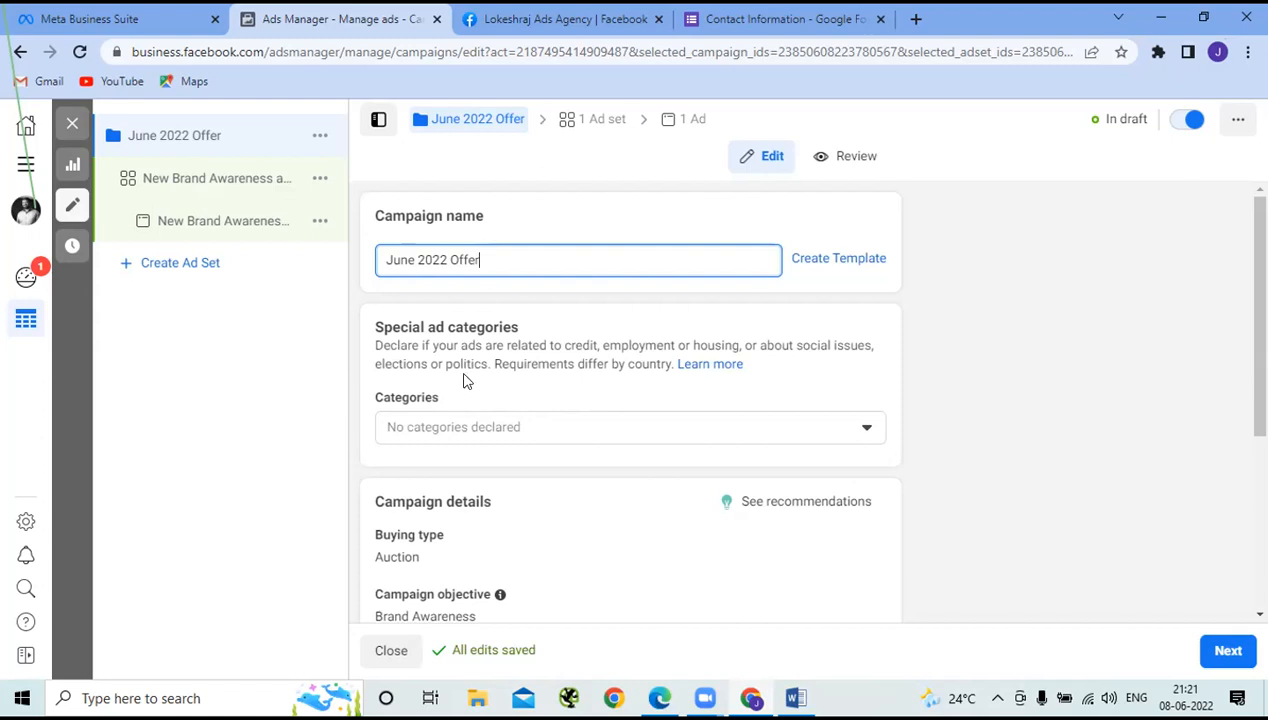
Step: Review the campaign details, A/B test and budget optimisation settings, and proceed to the ad set
{"action": "scroll", "coordinate": [463, 380], "scroll_direction": "down", "scroll_amount": 3}
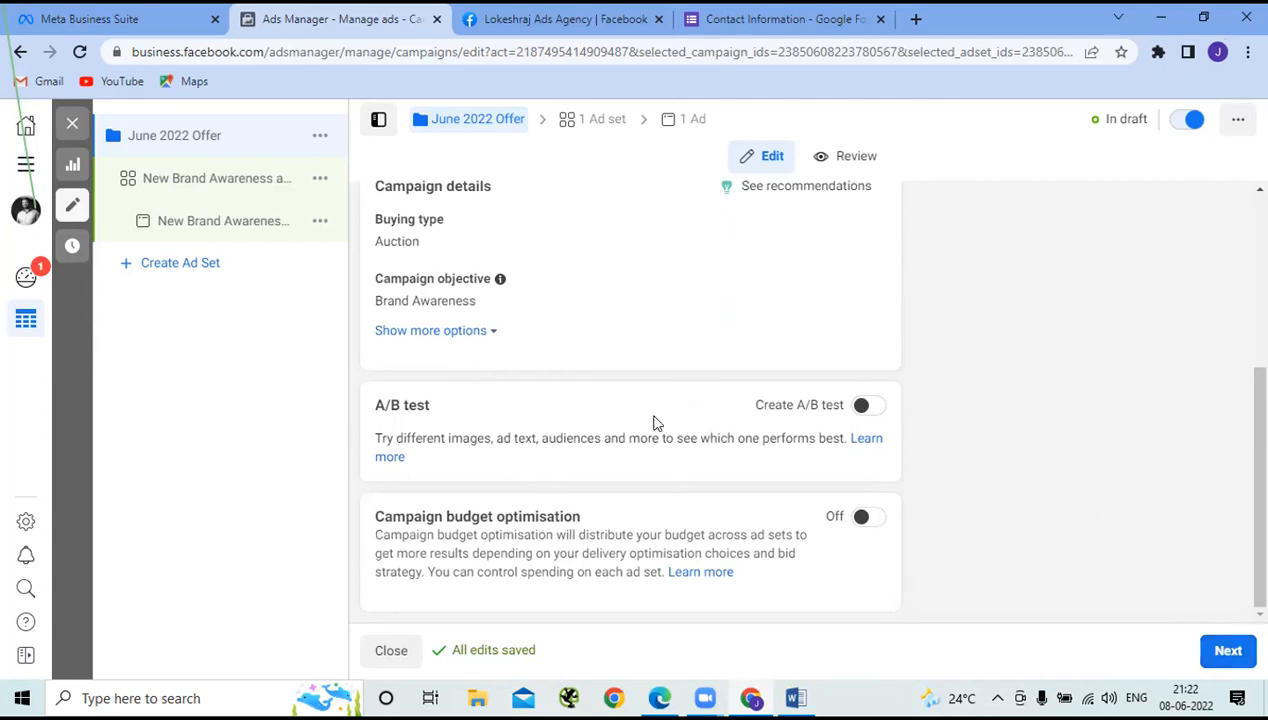
{"action": "scroll", "coordinate": [655, 424], "scroll_direction": "up", "scroll_amount": 3}
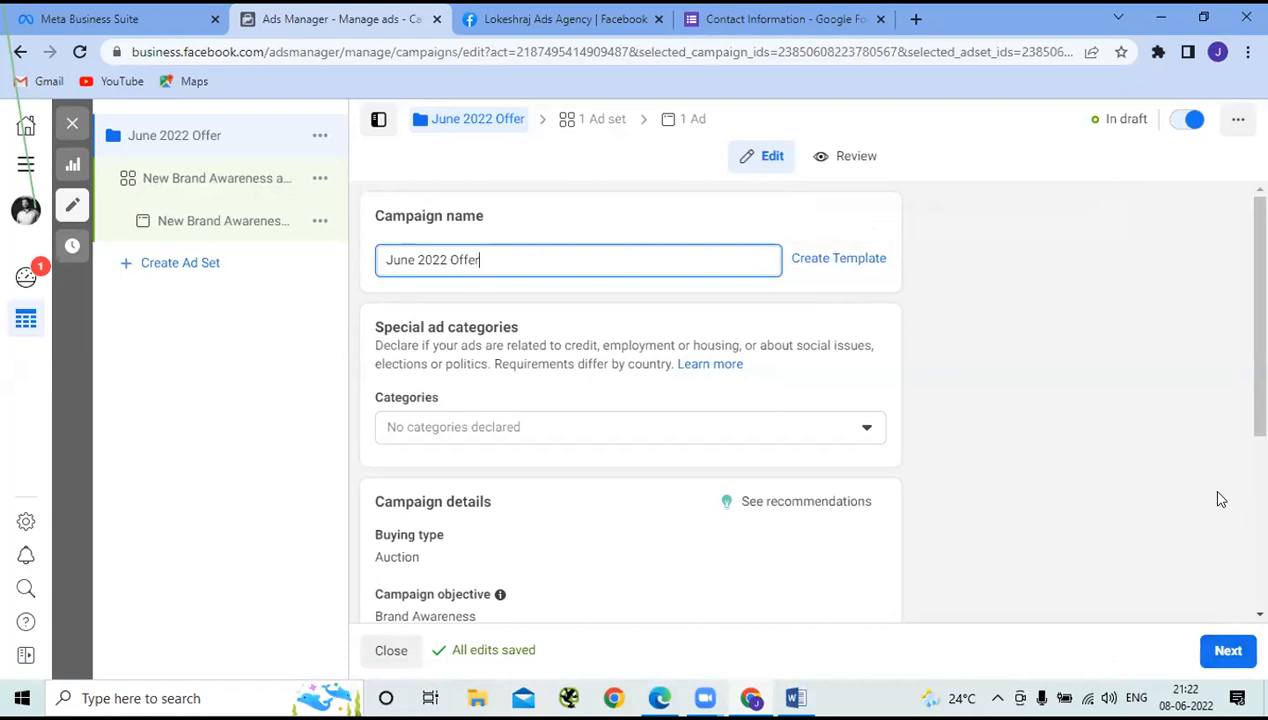
{"action": "left_click", "coordinate": [1228, 650]}
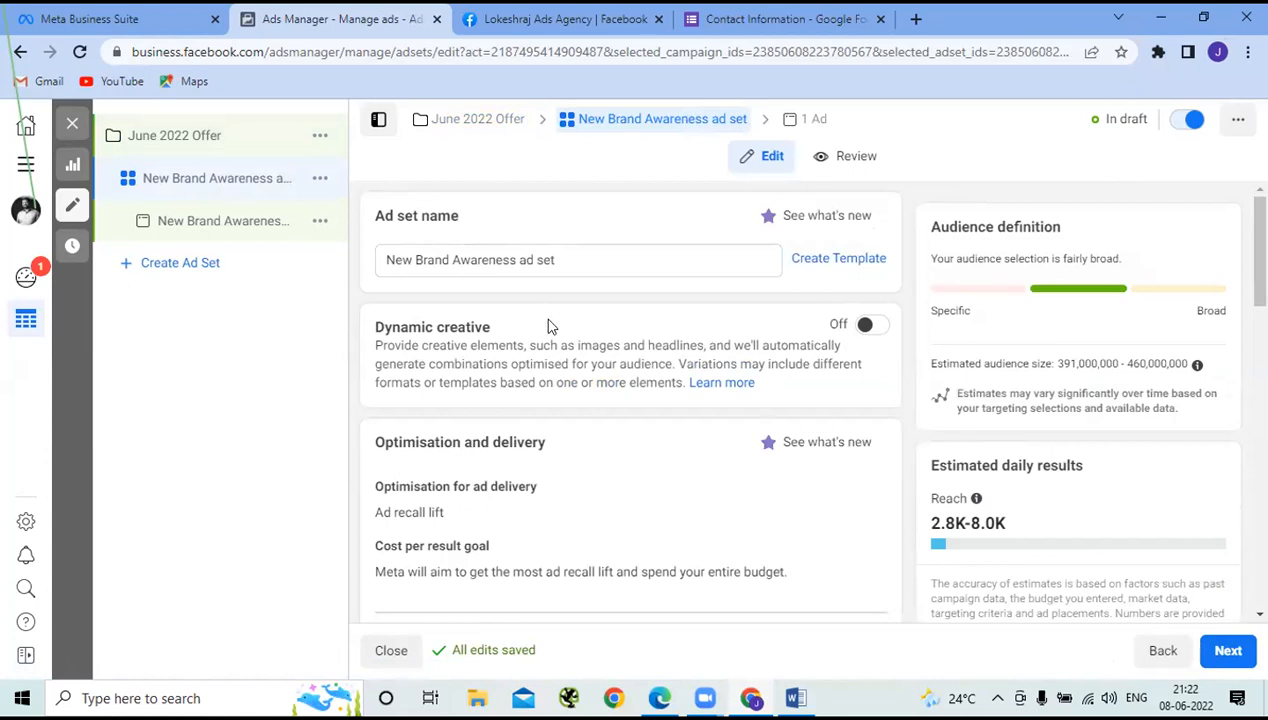
Step: Rename the ad set as "Brand Awareness of Lokesh Raj Ads Agency"
{"action": "left_click", "coordinate": [565, 257]}
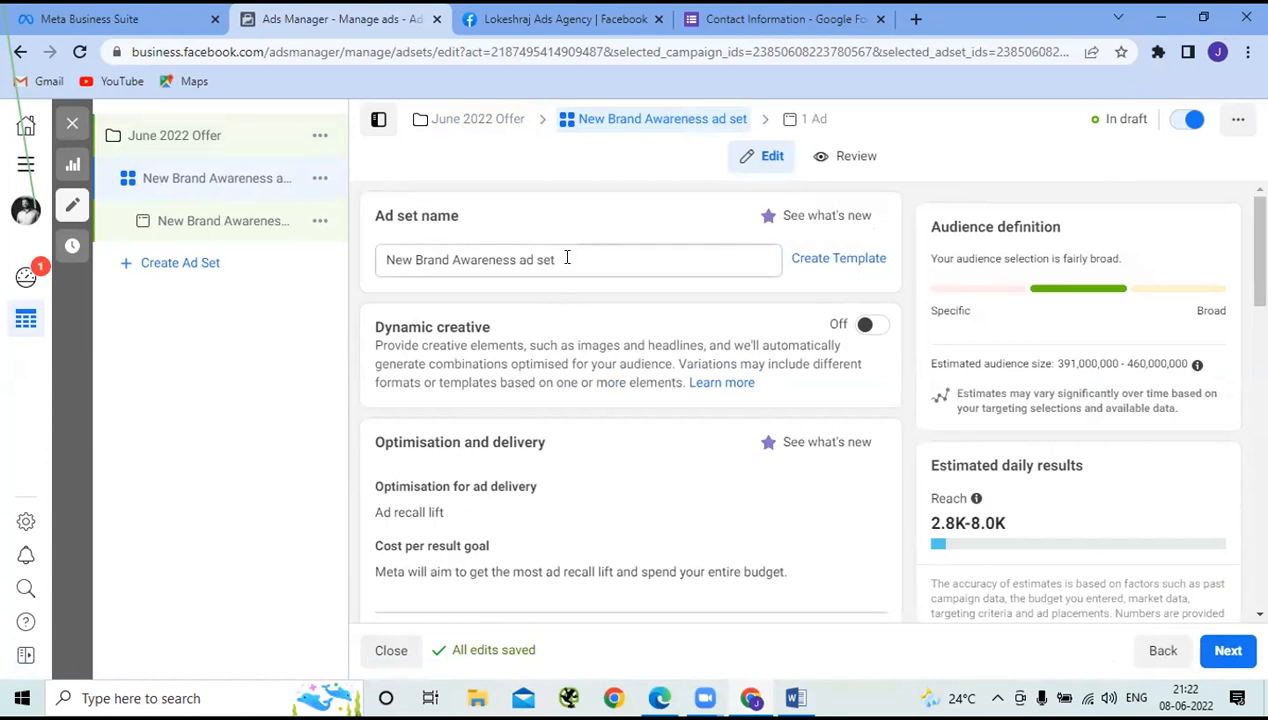
{"action": "key", "text": "BackSpace"}
{"action": "key", "text": "BackSpace"}
{"action": "key", "text": "BackSpace"}
{"action": "key", "text": "BackSpace"}
{"action": "key", "text": "BackSpace"}
{"action": "key", "text": "BackSpace"}
{"action": "key", "text": "BackSpace"}
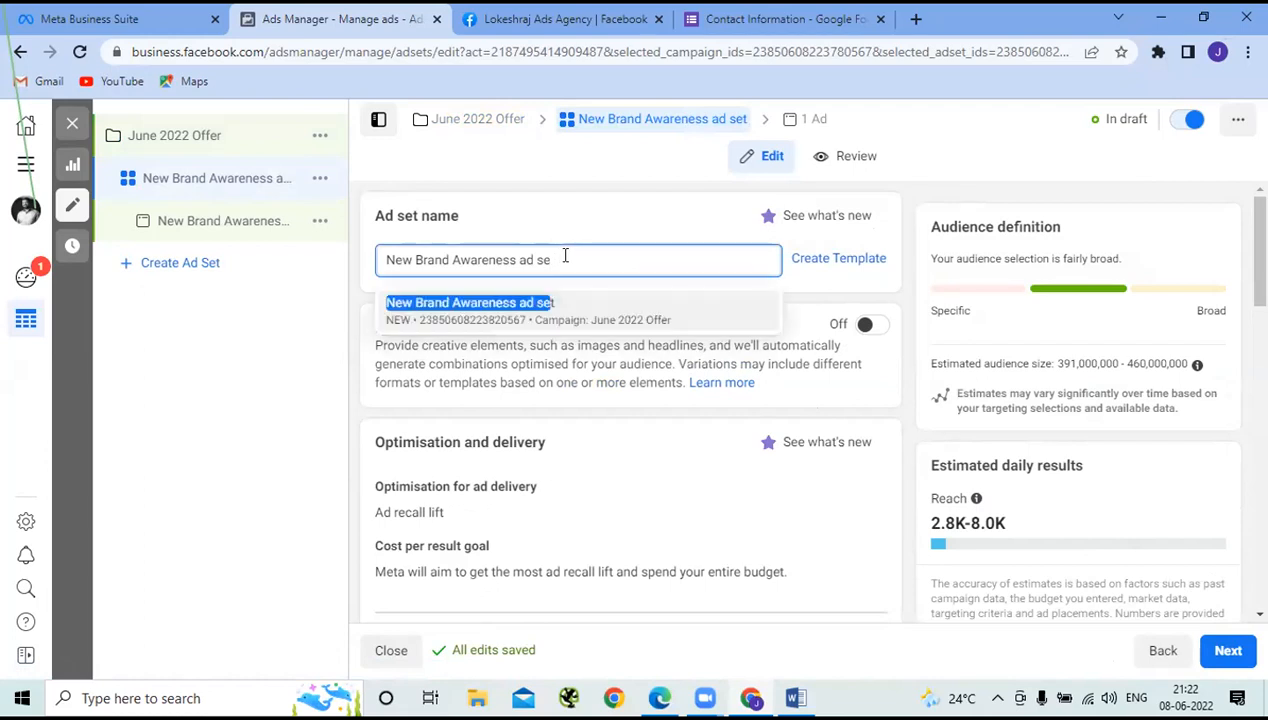
{"action": "key", "text": "BackSpace"}
{"action": "key", "text": "BackSpace"}
{"action": "key", "text": "BackSpace"}
{"action": "key", "text": "BackSpace"}
{"action": "key", "text": "BackSpace"}
{"action": "key", "text": "BackSpace"}
{"action": "key", "text": "BackSpace"}
{"action": "key", "text": "BackSpace"}
{"action": "key", "text": "BackSpace"}
{"action": "key", "text": "BackSpace"}
{"action": "key", "text": "BackSpace"}
{"action": "key", "text": "BackSpace"}
{"action": "key", "text": "BackSpace"}
{"action": "key", "text": "BackSpace"}
{"action": "key", "text": "BackSpace"}
{"action": "key", "text": "BackSpace"}
{"action": "key", "text": "BackSpace"}
{"action": "key", "text": "BackSpace"}
{"action": "key", "text": "BackSpace"}
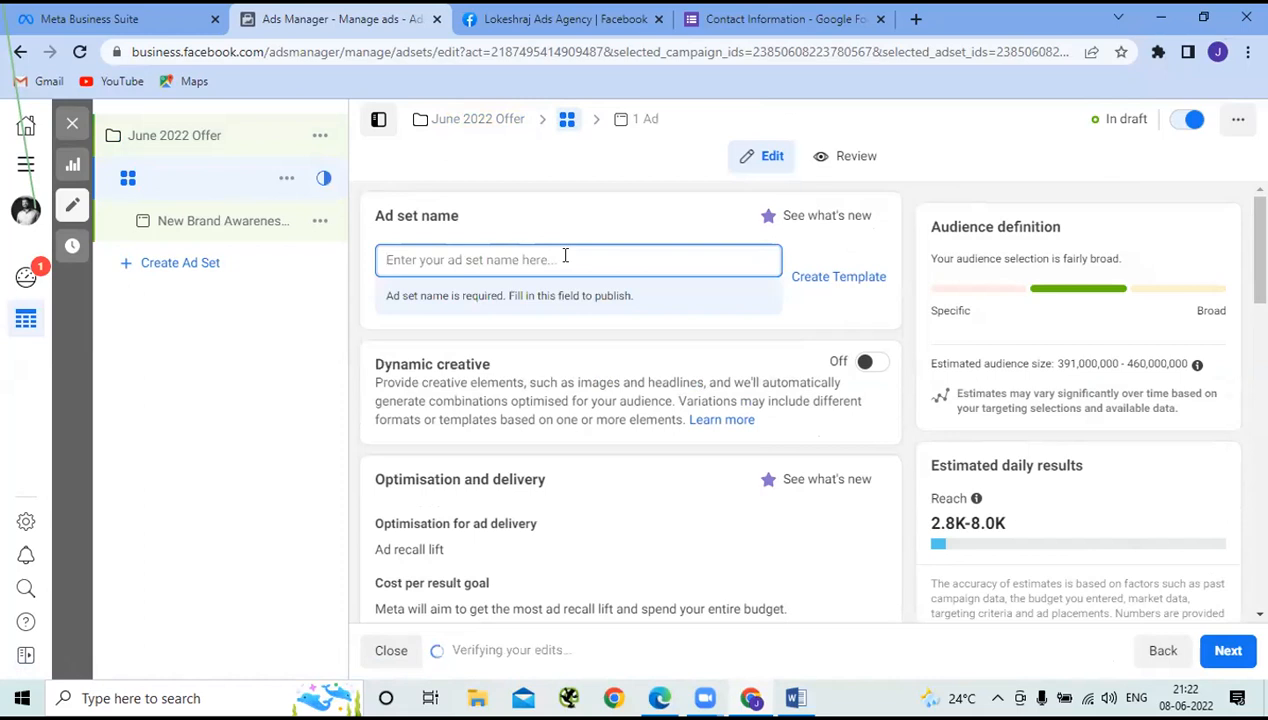
{"action": "type", "text": "Brand Aware"}
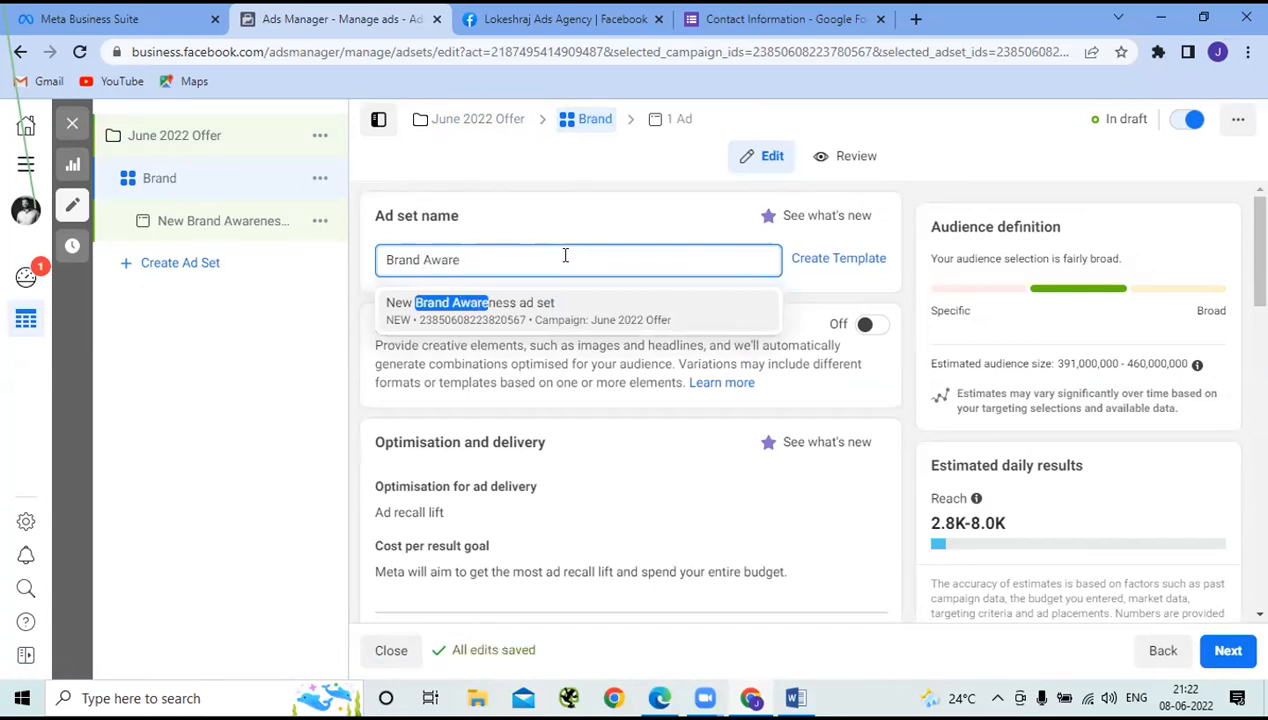
{"action": "type", "text": "ness"}
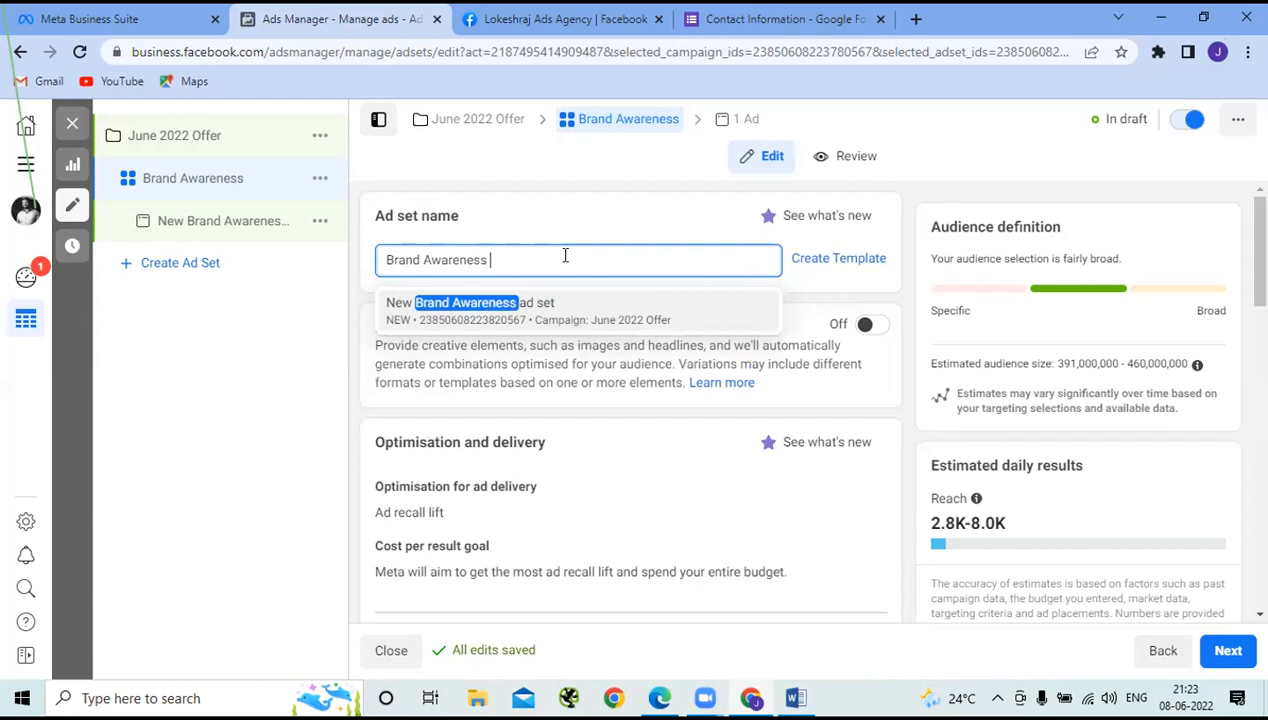
{"action": "type", "text": "of L"}
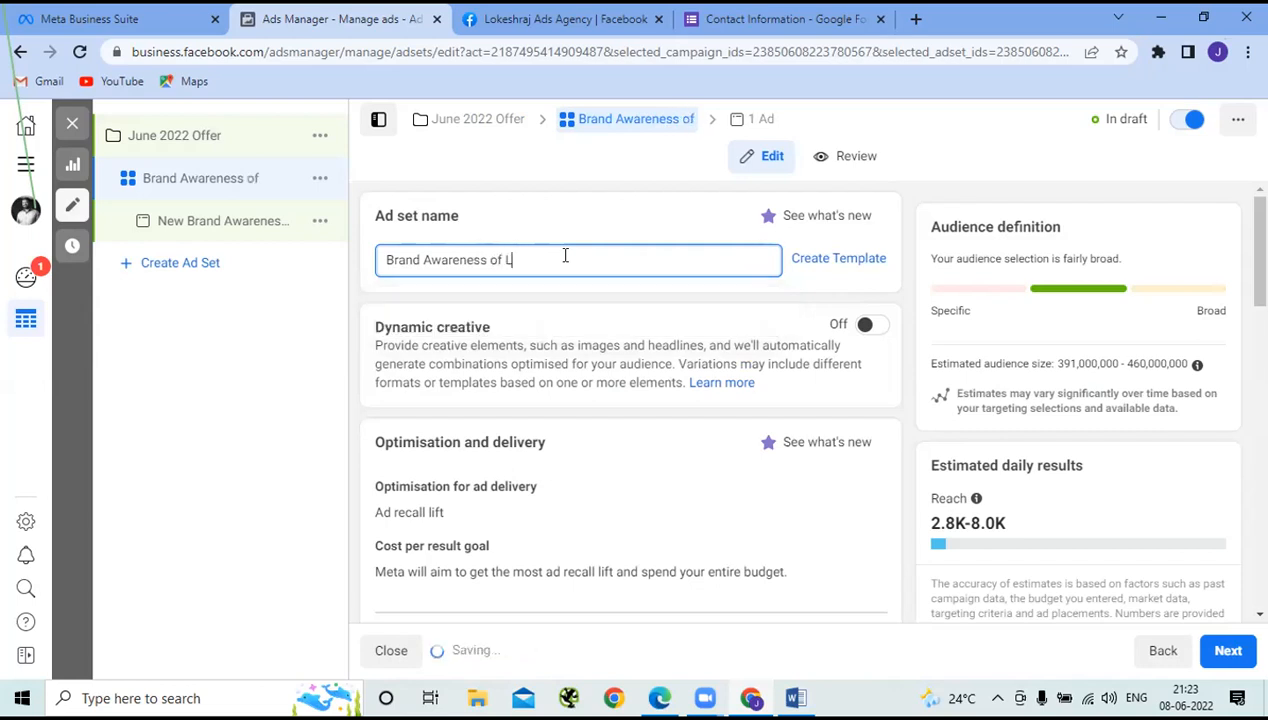
{"action": "type", "text": "okesh "}
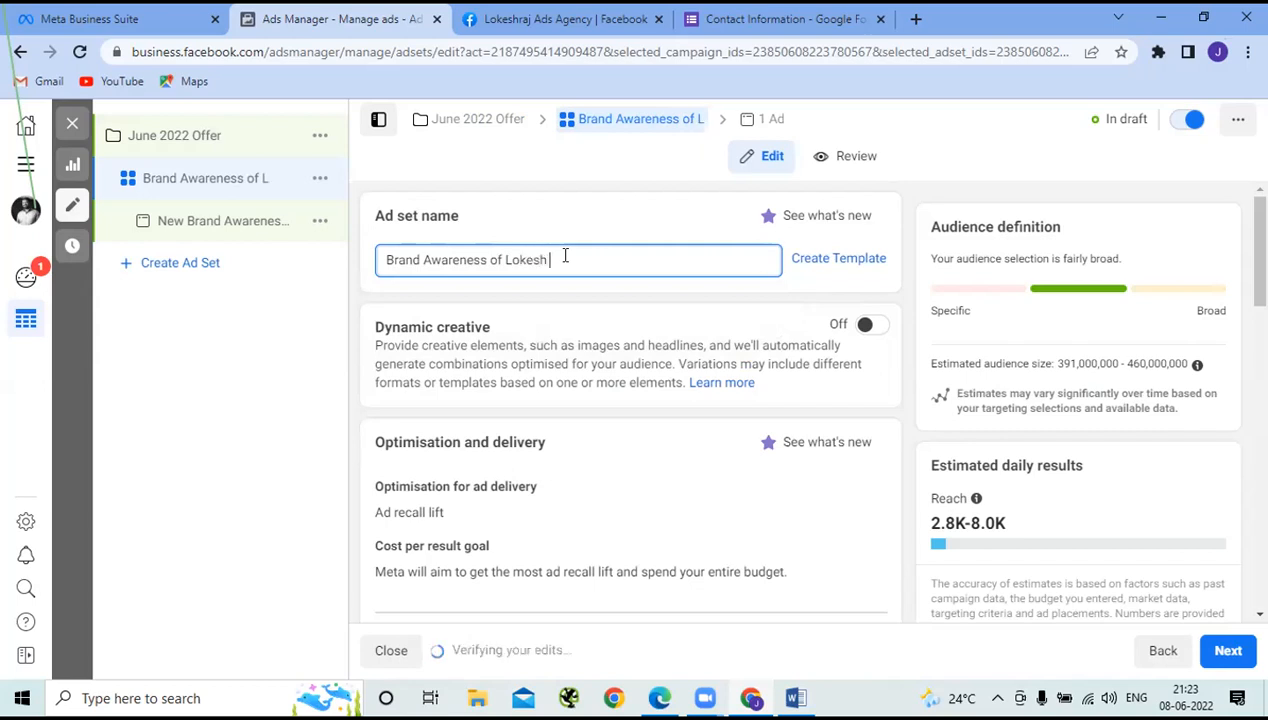
{"action": "type", "text": "Raj A"}
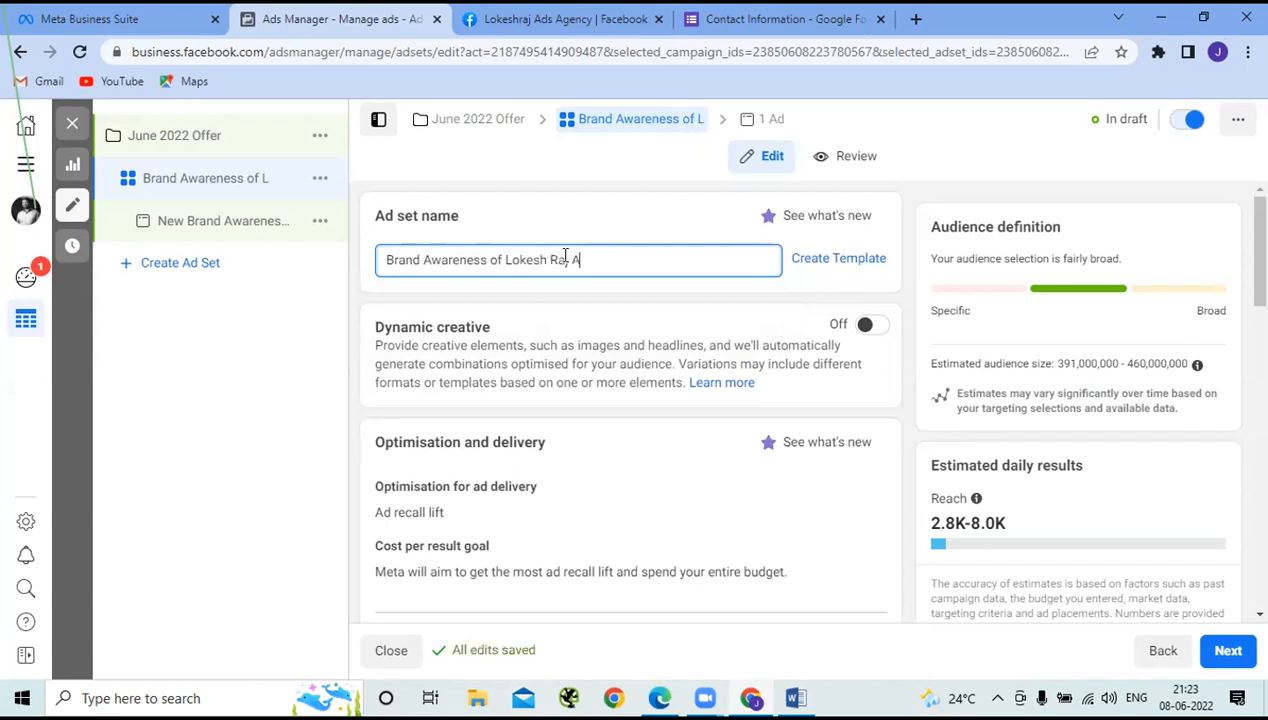
{"action": "type", "text": "ds Agency"}
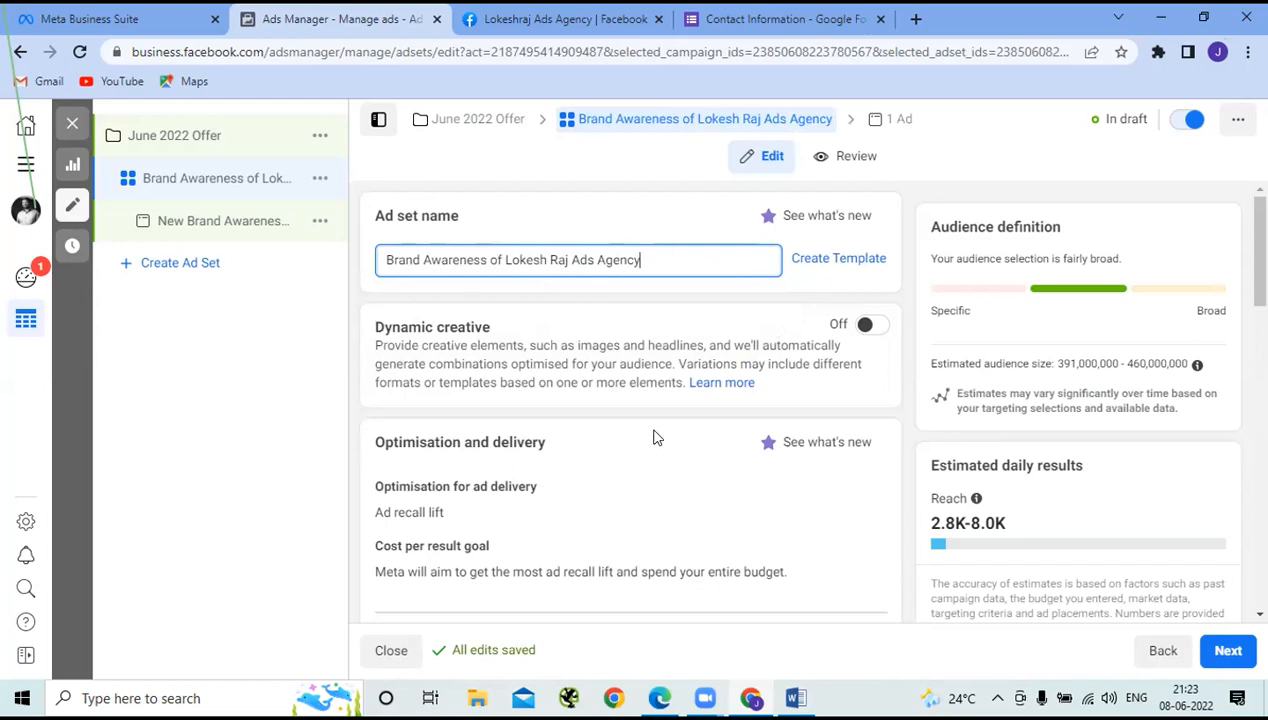
{"action": "scroll", "coordinate": [631, 472], "scroll_direction": "down", "scroll_amount": 3}
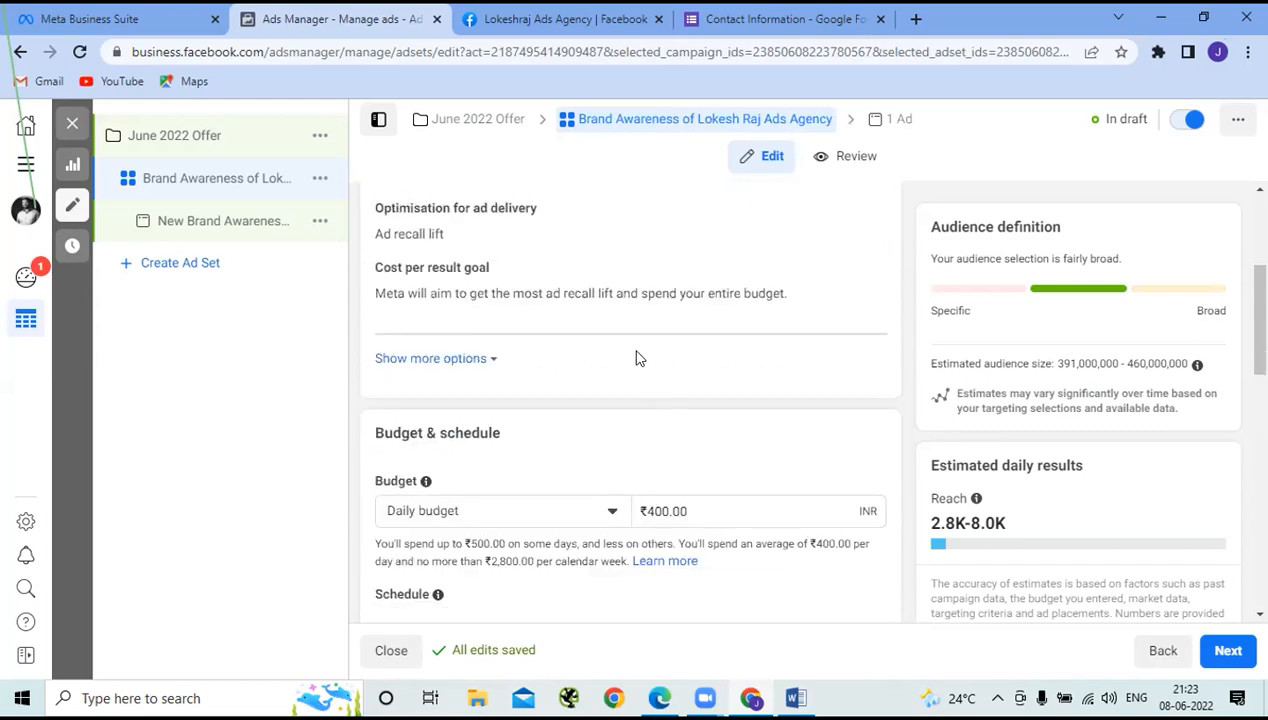
Step: Compare the daily and lifetime budget types, switch the ad set to a lifetime budget, and set it to ₹1,000
{"action": "scroll", "coordinate": [640, 358], "scroll_direction": "down", "scroll_amount": 3}
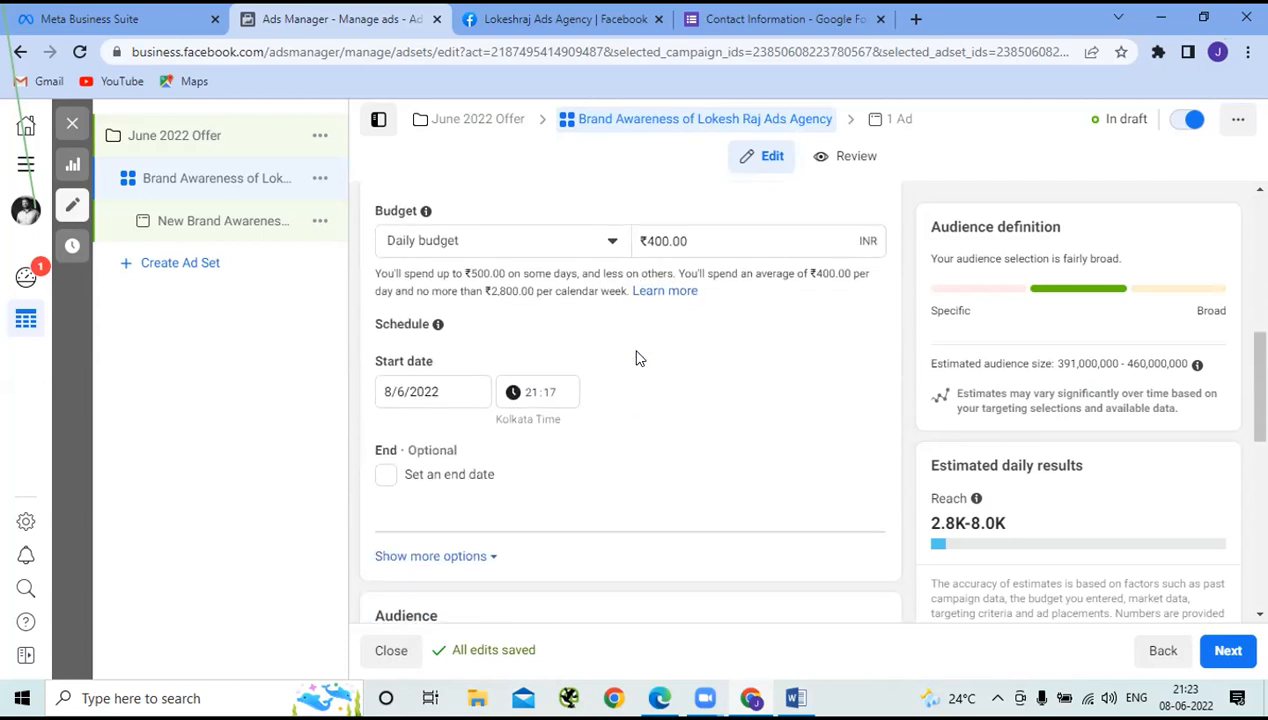
{"action": "scroll", "coordinate": [640, 358], "scroll_direction": "up", "scroll_amount": 1}
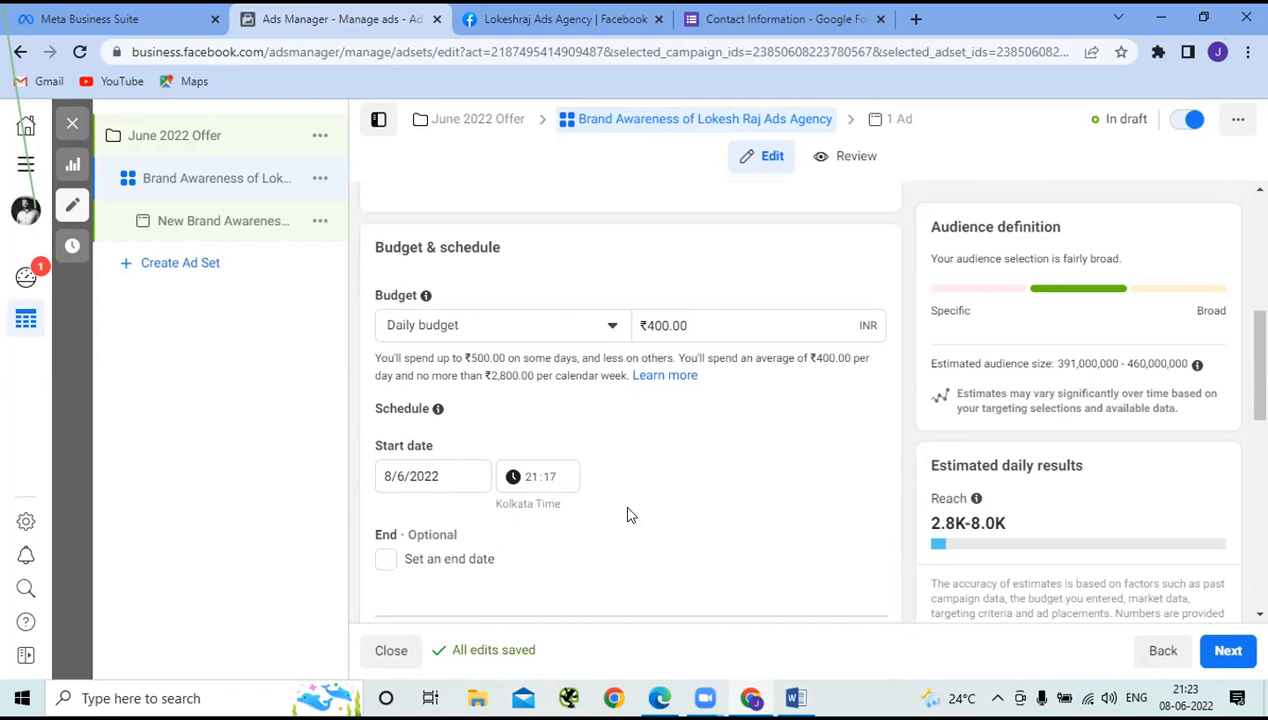
{"action": "left_click", "coordinate": [611, 330]}
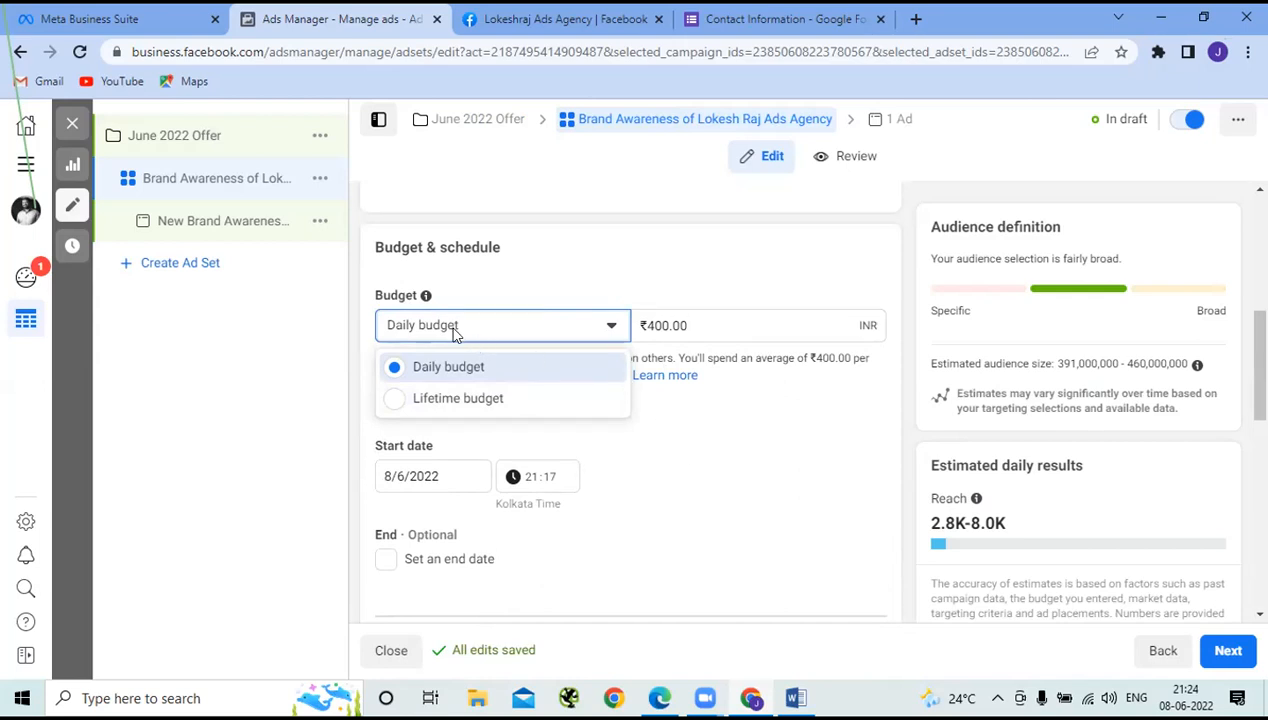
{"action": "left_click", "coordinate": [713, 464]}
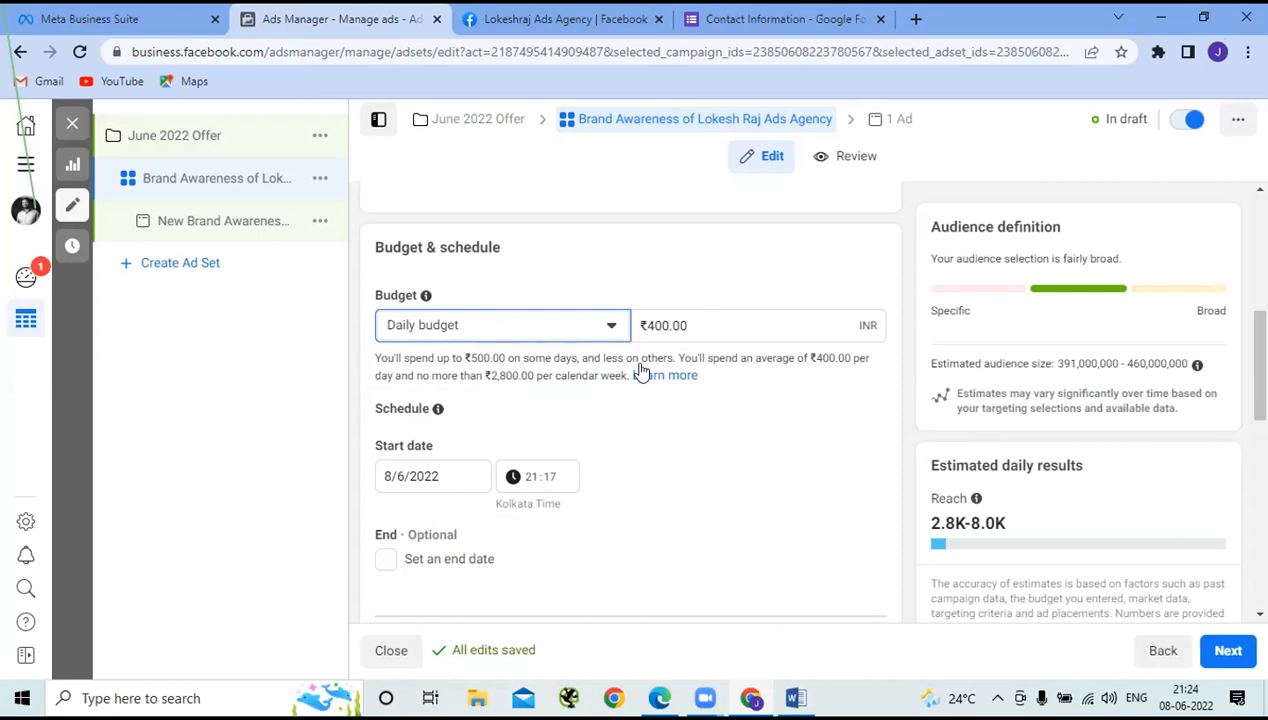
{"action": "left_click", "coordinate": [612, 328]}
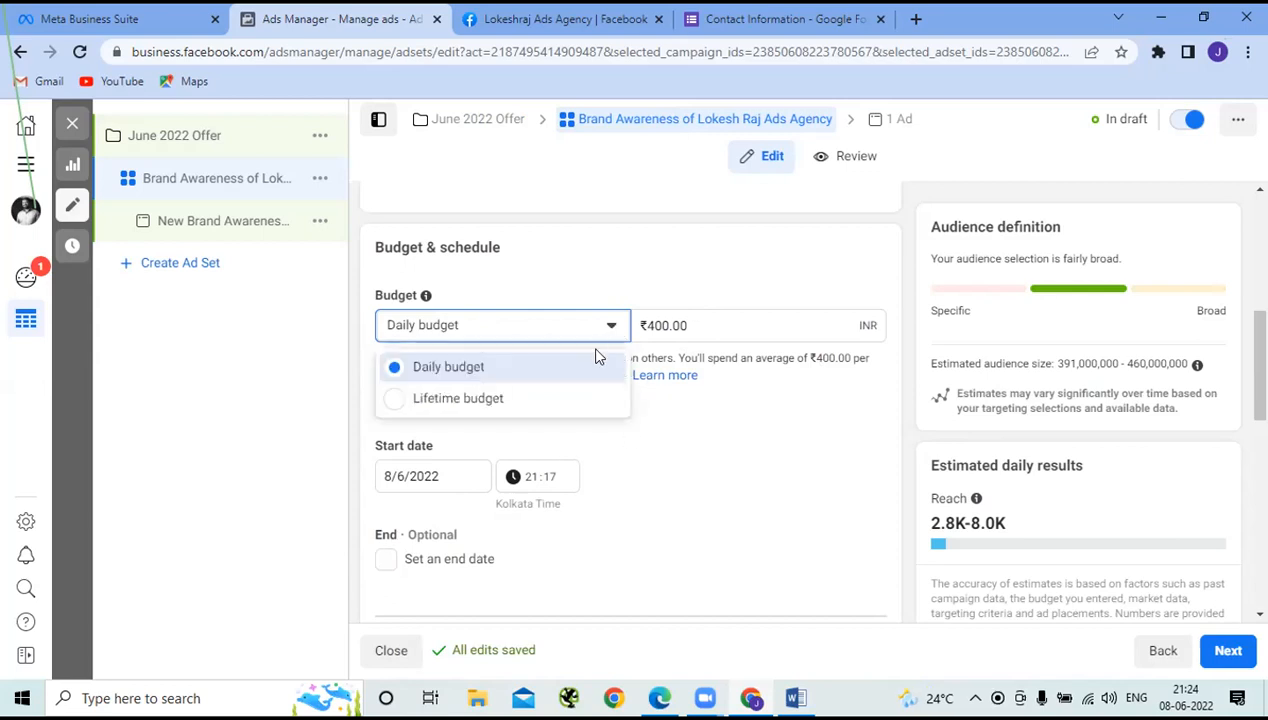
{"action": "left_click", "coordinate": [507, 408]}
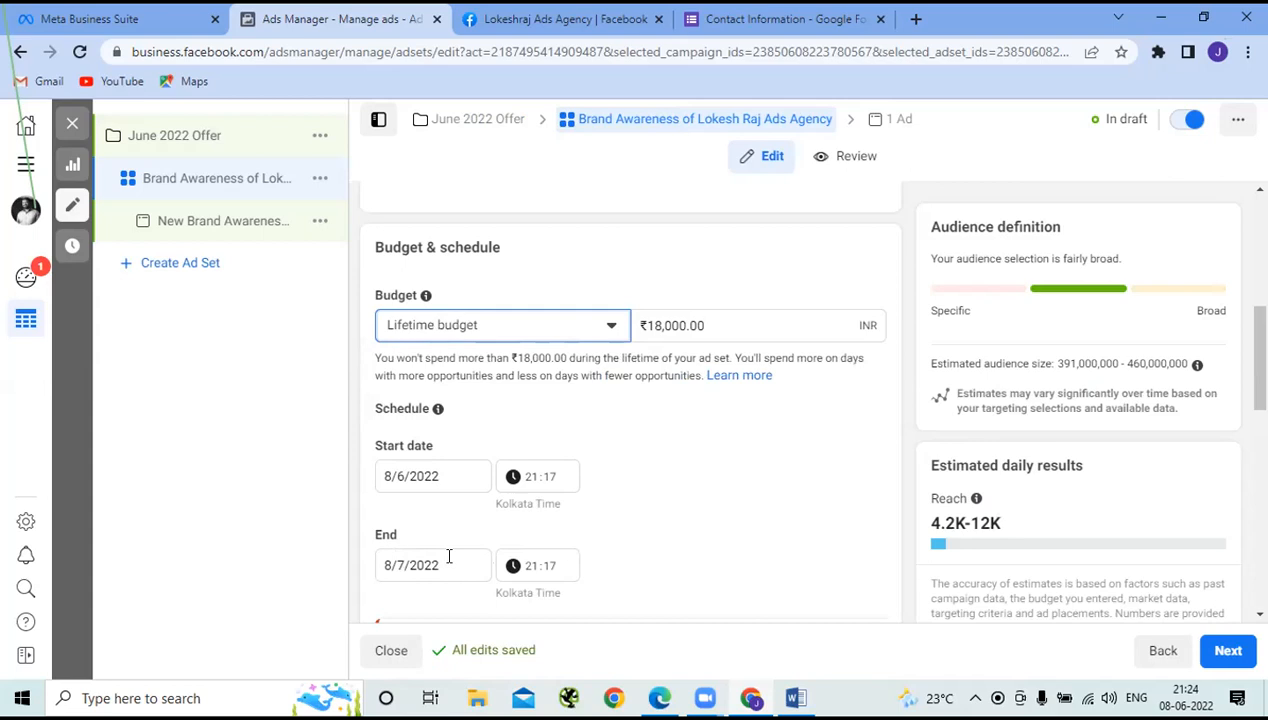
{"action": "left_click", "coordinate": [659, 327]}
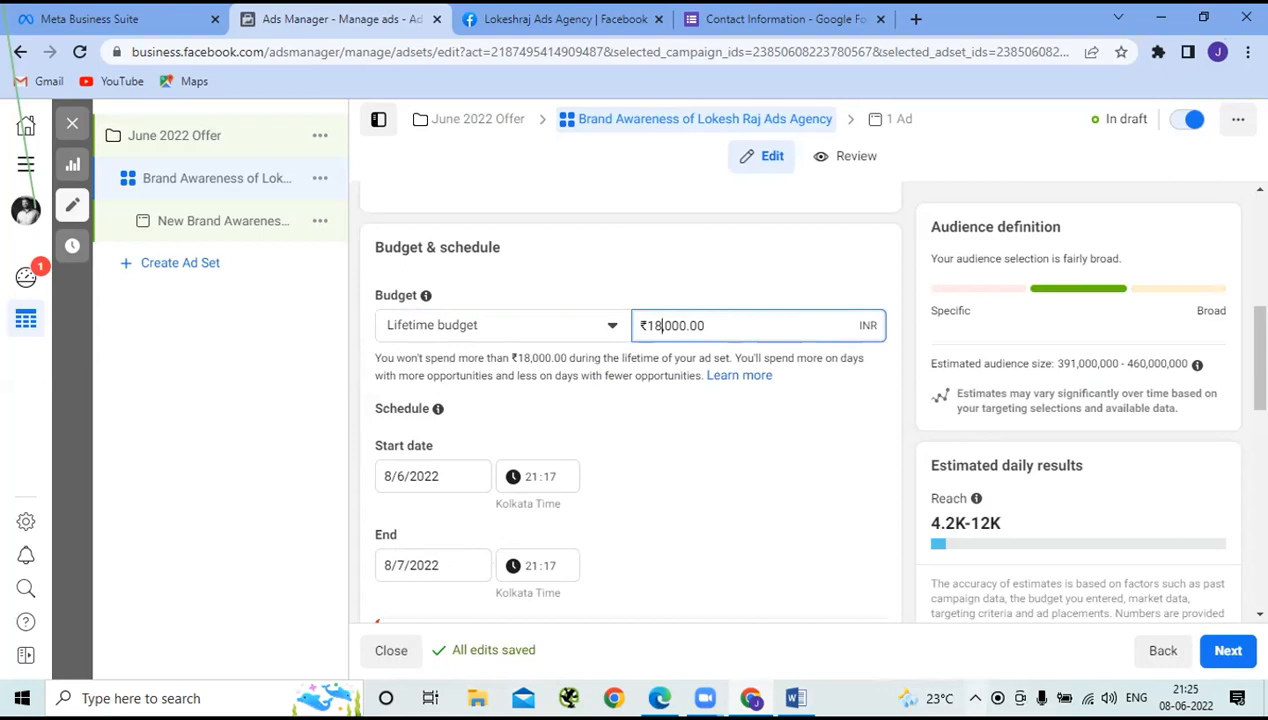
{"action": "key", "text": "BackSpace"}
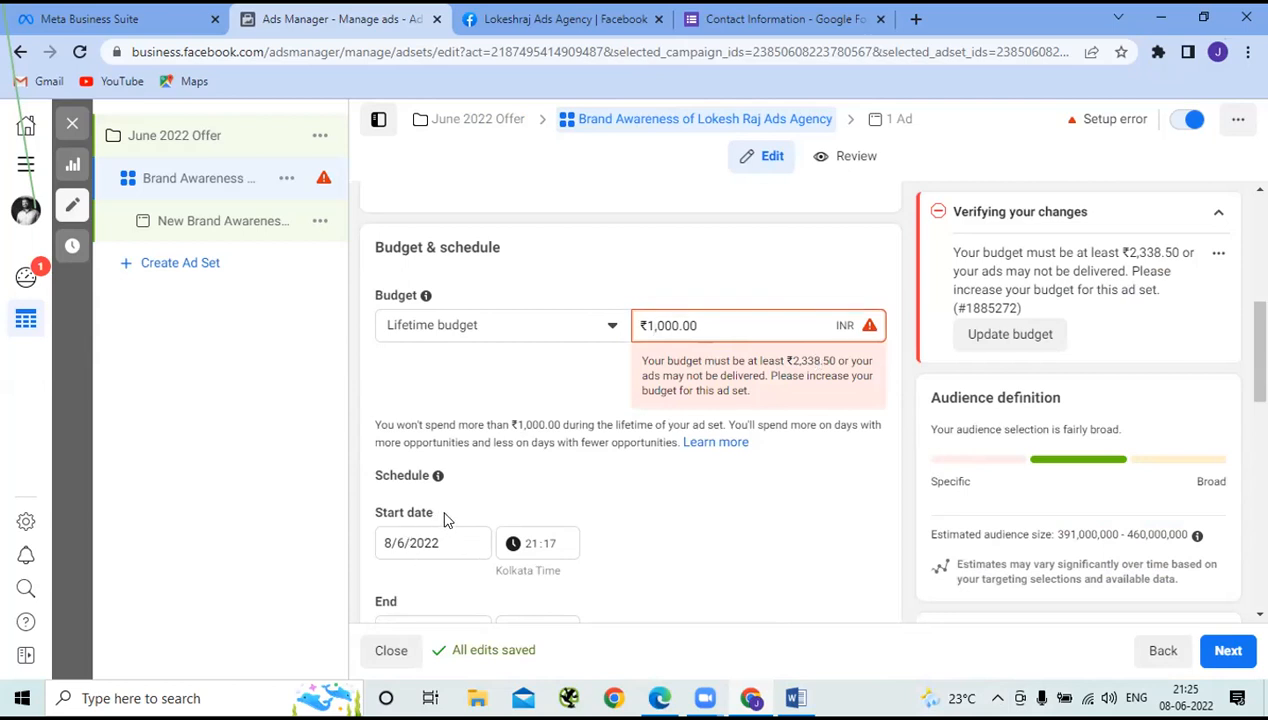
Step: Set the ad set's start date to 9/6/2022
{"action": "scroll", "coordinate": [456, 519], "scroll_direction": "down", "scroll_amount": 1}
{"action": "scroll", "coordinate": [456, 519], "scroll_direction": "down", "scroll_amount": 1}
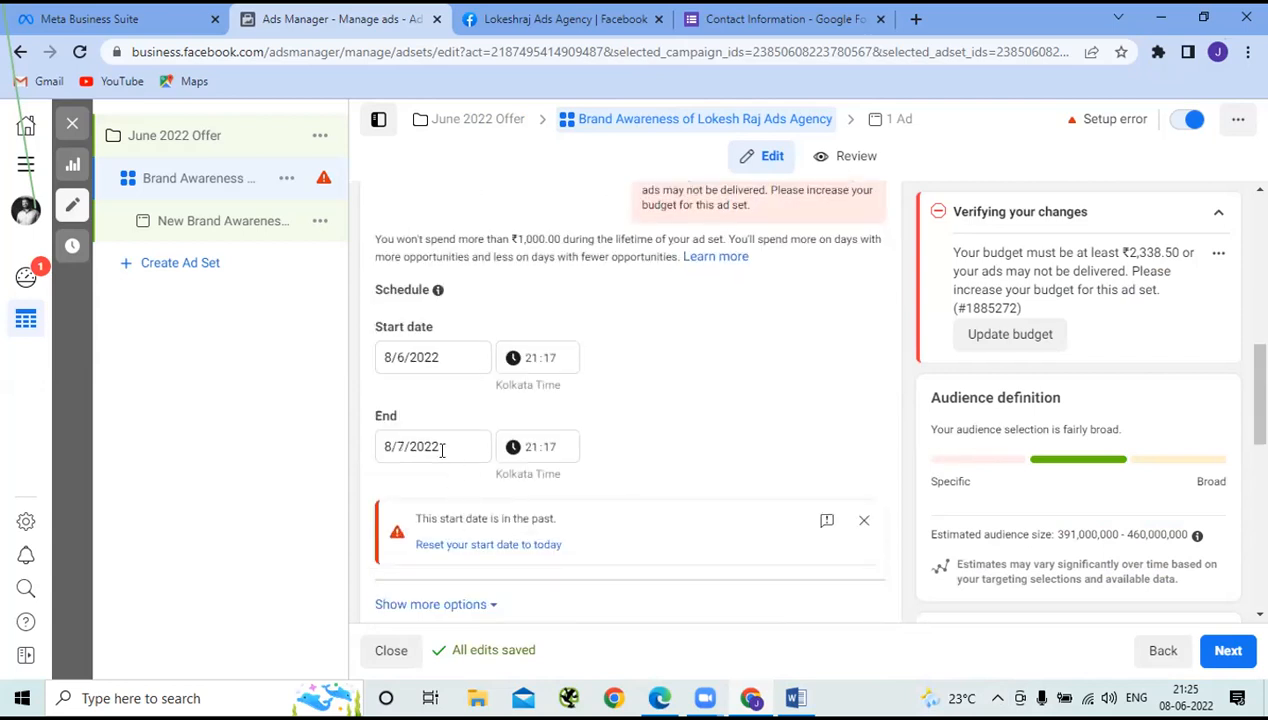
{"action": "left_click", "coordinate": [395, 357]}
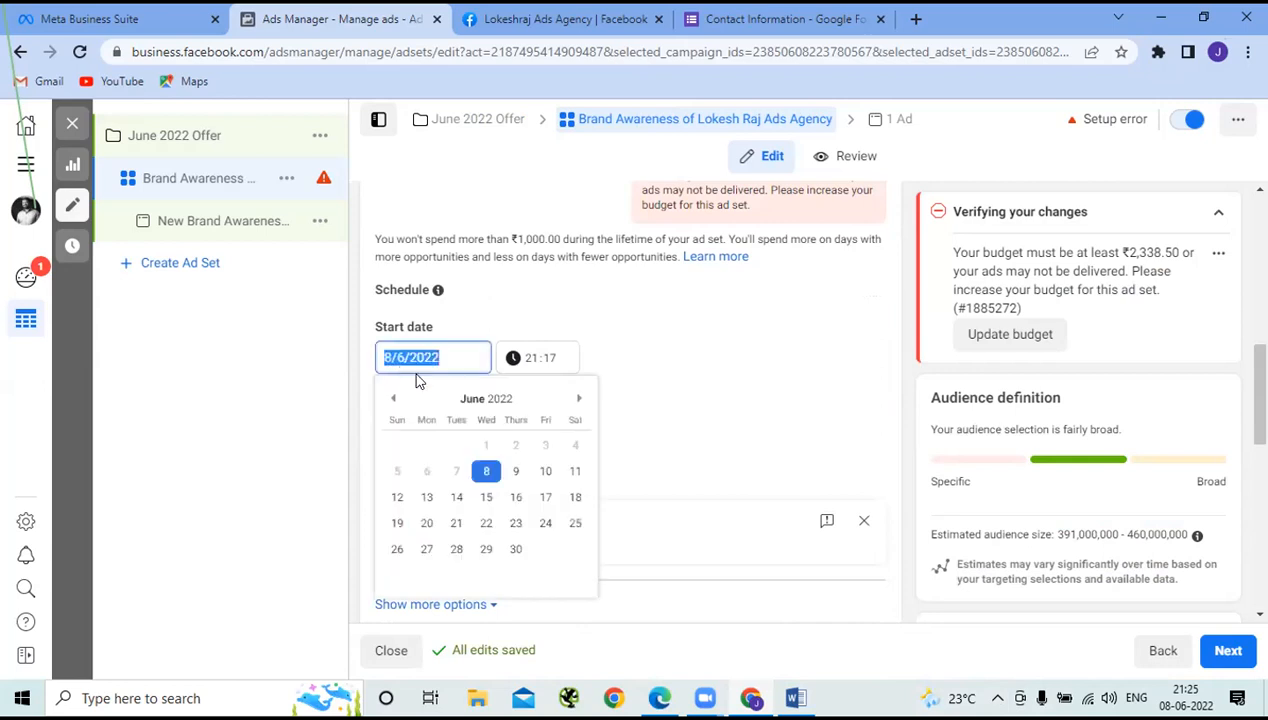
{"action": "left_click", "coordinate": [516, 471]}
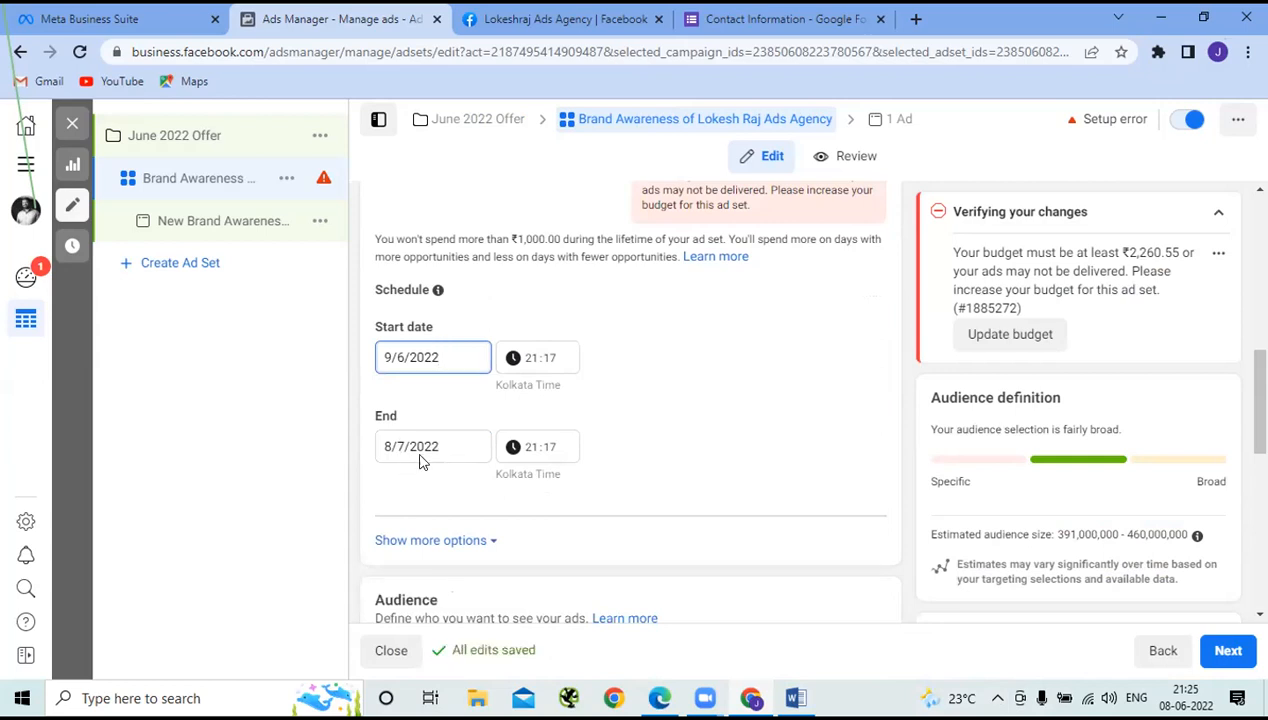
Step: Set the ad set's lifetime budget to ₹3,000
{"action": "scroll", "coordinate": [622, 446], "scroll_direction": "up", "scroll_amount": 2}
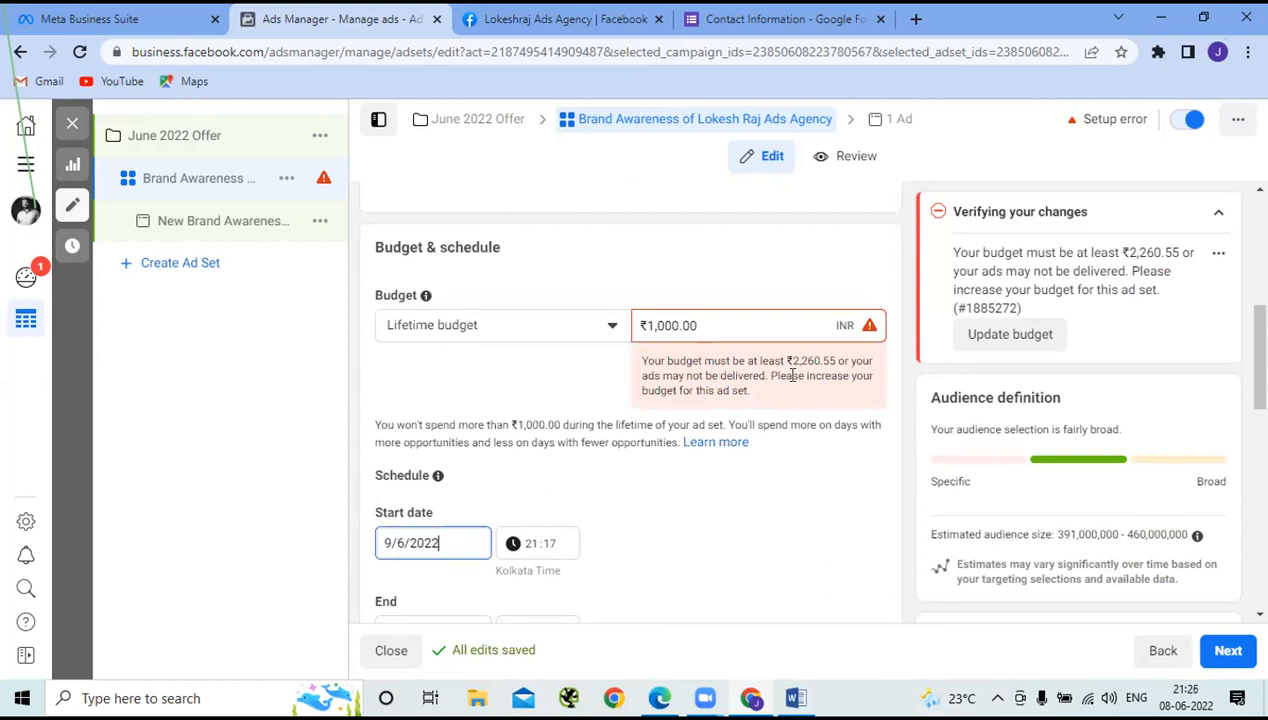
{"action": "left_click", "coordinate": [647, 325]}
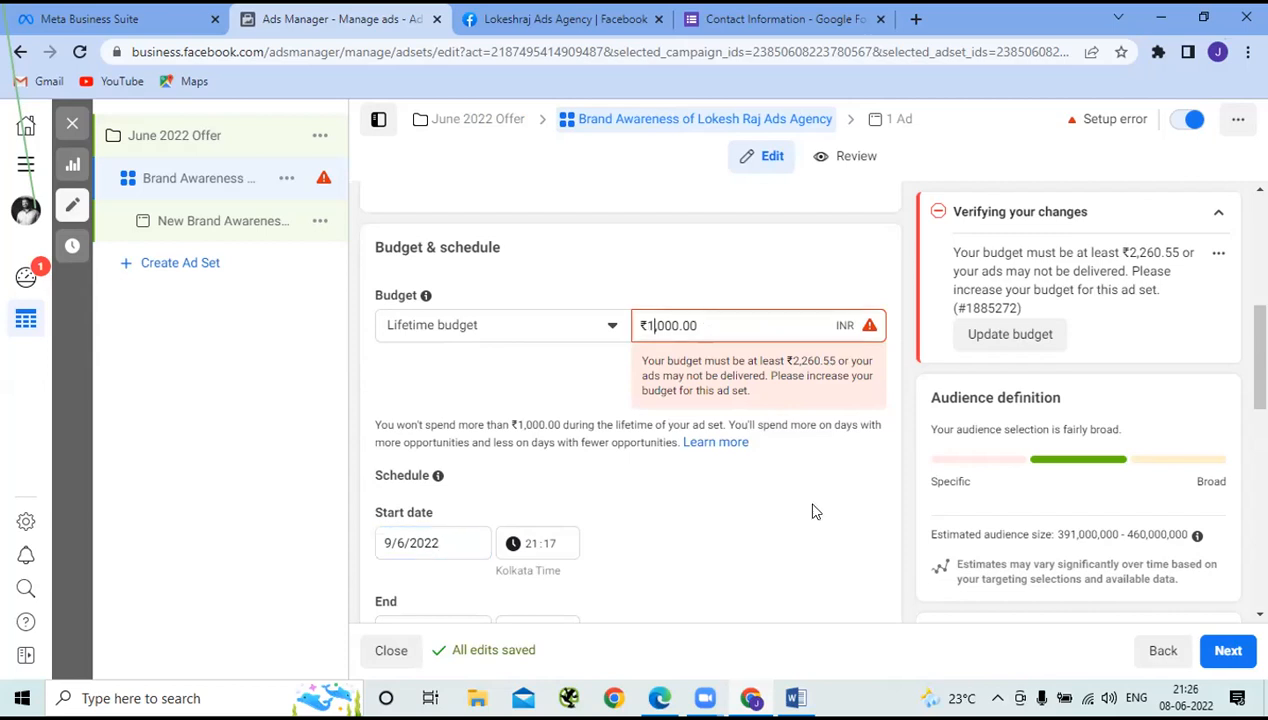
{"action": "key", "text": "BackSpace"}
{"action": "type", "text": "3"}
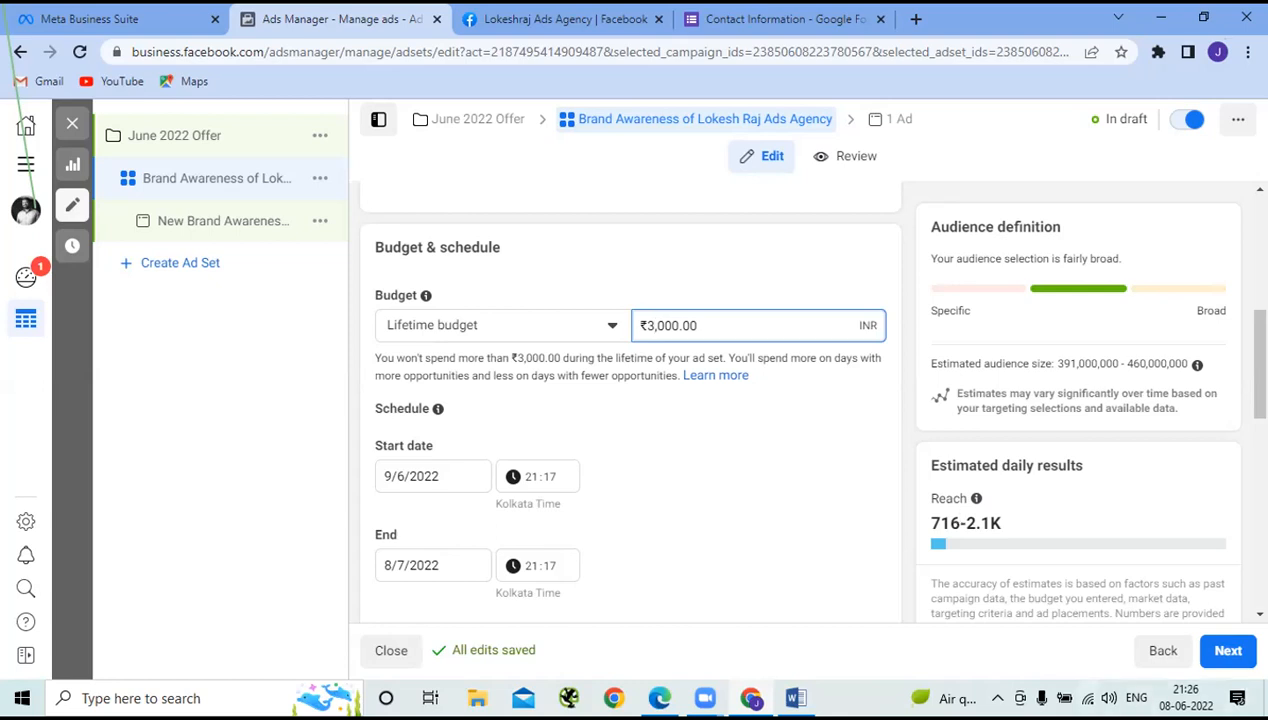
Step: Connect the computer's Wi-Fi adapter to the NICT Spectra network and check the network used by Wi-Fi 3
{"action": "left_click", "coordinate": [1090, 697]}
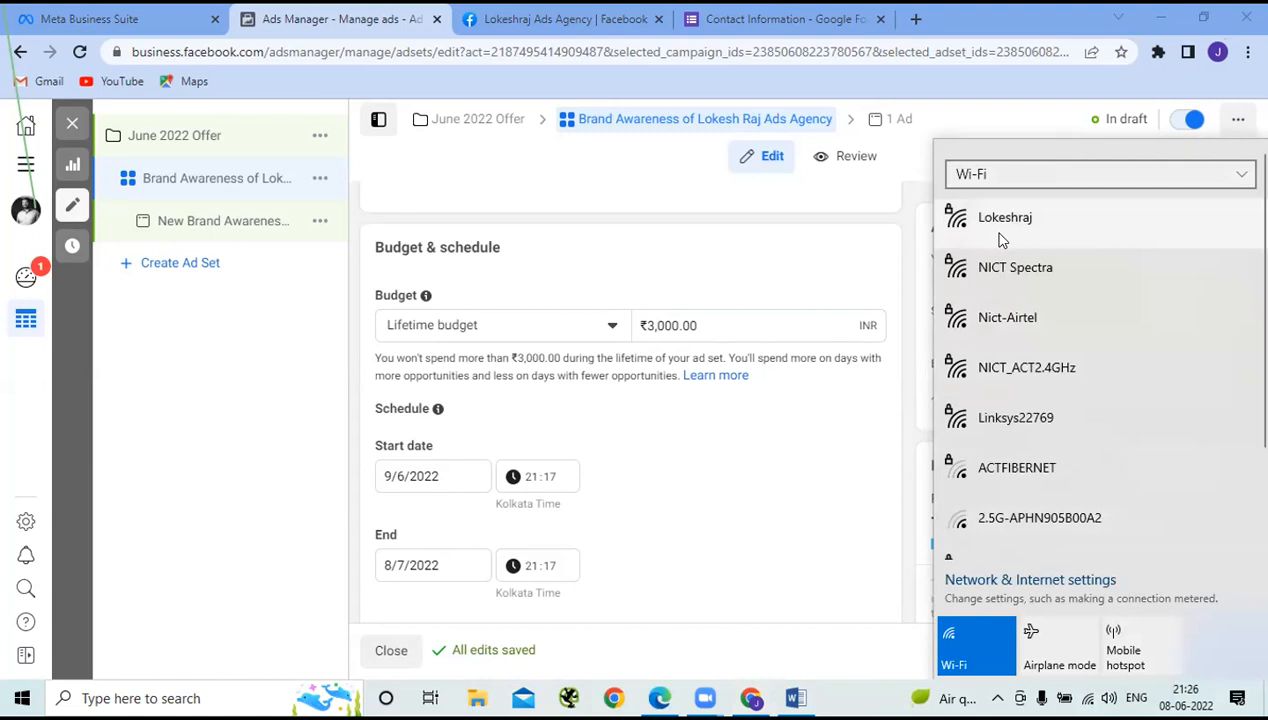
{"action": "left_click", "coordinate": [1006, 268]}
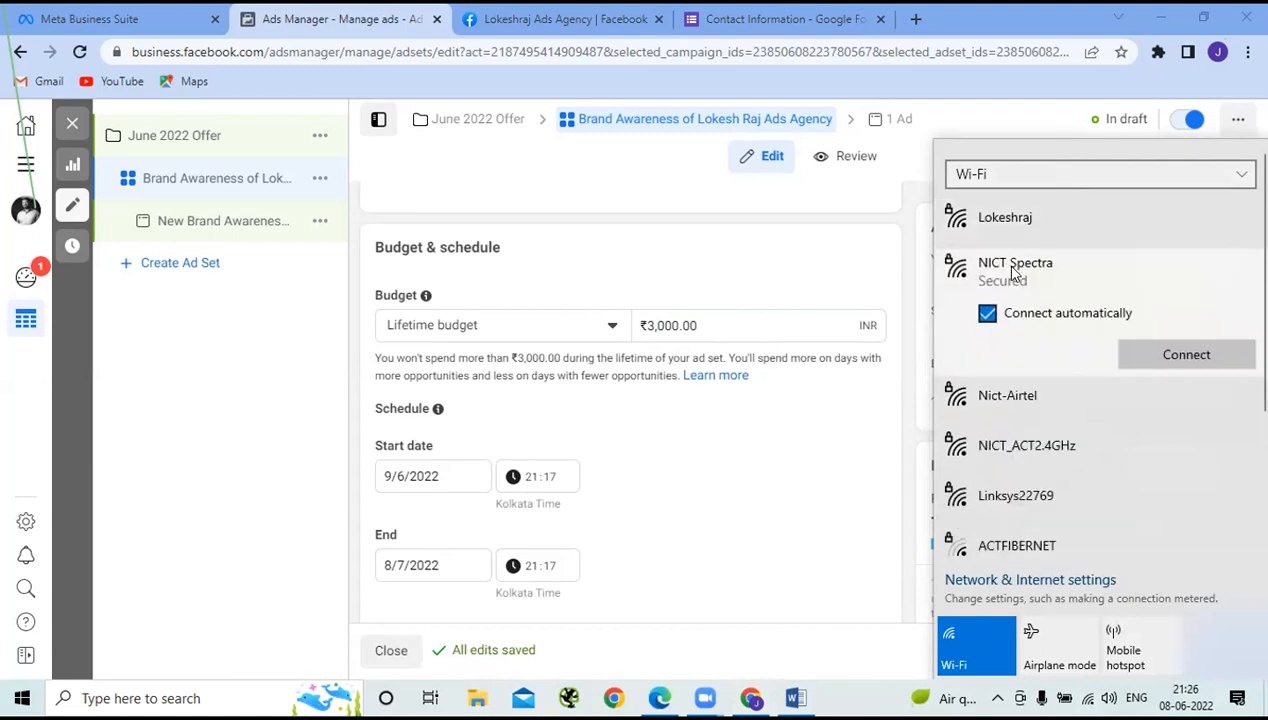
{"action": "left_click", "coordinate": [1186, 354]}
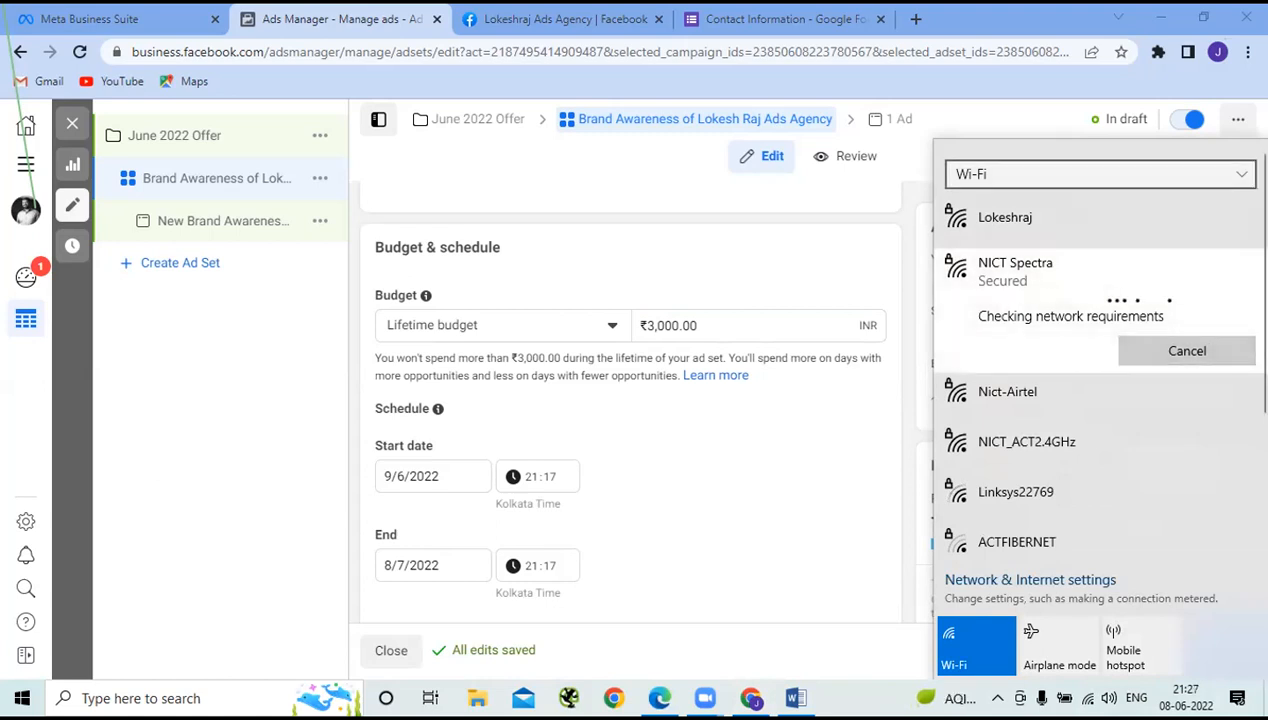
{"action": "left_click", "coordinate": [1168, 175]}
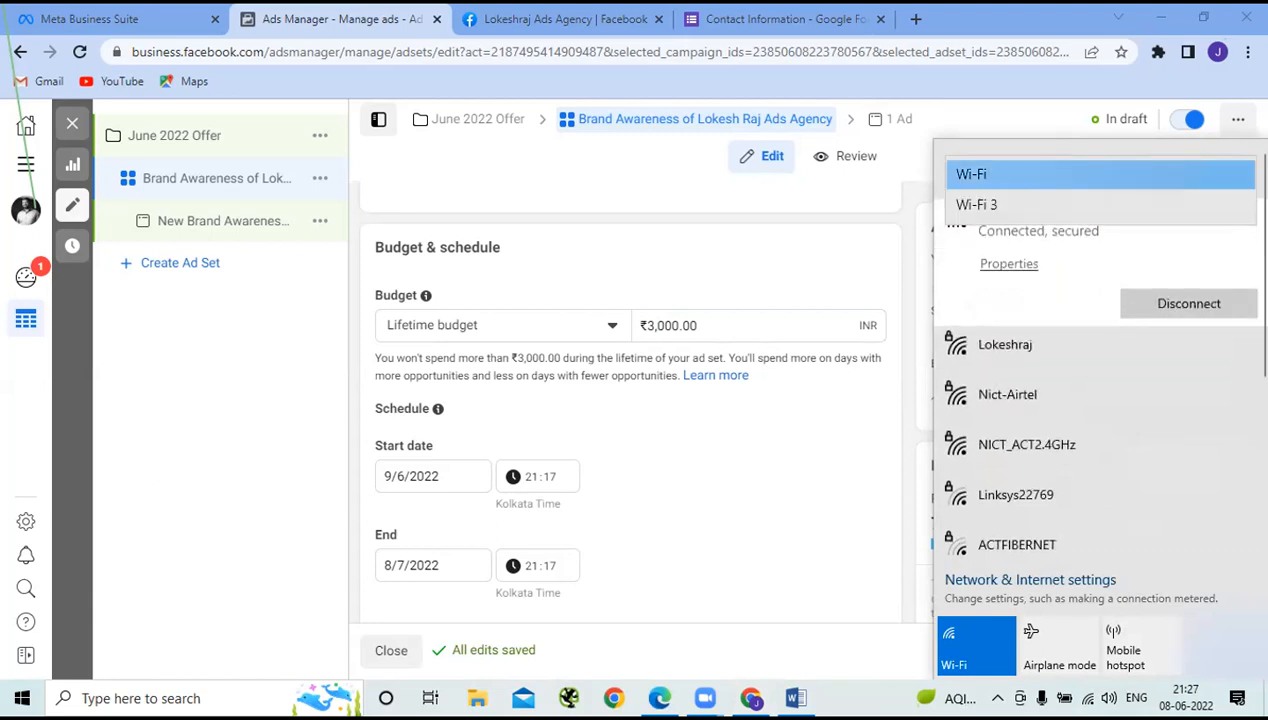
{"action": "left_click", "coordinate": [1040, 206]}
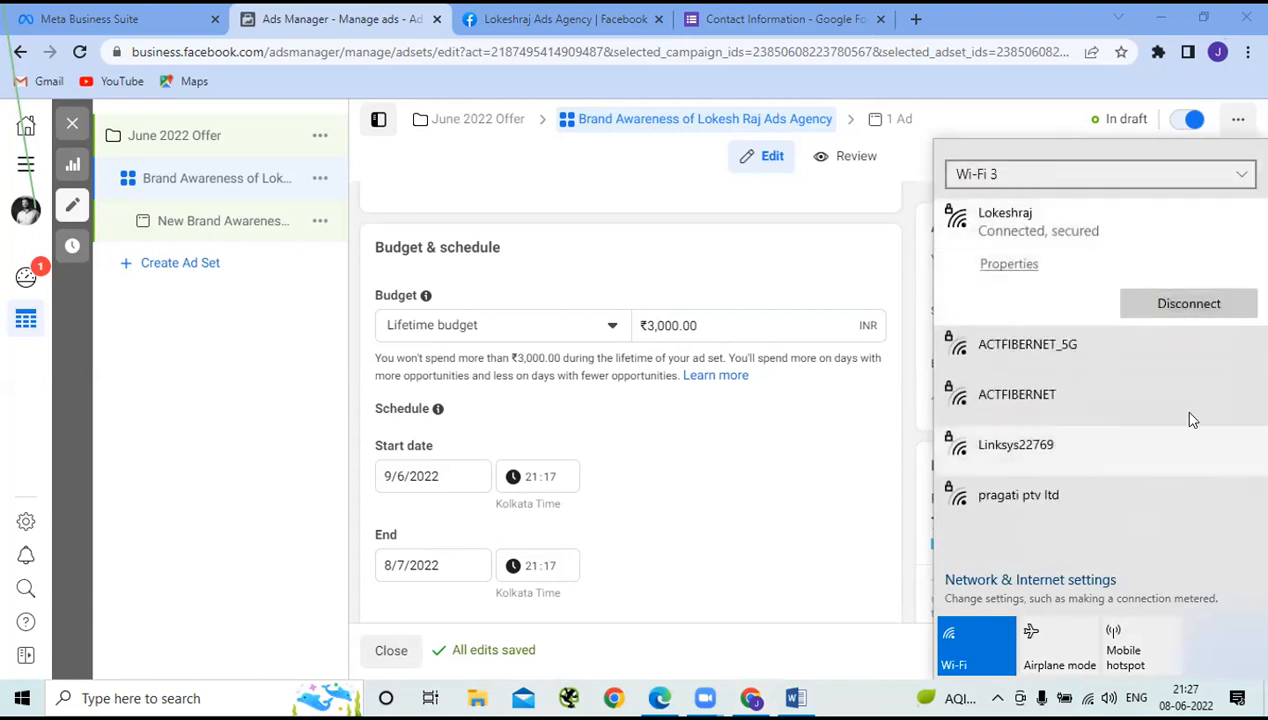
{"action": "left_click", "coordinate": [1005, 185]}
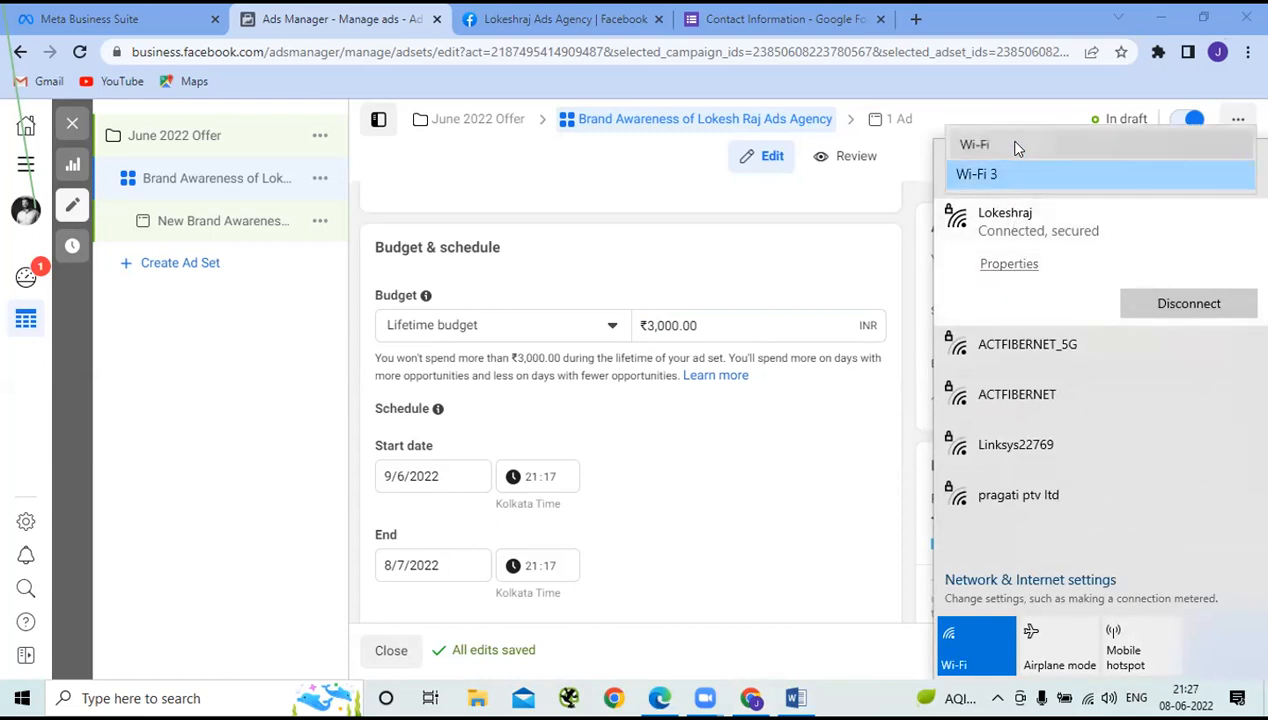
{"action": "left_click", "coordinate": [1015, 148]}
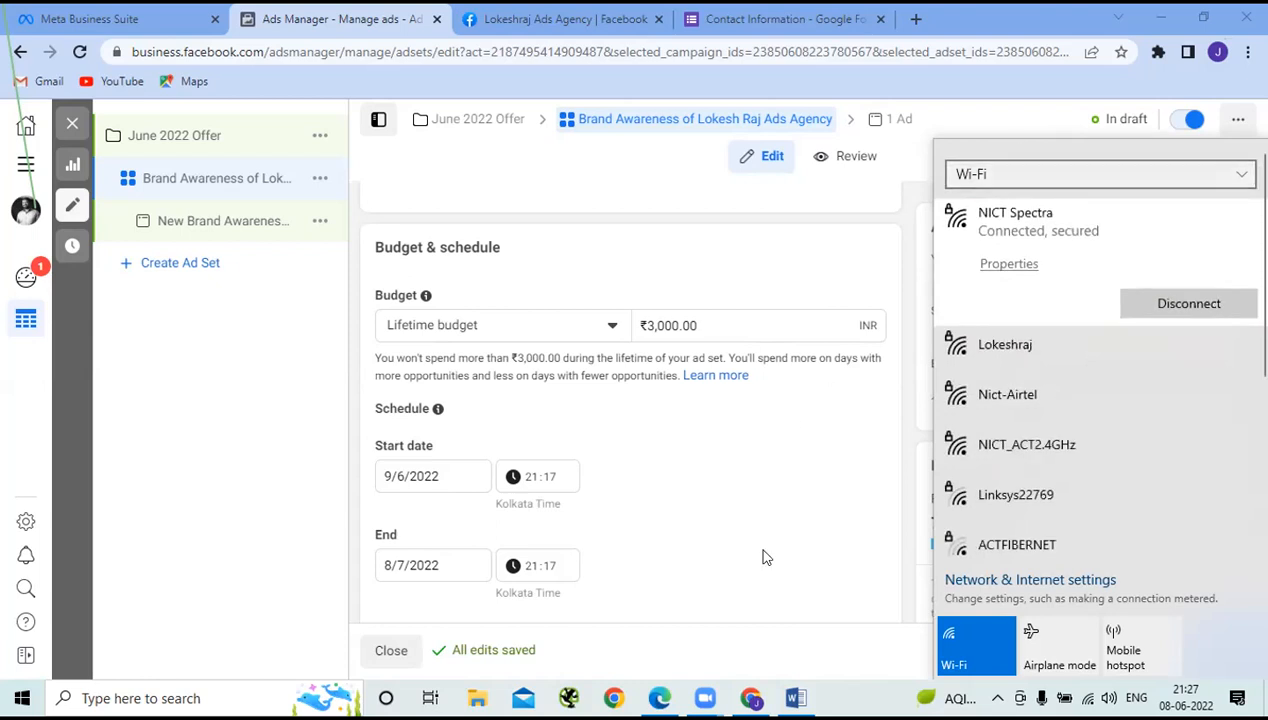
{"action": "left_click", "coordinate": [870, 520]}
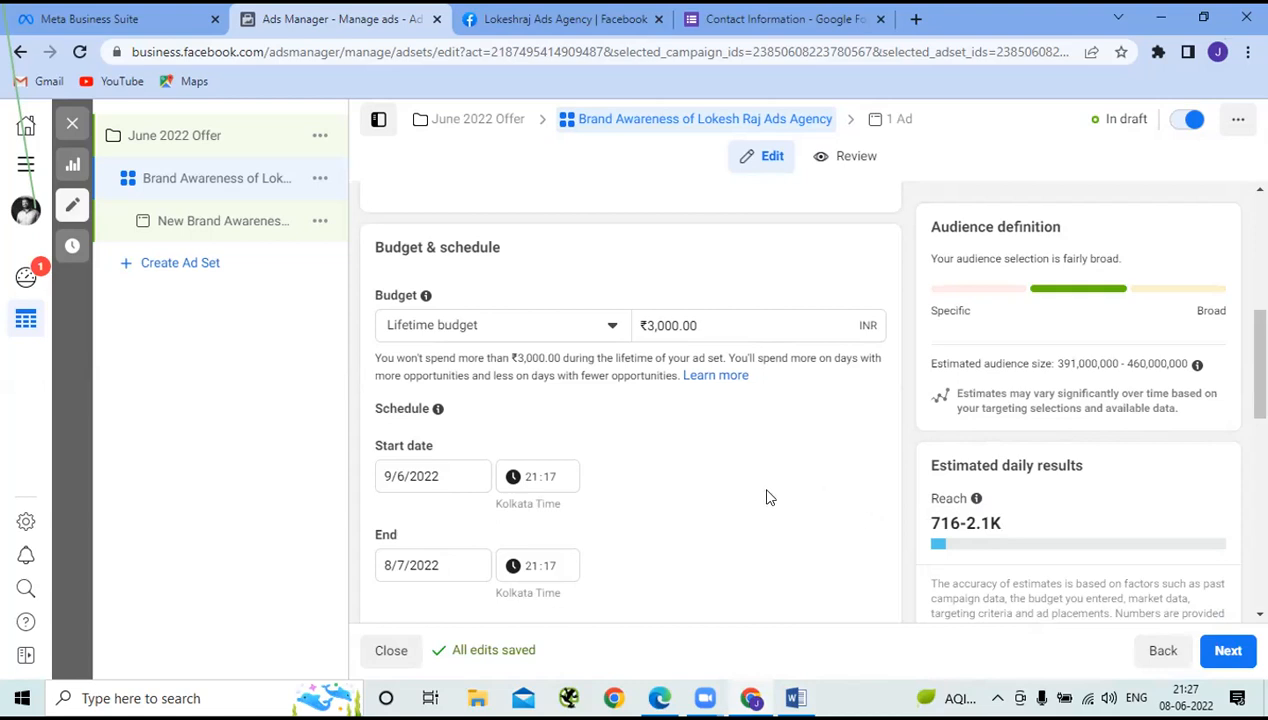
Step: Disconnect the Wi-Fi 3 adapter from the Lokeshraj network and check the connection of the Wi-Fi adapter
{"action": "left_click", "coordinate": [1088, 698]}
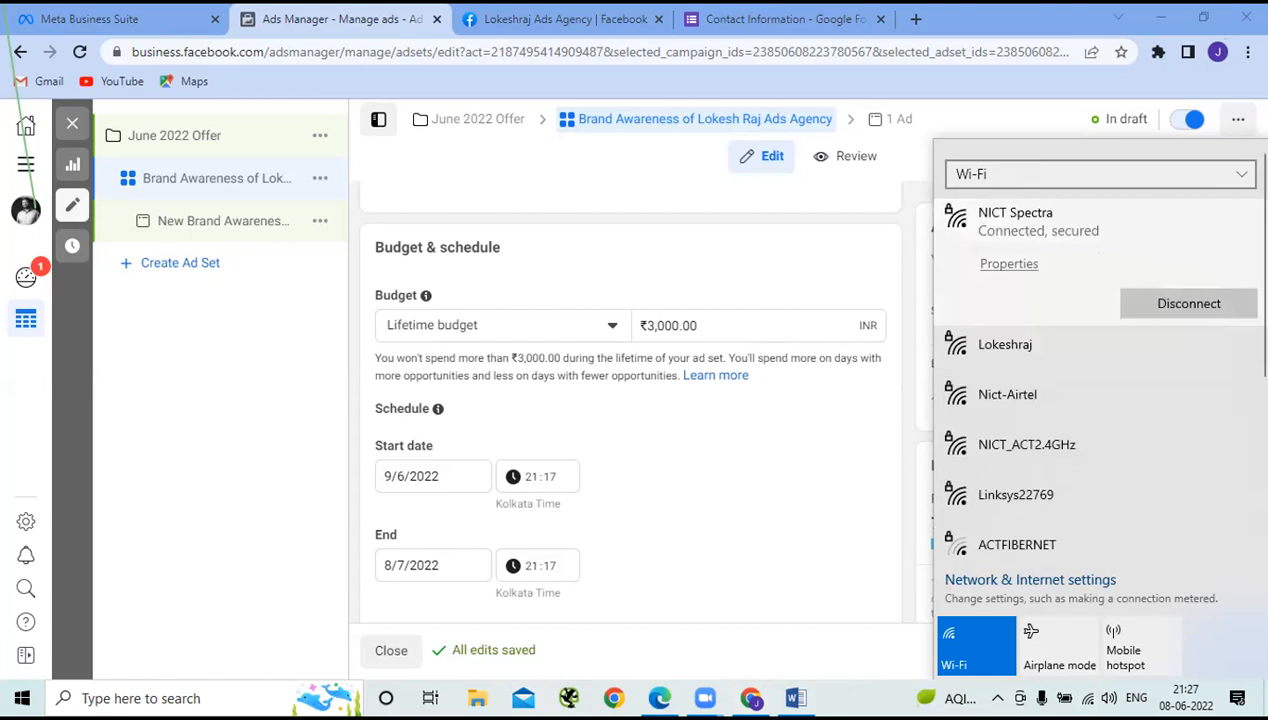
{"action": "left_click", "coordinate": [1030, 176]}
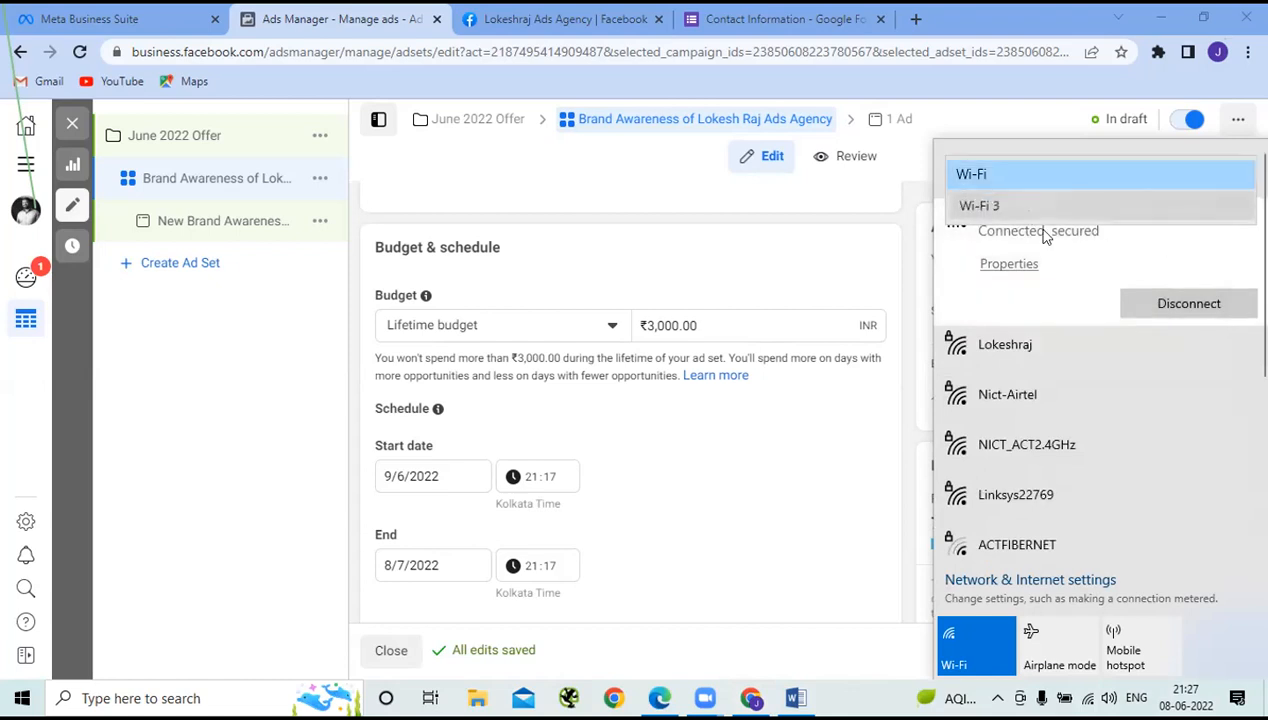
{"action": "left_click", "coordinate": [1030, 206]}
{"action": "left_click", "coordinate": [1153, 304]}
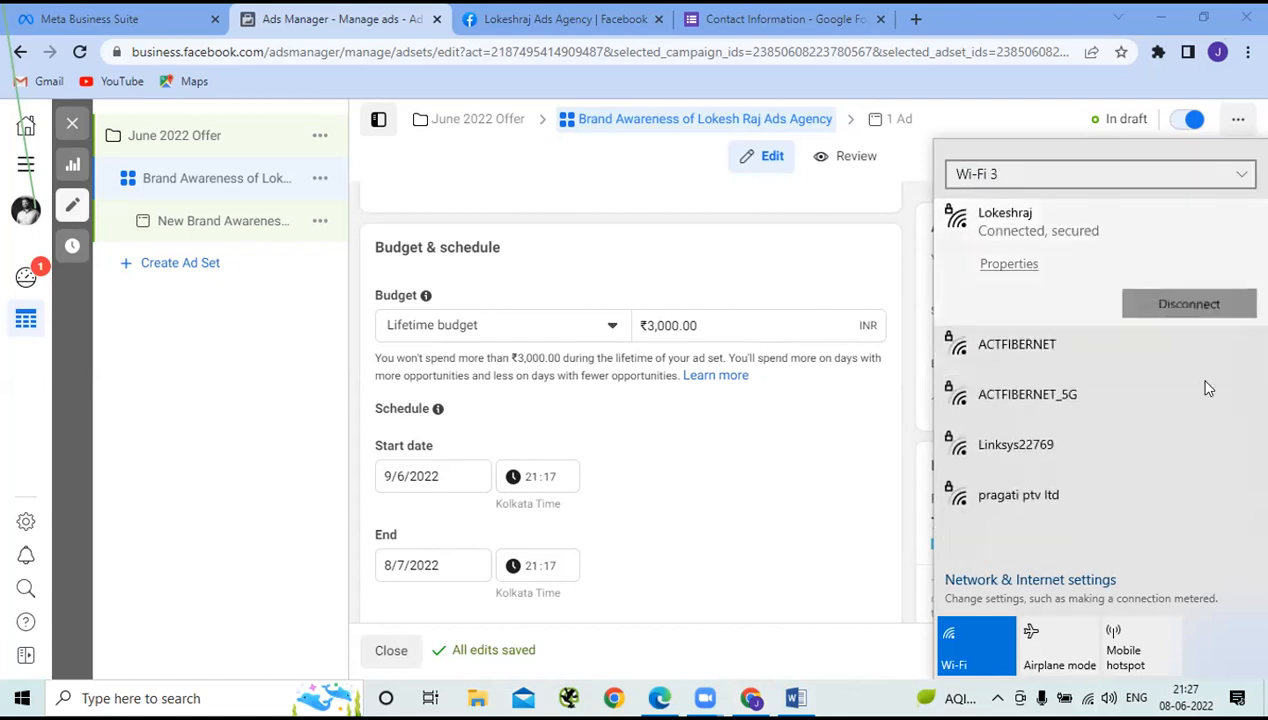
{"action": "left_click", "coordinate": [1040, 175]}
{"action": "left_click", "coordinate": [990, 144]}
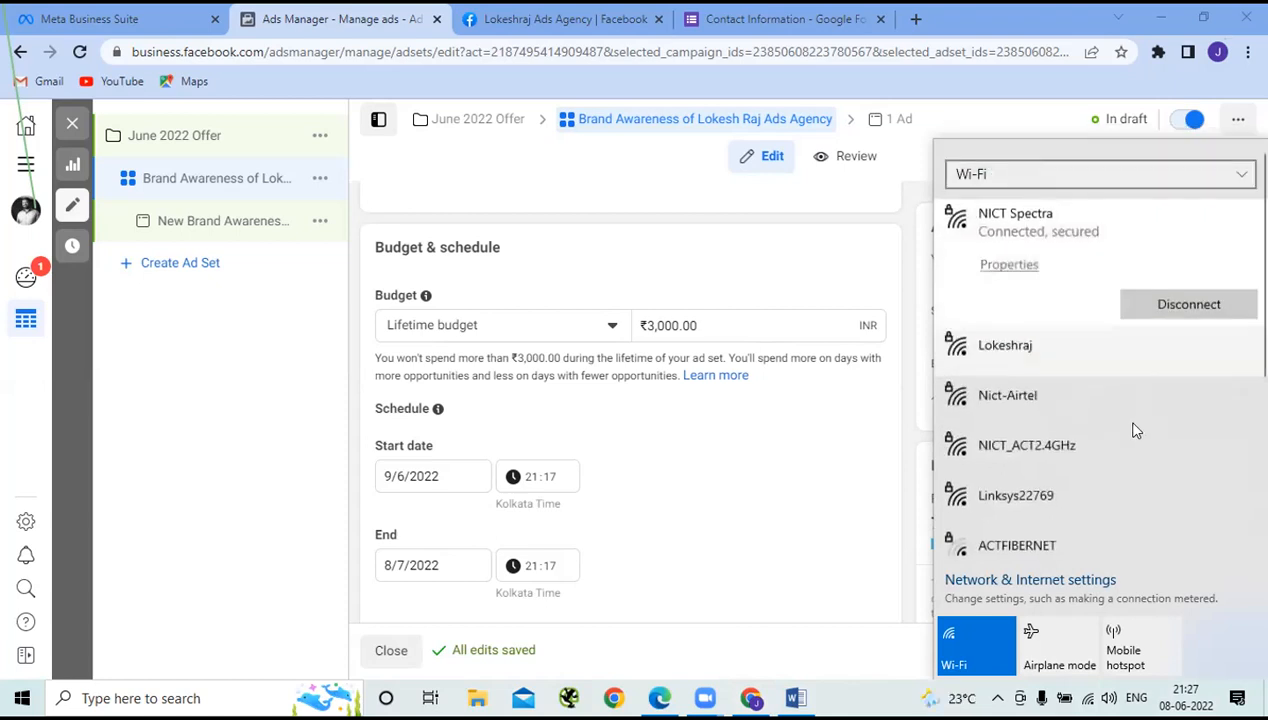
{"action": "left_click", "coordinate": [866, 471]}
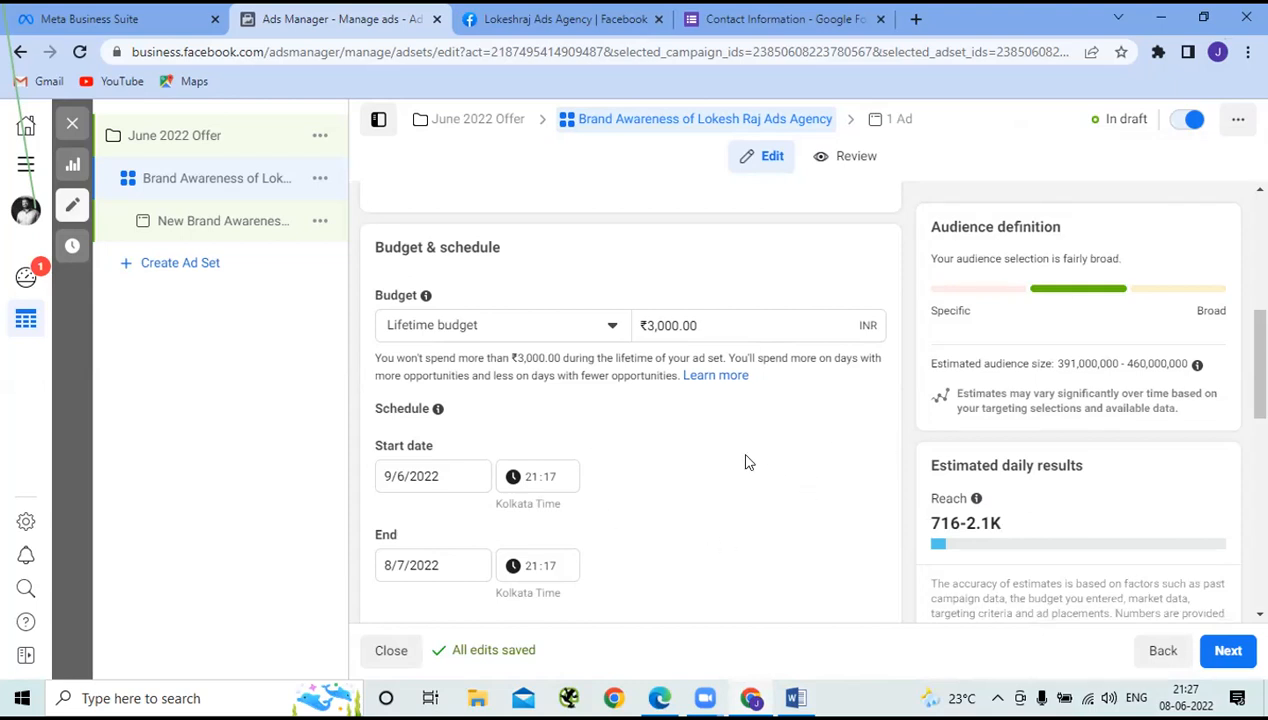
Step: Review the ad set's name, optimisation, budget and schedule settings, and examine the estimated daily reach range
{"action": "scroll", "coordinate": [745, 462], "scroll_direction": "up", "scroll_amount": 5}
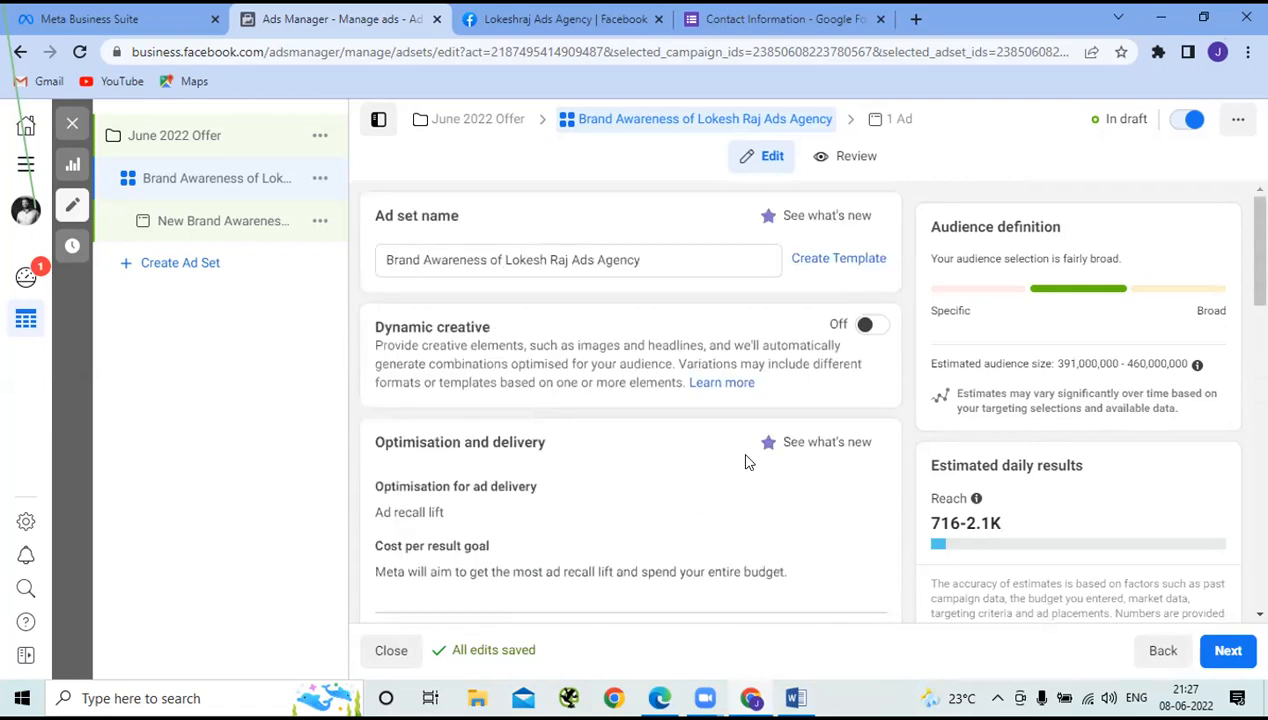
{"action": "scroll", "coordinate": [745, 462], "scroll_direction": "down", "scroll_amount": 3}
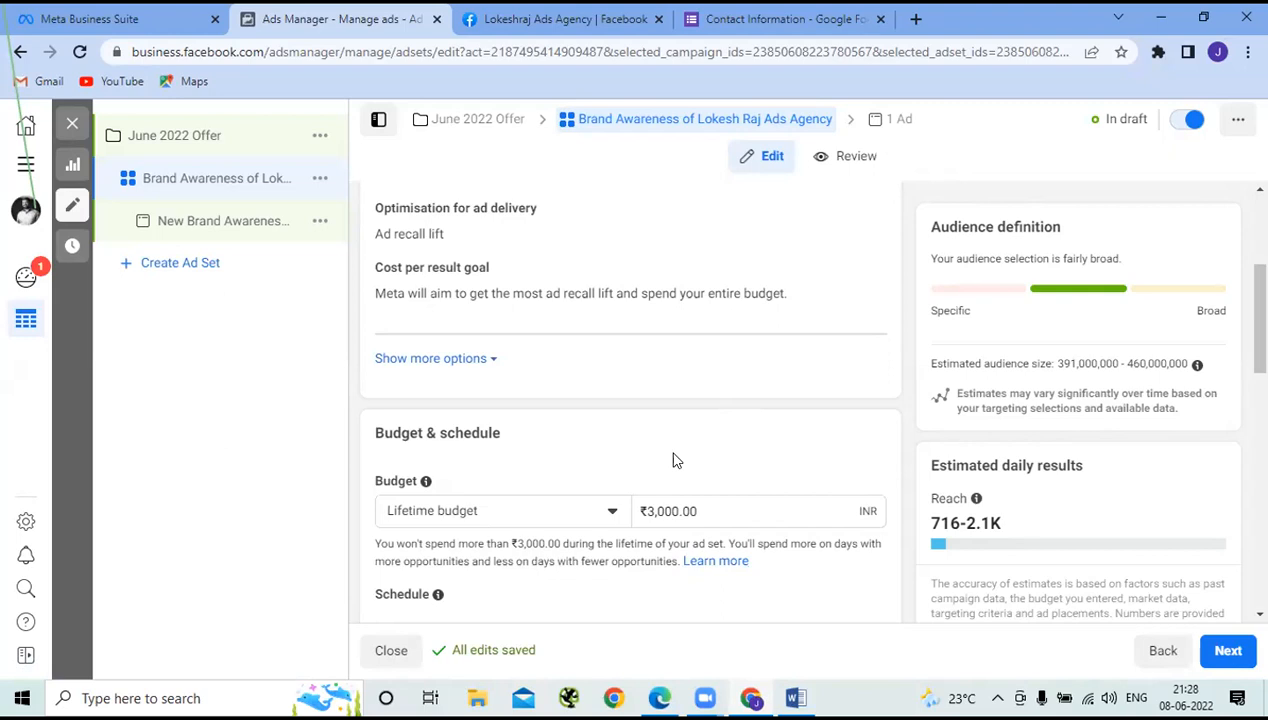
{"action": "scroll", "coordinate": [634, 467], "scroll_direction": "down", "scroll_amount": 3}
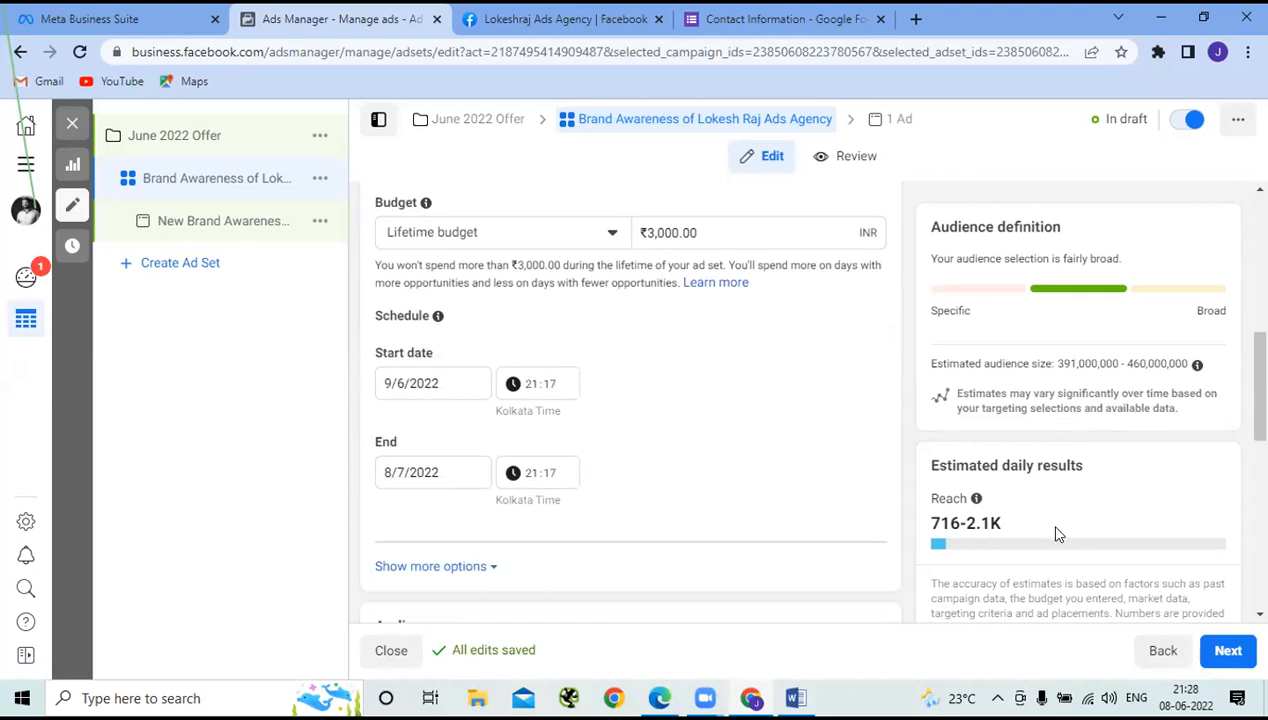
{"action": "left_click_drag", "start_coordinate": [960, 518], "coordinate": [928, 523]}
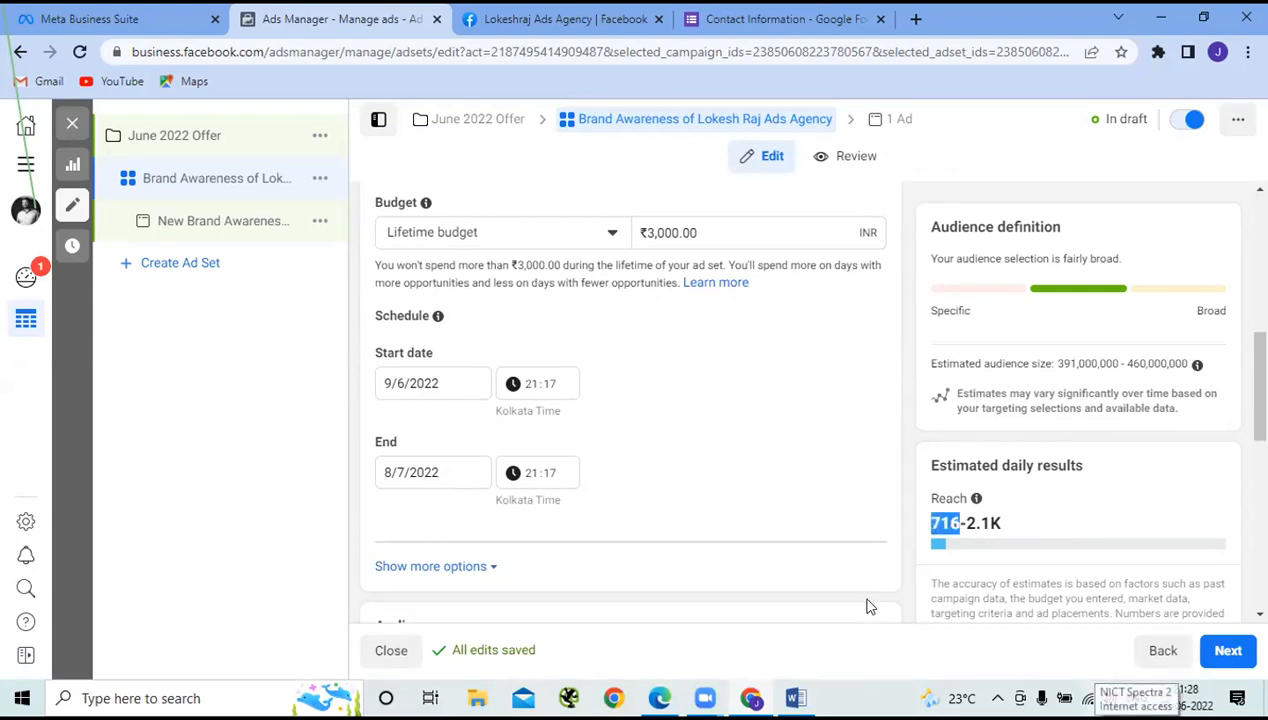
{"action": "left_click", "coordinate": [966, 521]}
{"action": "left_click_drag", "start_coordinate": [968, 521], "coordinate": [1003, 522]}
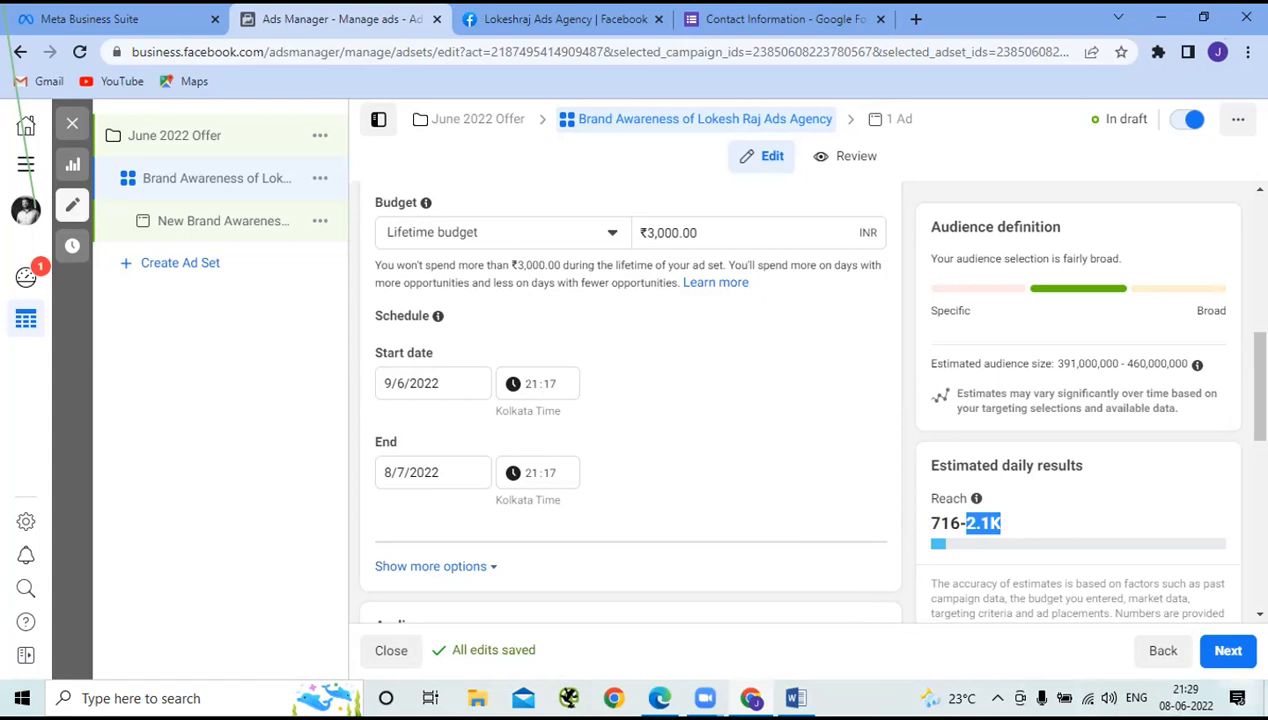
Step: Show the additional schedule options and set the ad set to run ads on a schedule
{"action": "scroll", "coordinate": [620, 492], "scroll_direction": "down", "scroll_amount": 2}
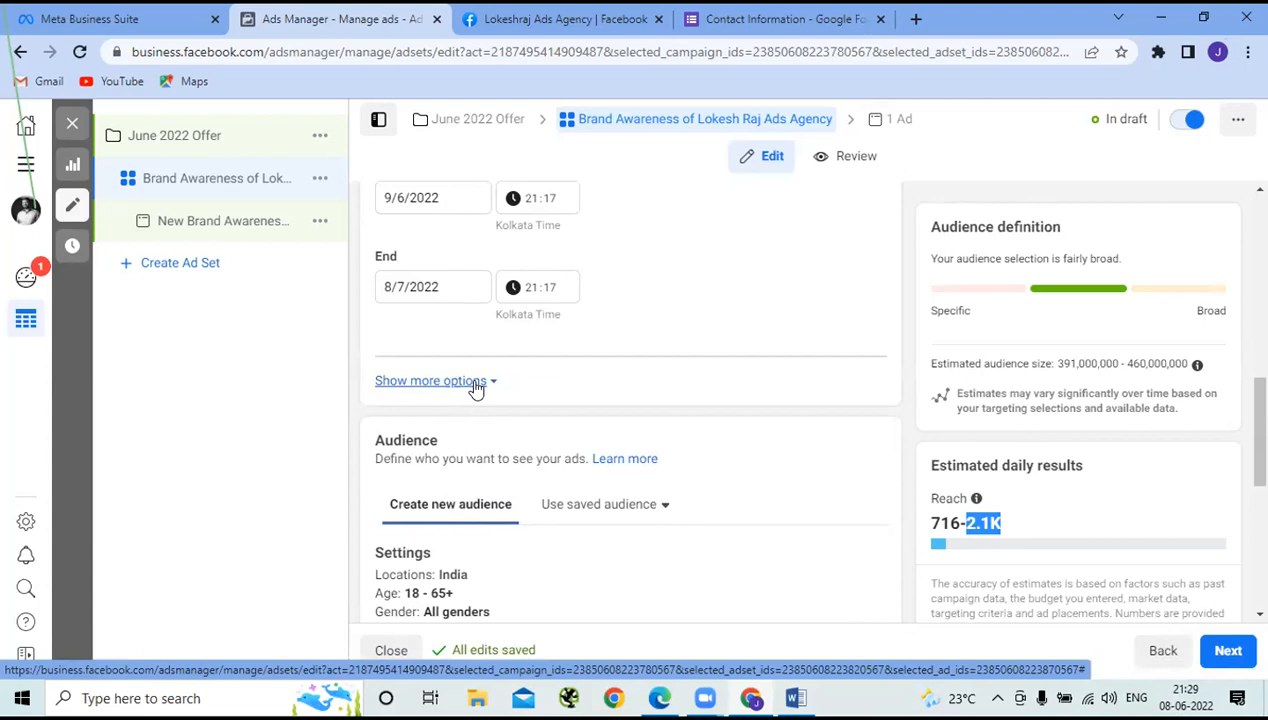
{"action": "left_click", "coordinate": [476, 384]}
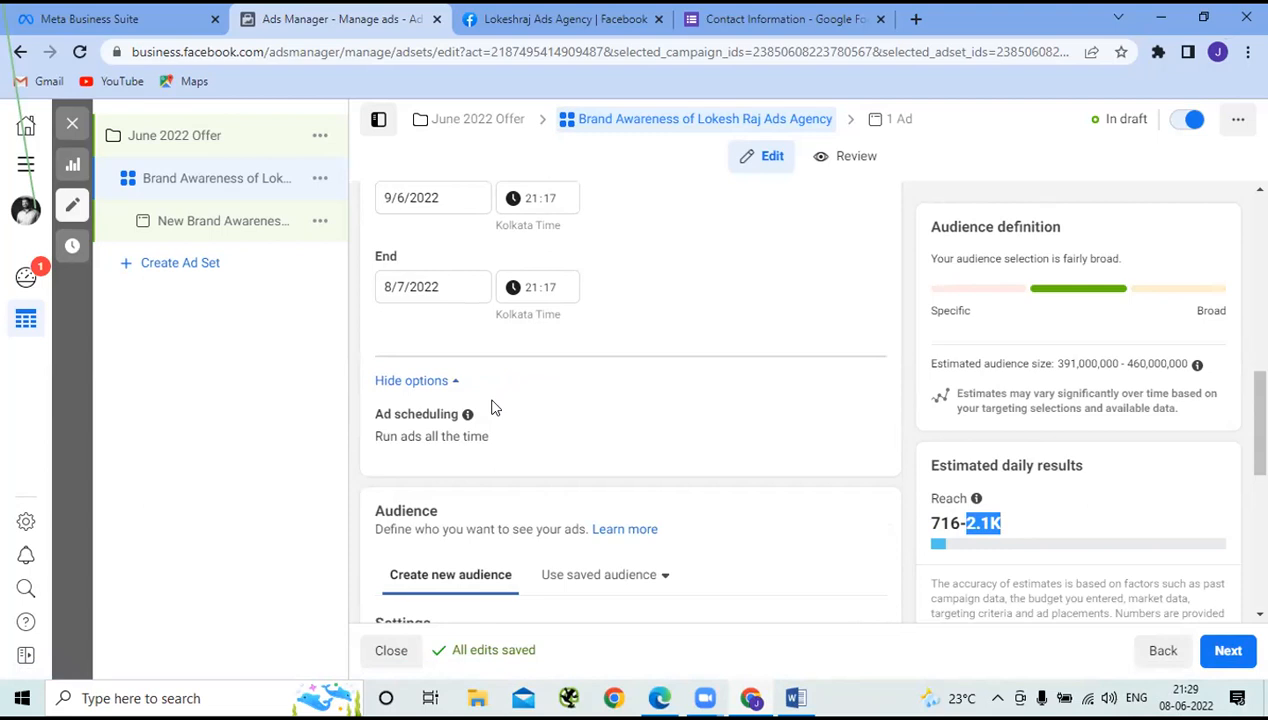
{"action": "mouse_move", "coordinate": [444, 433]}
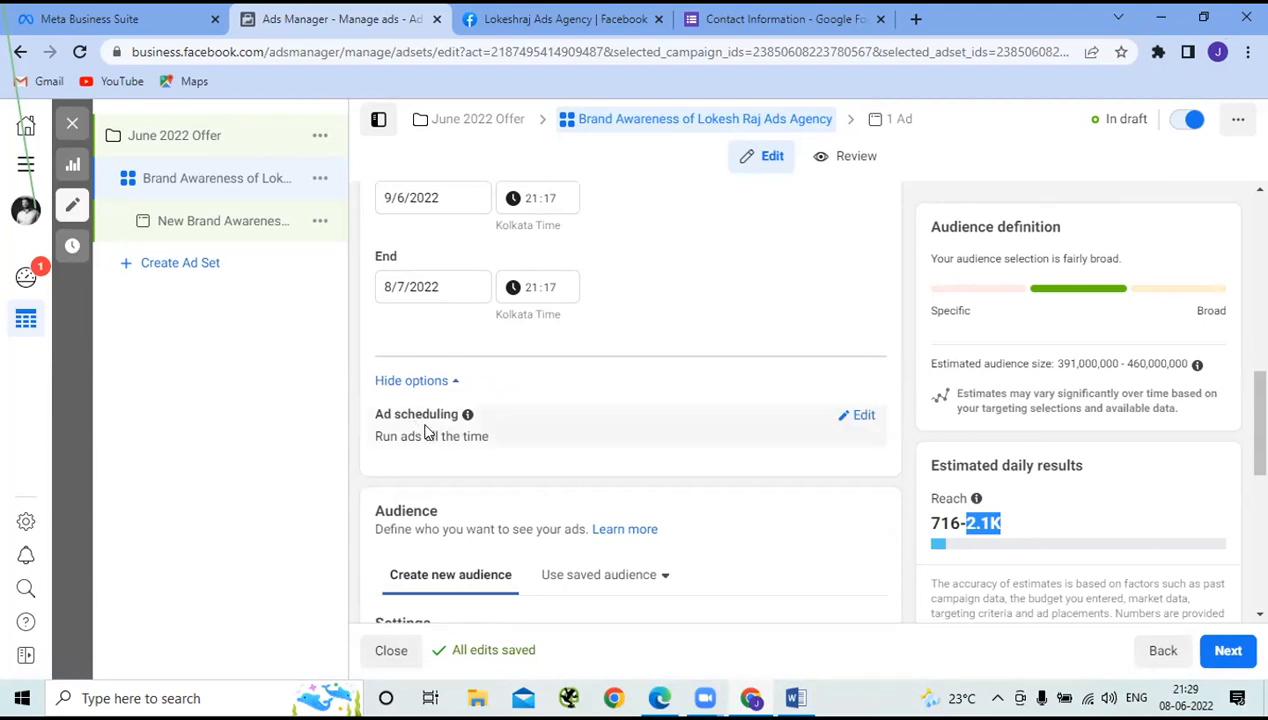
{"action": "left_click", "coordinate": [860, 418]}
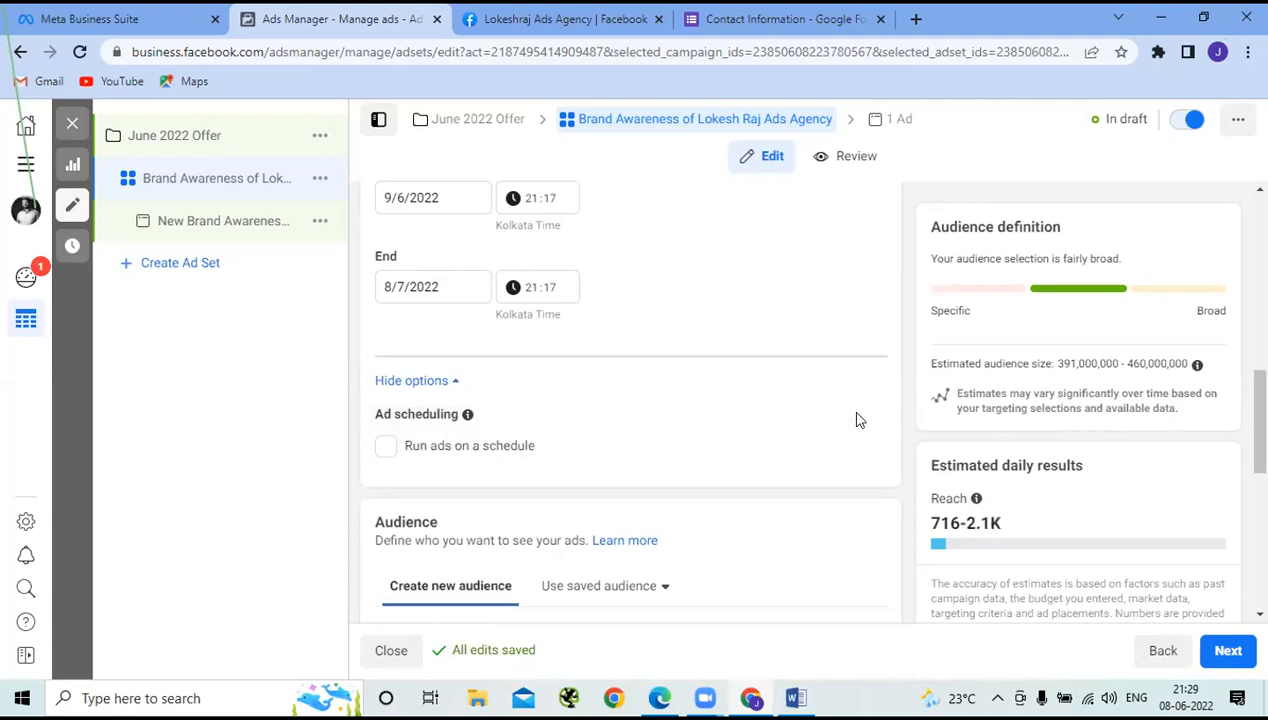
{"action": "left_click", "coordinate": [392, 447]}
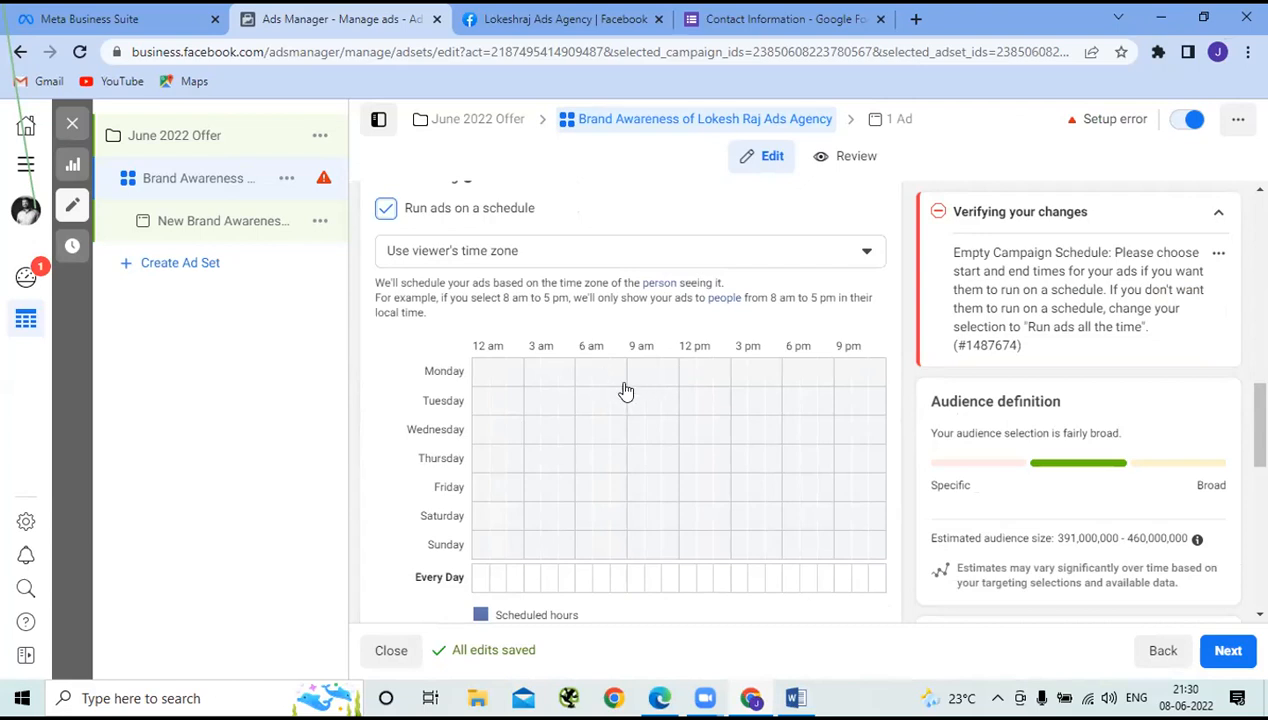
Step: Schedule ad hours on Monday from 2 pm to 8 pm and every day from 10 am to 9 pm
{"action": "left_click", "coordinate": [719, 377]}
{"action": "left_click_drag", "start_coordinate": [719, 377], "coordinate": [801, 377]}
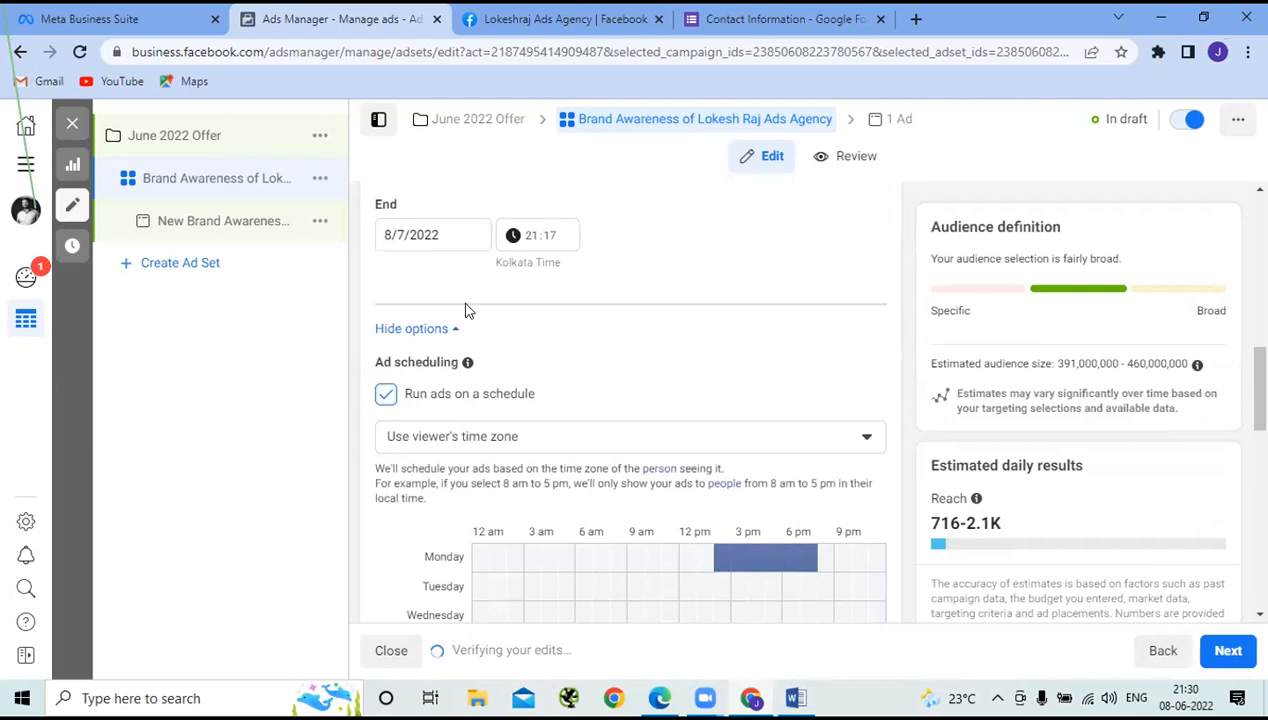
{"action": "scroll", "coordinate": [475, 343], "scroll_direction": "up", "scroll_amount": 1}
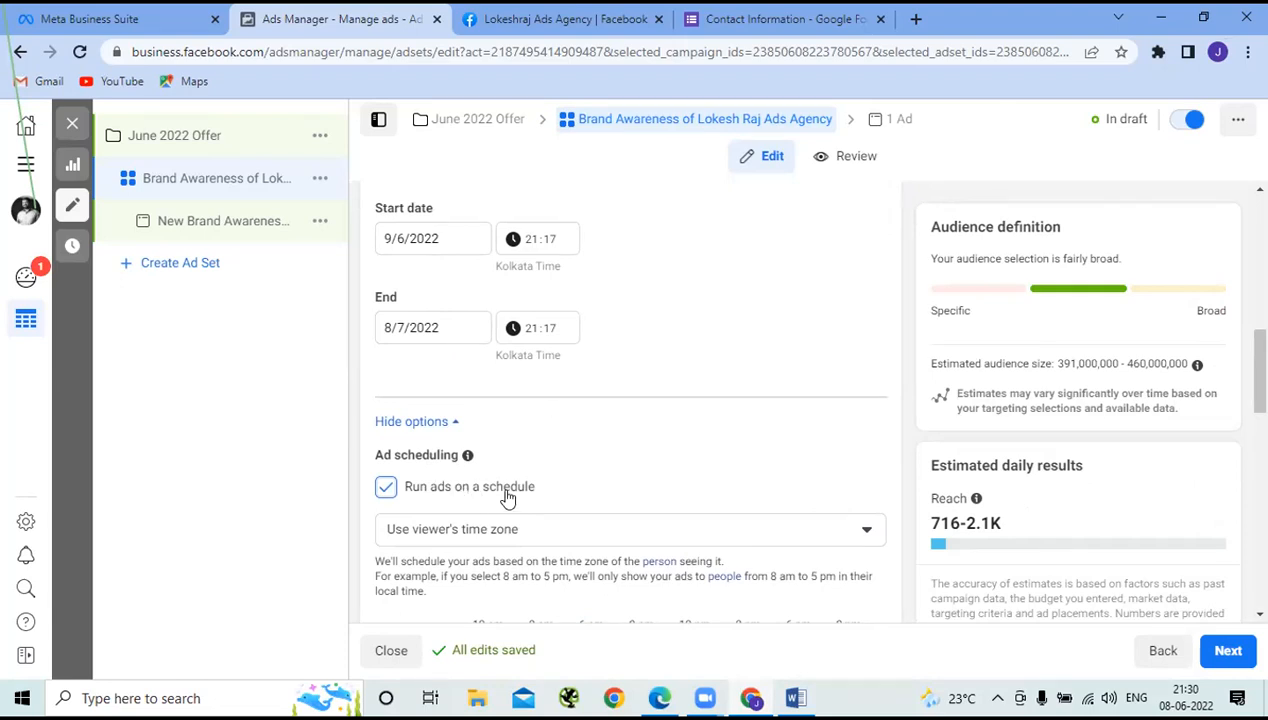
{"action": "scroll", "coordinate": [722, 504], "scroll_direction": "down", "scroll_amount": 2}
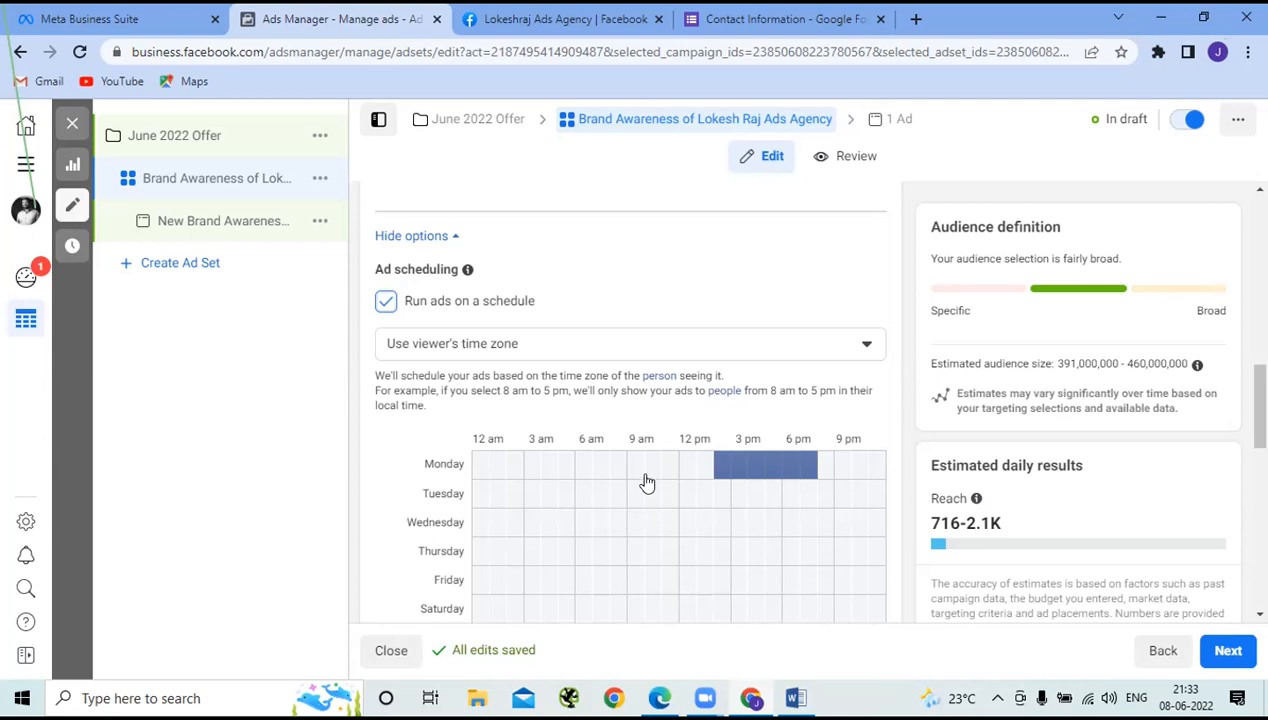
{"action": "scroll", "coordinate": [646, 482], "scroll_direction": "down", "scroll_amount": 2}
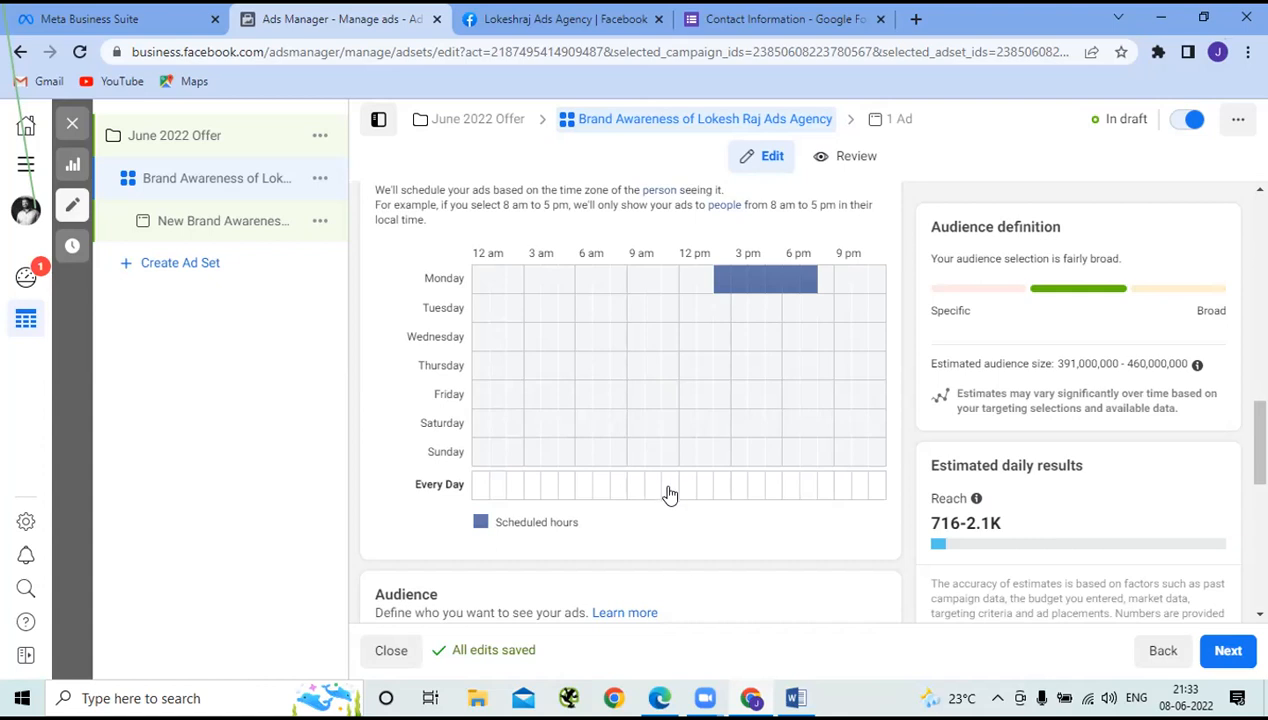
{"action": "left_click_drag", "start_coordinate": [650, 487], "coordinate": [825, 490]}
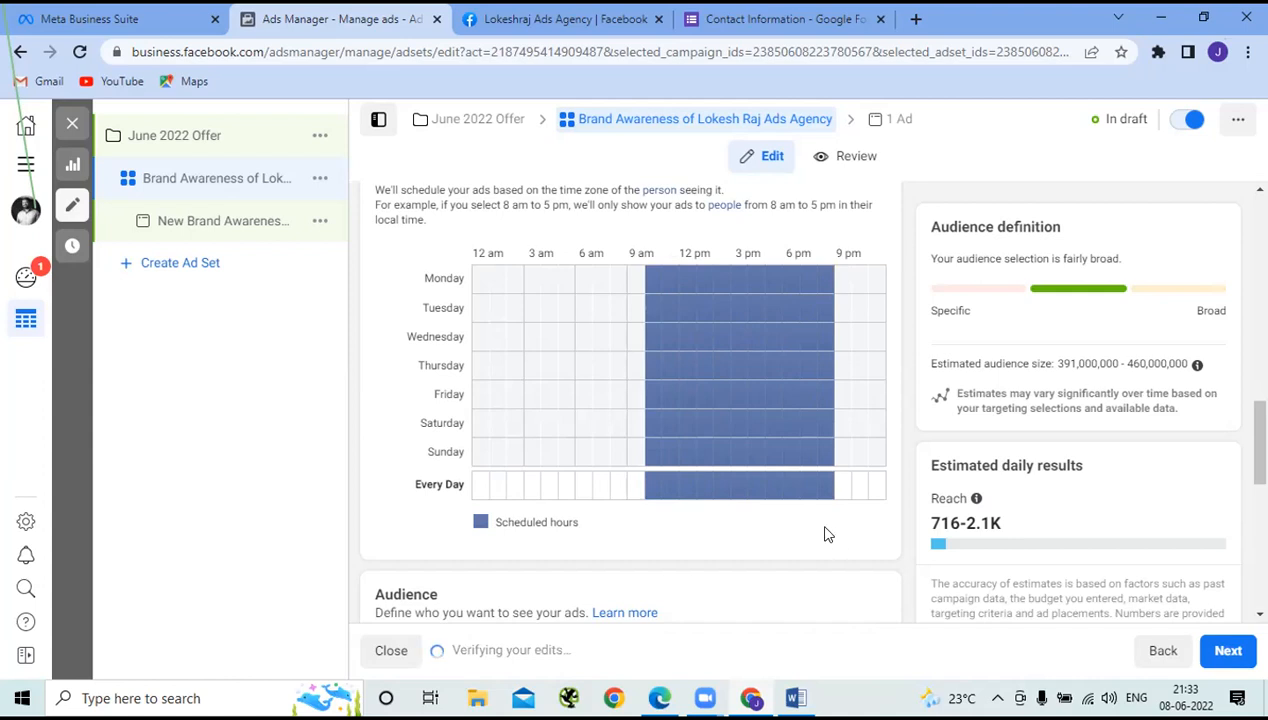
Step: Clear the scheduled hours from the grid and schedule the ads for 10 am to 6 pm, Monday through Sunday
{"action": "left_click", "coordinate": [650, 490]}
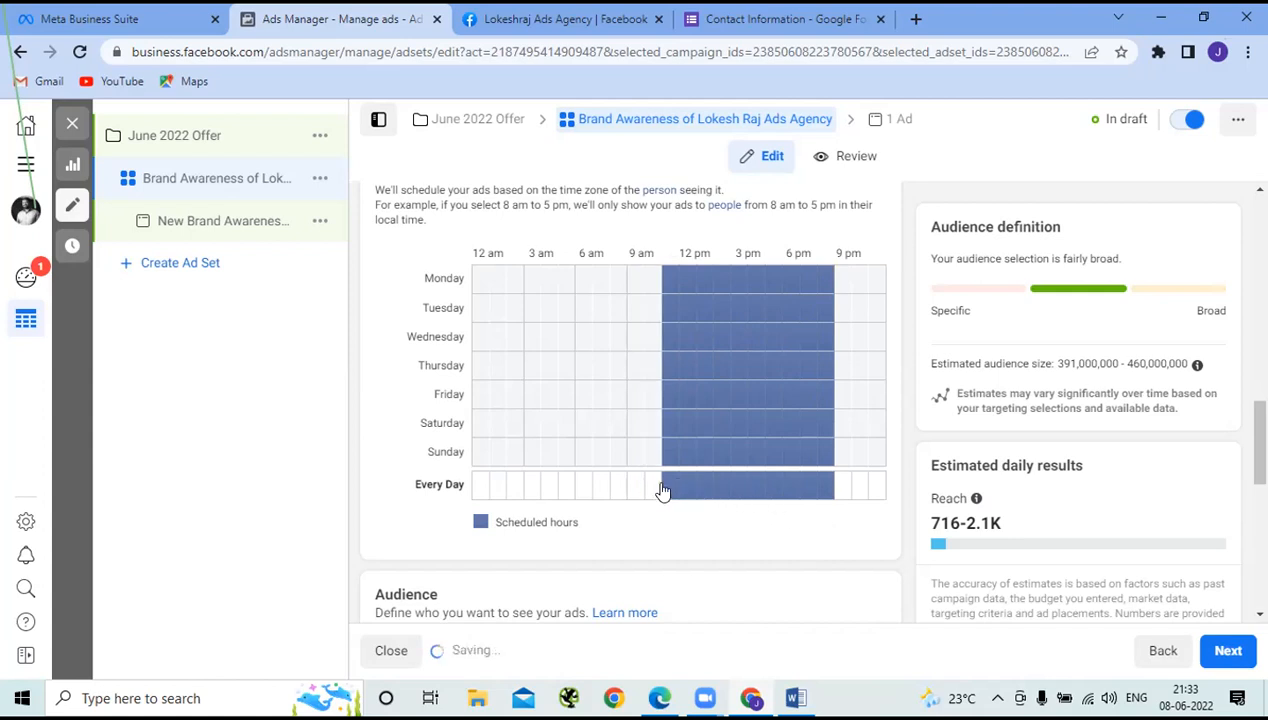
{"action": "left_click", "coordinate": [666, 489]}
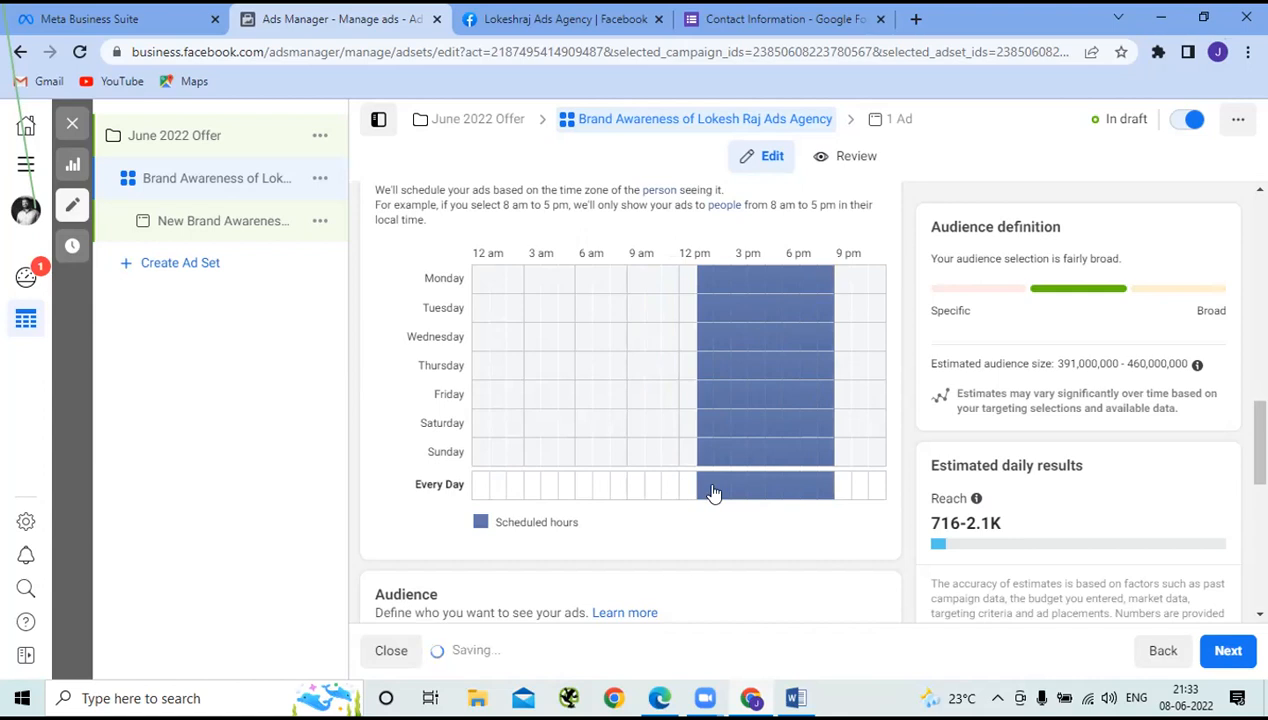
{"action": "left_click", "coordinate": [708, 494]}
{"action": "left_click", "coordinate": [727, 494]}
{"action": "left_click", "coordinate": [742, 494]}
{"action": "left_click", "coordinate": [775, 494]}
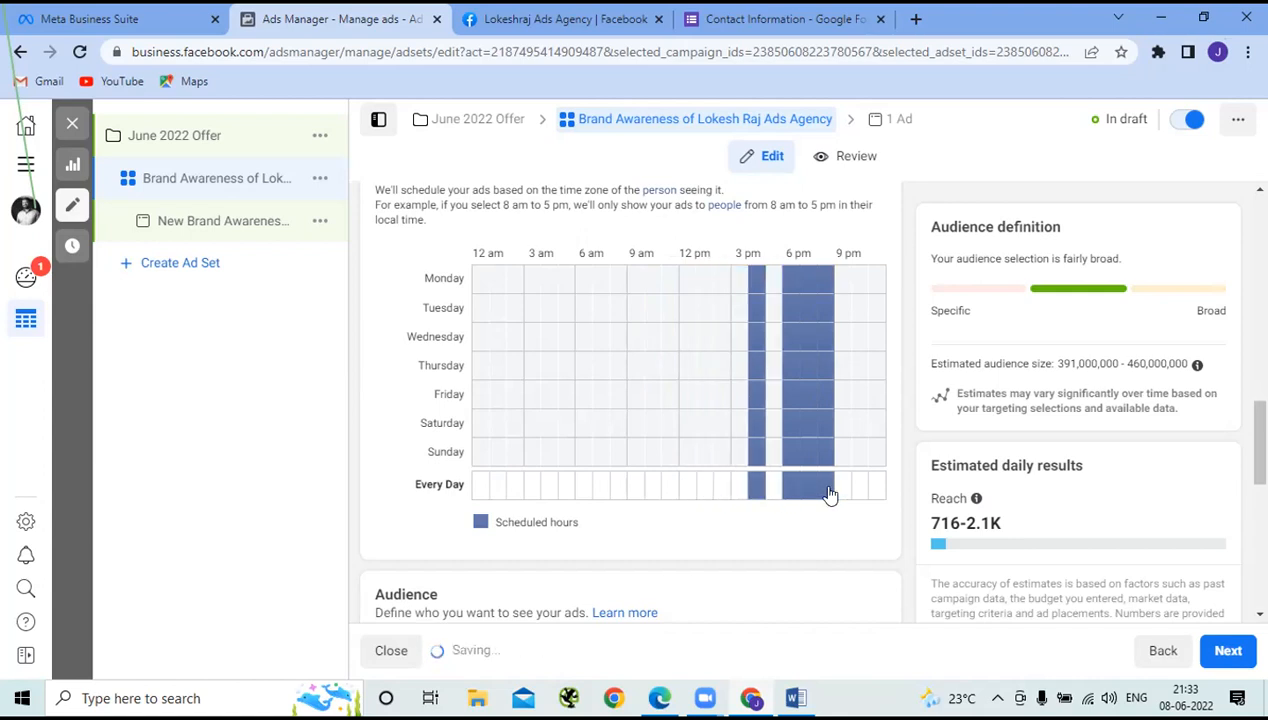
{"action": "left_click", "coordinate": [808, 492]}
{"action": "left_click", "coordinate": [825, 492]}
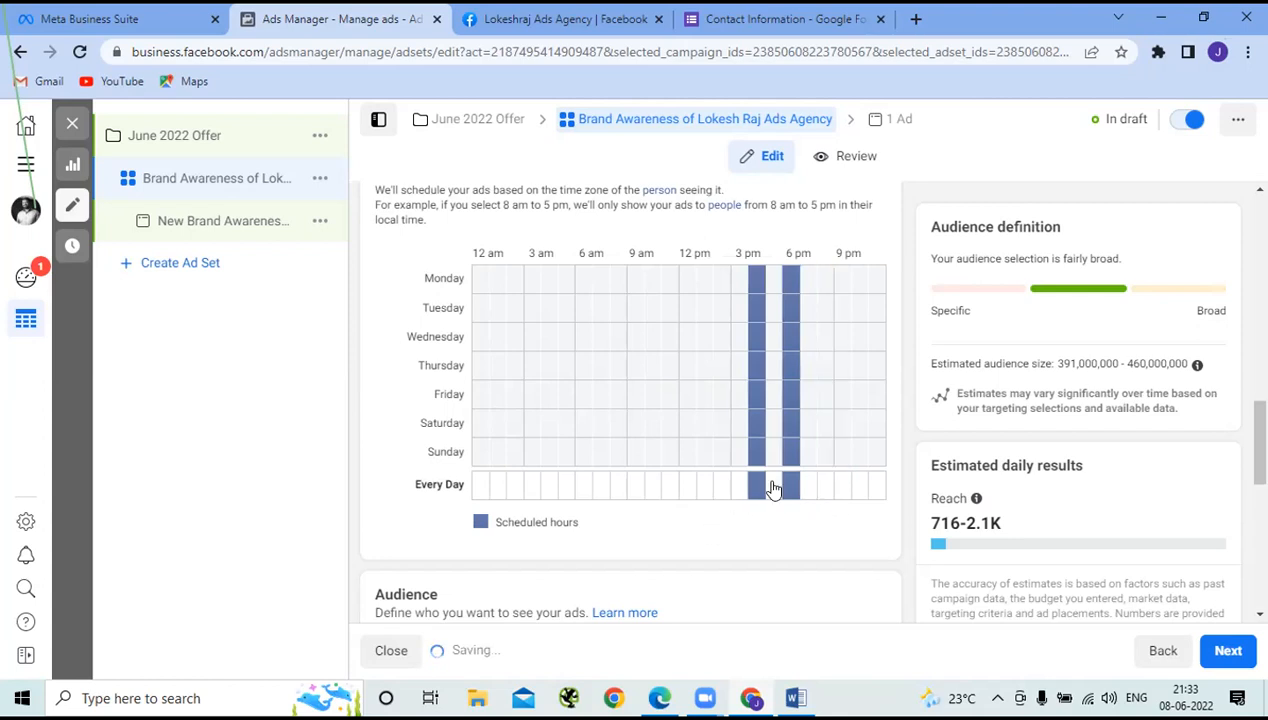
{"action": "left_click", "coordinate": [756, 485]}
{"action": "left_click", "coordinate": [790, 488]}
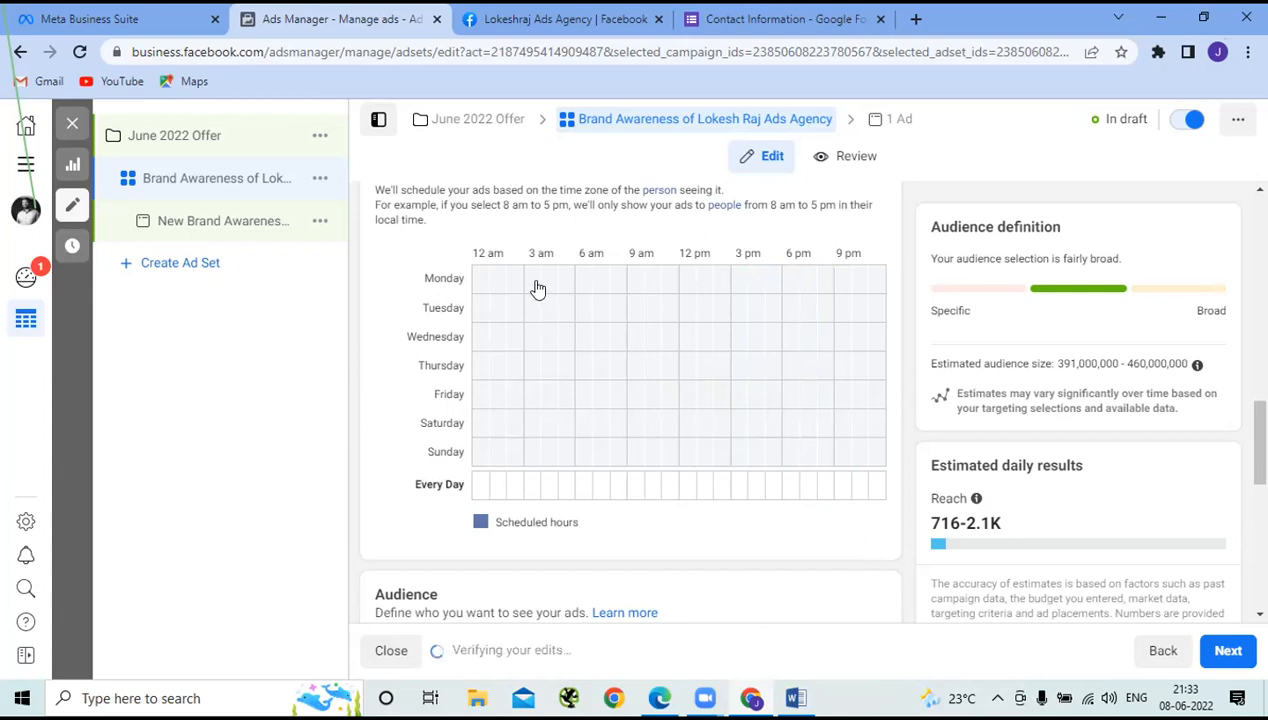
{"action": "left_click_drag", "start_coordinate": [654, 286], "coordinate": [781, 453]}
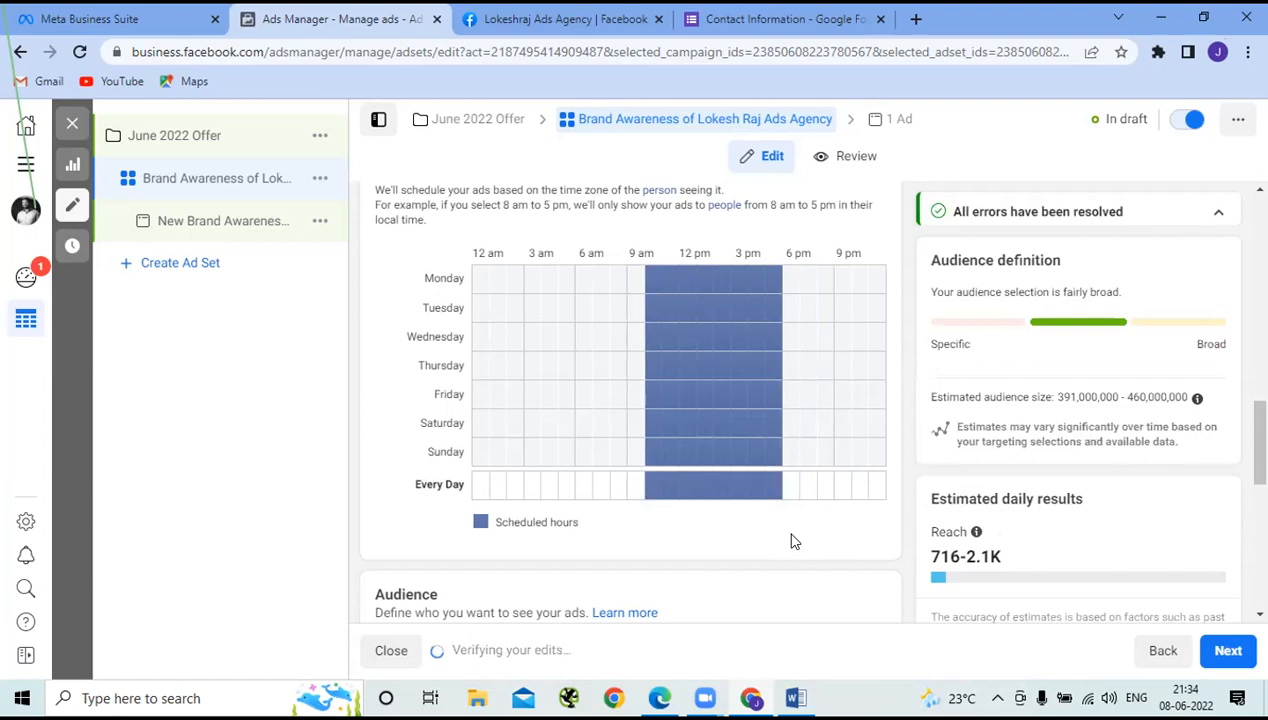
Step: Review the ad set's audience and placement sections and browse the list of saved audiences
{"action": "scroll", "coordinate": [731, 515], "scroll_direction": "down", "scroll_amount": 3}
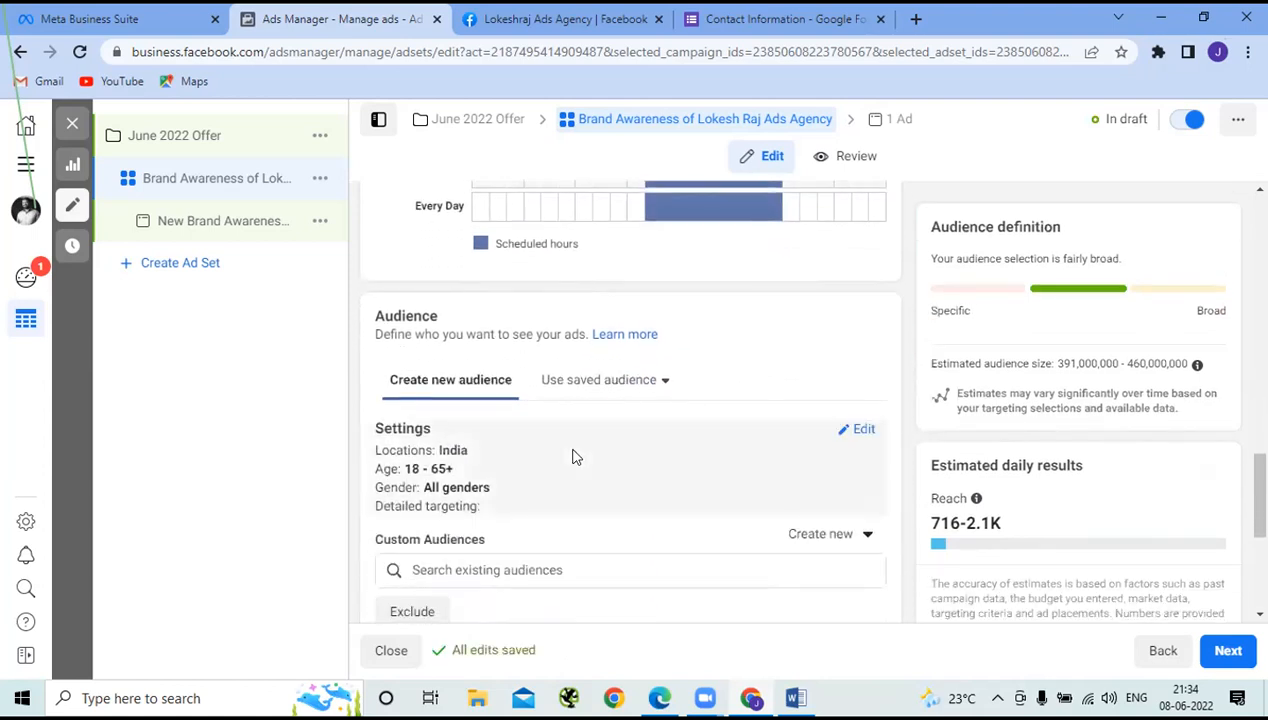
{"action": "scroll", "coordinate": [575, 457], "scroll_direction": "down", "scroll_amount": 1}
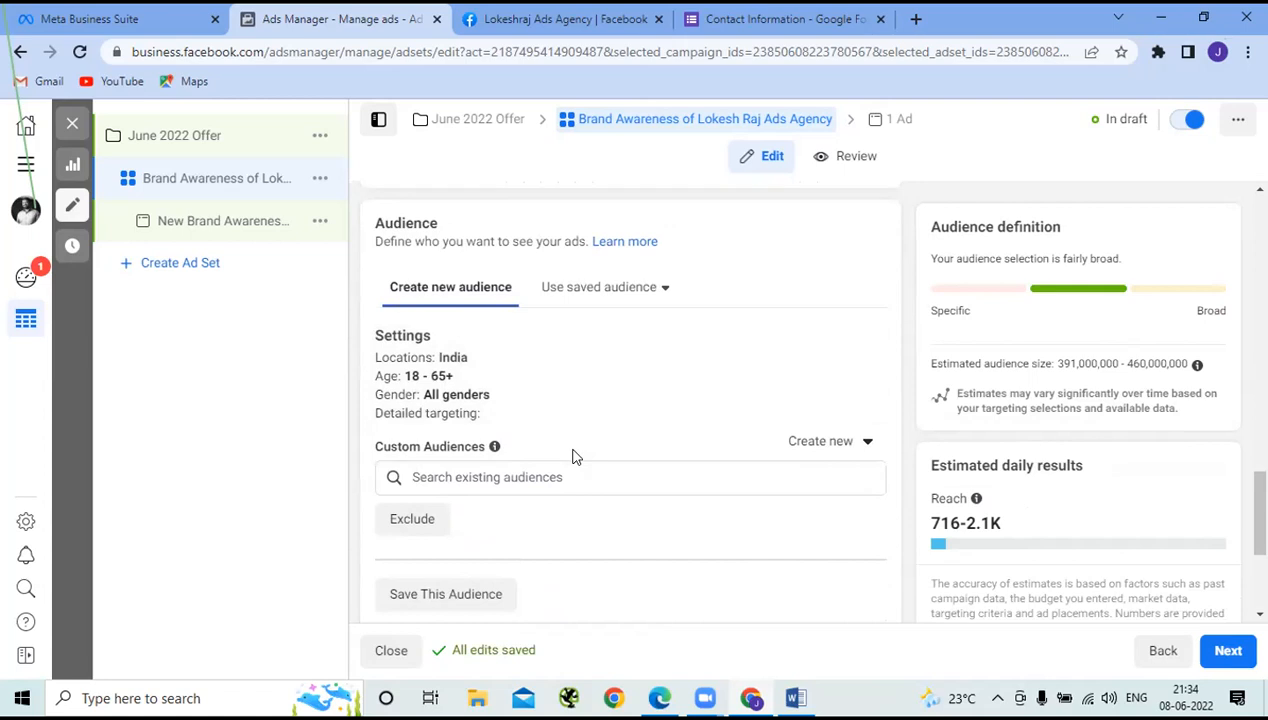
{"action": "scroll", "coordinate": [575, 457], "scroll_direction": "down", "scroll_amount": 2}
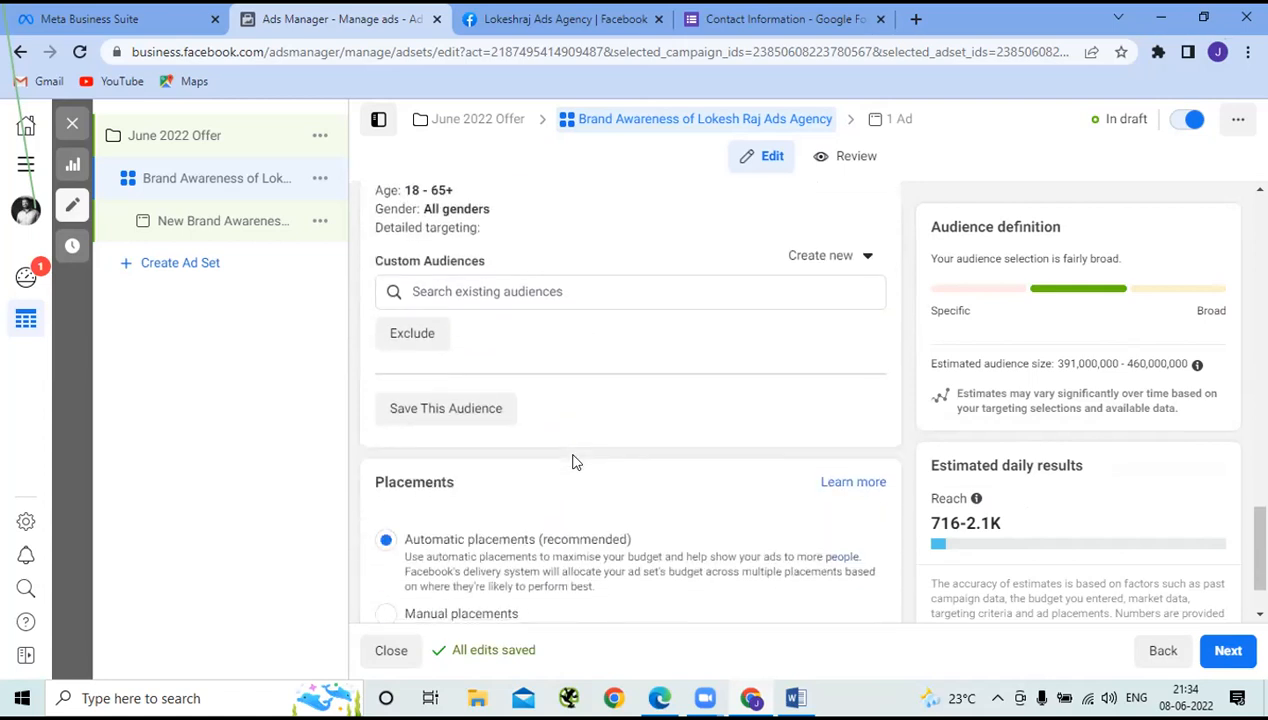
{"action": "scroll", "coordinate": [550, 405], "scroll_direction": "up", "scroll_amount": 1}
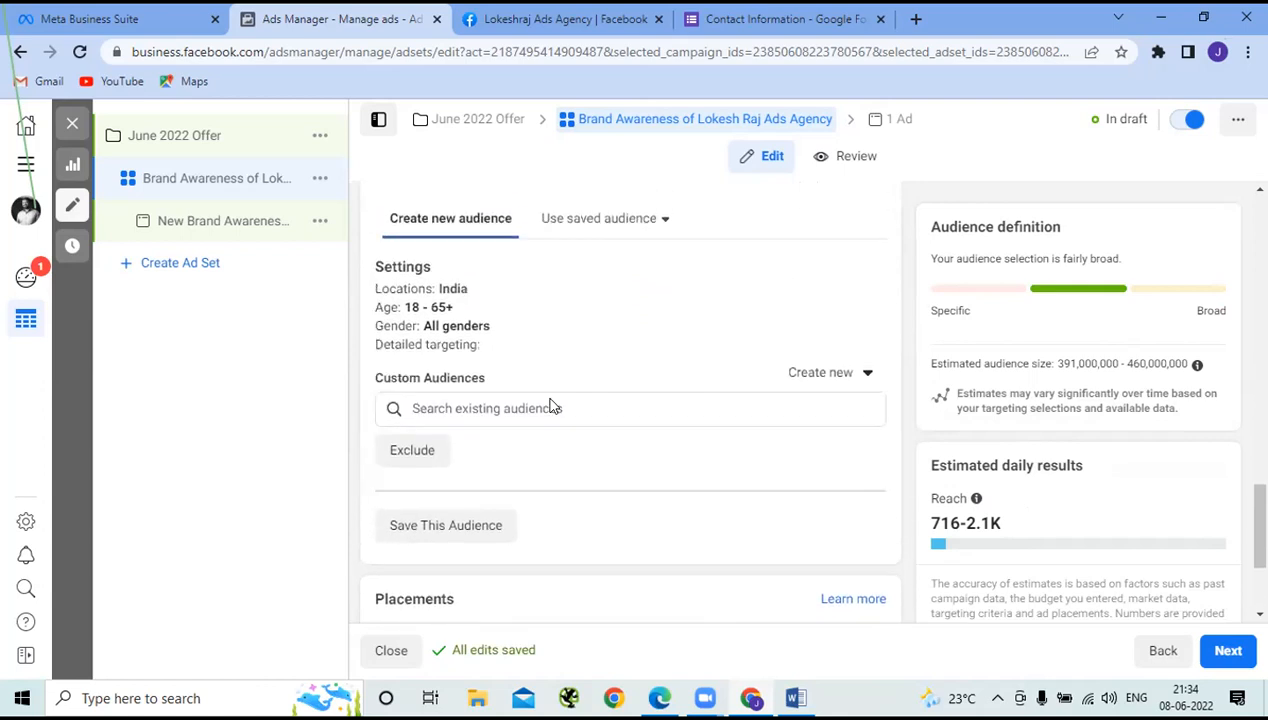
{"action": "scroll", "coordinate": [550, 408], "scroll_direction": "up", "scroll_amount": 1}
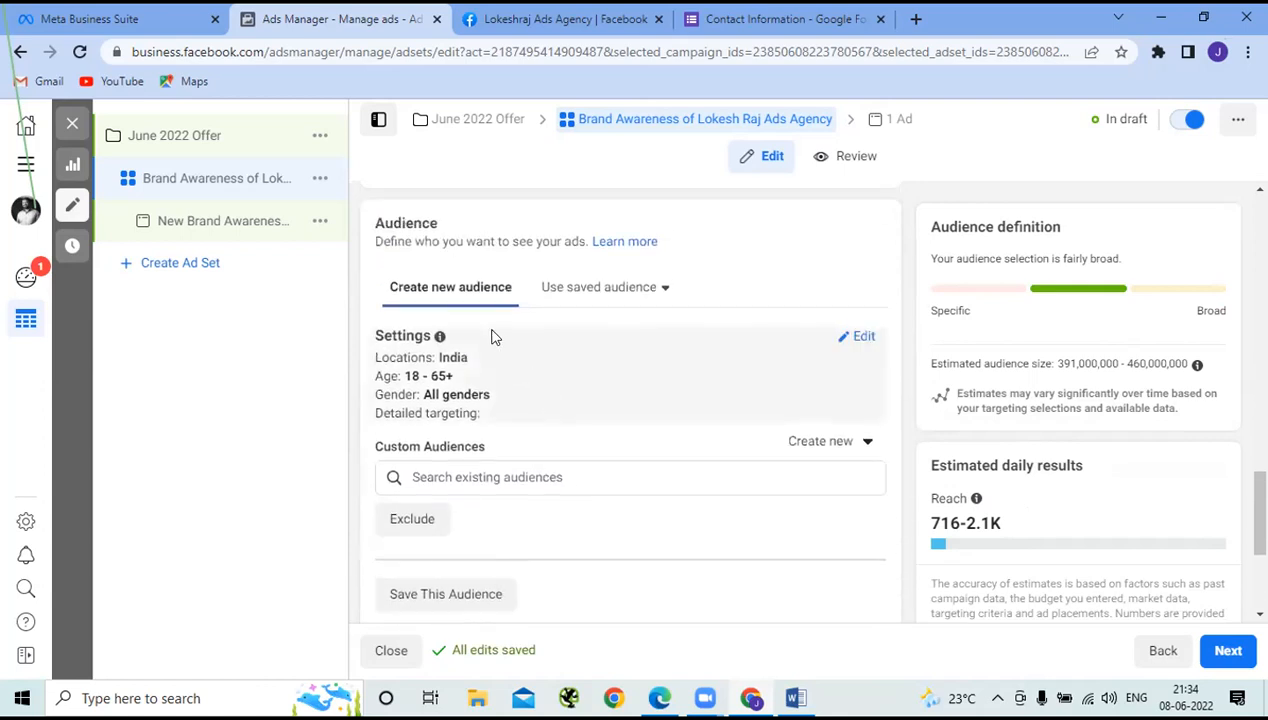
{"action": "left_click", "coordinate": [634, 290]}
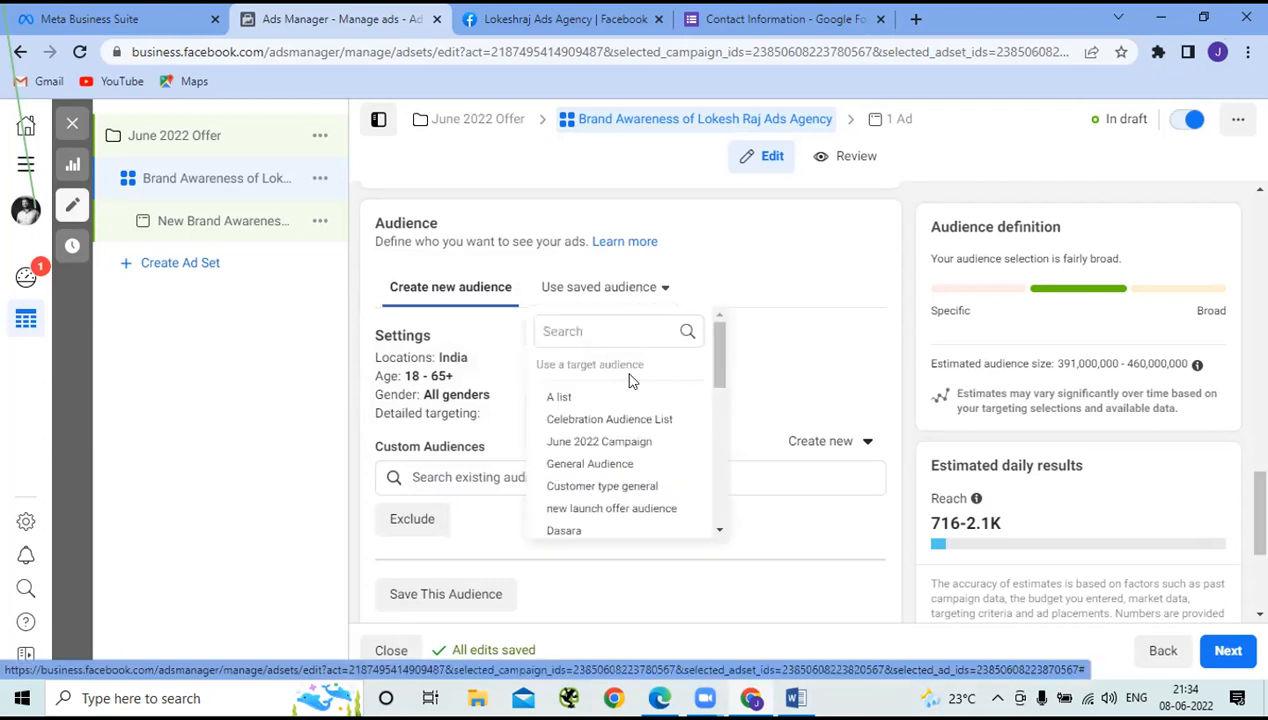
{"action": "mouse_move", "coordinate": [622, 445]}
{"action": "scroll", "coordinate": [622, 445], "scroll_direction": "down", "scroll_amount": 6}
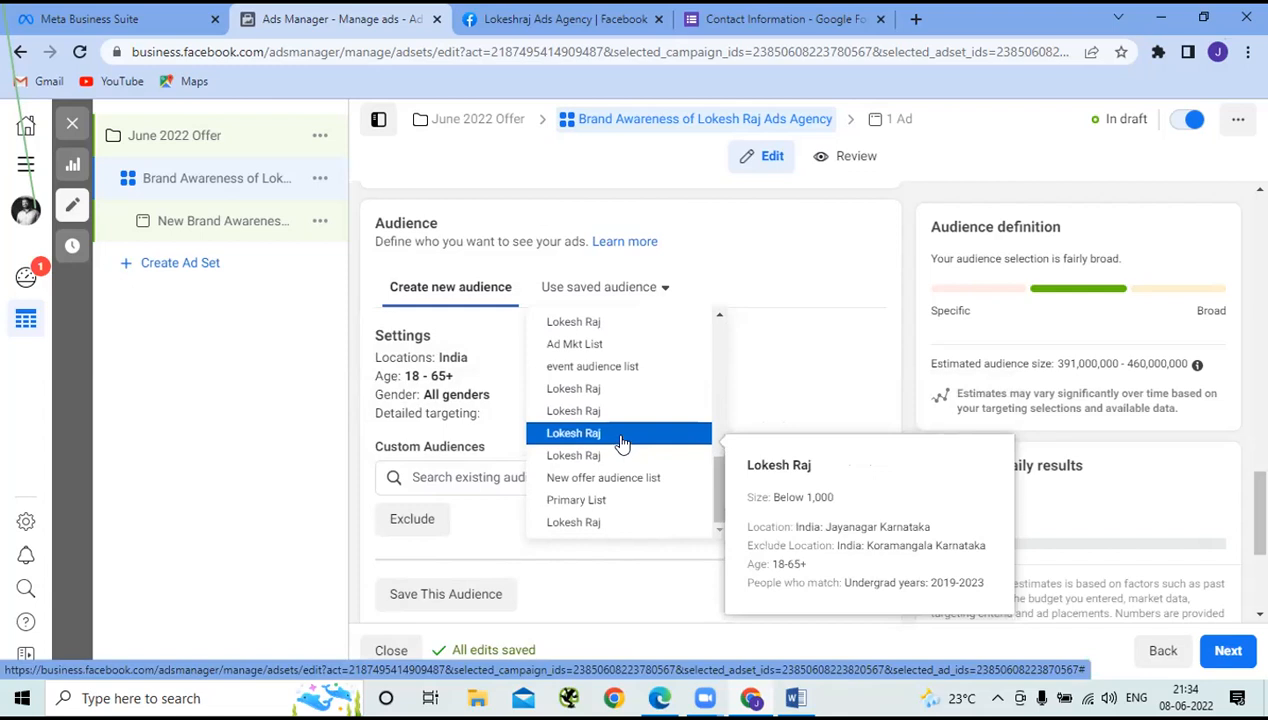
{"action": "scroll", "coordinate": [621, 443], "scroll_direction": "up", "scroll_amount": 8}
{"action": "scroll", "coordinate": [700, 420], "scroll_direction": "up", "scroll_amount": 6}
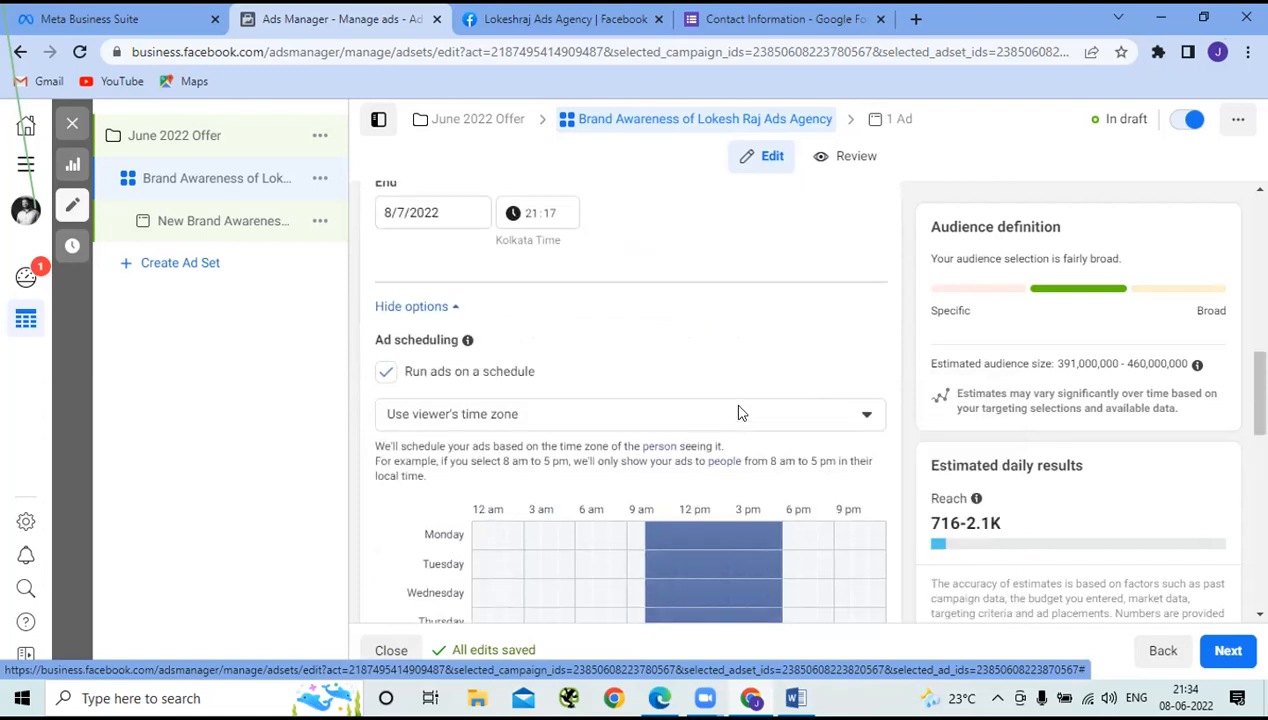
{"action": "scroll", "coordinate": [730, 430], "scroll_direction": "down", "scroll_amount": 5}
{"action": "scroll", "coordinate": [705, 460], "scroll_direction": "down", "scroll_amount": 3}
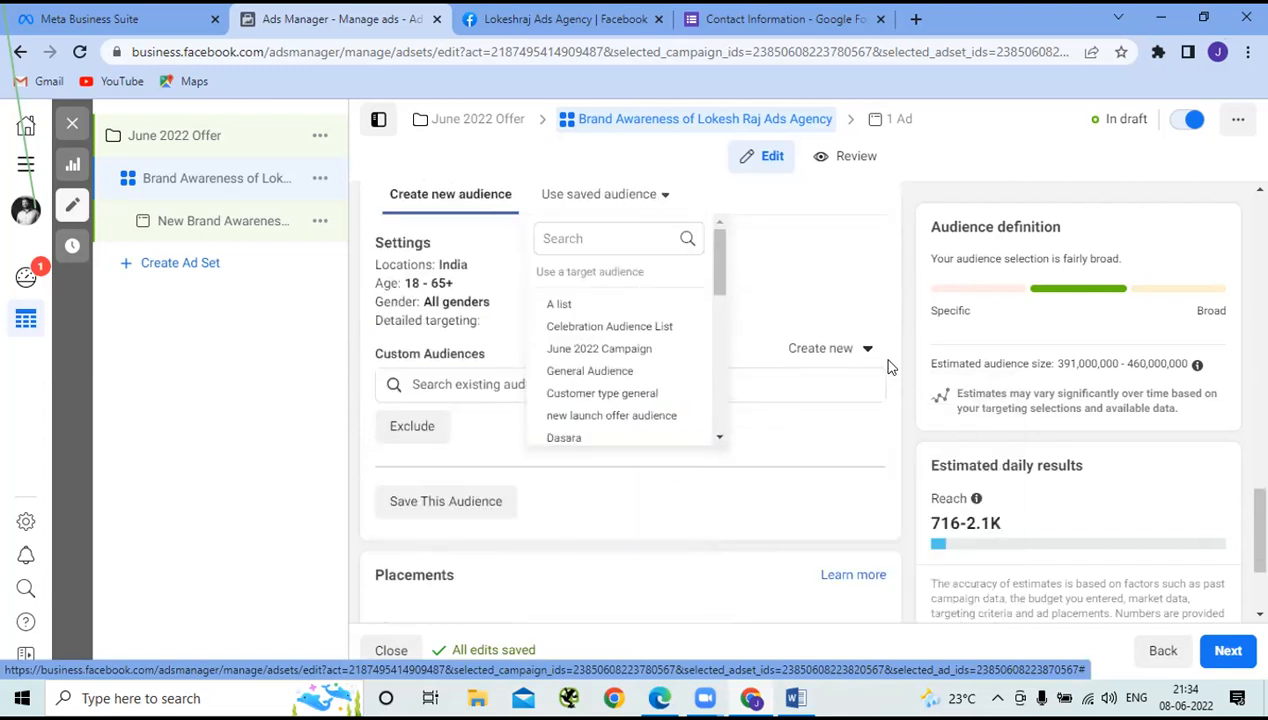
Step: Examine the sources offered for a new custom audience, trying Website and App activity, and cancel without creating one
{"action": "left_click", "coordinate": [820, 350]}
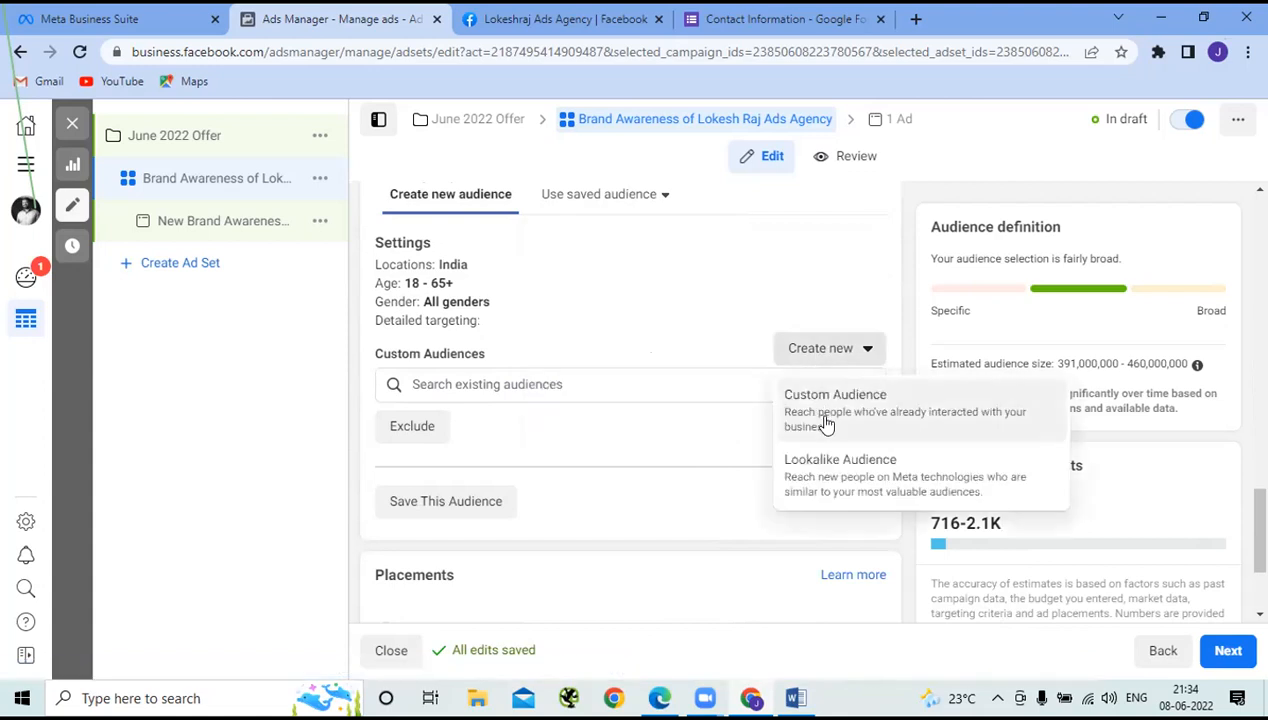
{"action": "left_click", "coordinate": [812, 404]}
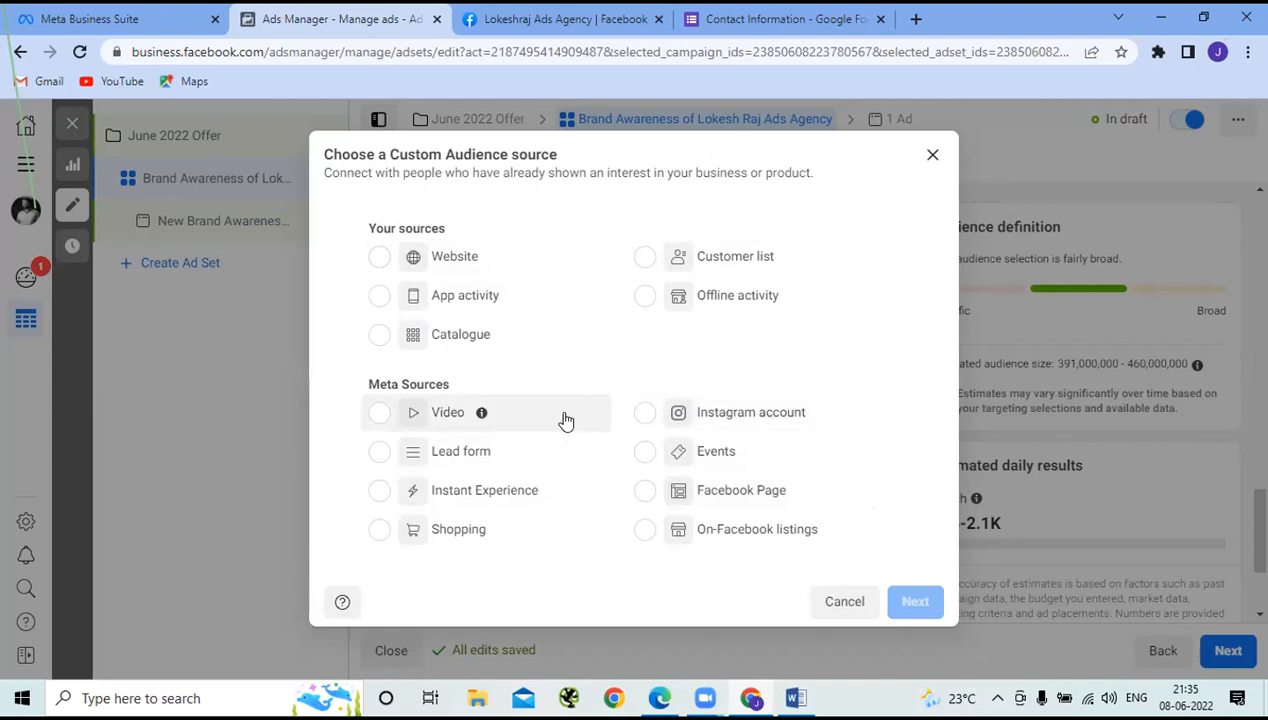
{"action": "left_click", "coordinate": [845, 603]}
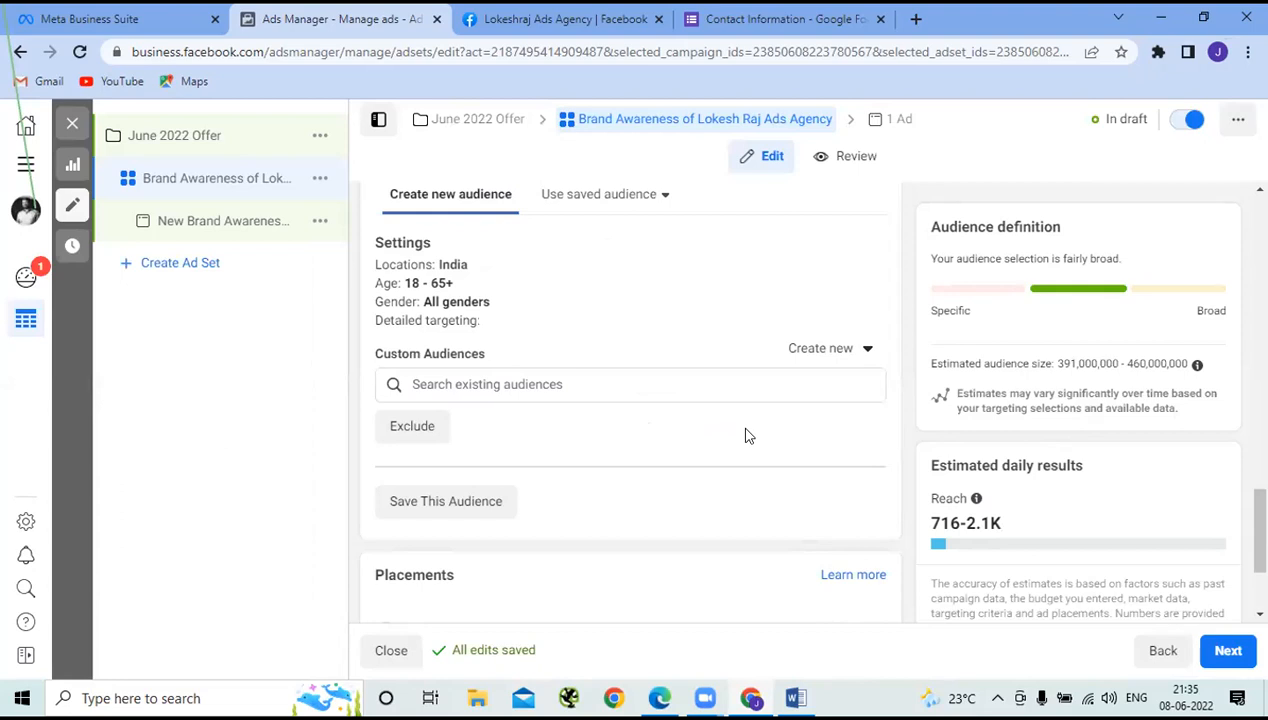
{"action": "left_click", "coordinate": [826, 352]}
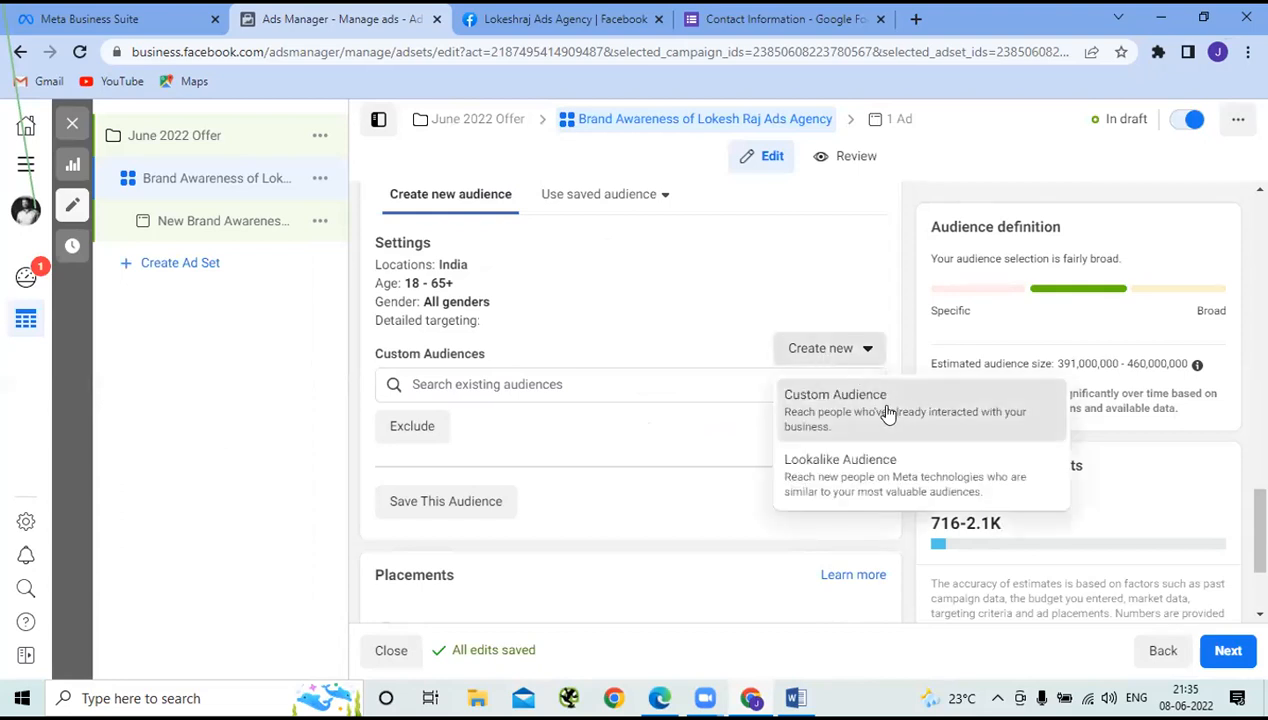
{"action": "left_click", "coordinate": [887, 414]}
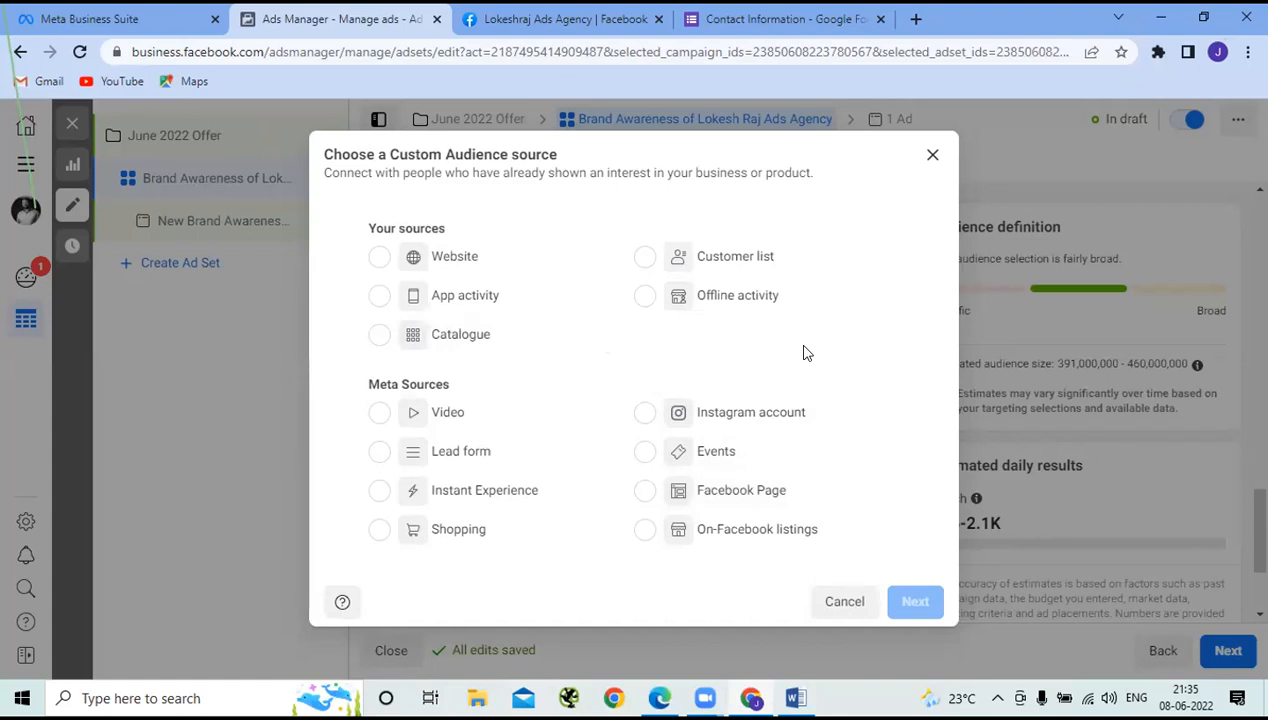
{"action": "left_click", "coordinate": [379, 262]}
{"action": "left_click", "coordinate": [380, 297]}
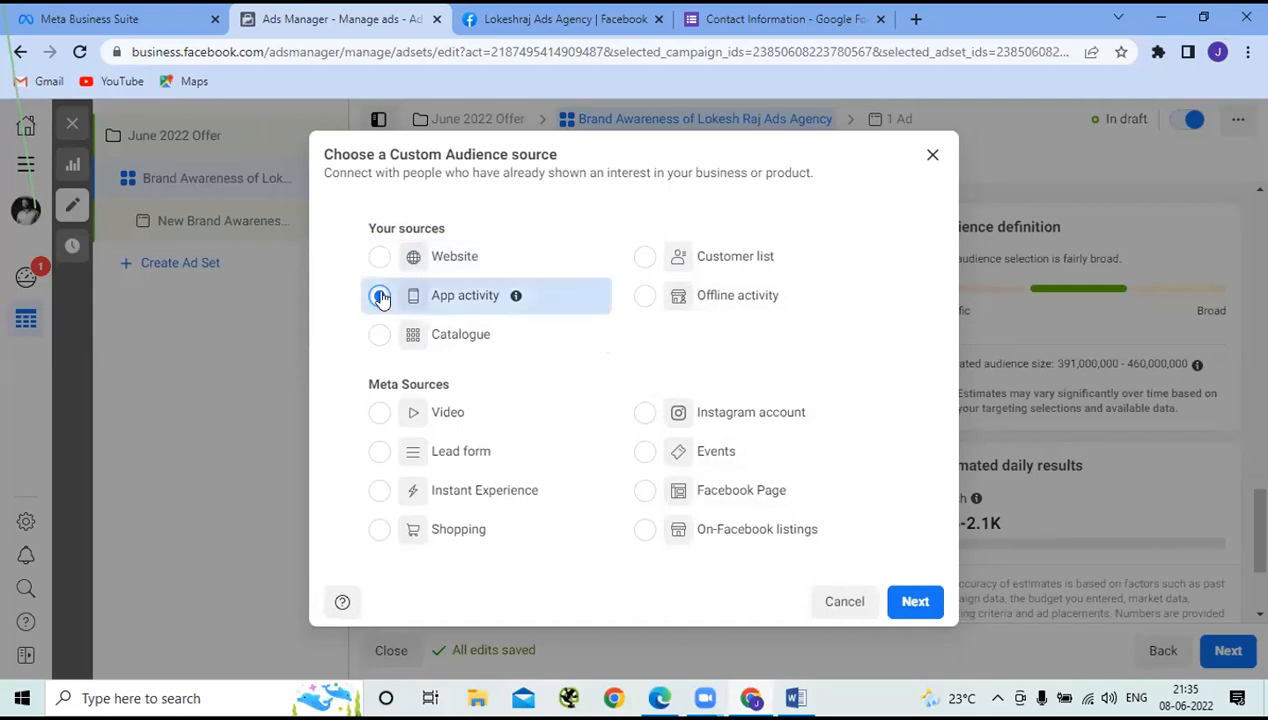
{"action": "left_click", "coordinate": [379, 260]}
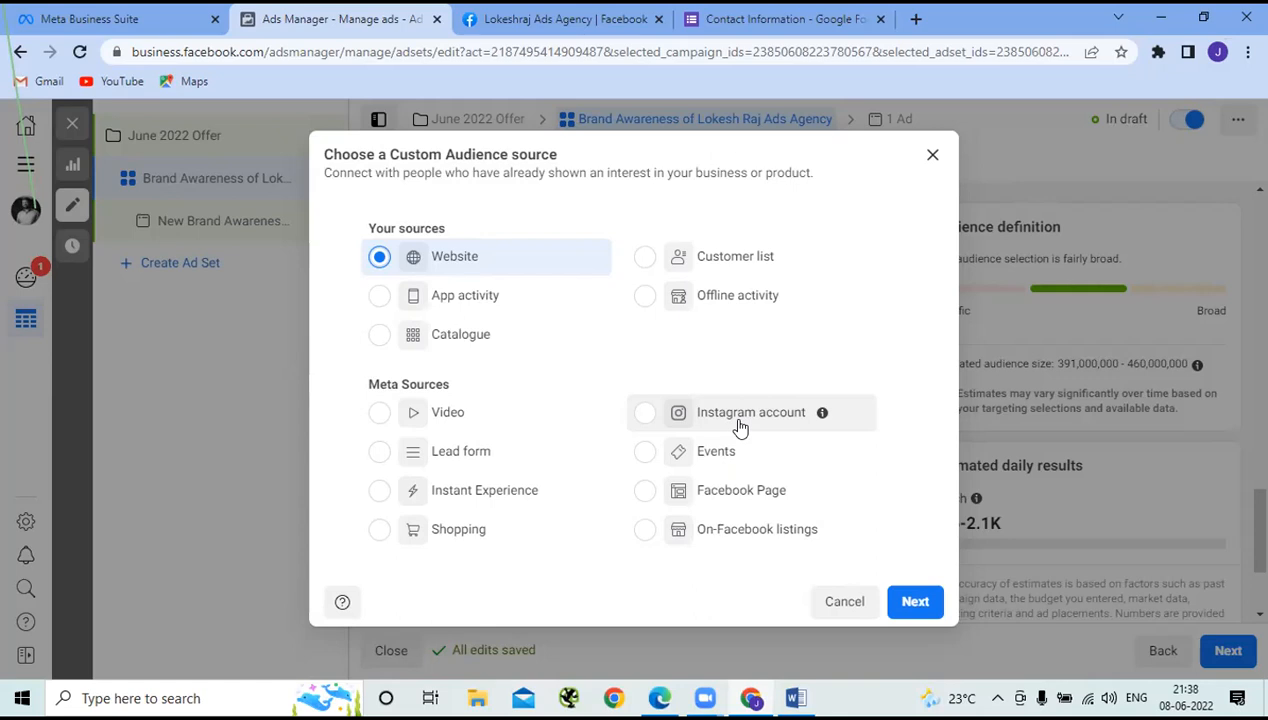
{"action": "left_click", "coordinate": [845, 604]}
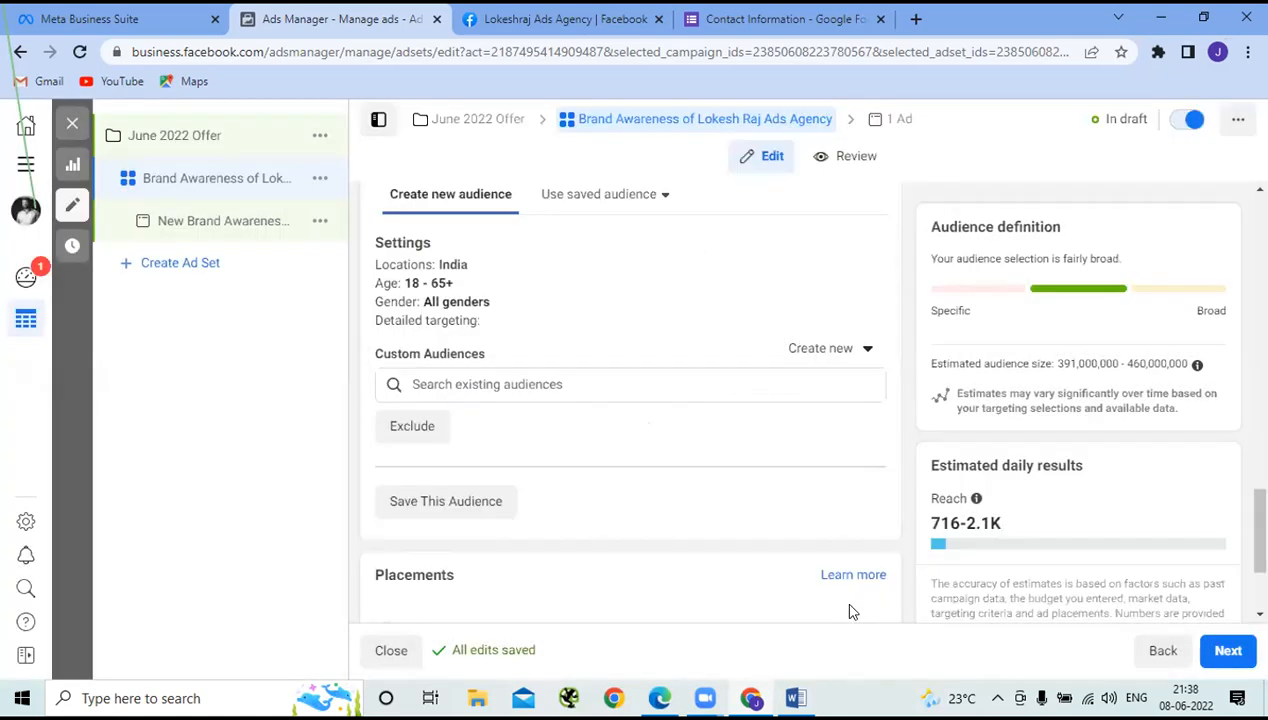
Step: Edit the audience settings and change the target location from India to the state of Karnataka, India
{"action": "mouse_move", "coordinate": [421, 243]}
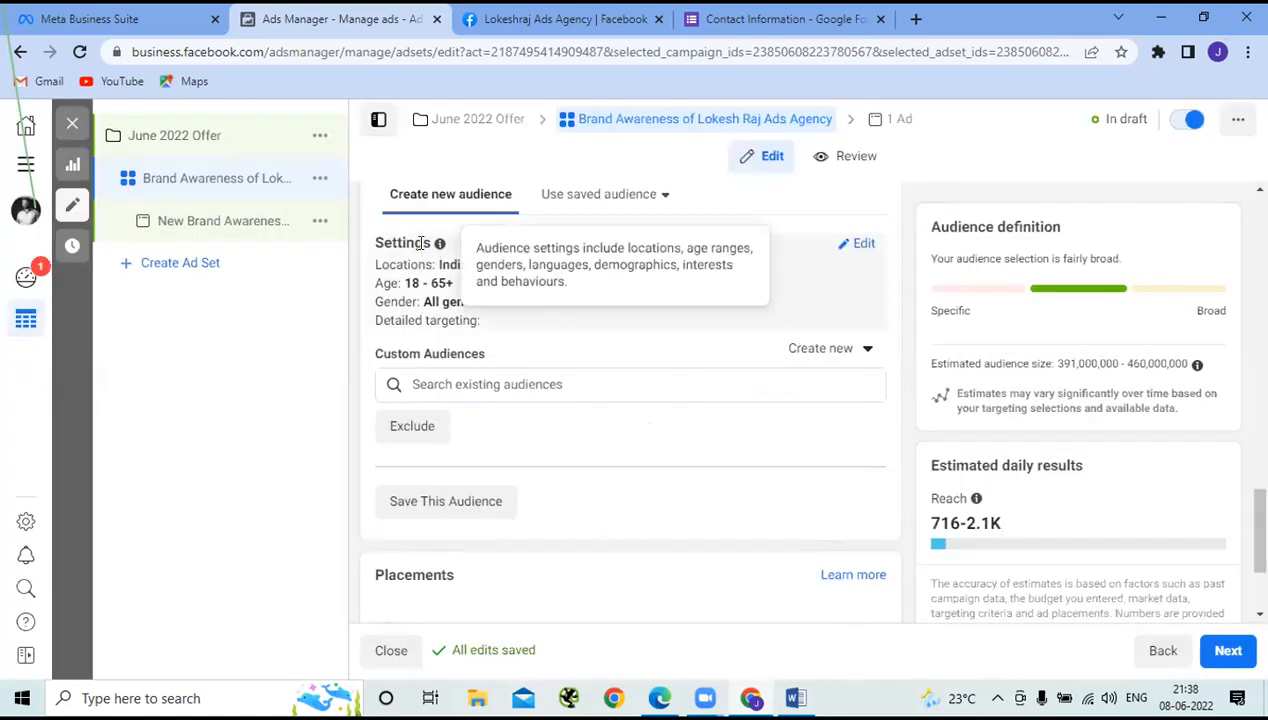
{"action": "left_click", "coordinate": [857, 245]}
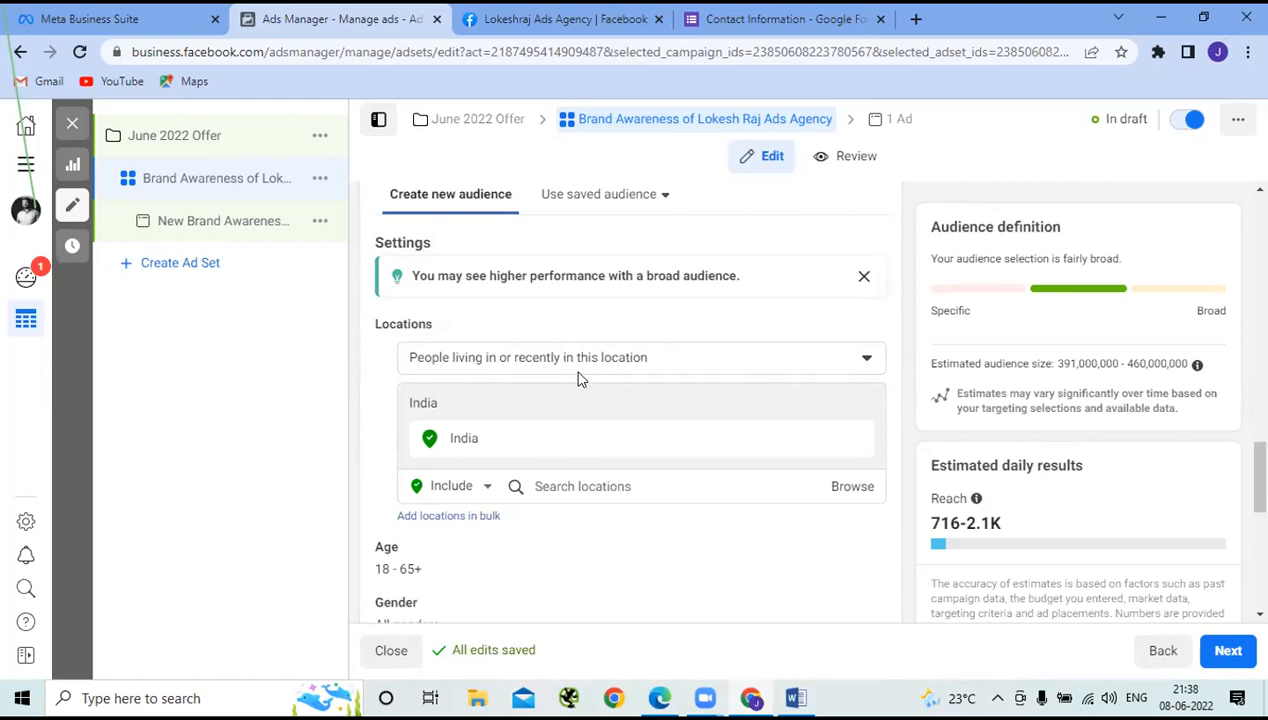
{"action": "scroll", "coordinate": [595, 416], "scroll_direction": "down", "scroll_amount": 2}
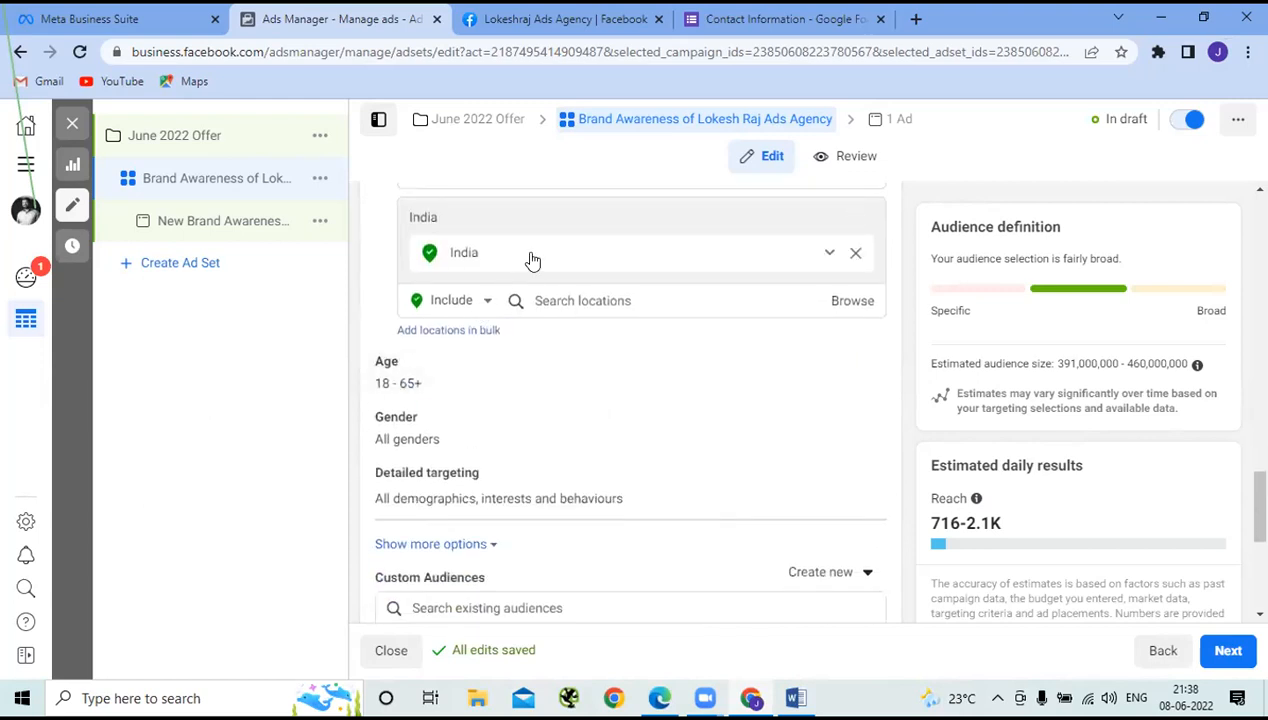
{"action": "left_click", "coordinate": [602, 299]}
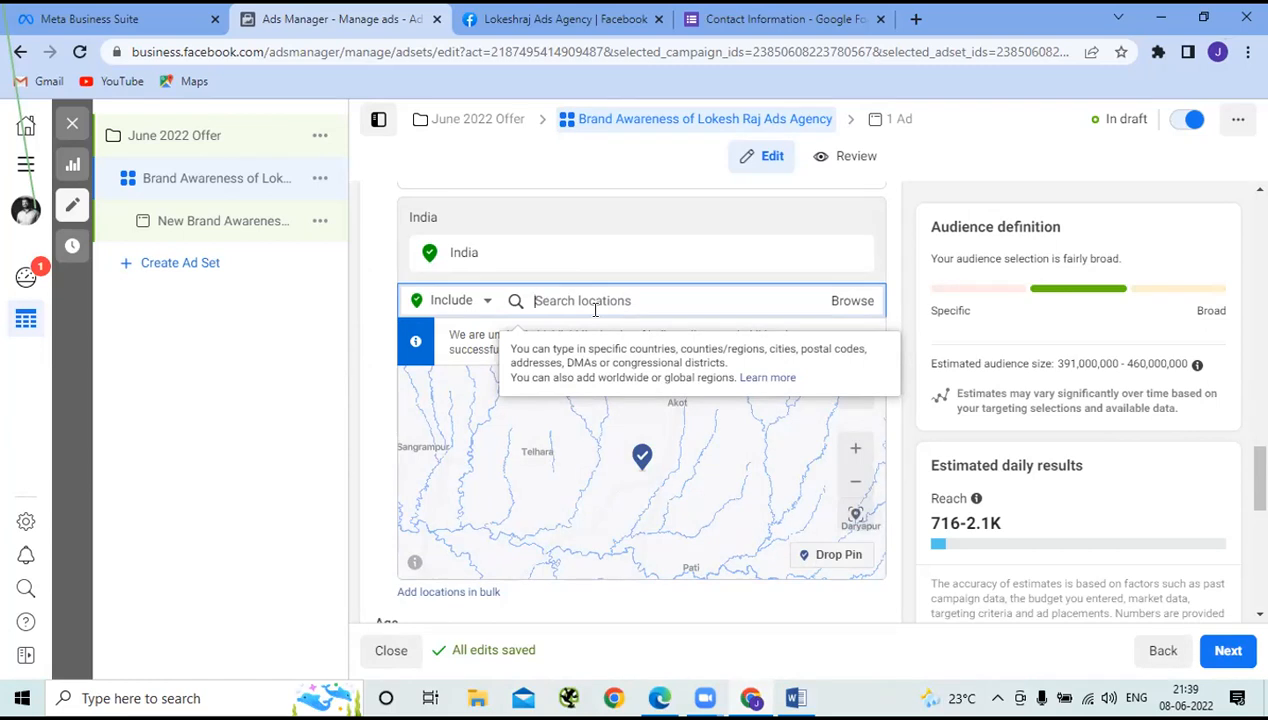
{"action": "type", "text": "karnataka"}
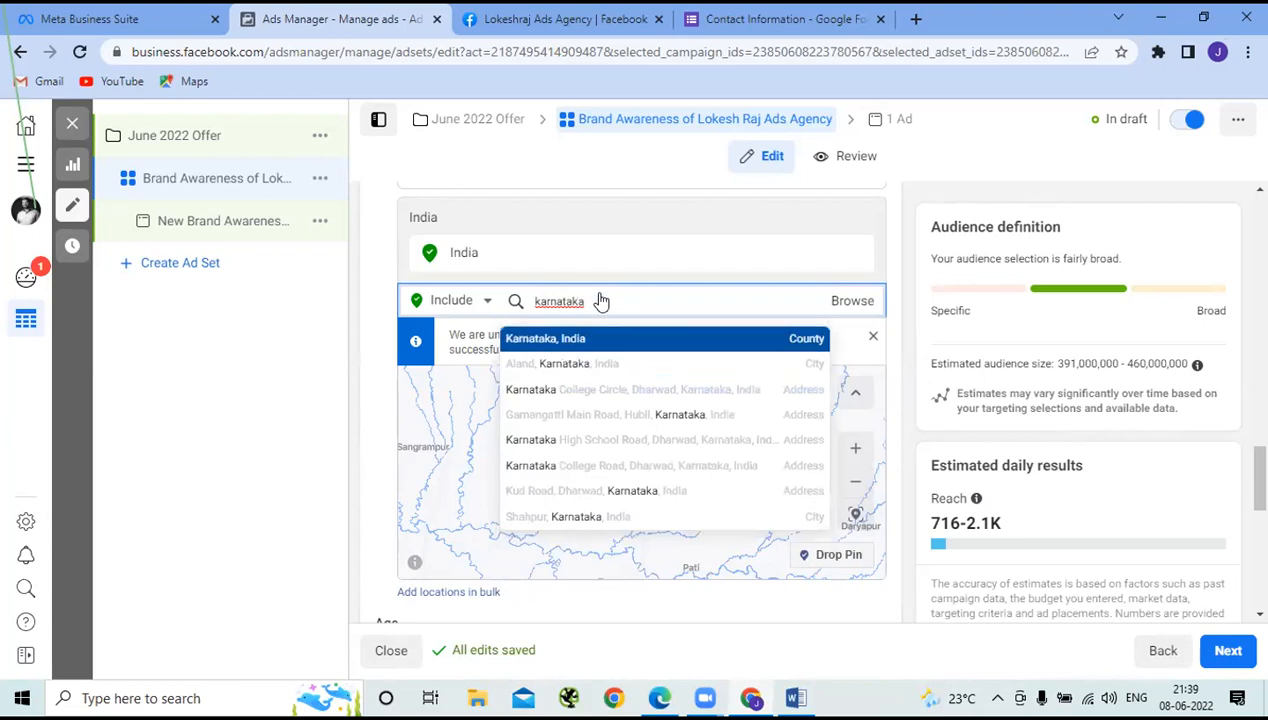
{"action": "key", "text": "Return"}
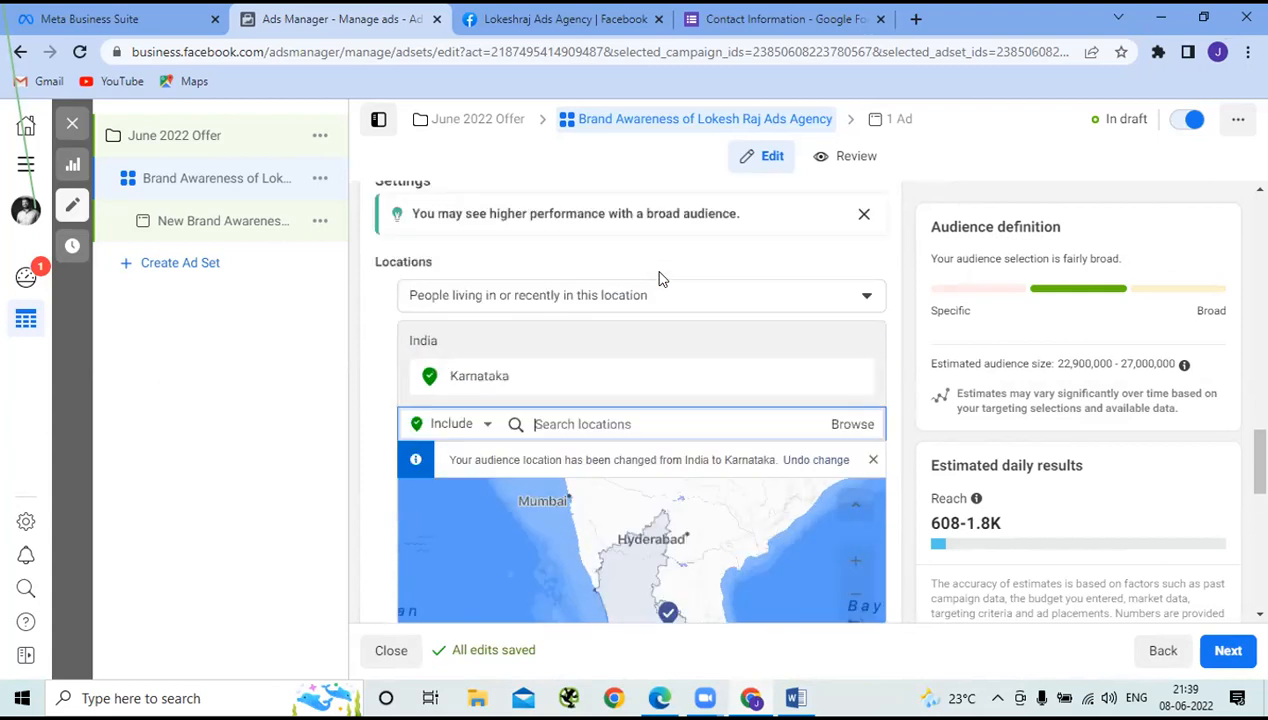
Step: Review the audience's location settings and dismiss the tip about higher performance with a broad audience
{"action": "scroll", "coordinate": [660, 277], "scroll_direction": "up", "scroll_amount": 2}
{"action": "scroll", "coordinate": [485, 295], "scroll_direction": "up", "scroll_amount": 2}
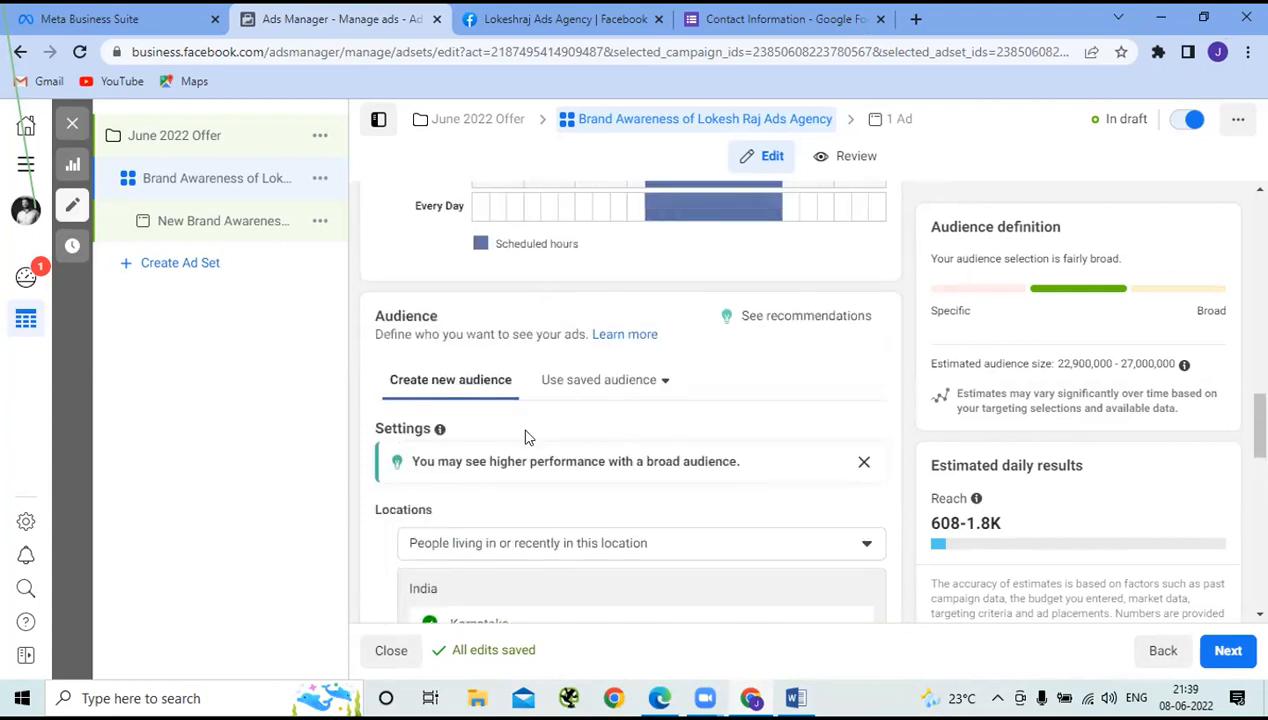
{"action": "scroll", "coordinate": [528, 437], "scroll_direction": "down", "scroll_amount": 1}
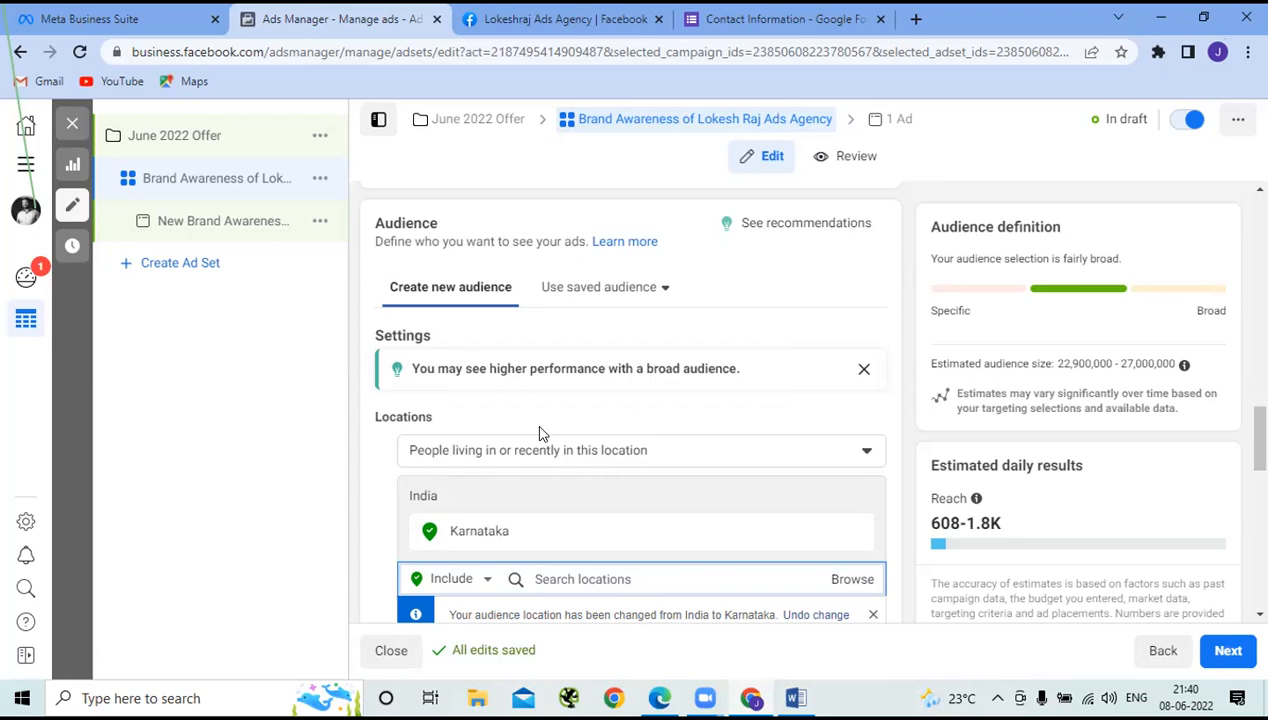
{"action": "scroll", "coordinate": [540, 430], "scroll_direction": "down", "scroll_amount": 2}
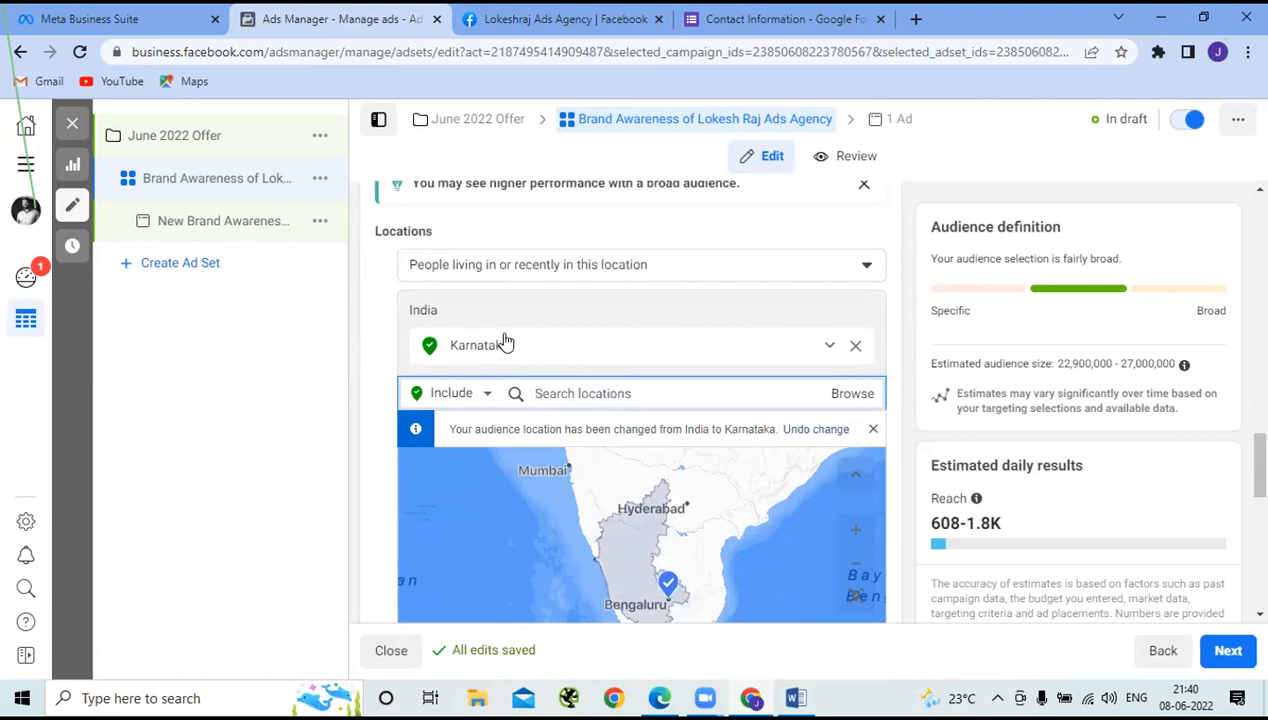
{"action": "scroll", "coordinate": [503, 338], "scroll_direction": "up", "scroll_amount": 1}
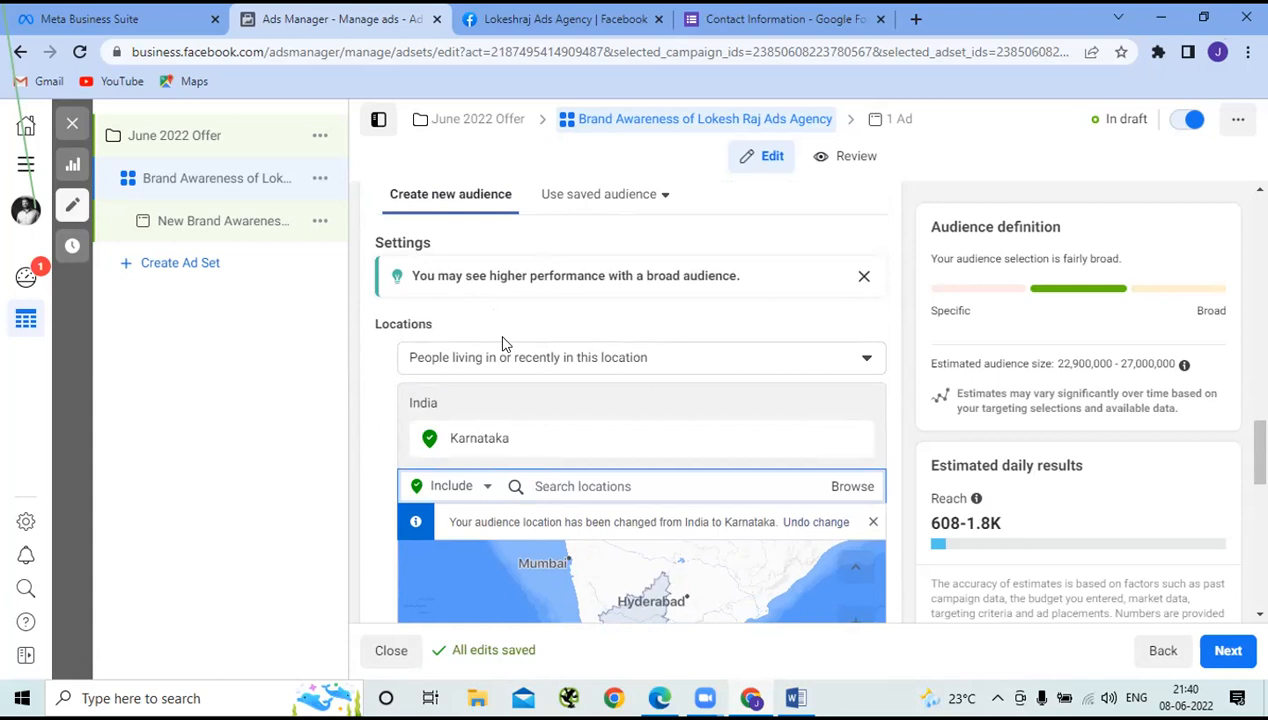
{"action": "left_click", "coordinate": [865, 279]}
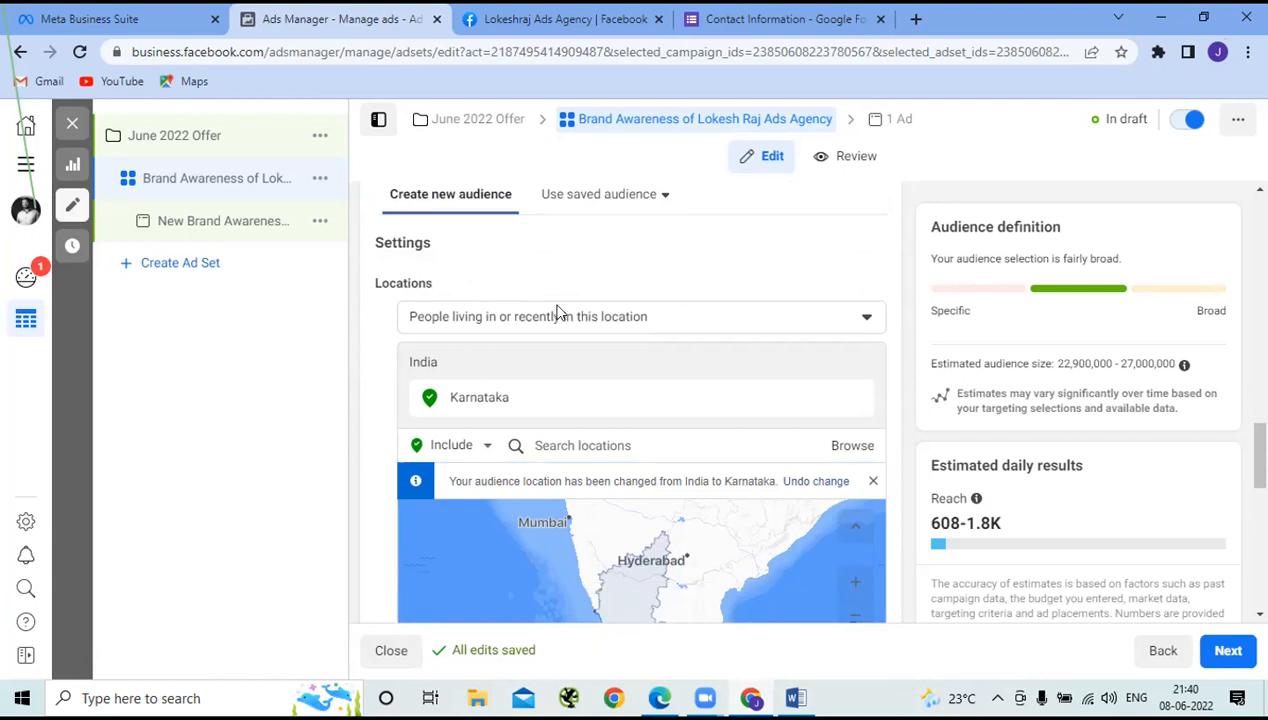
Step: Review the ad set's audience settings, including locations, age, gender, detailed targeting and custom audiences
{"action": "scroll", "coordinate": [558, 313], "scroll_direction": "down", "scroll_amount": 3}
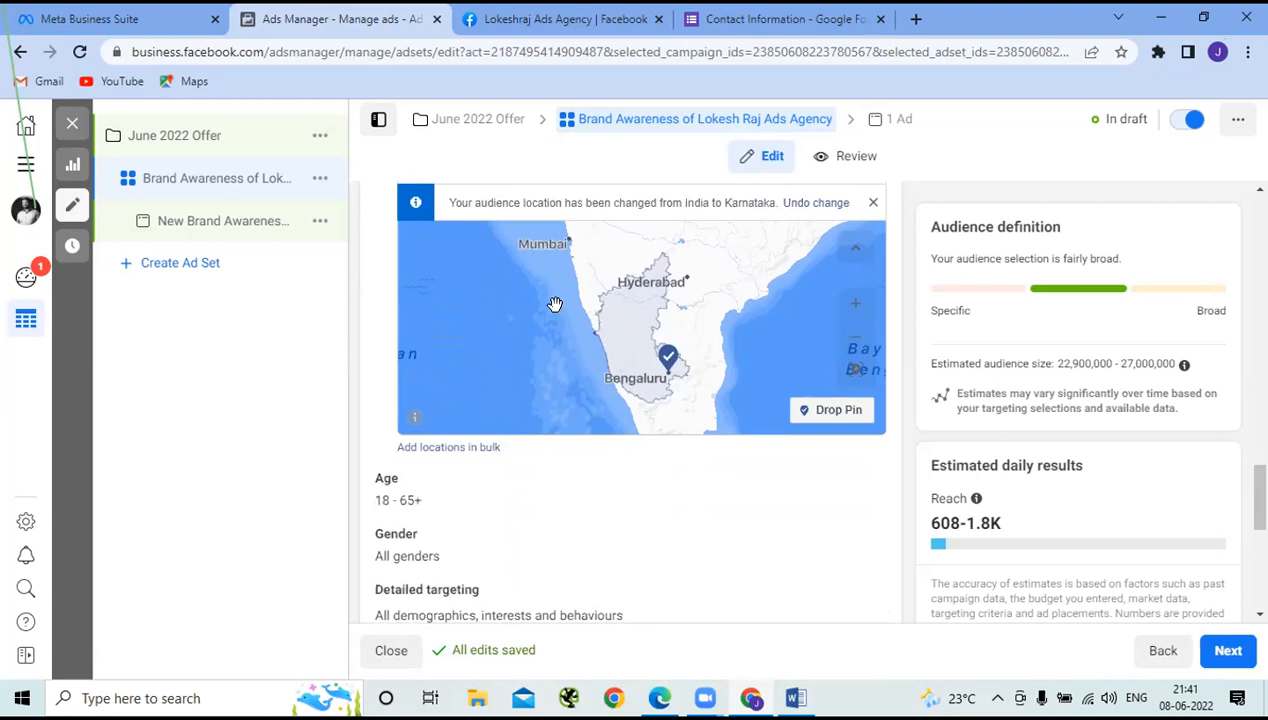
{"action": "scroll", "coordinate": [555, 303], "scroll_direction": "down", "scroll_amount": 2}
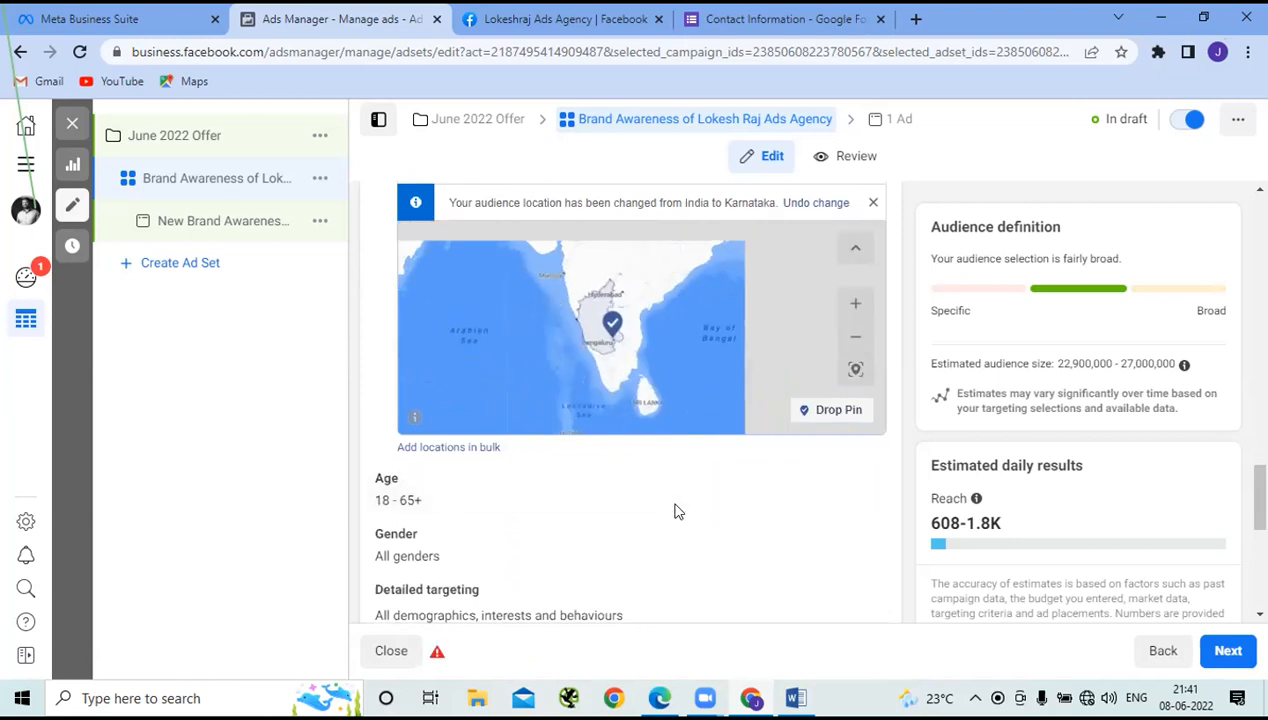
{"action": "scroll", "coordinate": [675, 512], "scroll_direction": "down", "scroll_amount": 3}
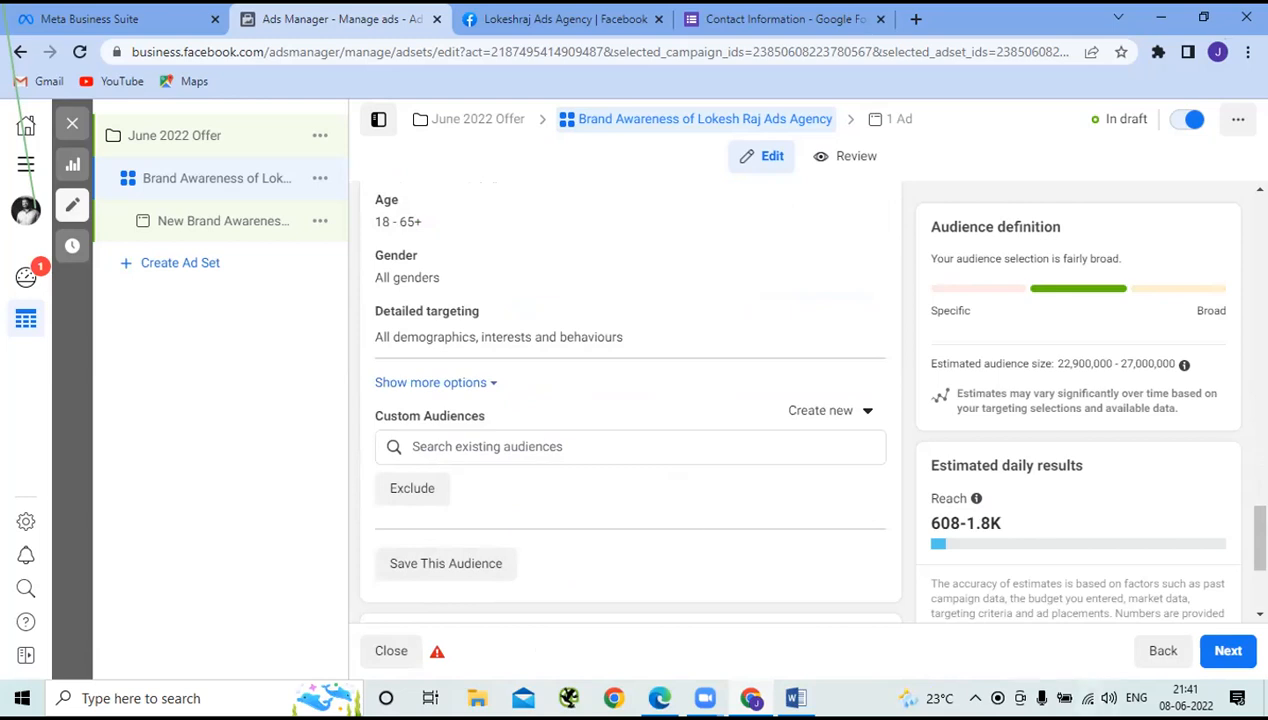
{"action": "scroll", "coordinate": [613, 492], "scroll_direction": "up", "scroll_amount": 5}
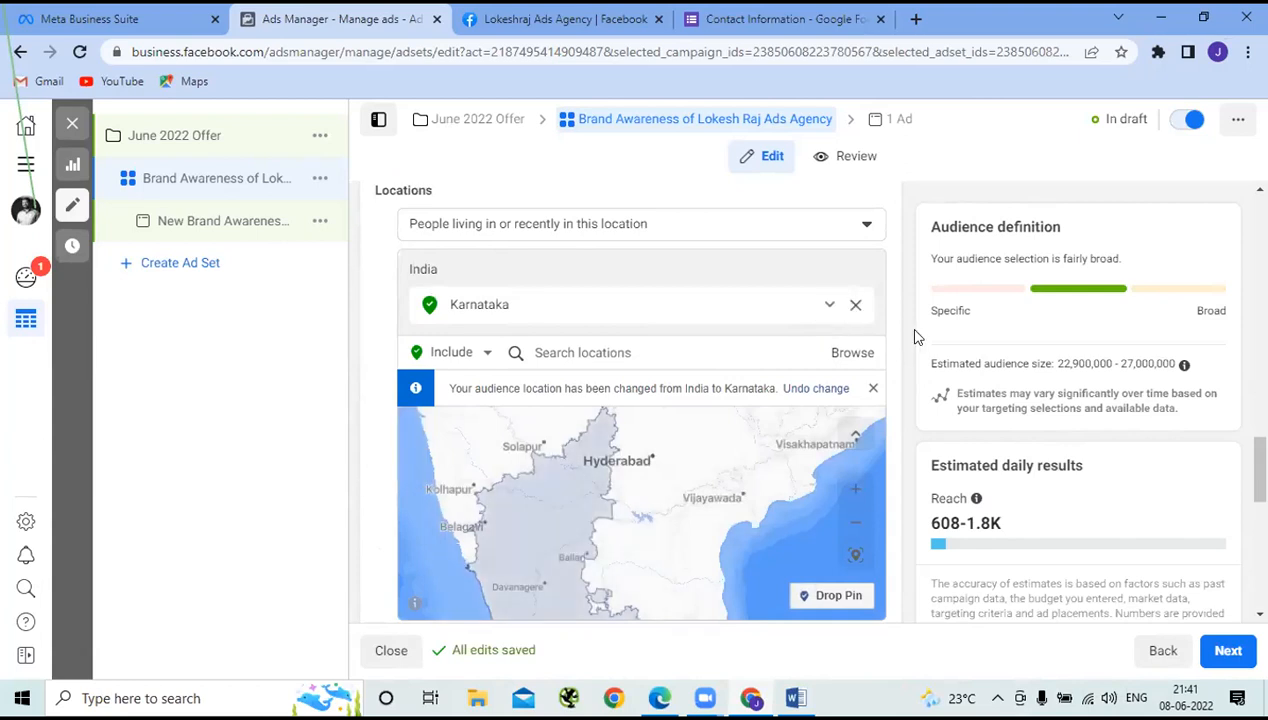
{"action": "scroll", "coordinate": [925, 387], "scroll_direction": "up", "scroll_amount": 3}
{"action": "scroll", "coordinate": [925, 387], "scroll_direction": "up", "scroll_amount": 2}
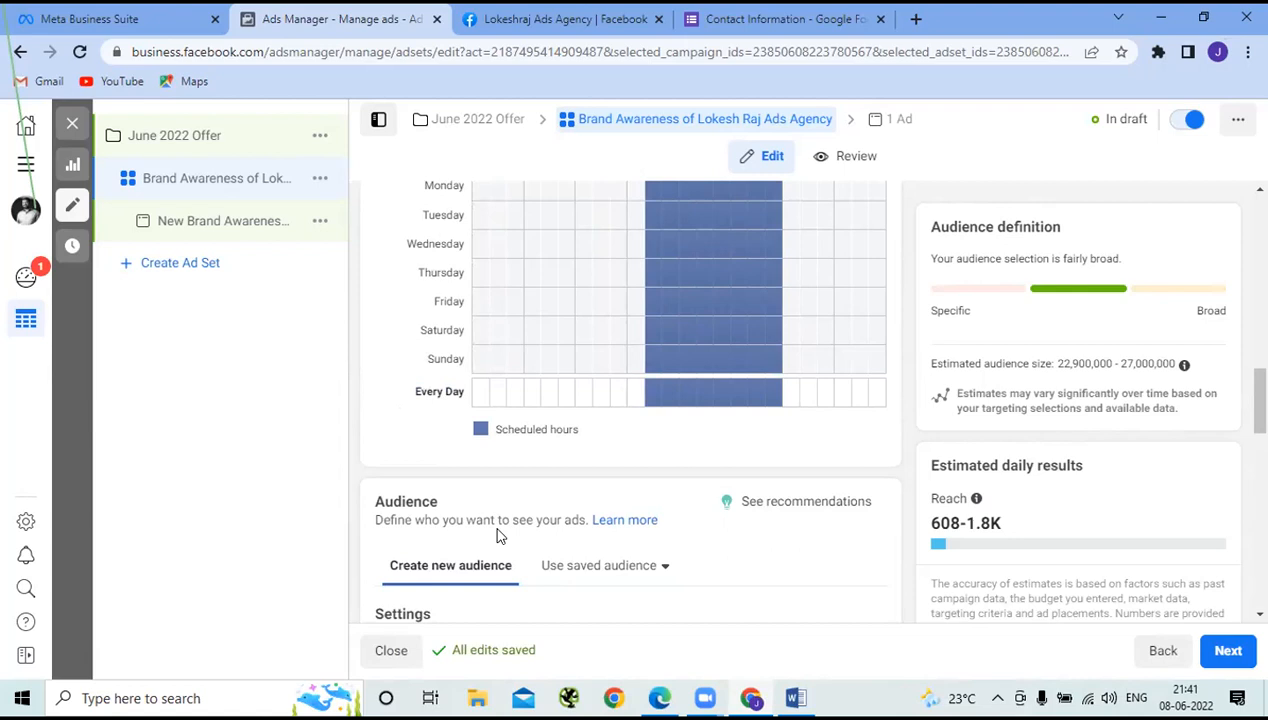
{"action": "scroll", "coordinate": [499, 536], "scroll_direction": "down", "scroll_amount": 1}
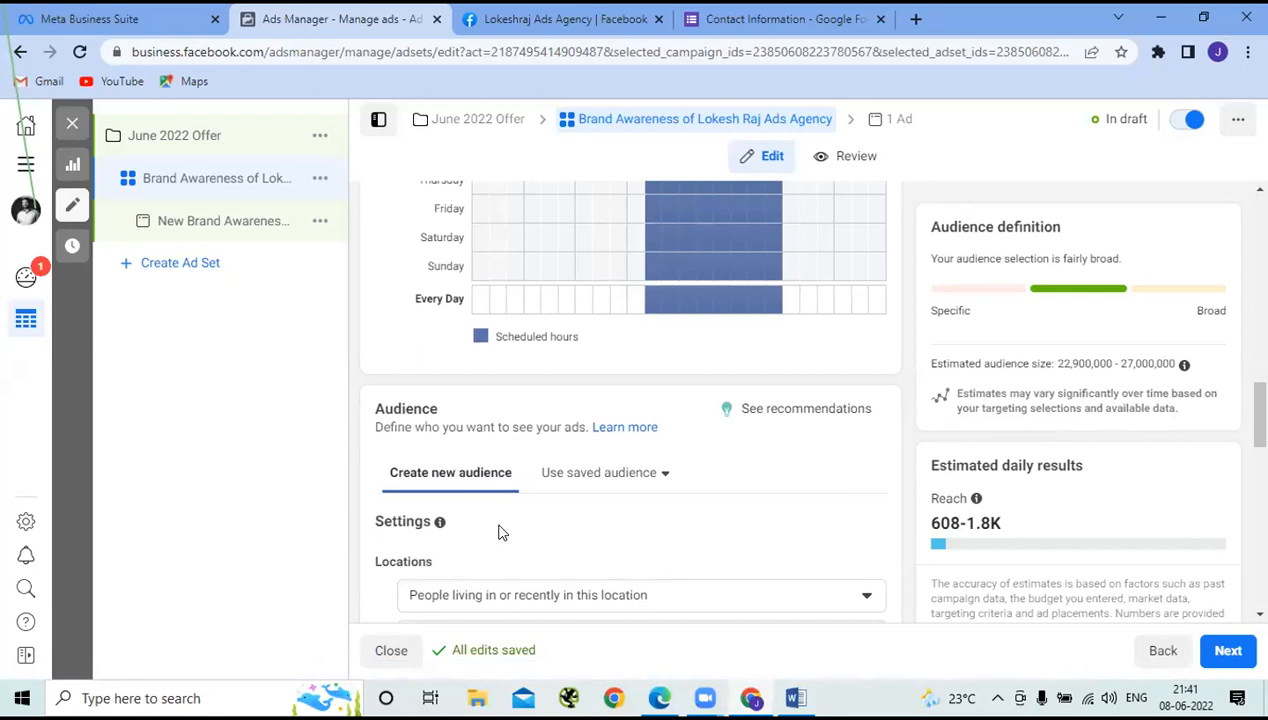
Step: Reload the ad set editor and return to the Audience section's settings summary
{"action": "left_click", "coordinate": [80, 54]}
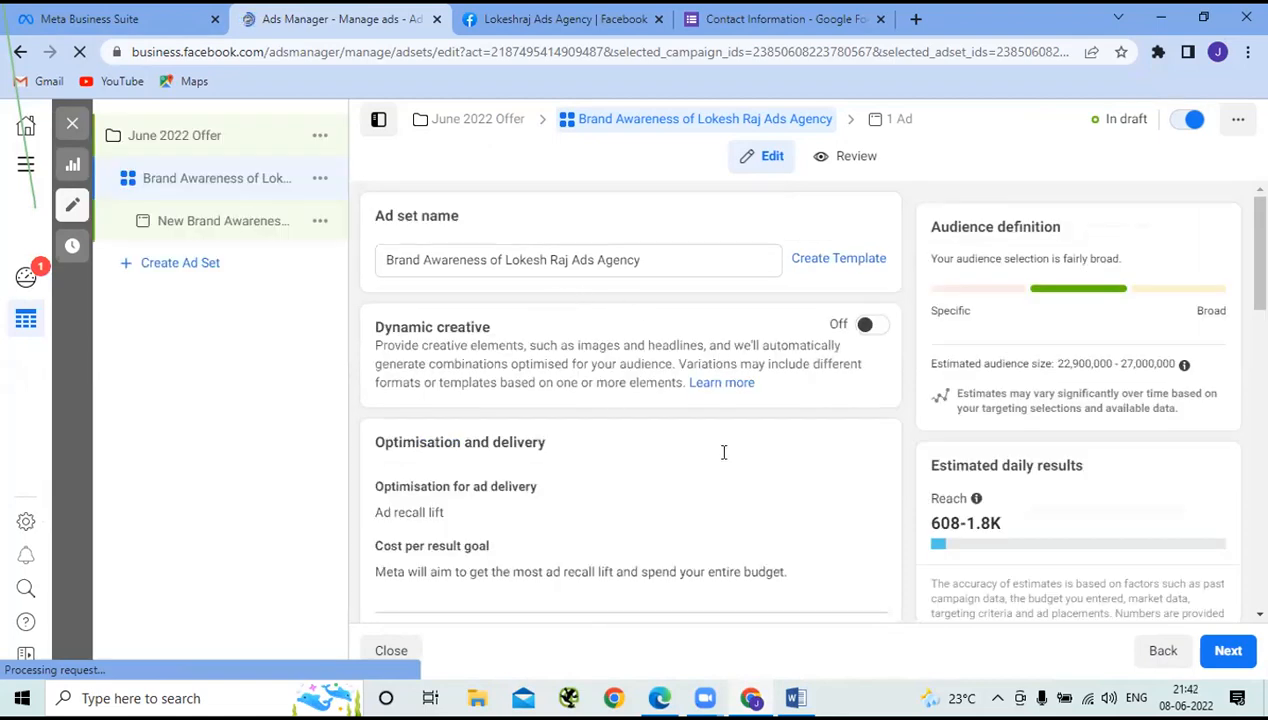
{"action": "scroll", "coordinate": [724, 455], "scroll_direction": "down", "scroll_amount": 3}
{"action": "scroll", "coordinate": [724, 462], "scroll_direction": "down", "scroll_amount": 3}
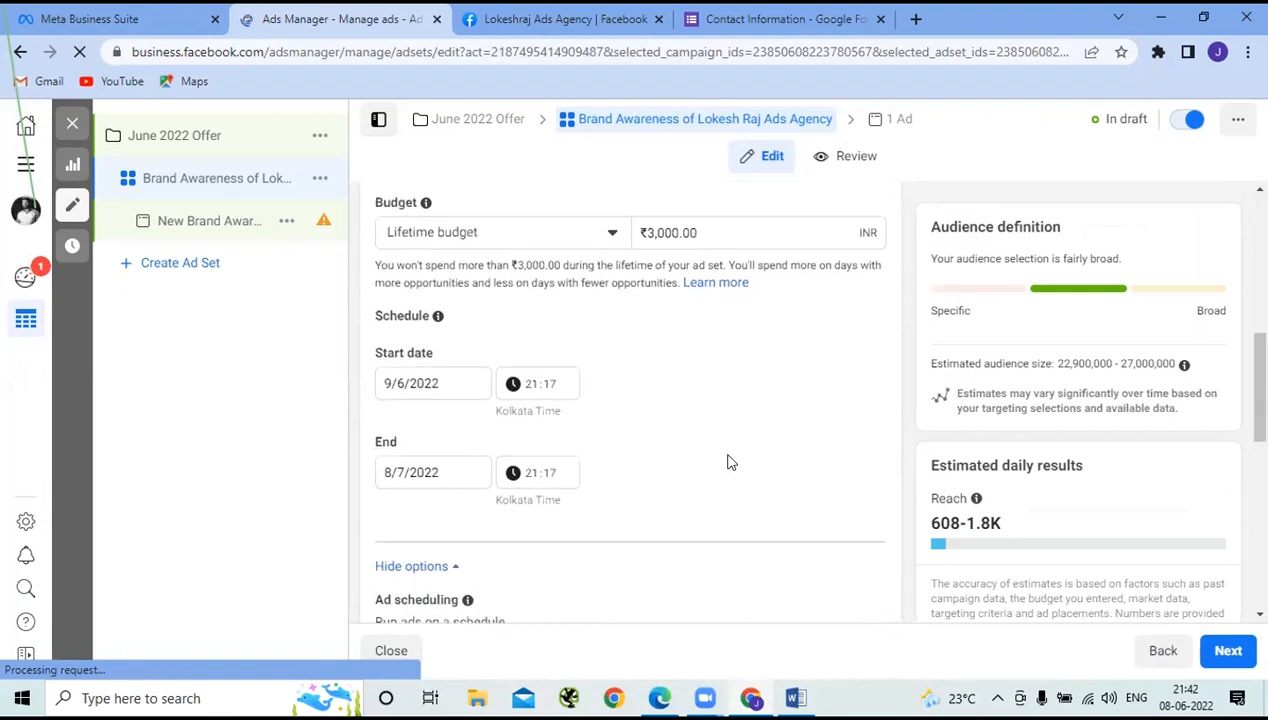
{"action": "scroll", "coordinate": [728, 462], "scroll_direction": "down", "scroll_amount": 3}
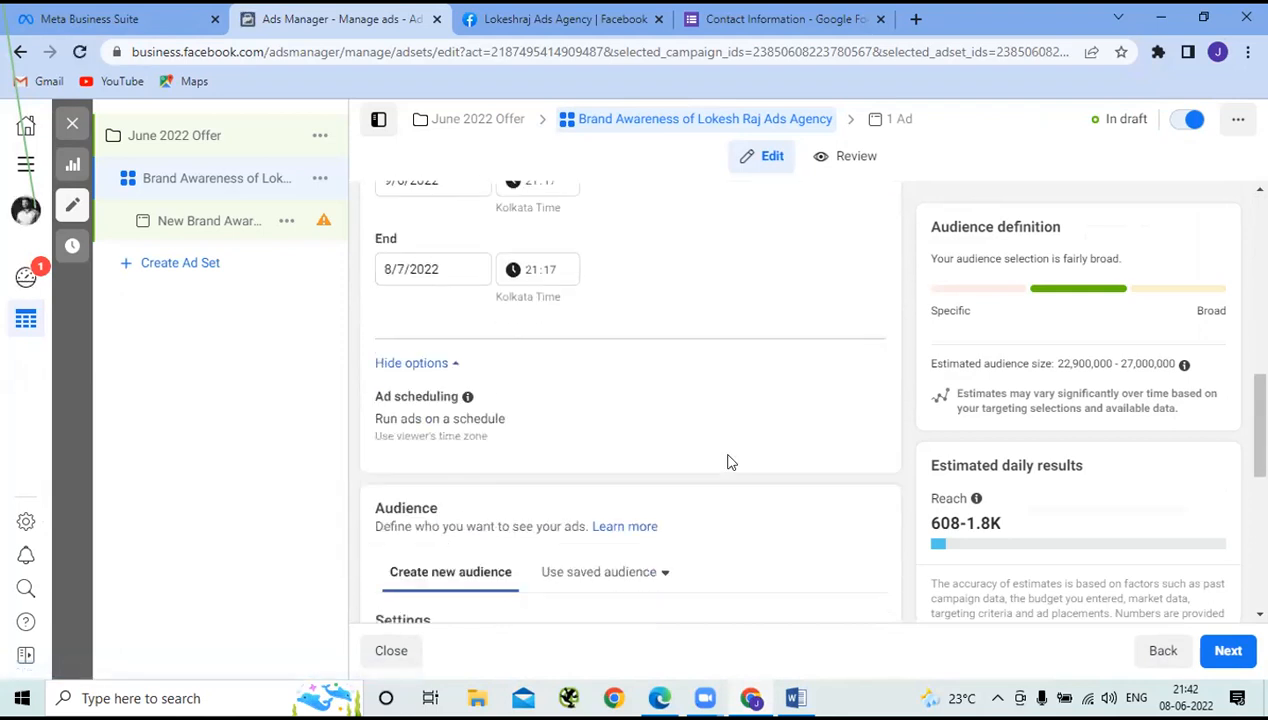
{"action": "scroll", "coordinate": [728, 462], "scroll_direction": "down", "scroll_amount": 1}
{"action": "scroll", "coordinate": [730, 462], "scroll_direction": "down", "scroll_amount": 1}
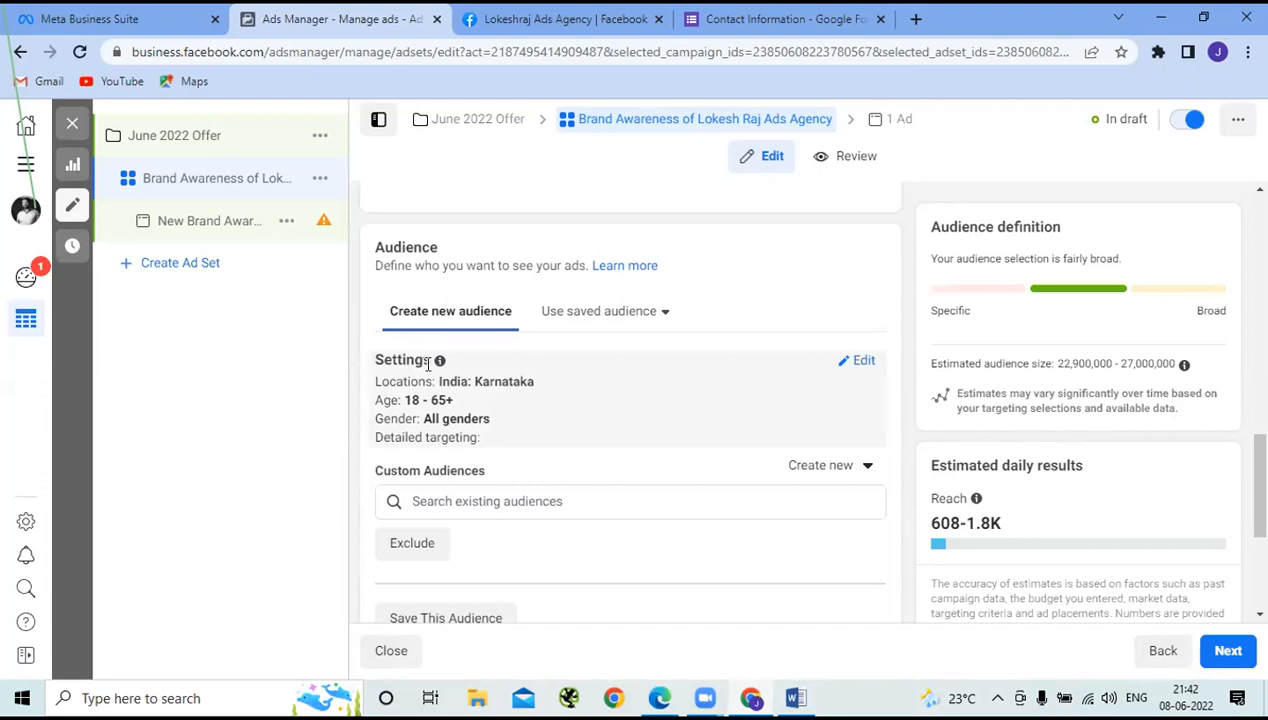
Step: Look through the list of saved audiences available for the ad set and close it without choosing one
{"action": "mouse_move", "coordinate": [435, 366]}
{"action": "left_click", "coordinate": [620, 315]}
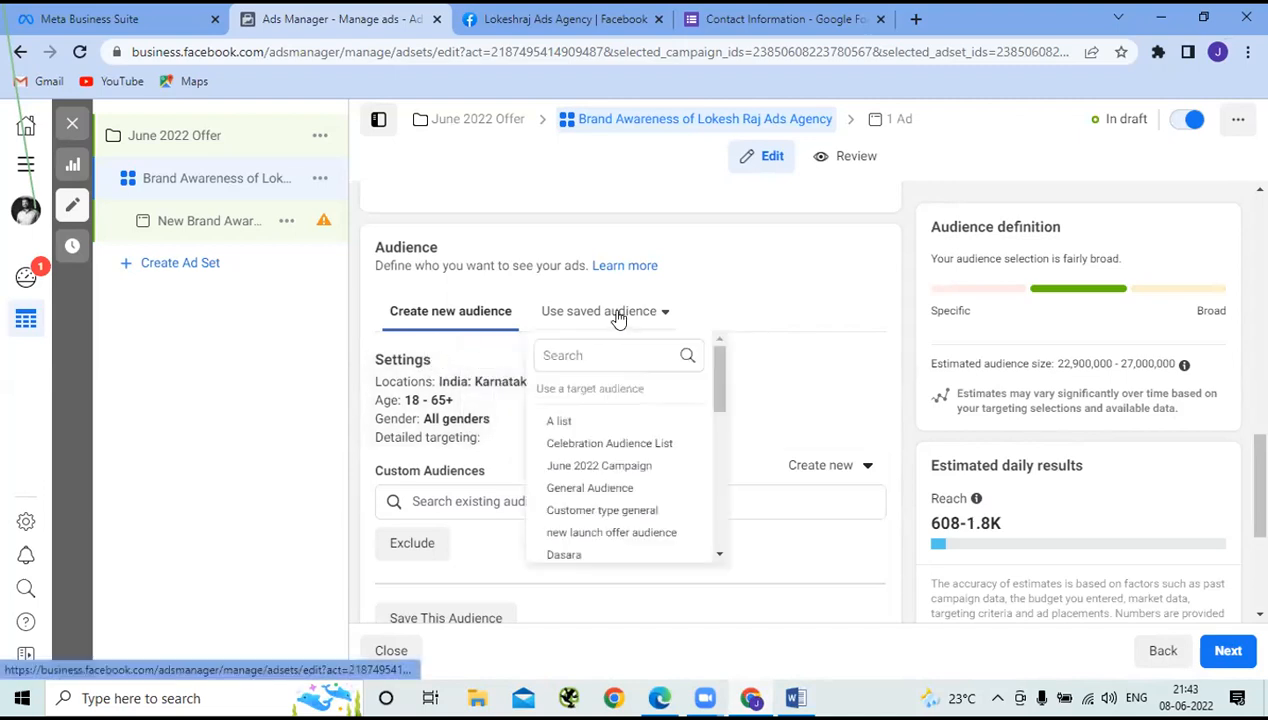
{"action": "left_click", "coordinate": [845, 355]}
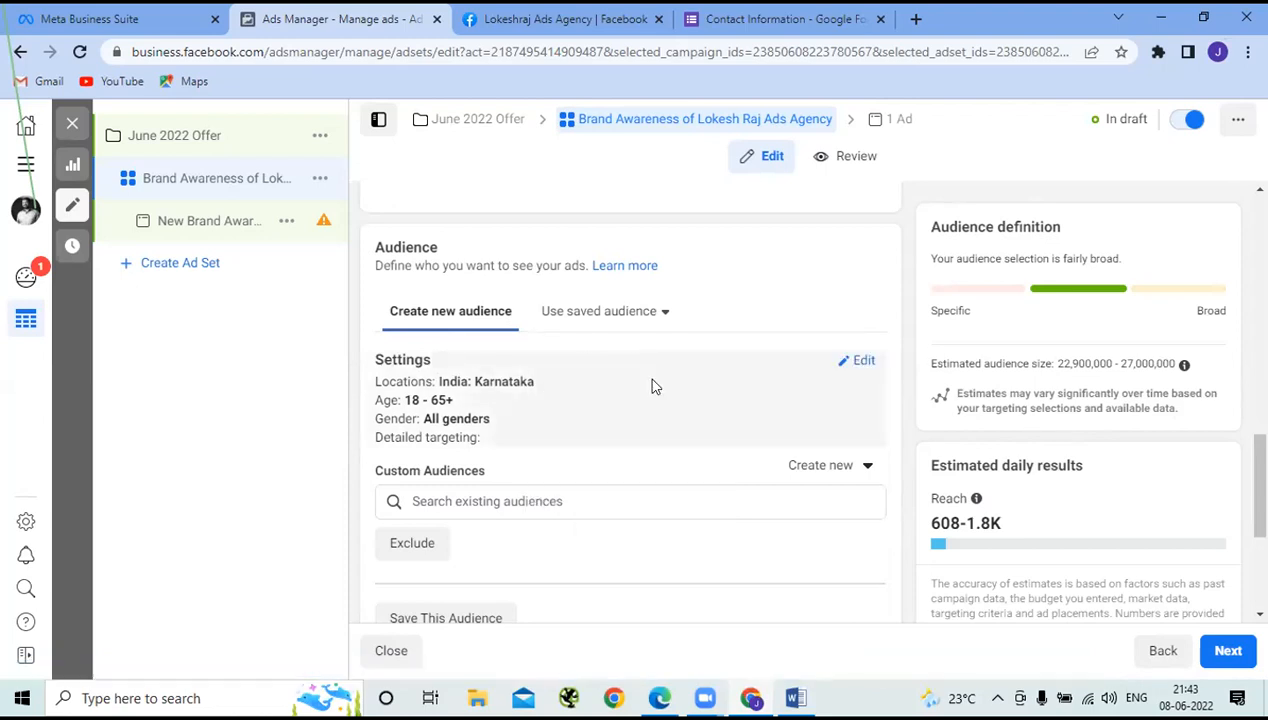
Step: Edit the audience settings and add the city Gurugram, Haryana, India to the included locations
{"action": "left_click", "coordinate": [860, 361]}
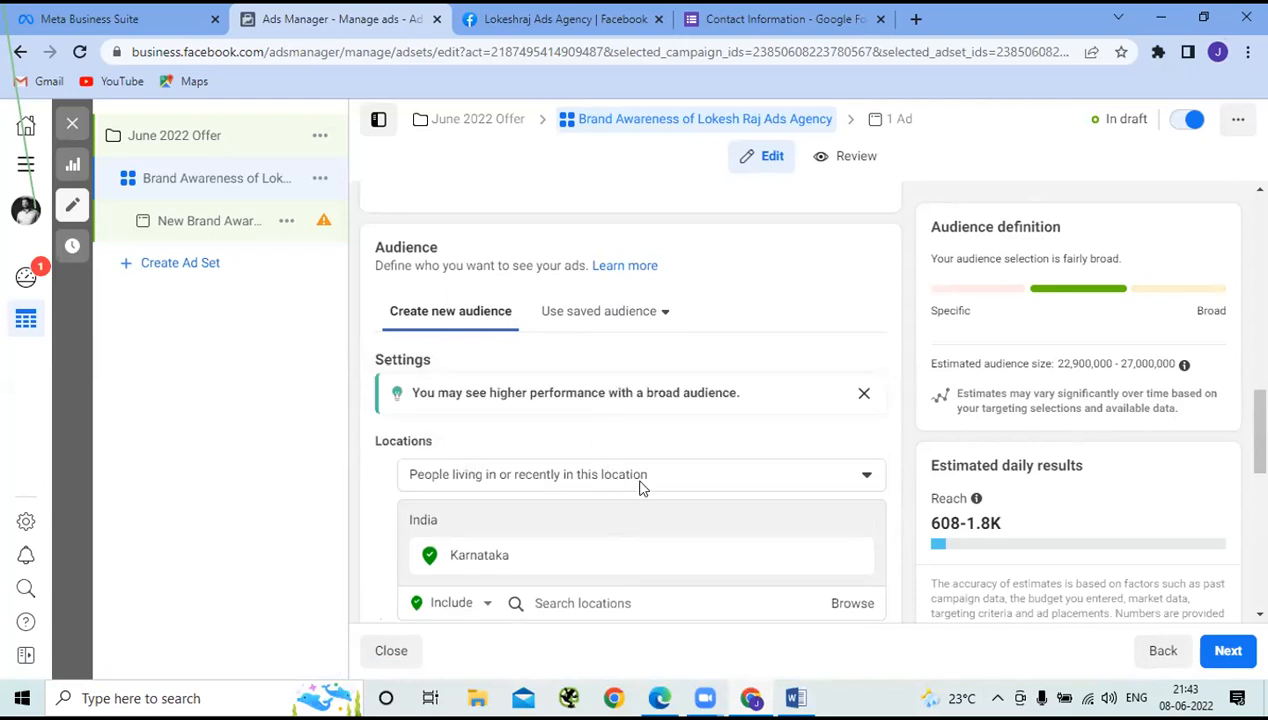
{"action": "scroll", "coordinate": [640, 487], "scroll_direction": "down", "scroll_amount": 2}
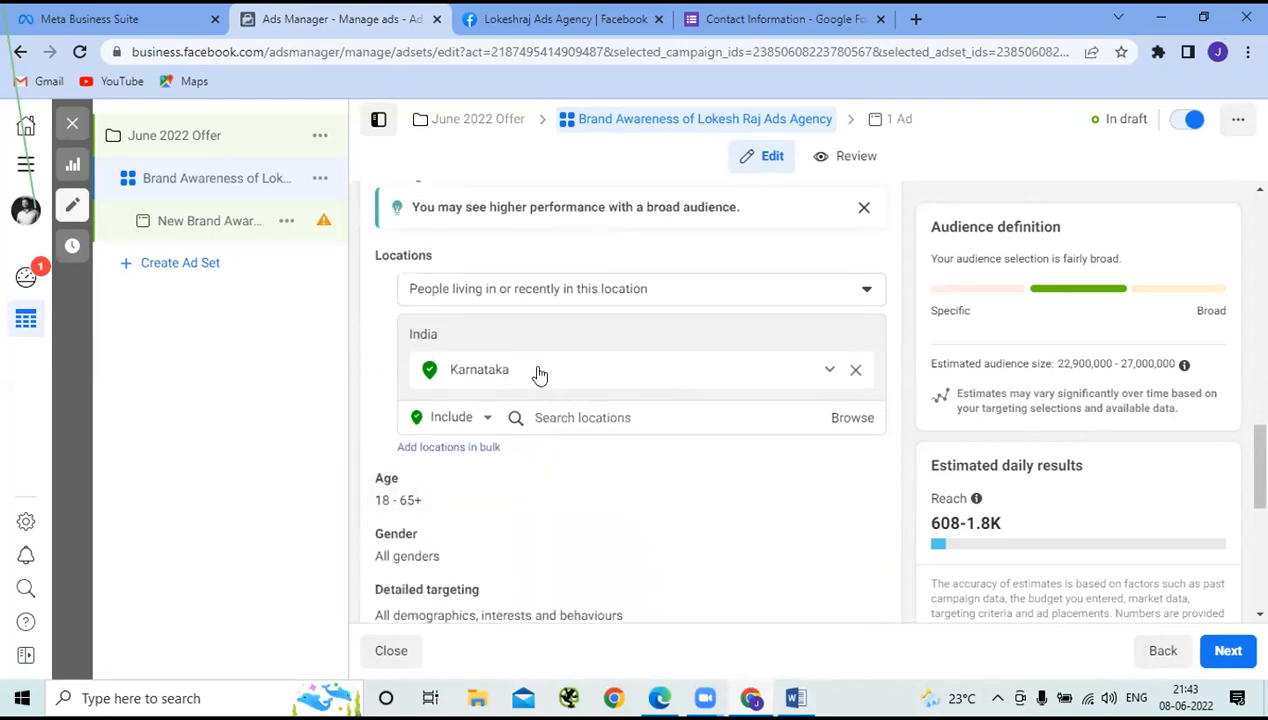
{"action": "left_click", "coordinate": [574, 420]}
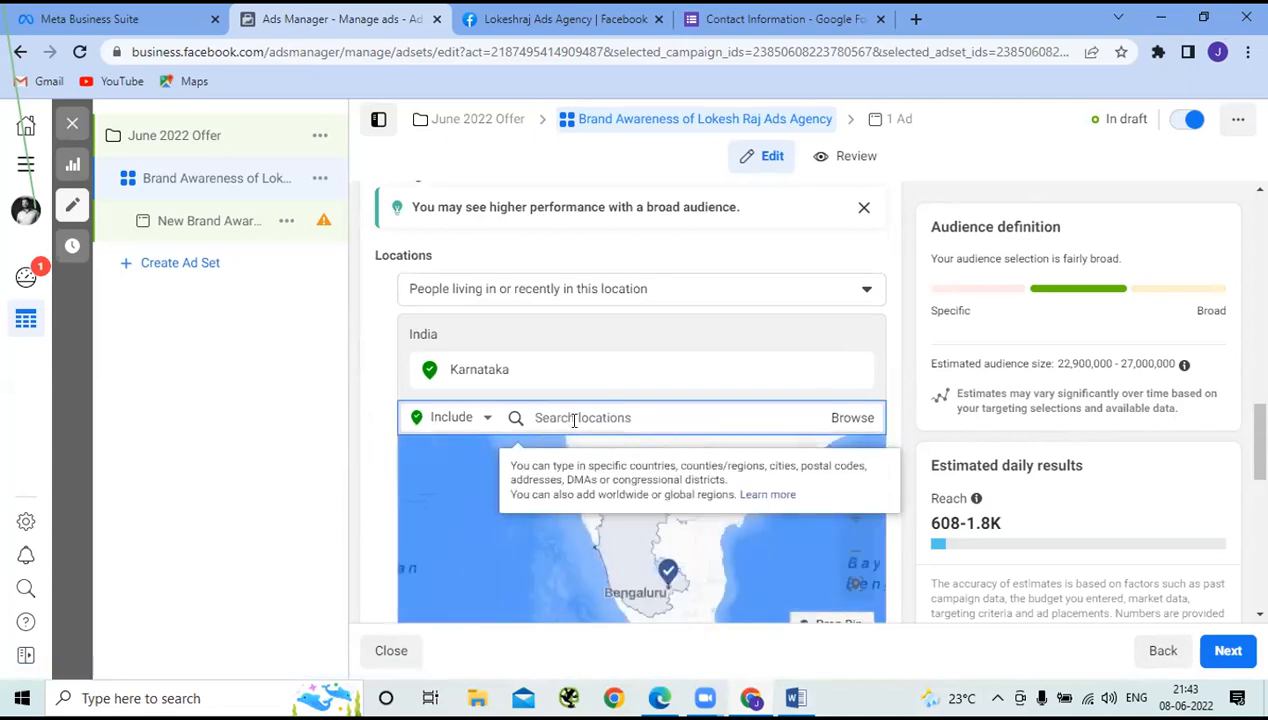
{"action": "type", "text": "guru"}
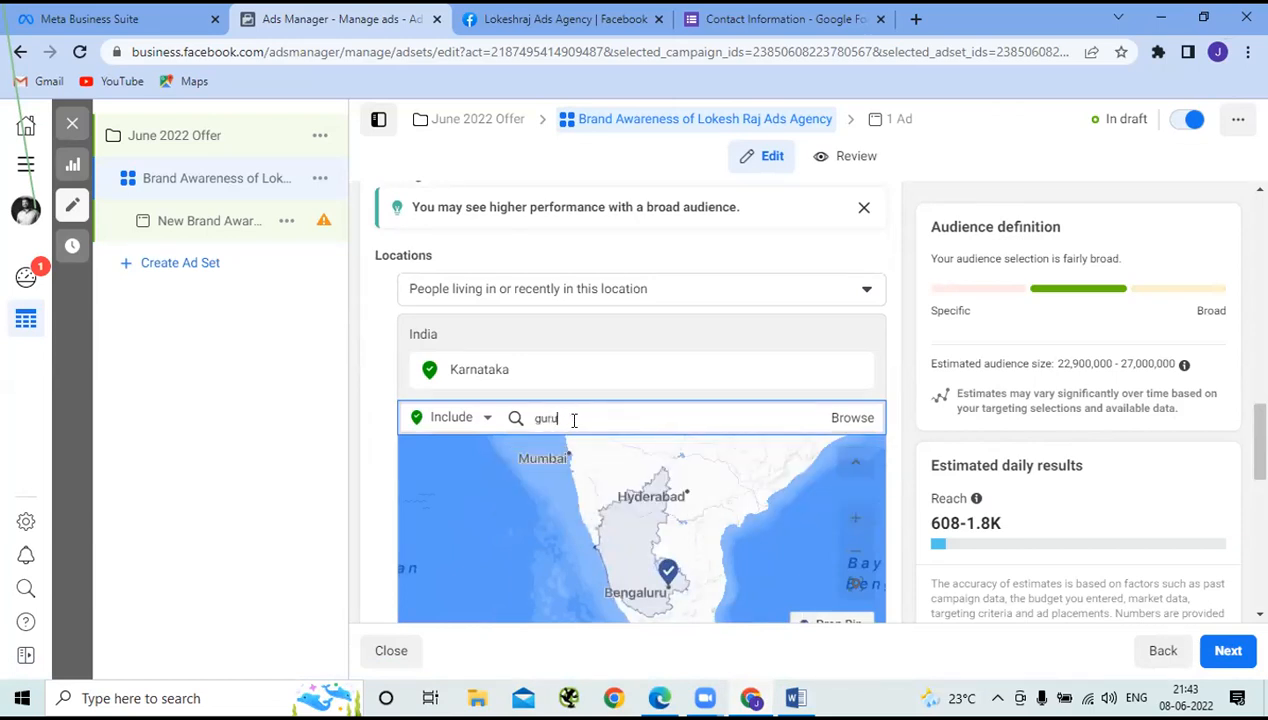
{"action": "type", "text": "gram"}
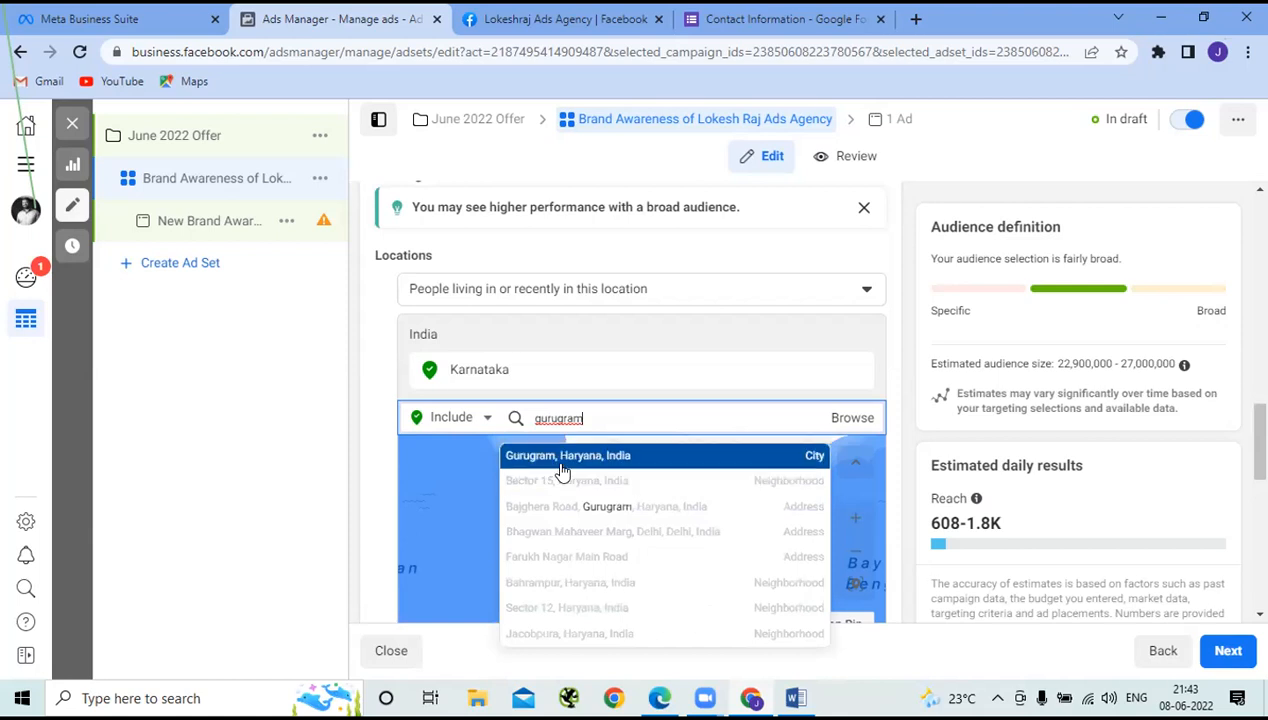
{"action": "key", "text": "Return"}
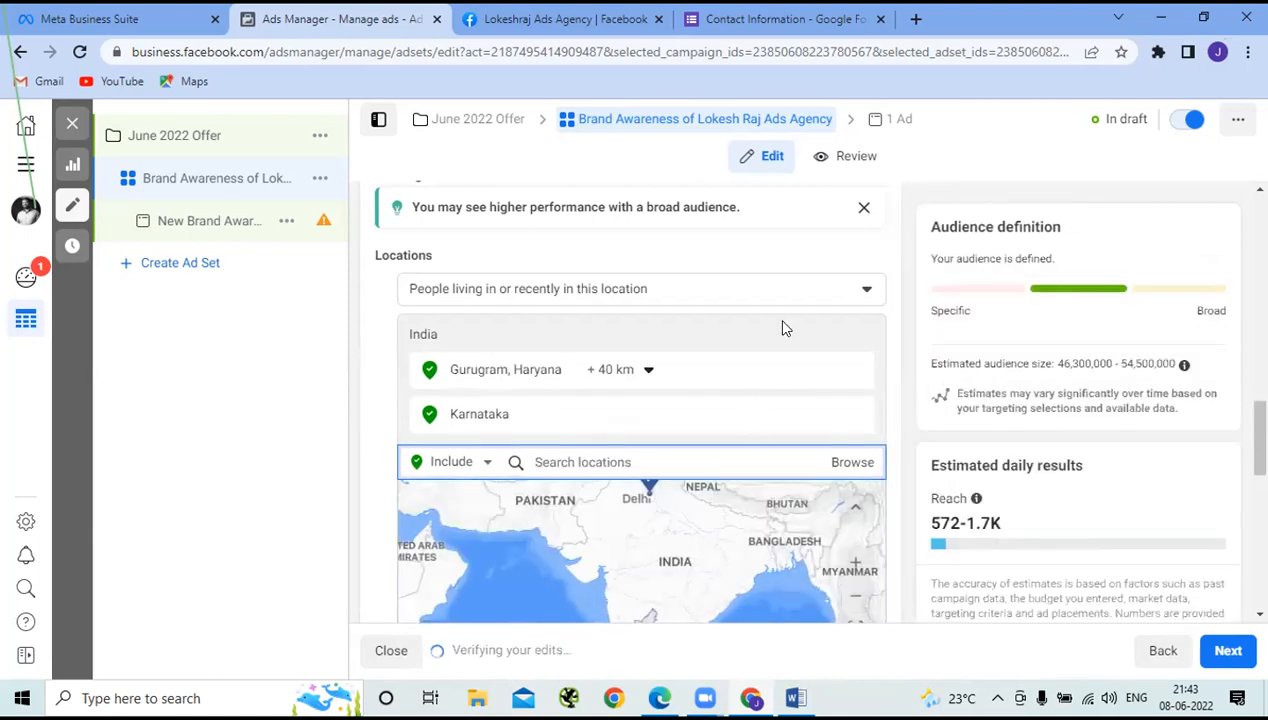
Step: Review the location map and demographic settings, and check the include and exclude choices for locations
{"action": "scroll", "coordinate": [785, 328], "scroll_direction": "down", "scroll_amount": 2}
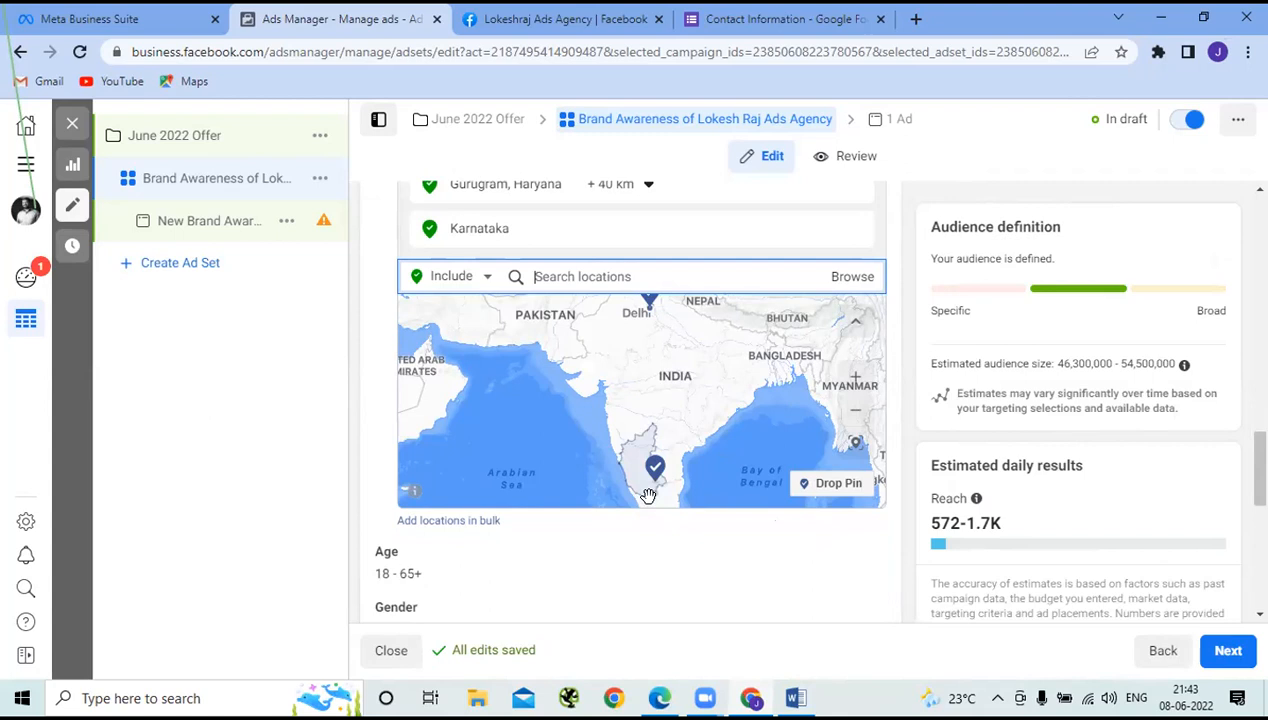
{"action": "scroll", "coordinate": [608, 540], "scroll_direction": "down", "scroll_amount": 2}
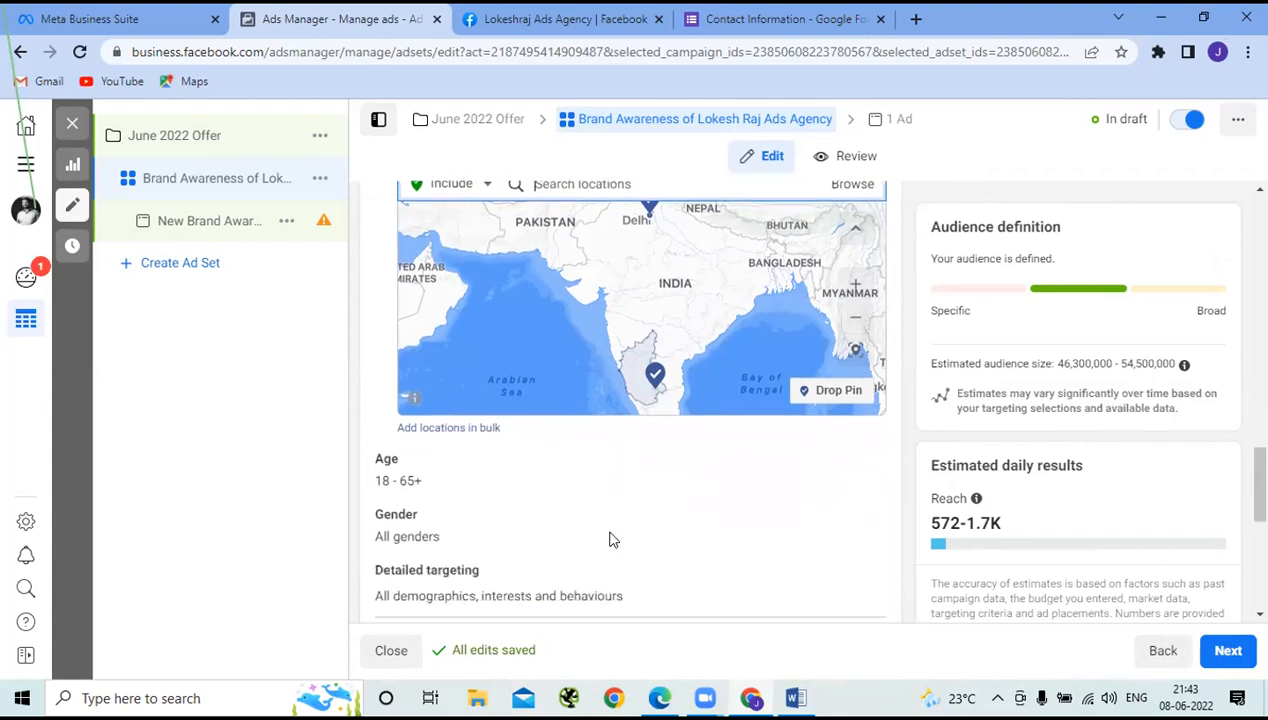
{"action": "scroll", "coordinate": [612, 541], "scroll_direction": "down", "scroll_amount": 1}
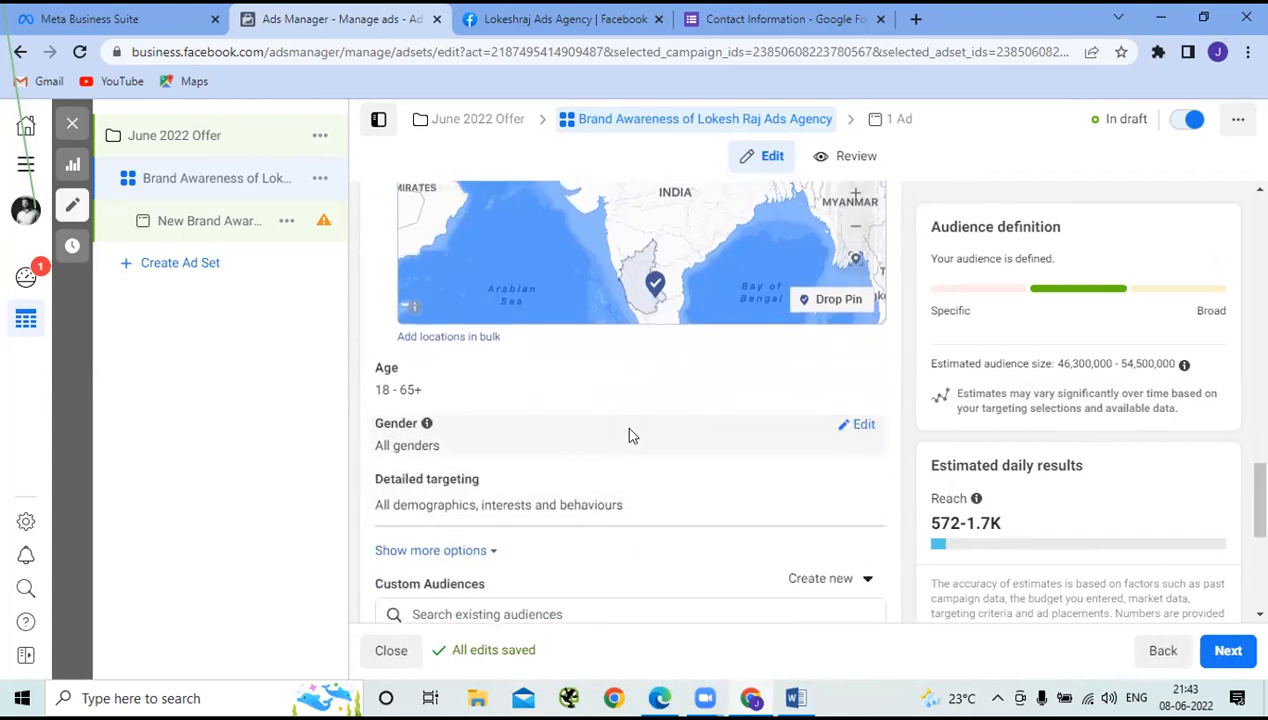
{"action": "scroll", "coordinate": [630, 436], "scroll_direction": "up", "scroll_amount": 3}
{"action": "scroll", "coordinate": [630, 436], "scroll_direction": "up", "scroll_amount": 2}
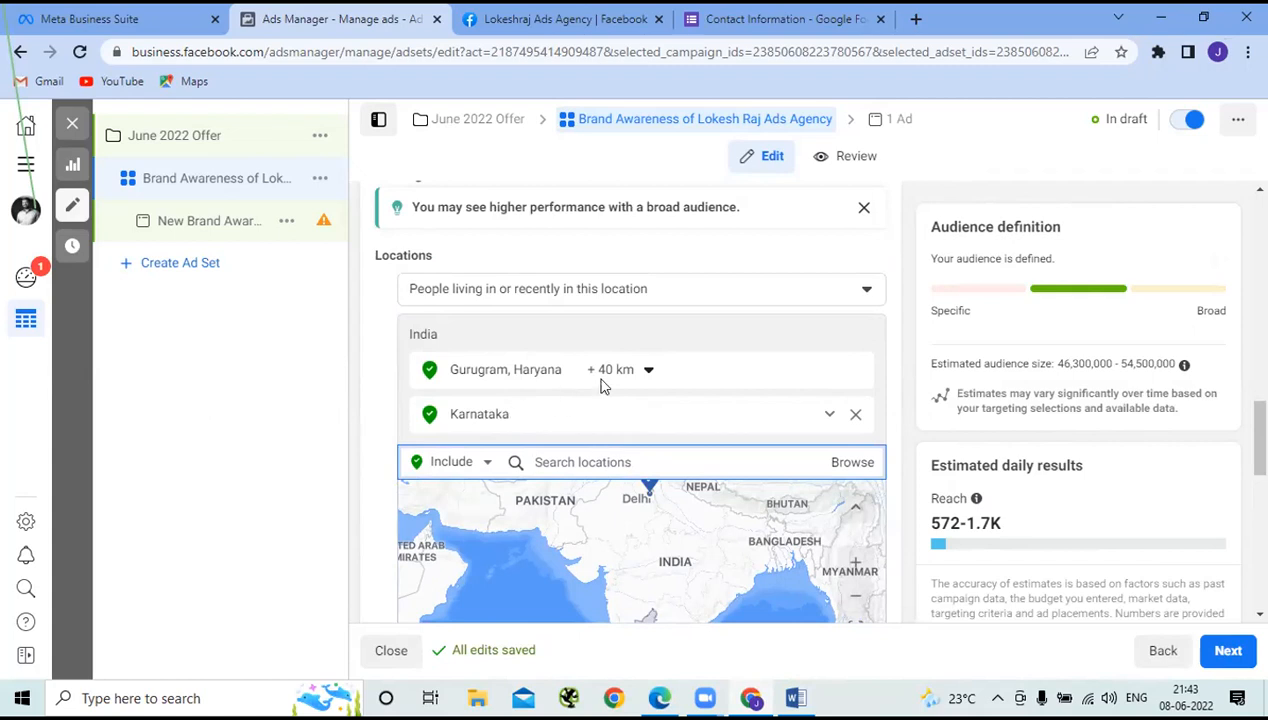
{"action": "left_click", "coordinate": [485, 464]}
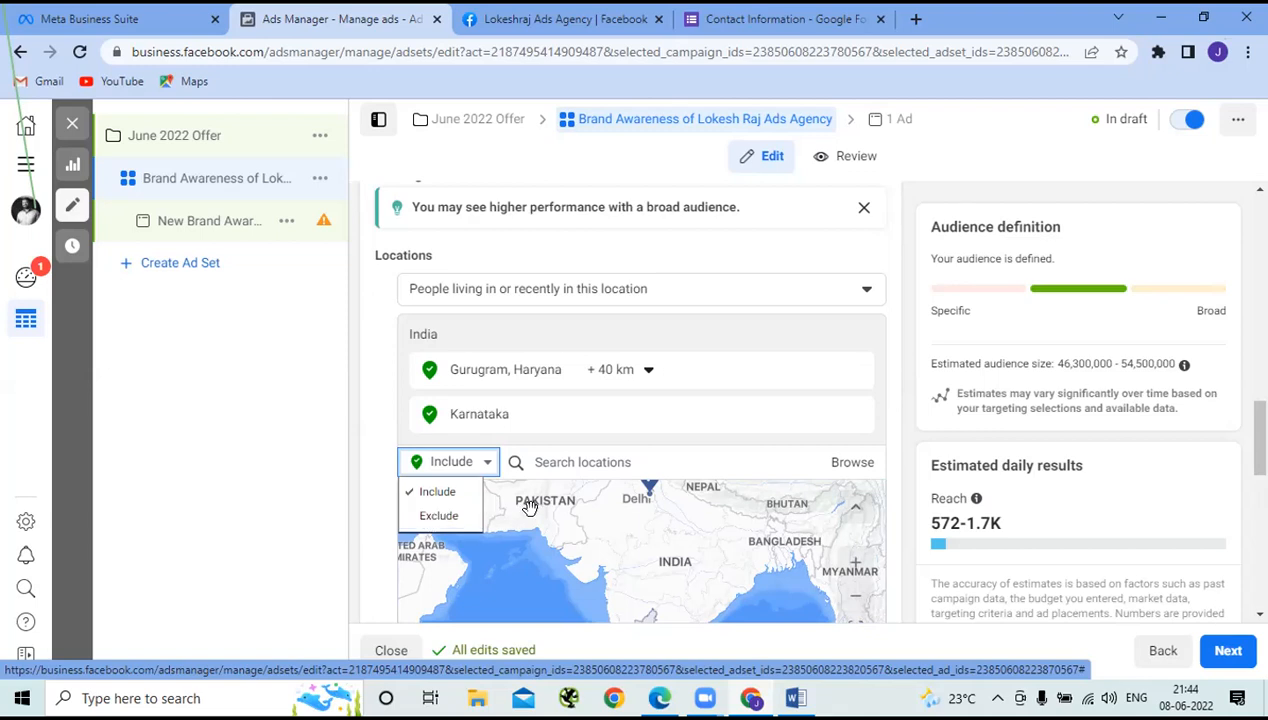
{"action": "left_click", "coordinate": [366, 469]}
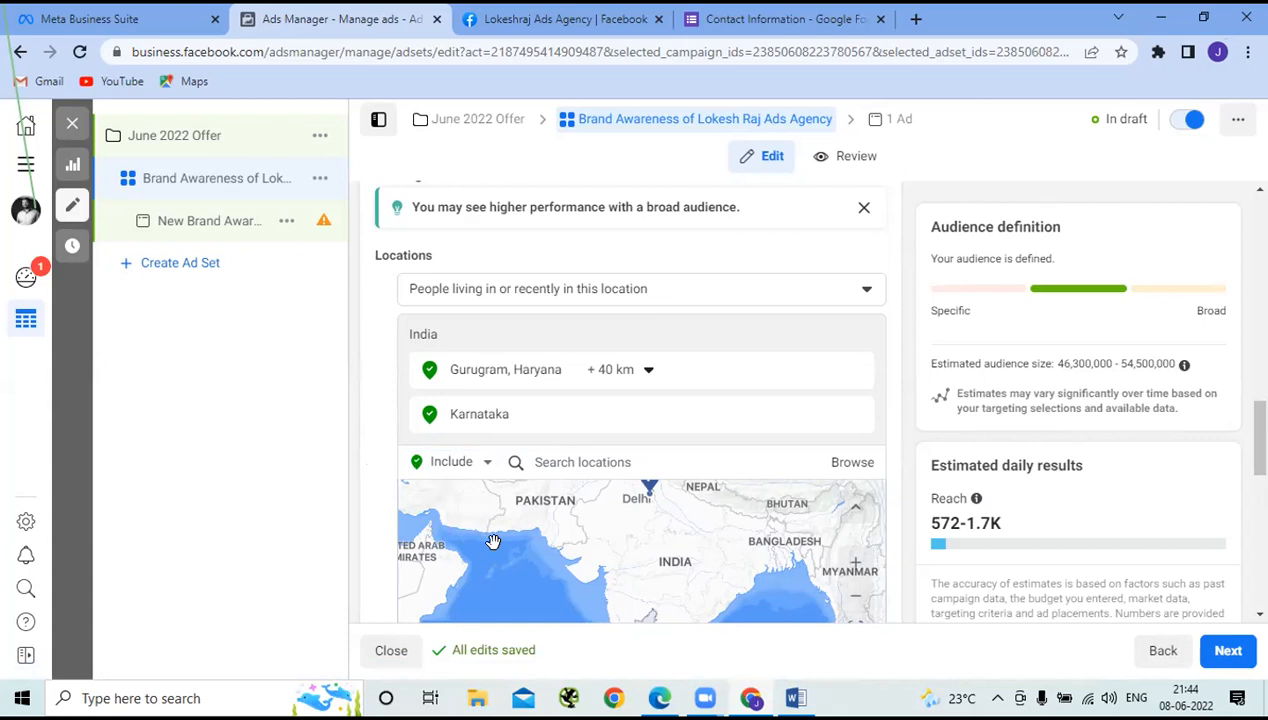
Step: View the form for adding locations in bulk and close it without adding any
{"action": "scroll", "coordinate": [493, 541], "scroll_direction": "down", "scroll_amount": 3}
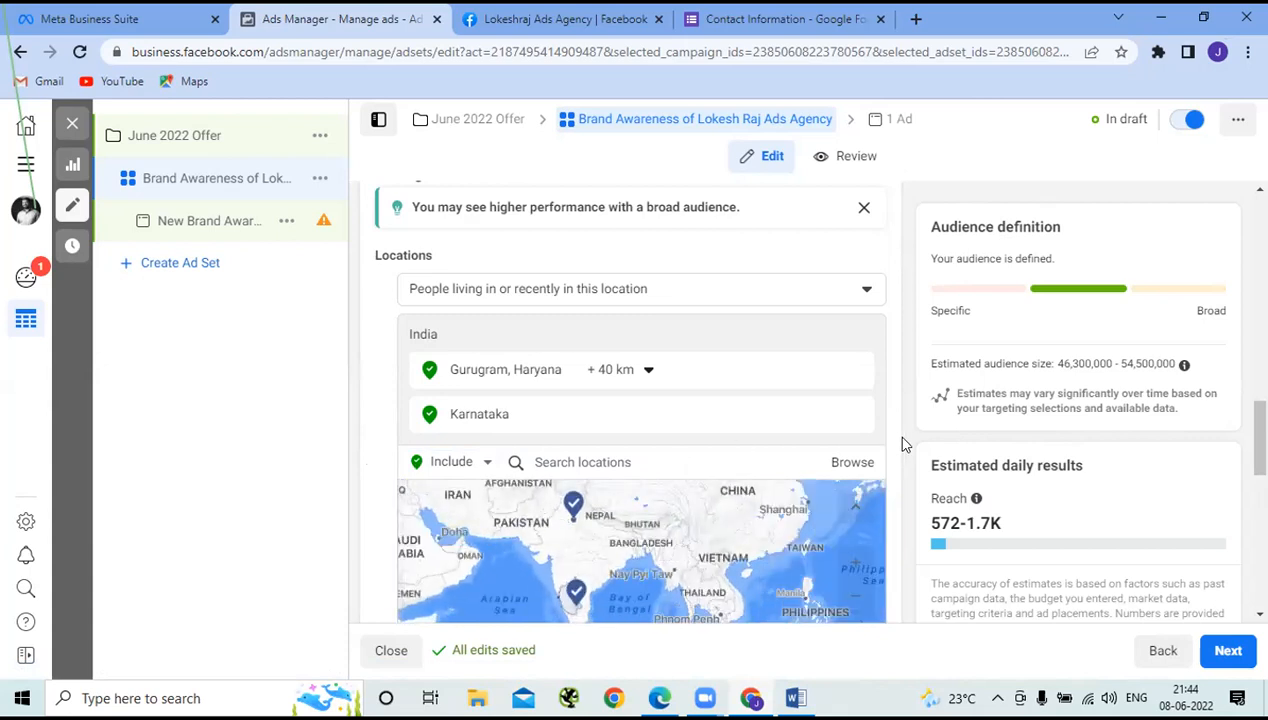
{"action": "scroll", "coordinate": [900, 444], "scroll_direction": "down", "scroll_amount": 4}
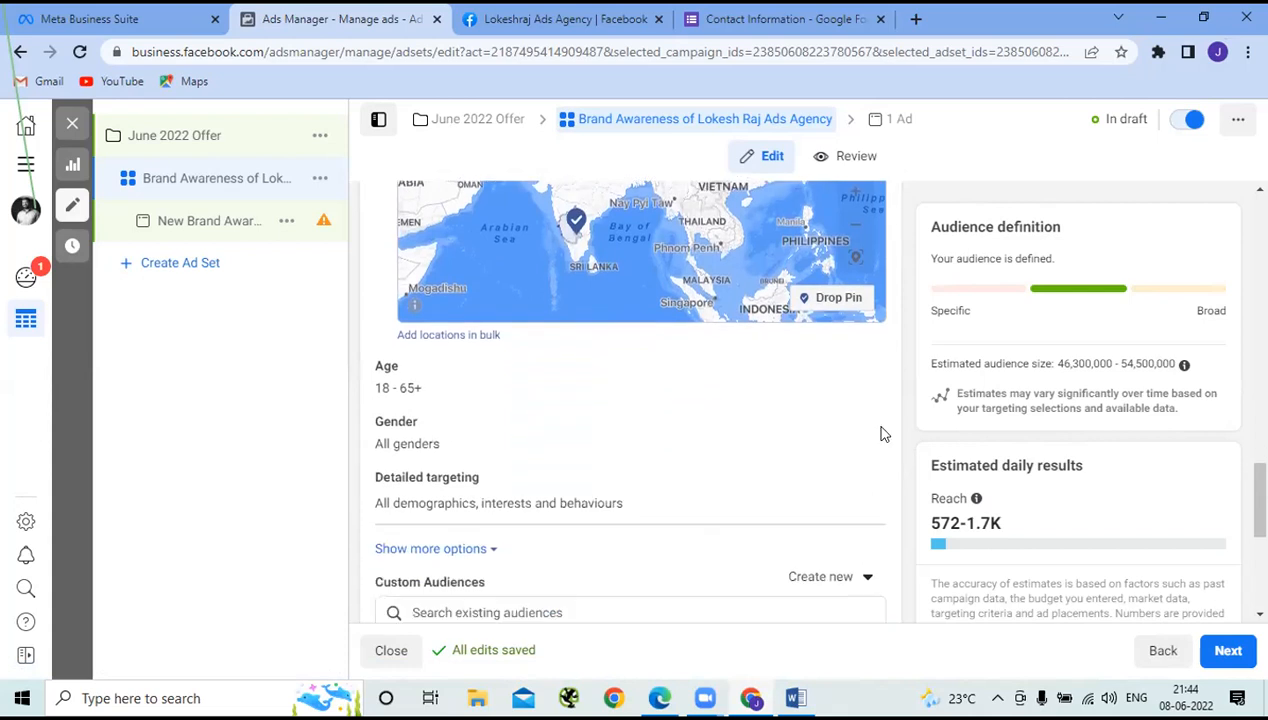
{"action": "left_click", "coordinate": [468, 340]}
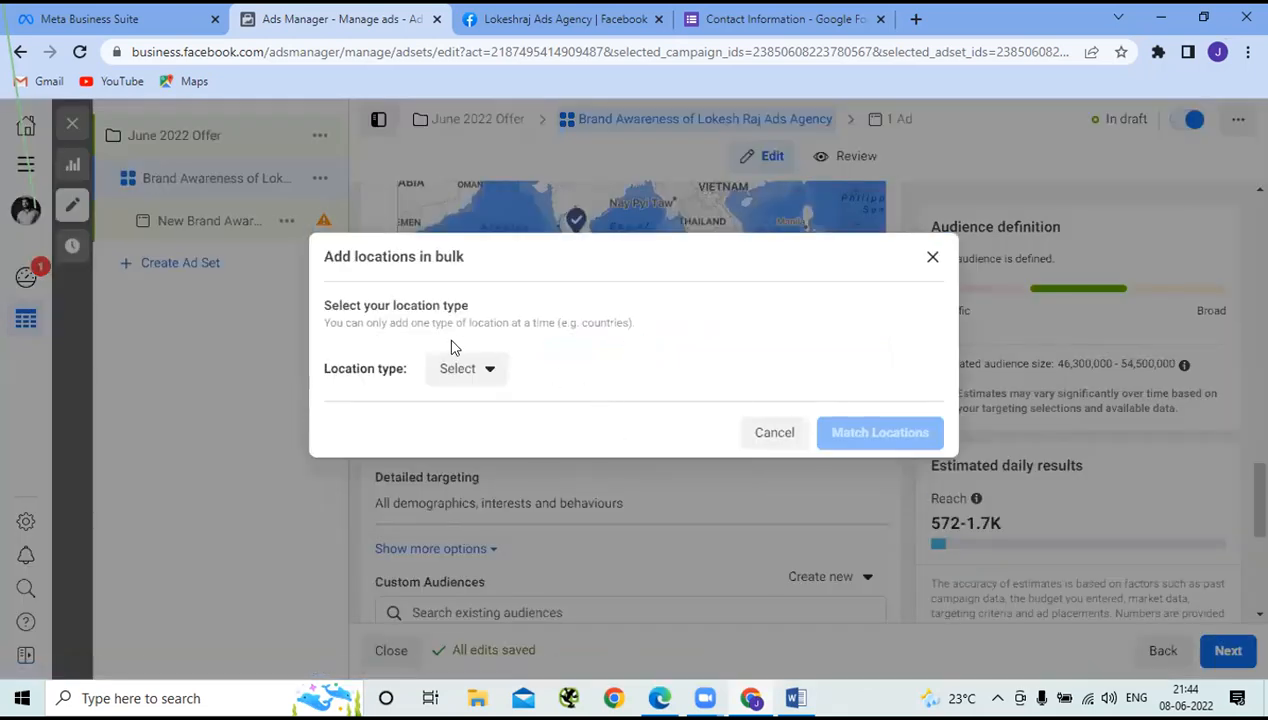
{"action": "left_click", "coordinate": [932, 261]}
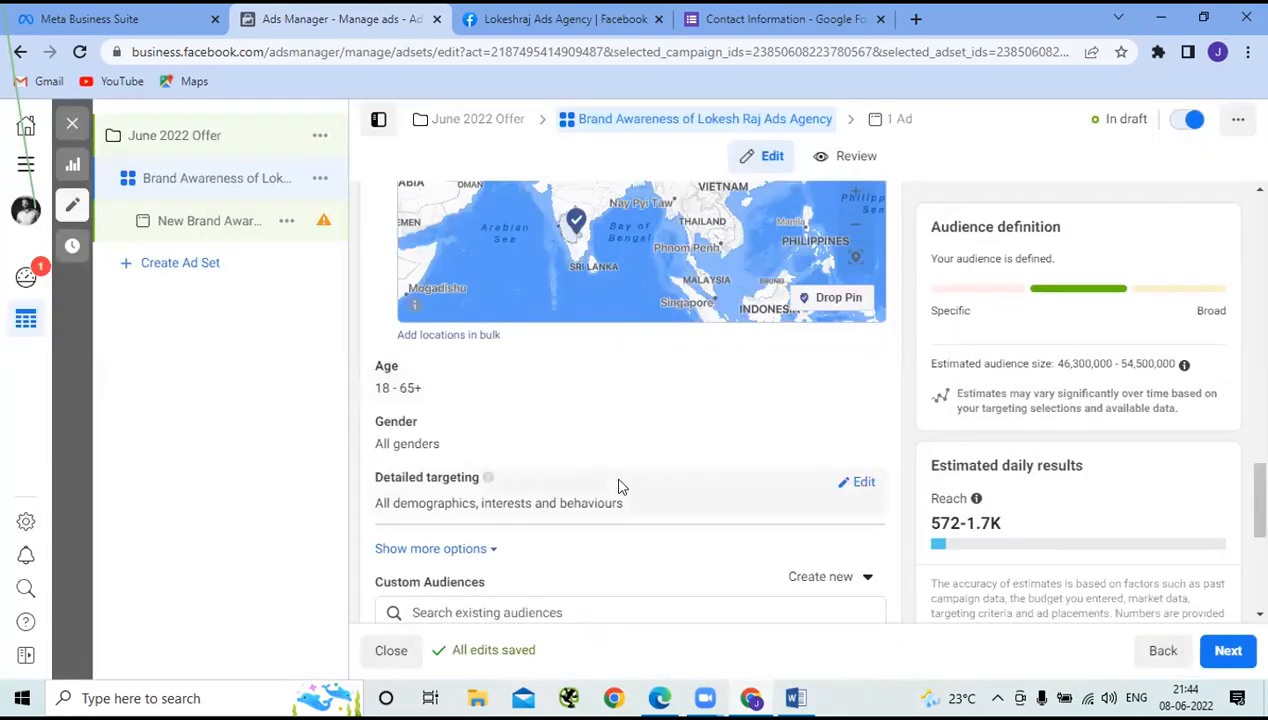
Step: Examine the radius options for the Gurugram location, leaving the current selection in place
{"action": "scroll", "coordinate": [630, 468], "scroll_direction": "up", "scroll_amount": 2}
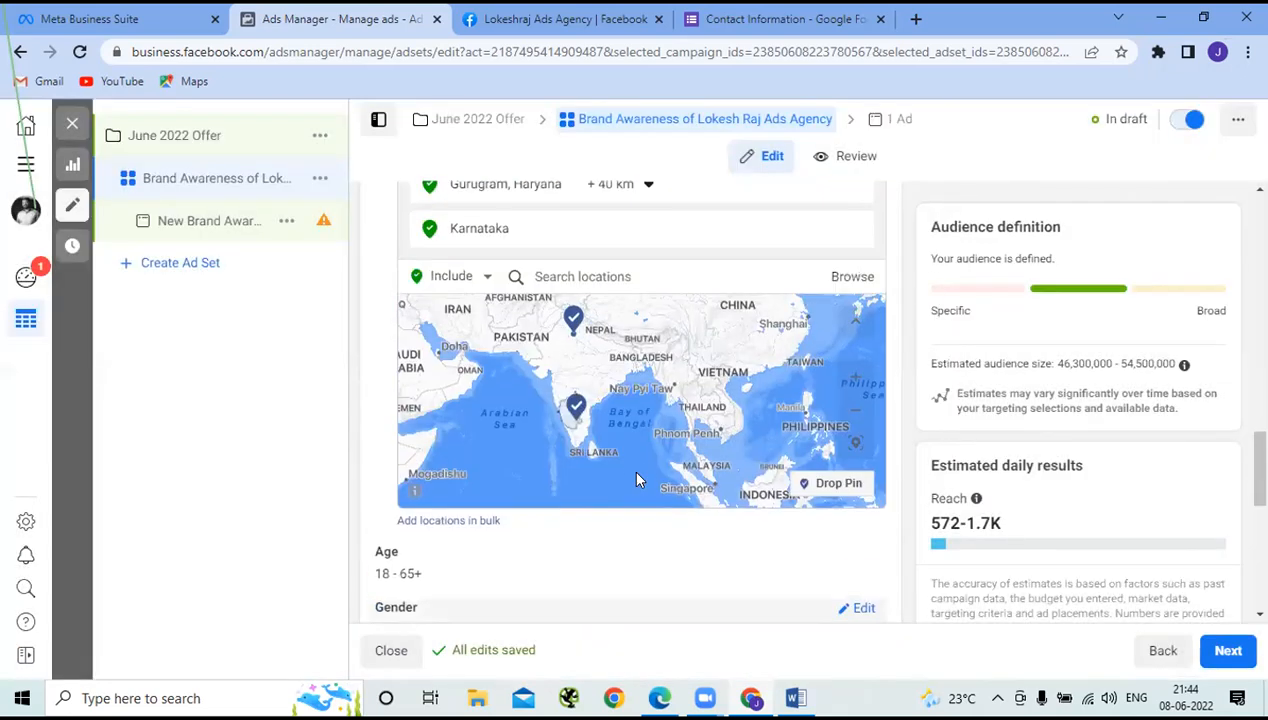
{"action": "left_click", "coordinate": [584, 274]}
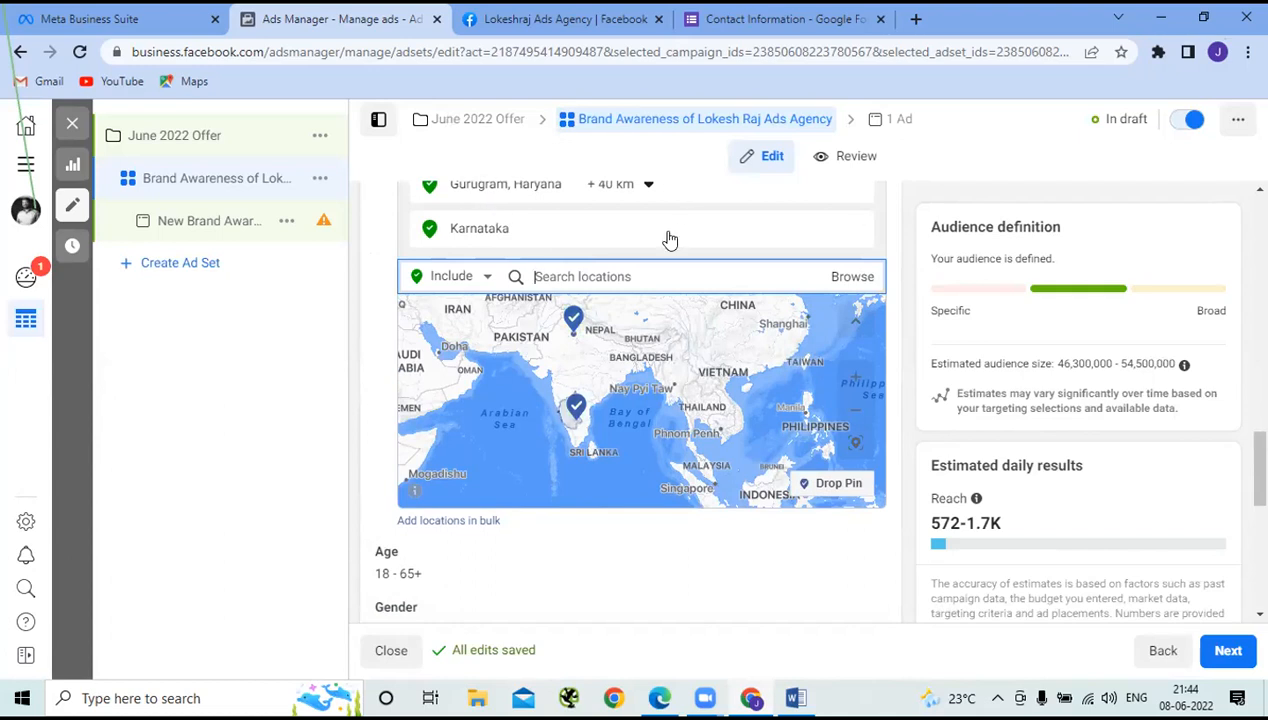
{"action": "scroll", "coordinate": [670, 240], "scroll_direction": "up", "scroll_amount": 1}
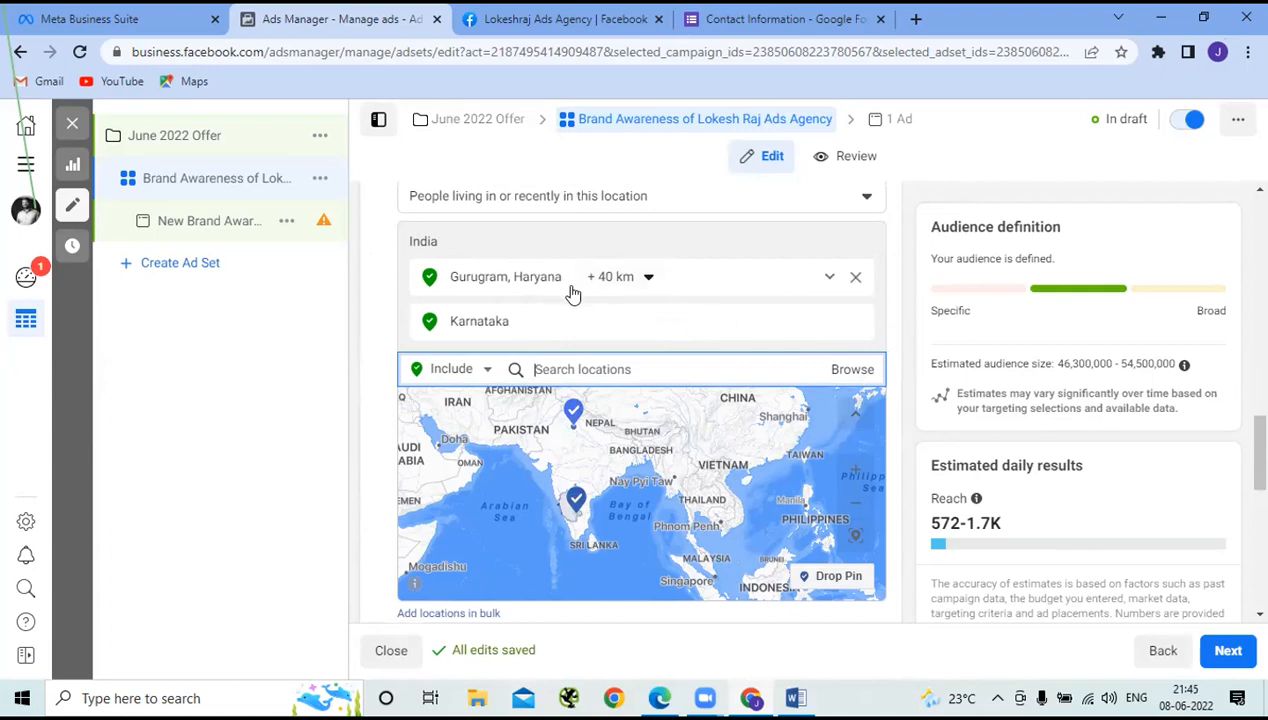
{"action": "left_click", "coordinate": [649, 278]}
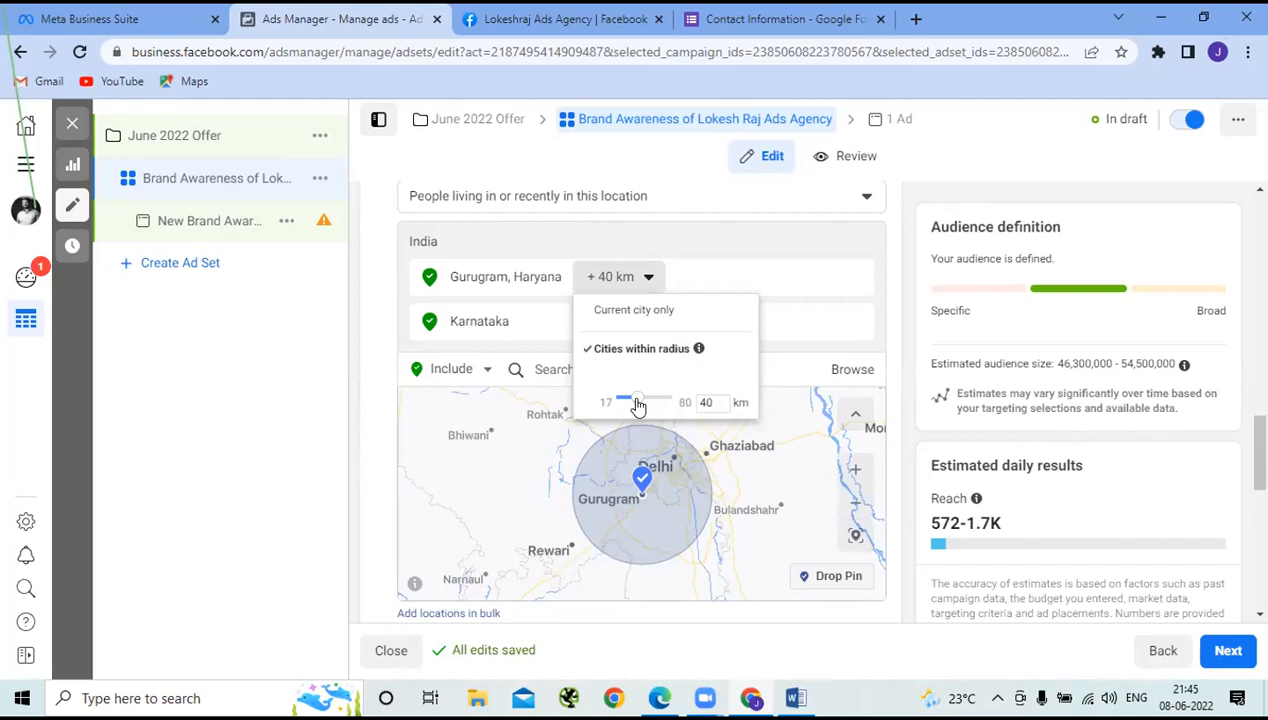
{"action": "left_click", "coordinate": [377, 357]}
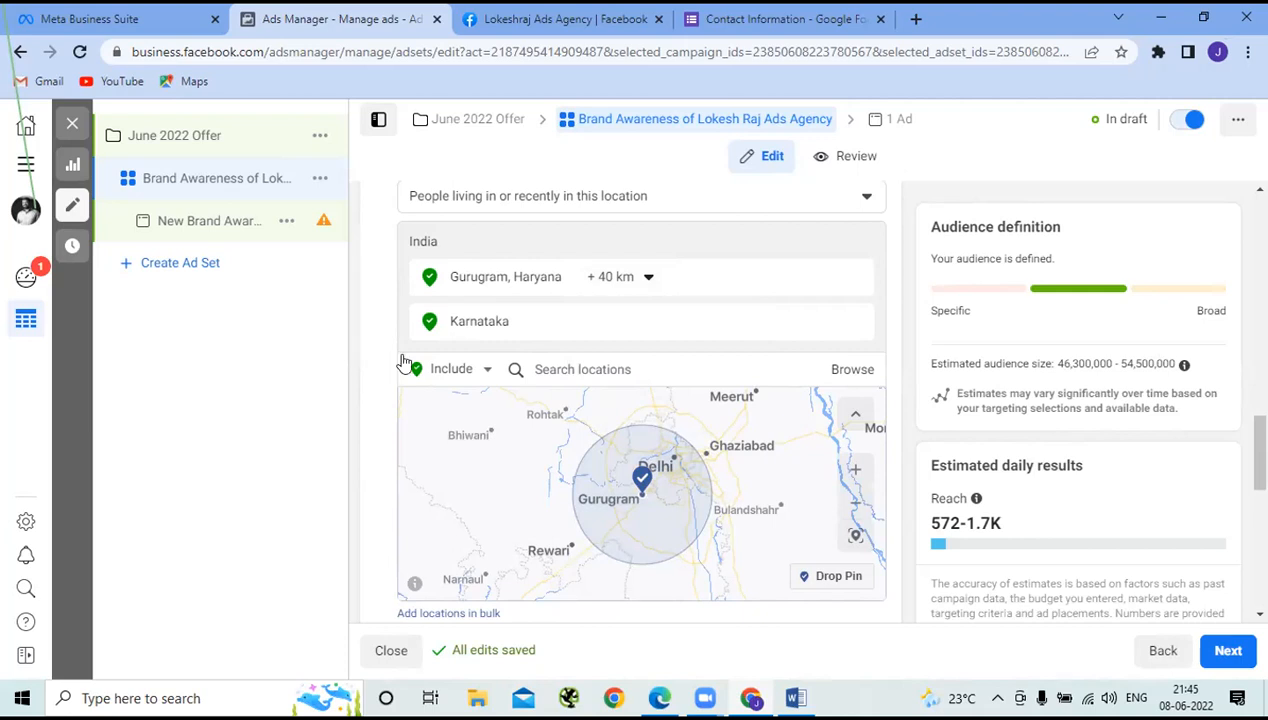
{"action": "left_click", "coordinate": [647, 282]}
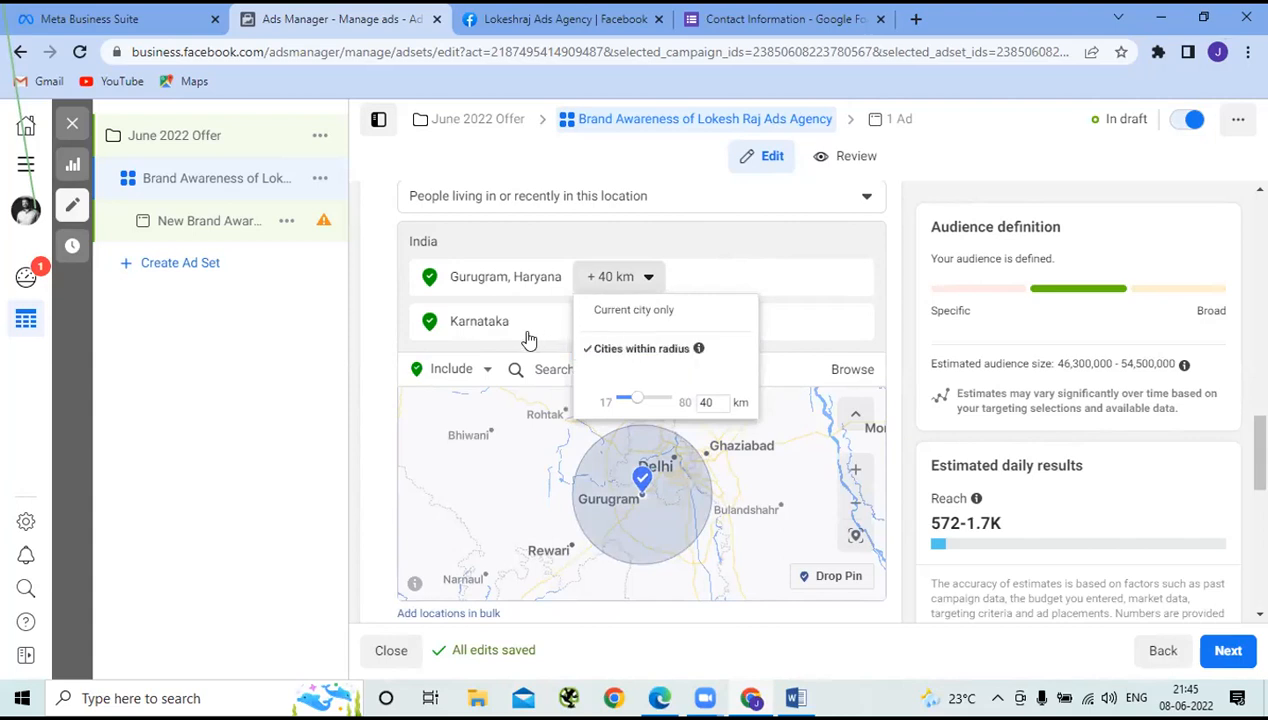
{"action": "left_click", "coordinate": [352, 360]}
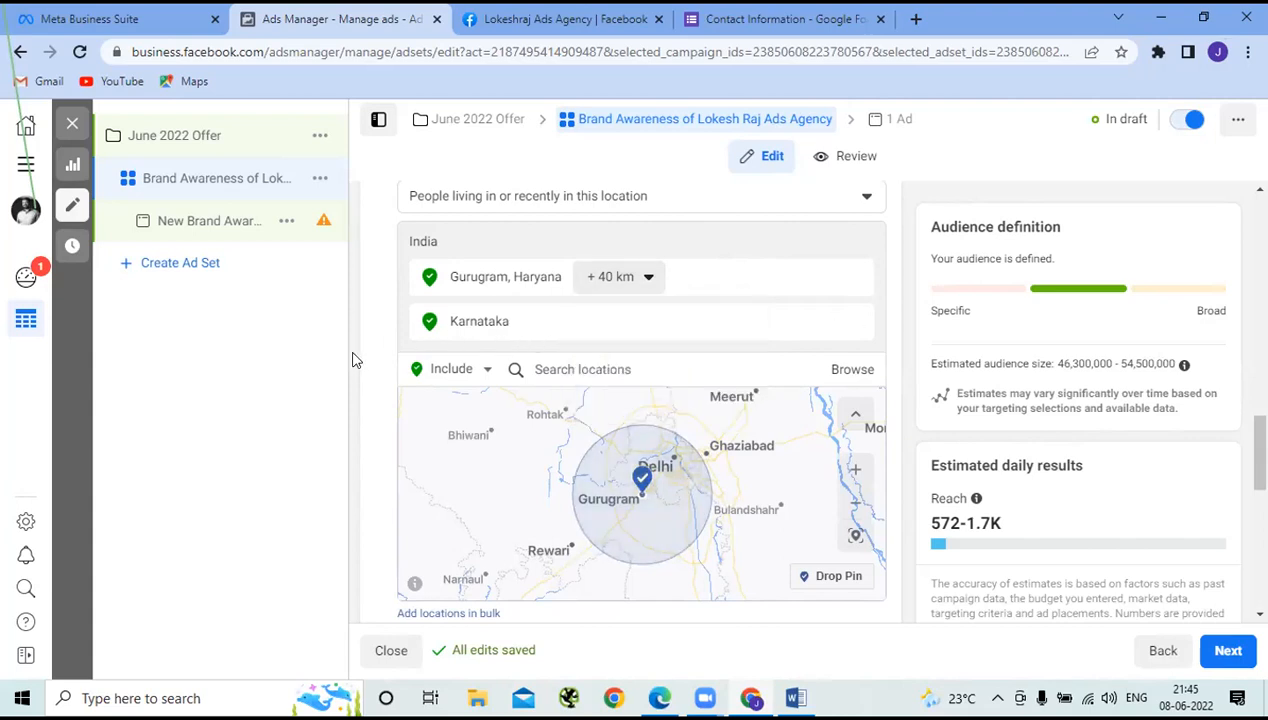
Step: Add Gujarat, India to the included locations and check the options available for that entry
{"action": "left_click", "coordinate": [636, 368]}
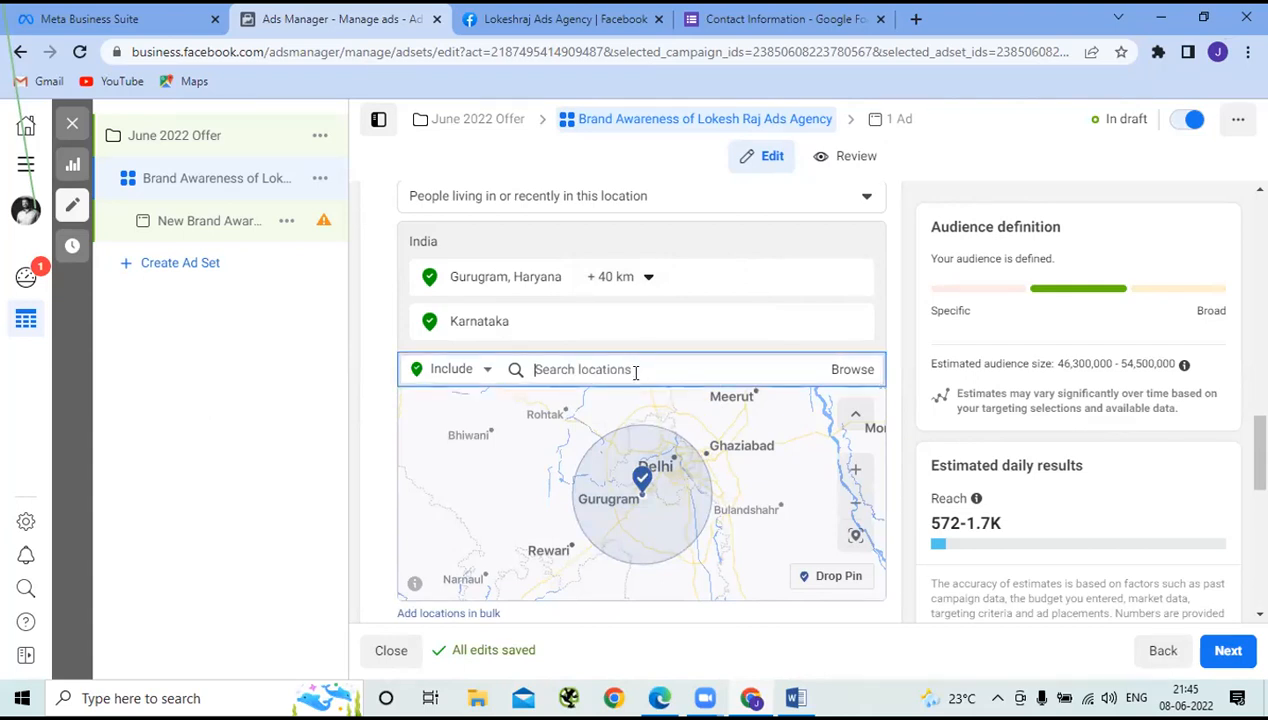
{"action": "type", "text": "gujarat"}
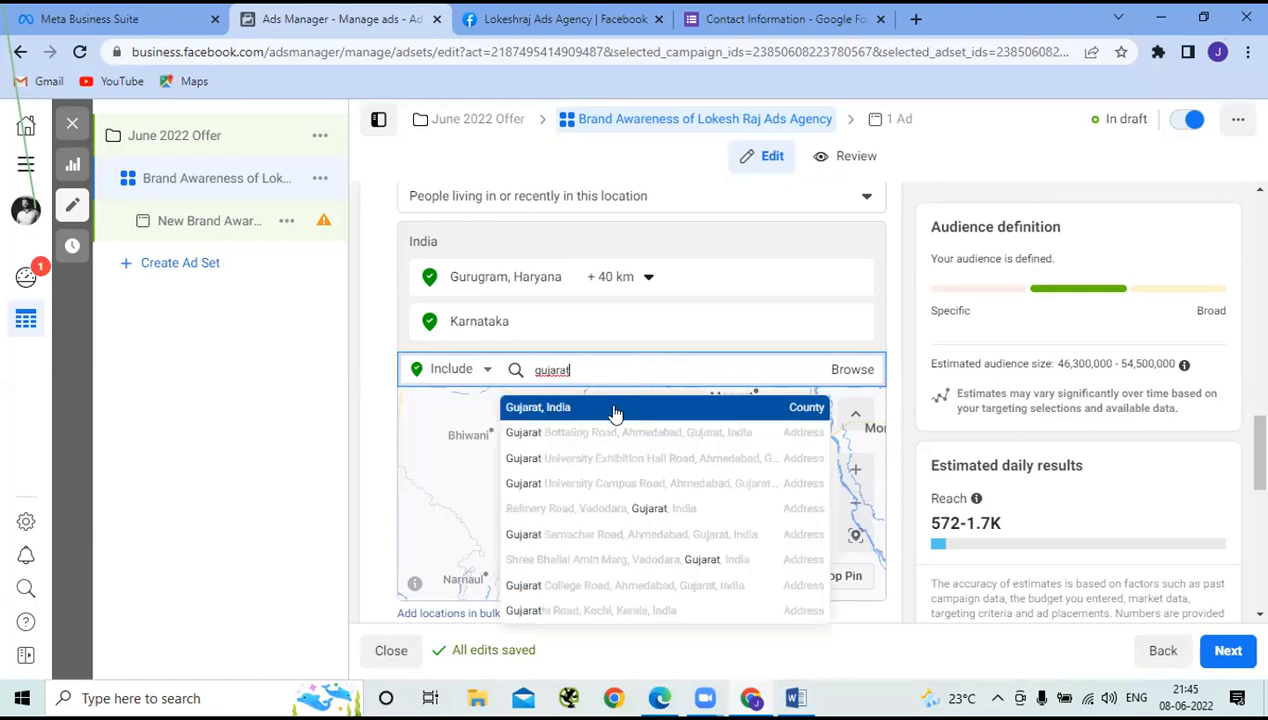
{"action": "left_click", "coordinate": [615, 411]}
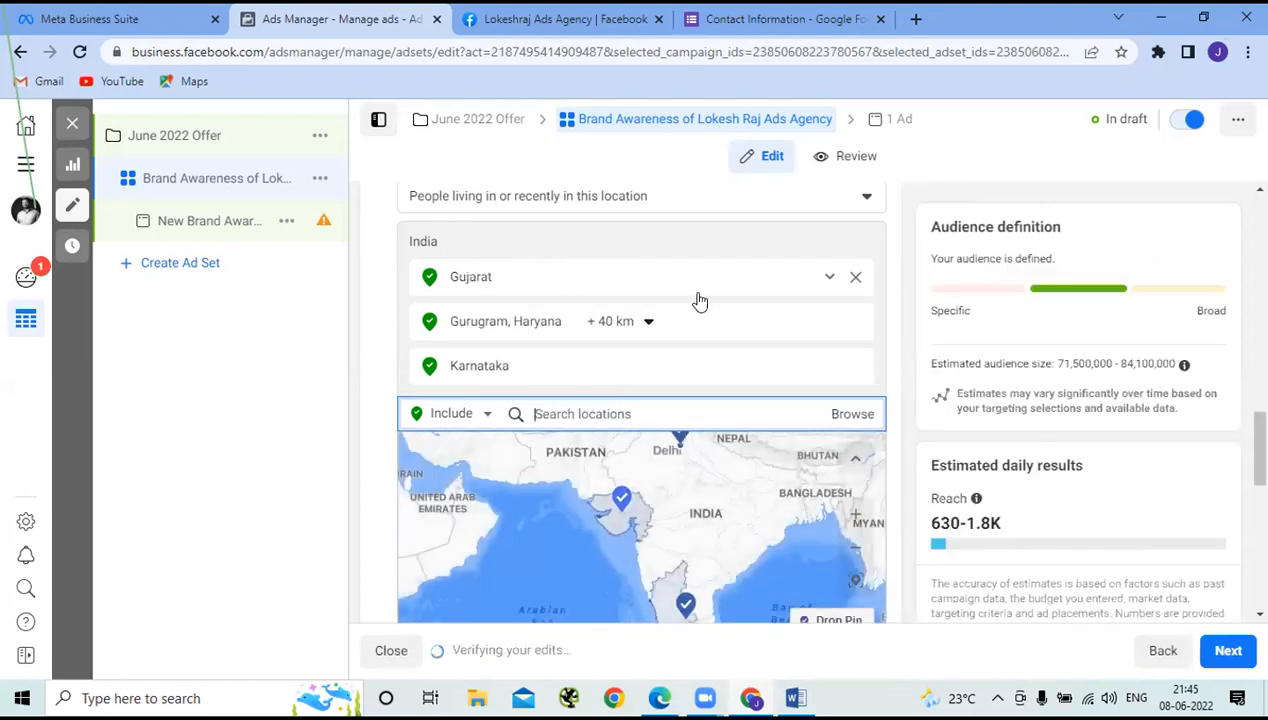
{"action": "left_click", "coordinate": [829, 278]}
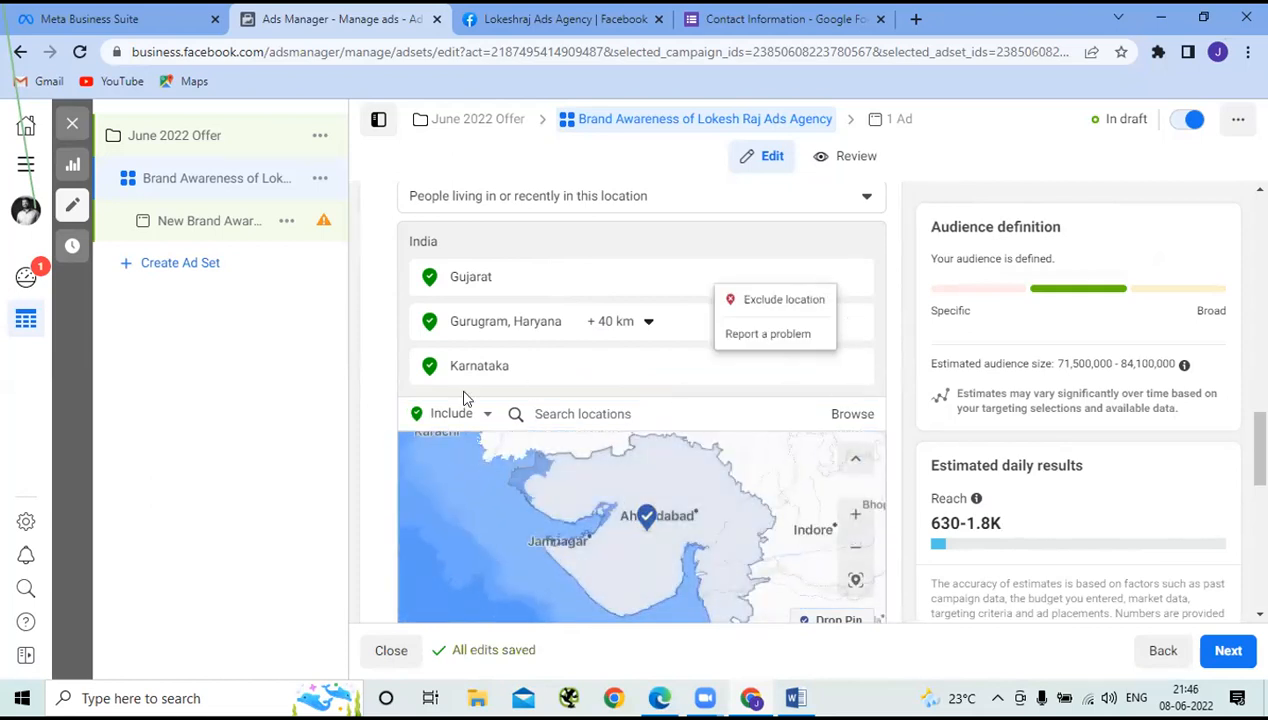
{"action": "left_click", "coordinate": [366, 372]}
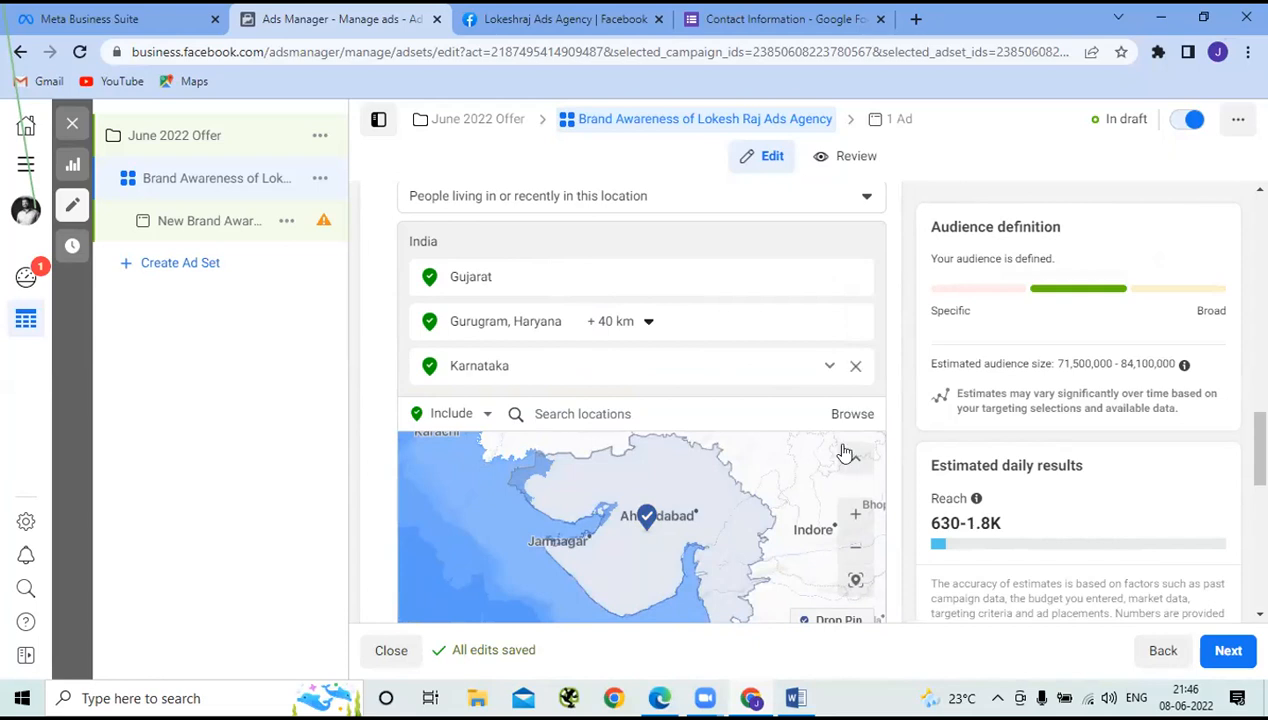
Step: Review the included locations and map, then the age, gender, detailed targeting and custom audience settings
{"action": "scroll", "coordinate": [893, 508], "scroll_direction": "down", "scroll_amount": 2}
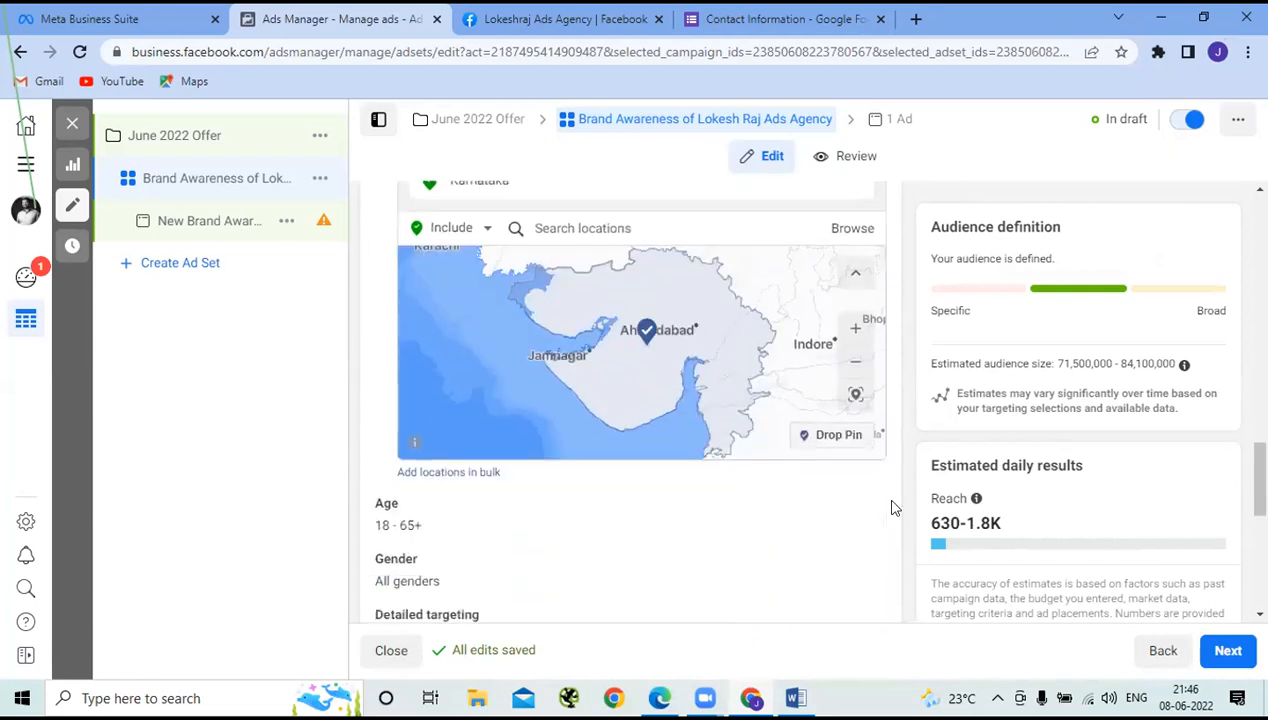
{"action": "scroll", "coordinate": [893, 508], "scroll_direction": "down", "scroll_amount": 3}
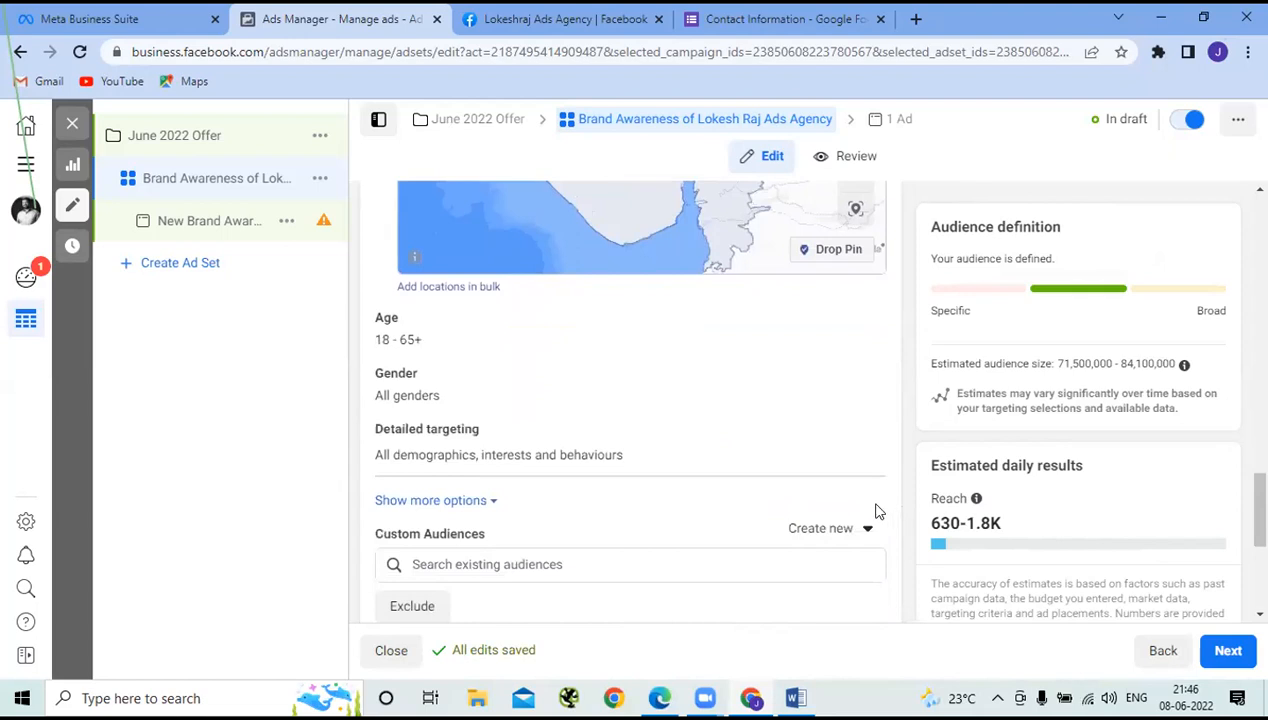
{"action": "scroll", "coordinate": [877, 512], "scroll_direction": "up", "scroll_amount": 5}
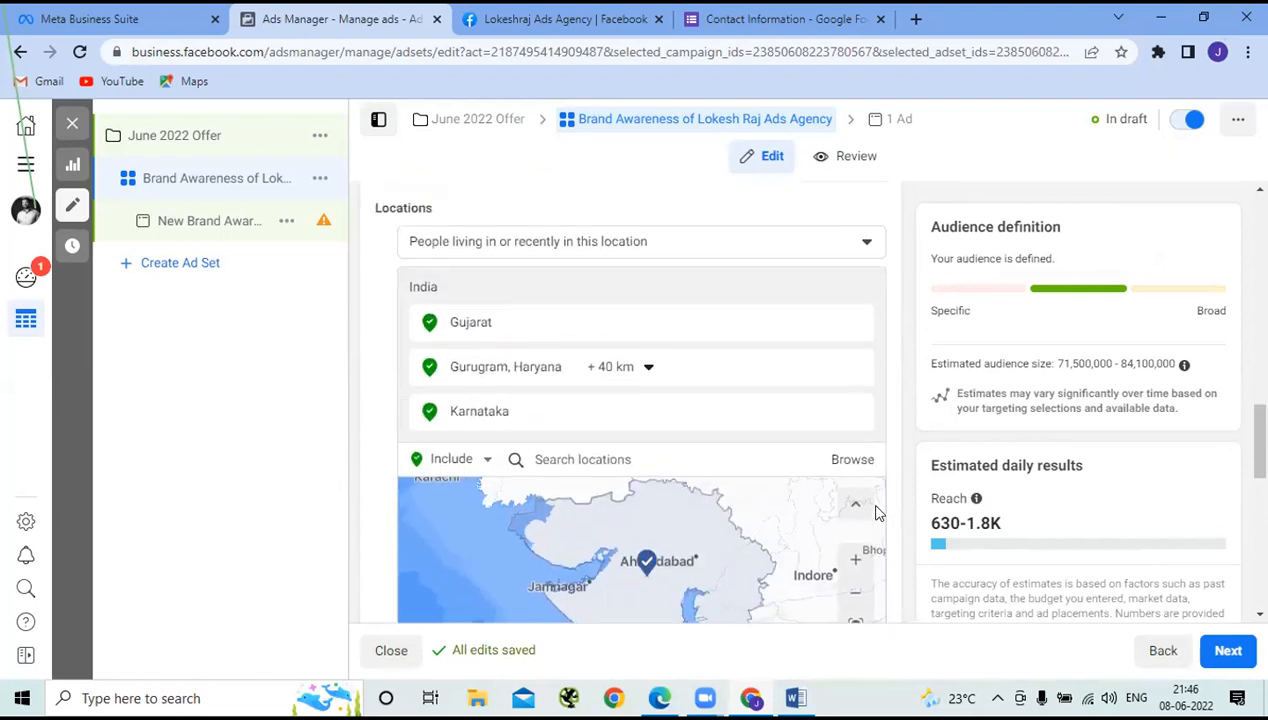
{"action": "scroll", "coordinate": [877, 512], "scroll_direction": "up", "scroll_amount": 1}
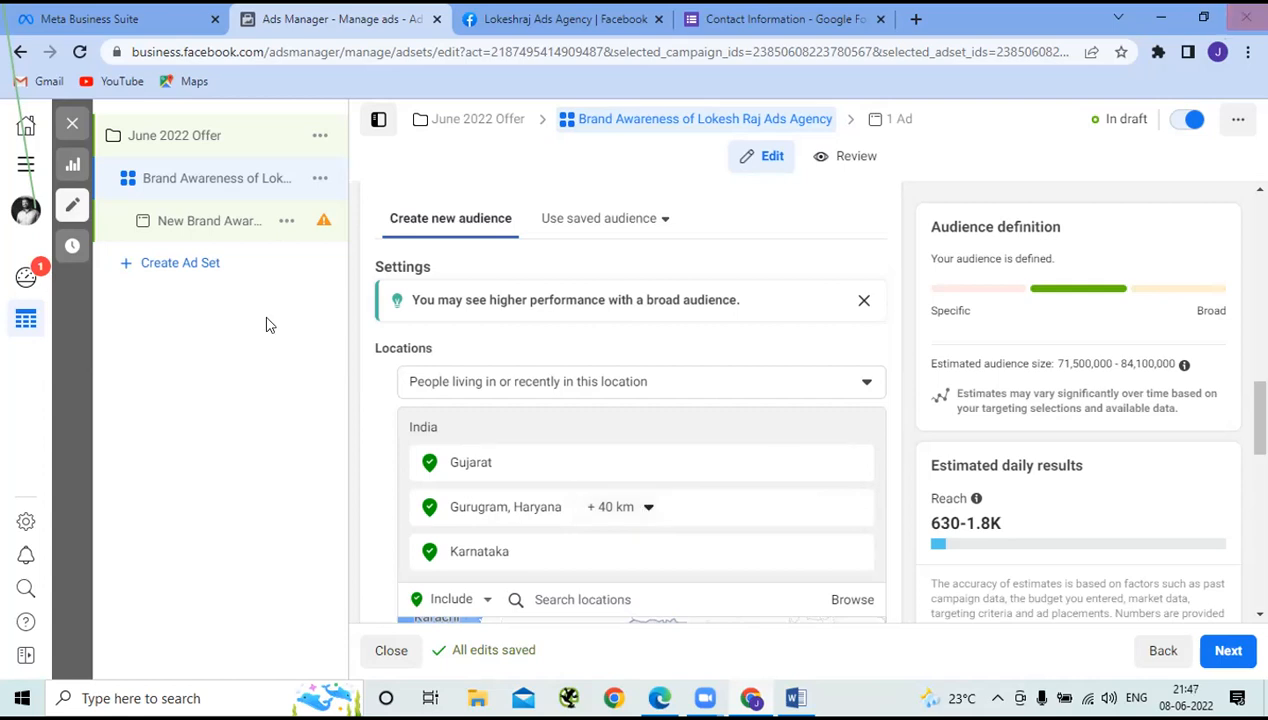
{"action": "scroll", "coordinate": [362, 530], "scroll_direction": "down", "scroll_amount": 4}
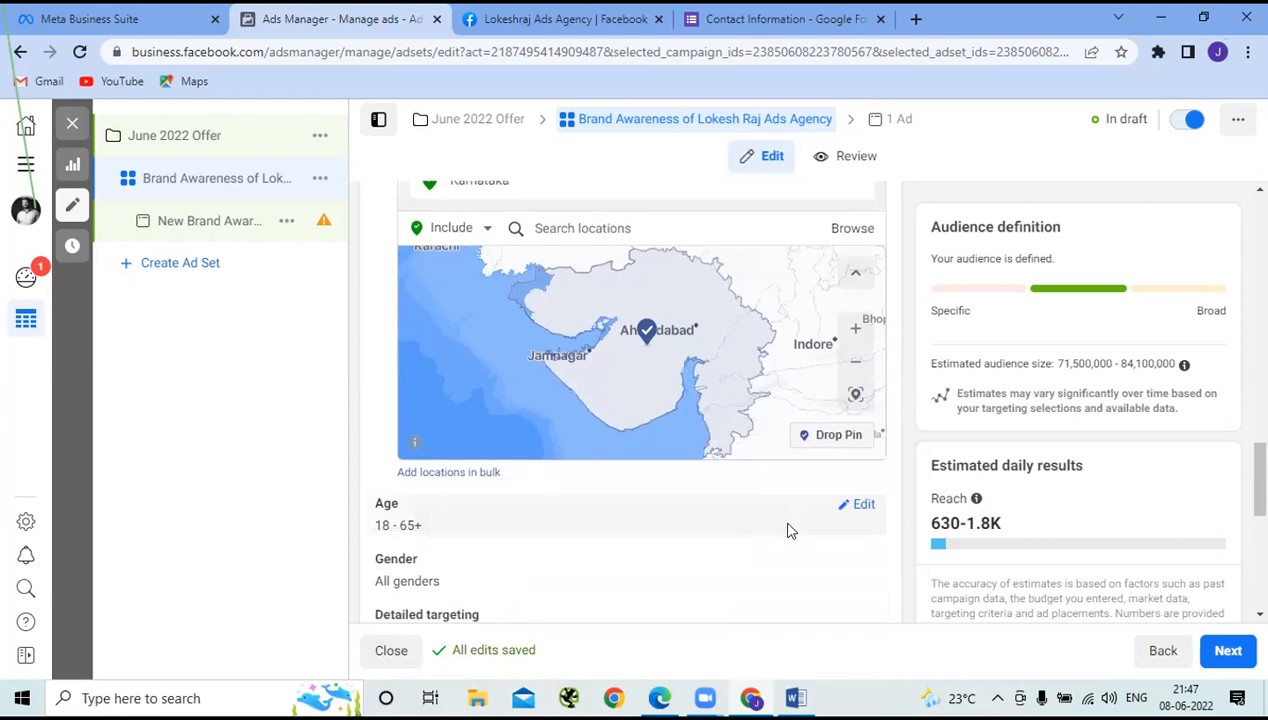
{"action": "scroll", "coordinate": [685, 571], "scroll_direction": "up", "scroll_amount": 2}
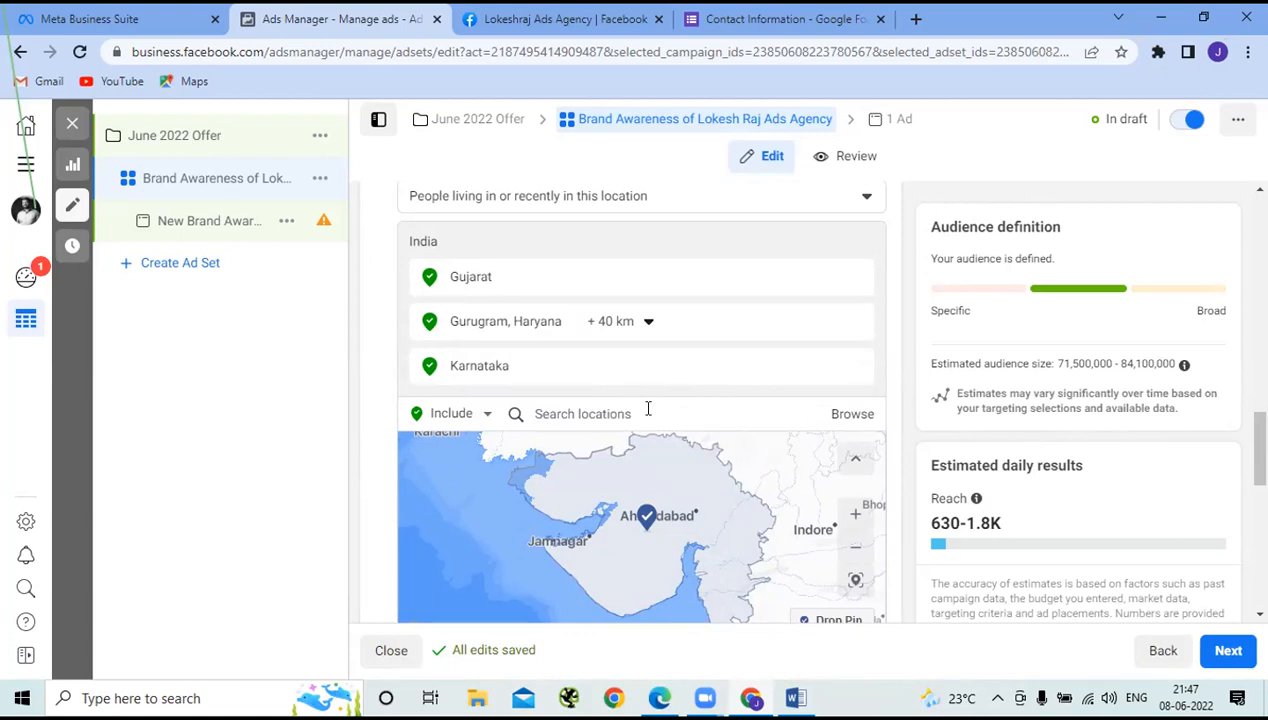
{"action": "scroll", "coordinate": [646, 407], "scroll_direction": "down", "scroll_amount": 3}
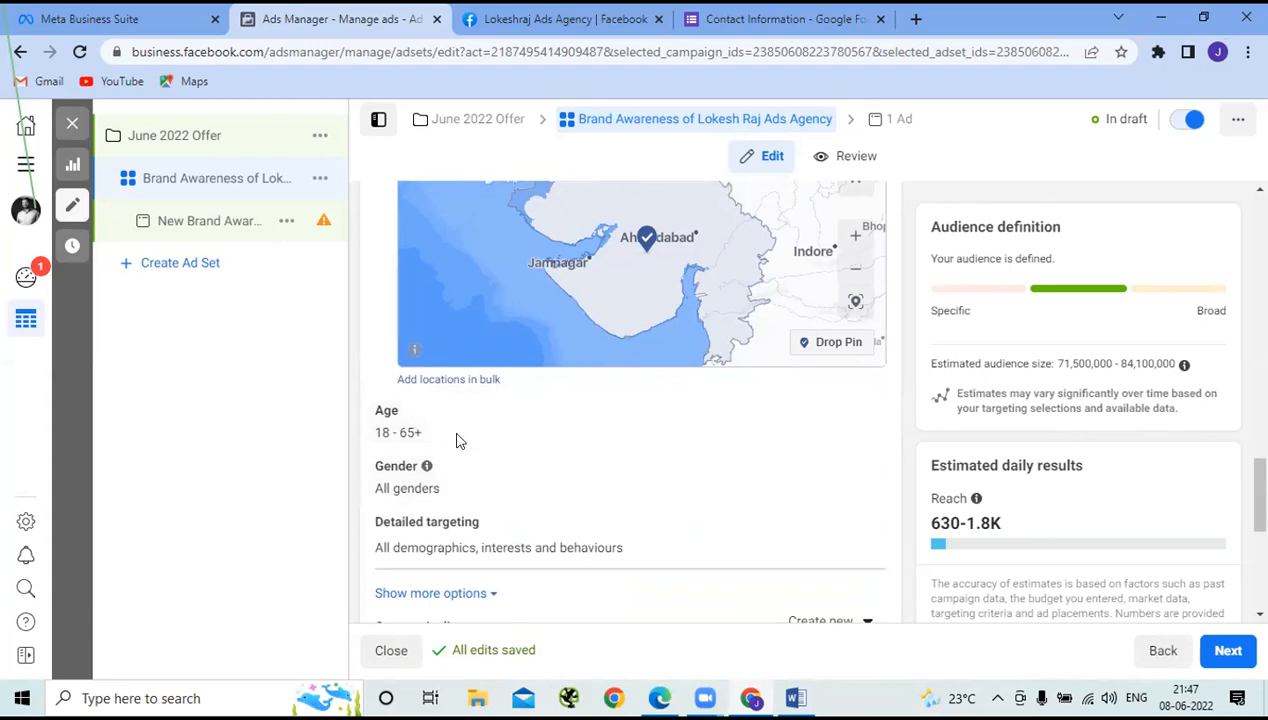
{"action": "scroll", "coordinate": [461, 437], "scroll_direction": "down", "scroll_amount": 2}
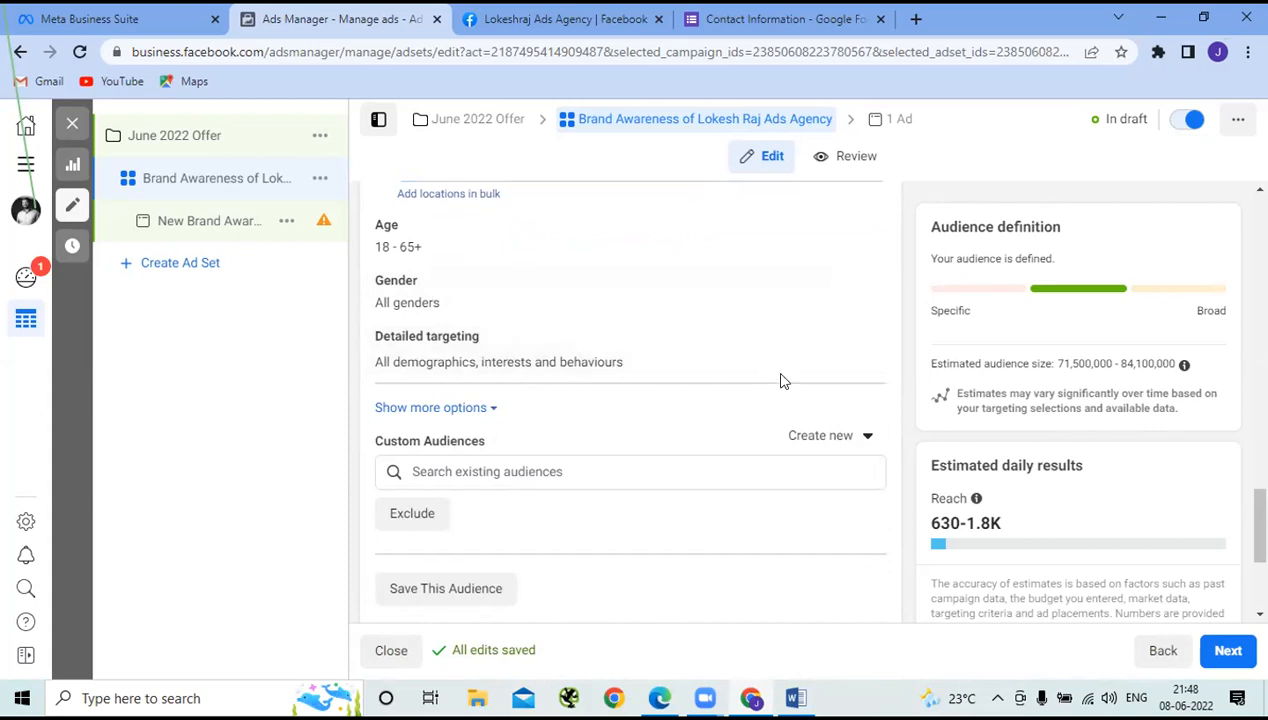
Step: Edit the detailed targeting to include people in the Business and finance industry from the Work demographics
{"action": "left_click", "coordinate": [864, 345]}
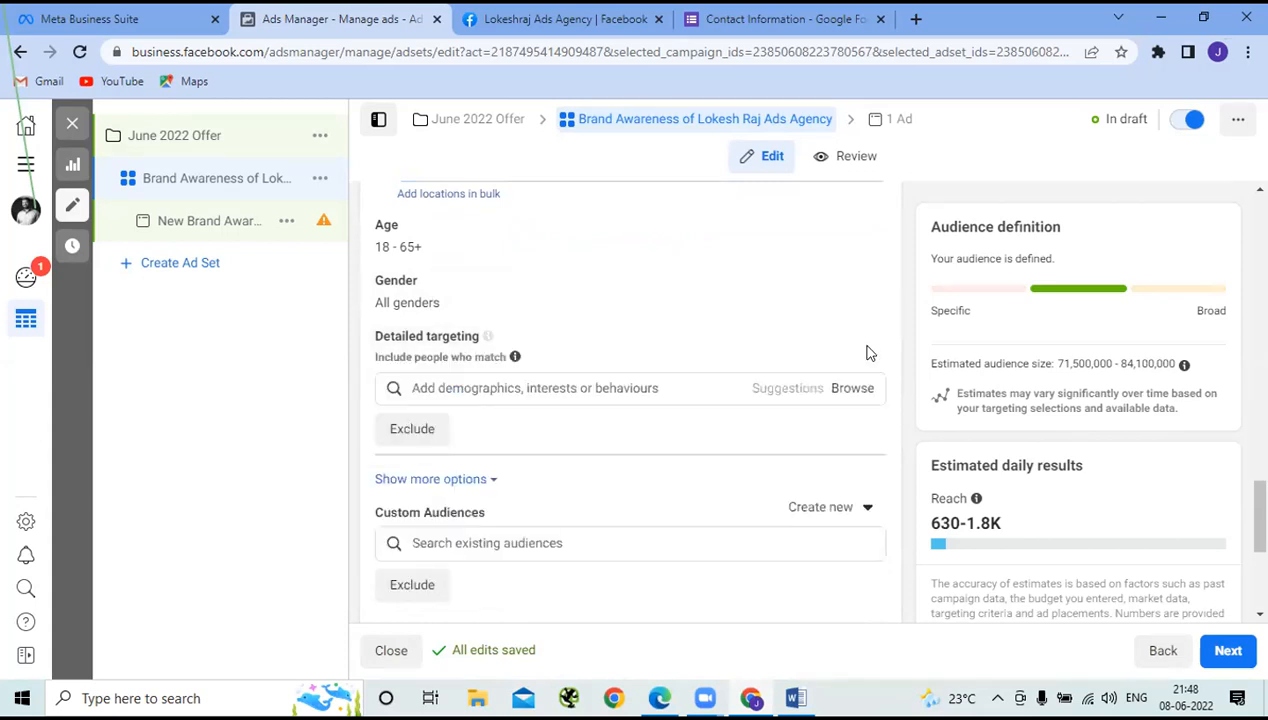
{"action": "left_click", "coordinate": [845, 392]}
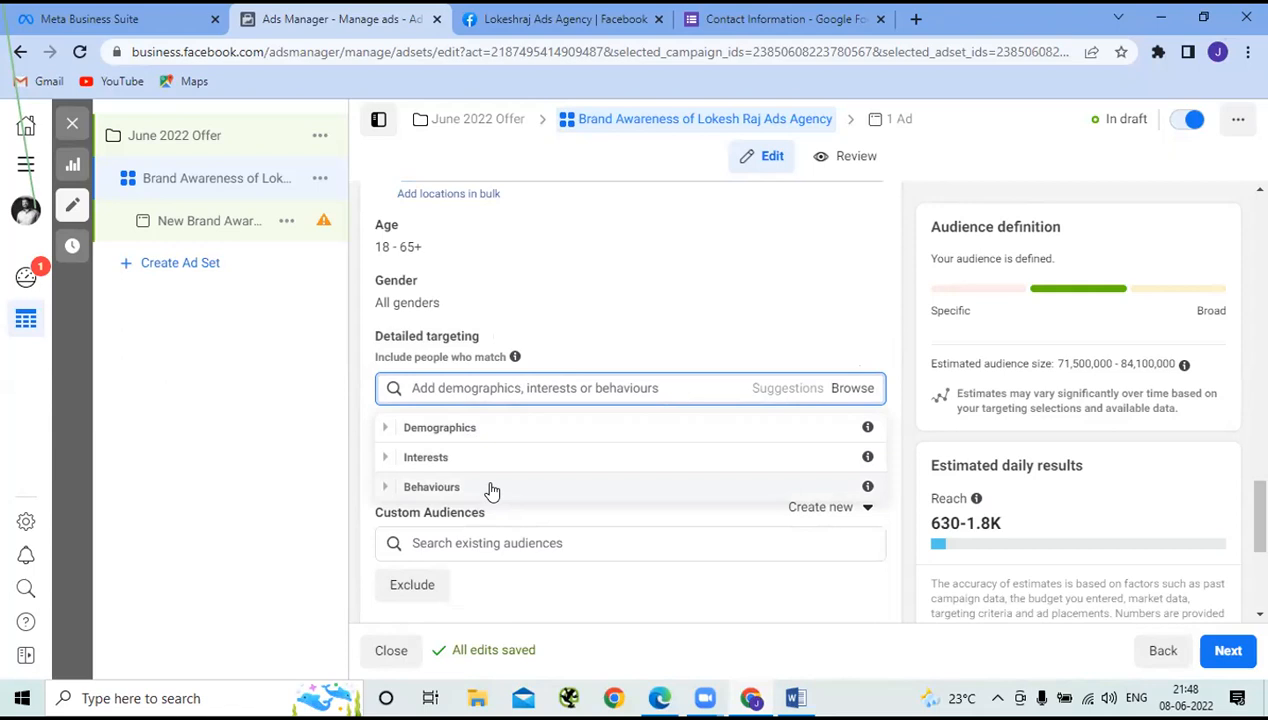
{"action": "mouse_move", "coordinate": [506, 364]}
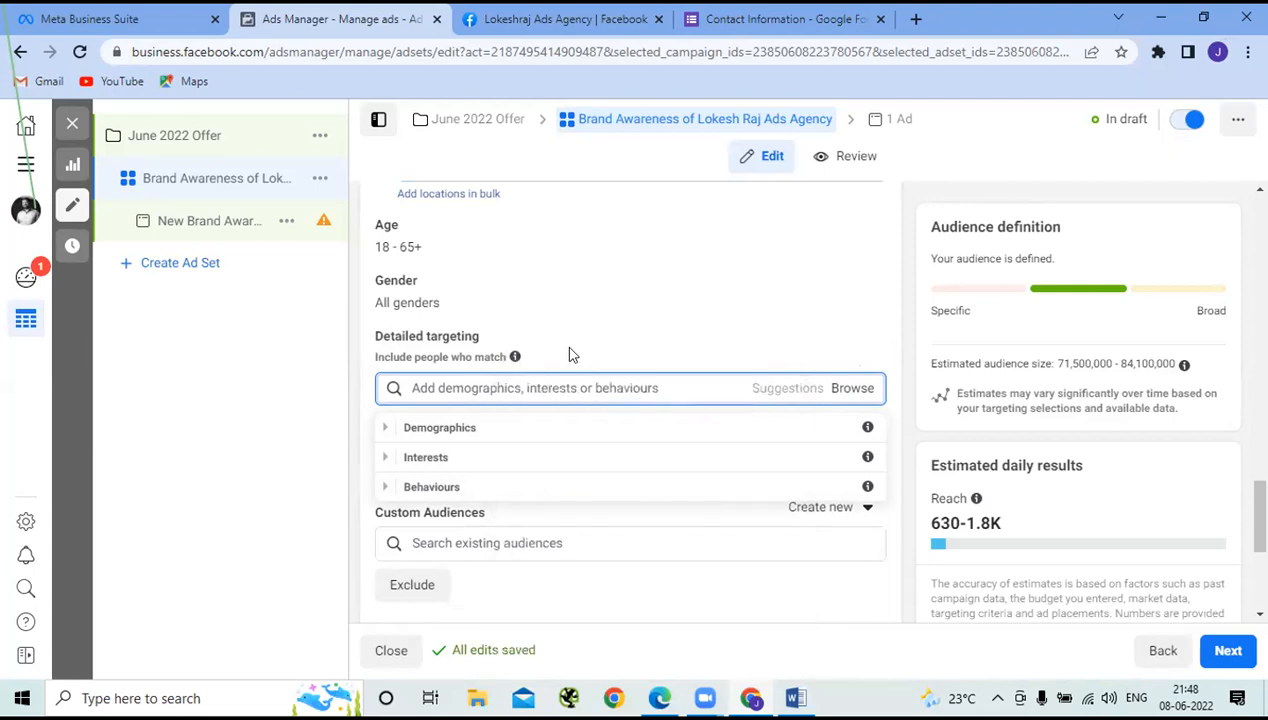
{"action": "left_click", "coordinate": [383, 430]}
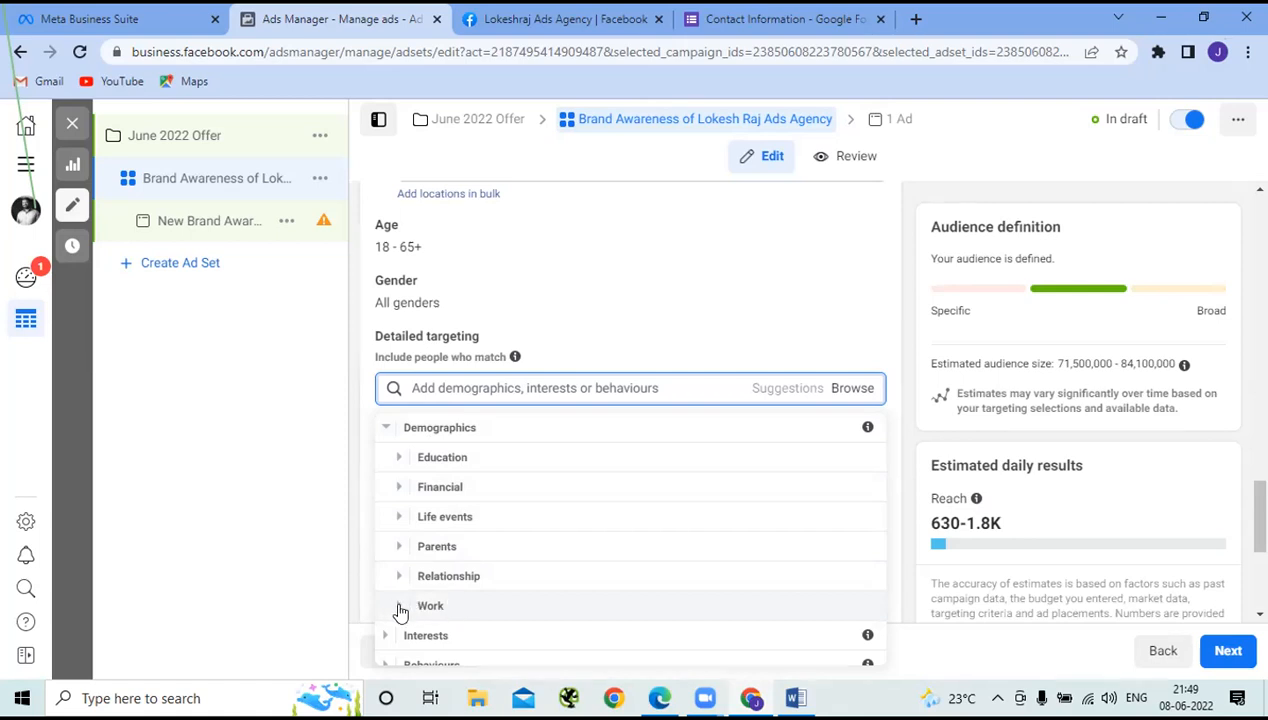
{"action": "left_click", "coordinate": [400, 607]}
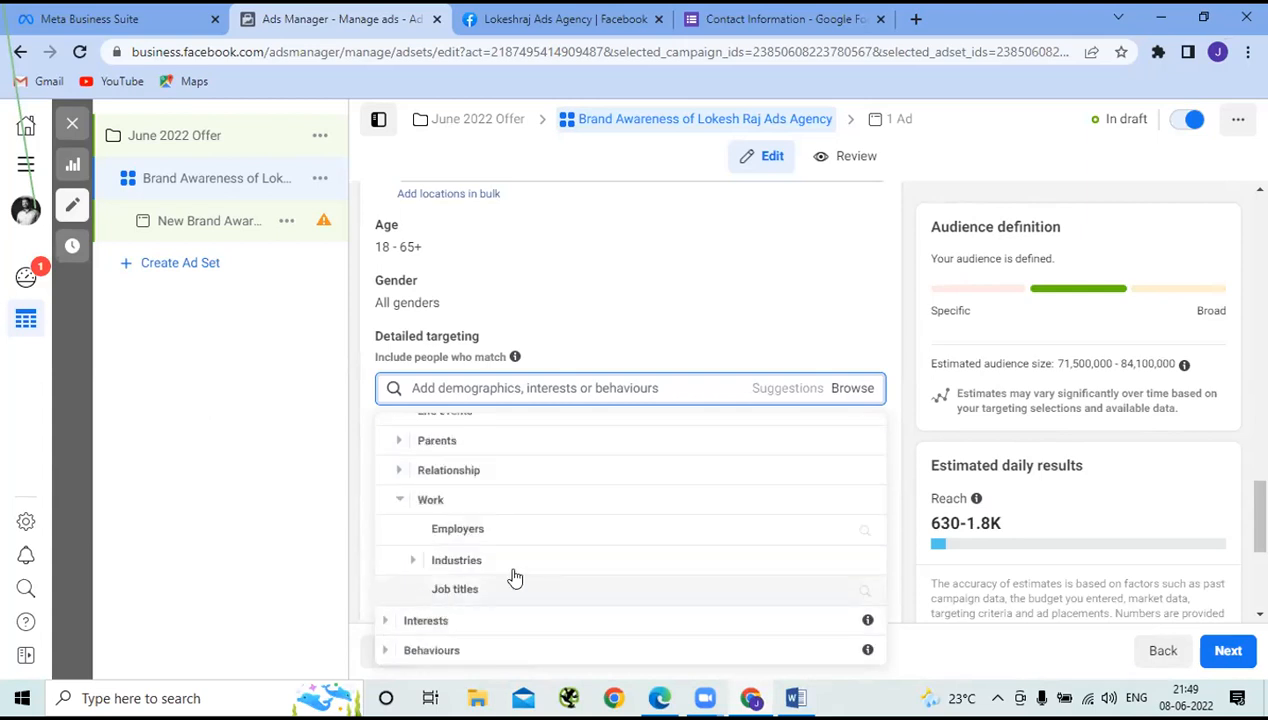
{"action": "left_click", "coordinate": [413, 561]}
{"action": "mouse_move", "coordinate": [575, 591]}
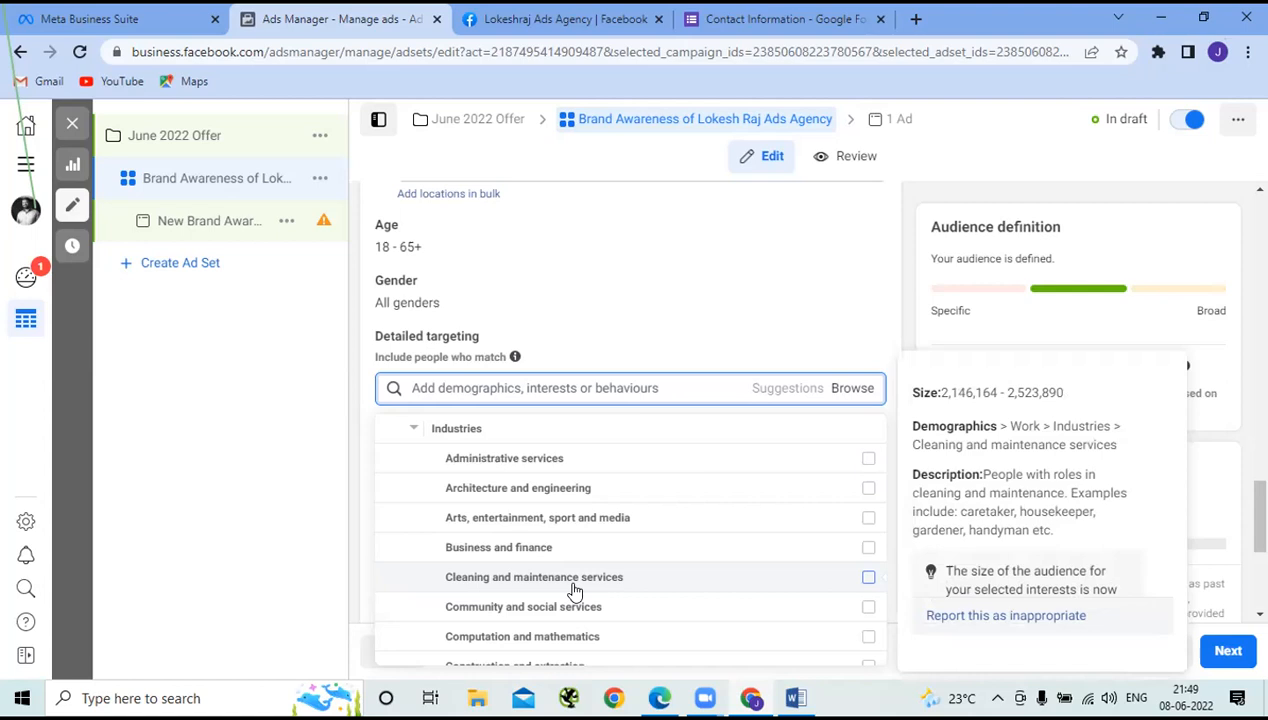
{"action": "mouse_move", "coordinate": [571, 553]}
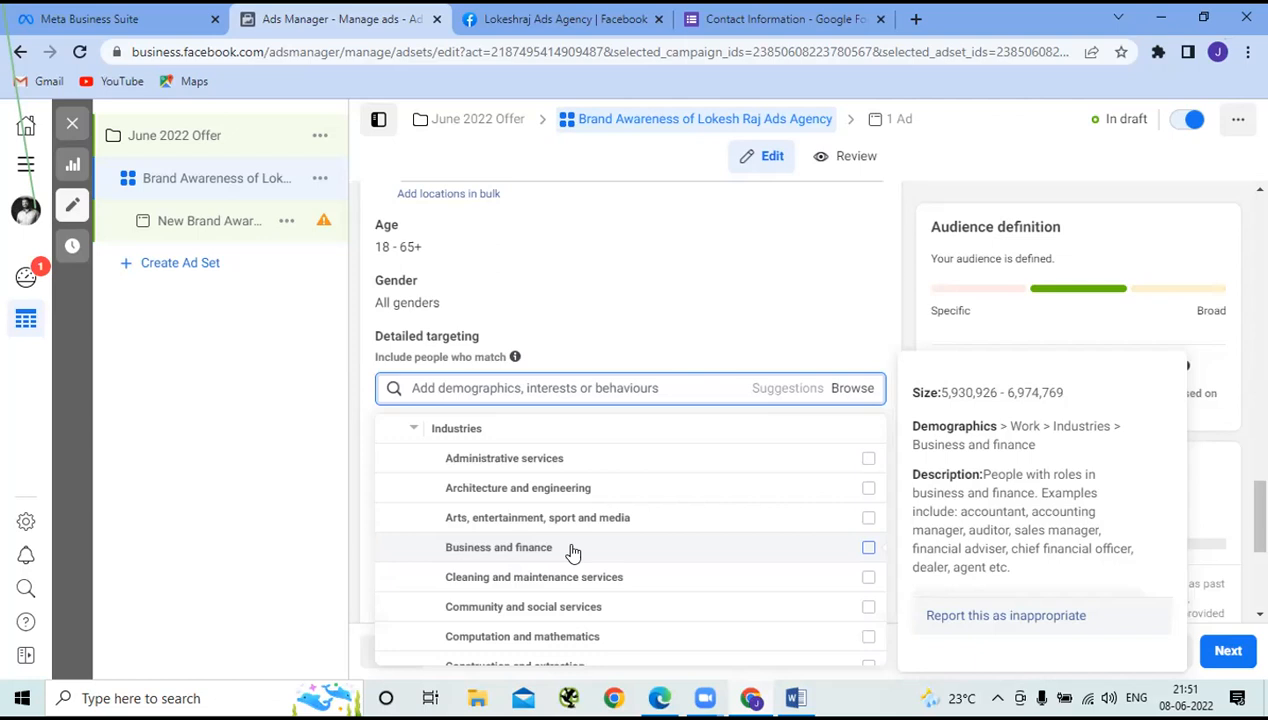
{"action": "left_click", "coordinate": [573, 553]}
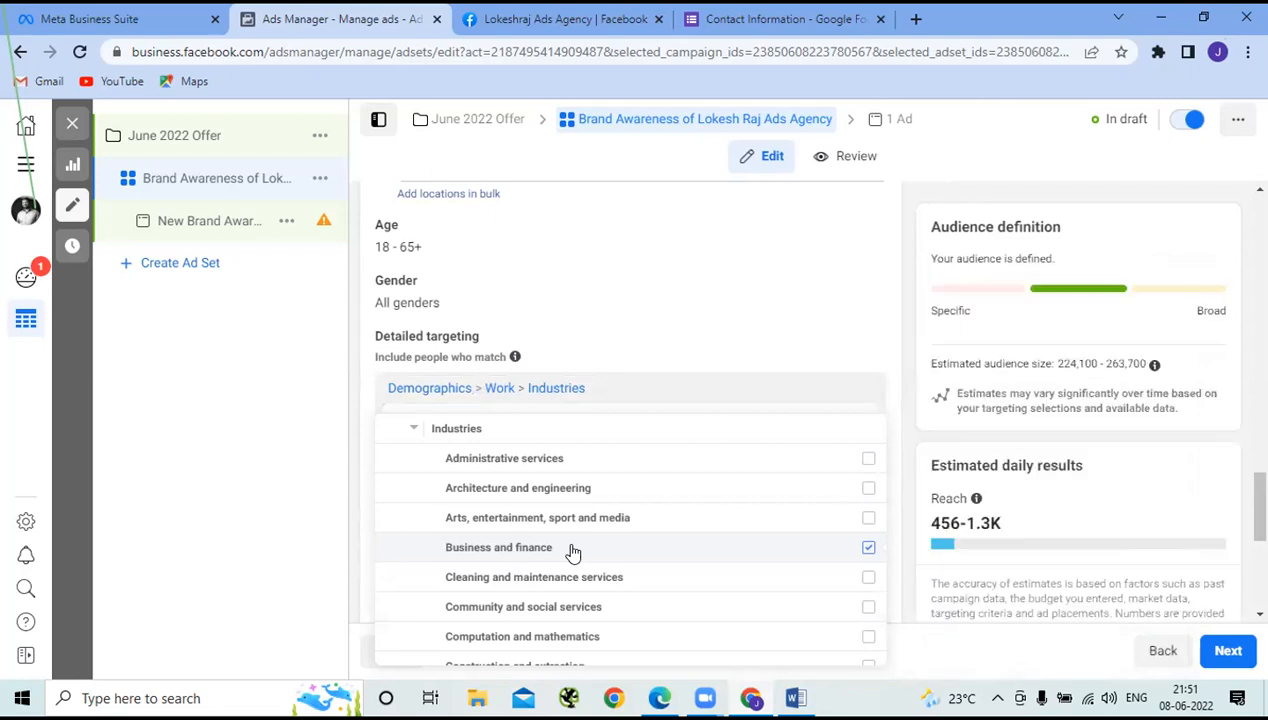
{"action": "left_click", "coordinate": [868, 549]}
{"action": "left_click", "coordinate": [868, 549]}
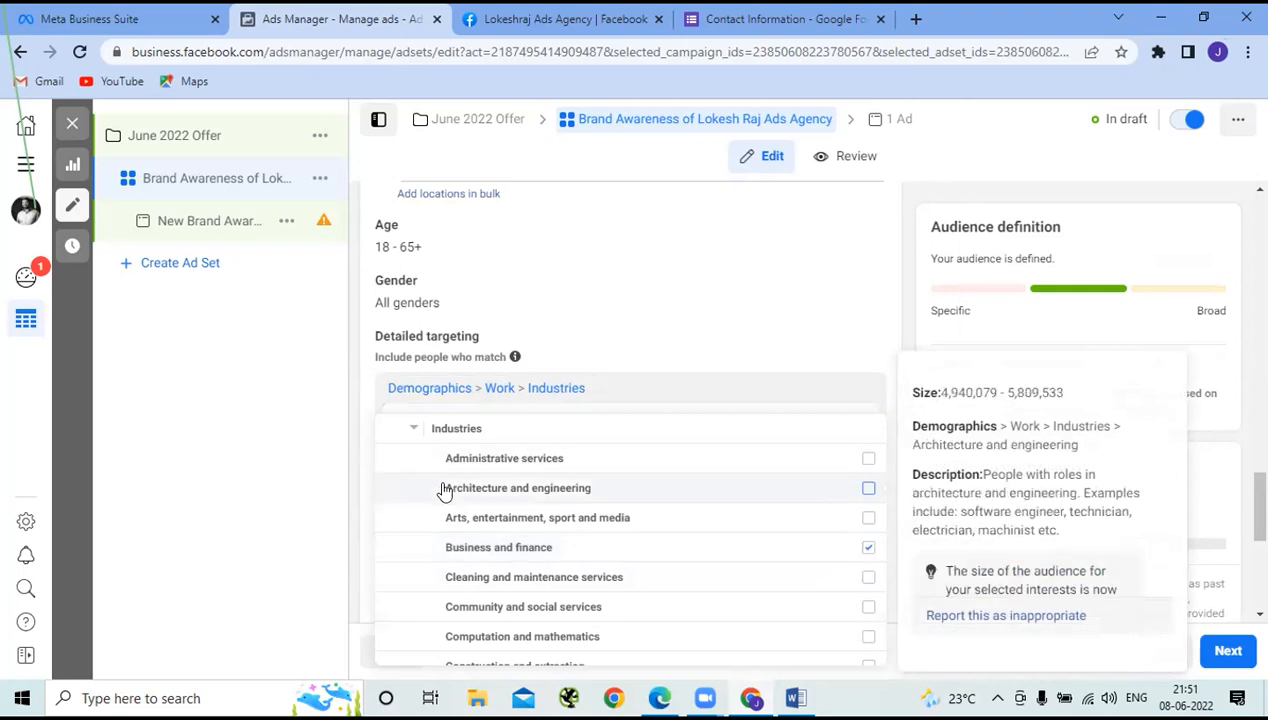
Step: Search the Work demographics' employers for "acc" and return to the category list without selecting one
{"action": "scroll", "coordinate": [444, 520], "scroll_direction": "up", "scroll_amount": 2}
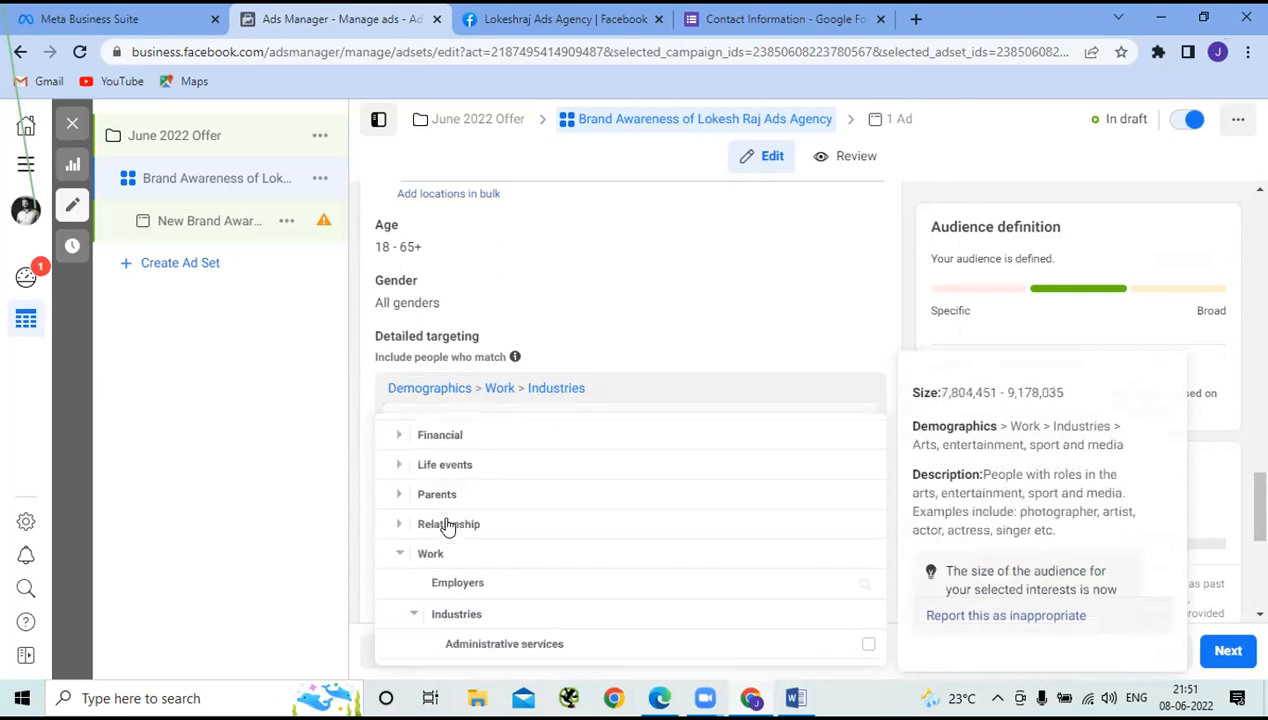
{"action": "left_click", "coordinate": [446, 585]}
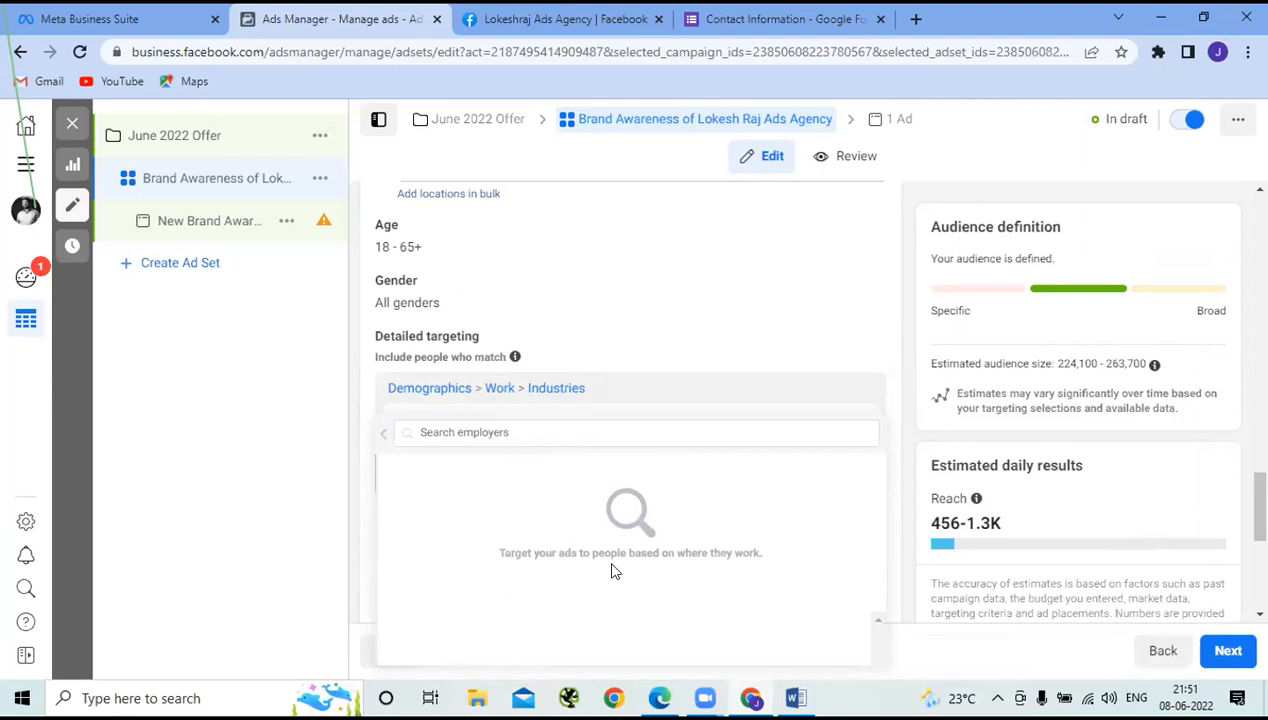
{"action": "left_click", "coordinate": [431, 432]}
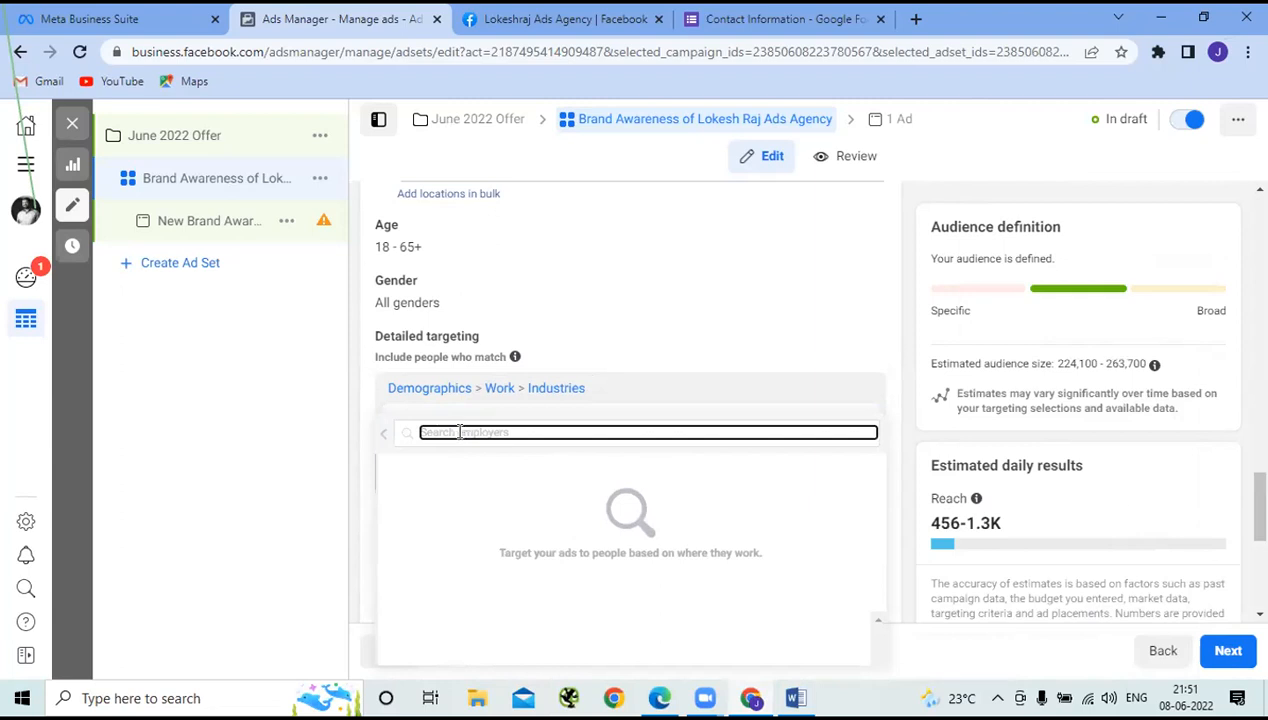
{"action": "type", "text": "acc"}
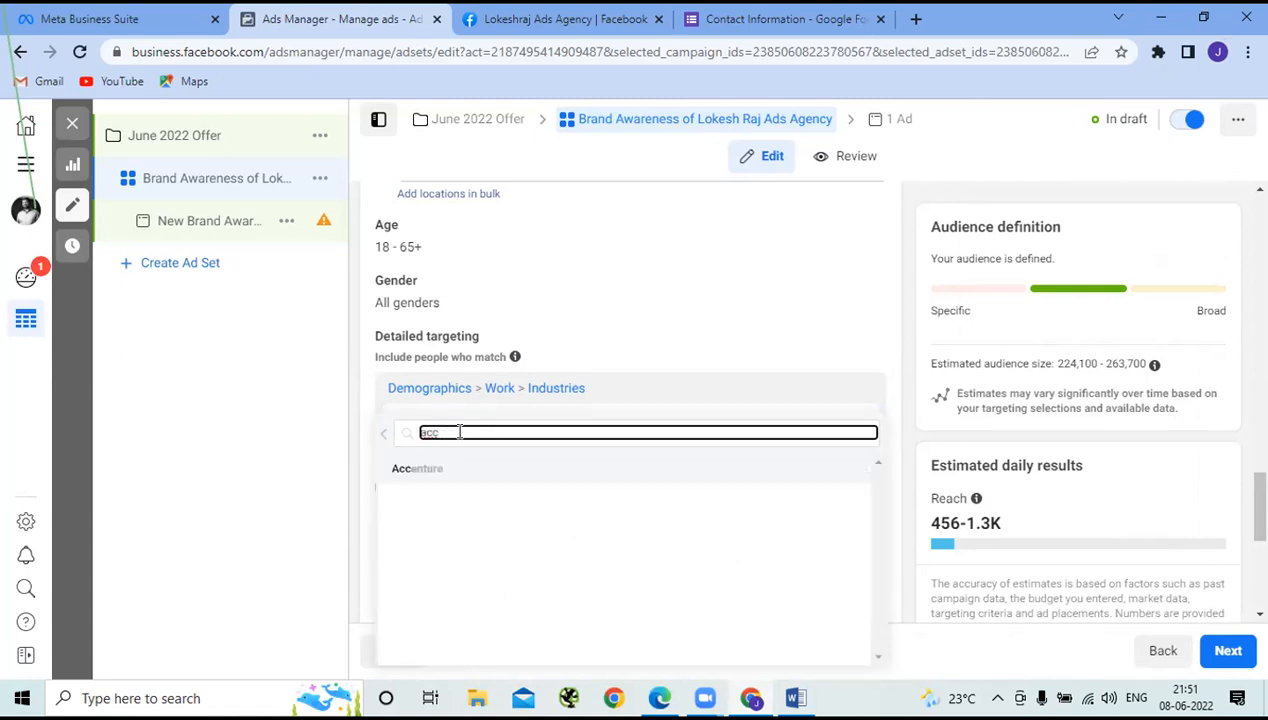
{"action": "left_click", "coordinate": [383, 444]}
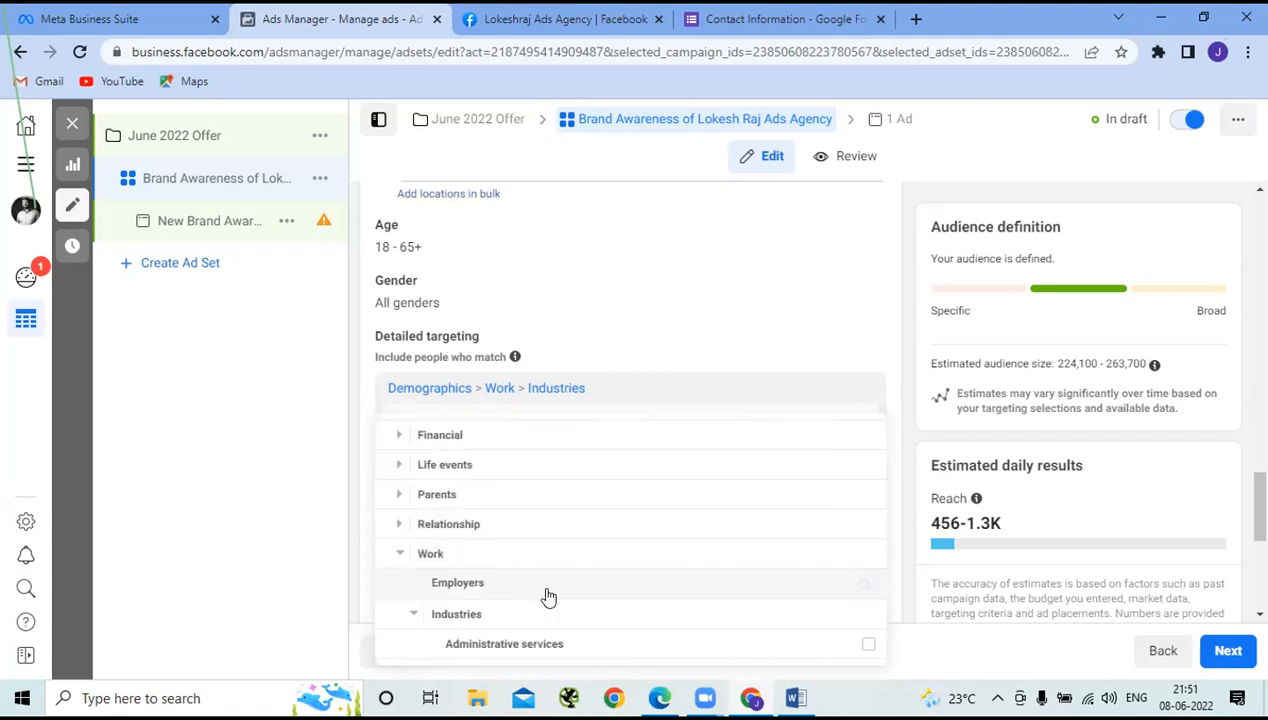
Step: Examine the remaining work industries and the Interests categories, including the Business and industry interests
{"action": "scroll", "coordinate": [548, 597], "scroll_direction": "down", "scroll_amount": 2}
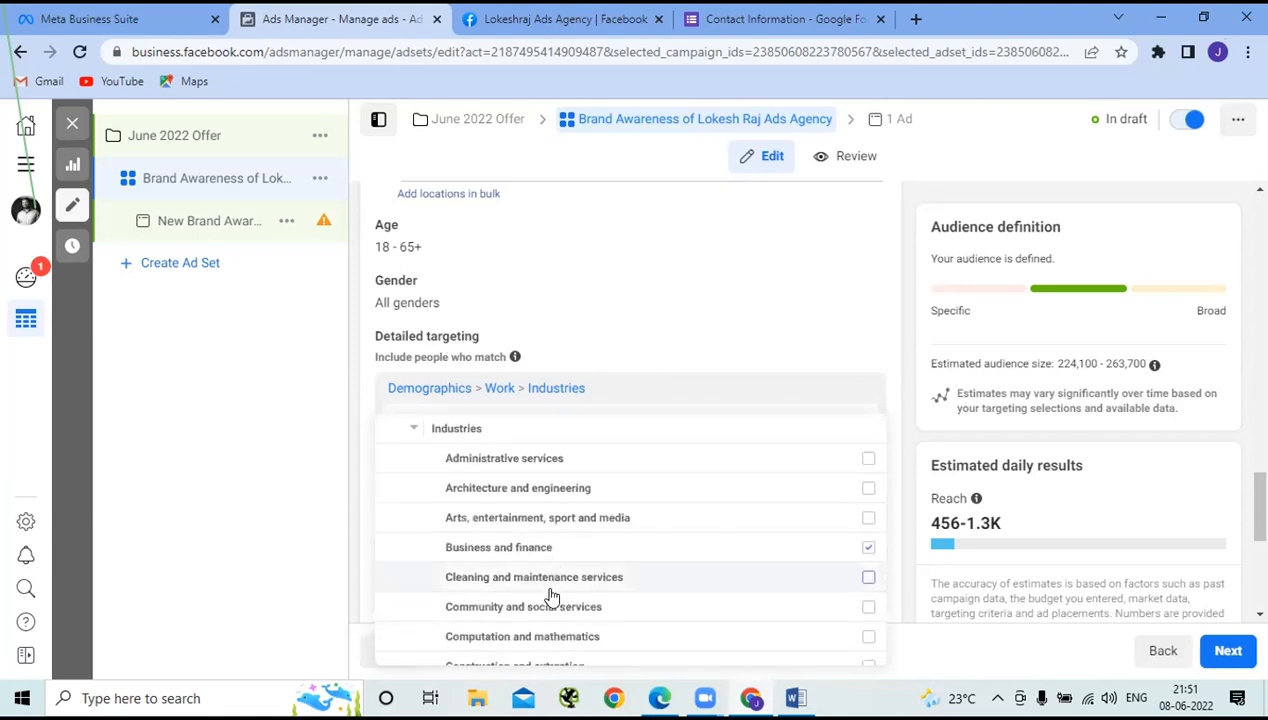
{"action": "scroll", "coordinate": [550, 593], "scroll_direction": "down", "scroll_amount": 3}
{"action": "scroll", "coordinate": [550, 593], "scroll_direction": "down", "scroll_amount": 5}
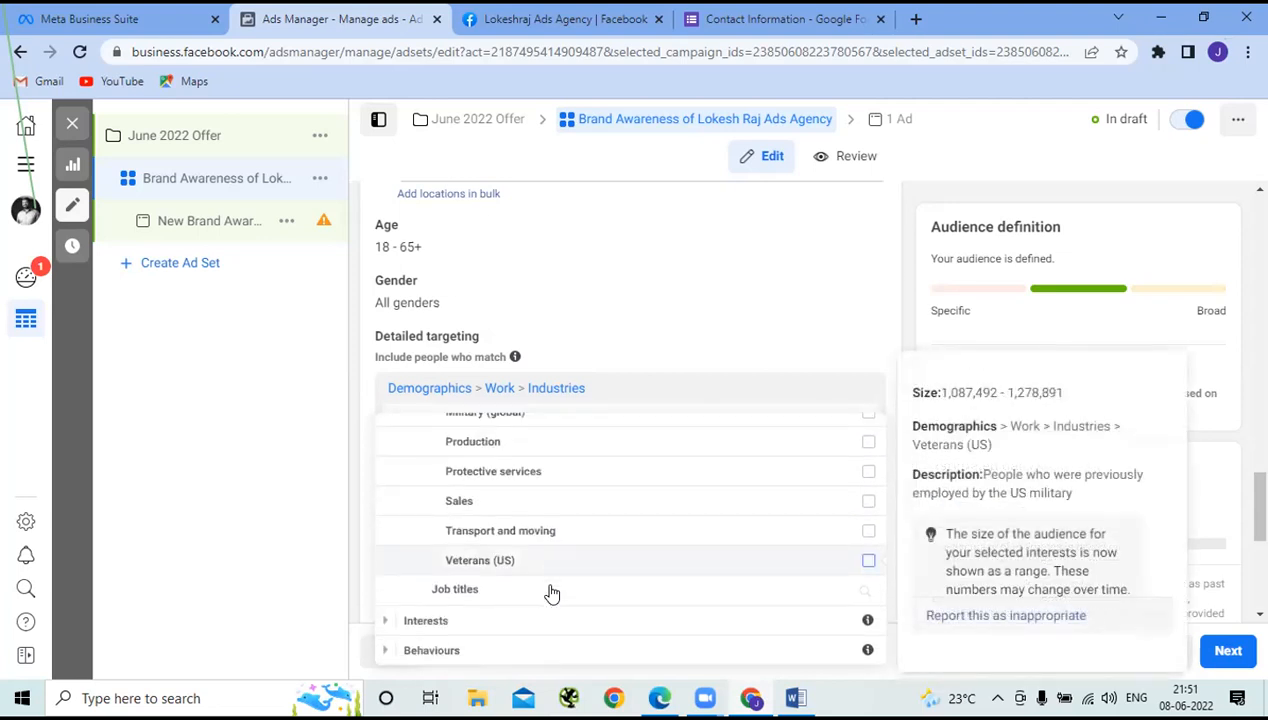
{"action": "left_click", "coordinate": [388, 622]}
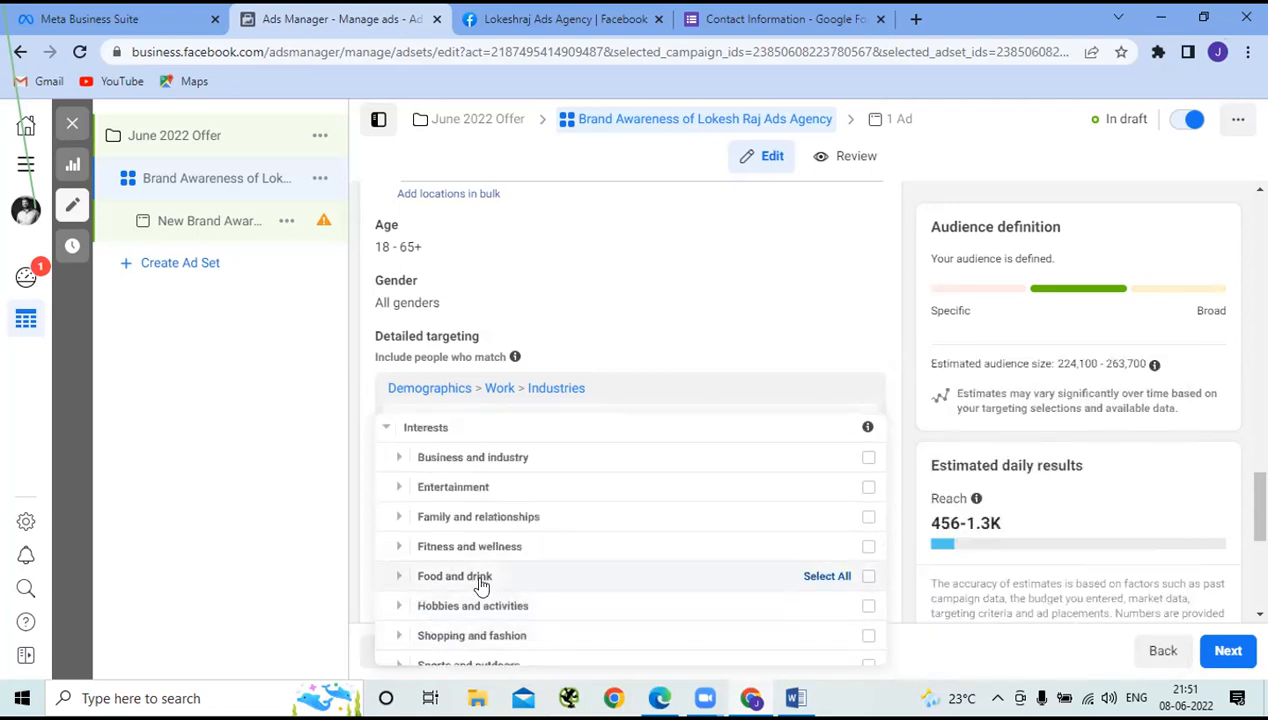
{"action": "left_click", "coordinate": [399, 461]}
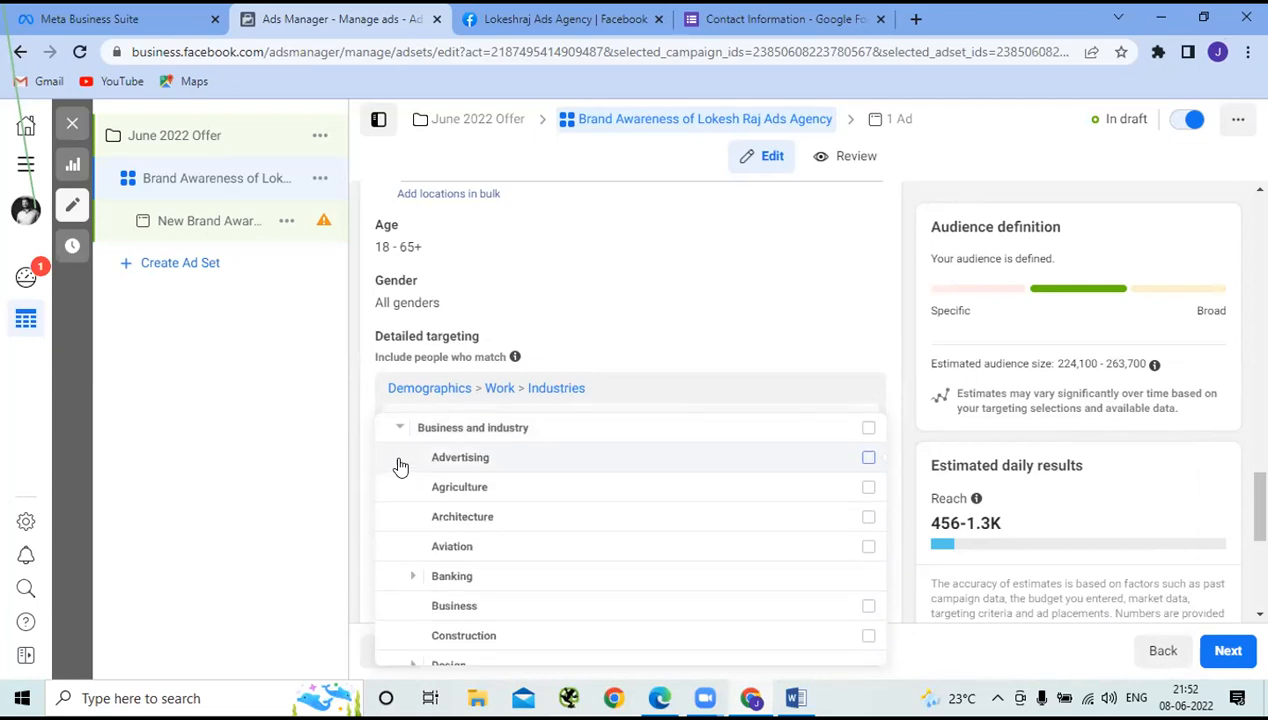
{"action": "scroll", "coordinate": [483, 606], "scroll_direction": "down", "scroll_amount": 2}
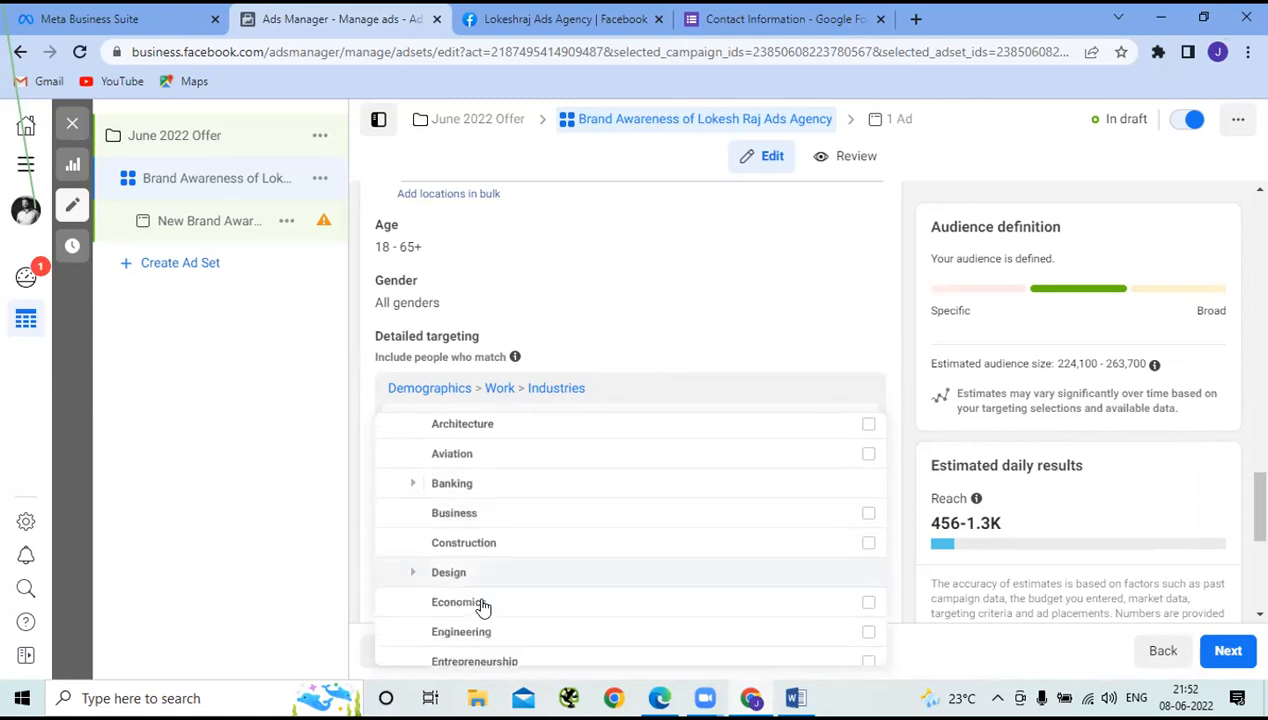
{"action": "scroll", "coordinate": [483, 606], "scroll_direction": "down", "scroll_amount": 2}
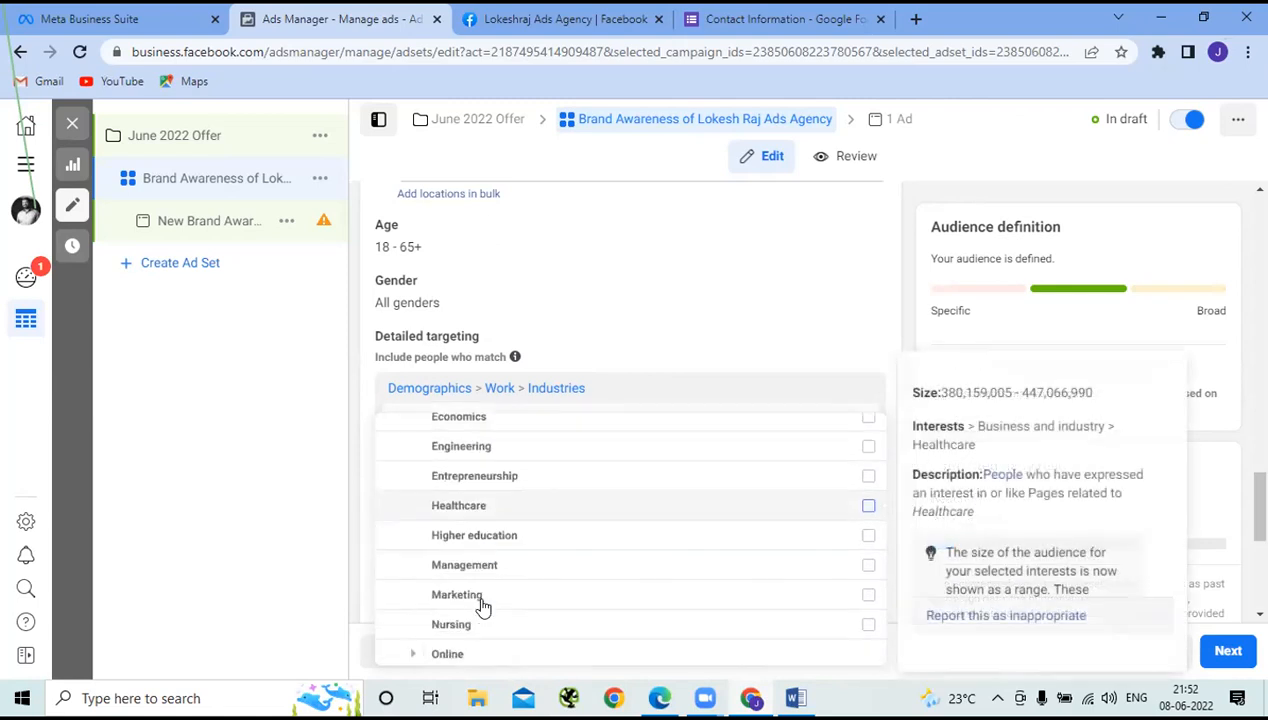
{"action": "scroll", "coordinate": [483, 606], "scroll_direction": "down", "scroll_amount": 3}
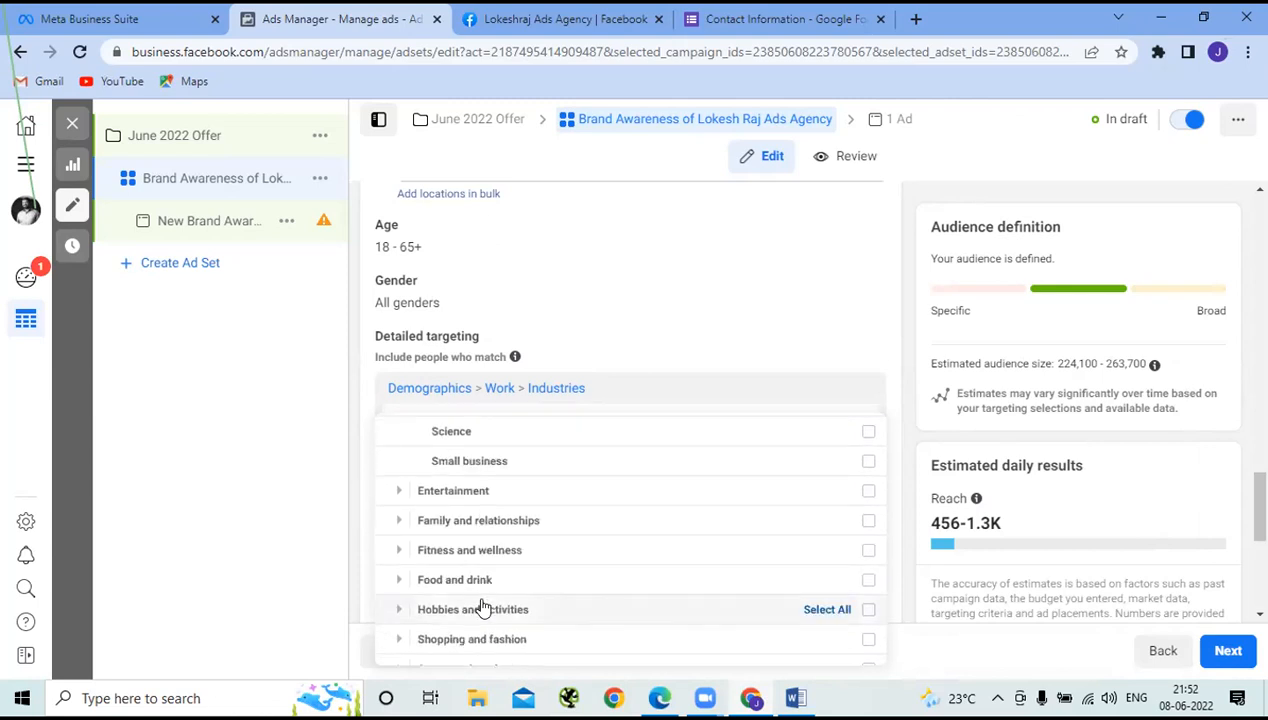
{"action": "scroll", "coordinate": [483, 606], "scroll_direction": "down", "scroll_amount": 1}
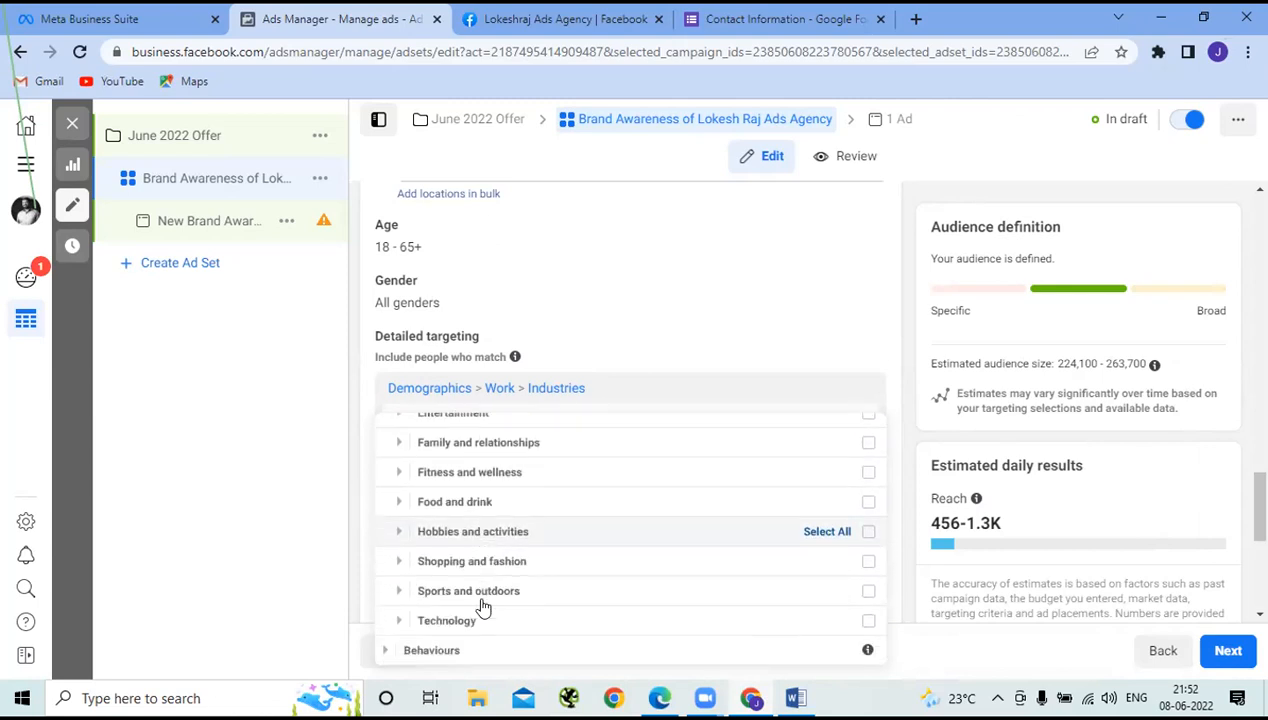
Step: Add Accenture as an employer from the Work demographics to the detailed targeting, returning to the category list
{"action": "scroll", "coordinate": [483, 606], "scroll_direction": "up", "scroll_amount": 9}
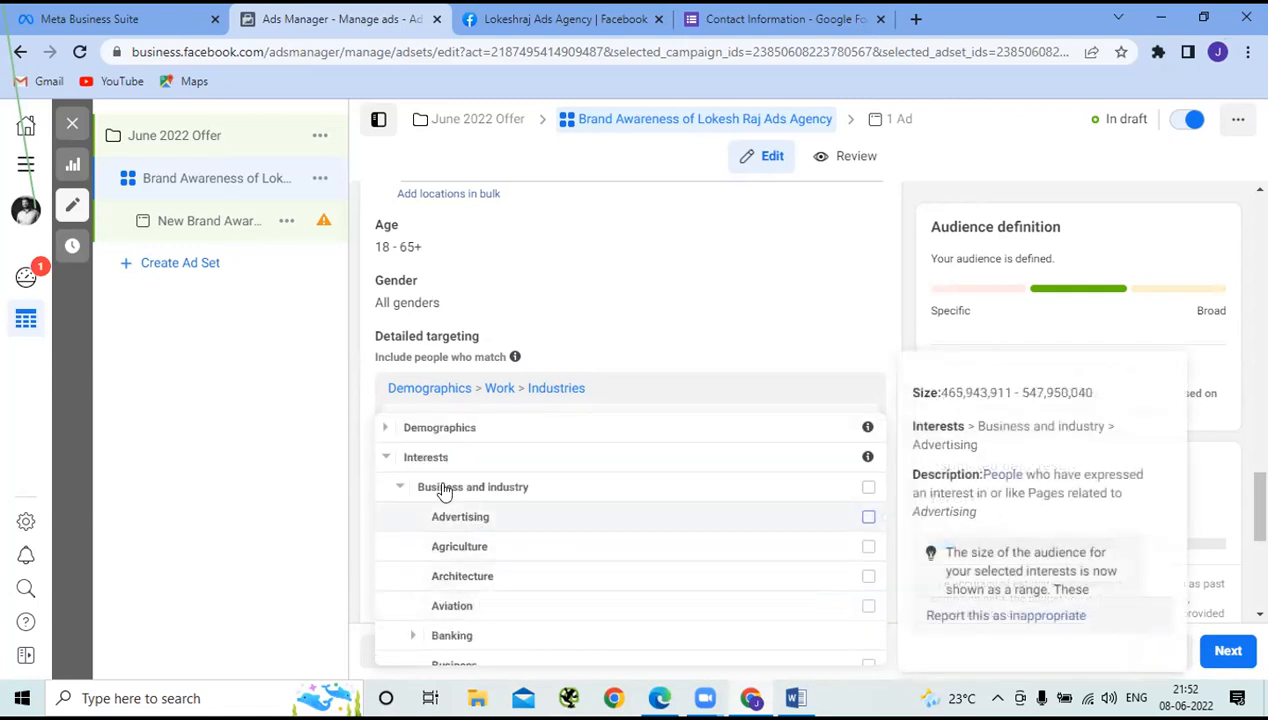
{"action": "left_click", "coordinate": [386, 430]}
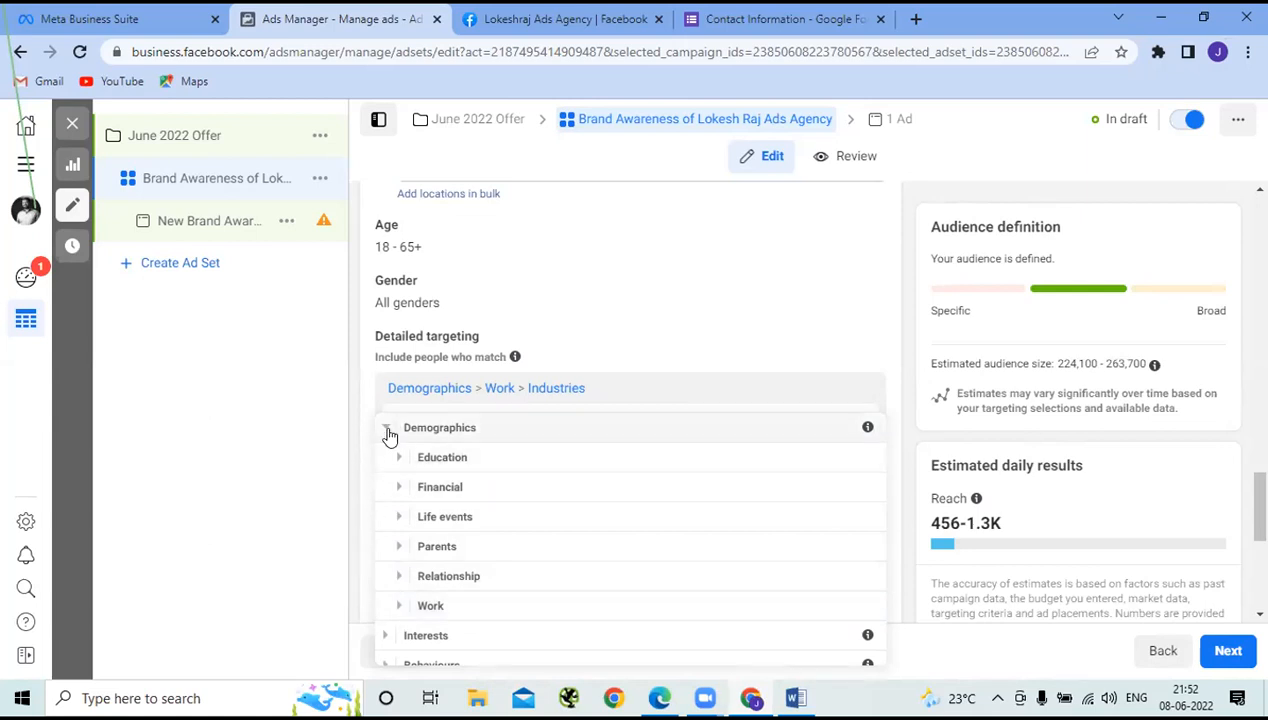
{"action": "left_click", "coordinate": [400, 612]}
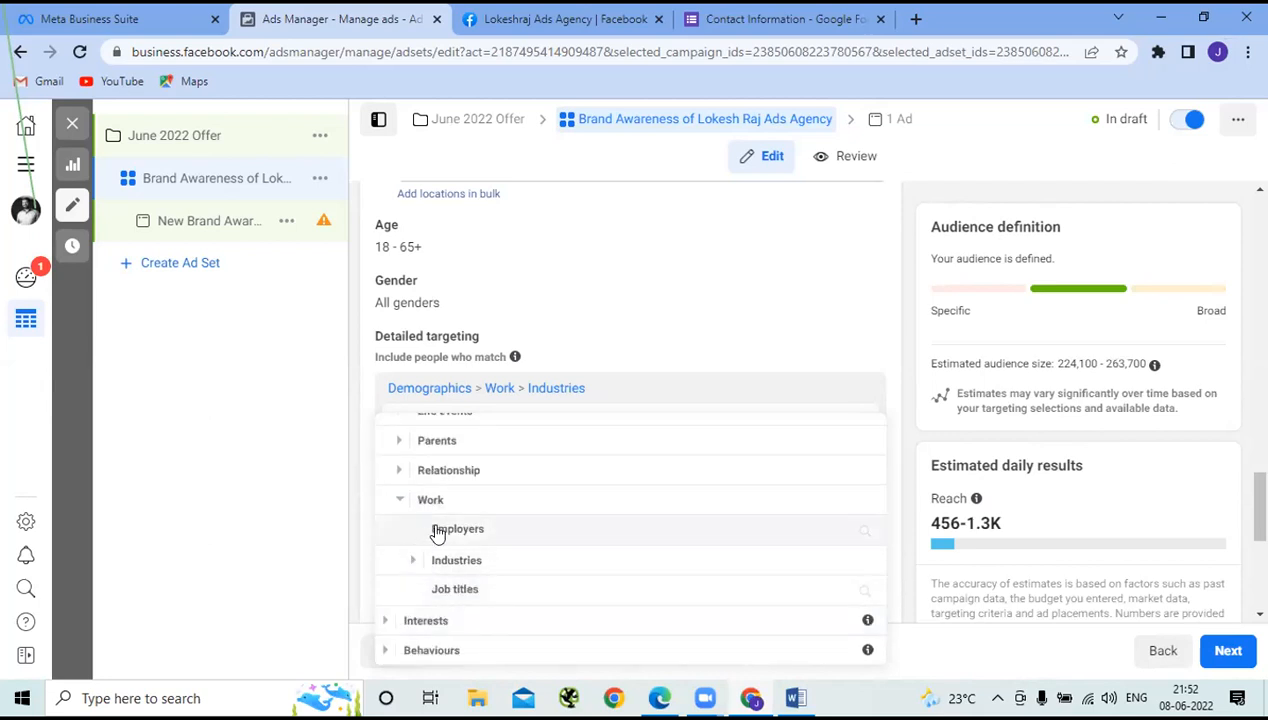
{"action": "left_click", "coordinate": [437, 530]}
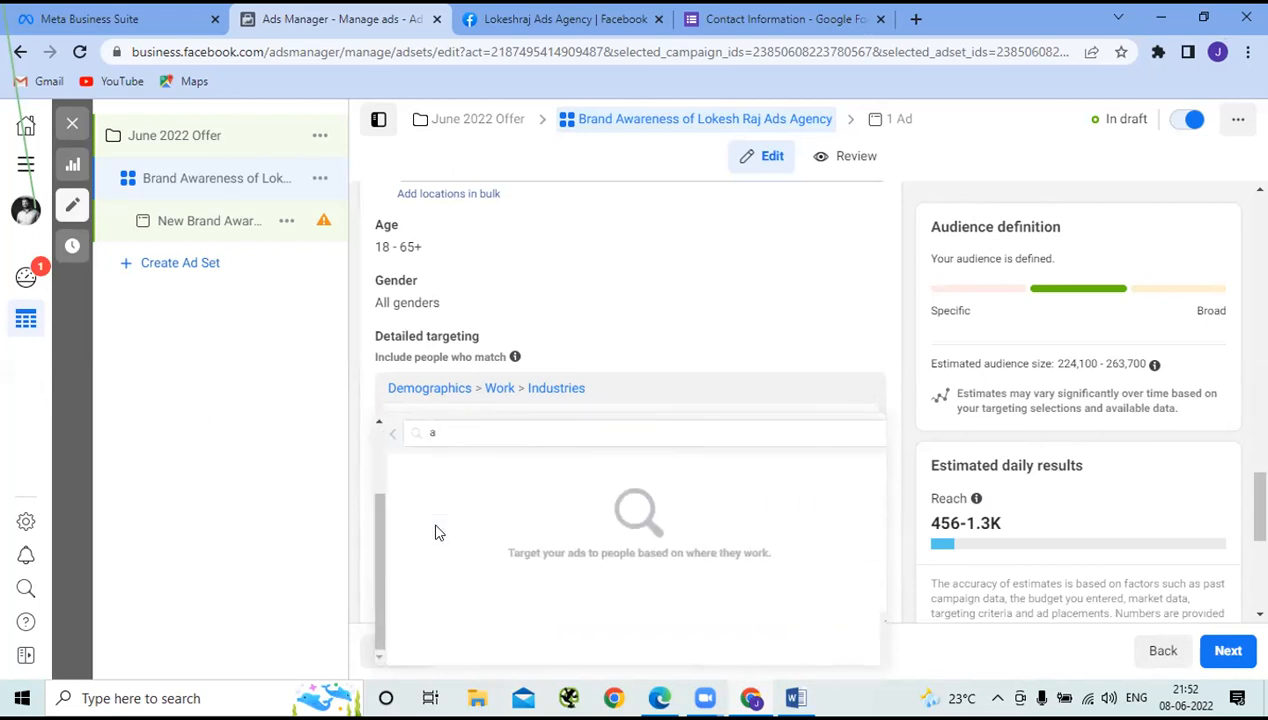
{"action": "left_click", "coordinate": [445, 430]}
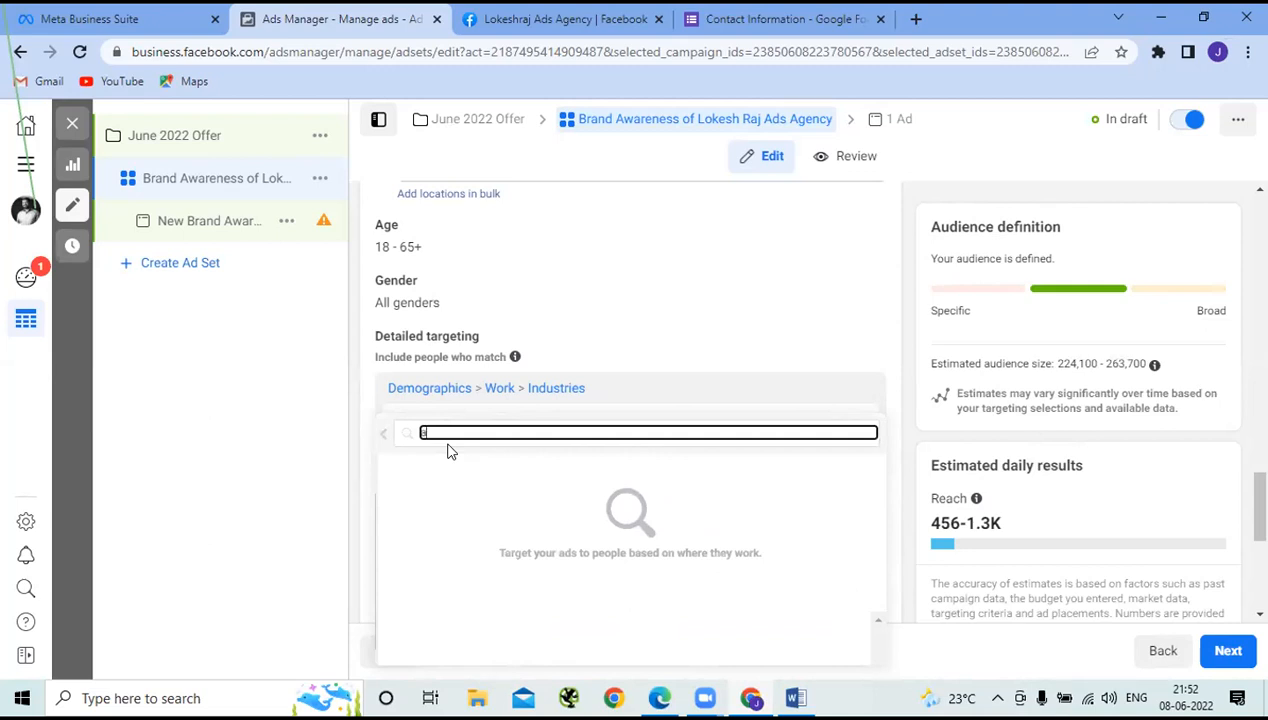
{"action": "type", "text": "accenture"}
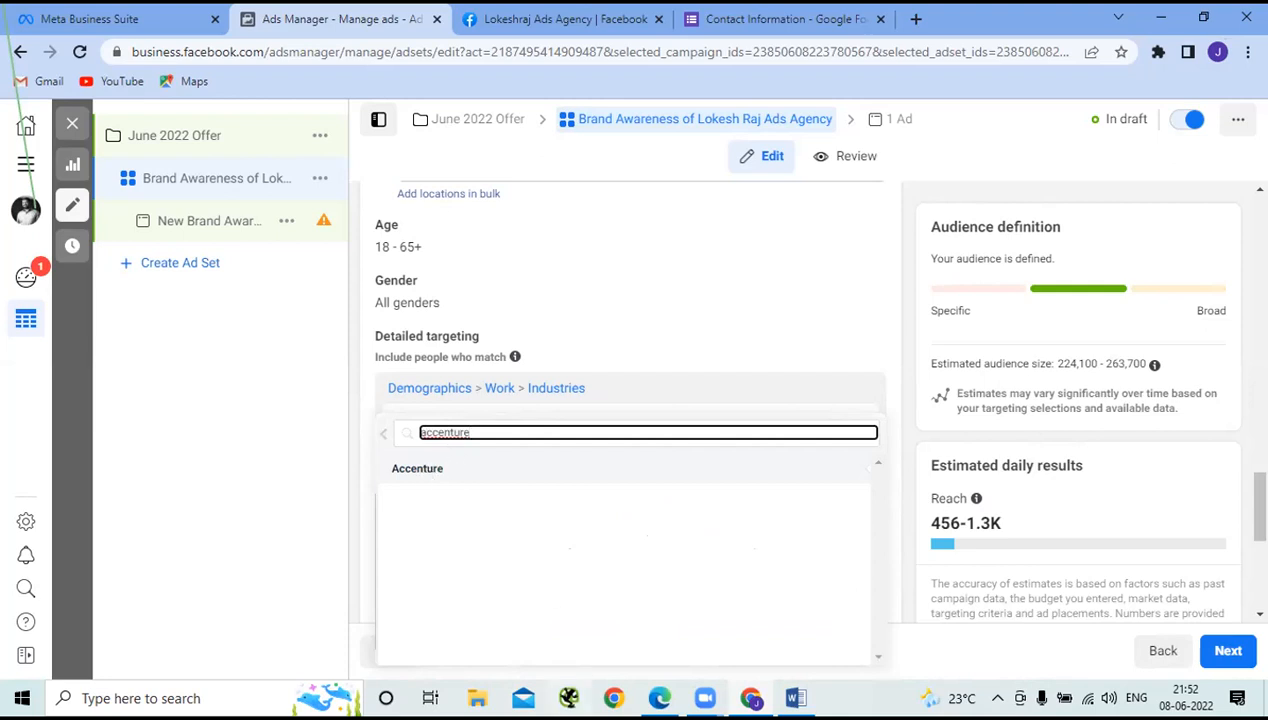
{"action": "left_click", "coordinate": [418, 469]}
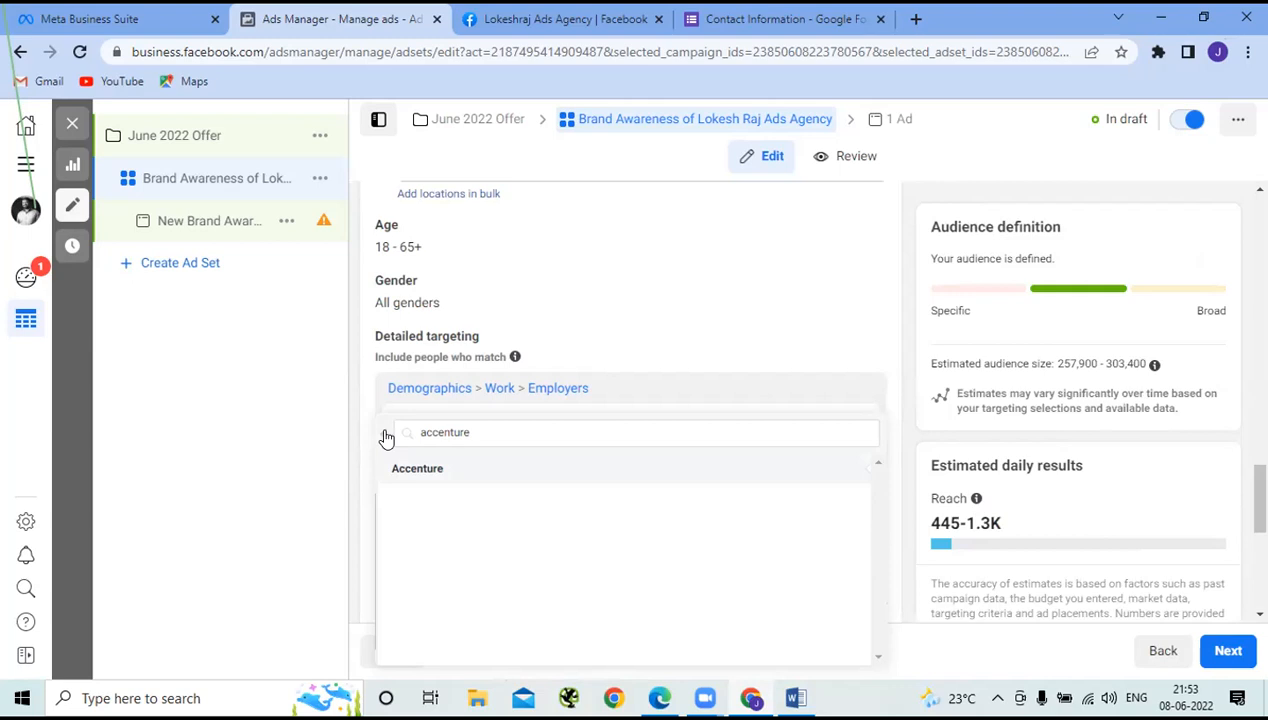
{"action": "mouse_move", "coordinate": [386, 438]}
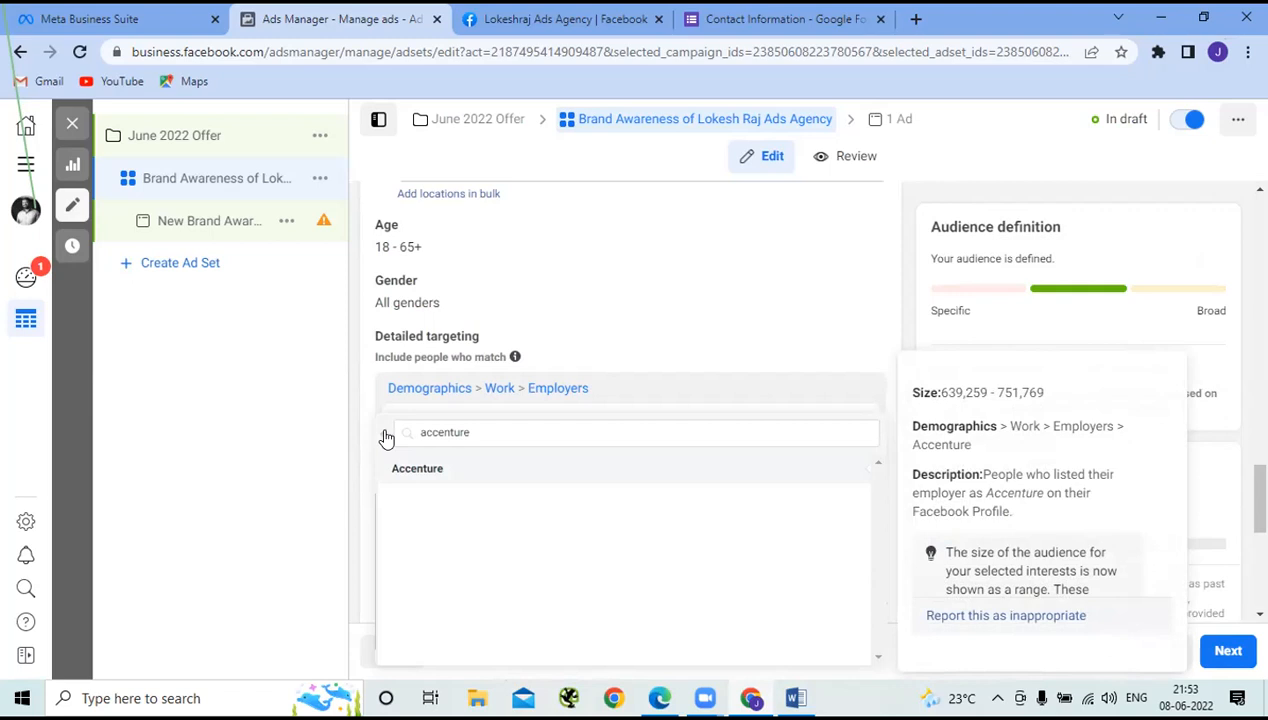
{"action": "left_click", "coordinate": [386, 438]}
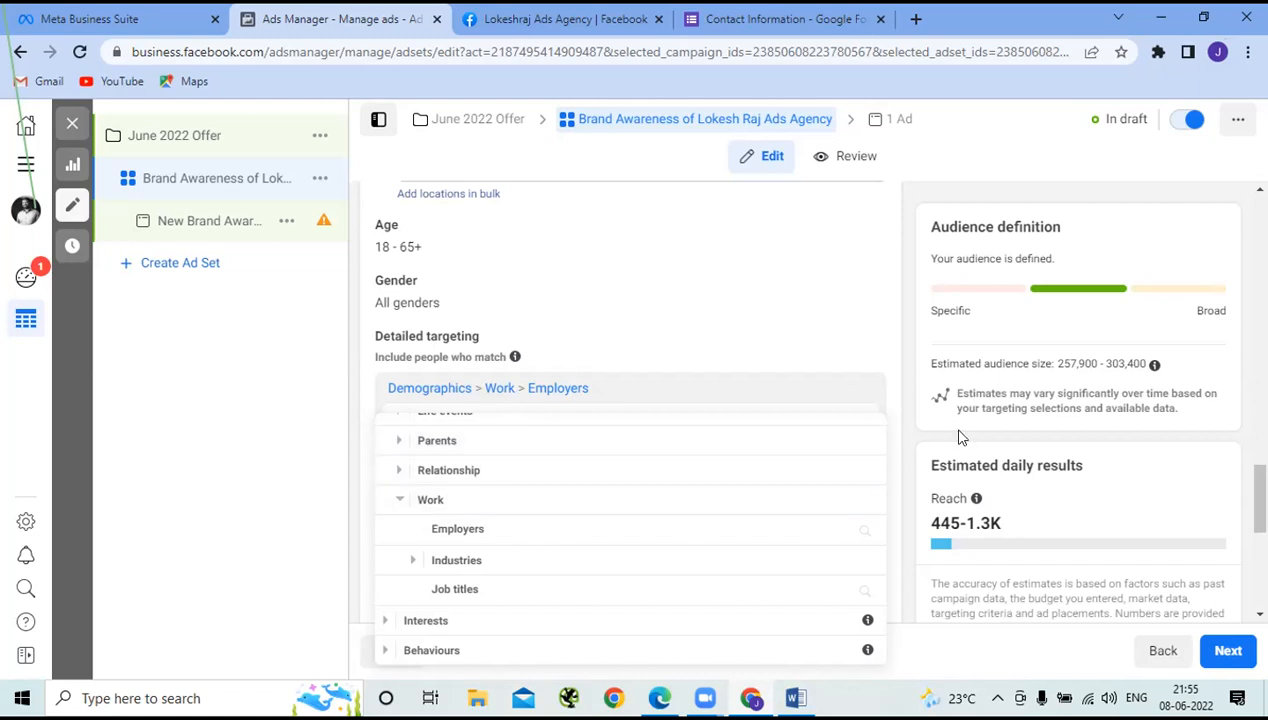
Step: Close the targeting category list and review the selected detailed targeting, custom audiences and placement options
{"action": "scroll", "coordinate": [807, 398], "scroll_direction": "down", "scroll_amount": 5}
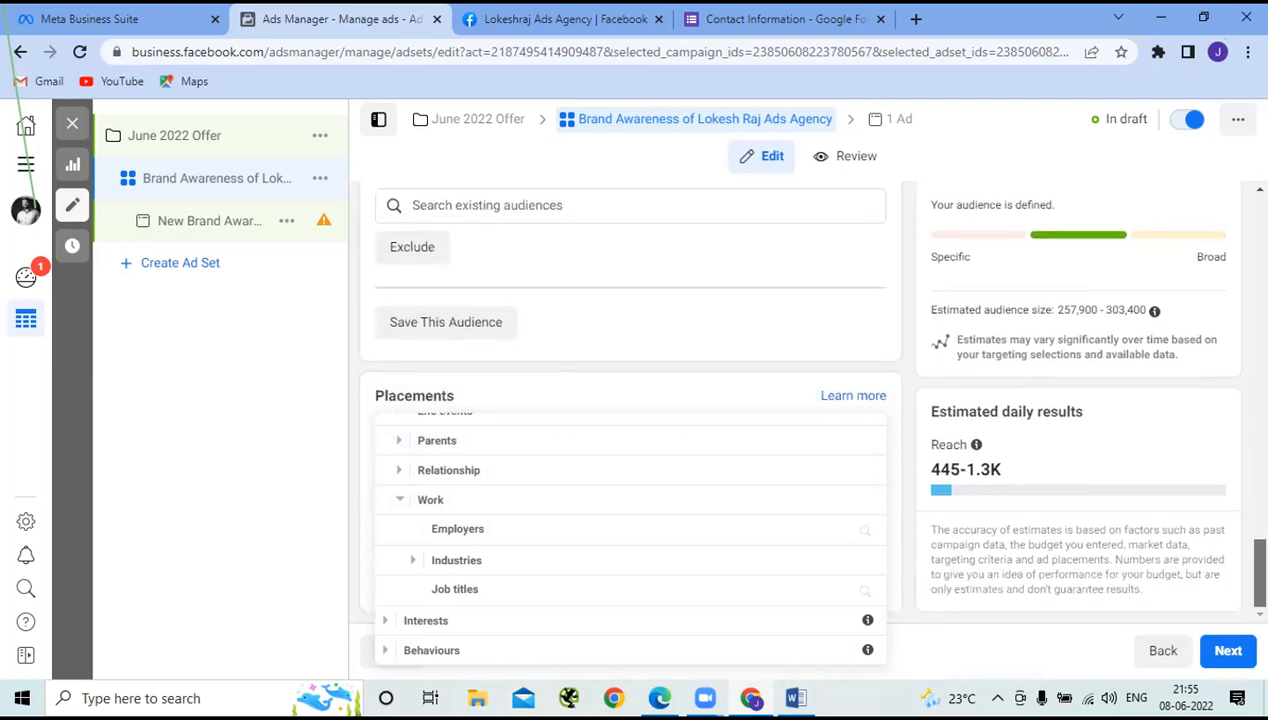
{"action": "scroll", "coordinate": [807, 397], "scroll_direction": "up", "scroll_amount": 5}
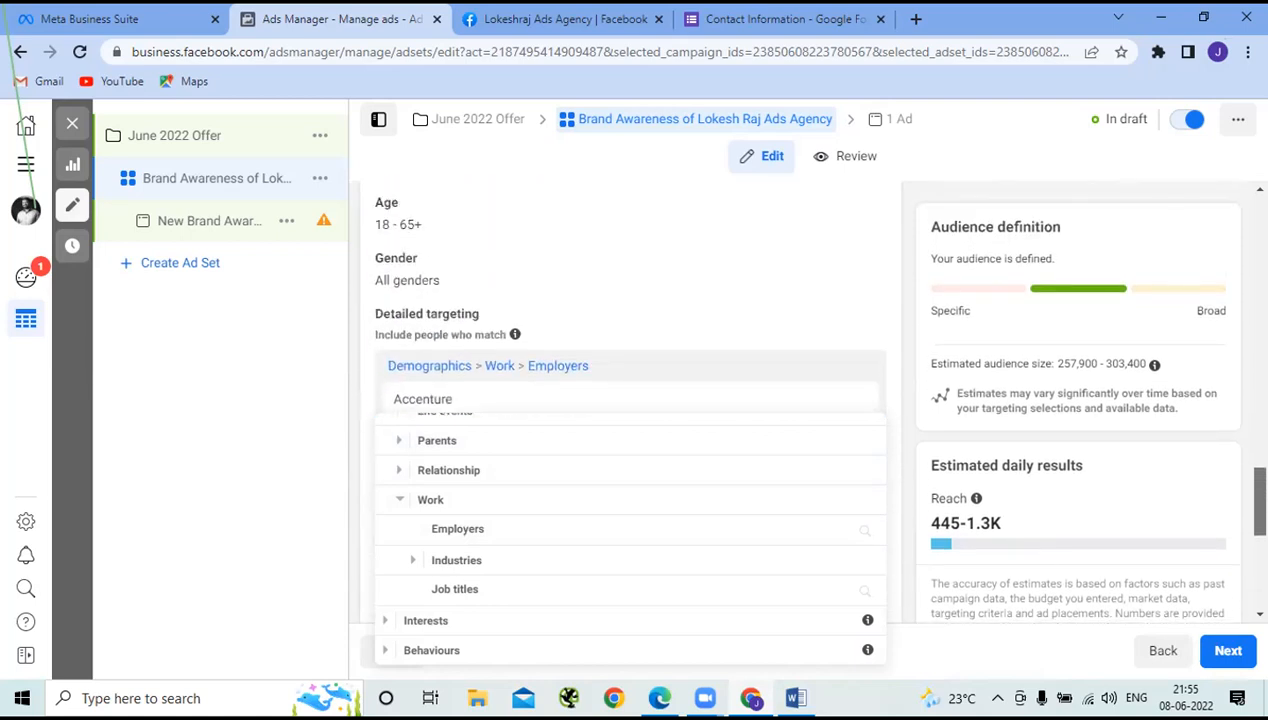
{"action": "left_click_drag", "start_coordinate": [1260, 501], "coordinate": [1260, 508]}
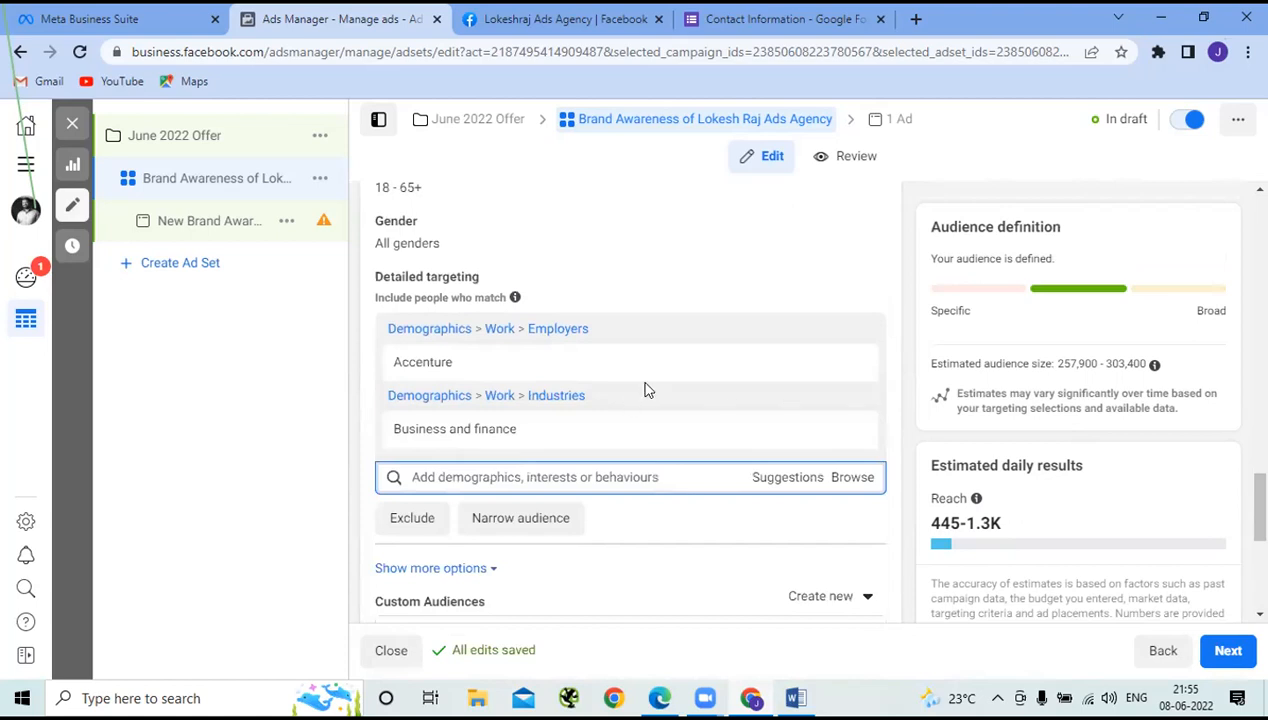
{"action": "scroll", "coordinate": [585, 474], "scroll_direction": "down", "scroll_amount": 2}
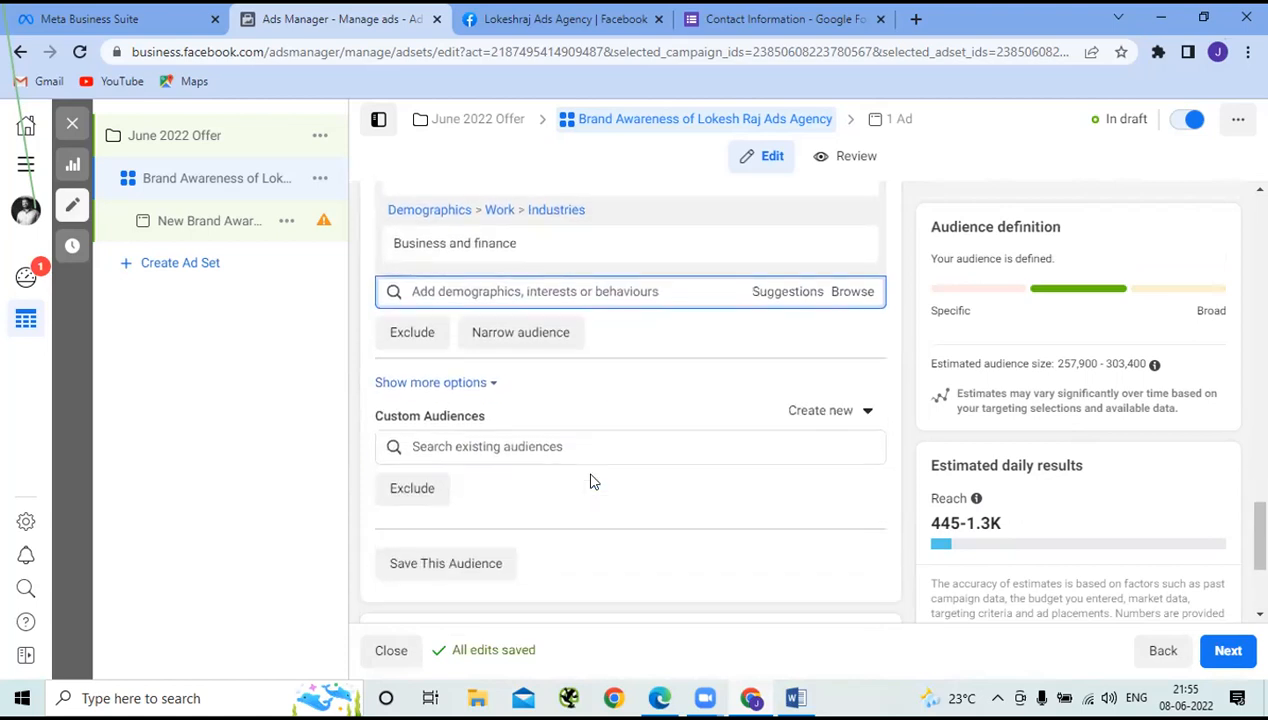
{"action": "scroll", "coordinate": [590, 482], "scroll_direction": "down", "scroll_amount": 1}
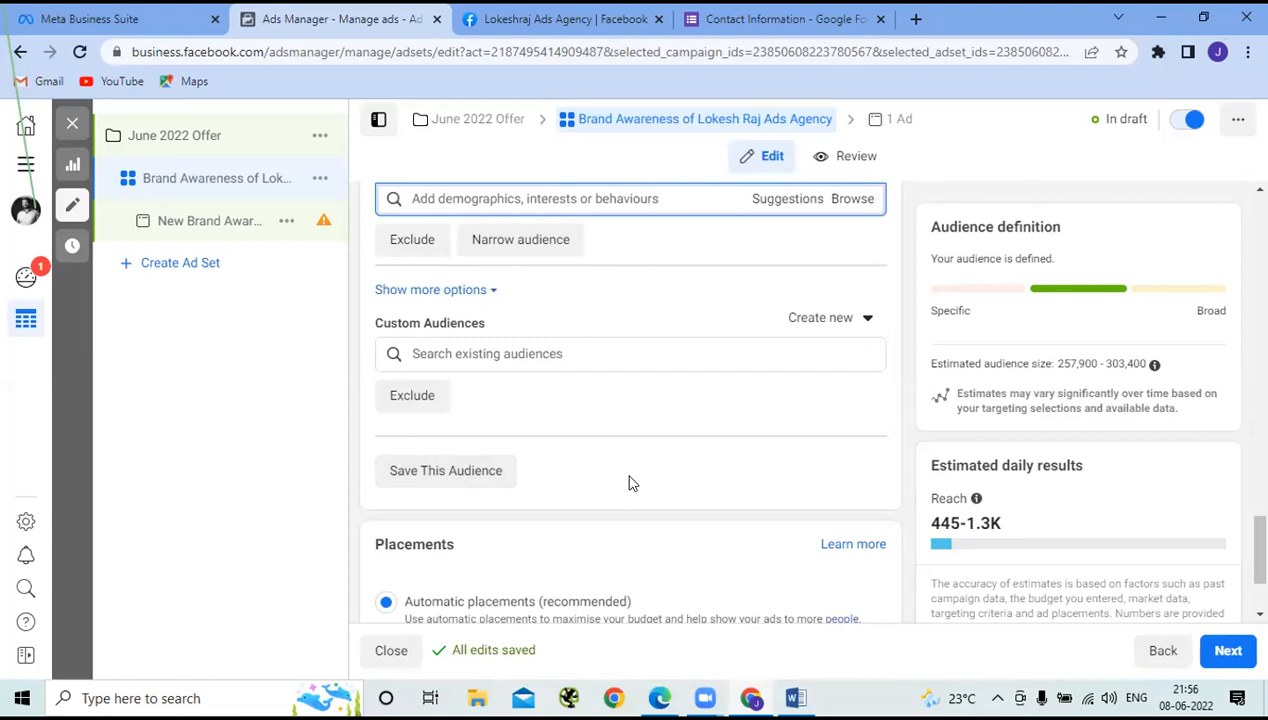
{"action": "scroll", "coordinate": [629, 483], "scroll_direction": "down", "scroll_amount": 1}
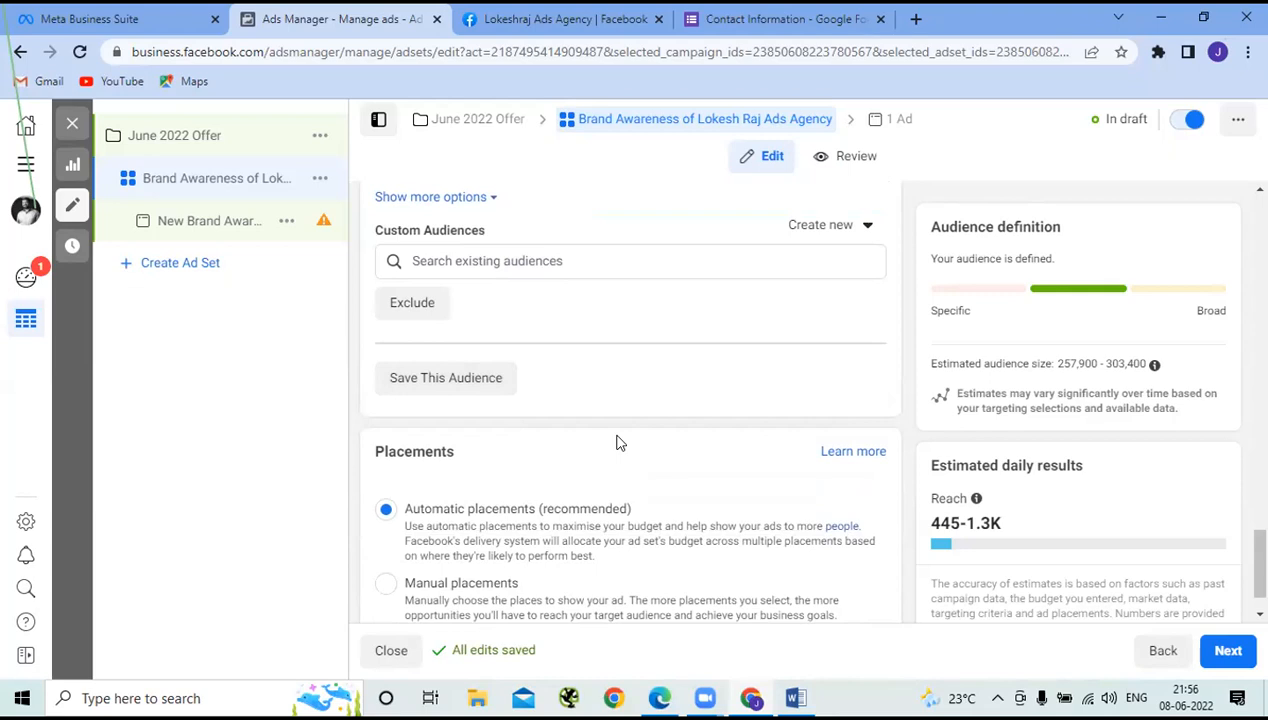
{"action": "scroll", "coordinate": [617, 443], "scroll_direction": "down", "scroll_amount": 1}
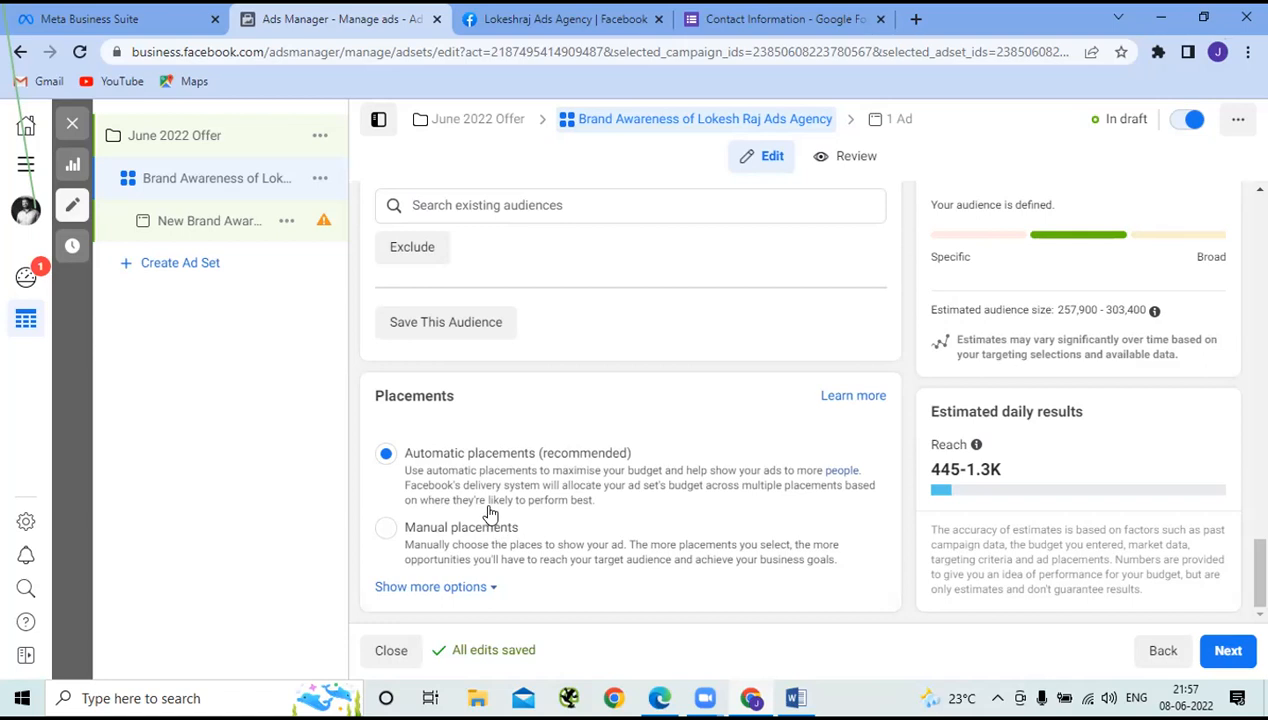
Step: Switch the ad set to manual placements, check the device choices while keeping all devices, and exclude the Instagram platform
{"action": "left_click", "coordinate": [387, 528]}
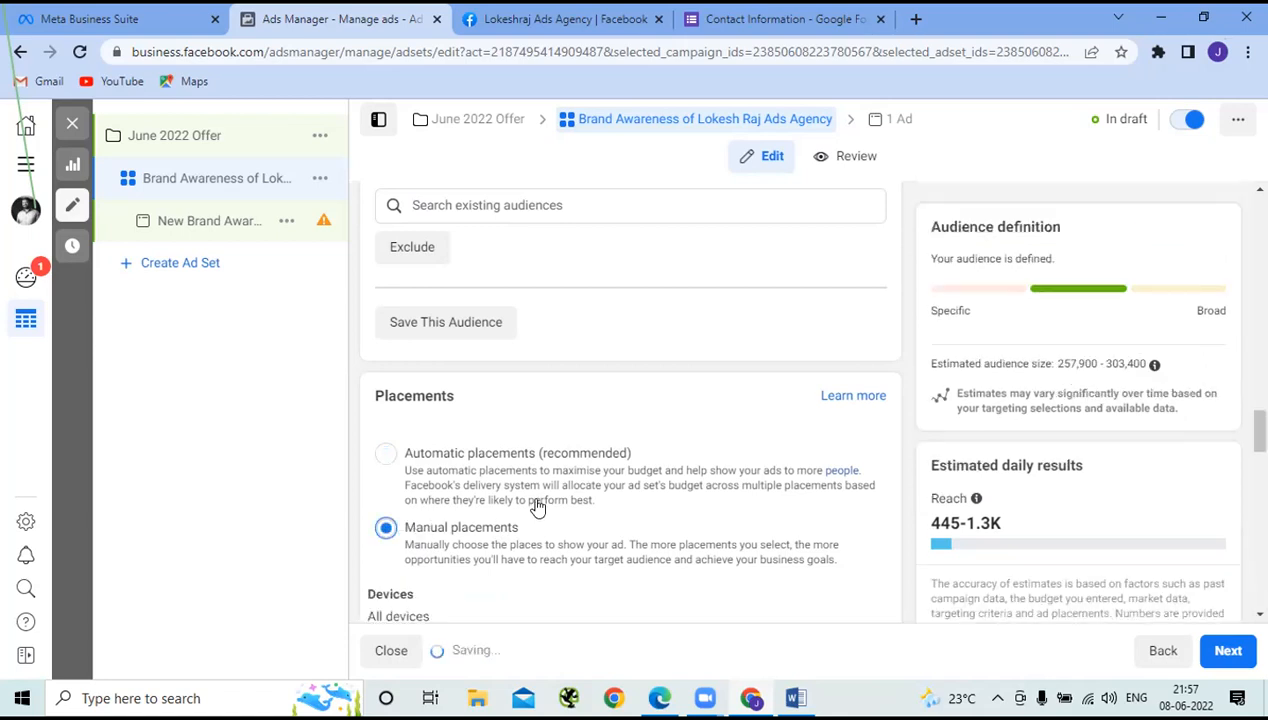
{"action": "scroll", "coordinate": [535, 505], "scroll_direction": "down", "scroll_amount": 2}
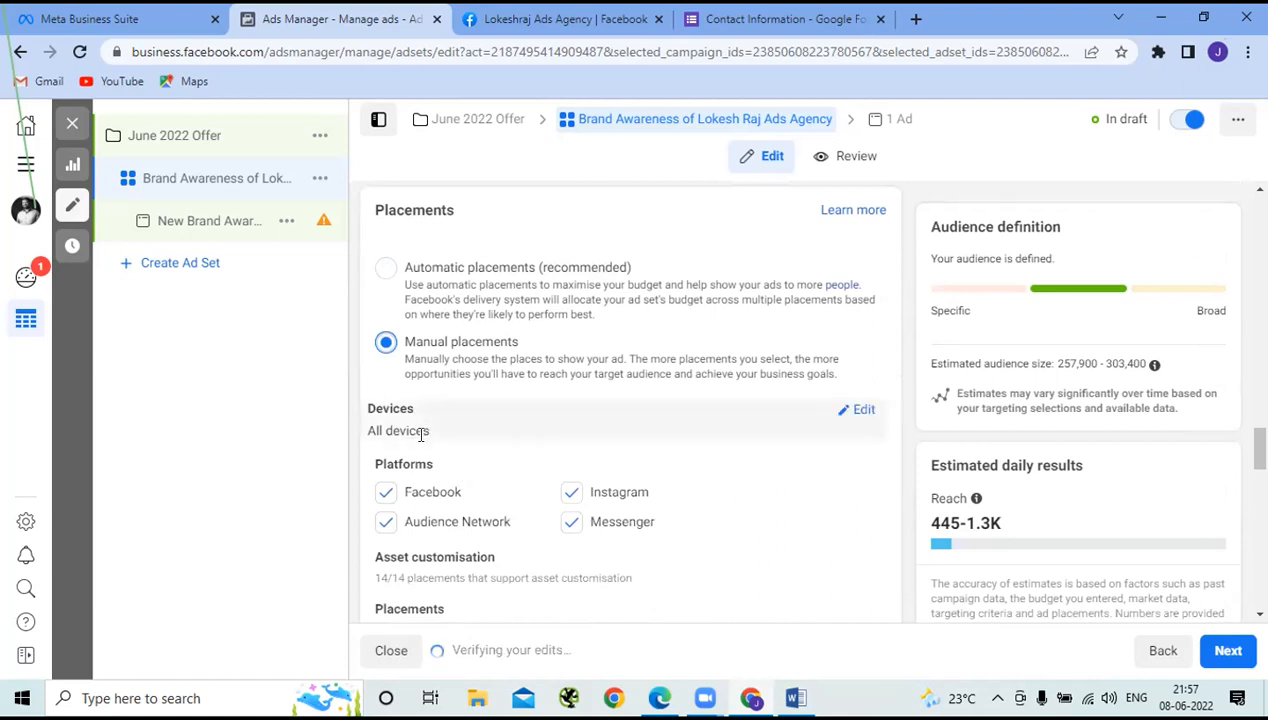
{"action": "left_click", "coordinate": [862, 410]}
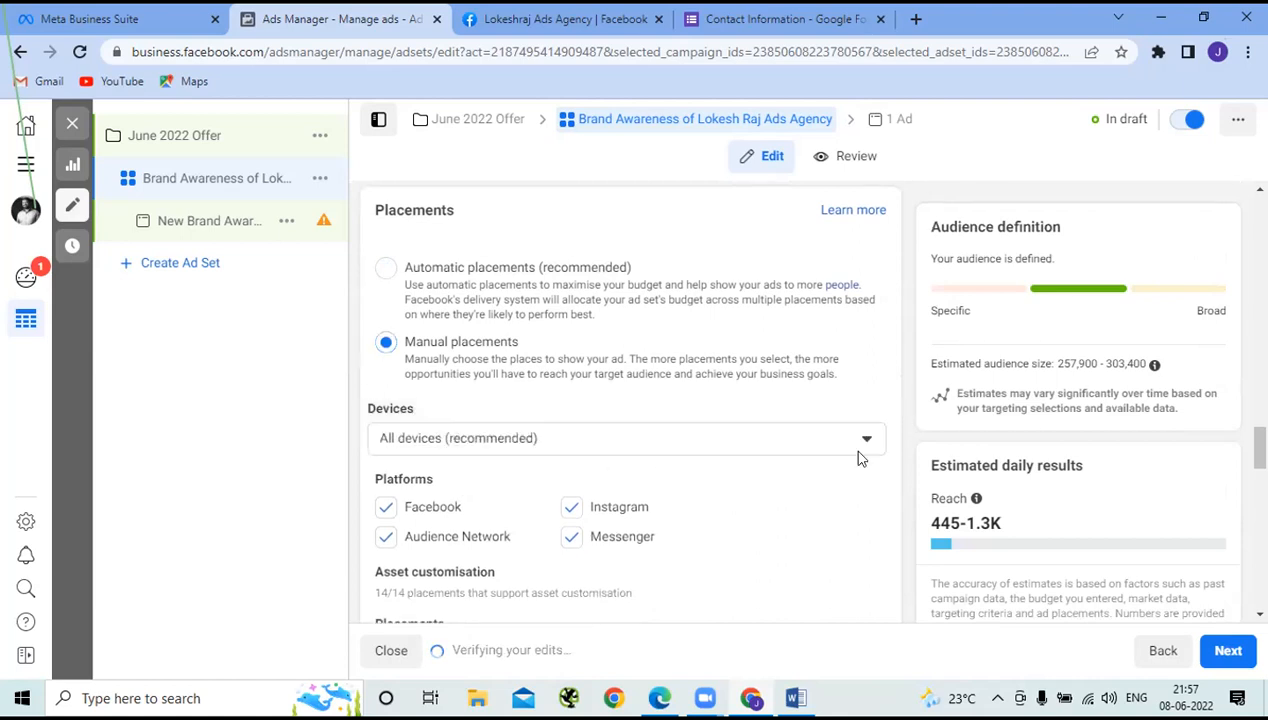
{"action": "left_click", "coordinate": [467, 439]}
{"action": "scroll", "coordinate": [665, 381], "scroll_direction": "down", "scroll_amount": 3}
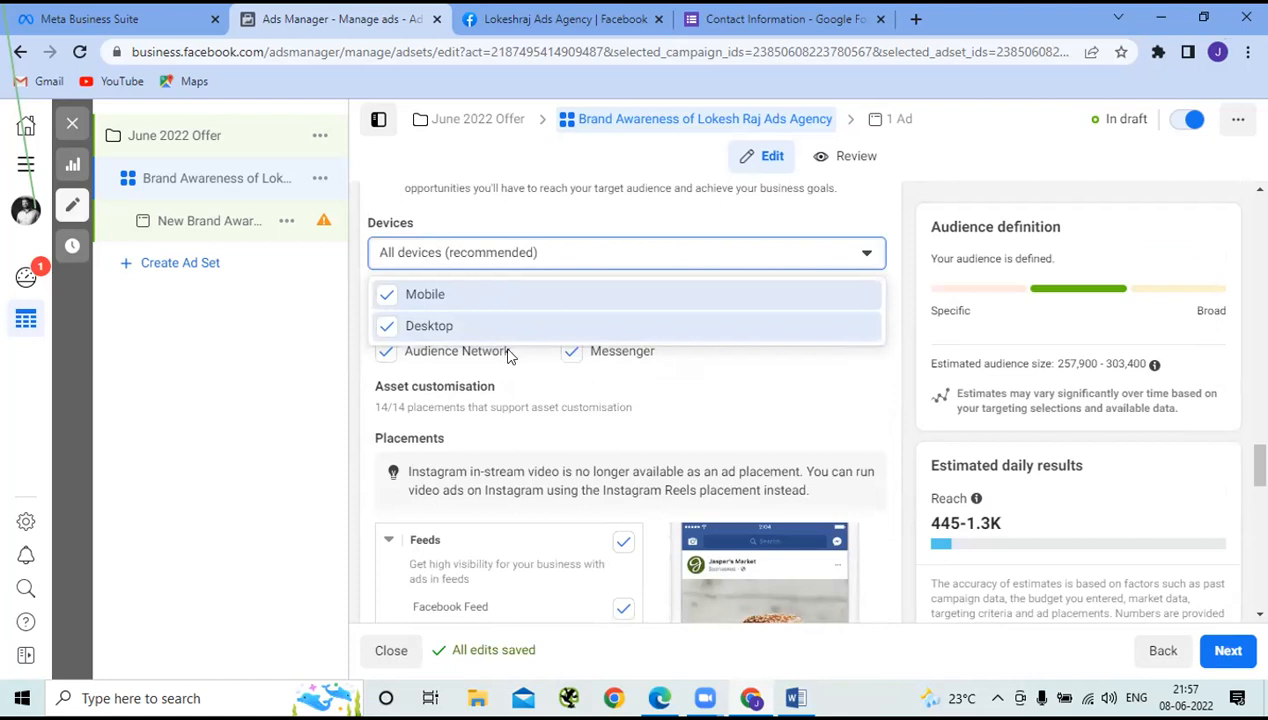
{"action": "left_click", "coordinate": [791, 393]}
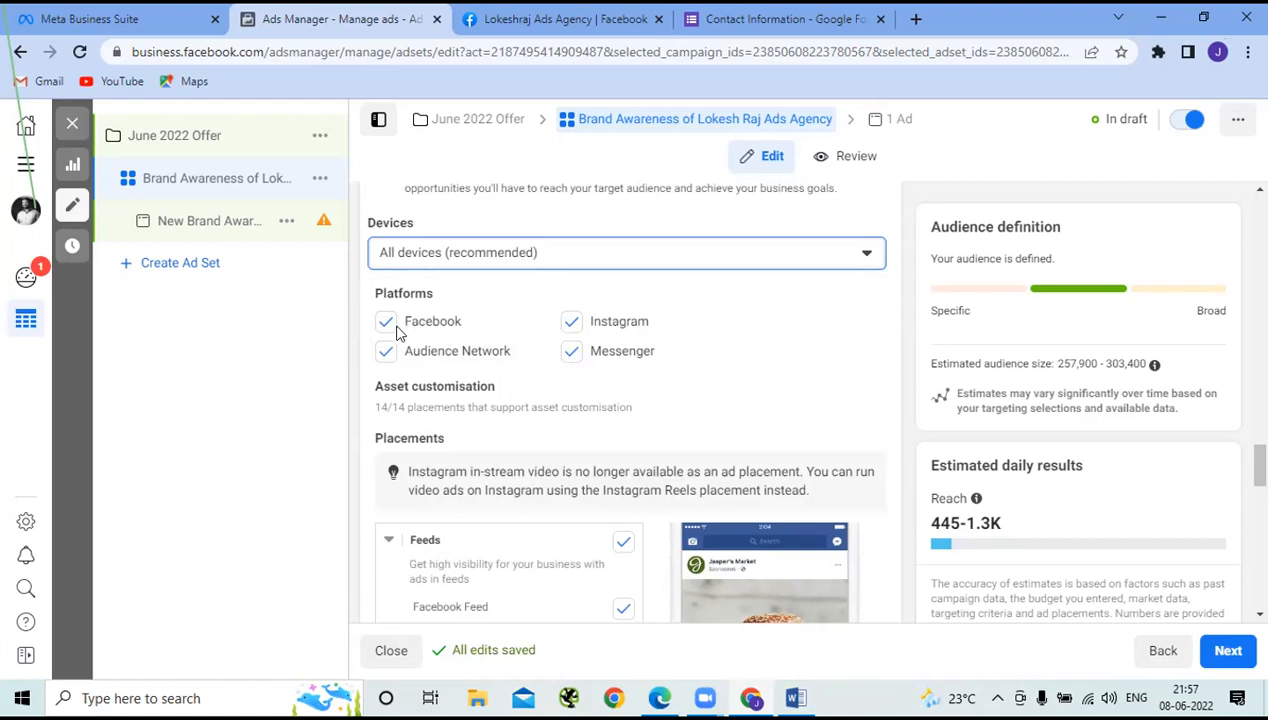
{"action": "left_click", "coordinate": [570, 327]}
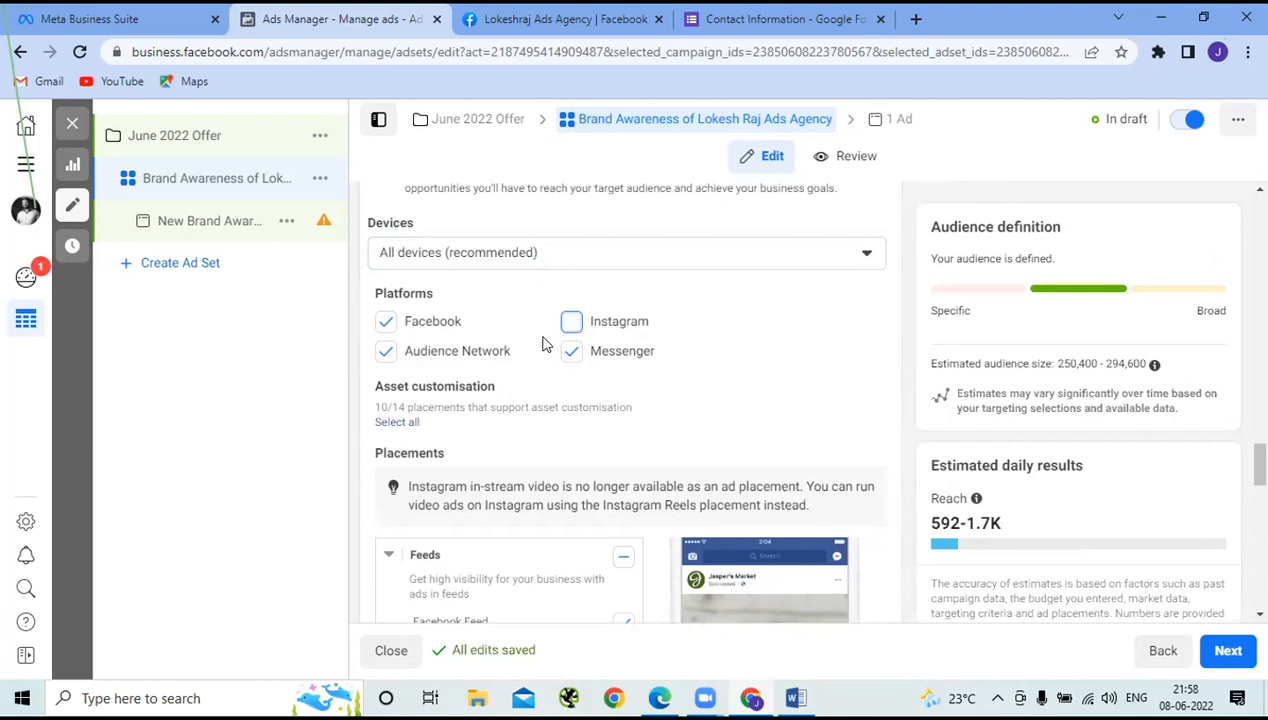
Step: Examine the individual manual placements, from feeds, stories and Reels through in-stream, search and in-article to apps and sites
{"action": "scroll", "coordinate": [545, 344], "scroll_direction": "down", "scroll_amount": 4}
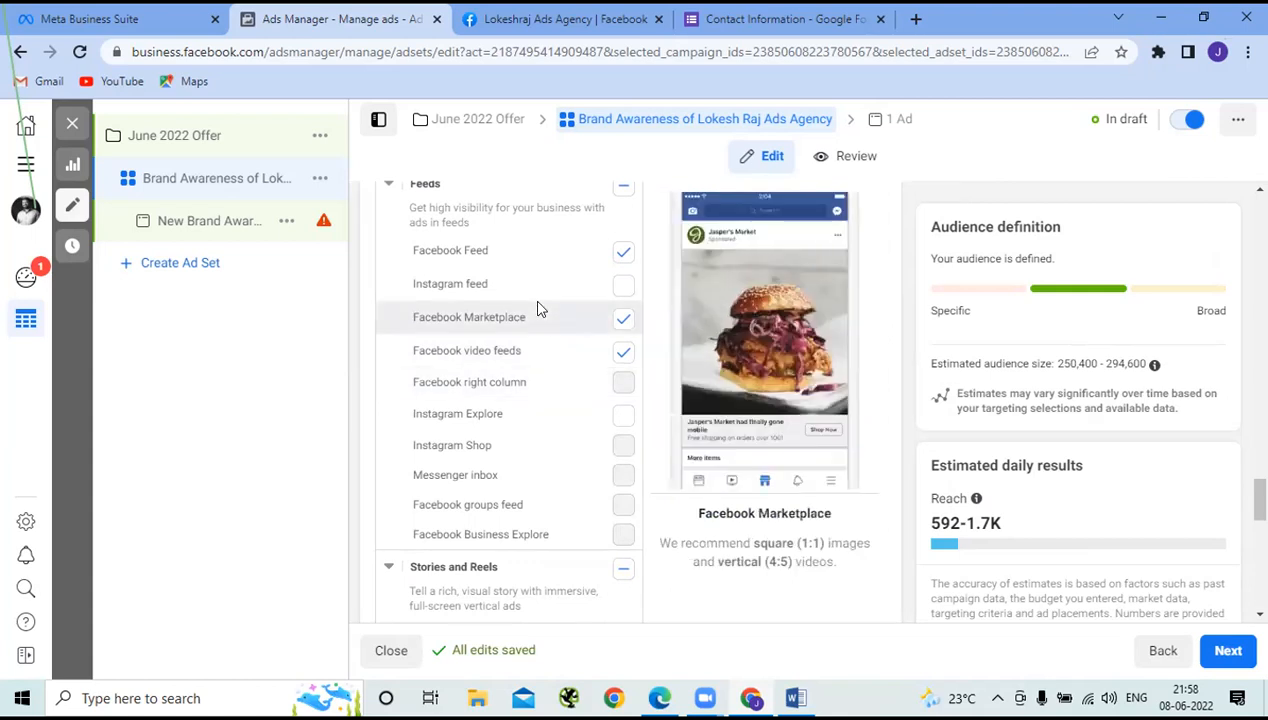
{"action": "scroll", "coordinate": [537, 340], "scroll_direction": "down", "scroll_amount": 3}
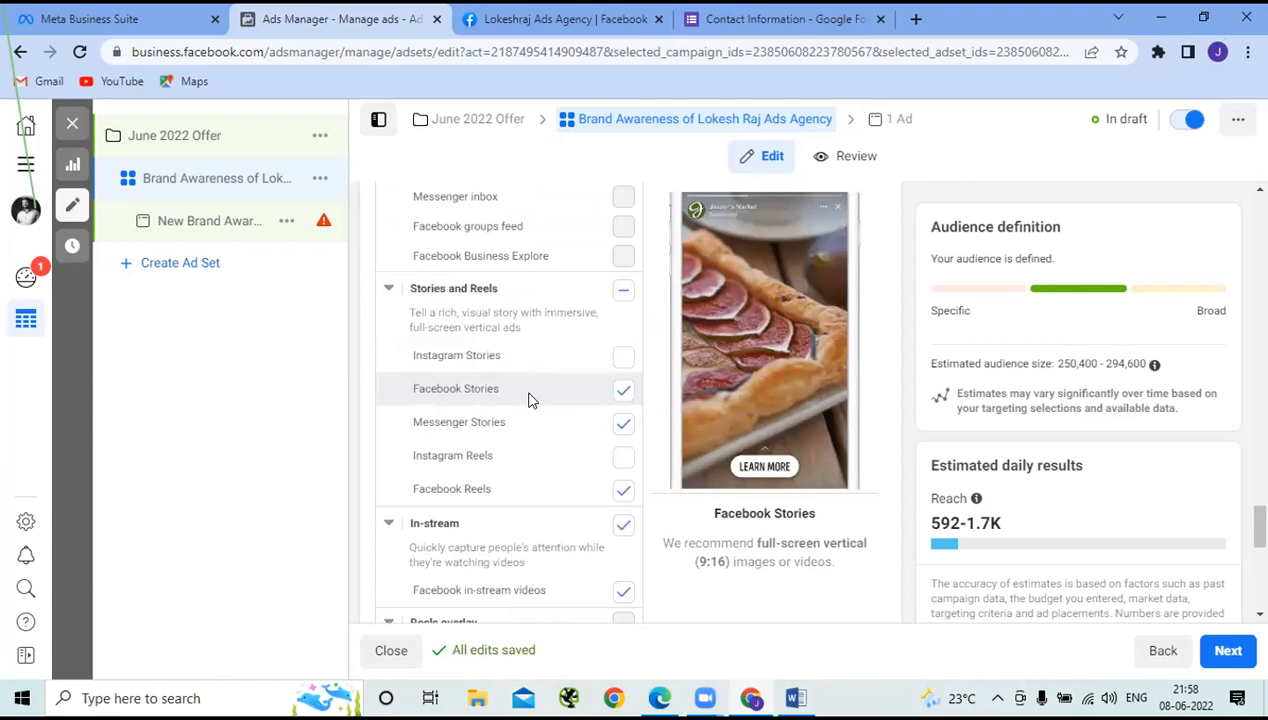
{"action": "scroll", "coordinate": [530, 400], "scroll_direction": "down", "scroll_amount": 5}
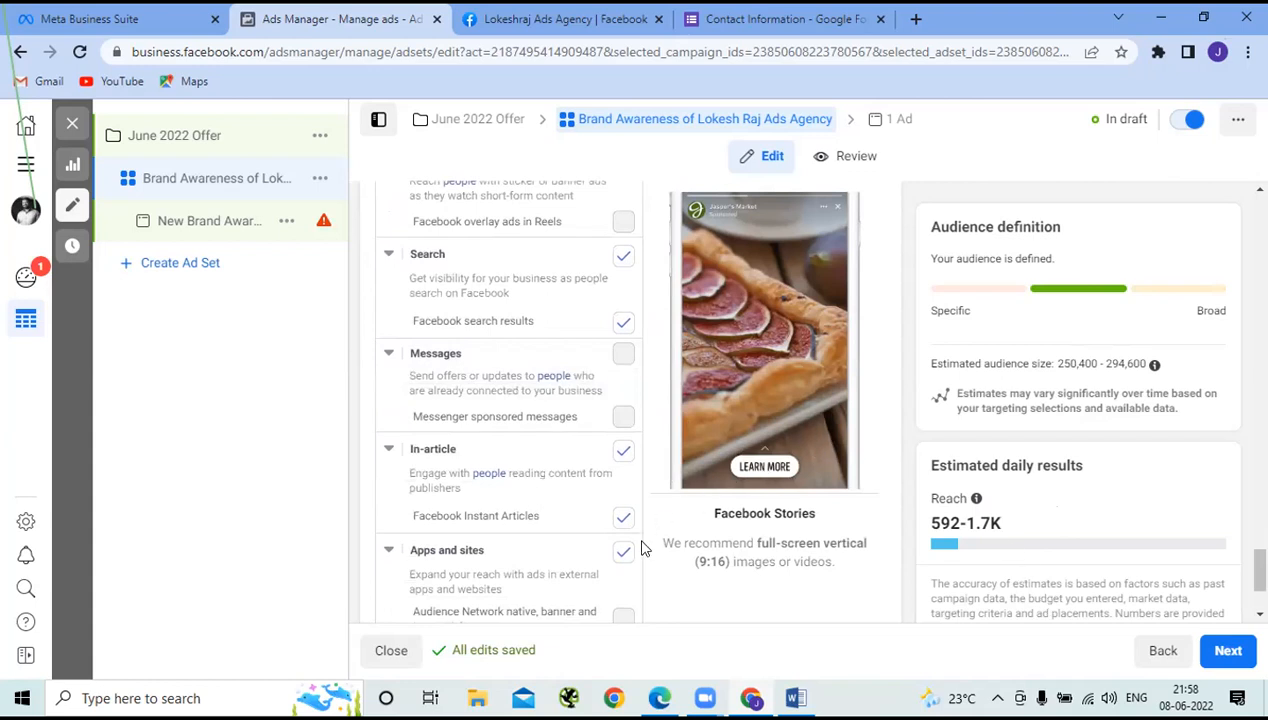
{"action": "scroll", "coordinate": [697, 555], "scroll_direction": "down", "scroll_amount": 2}
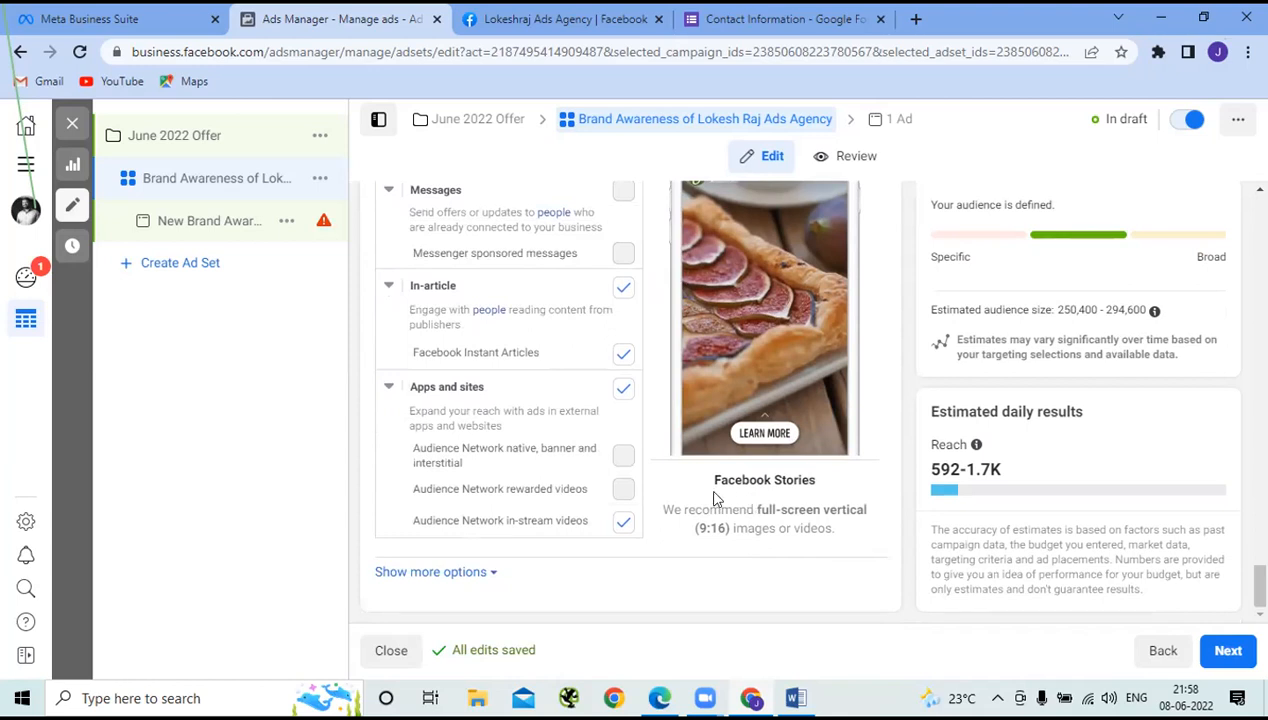
{"action": "mouse_move", "coordinate": [585, 488]}
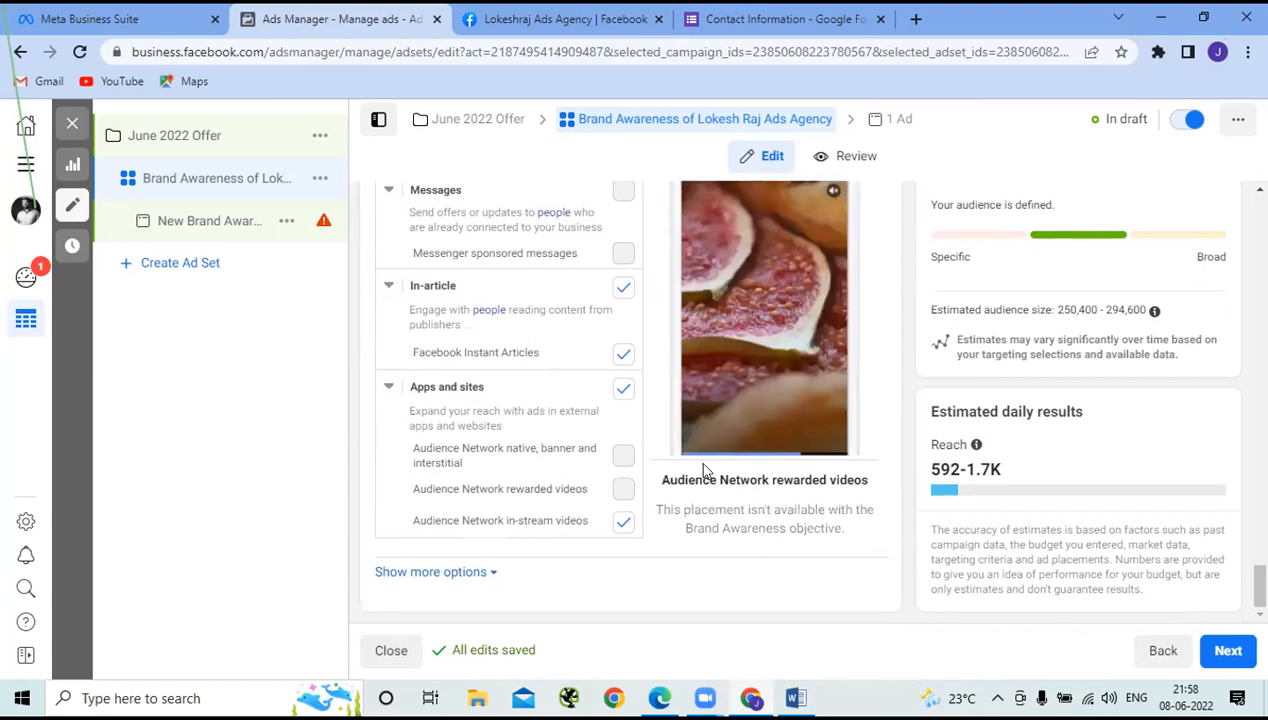
{"action": "scroll", "coordinate": [670, 404], "scroll_direction": "up", "scroll_amount": 5}
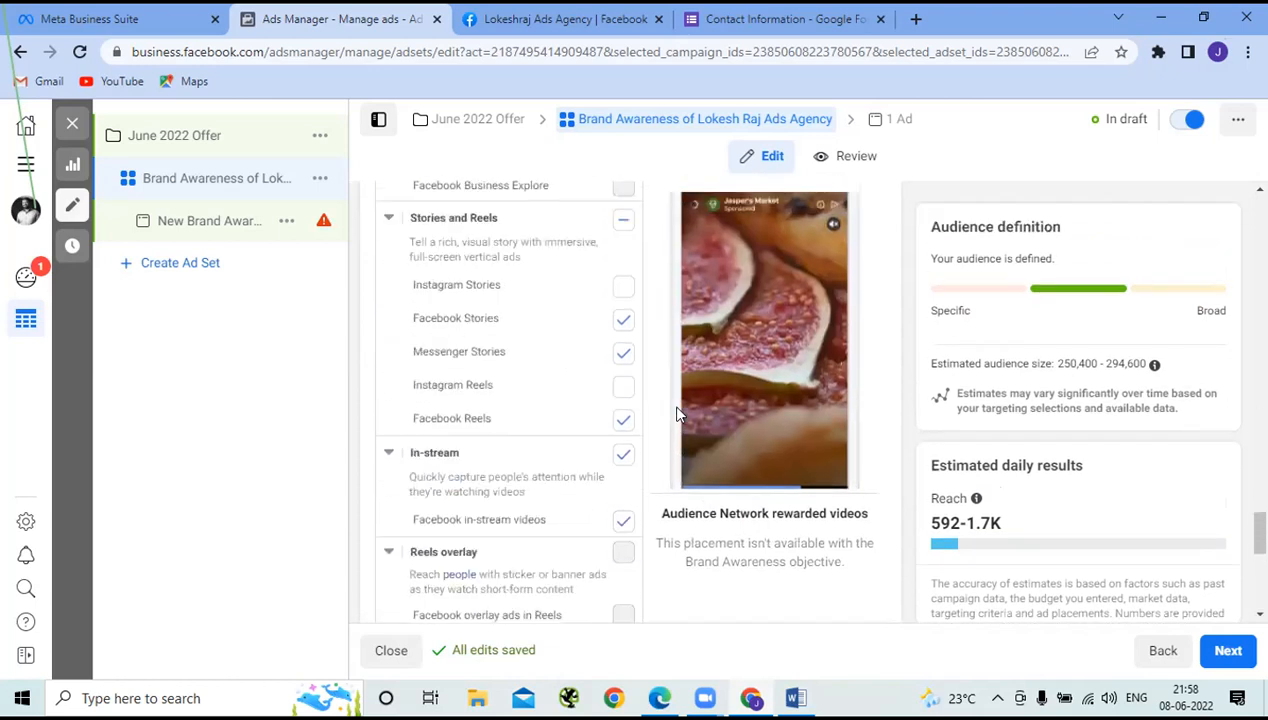
{"action": "scroll", "coordinate": [677, 413], "scroll_direction": "up", "scroll_amount": 5}
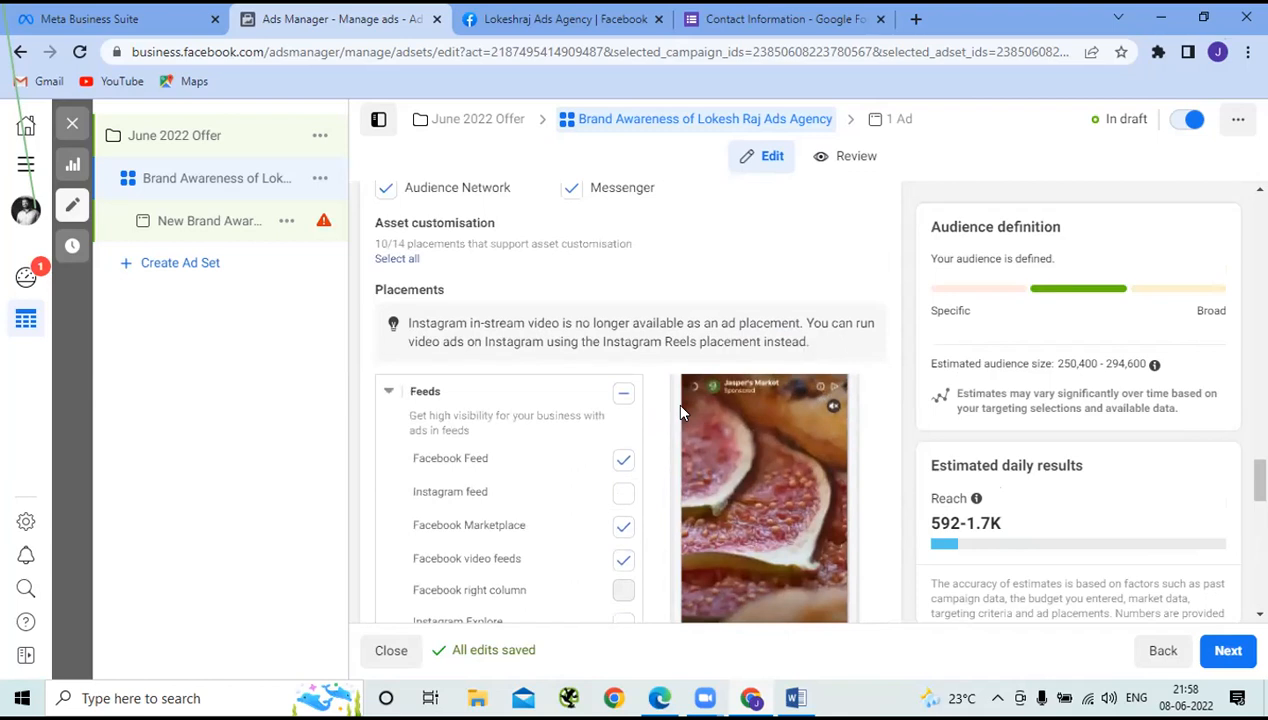
{"action": "scroll", "coordinate": [679, 410], "scroll_direction": "up", "scroll_amount": 4}
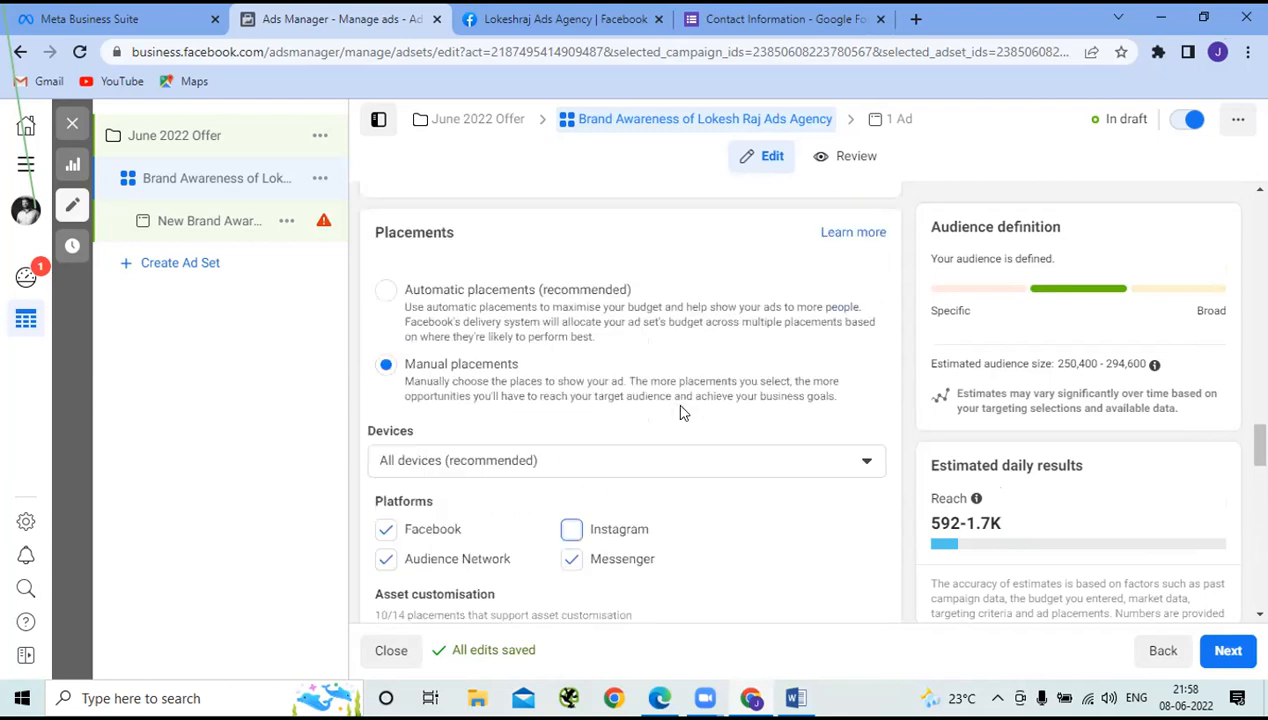
Step: Switch the ad set back to automatic placements, go on to the ad's name settings and return to the ad set
{"action": "left_click", "coordinate": [389, 294]}
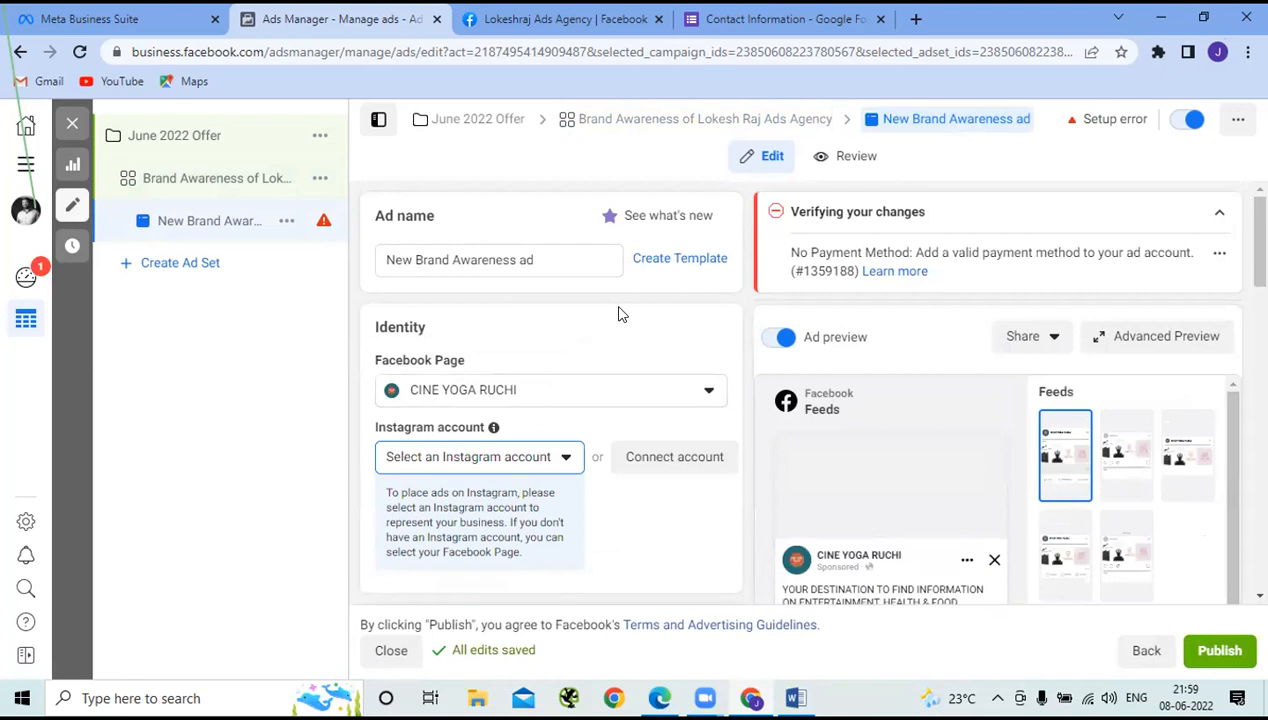
{"action": "left_click", "coordinate": [545, 262]}
{"action": "left_click_drag", "start_coordinate": [545, 262], "coordinate": [360, 272]}
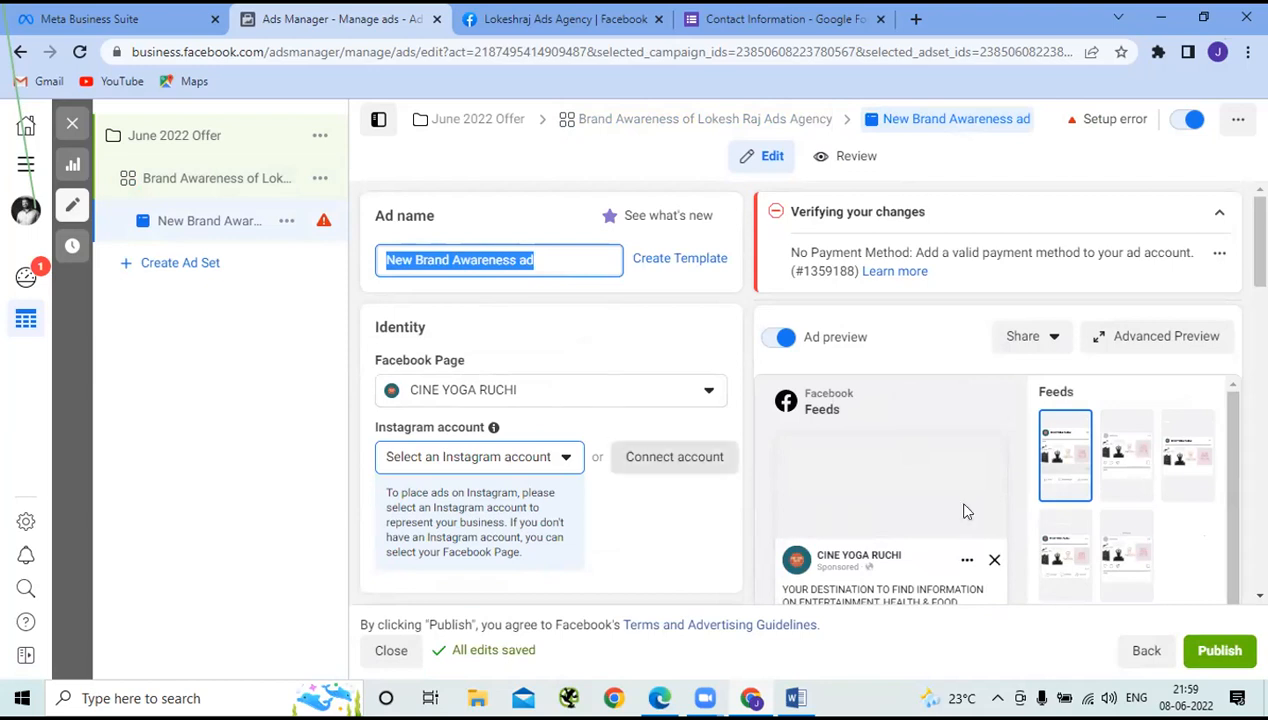
{"action": "left_click", "coordinate": [1145, 651]}
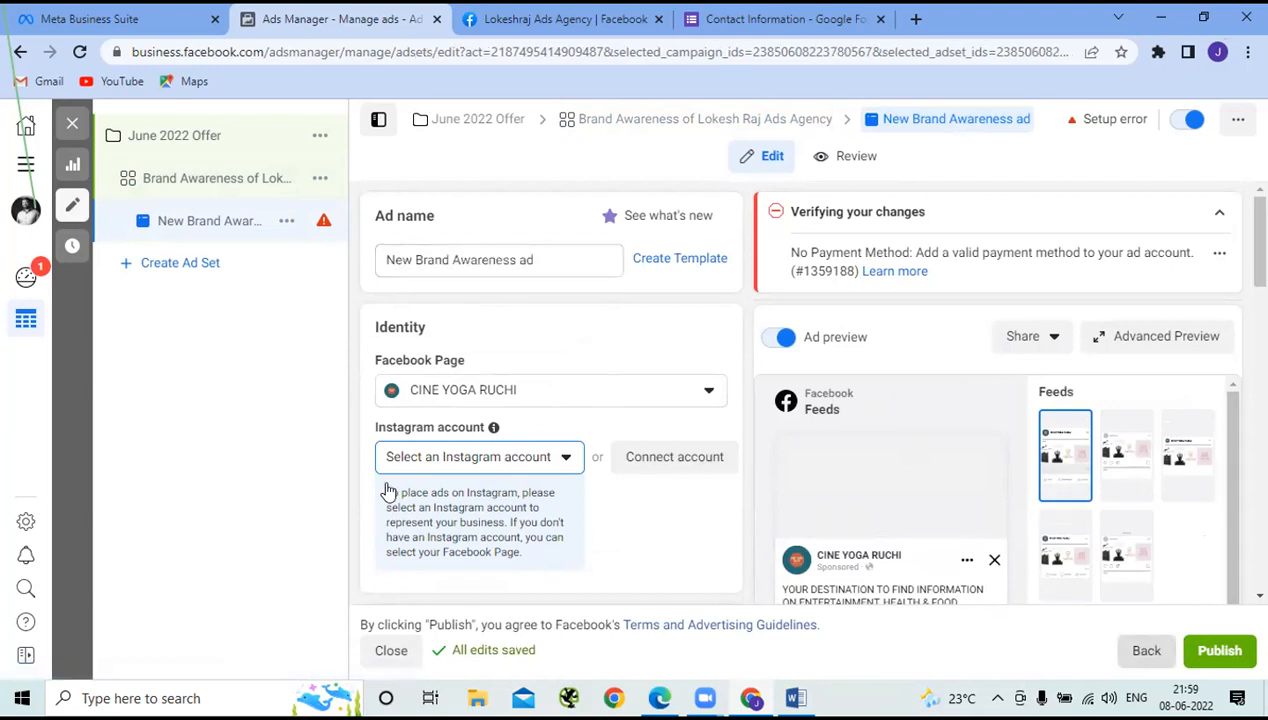
Step: Expand the additional placement options and review the brand safety settings, including inventory filter, block lists and content type exclusions
{"action": "scroll", "coordinate": [480, 485], "scroll_direction": "down", "scroll_amount": 15}
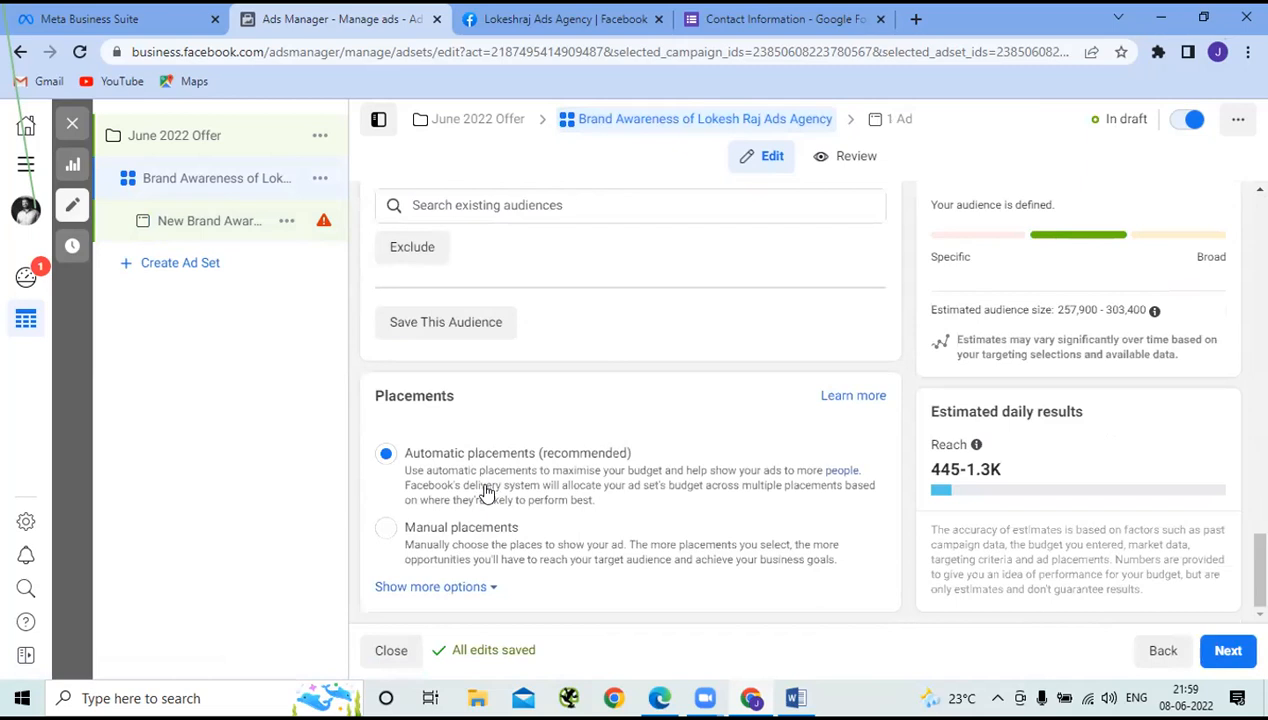
{"action": "left_click", "coordinate": [452, 589]}
{"action": "scroll", "coordinate": [540, 468], "scroll_direction": "down", "scroll_amount": 3}
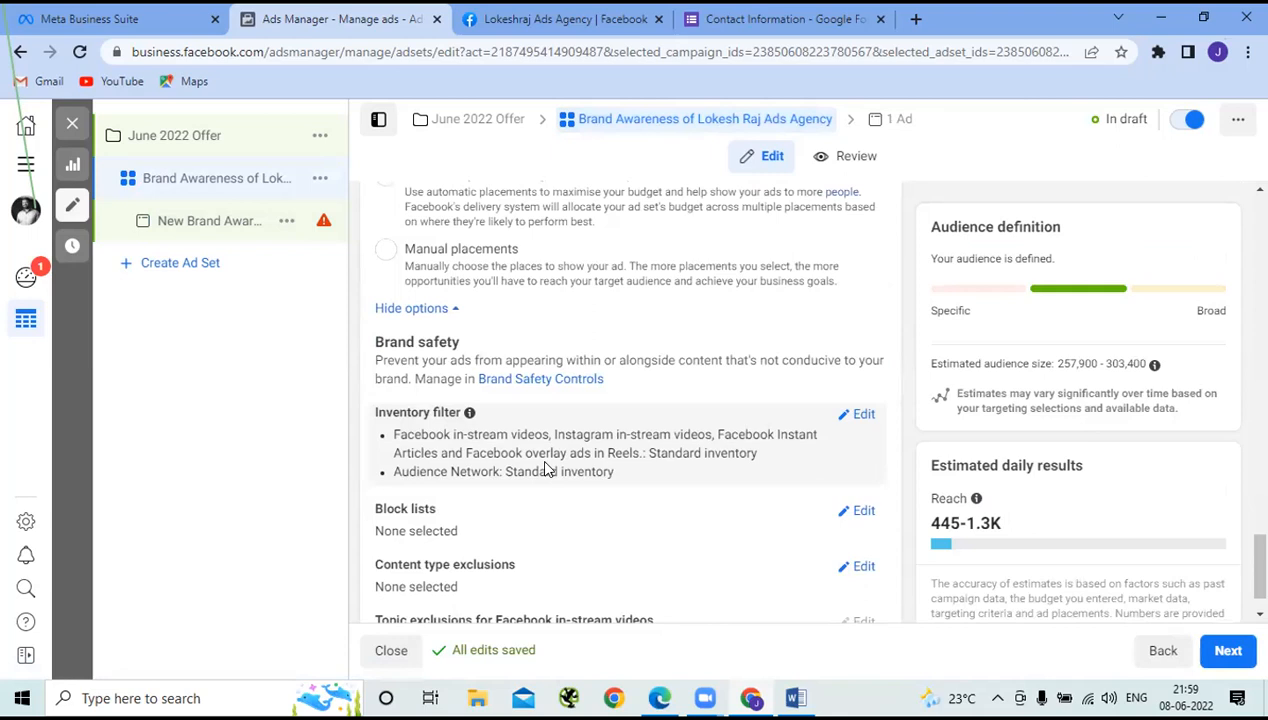
Step: Go on to the ad's settings and set its Facebook Page to Lokeshraj Ads Agency
{"action": "scroll", "coordinate": [546, 469], "scroll_direction": "down", "scroll_amount": 1}
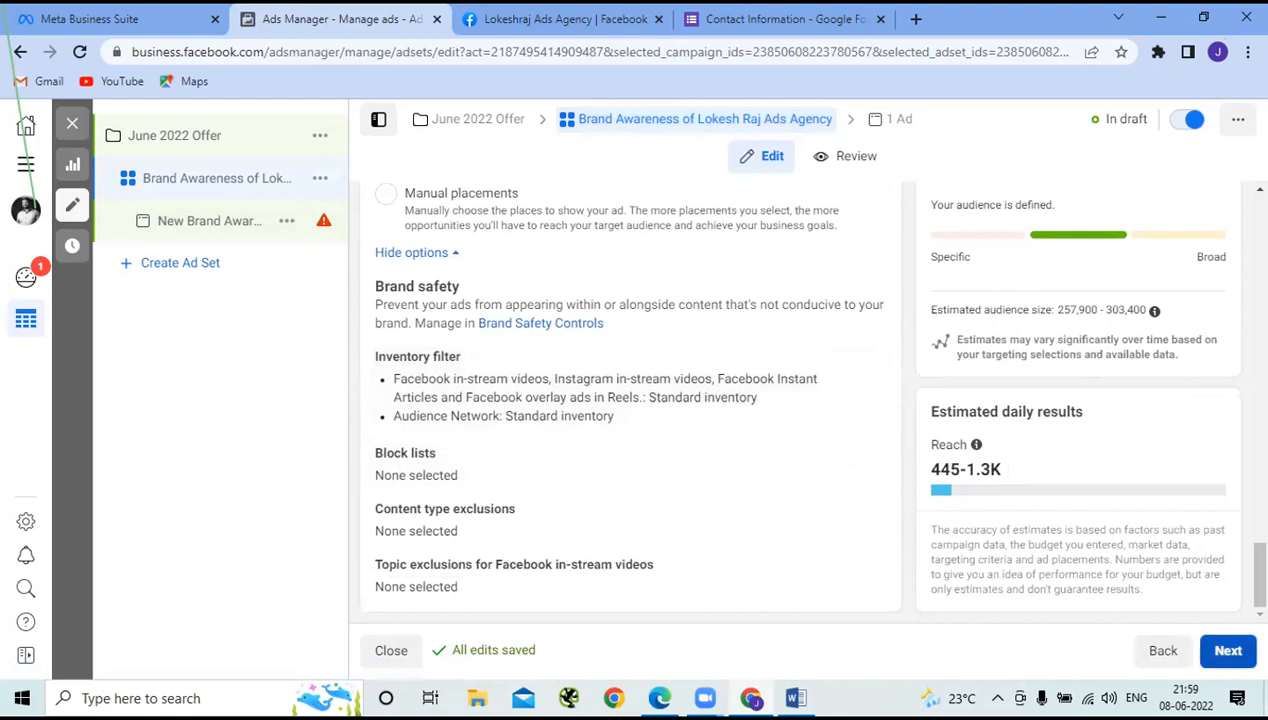
{"action": "left_click", "coordinate": [1228, 650]}
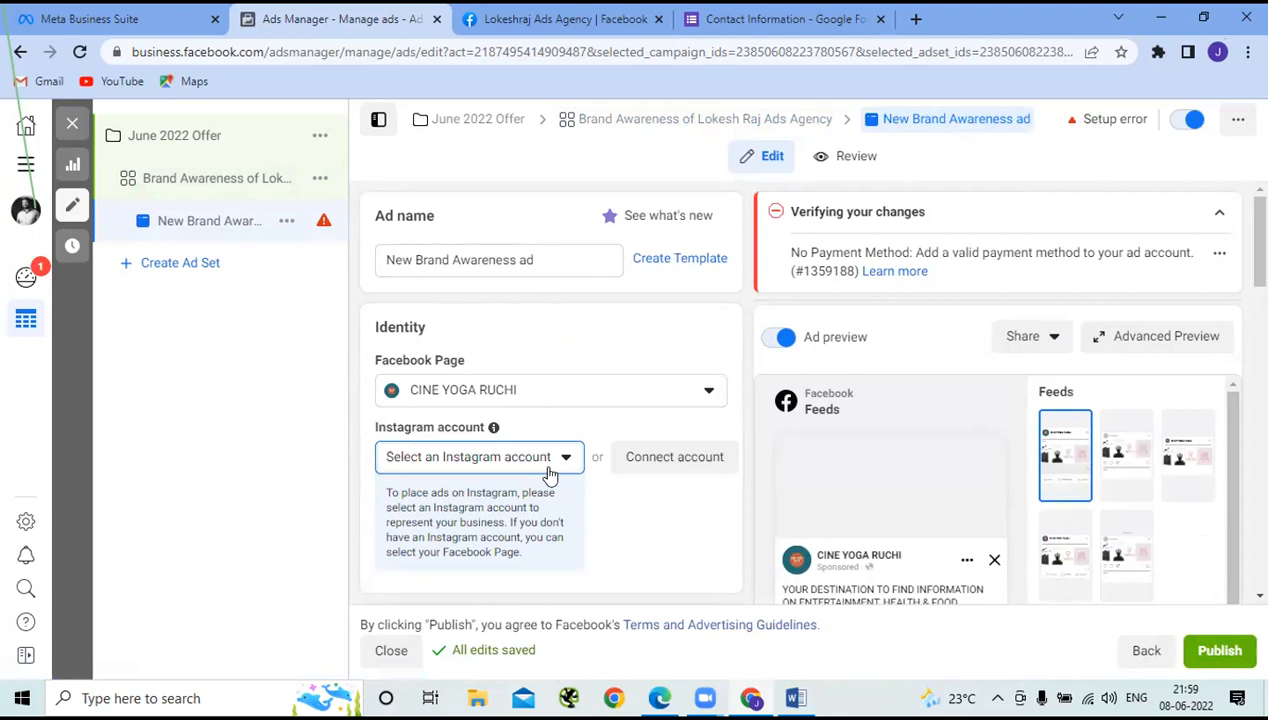
{"action": "left_click", "coordinate": [708, 393]}
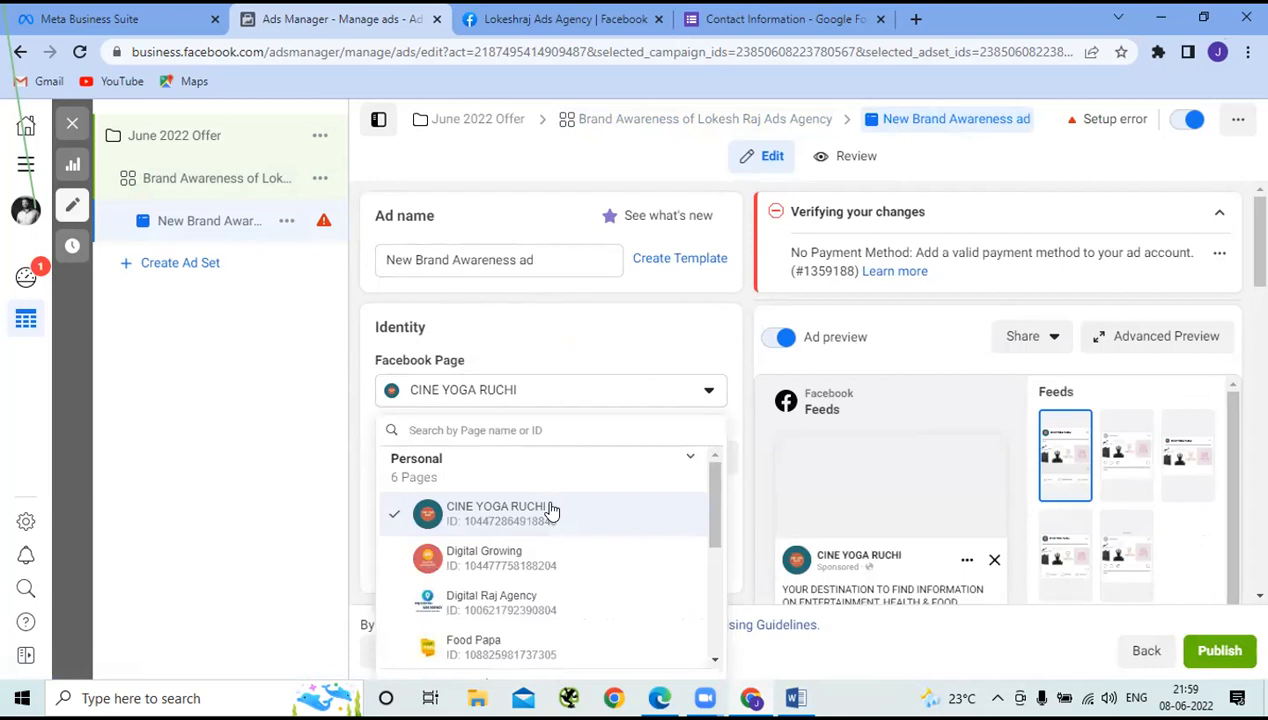
{"action": "scroll", "coordinate": [550, 511], "scroll_direction": "down", "scroll_amount": 5}
{"action": "scroll", "coordinate": [550, 511], "scroll_direction": "up", "scroll_amount": 4}
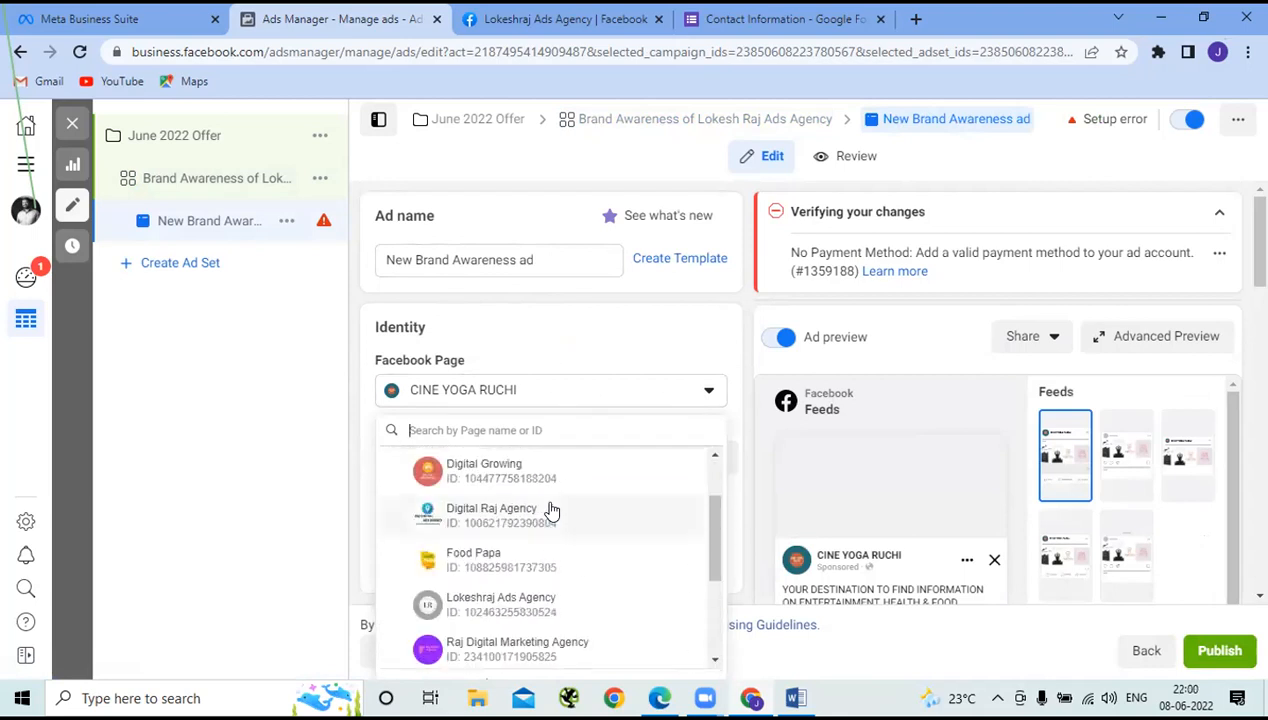
{"action": "left_click", "coordinate": [577, 600]}
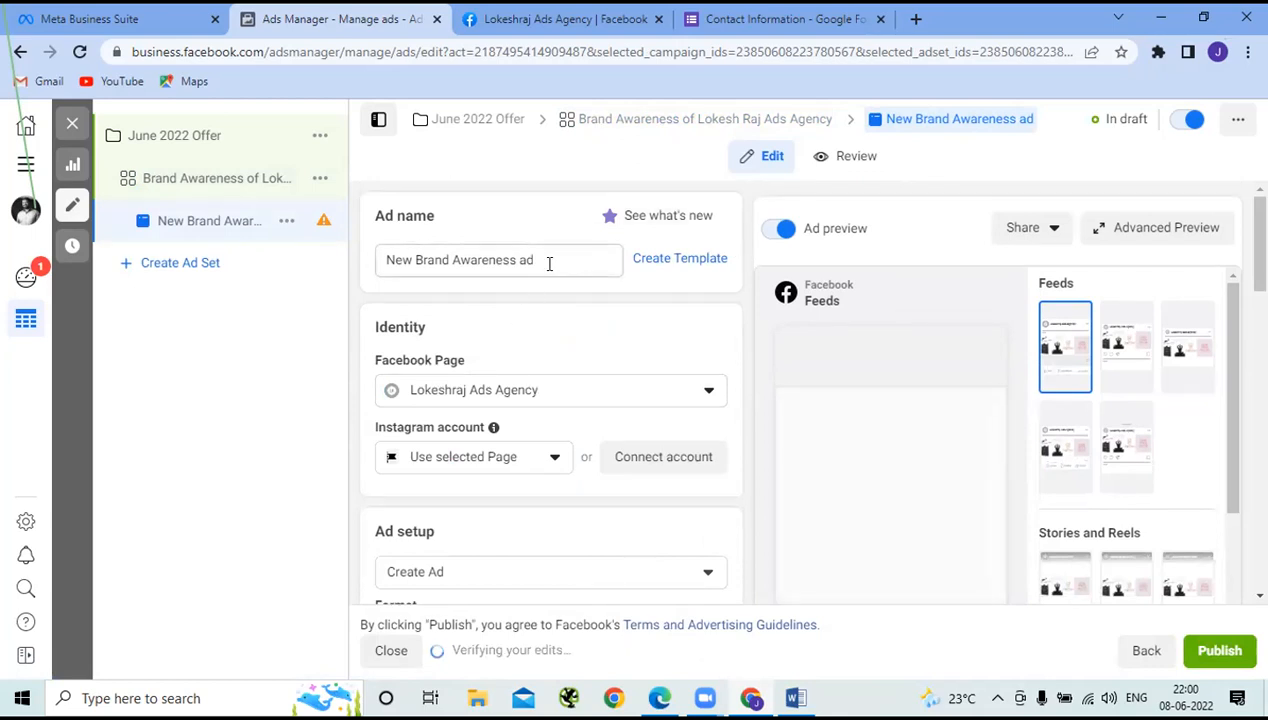
Step: Rename the ad as June Ads
{"action": "left_click_drag", "start_coordinate": [547, 261], "coordinate": [378, 260]}
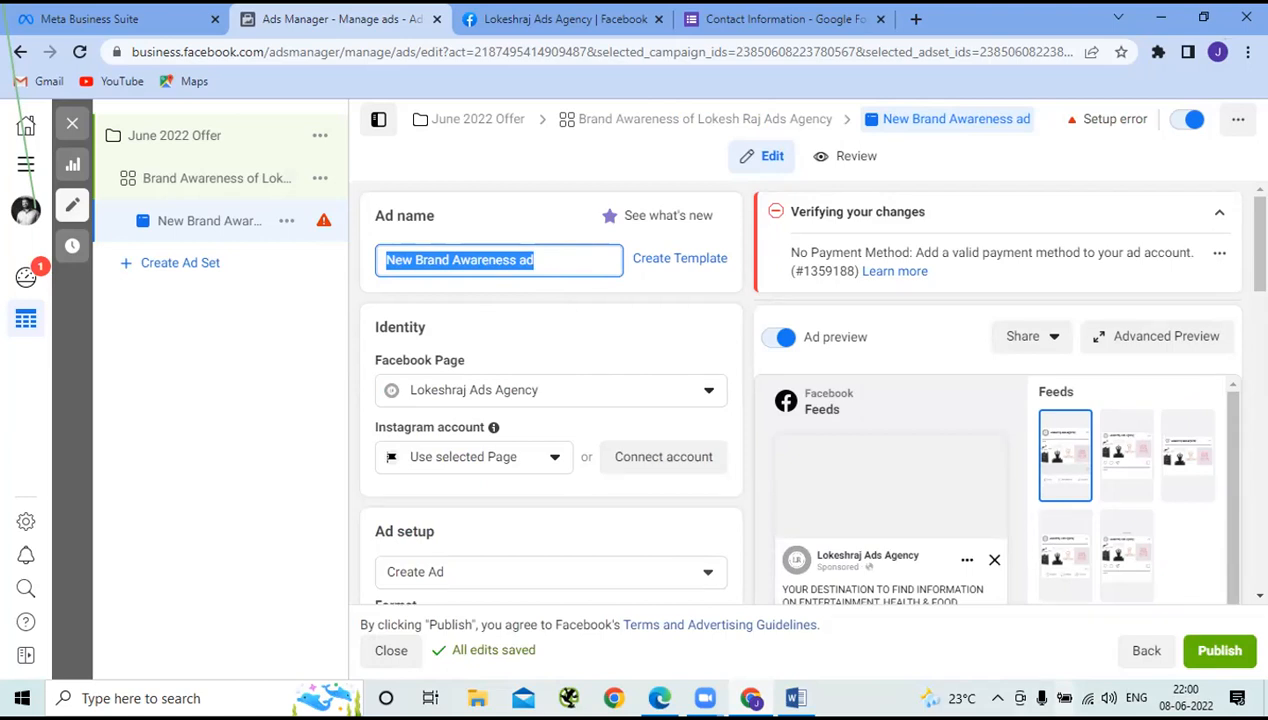
{"action": "key", "text": "BackSpace"}
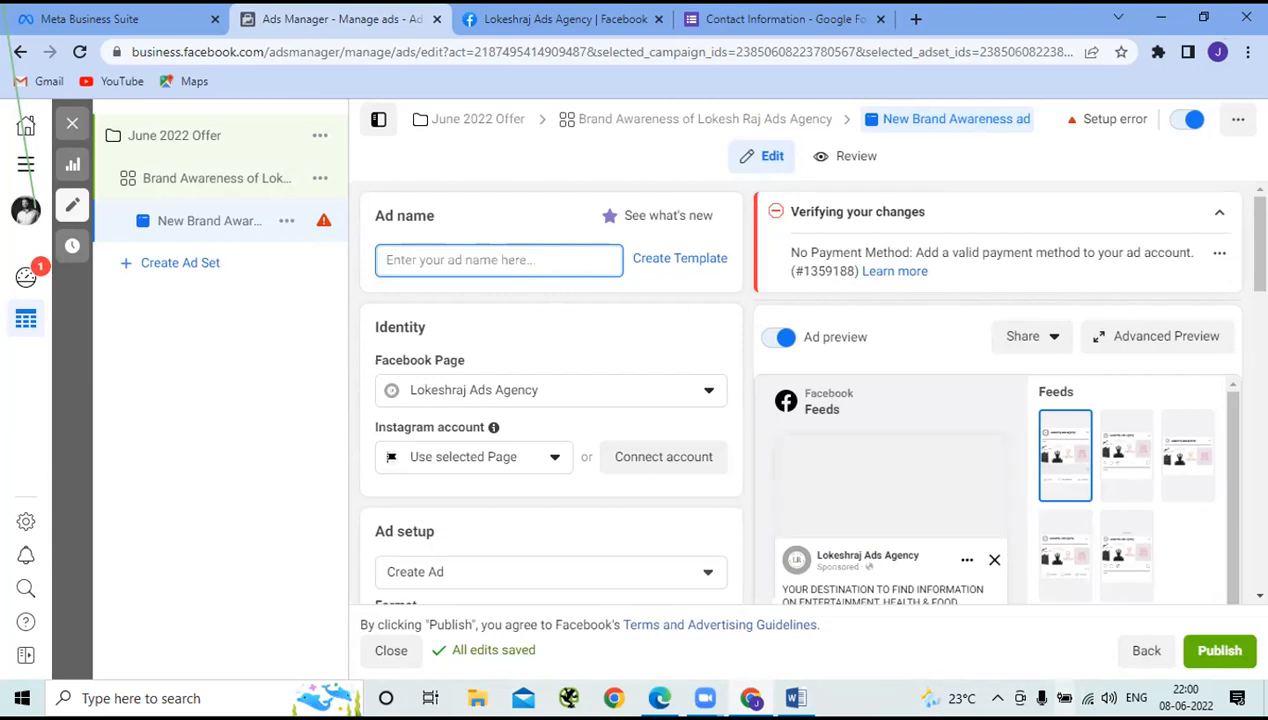
{"action": "type", "text": "June Ads"}
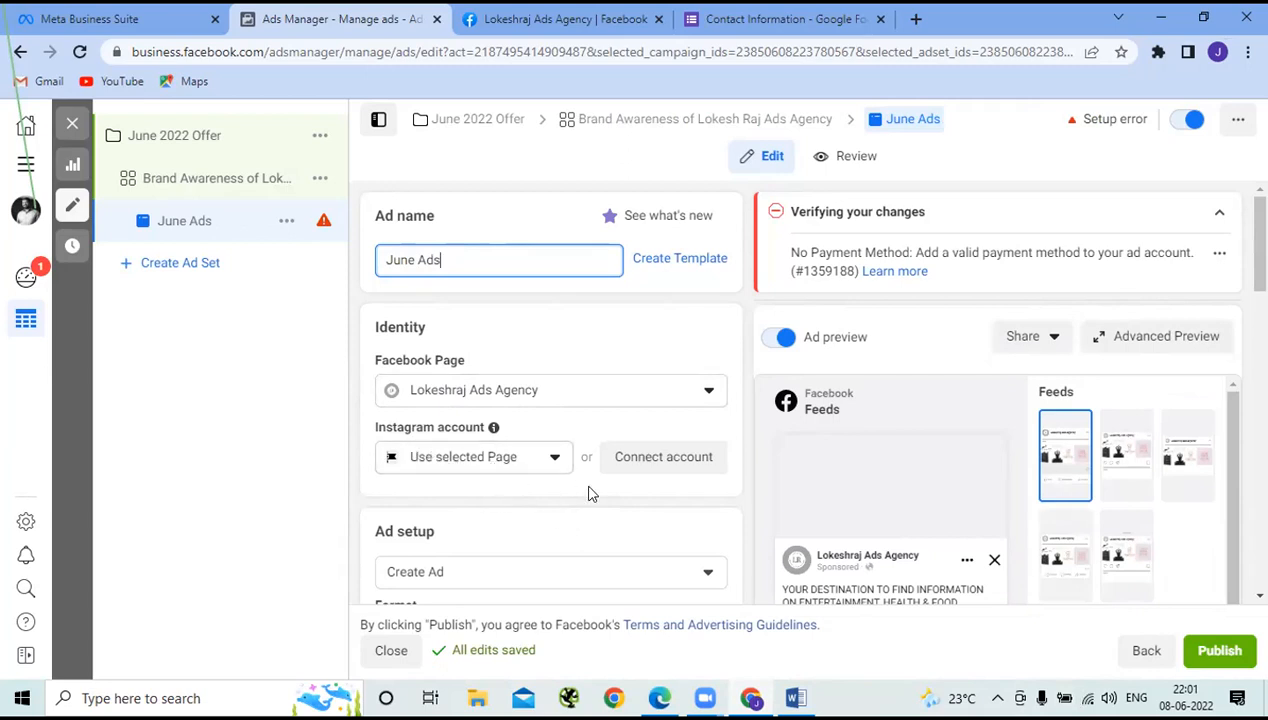
Step: Look over the ad setup and creative sections and switch the ad format to Carousel
{"action": "scroll", "coordinate": [567, 518], "scroll_direction": "down", "scroll_amount": 1}
{"action": "scroll", "coordinate": [567, 518], "scroll_direction": "down", "scroll_amount": 2}
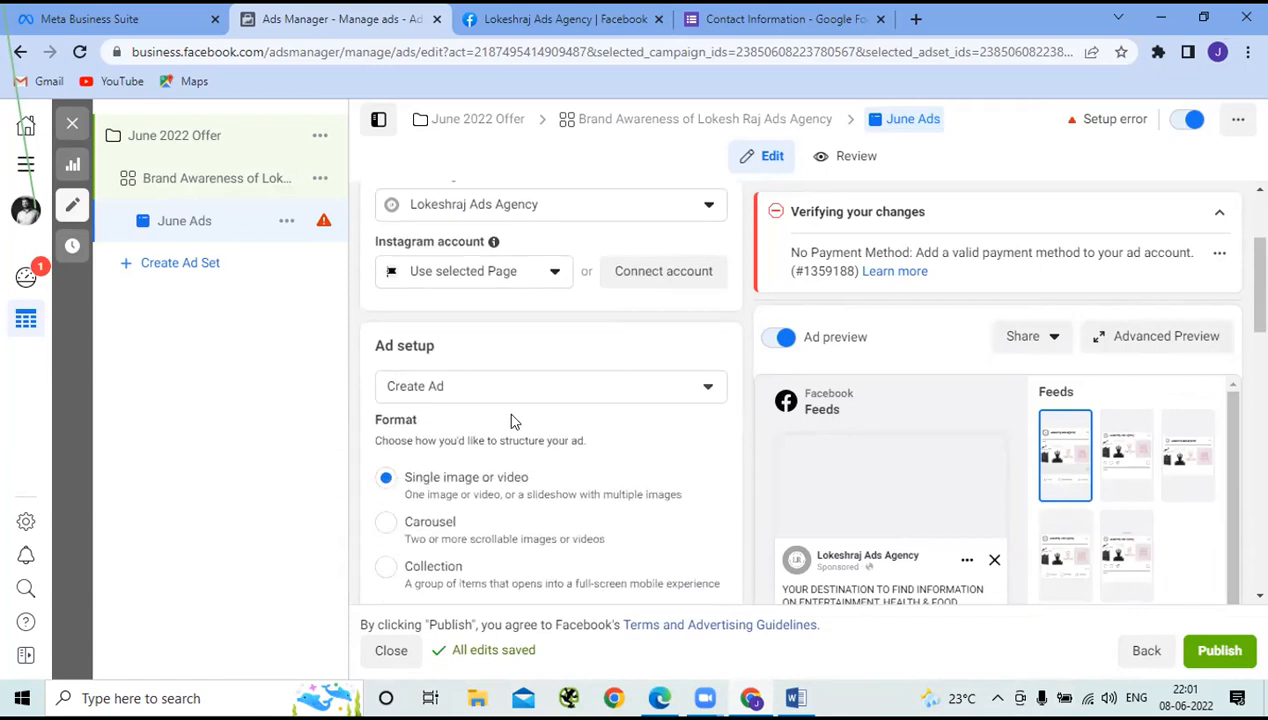
{"action": "scroll", "coordinate": [512, 420], "scroll_direction": "down", "scroll_amount": 2}
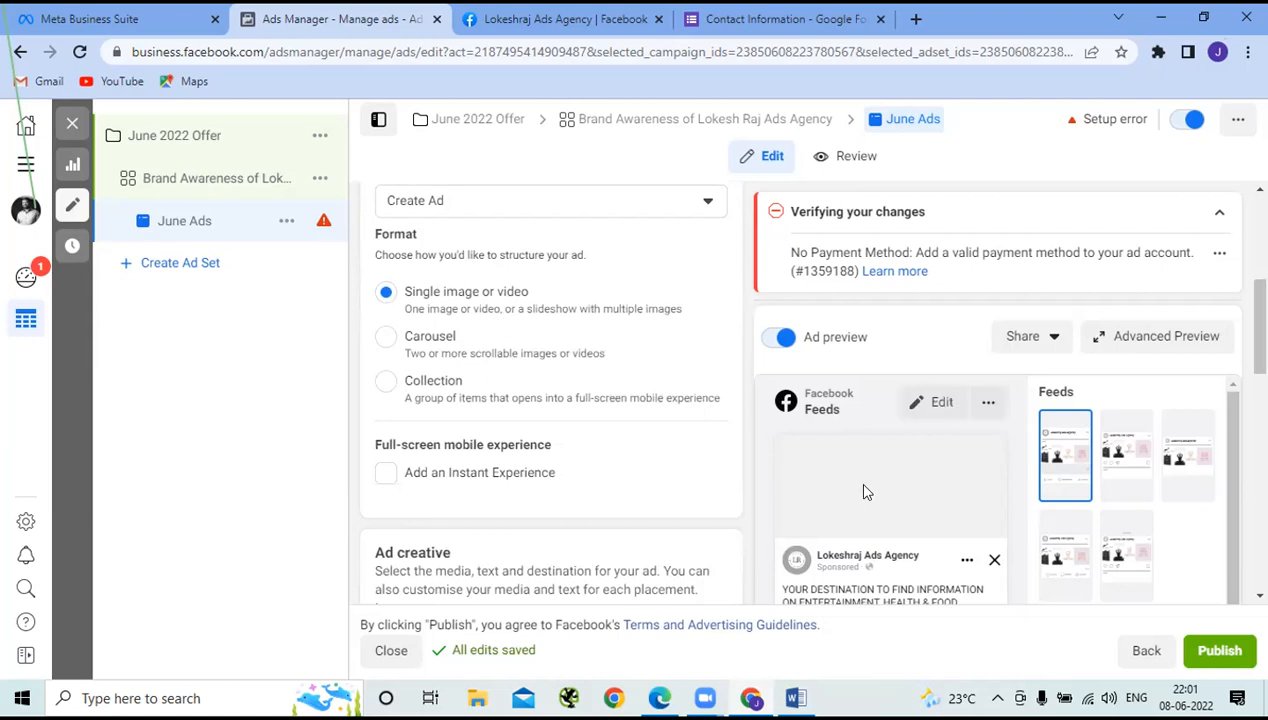
{"action": "scroll", "coordinate": [528, 408], "scroll_direction": "down", "scroll_amount": 2}
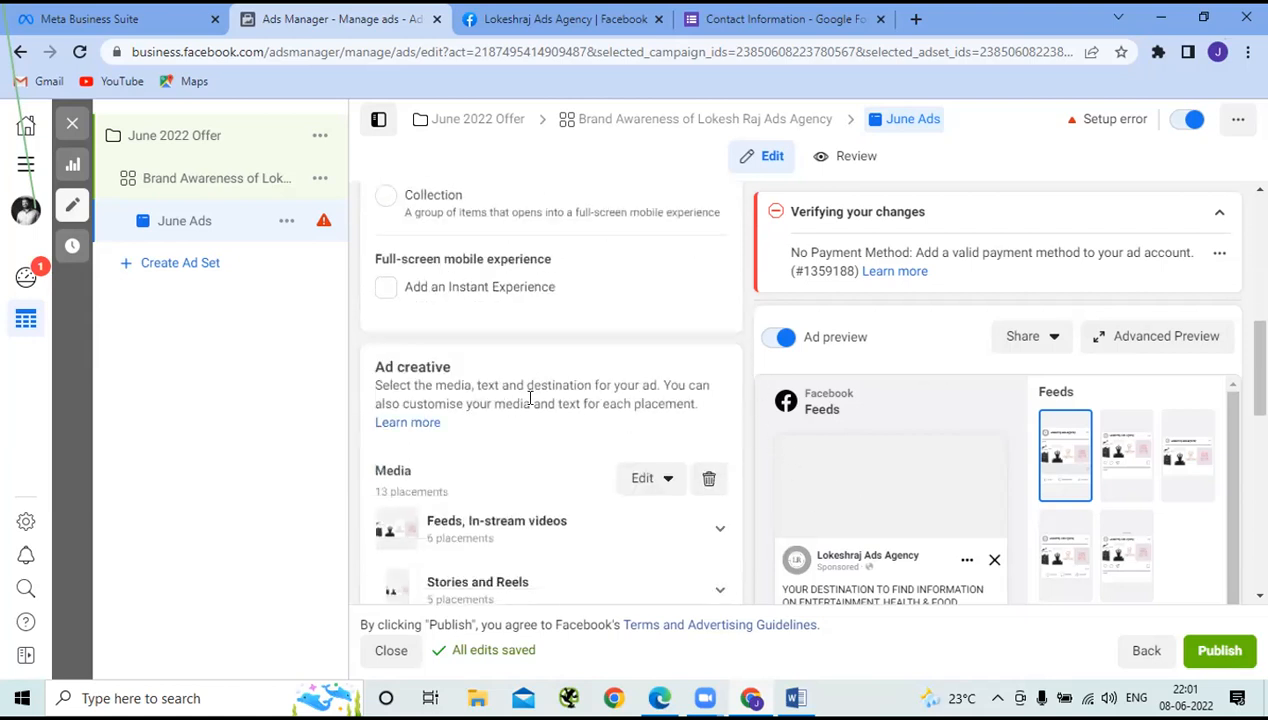
{"action": "scroll", "coordinate": [555, 433], "scroll_direction": "up", "scroll_amount": 3}
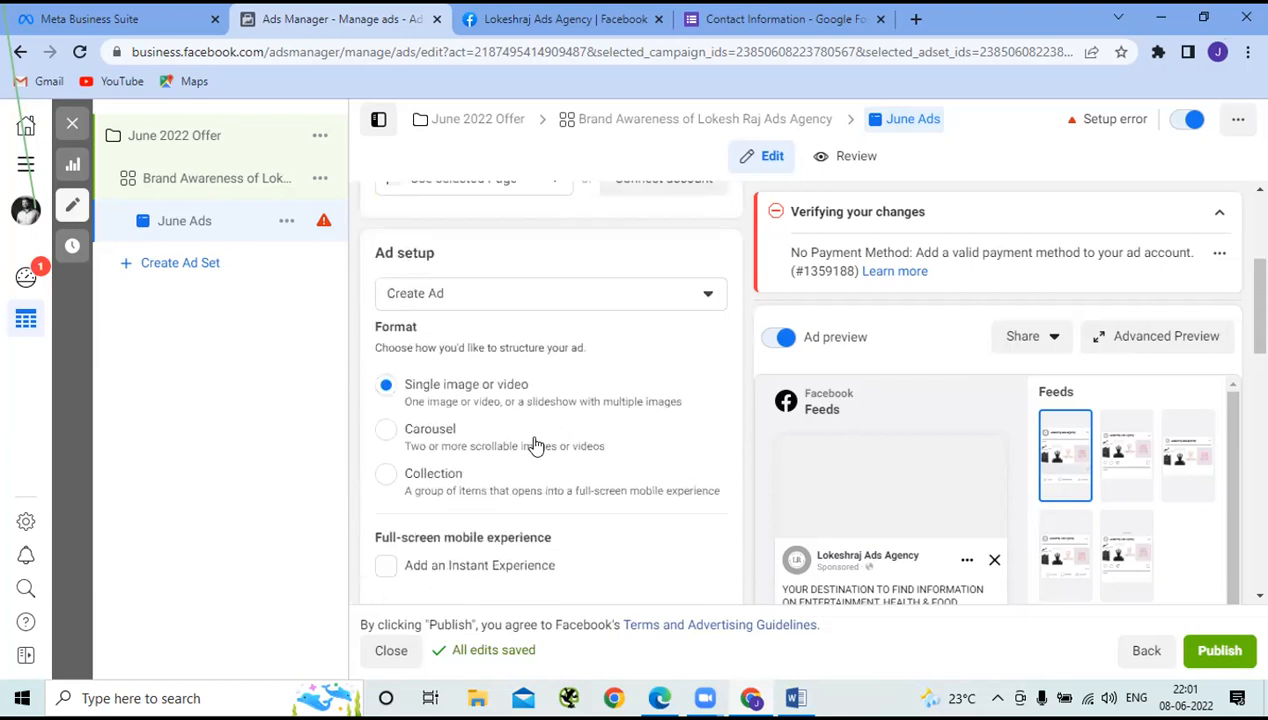
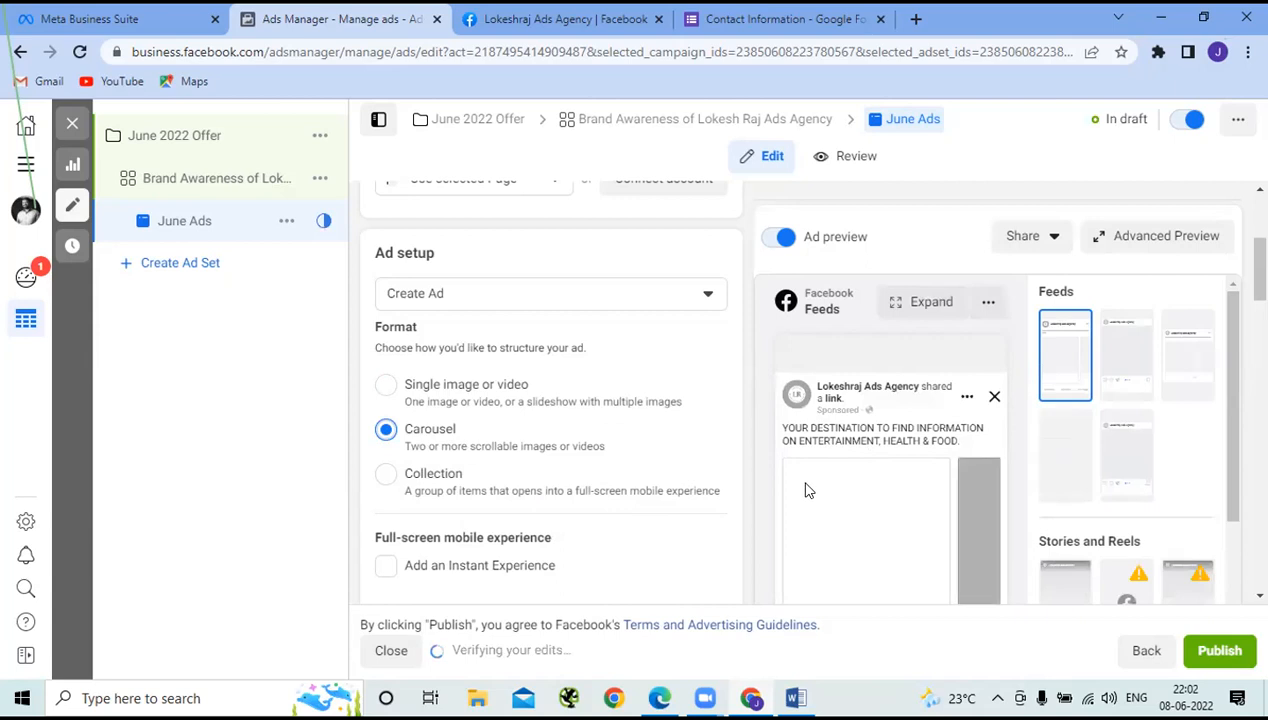
Step: Examine the carousel ad's previews across the feeds, stories and Reels, in-stream, search and in-article placements
{"action": "scroll", "coordinate": [807, 537], "scroll_direction": "down", "scroll_amount": 2}
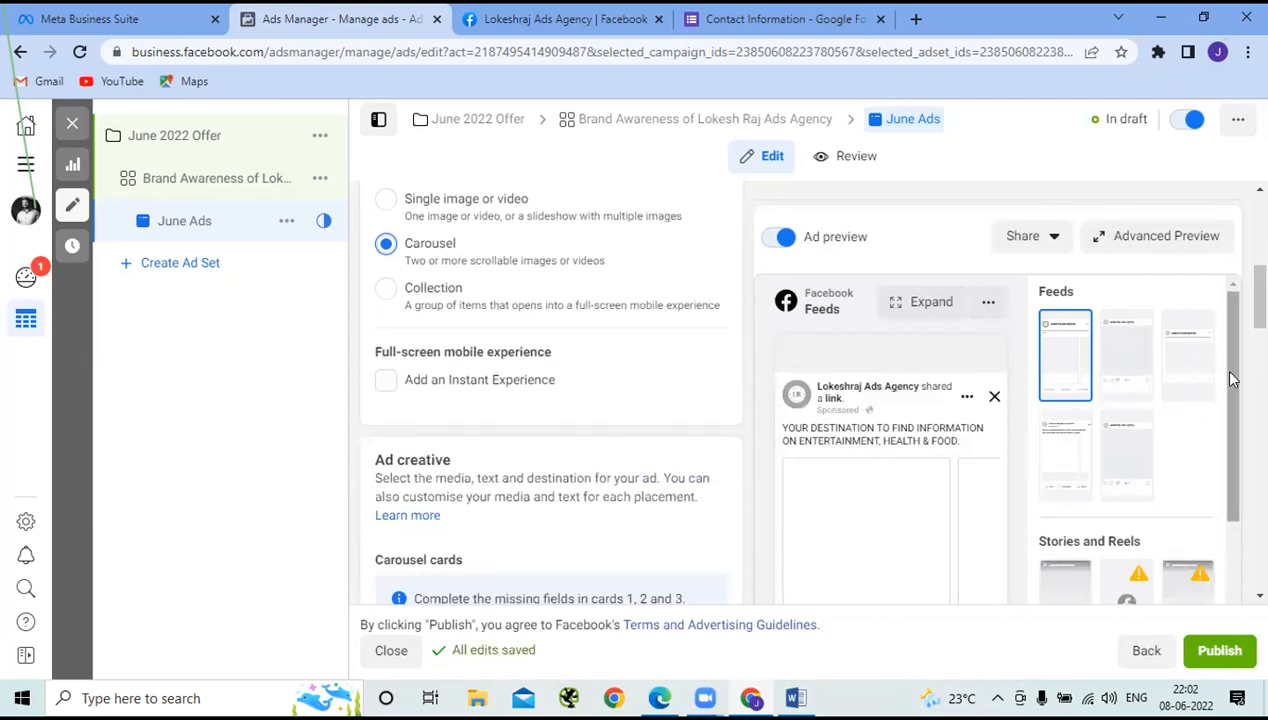
{"action": "scroll", "coordinate": [1217, 368], "scroll_direction": "down", "scroll_amount": 2}
{"action": "scroll", "coordinate": [1213, 484], "scroll_direction": "down", "scroll_amount": 3}
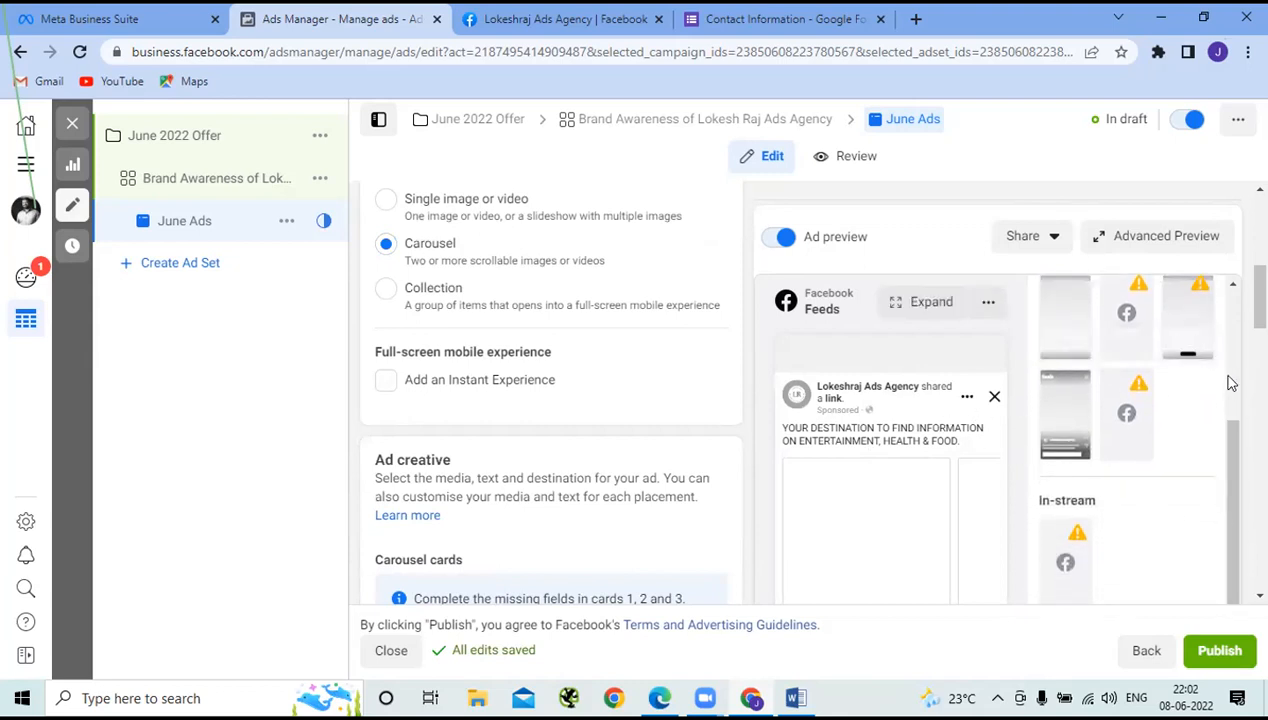
{"action": "scroll", "coordinate": [1232, 460], "scroll_direction": "down", "scroll_amount": 1}
{"action": "left_click_drag", "start_coordinate": [1232, 460], "coordinate": [1196, 620]}
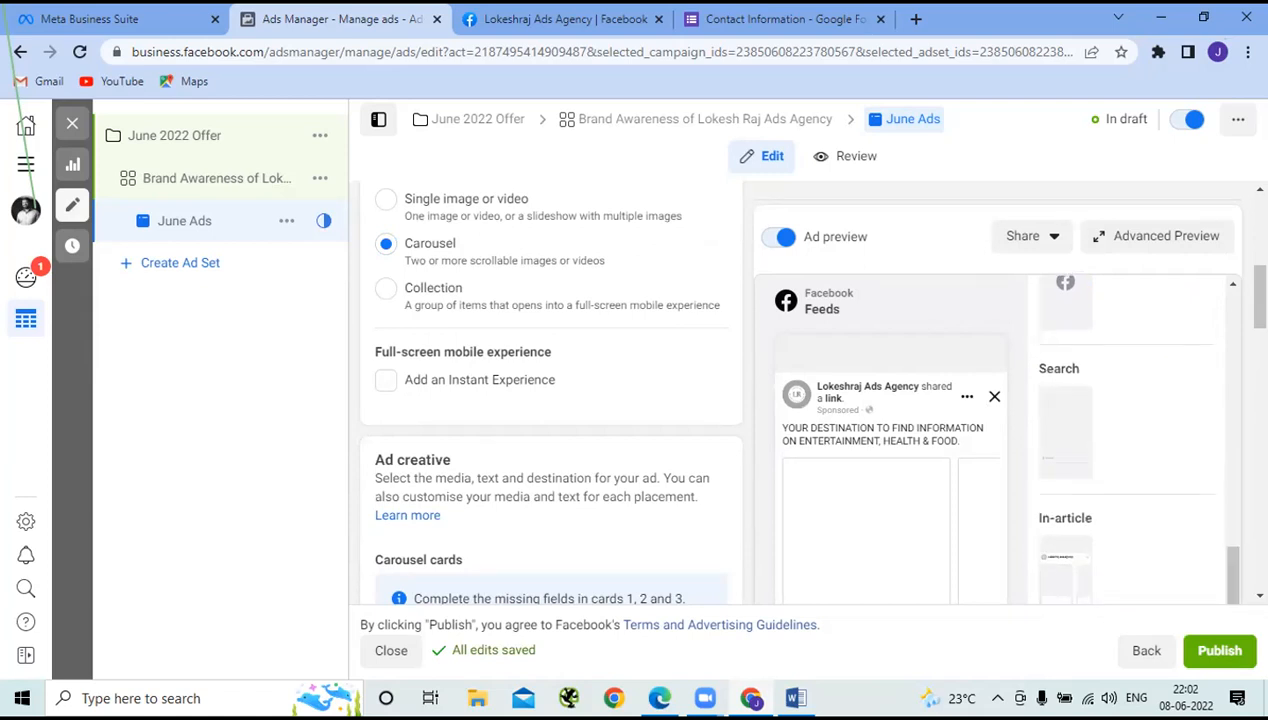
{"action": "scroll", "coordinate": [550, 400], "scroll_direction": "down", "scroll_amount": 2}
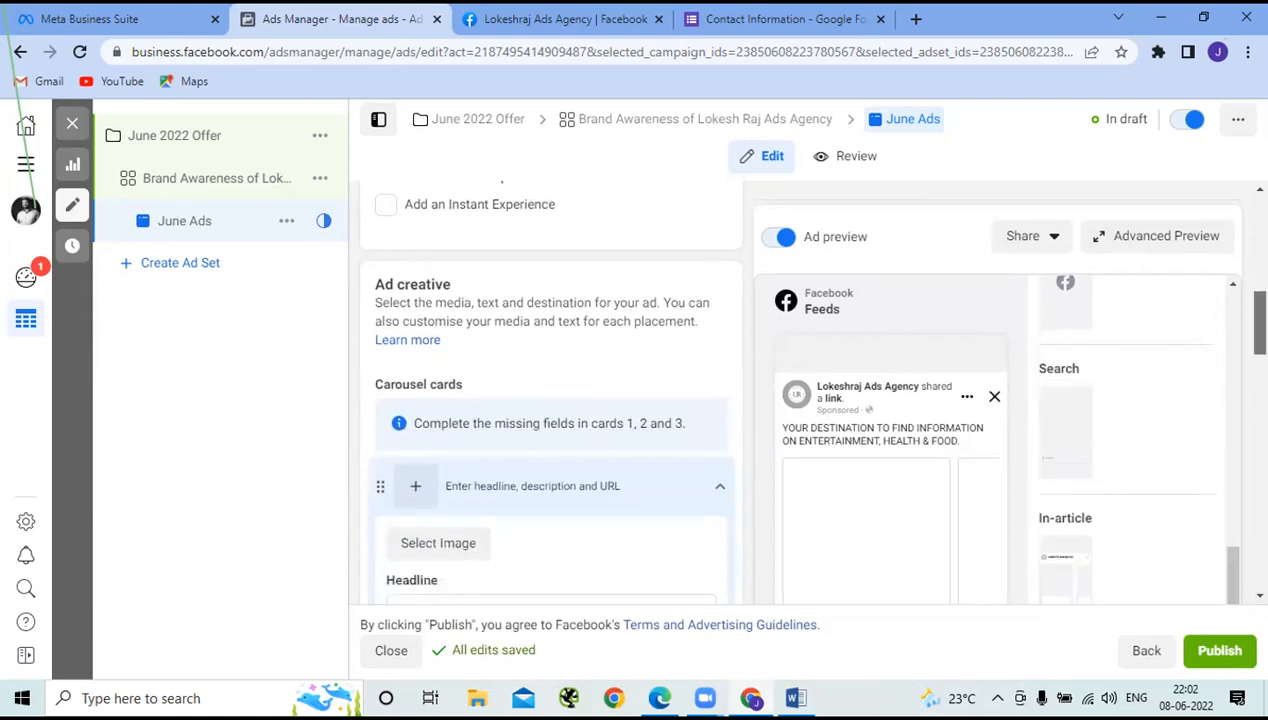
{"action": "scroll", "coordinate": [550, 400], "scroll_direction": "up", "scroll_amount": 3}
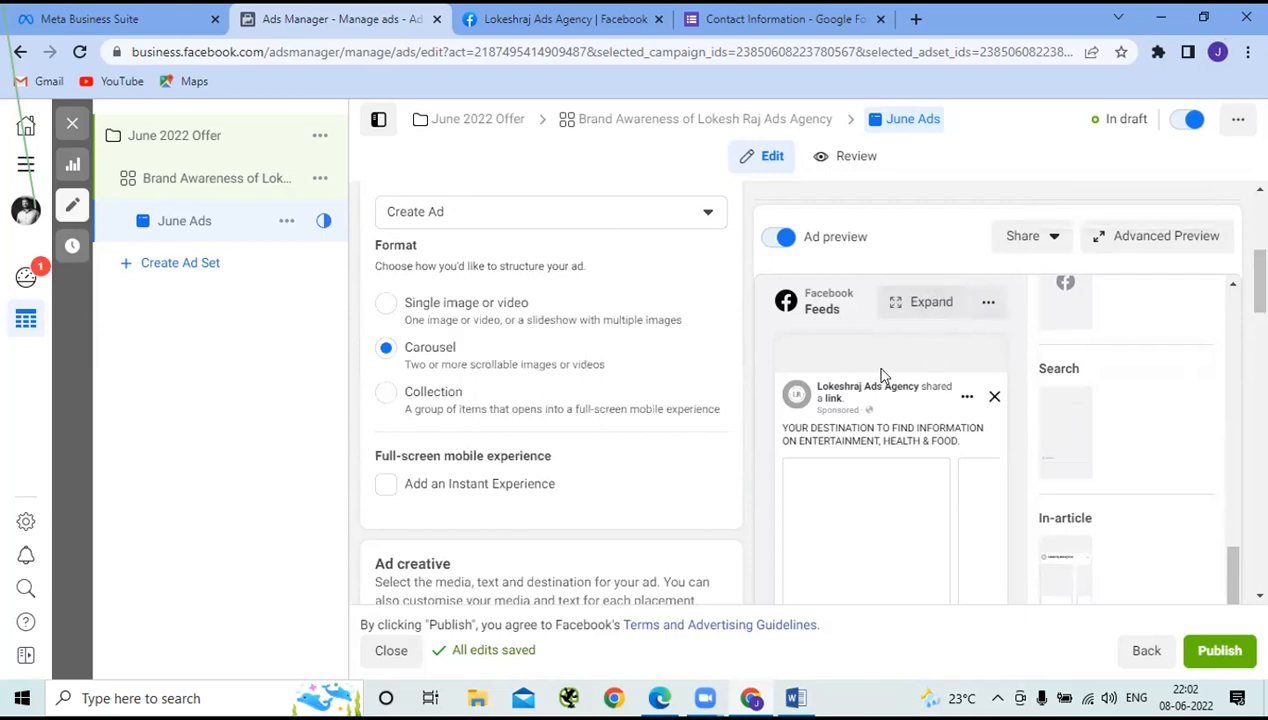
{"action": "scroll", "coordinate": [888, 385], "scroll_direction": "down", "scroll_amount": 2}
{"action": "scroll", "coordinate": [884, 385], "scroll_direction": "up", "scroll_amount": 3}
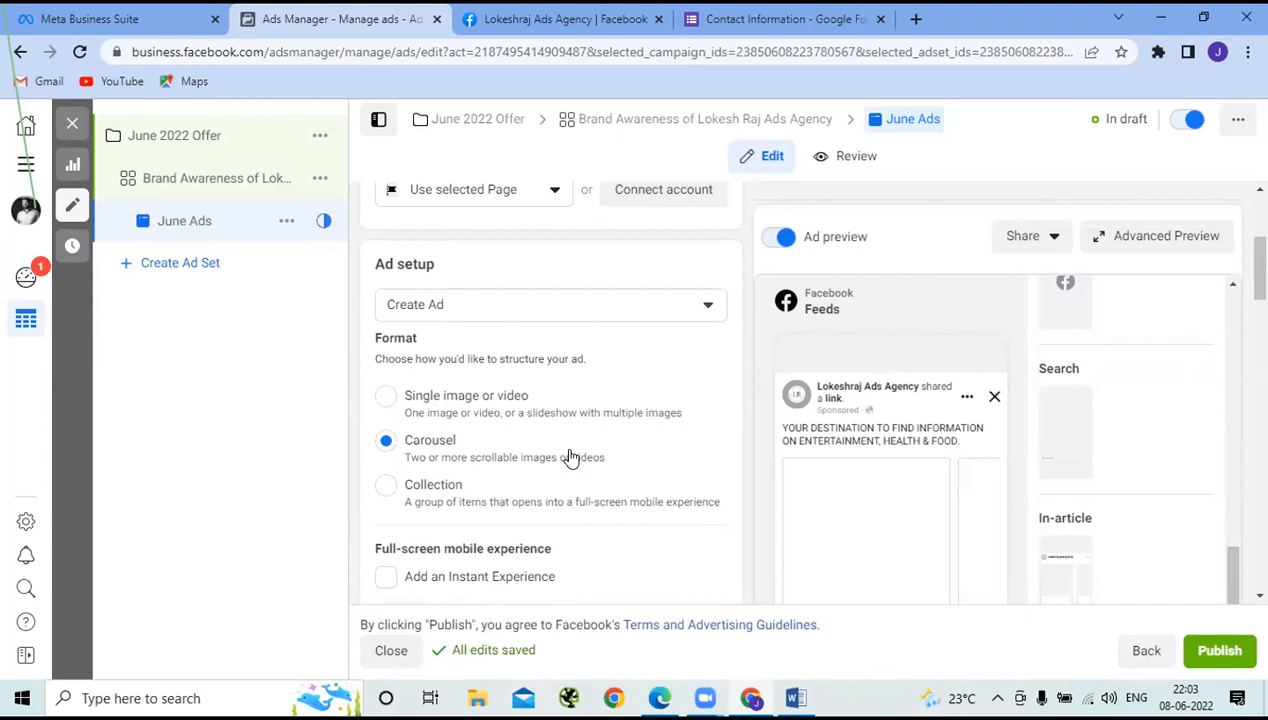
Step: Review the first carousel card's image, headline, description and website URL fields
{"action": "scroll", "coordinate": [570, 457], "scroll_direction": "down", "scroll_amount": 2}
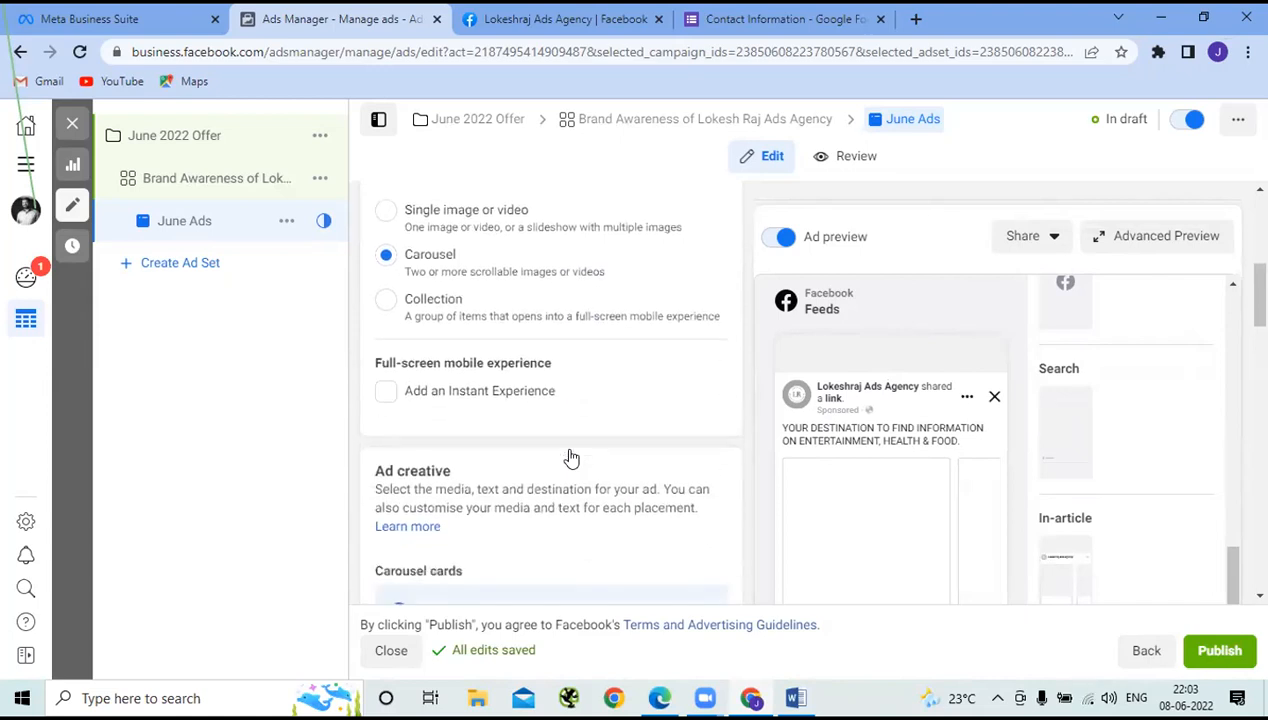
{"action": "scroll", "coordinate": [570, 457], "scroll_direction": "down", "scroll_amount": 3}
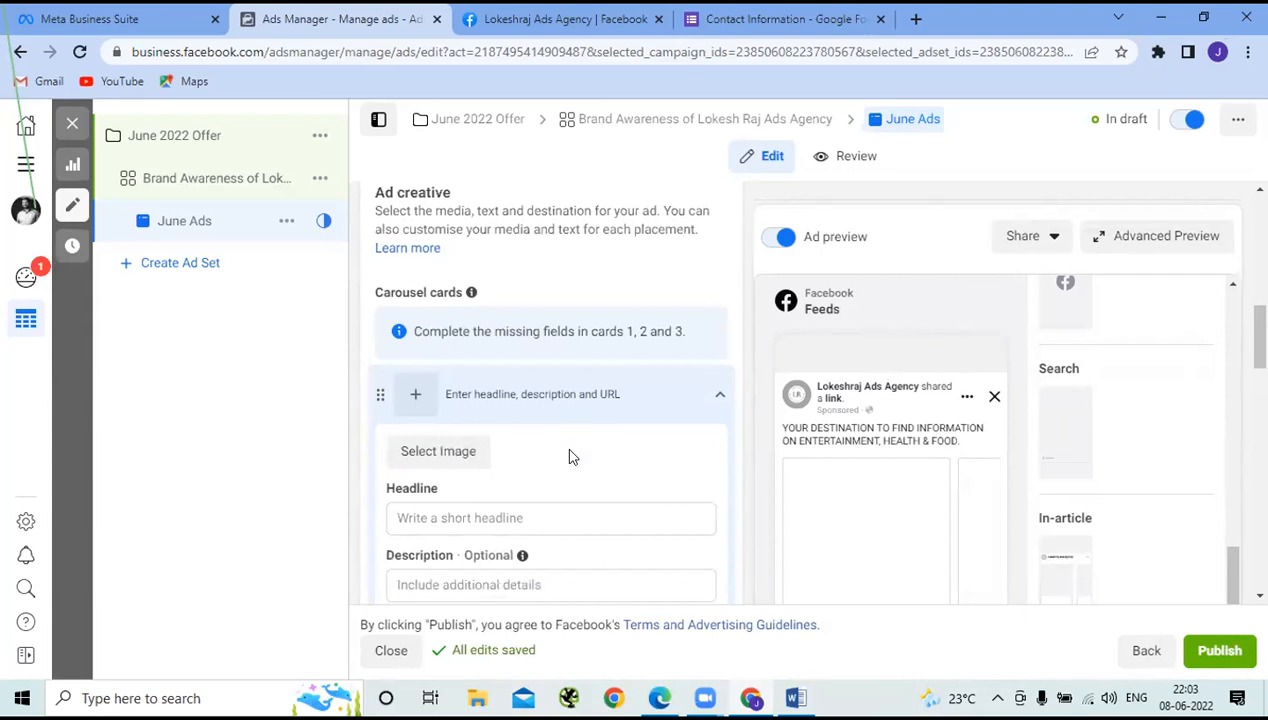
{"action": "scroll", "coordinate": [570, 457], "scroll_direction": "down", "scroll_amount": 3}
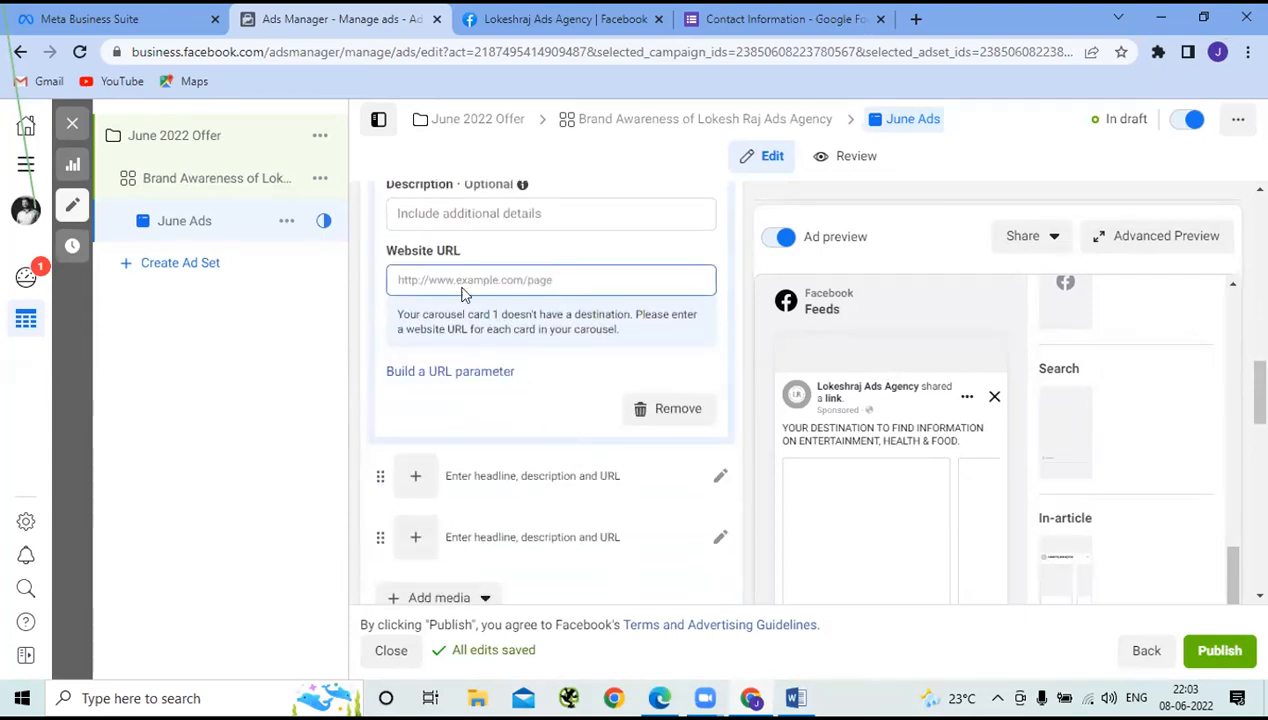
{"action": "scroll", "coordinate": [515, 479], "scroll_direction": "up", "scroll_amount": 5}
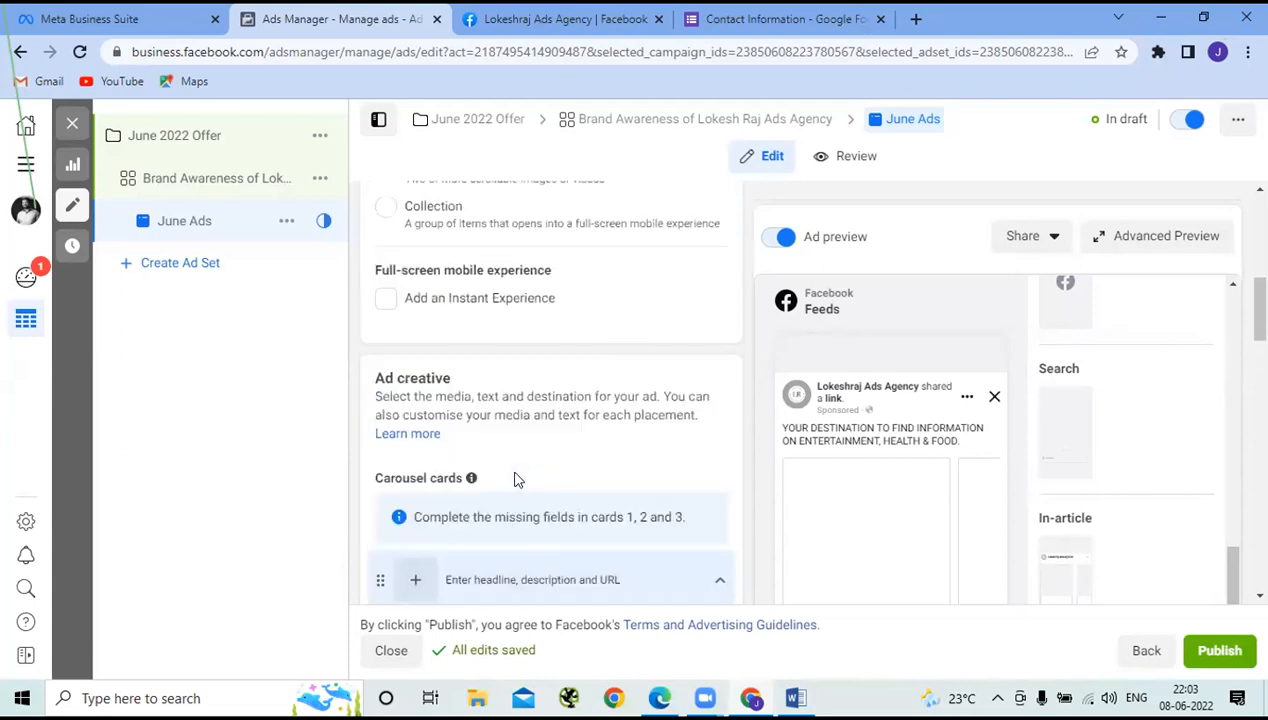
Step: Try the Collection format, check its Instant Experience options, and return the ad to the Single image or video format
{"action": "scroll", "coordinate": [515, 479], "scroll_direction": "up", "scroll_amount": 3}
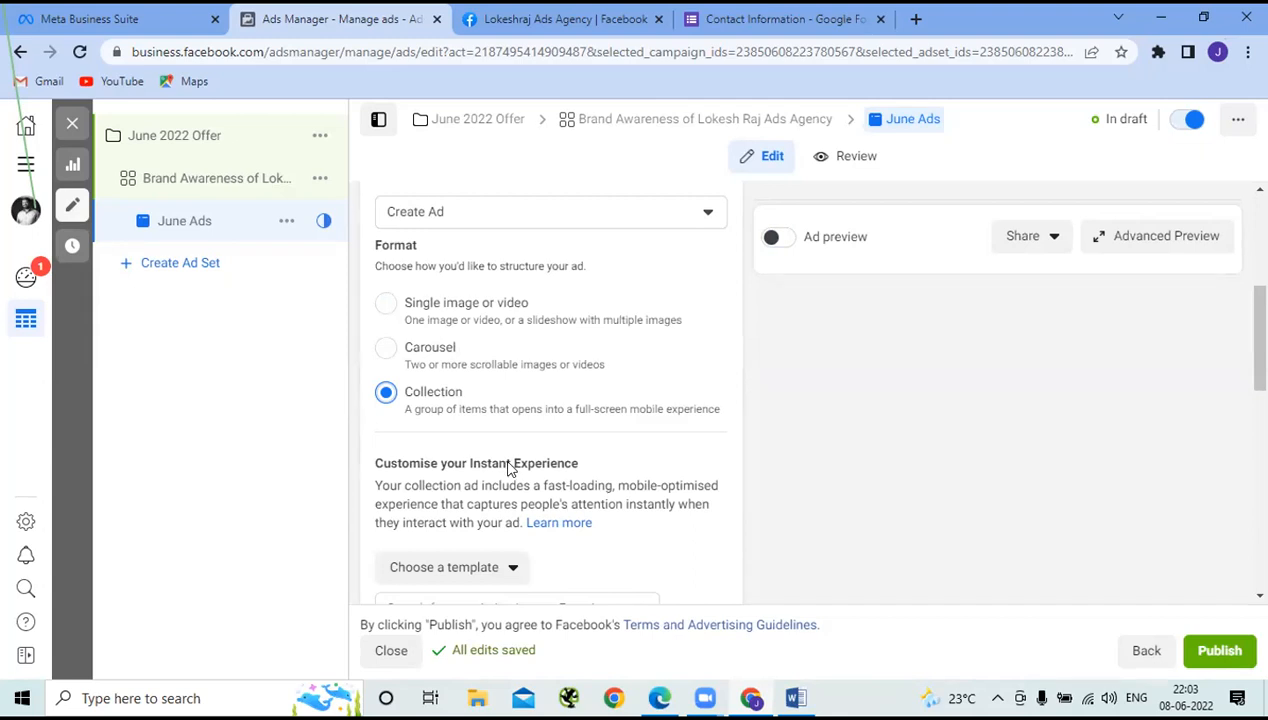
{"action": "scroll", "coordinate": [510, 468], "scroll_direction": "down", "scroll_amount": 3}
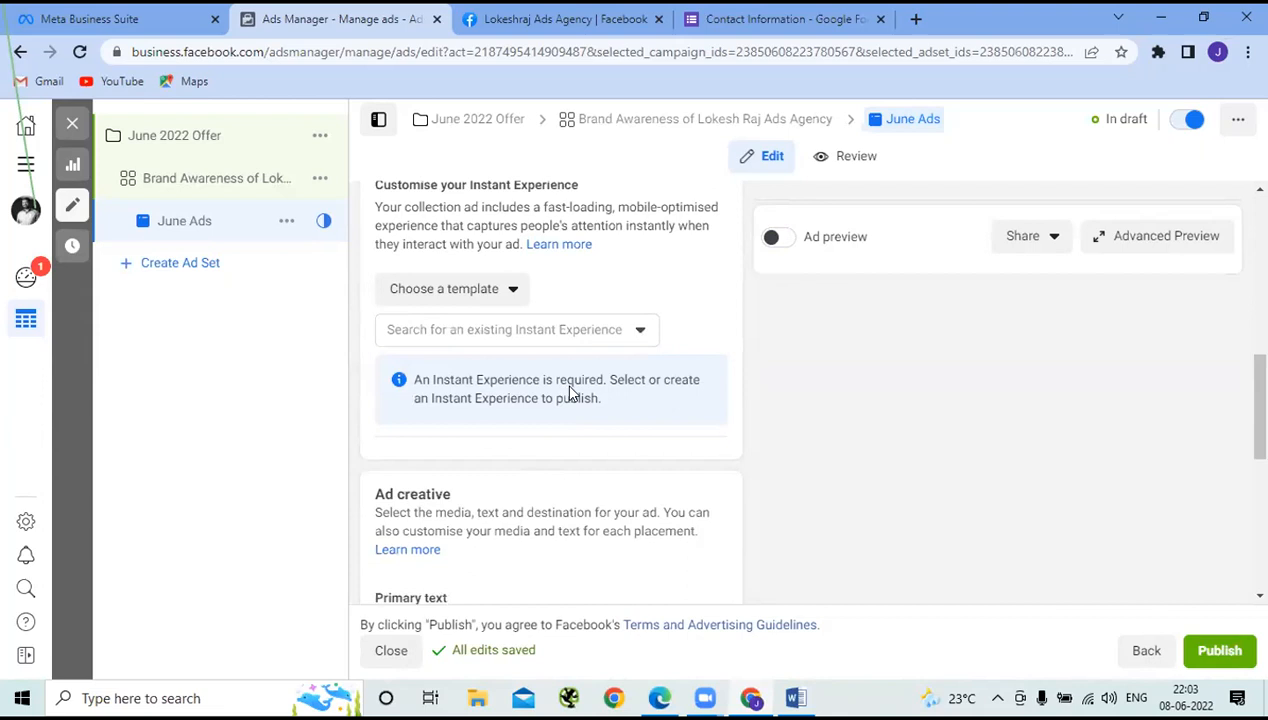
{"action": "scroll", "coordinate": [528, 385], "scroll_direction": "up", "scroll_amount": 4}
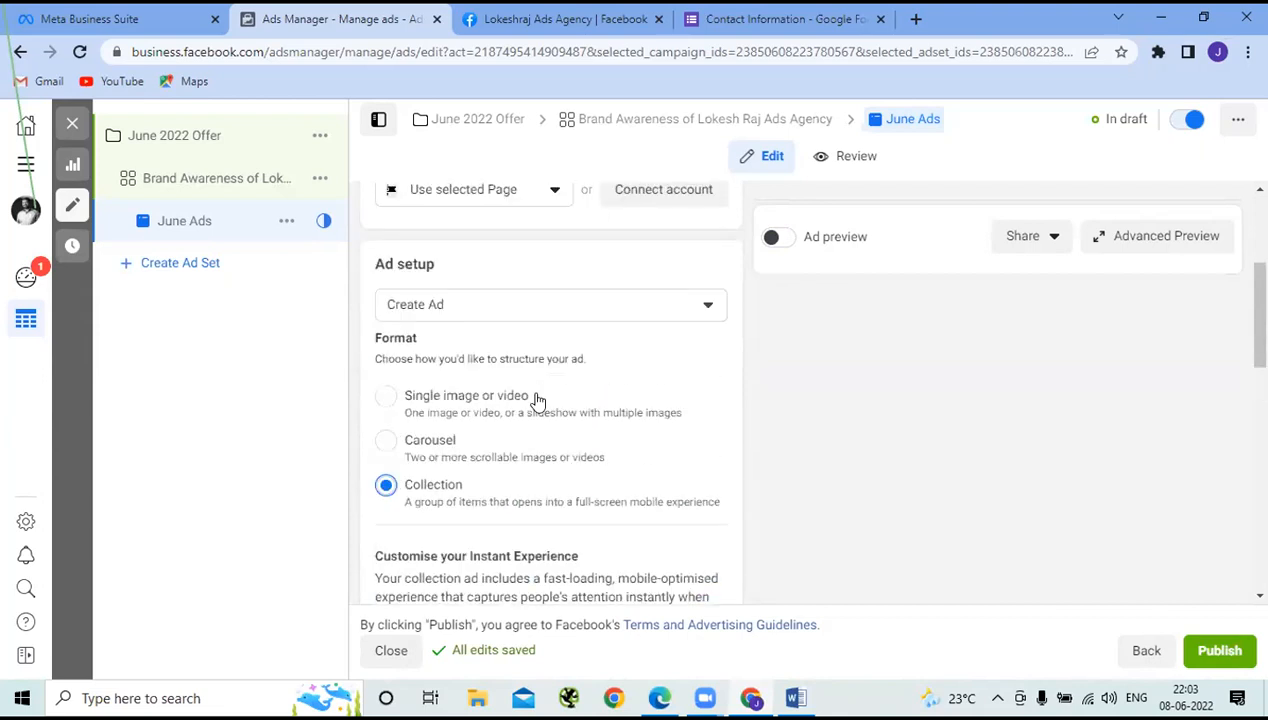
{"action": "left_click", "coordinate": [386, 398]}
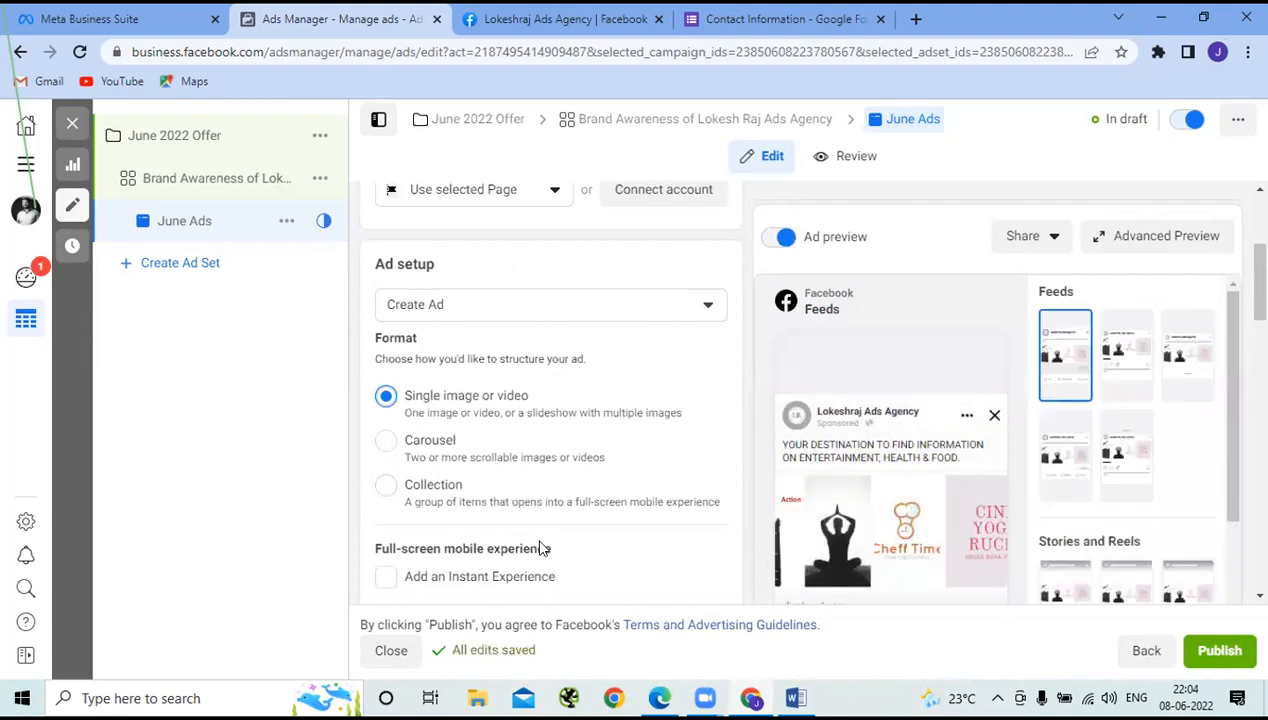
Step: Examine the ad creative settings, from media placements, primary text and headline through website URL, display link and call to action to languages
{"action": "scroll", "coordinate": [512, 514], "scroll_direction": "down", "scroll_amount": 1}
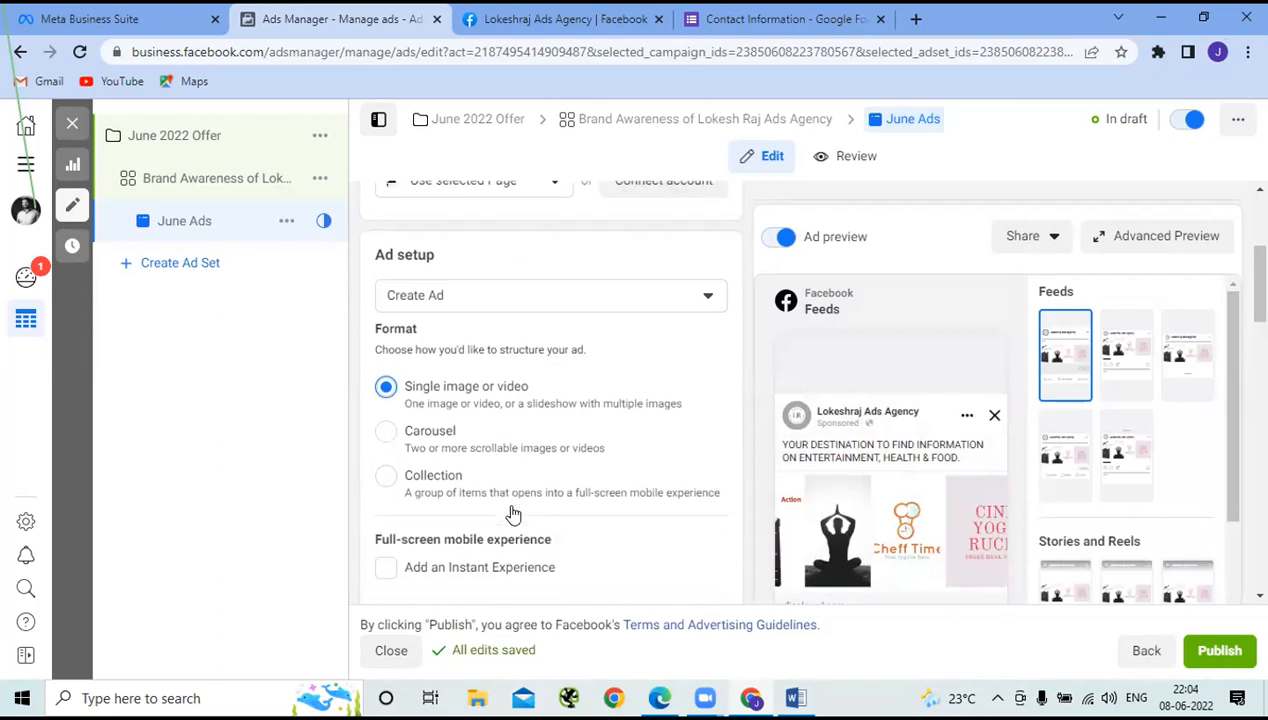
{"action": "scroll", "coordinate": [512, 514], "scroll_direction": "down", "scroll_amount": 3}
{"action": "scroll", "coordinate": [512, 481], "scroll_direction": "down", "scroll_amount": 2}
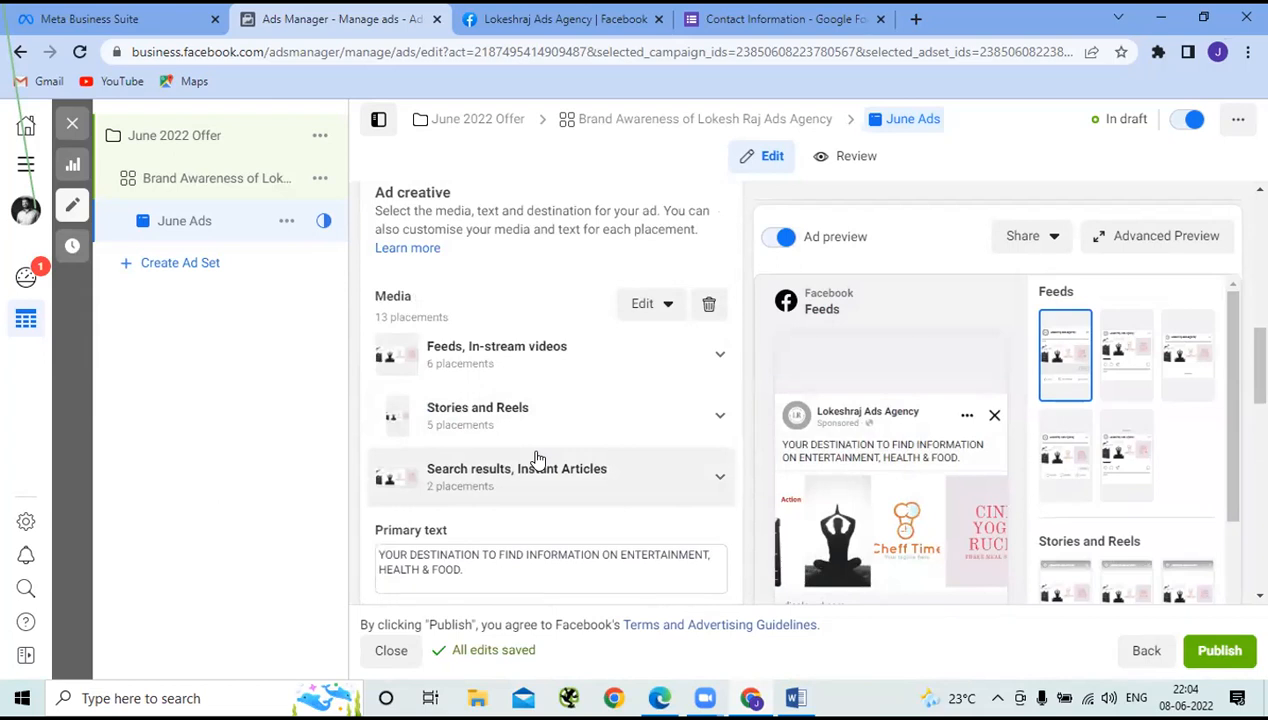
{"action": "scroll", "coordinate": [537, 458], "scroll_direction": "down", "scroll_amount": 1}
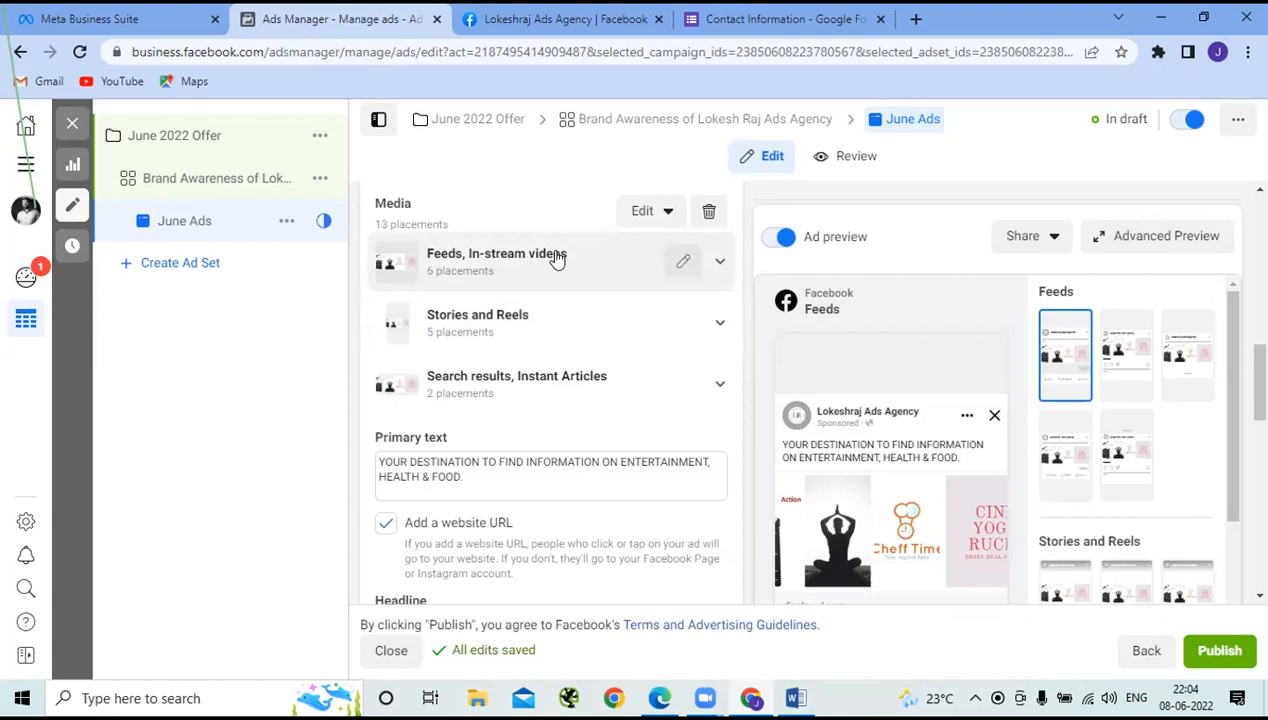
{"action": "scroll", "coordinate": [558, 258], "scroll_direction": "down", "scroll_amount": 2}
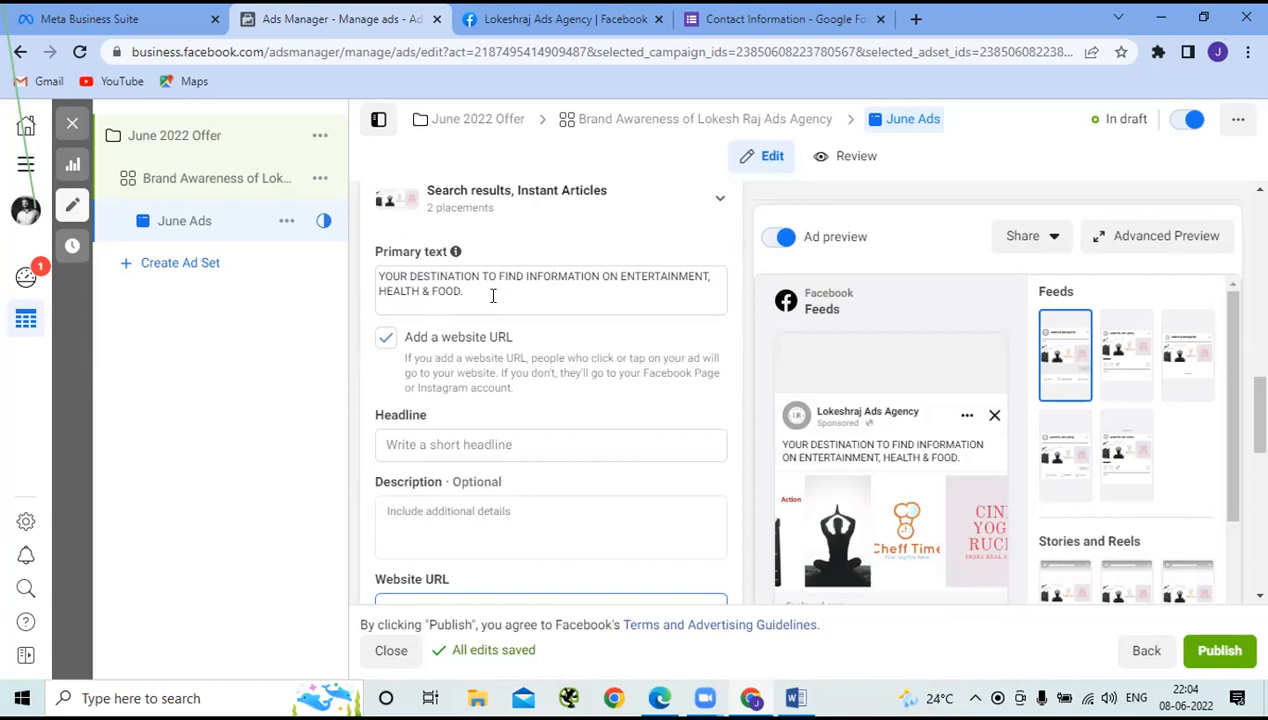
{"action": "scroll", "coordinate": [492, 295], "scroll_direction": "down", "scroll_amount": 1}
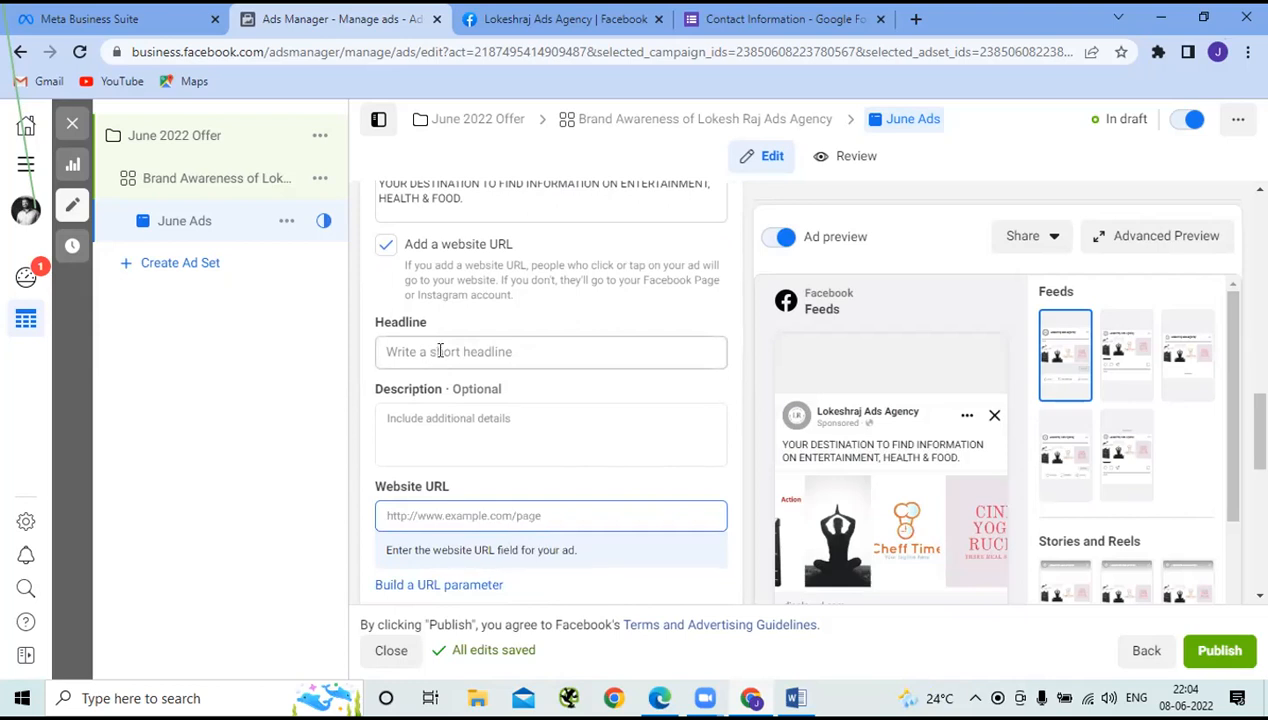
{"action": "scroll", "coordinate": [440, 351], "scroll_direction": "down", "scroll_amount": 1}
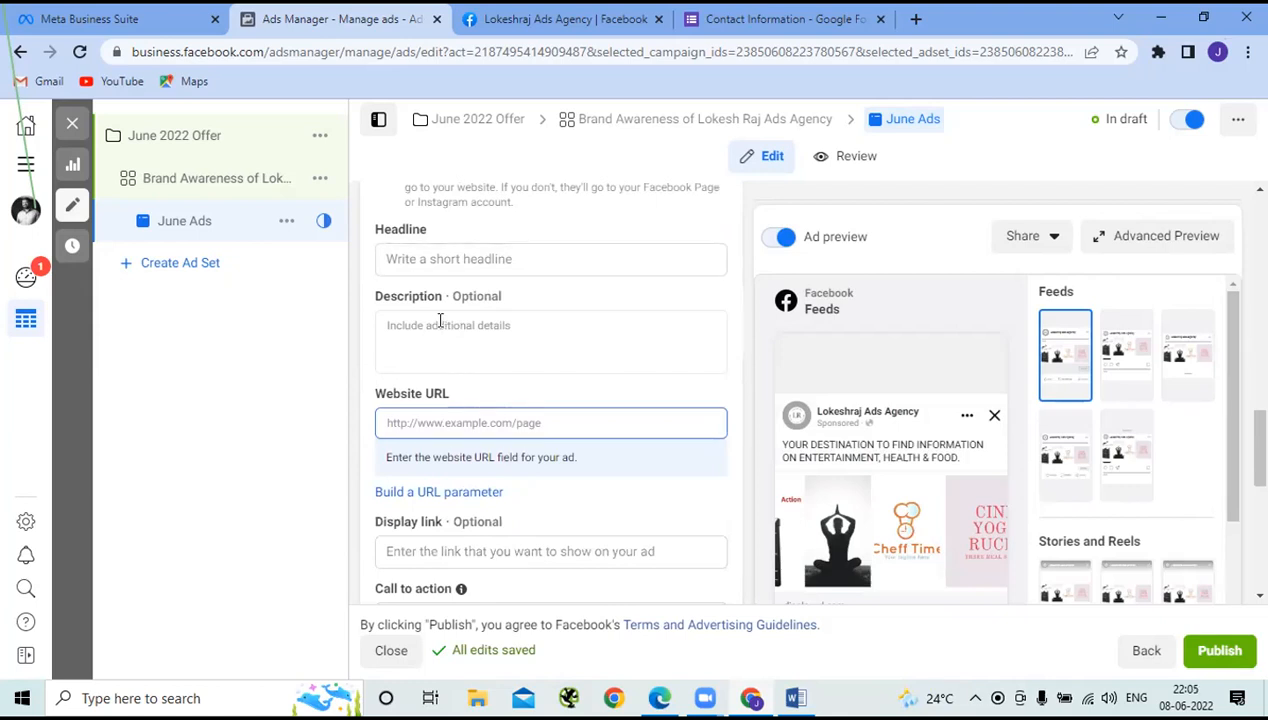
{"action": "scroll", "coordinate": [440, 320], "scroll_direction": "down", "scroll_amount": 2}
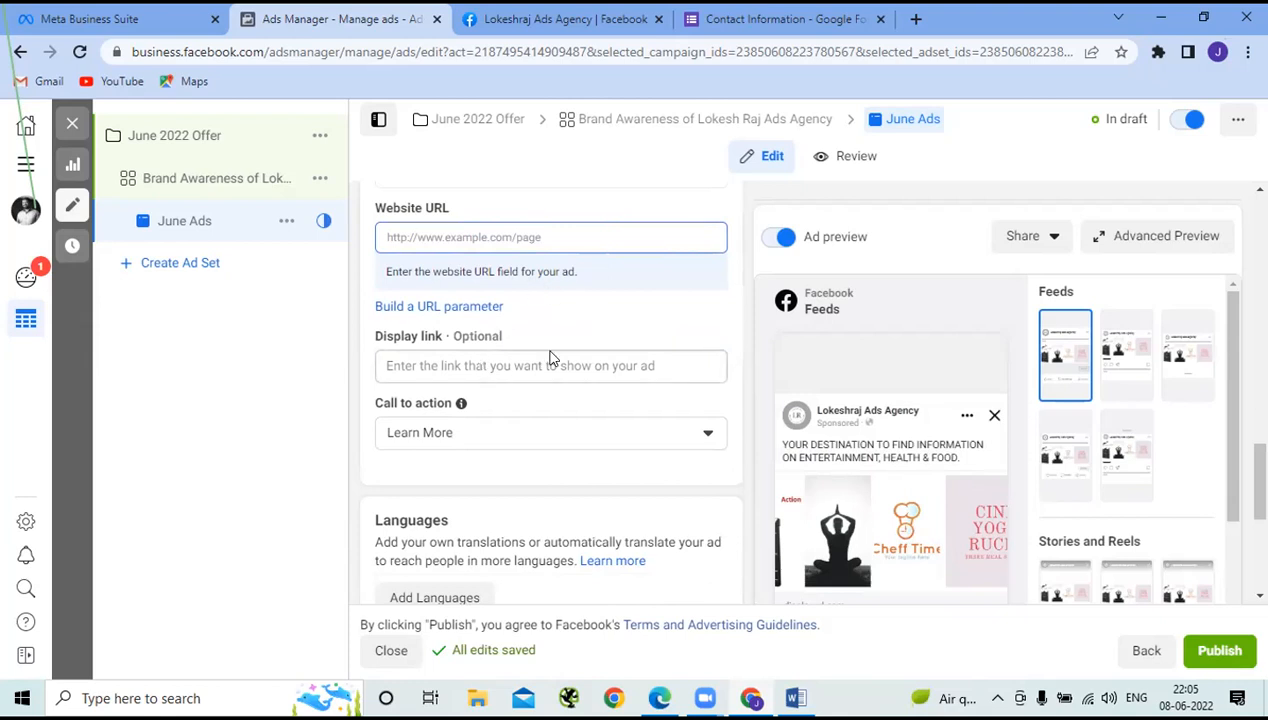
{"action": "scroll", "coordinate": [549, 358], "scroll_direction": "down", "scroll_amount": 1}
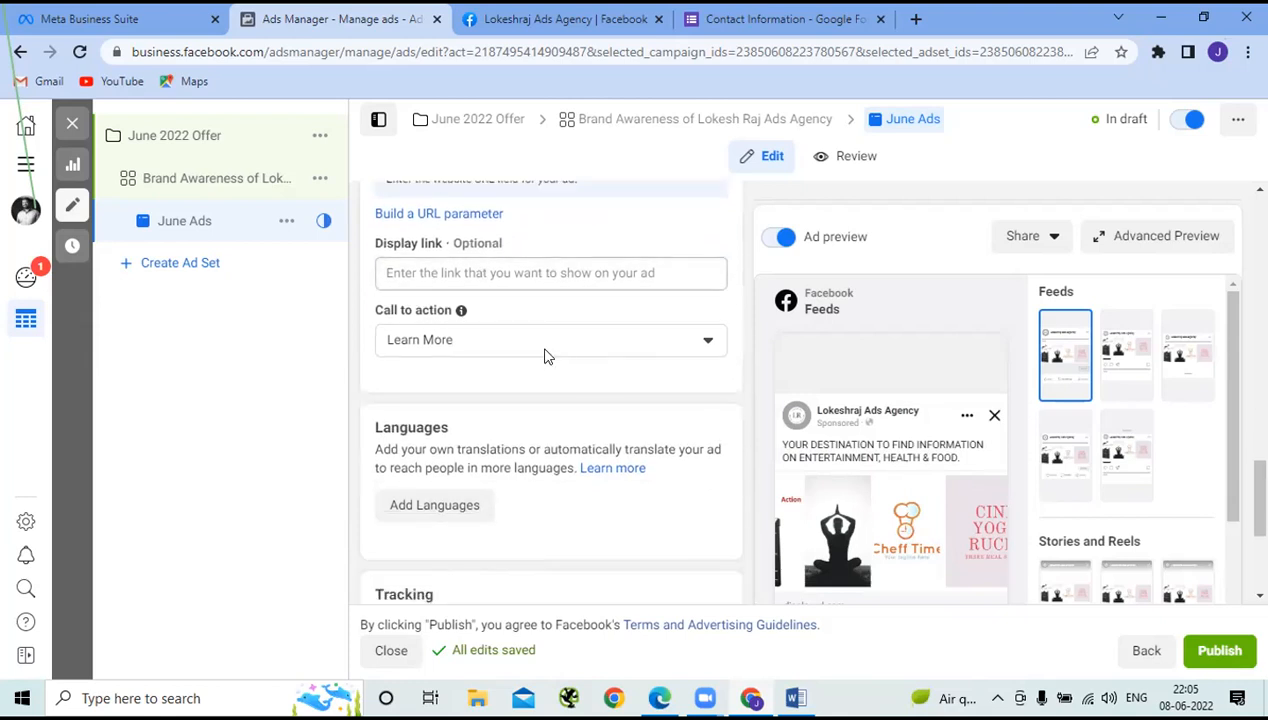
Step: Set the ad's call to action to Contact Us and check it in the Facebook feed preview
{"action": "left_click", "coordinate": [472, 342]}
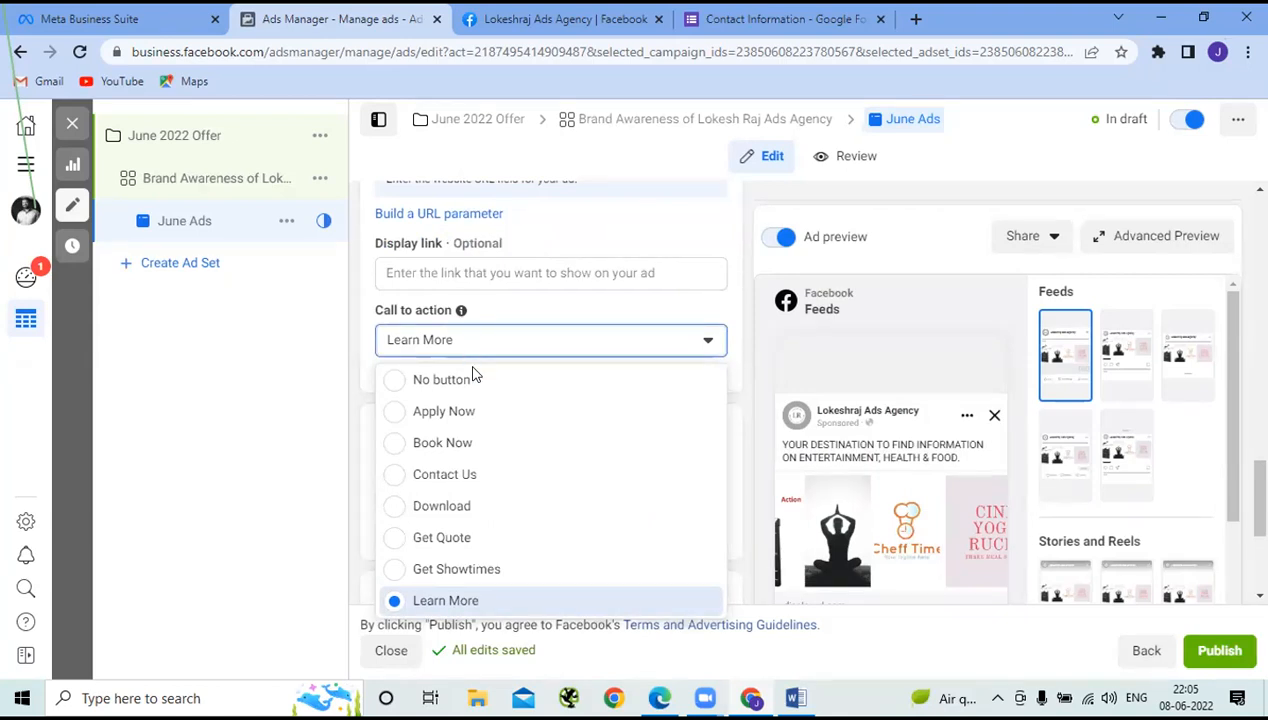
{"action": "left_click", "coordinate": [480, 478]}
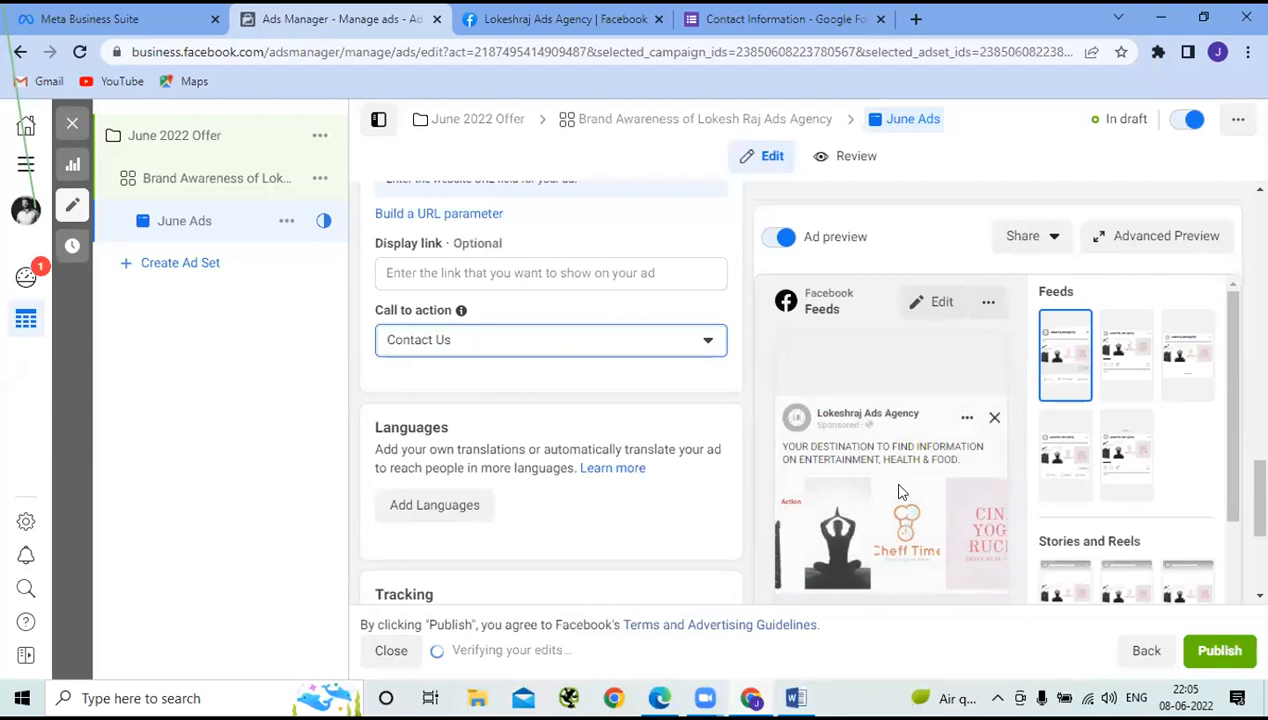
{"action": "scroll", "coordinate": [898, 495], "scroll_direction": "down", "scroll_amount": 2}
{"action": "scroll", "coordinate": [898, 495], "scroll_direction": "down", "scroll_amount": 1}
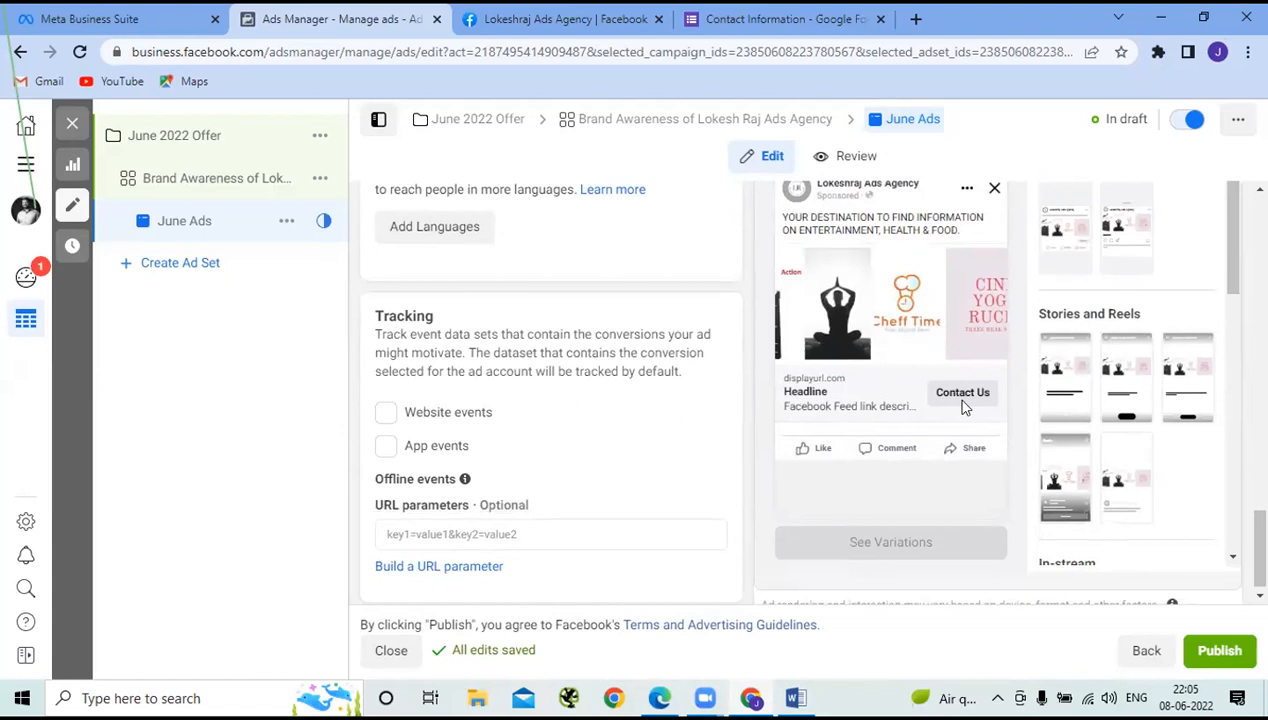
{"action": "scroll", "coordinate": [640, 356], "scroll_direction": "down", "scroll_amount": 1}
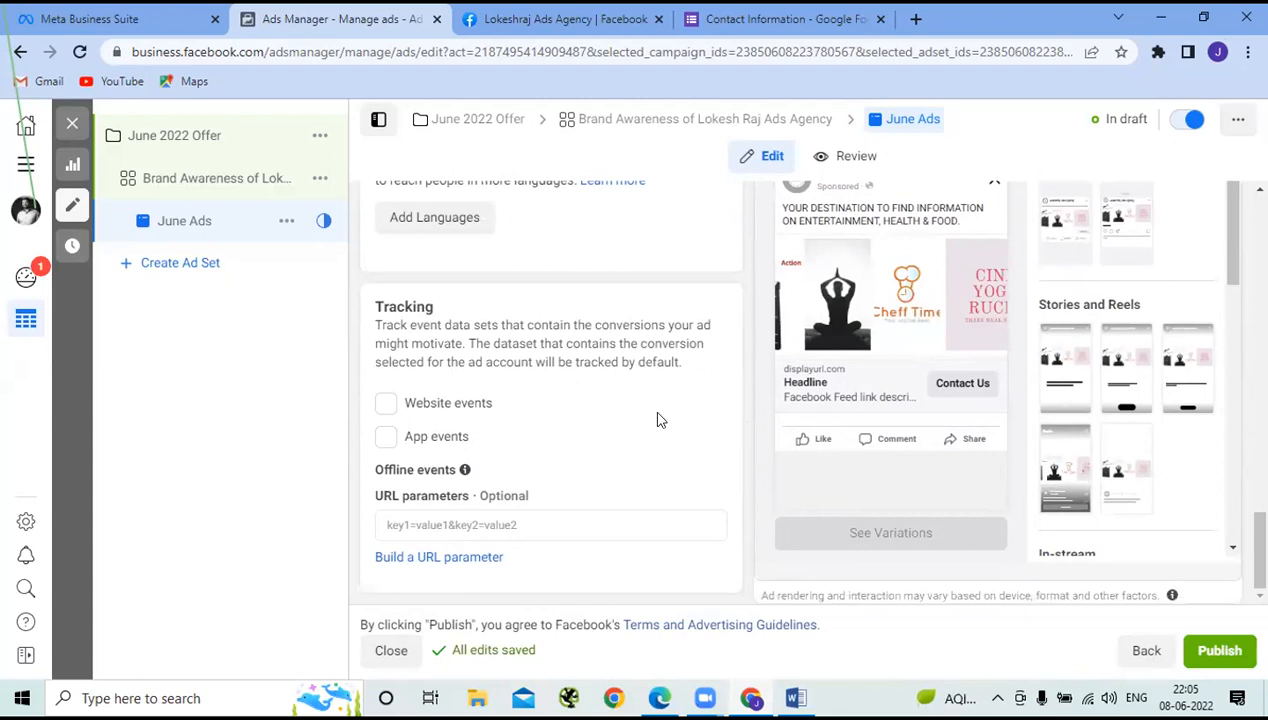
Step: Review the ad's identity, format and media sections, and look over the editing options for the Feeds and In-stream videos placements
{"action": "scroll", "coordinate": [657, 420], "scroll_direction": "up", "scroll_amount": 3}
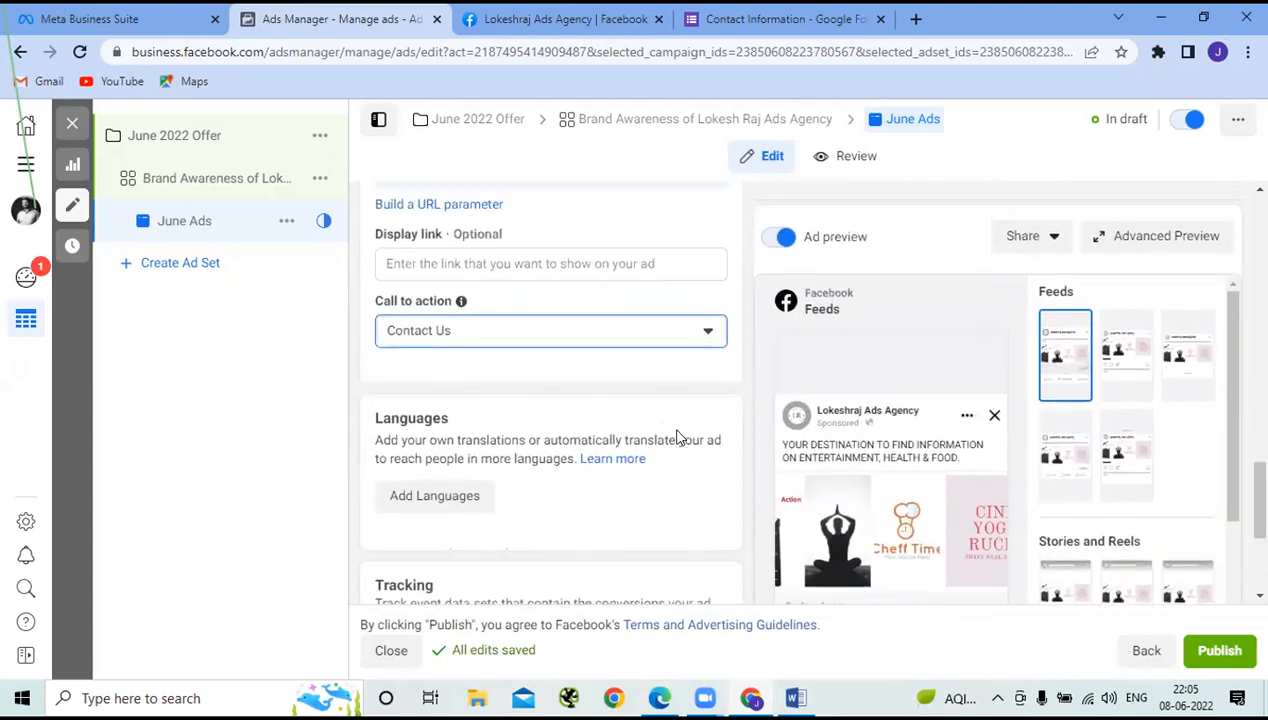
{"action": "scroll", "coordinate": [677, 437], "scroll_direction": "up", "scroll_amount": 4}
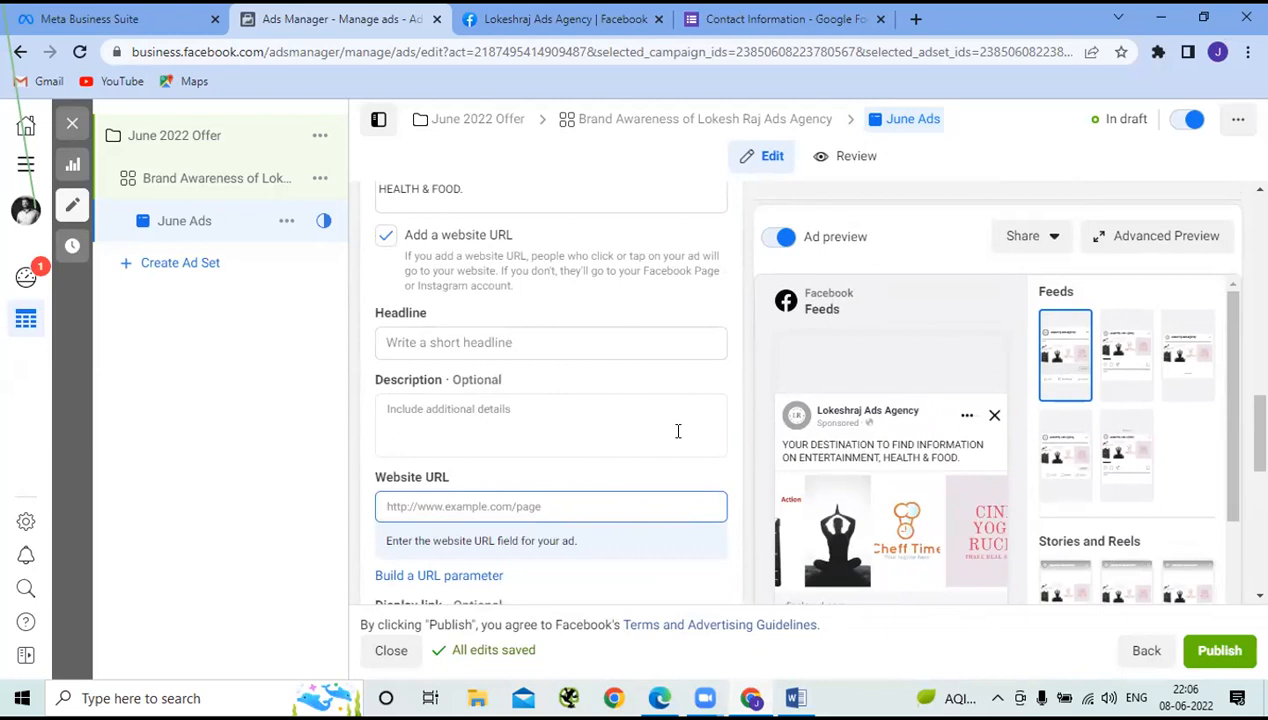
{"action": "scroll", "coordinate": [677, 431], "scroll_direction": "up", "scroll_amount": 10}
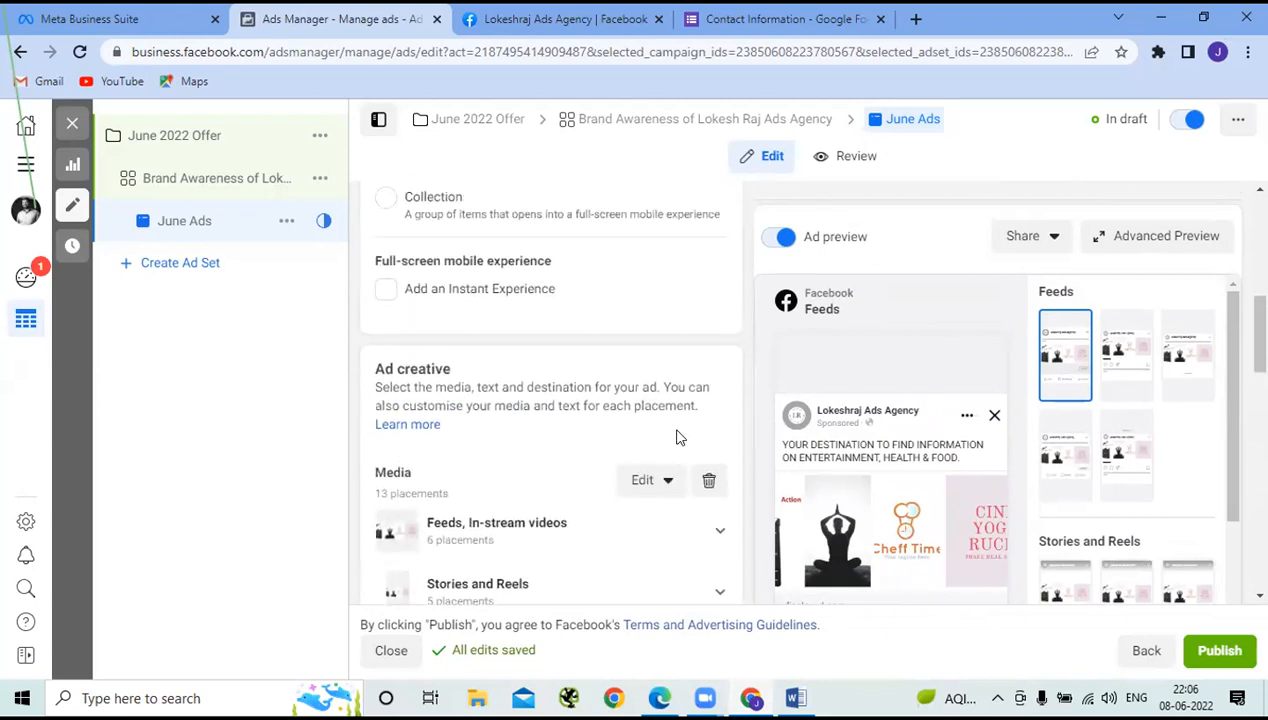
{"action": "scroll", "coordinate": [677, 437], "scroll_direction": "up", "scroll_amount": 10}
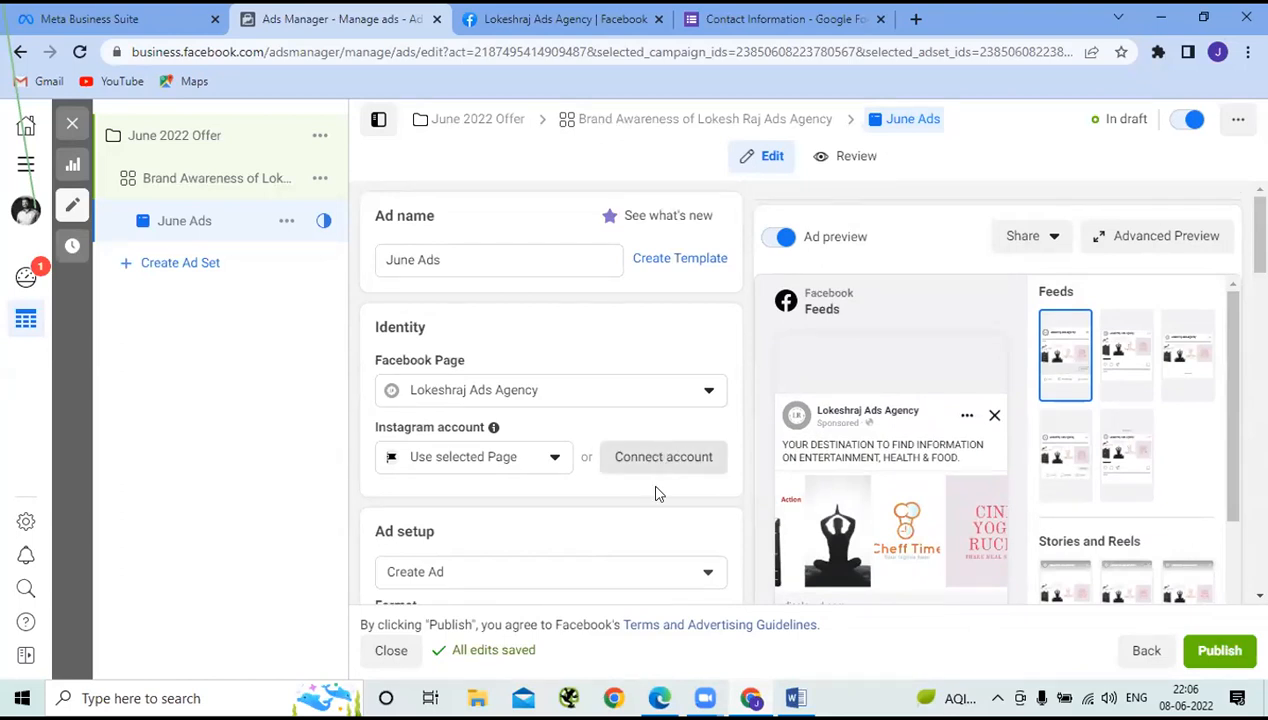
{"action": "scroll", "coordinate": [660, 521], "scroll_direction": "down", "scroll_amount": 5}
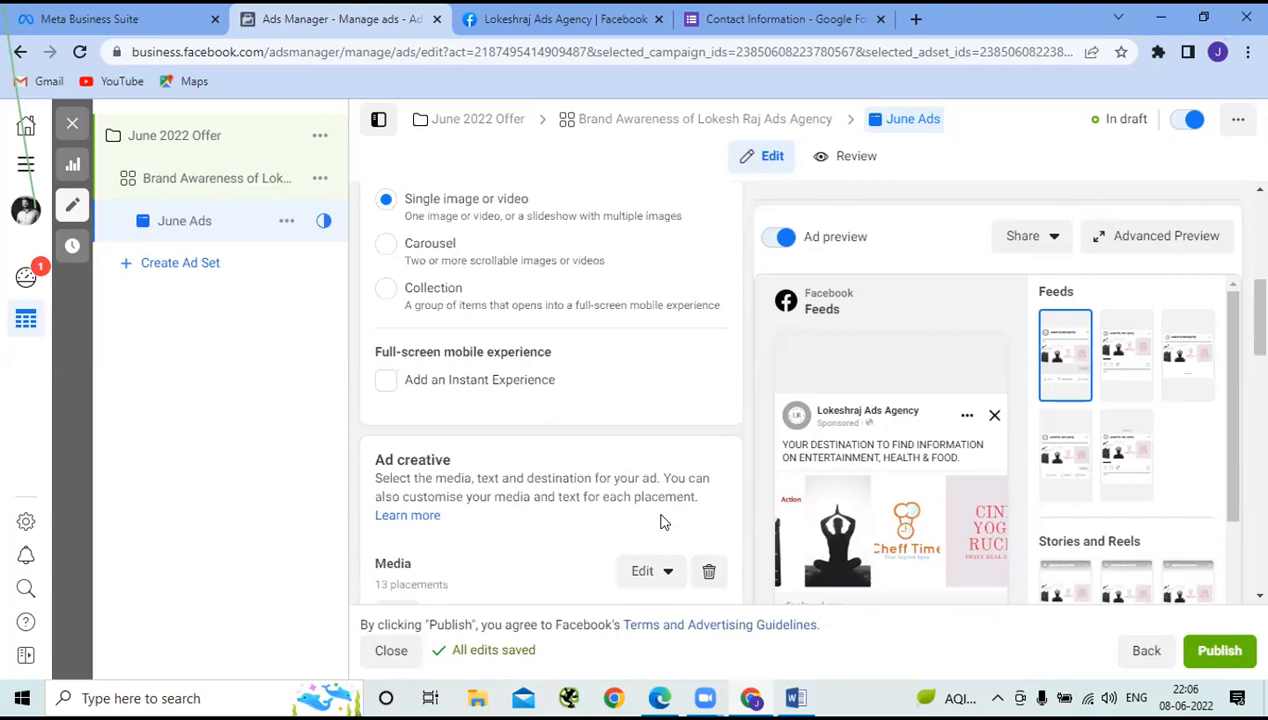
{"action": "scroll", "coordinate": [642, 485], "scroll_direction": "down", "scroll_amount": 4}
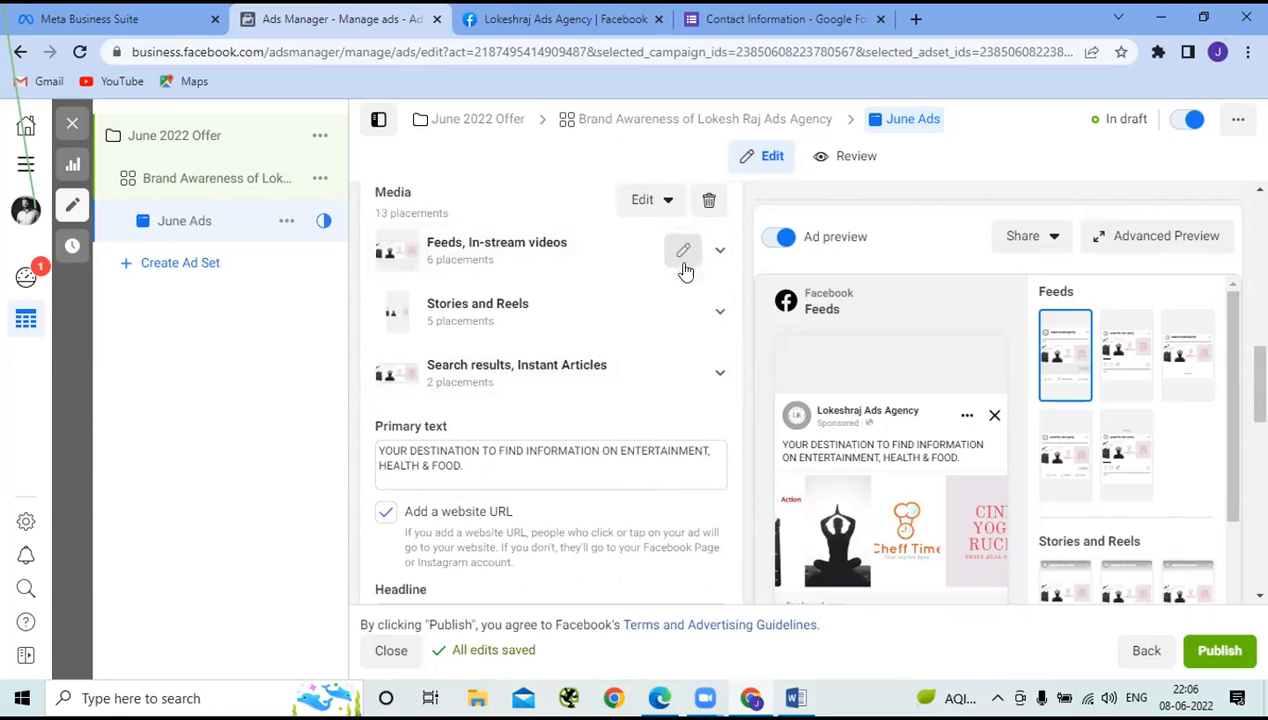
{"action": "left_click", "coordinate": [684, 254]}
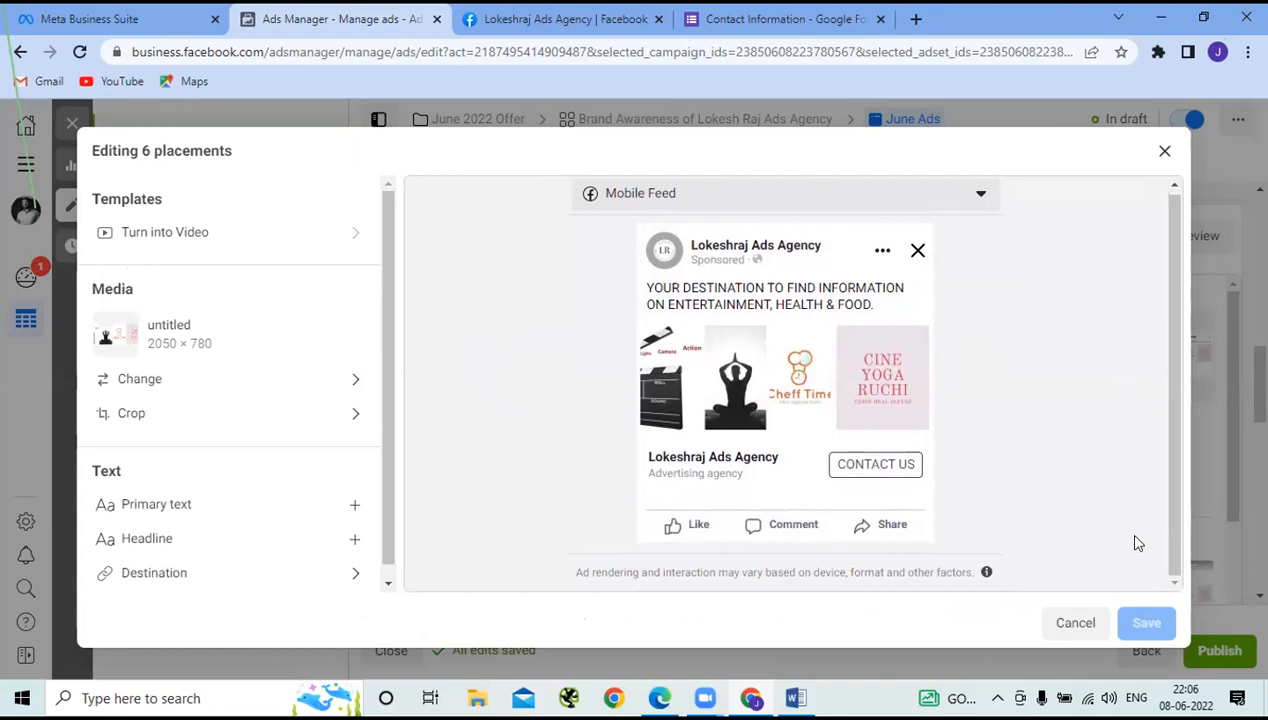
{"action": "left_click", "coordinate": [1074, 627]}
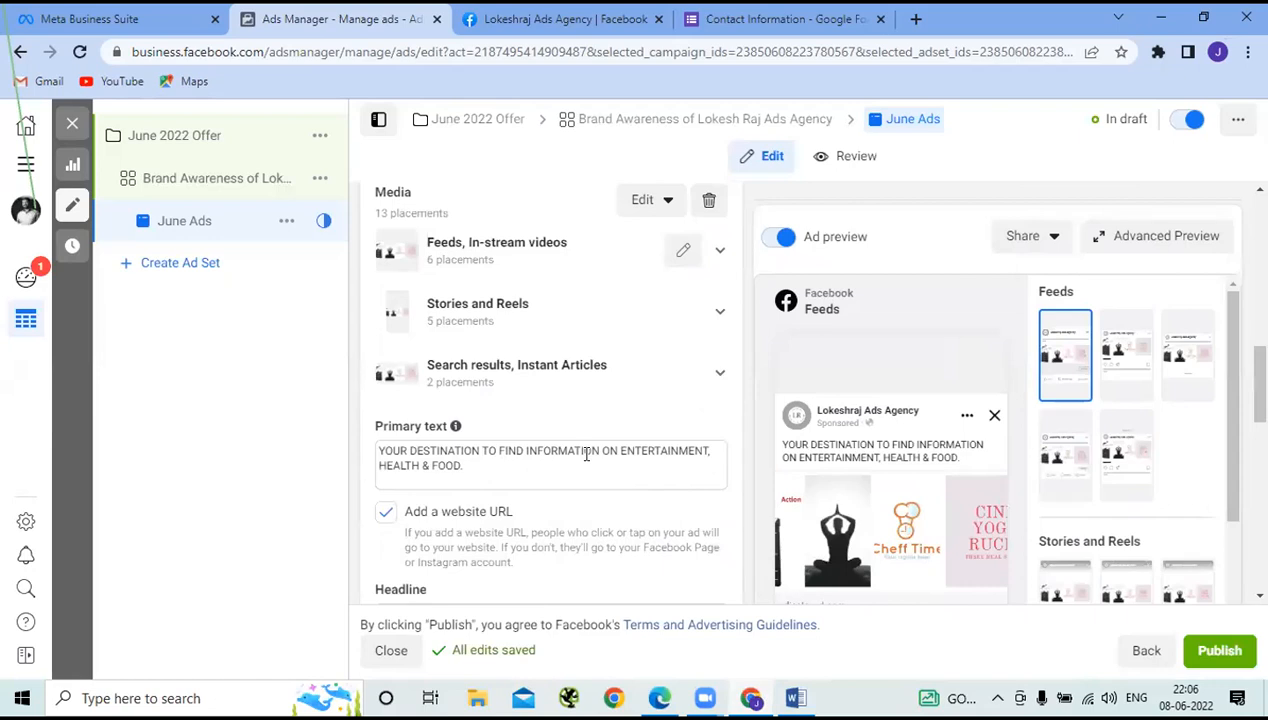
Step: Examine the website URL, display link, call to action, languages and tracking settings alongside the feed preview
{"action": "scroll", "coordinate": [586, 455], "scroll_direction": "up", "scroll_amount": 5}
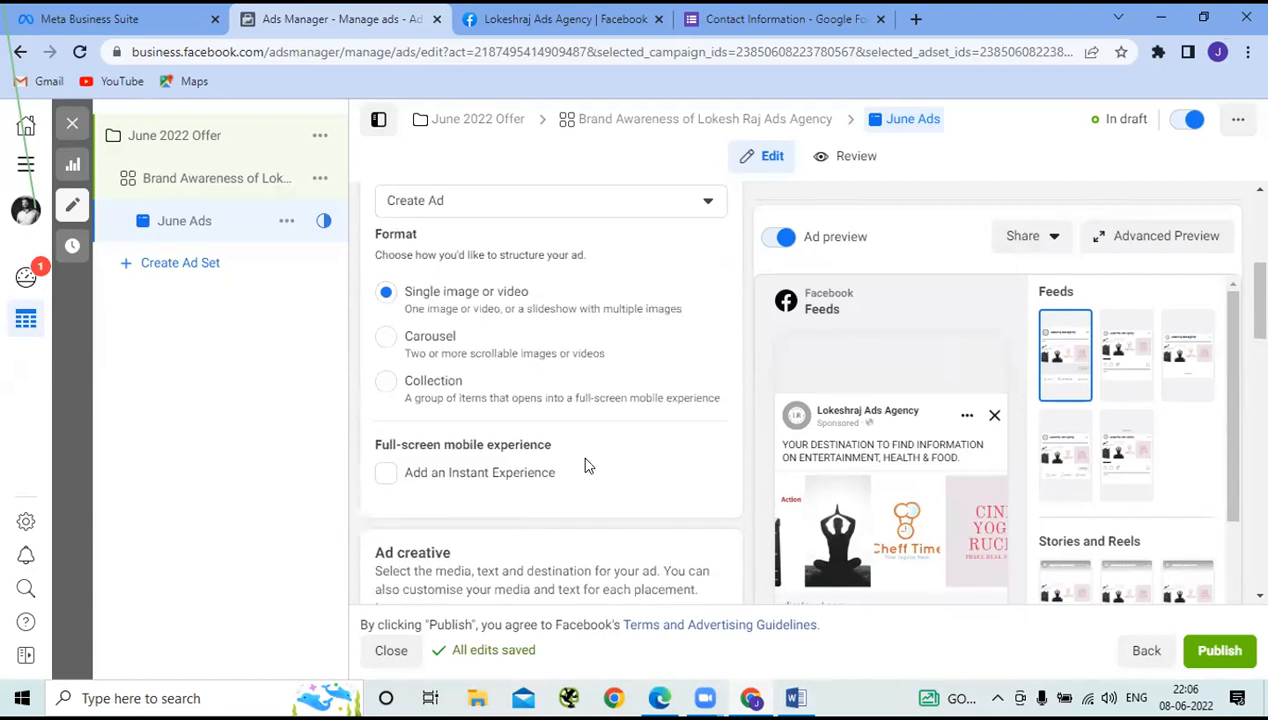
{"action": "scroll", "coordinate": [586, 465], "scroll_direction": "down", "scroll_amount": 10}
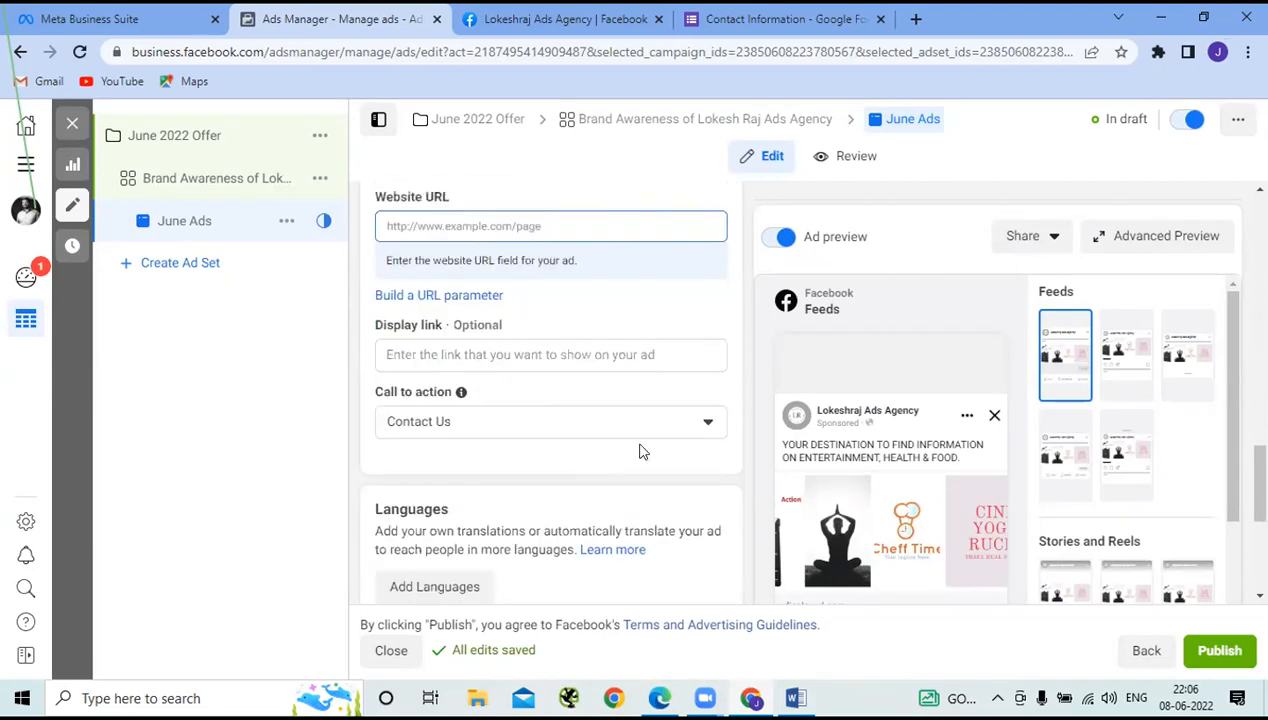
{"action": "left_click", "coordinate": [489, 226]}
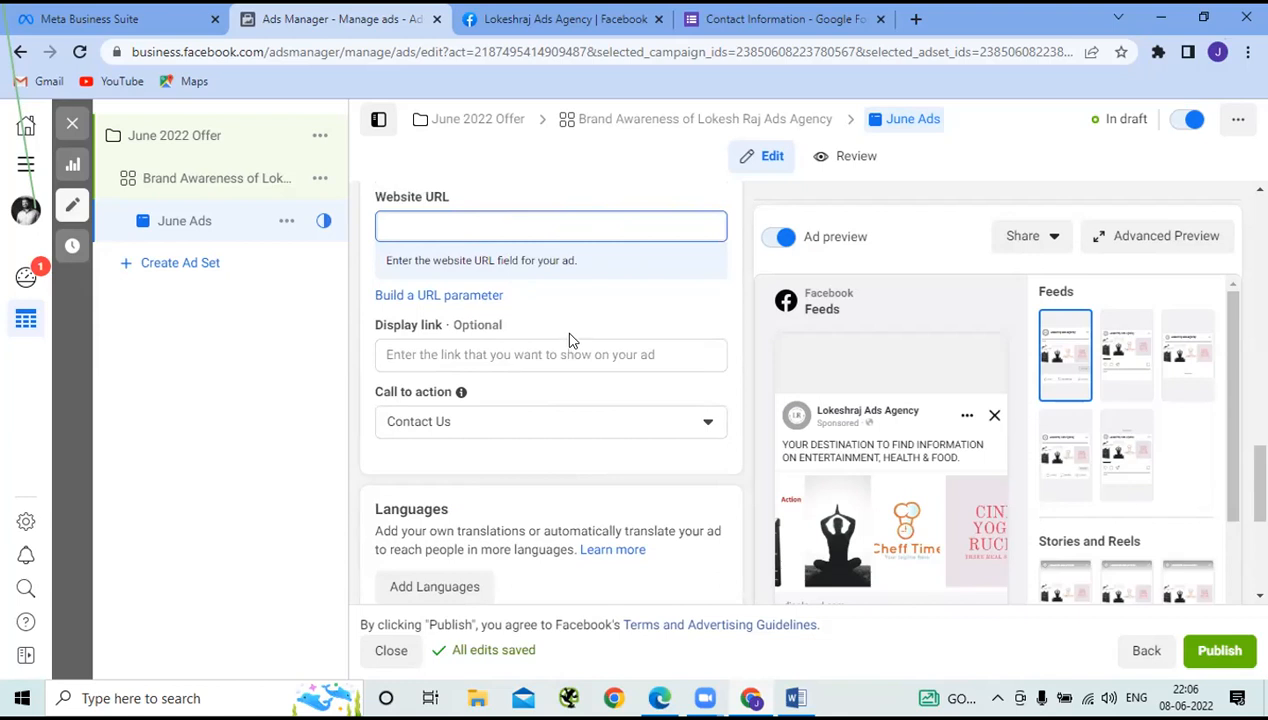
{"action": "scroll", "coordinate": [570, 338], "scroll_direction": "up", "scroll_amount": 4}
{"action": "scroll", "coordinate": [600, 460], "scroll_direction": "down", "scroll_amount": 3}
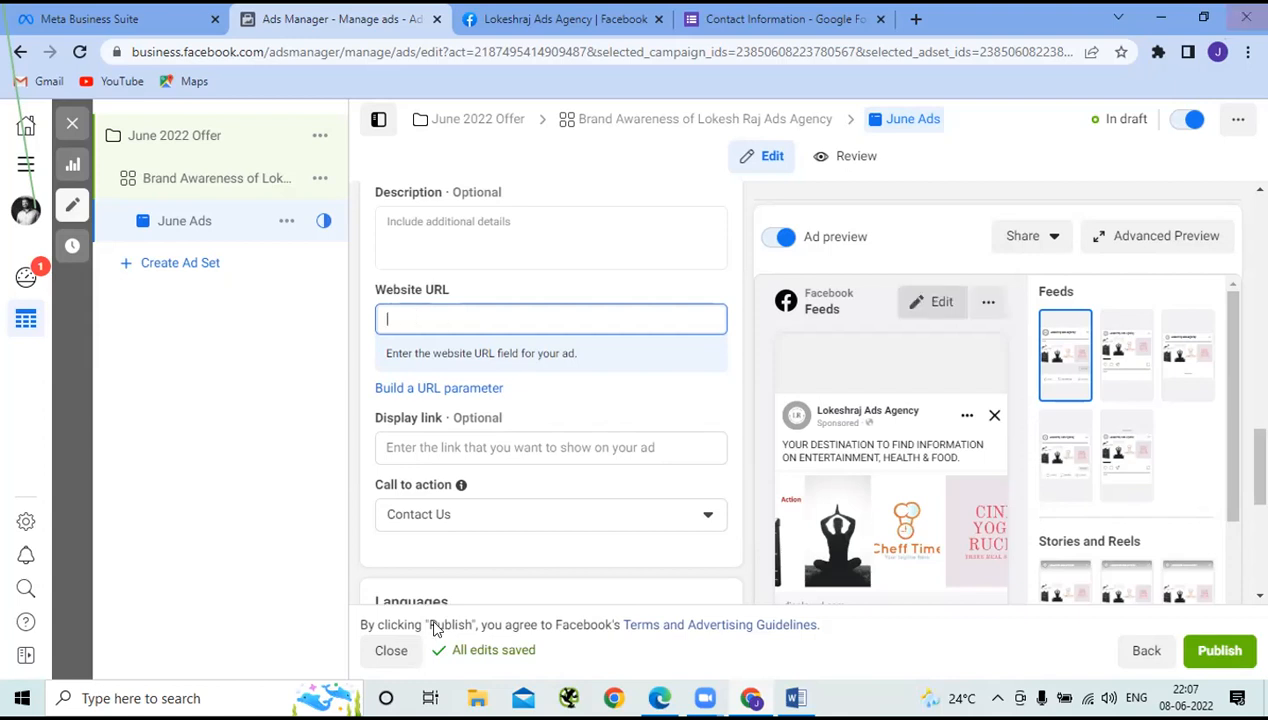
{"action": "left_click", "coordinate": [459, 447]}
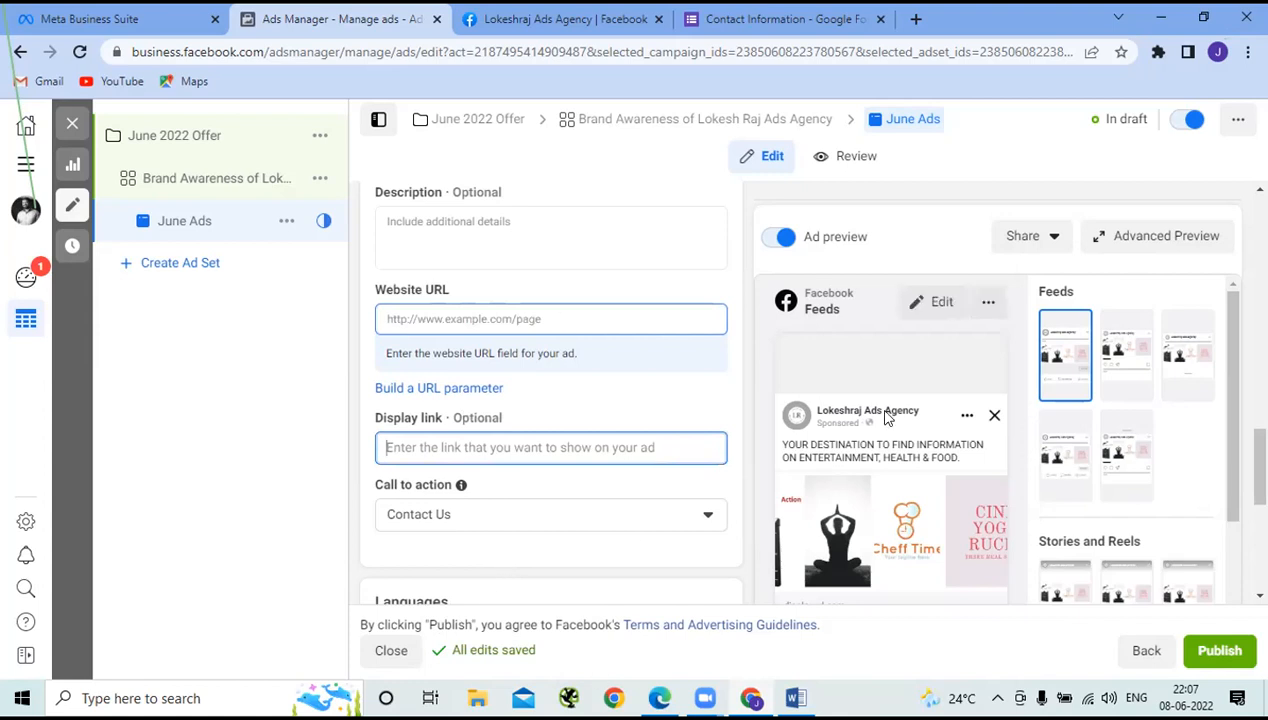
{"action": "scroll", "coordinate": [897, 472], "scroll_direction": "down", "scroll_amount": 3}
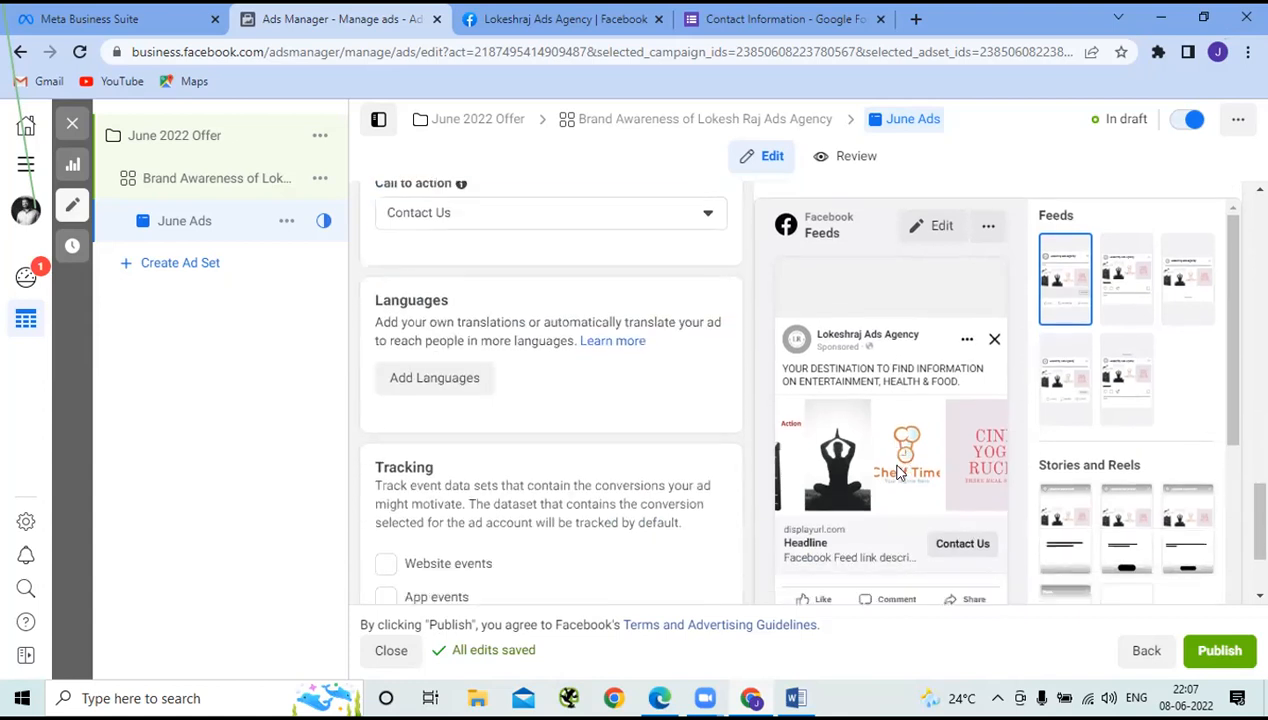
{"action": "scroll", "coordinate": [897, 472], "scroll_direction": "down", "scroll_amount": 1}
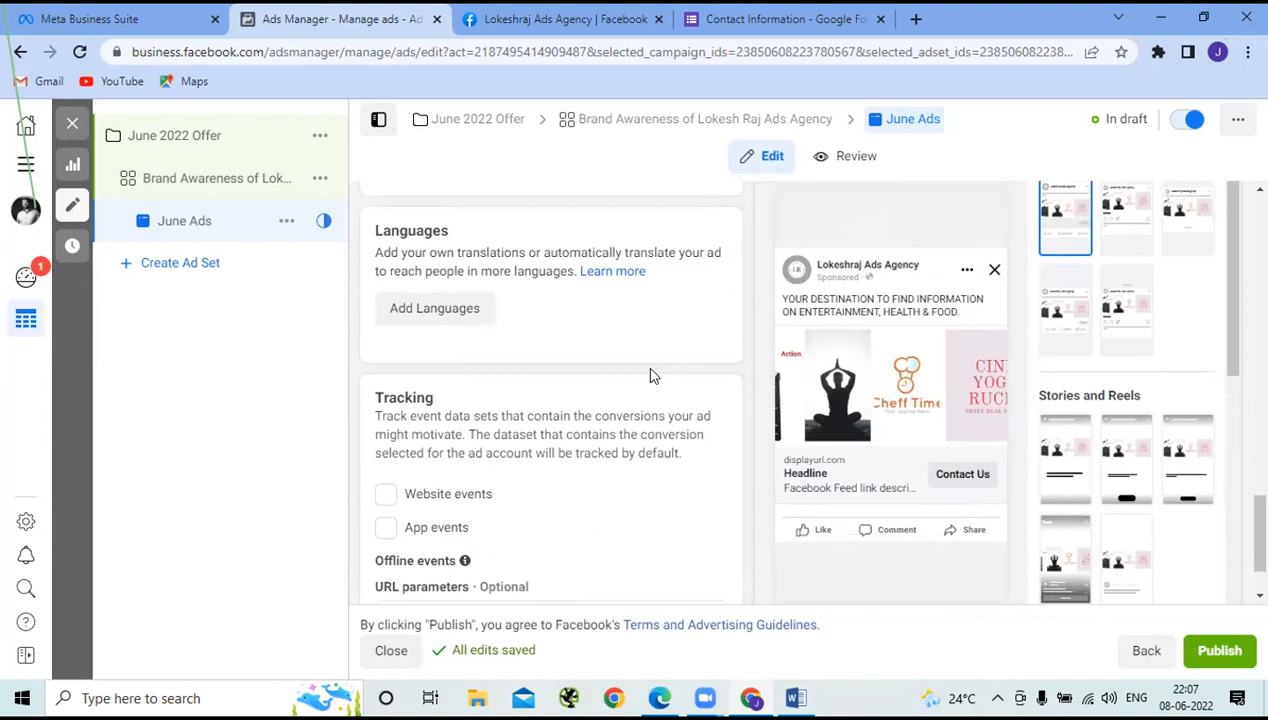
{"action": "scroll", "coordinate": [535, 385], "scroll_direction": "up", "scroll_amount": 3}
{"action": "left_click", "coordinate": [527, 360]}
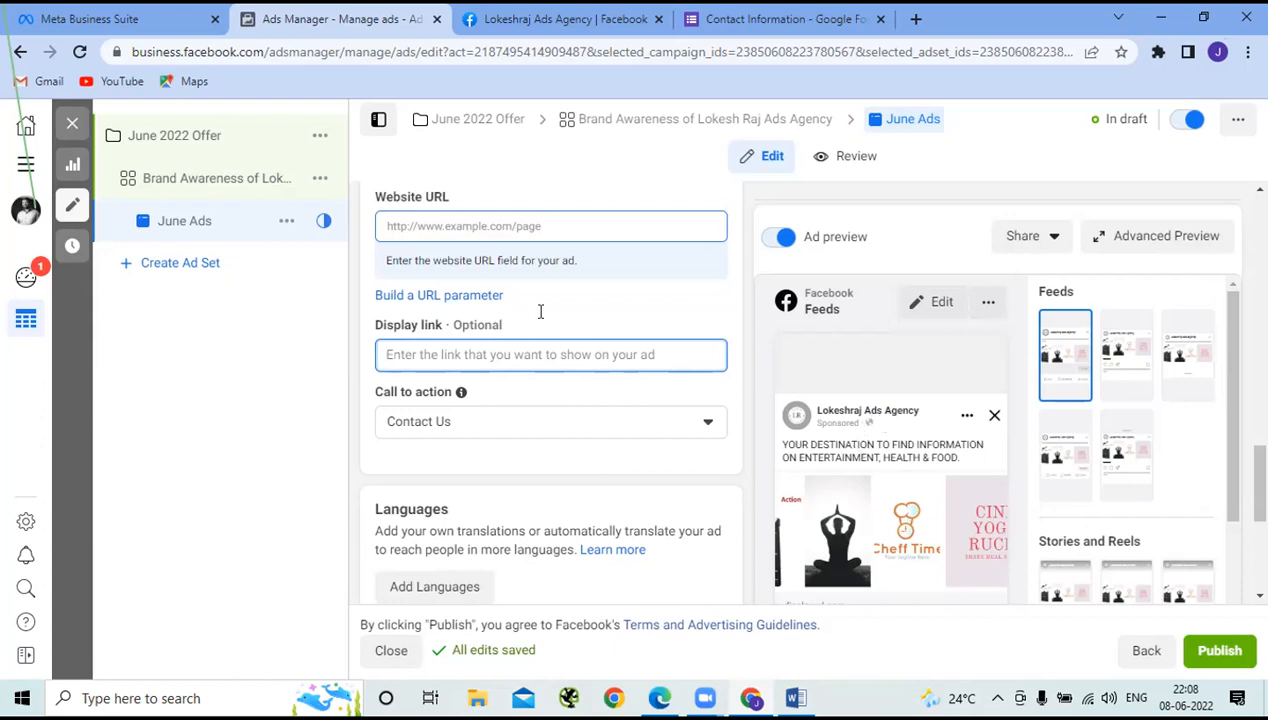
Step: Replace the ad's primary text with "Lokeshraj Ads Agency celebrates a Worlds Marketing Day"
{"action": "scroll", "coordinate": [452, 357], "scroll_direction": "up", "scroll_amount": 5}
{"action": "scroll", "coordinate": [452, 357], "scroll_direction": "up", "scroll_amount": 3}
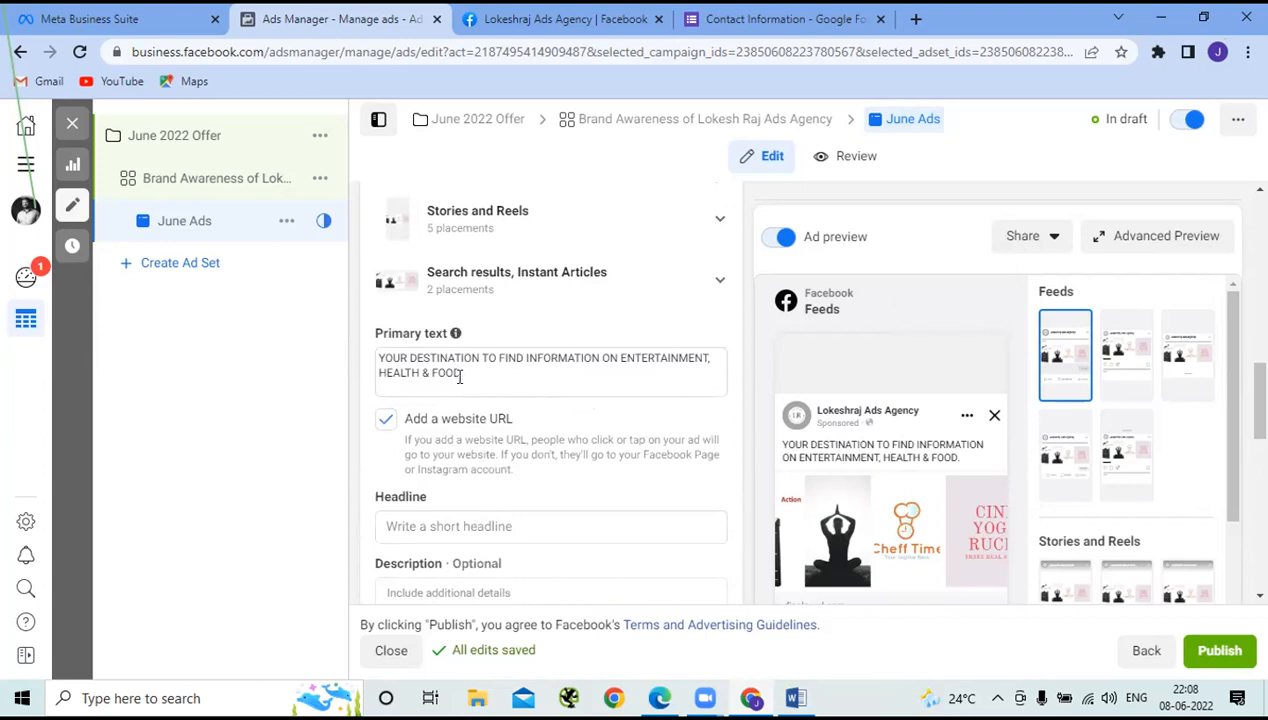
{"action": "left_click_drag", "start_coordinate": [463, 376], "coordinate": [325, 348]}
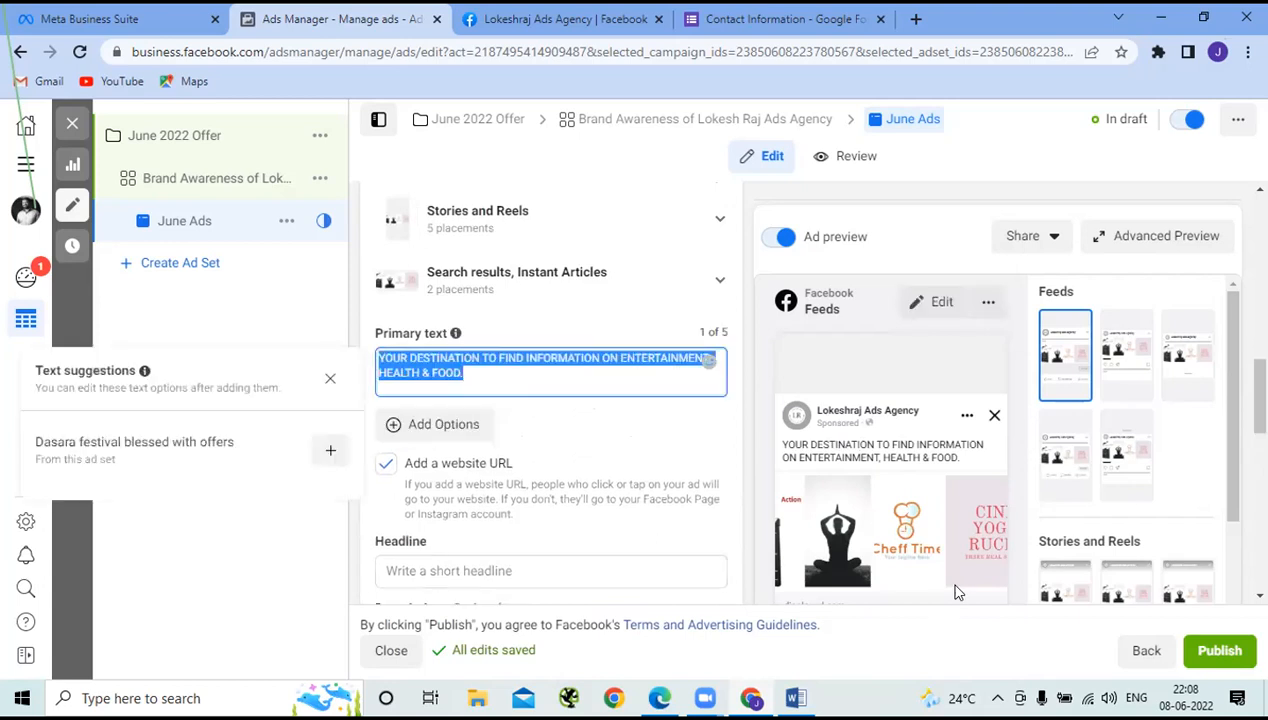
{"action": "key", "text": "BackSpace"}
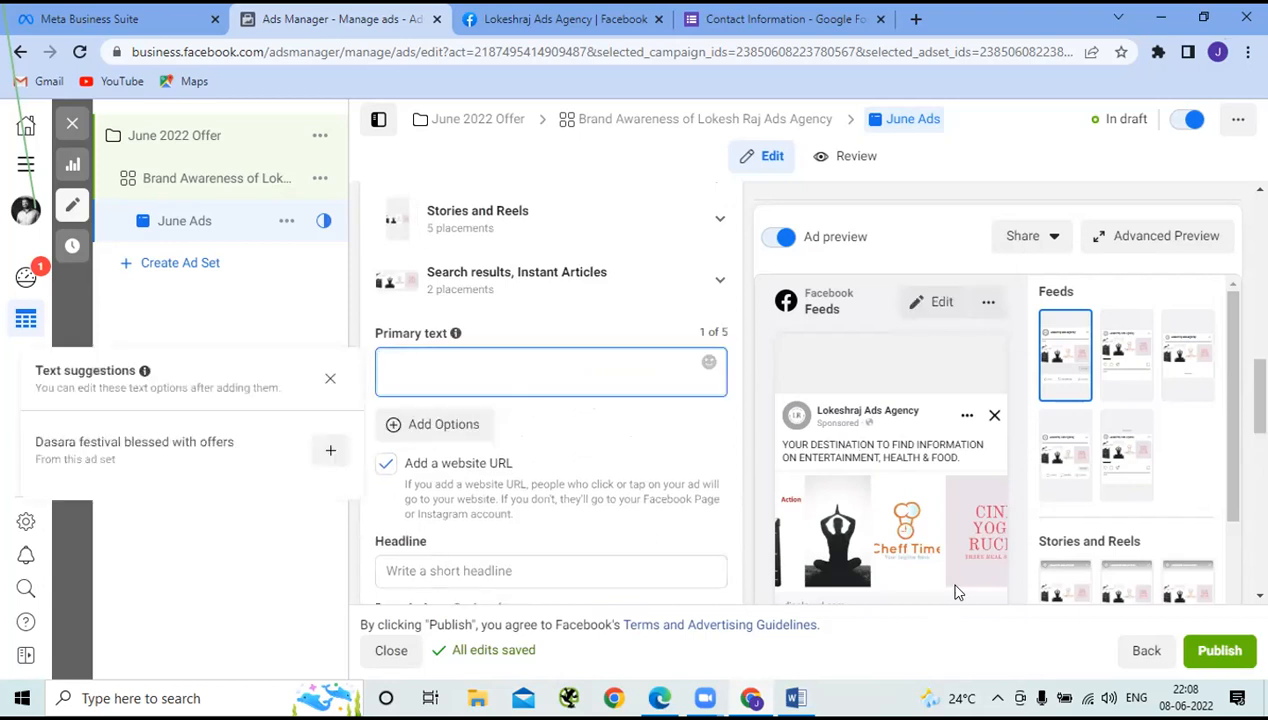
{"action": "type", "text": "Lokeshraj"}
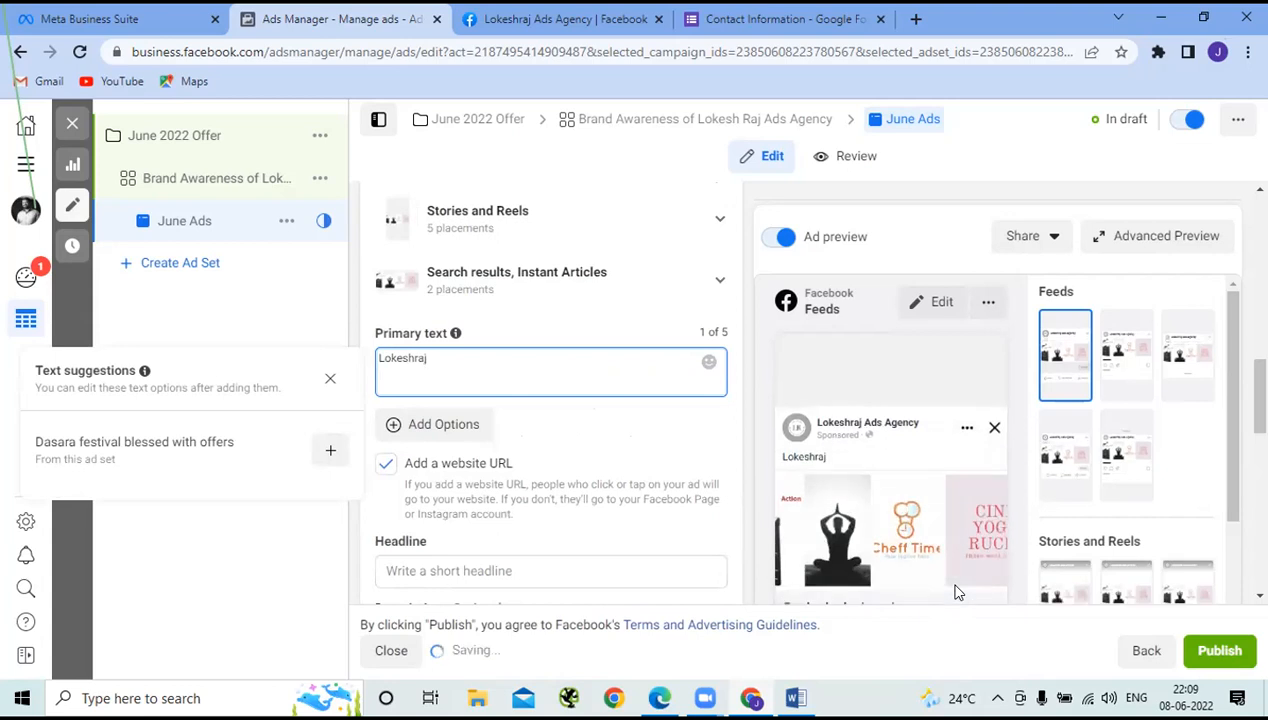
{"action": "type", "text": " Ads "}
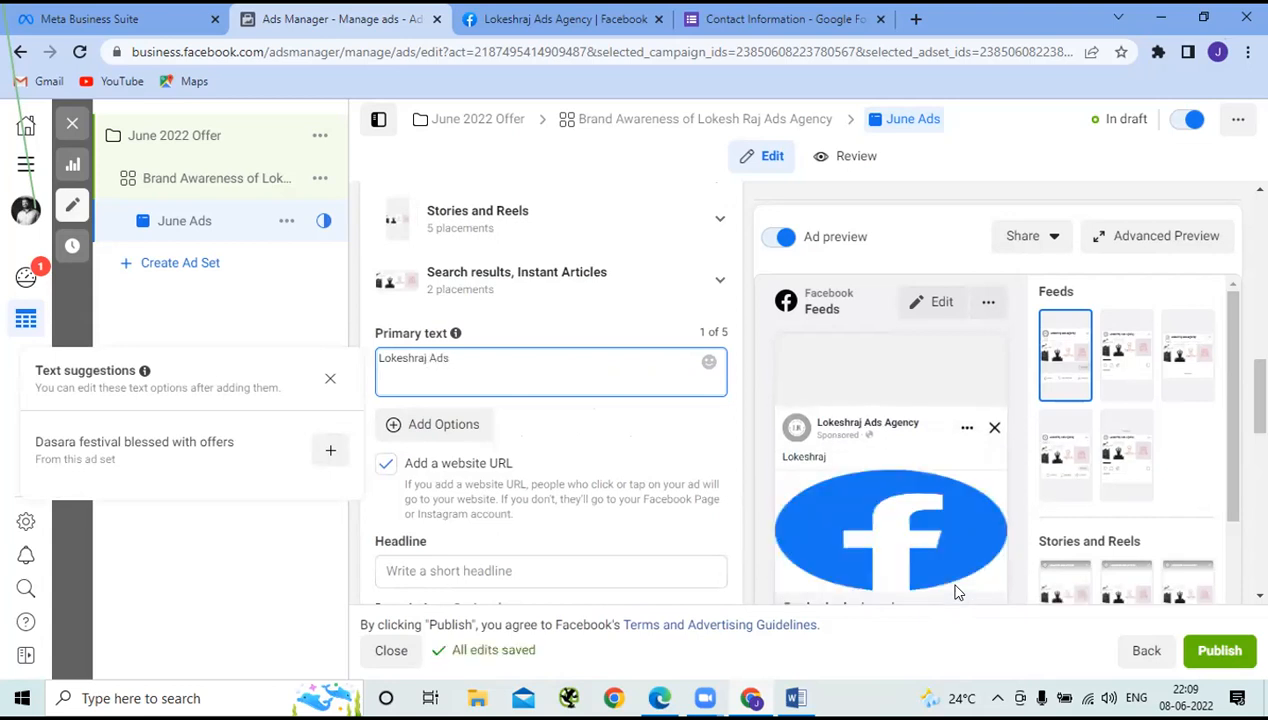
{"action": "type", "text": "Agency"}
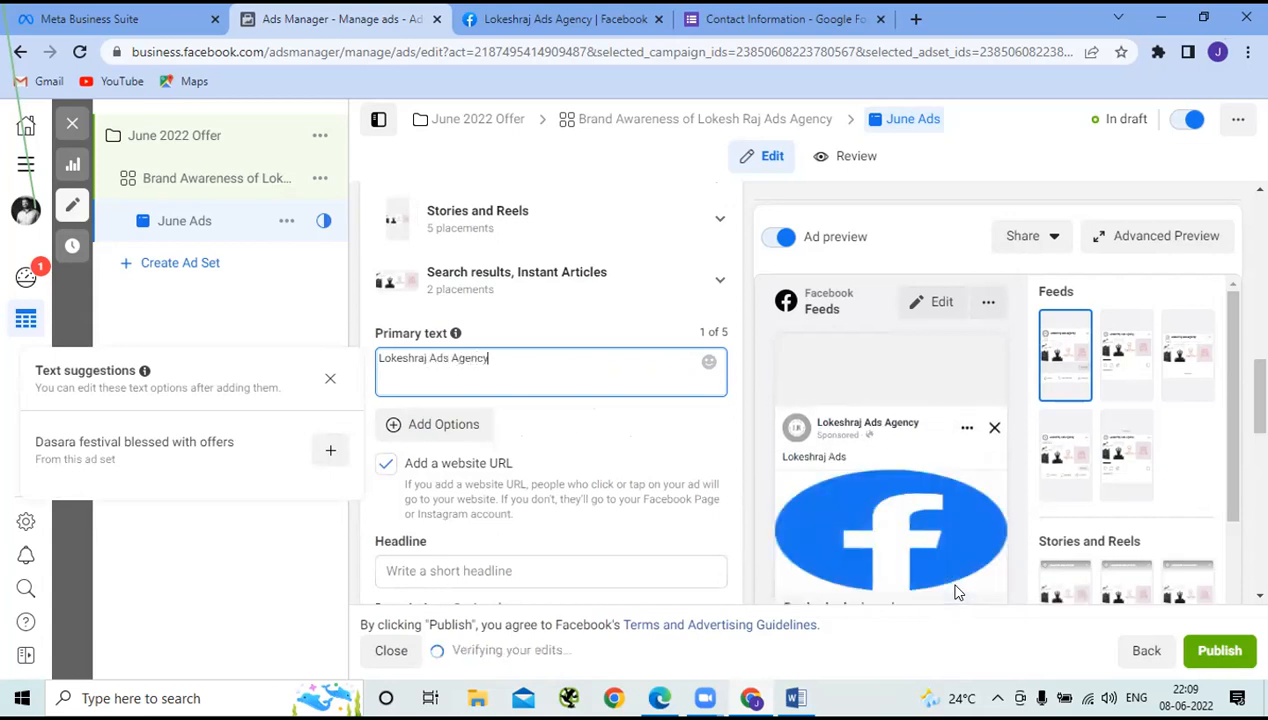
{"action": "type", "text": " celebrates"}
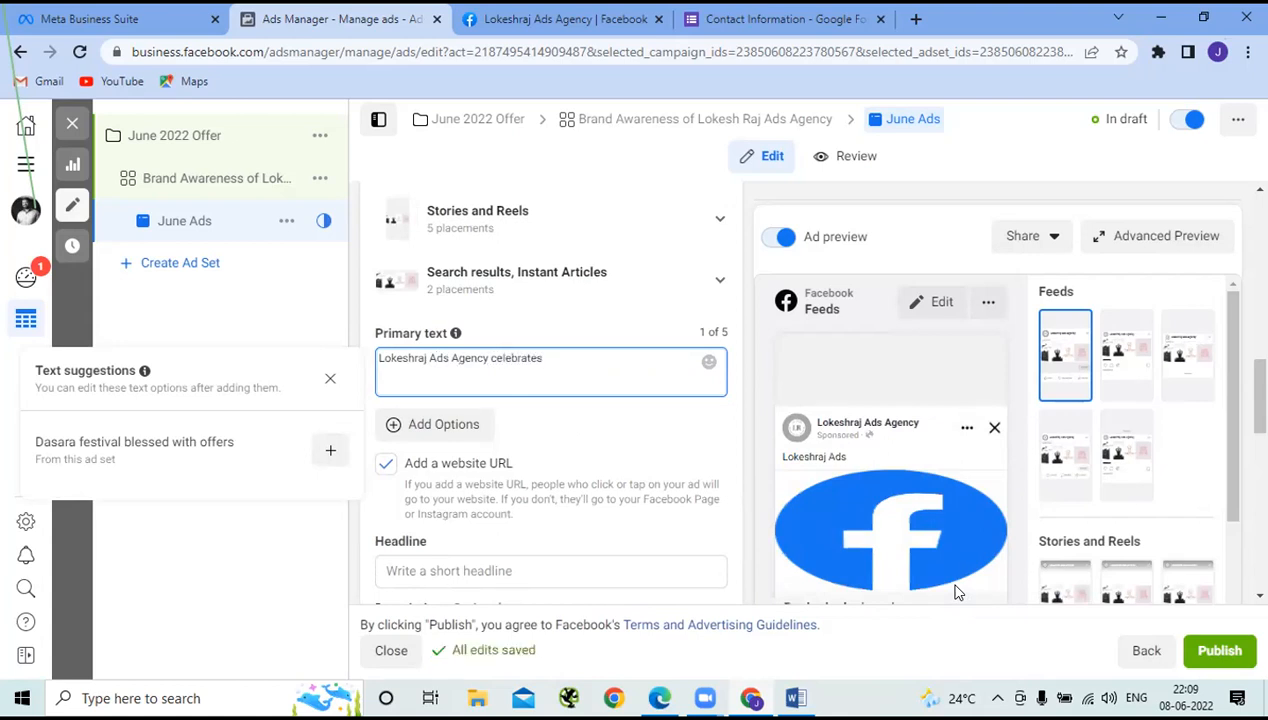
{"action": "type", "text": " a W"}
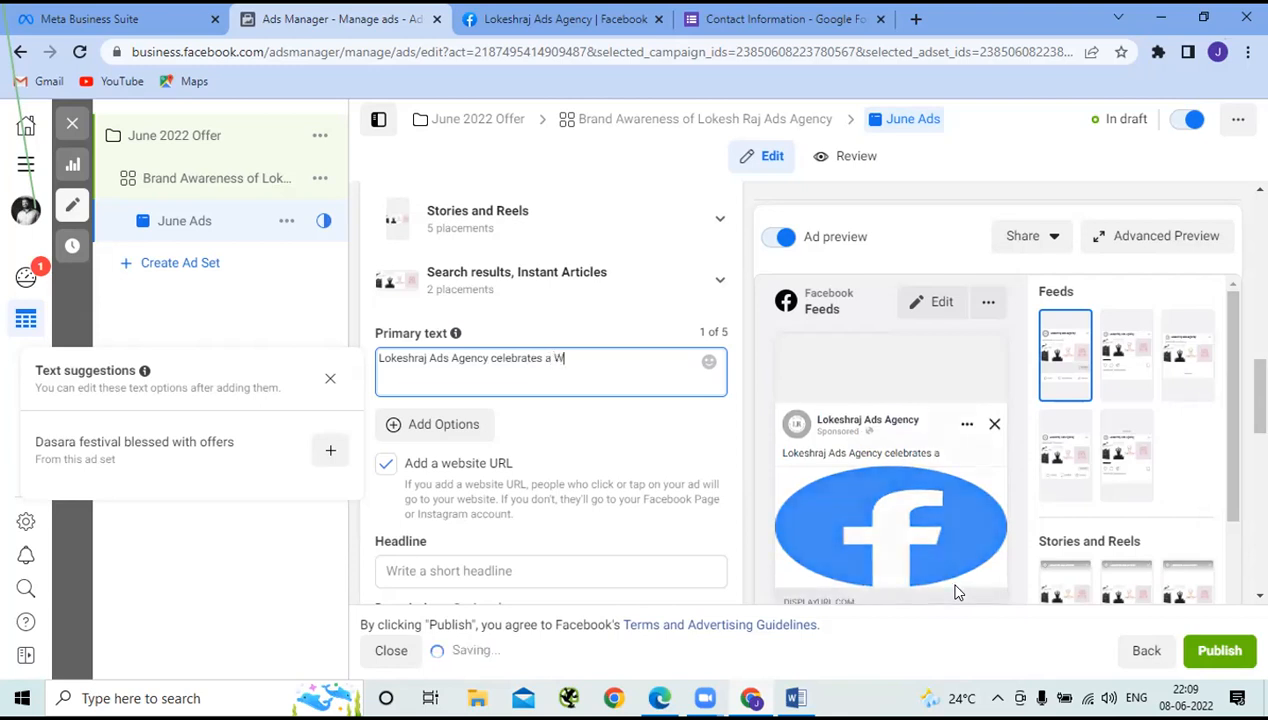
{"action": "type", "text": "orlds "}
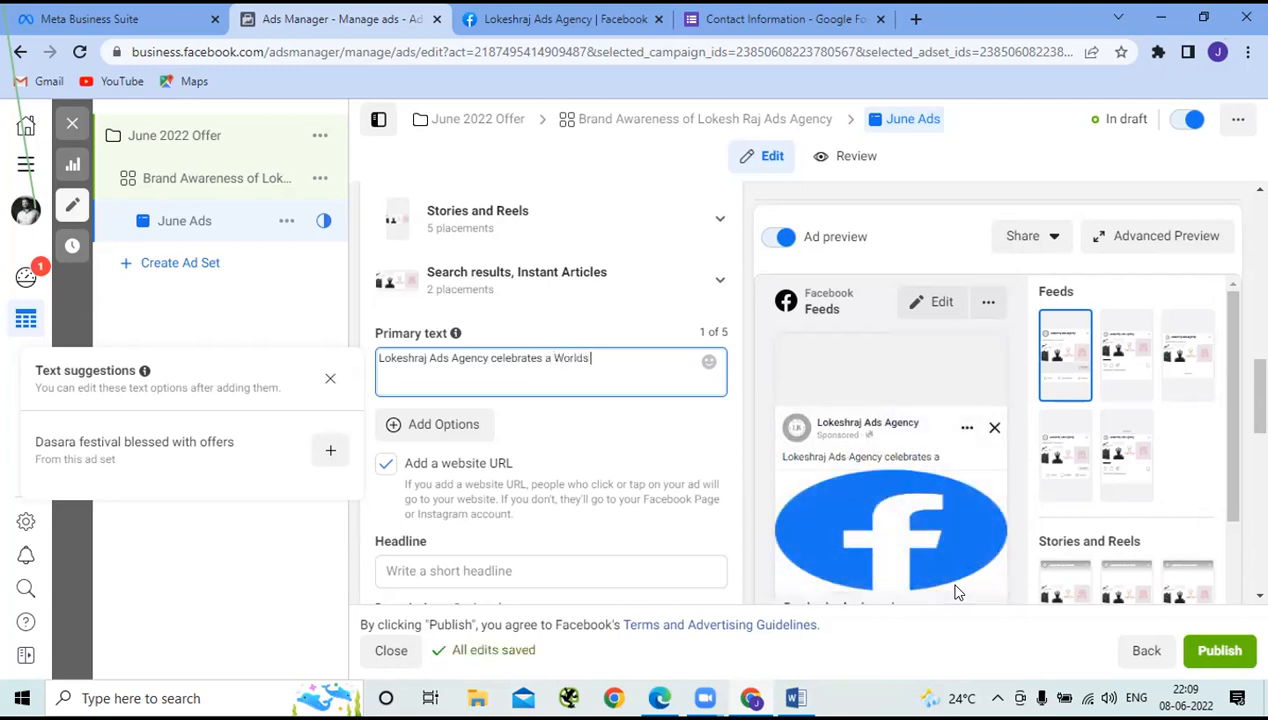
{"action": "type", "text": "Marketing Day"}
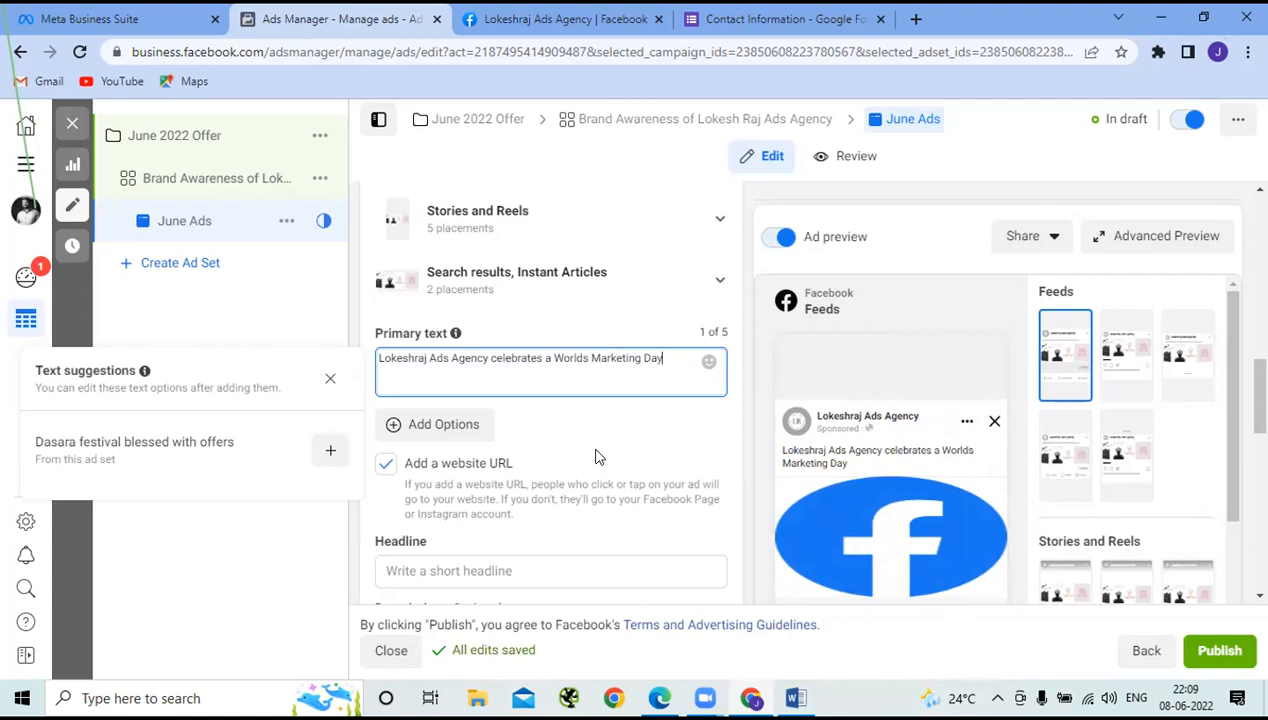
Step: Review the headline, description and website URL fields, and the tracking options at the end of the ad form
{"action": "scroll", "coordinate": [594, 450], "scroll_direction": "down", "scroll_amount": 2}
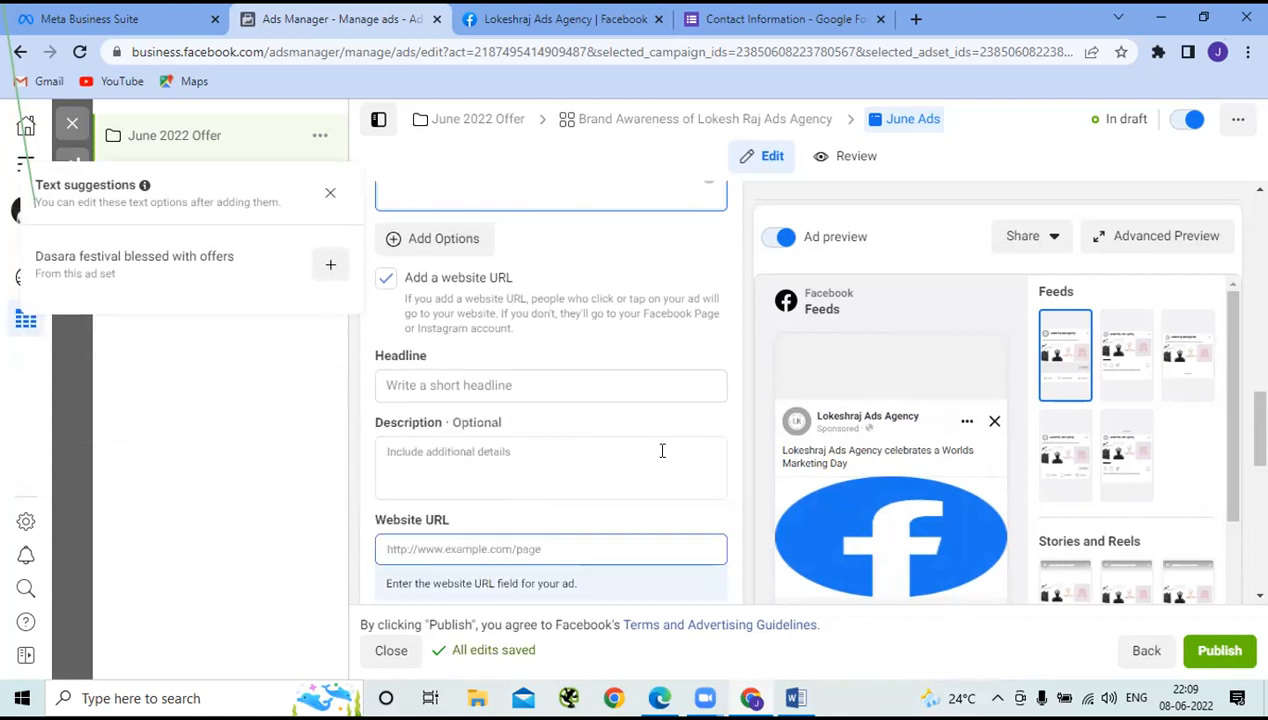
{"action": "scroll", "coordinate": [500, 380], "scroll_direction": "down", "scroll_amount": 2}
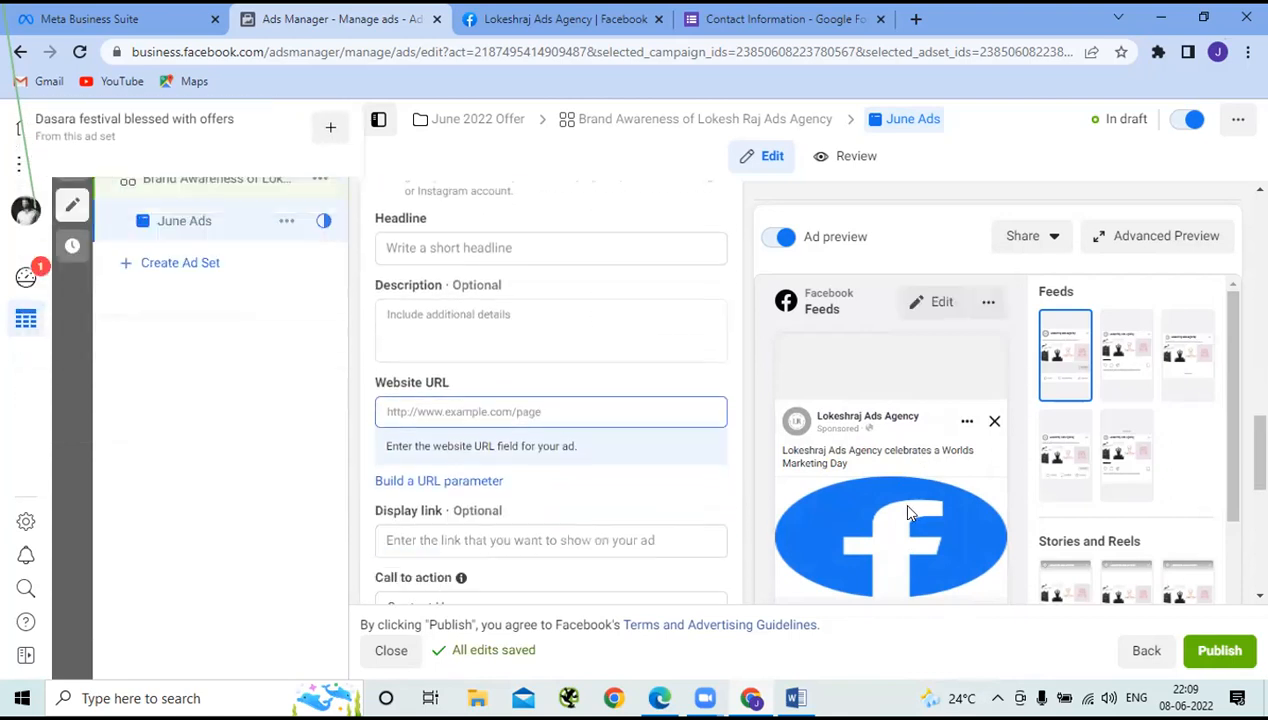
{"action": "scroll", "coordinate": [460, 300], "scroll_direction": "up", "scroll_amount": 2}
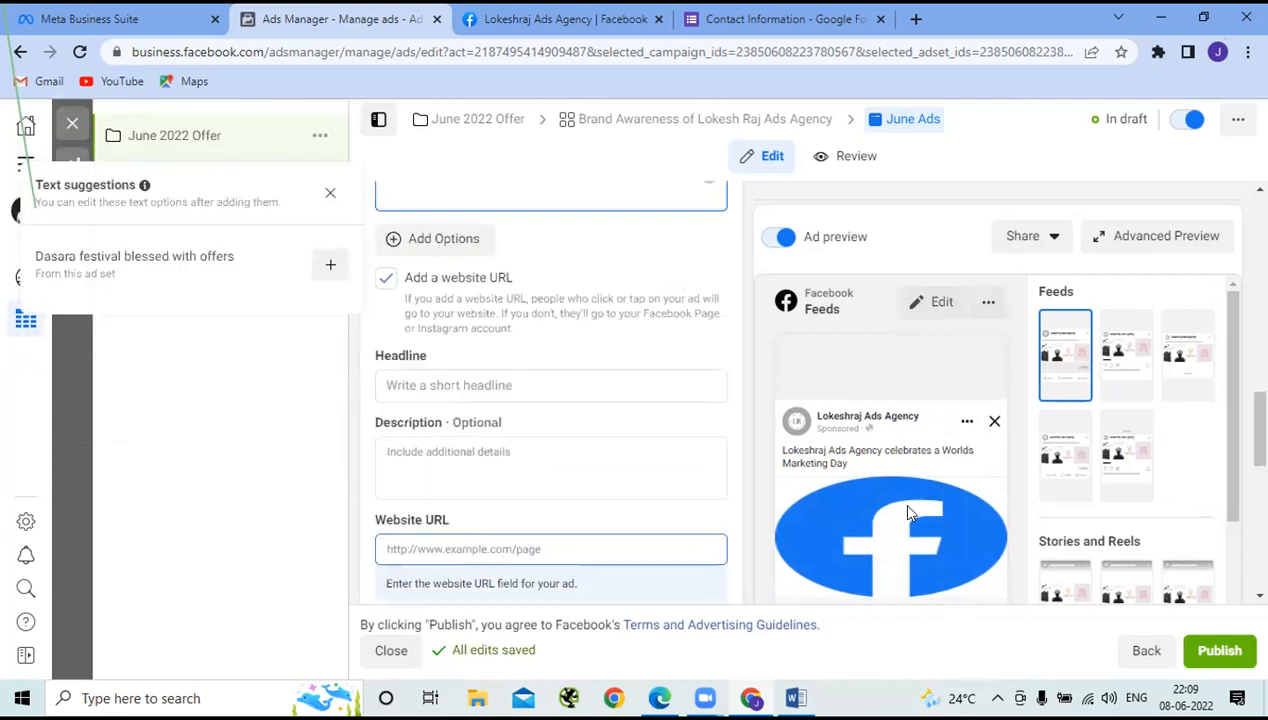
{"action": "left_click", "coordinate": [493, 385]}
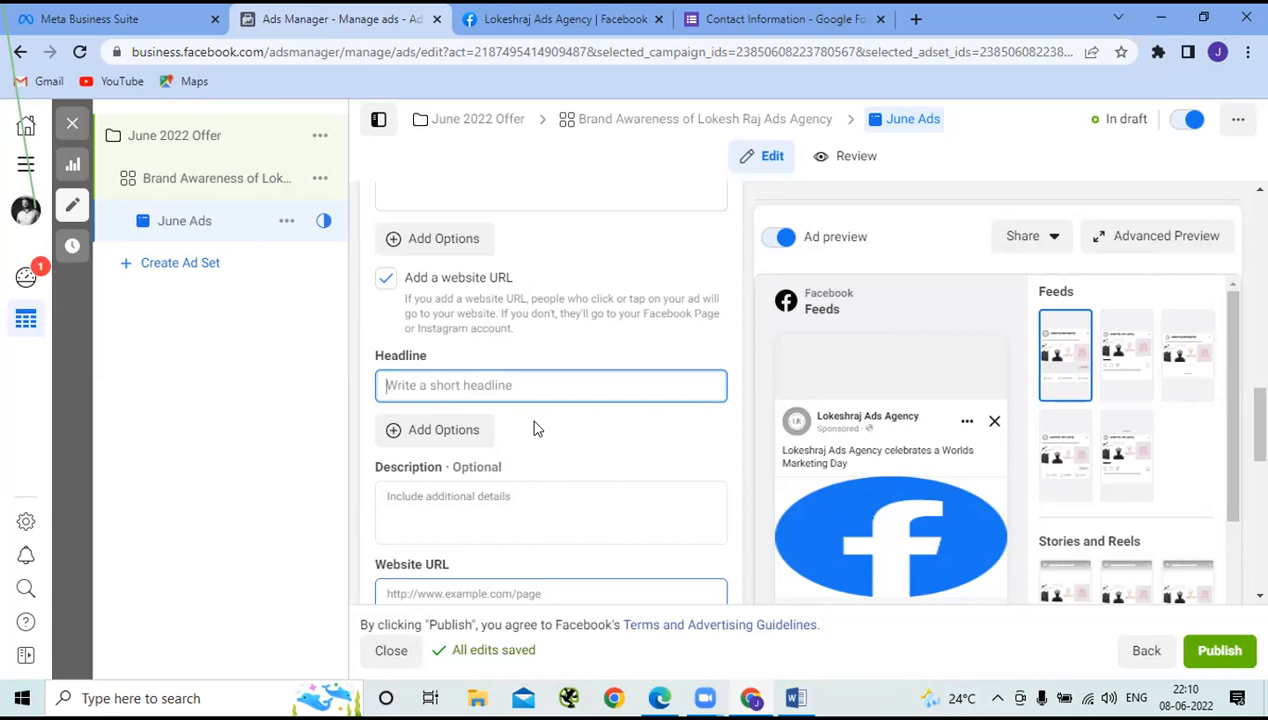
{"action": "scroll", "coordinate": [535, 428], "scroll_direction": "down", "scroll_amount": 5}
{"action": "scroll", "coordinate": [548, 460], "scroll_direction": "down", "scroll_amount": 2}
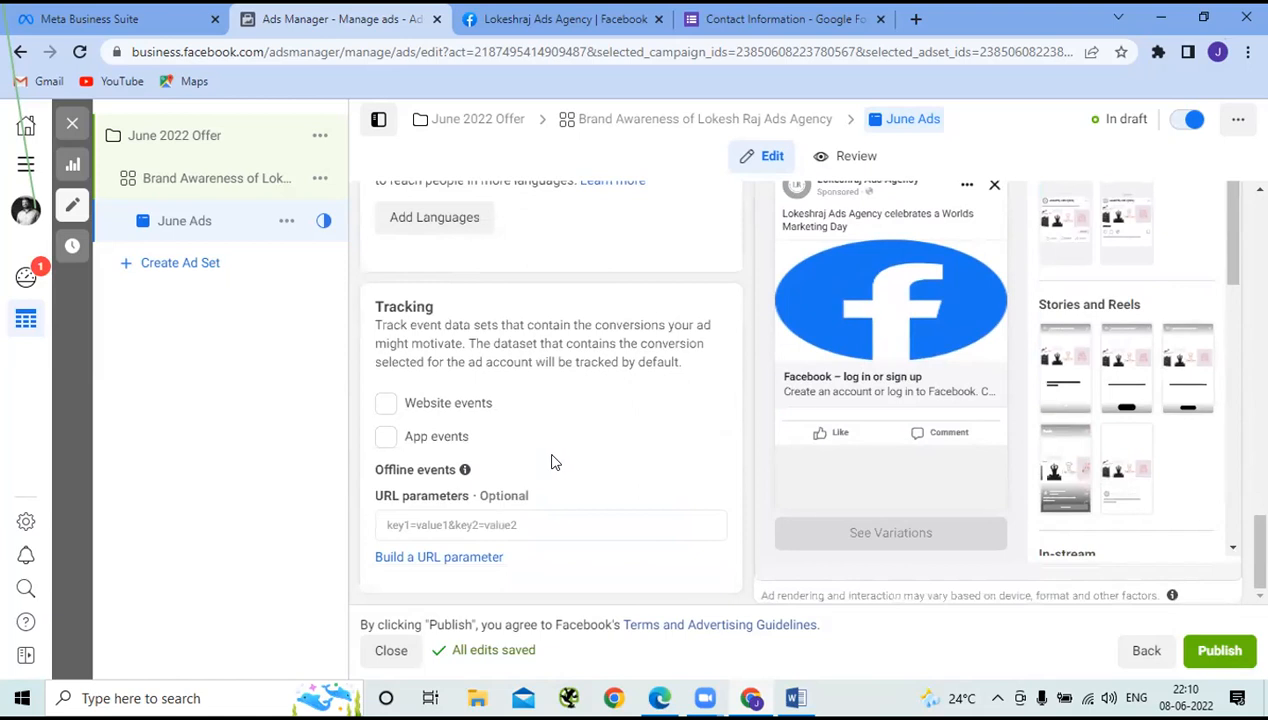
Step: Try to publish June Ads to view the payment method options, and leave without adding one
{"action": "left_click", "coordinate": [1220, 651]}
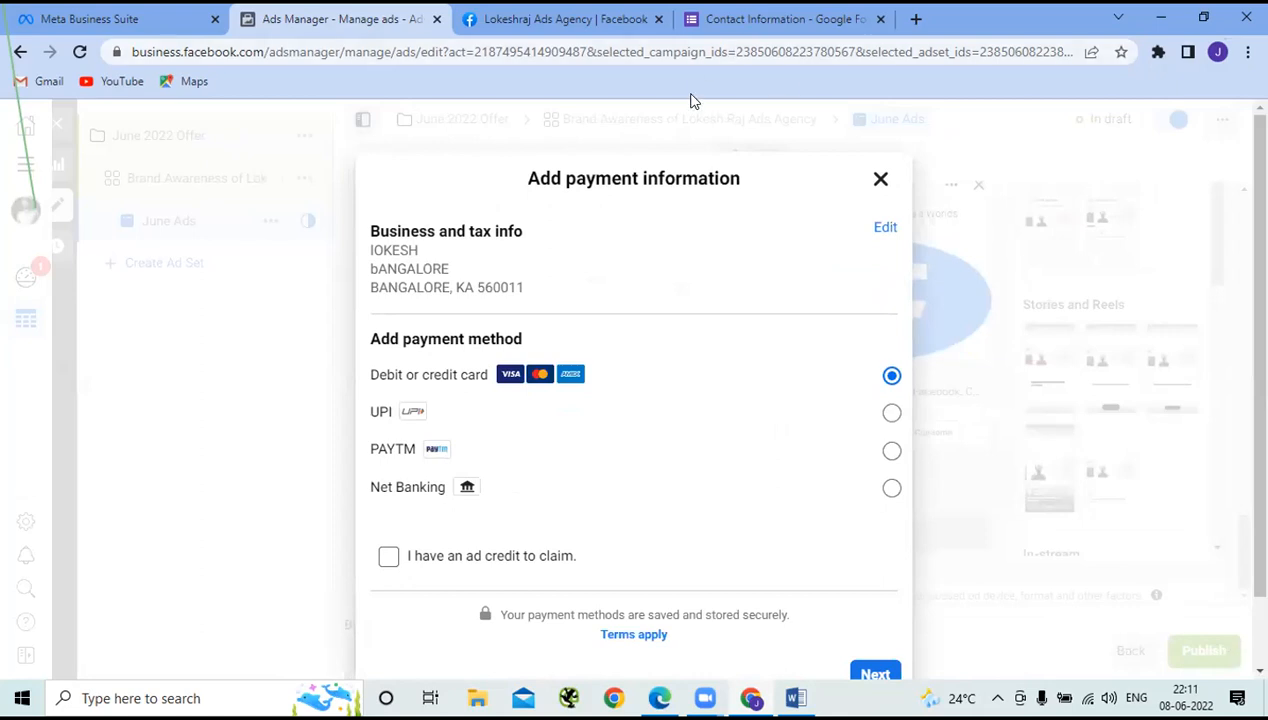
{"action": "left_click", "coordinate": [880, 180]}
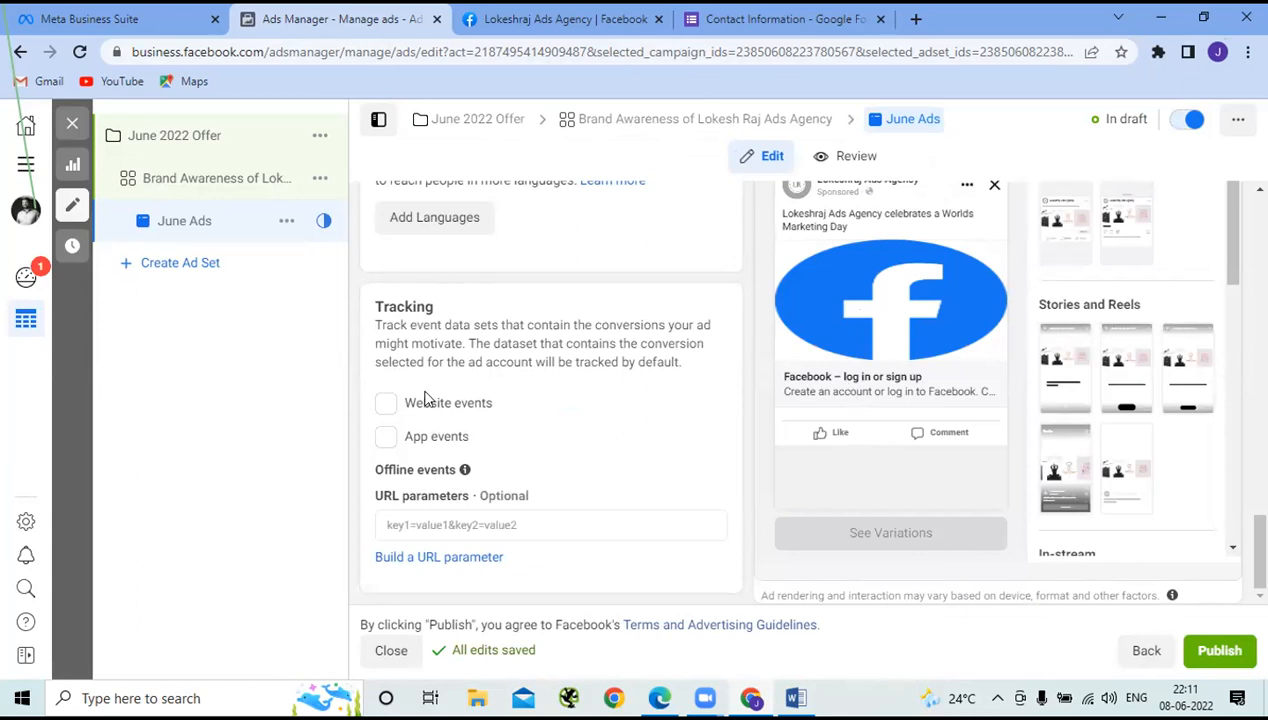
Step: Enter "Social Media Master" as the ad's headline
{"action": "scroll", "coordinate": [530, 437], "scroll_direction": "up", "scroll_amount": 3}
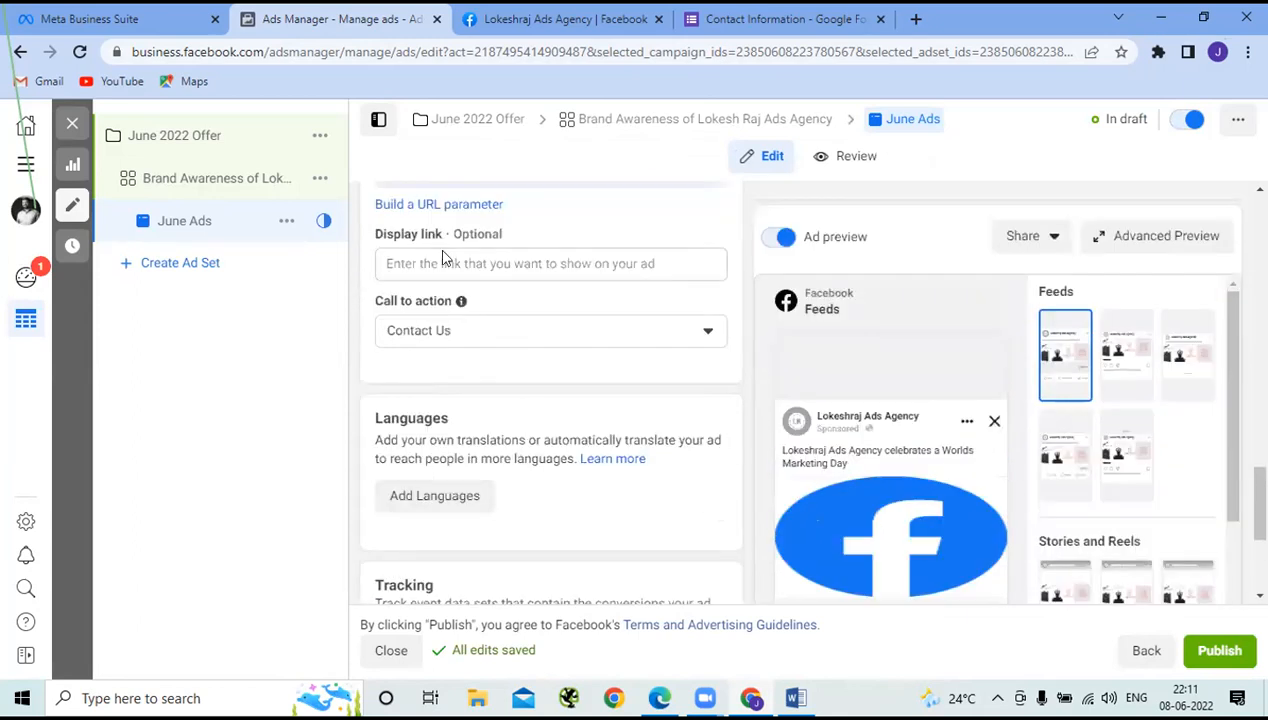
{"action": "scroll", "coordinate": [530, 347], "scroll_direction": "up", "scroll_amount": 4}
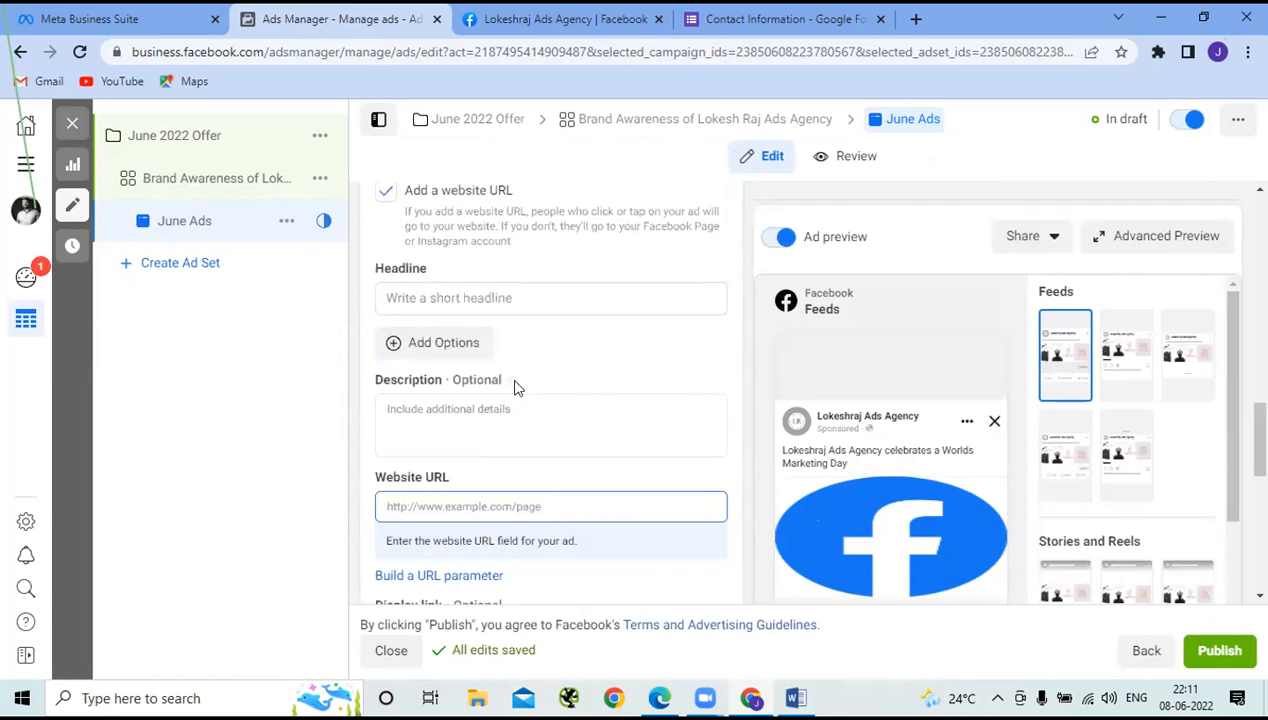
{"action": "left_click", "coordinate": [425, 296]}
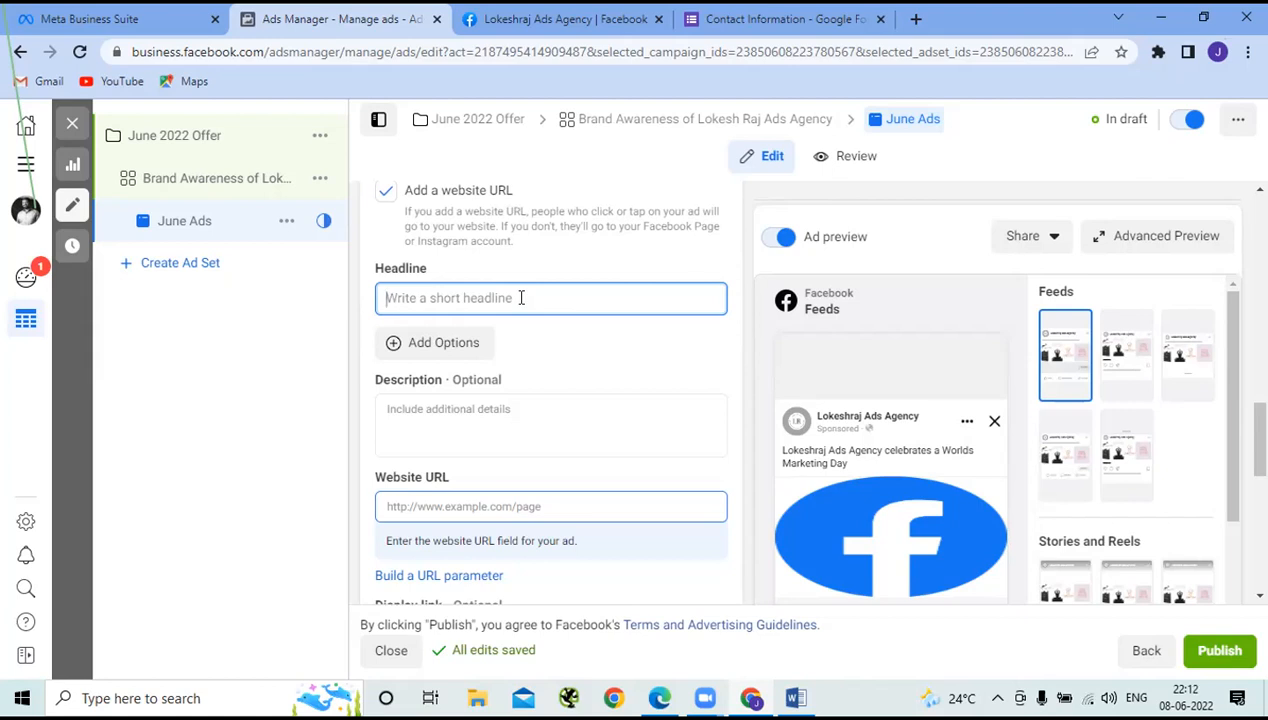
{"action": "type", "text": "S"}
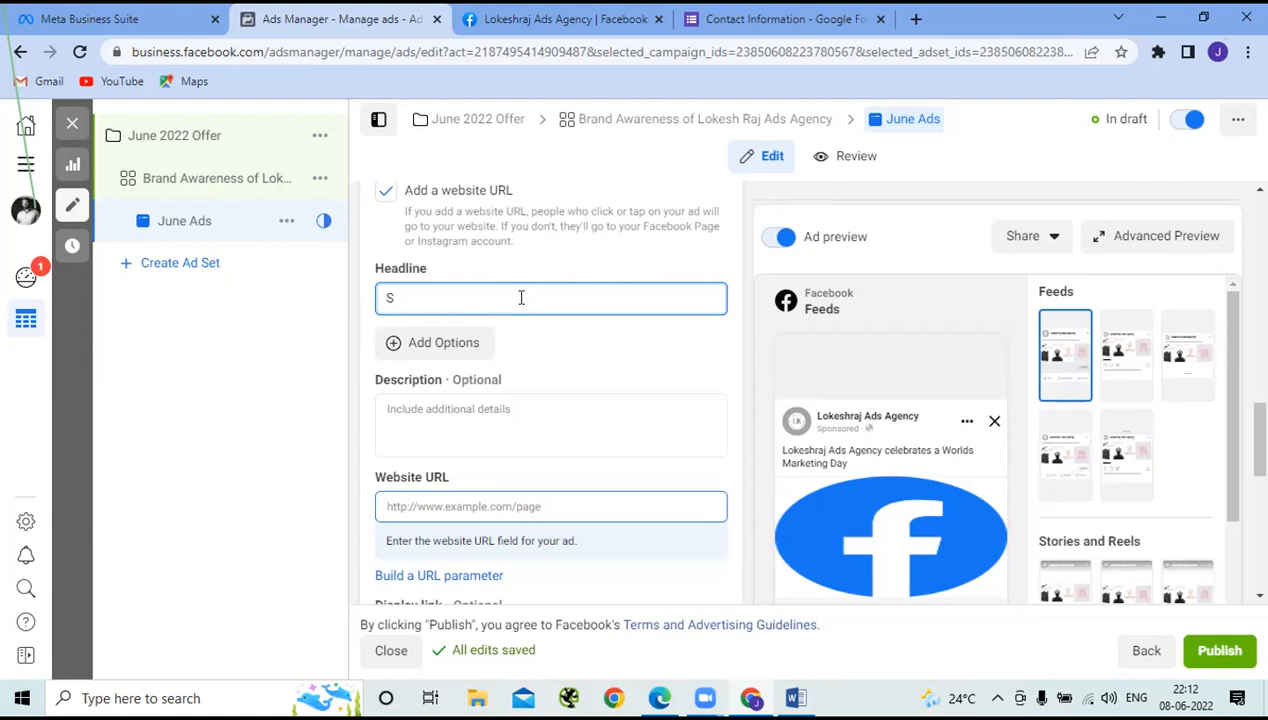
{"action": "type", "text": "ocial"}
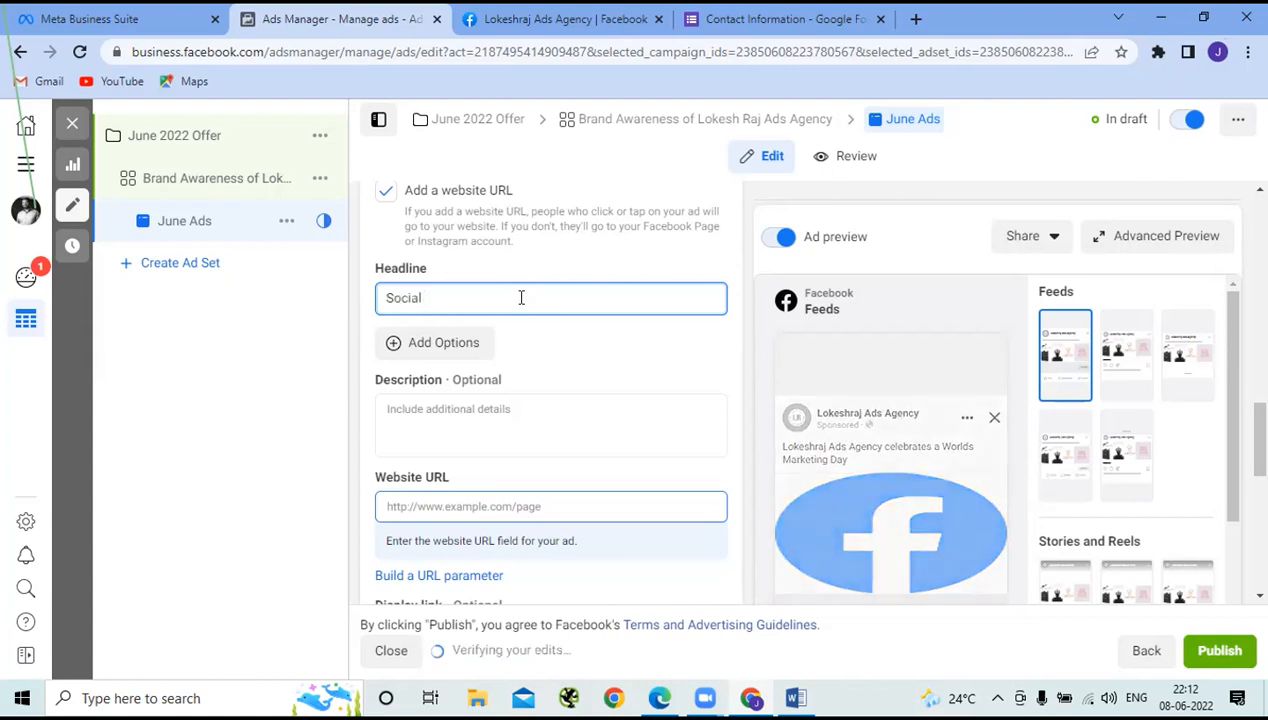
{"action": "type", "text": " M"}
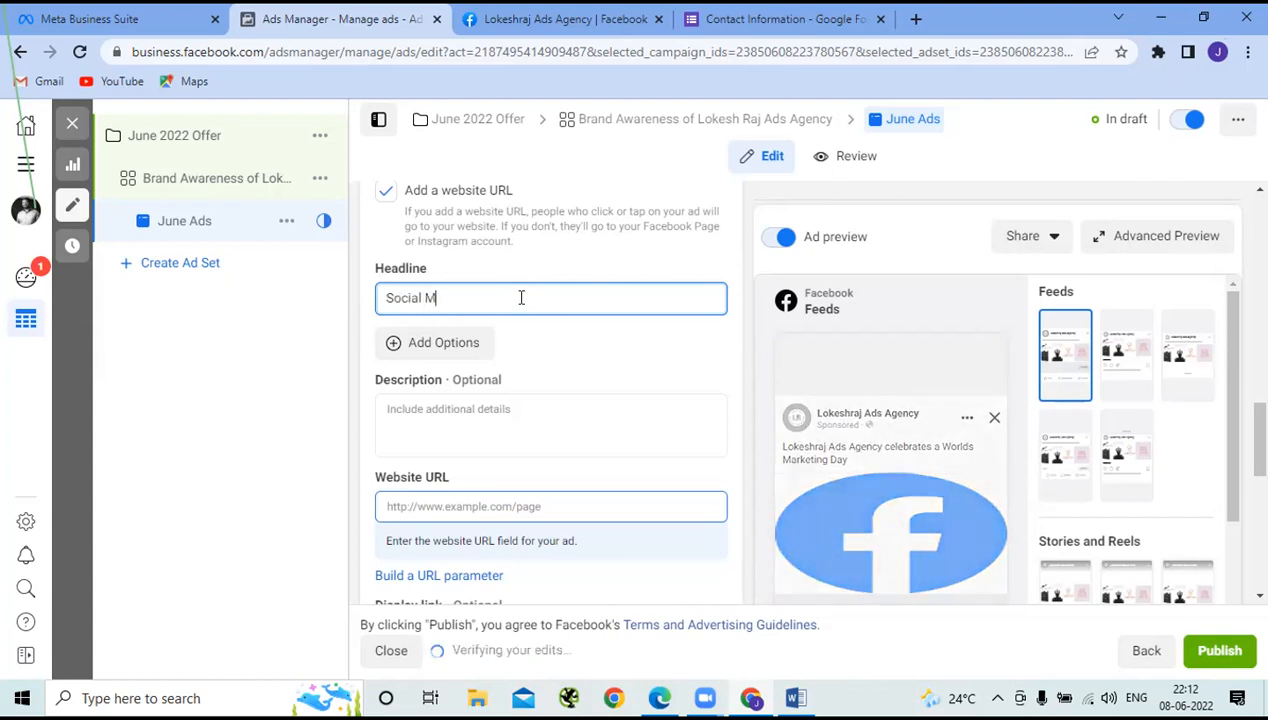
{"action": "type", "text": "edia Ma"}
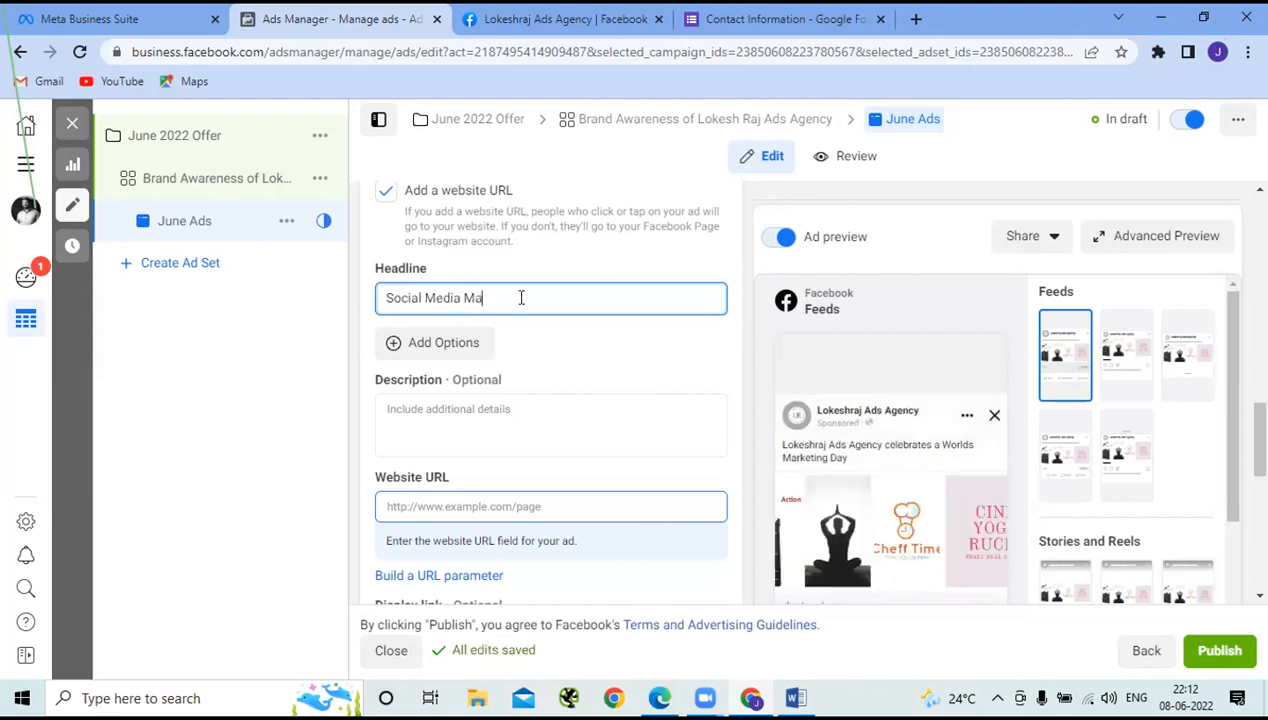
{"action": "type", "text": "ster"}
Step: Examine the feed preview and placements, the languages and tracking settings, and the available call to action options
{"action": "scroll", "coordinate": [920, 495], "scroll_direction": "down", "scroll_amount": 2}
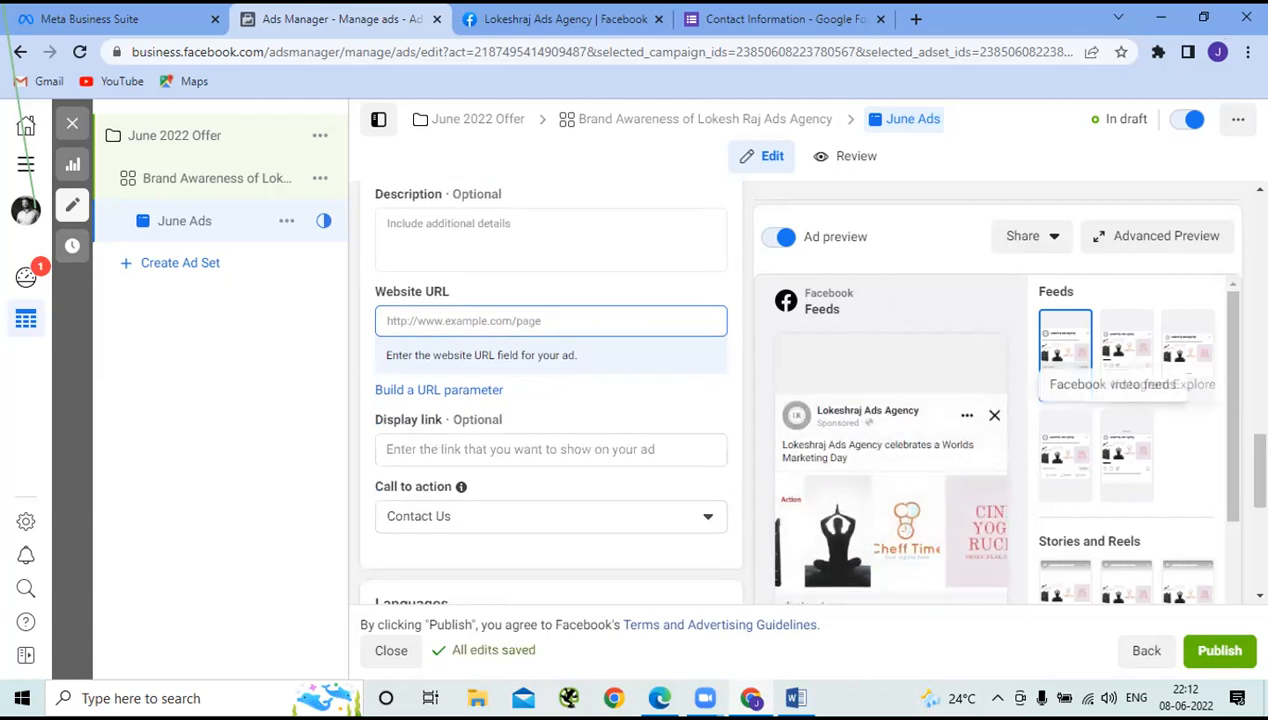
{"action": "scroll", "coordinate": [1127, 350], "scroll_direction": "down", "scroll_amount": 1}
{"action": "scroll", "coordinate": [1127, 400], "scroll_direction": "down", "scroll_amount": 4}
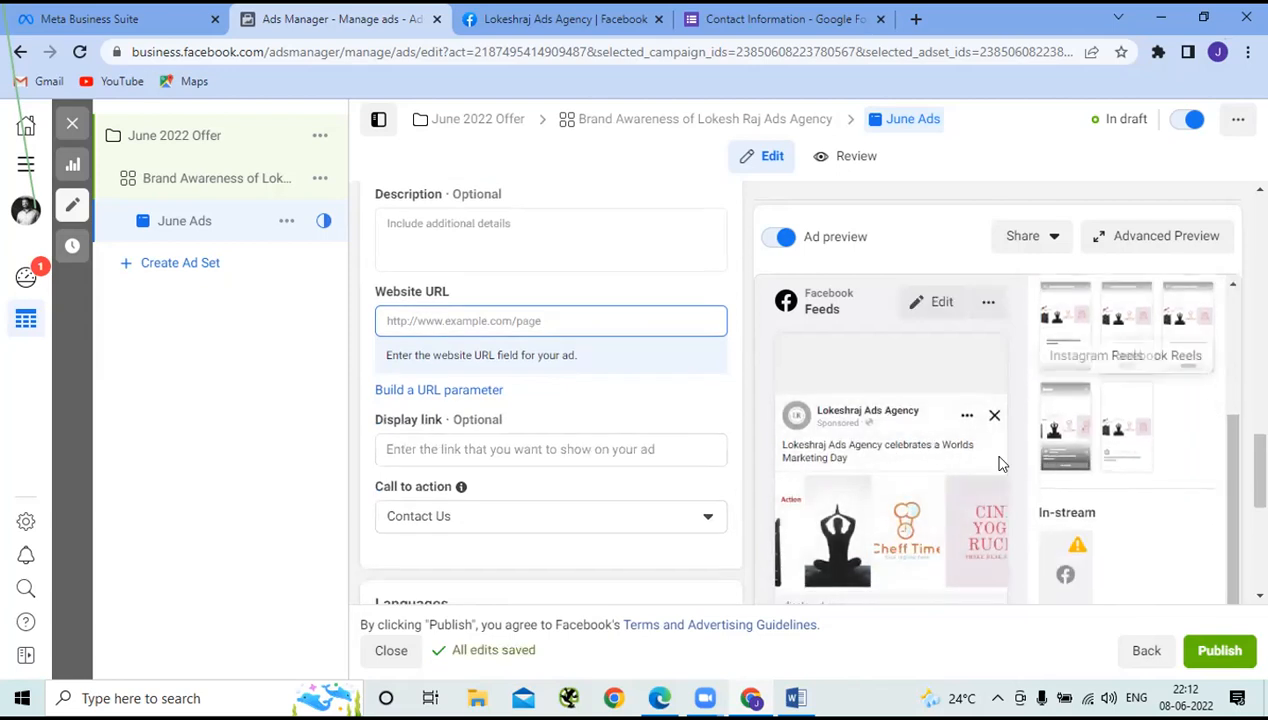
{"action": "scroll", "coordinate": [1001, 463], "scroll_direction": "down", "scroll_amount": 4}
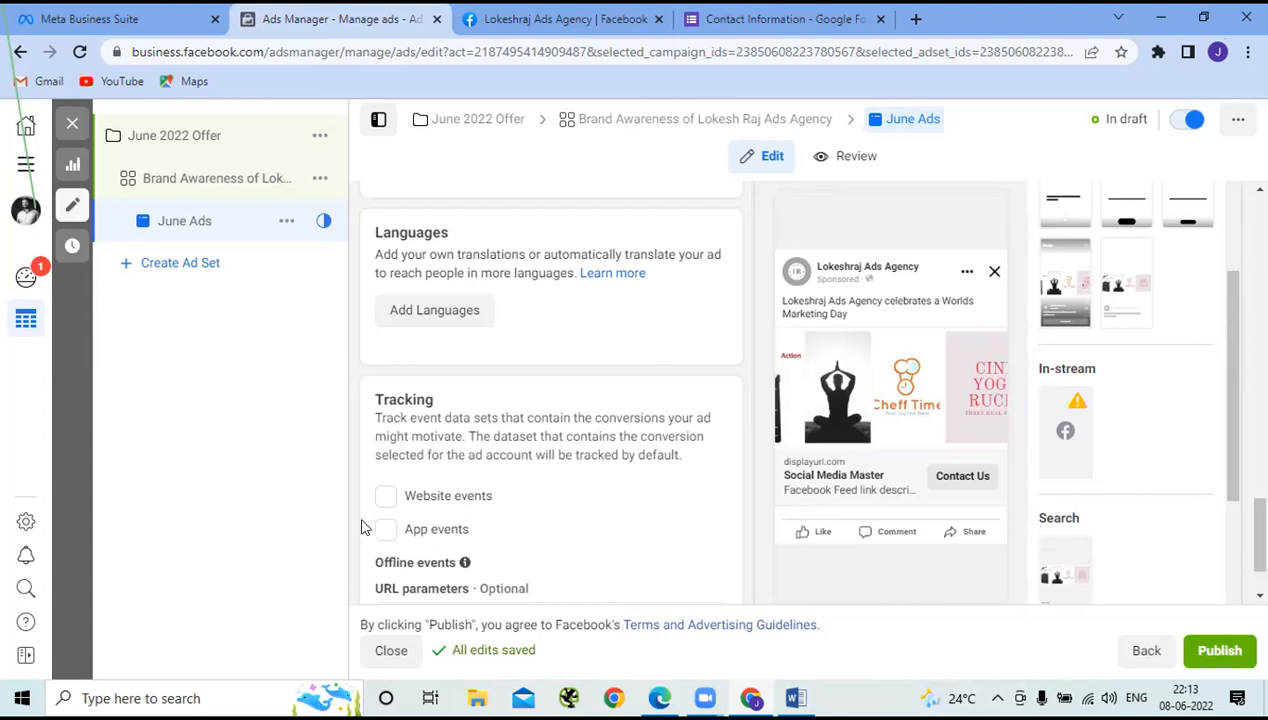
{"action": "scroll", "coordinate": [462, 496], "scroll_direction": "up", "scroll_amount": 2}
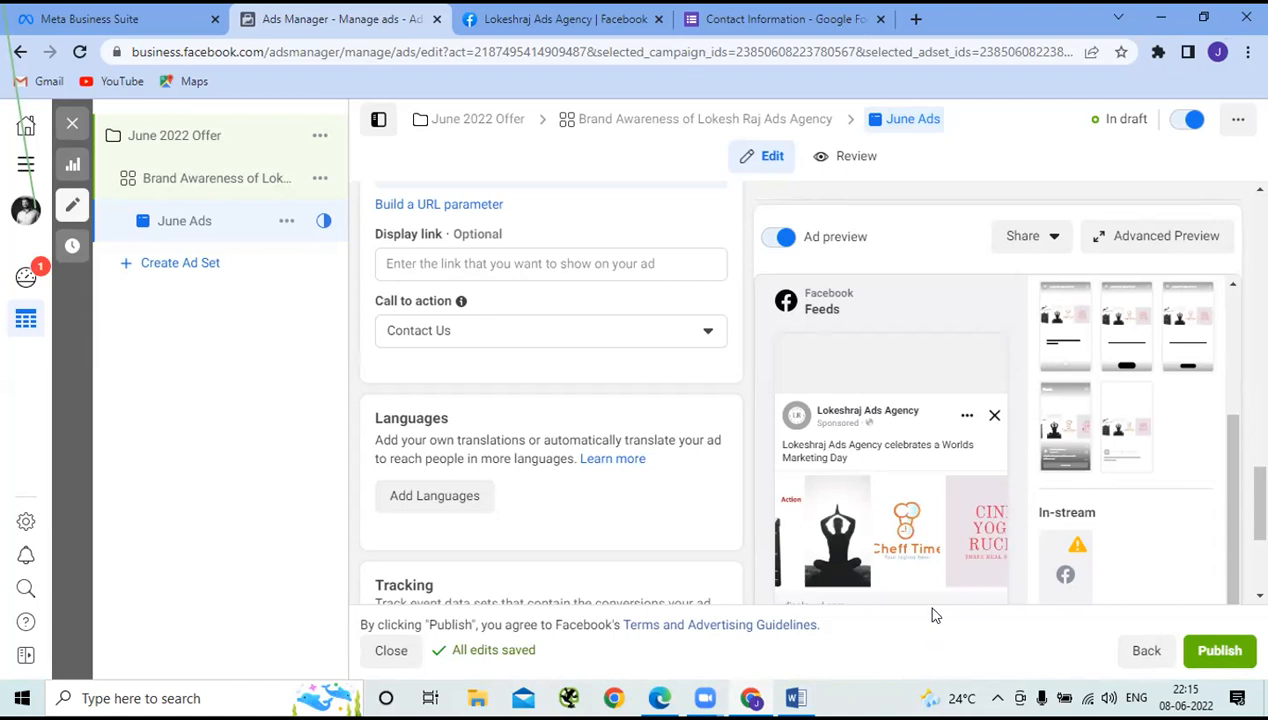
{"action": "left_click", "coordinate": [710, 335]}
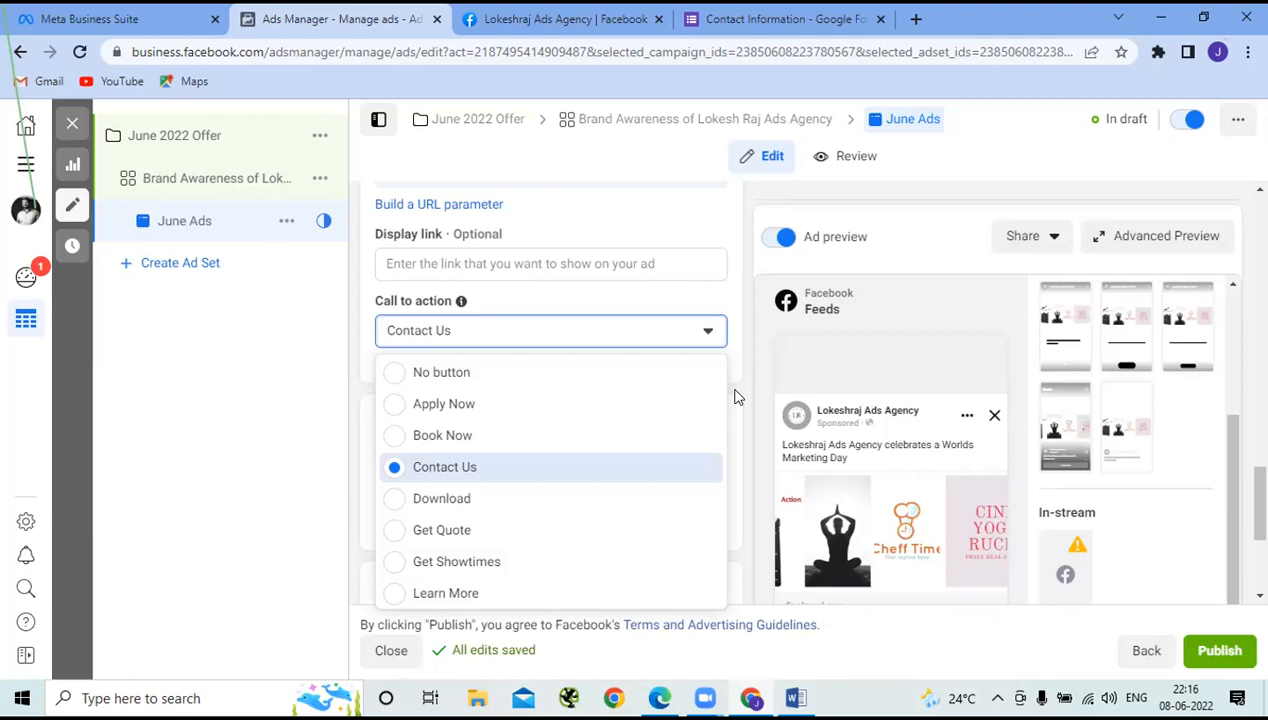
{"action": "left_click", "coordinate": [735, 397]}
Step: Change the ad's format to Carousel and check the explanation of the full-screen mobile experience
{"action": "scroll", "coordinate": [628, 441], "scroll_direction": "up", "scroll_amount": 5}
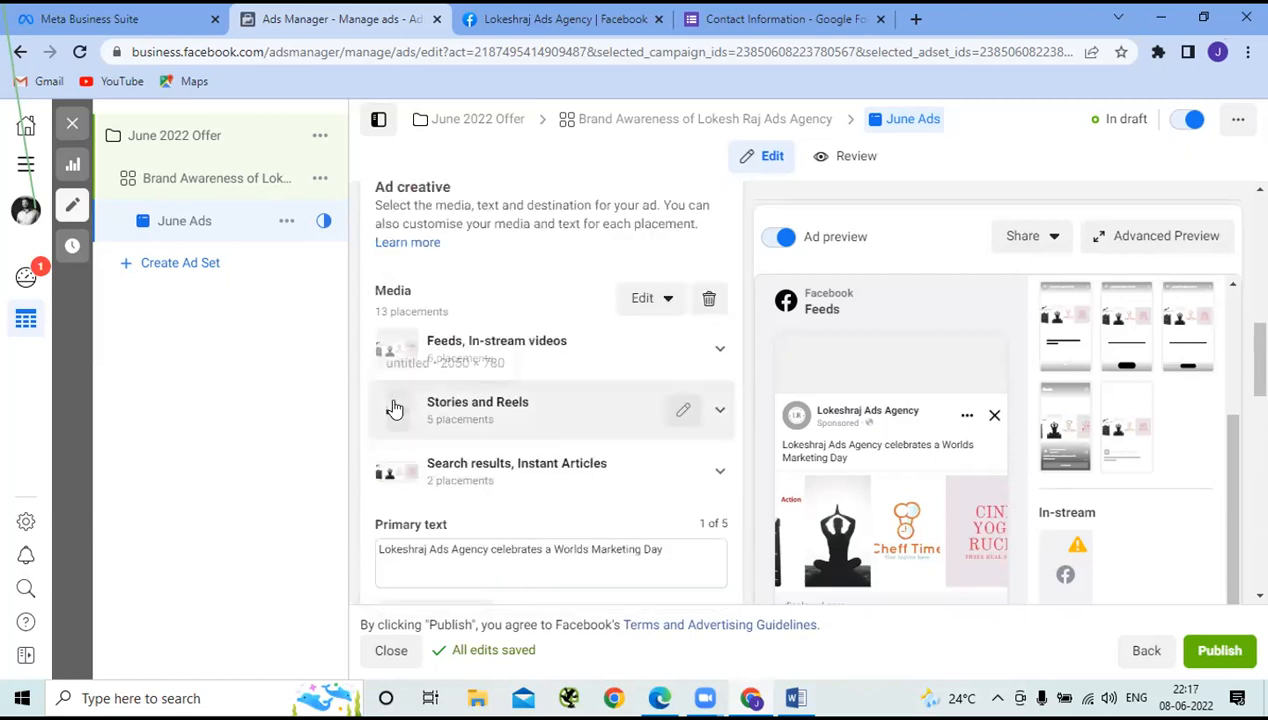
{"action": "scroll", "coordinate": [390, 416], "scroll_direction": "up", "scroll_amount": 4}
{"action": "left_click", "coordinate": [387, 344]}
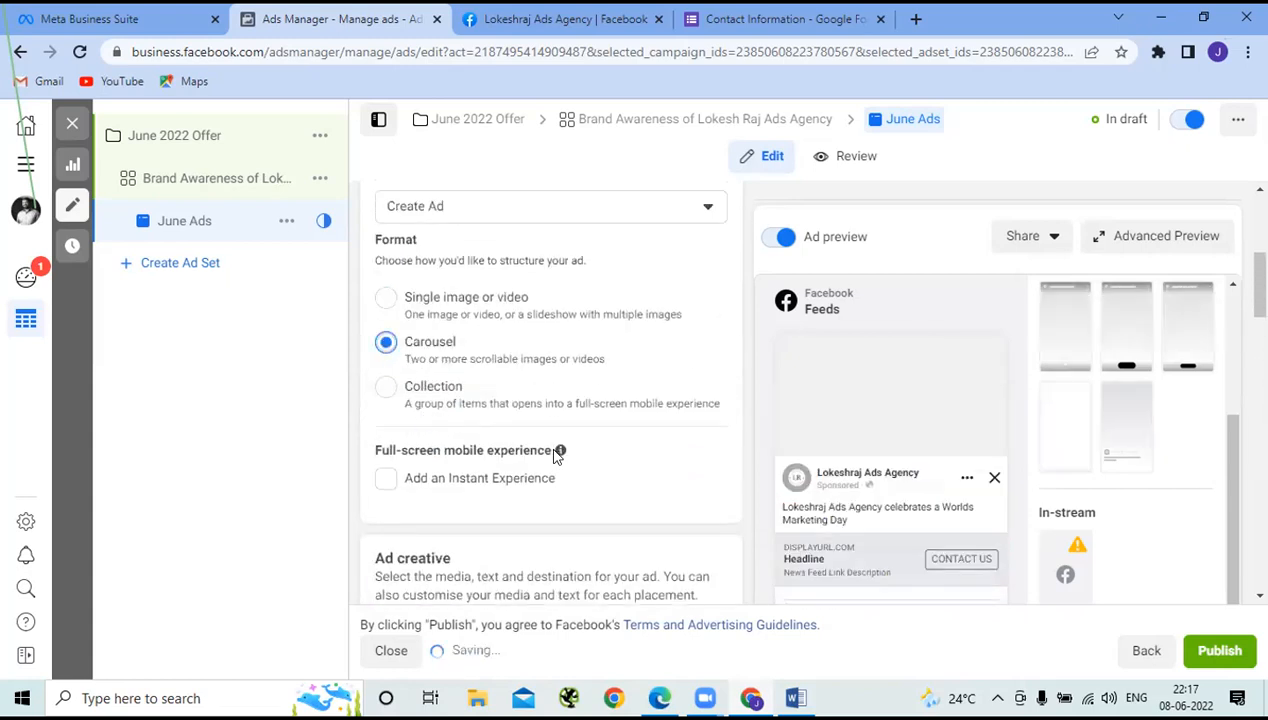
{"action": "mouse_move", "coordinate": [558, 453]}
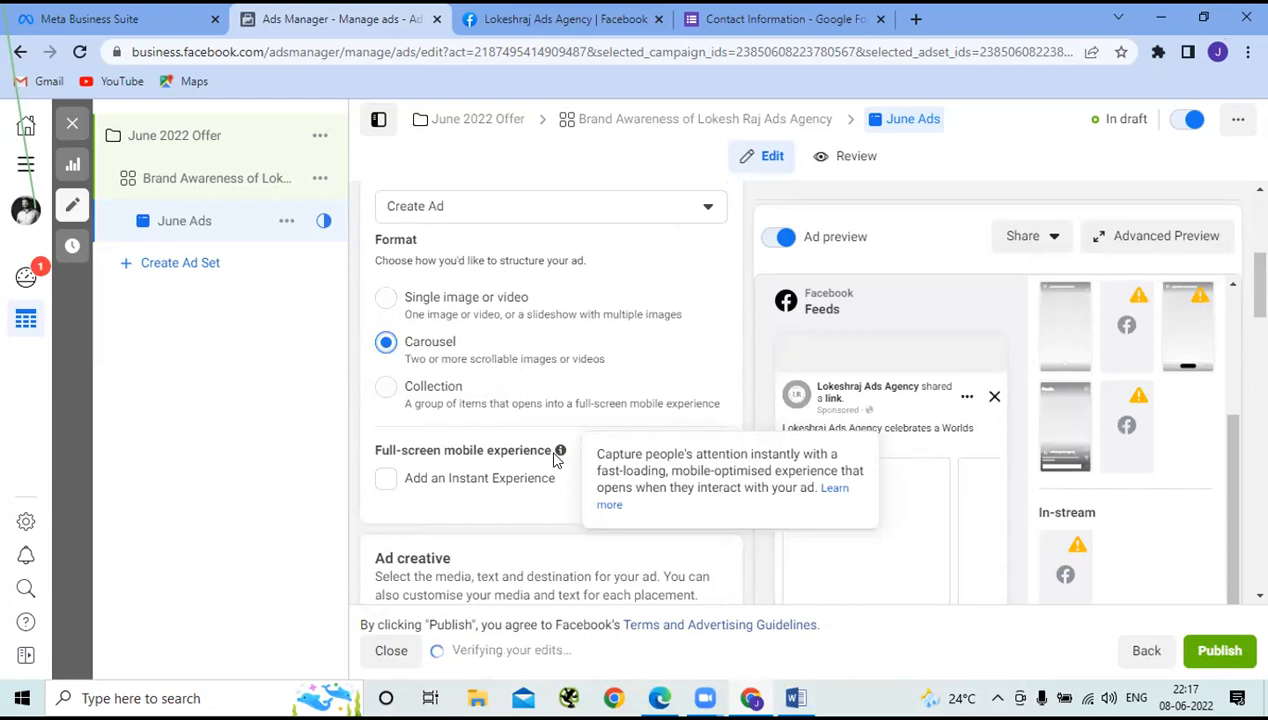
Step: Add the DM pic.jpg image from the account images to the first carousel card
{"action": "scroll", "coordinate": [556, 460], "scroll_direction": "down", "scroll_amount": 1}
{"action": "scroll", "coordinate": [556, 460], "scroll_direction": "down", "scroll_amount": 1}
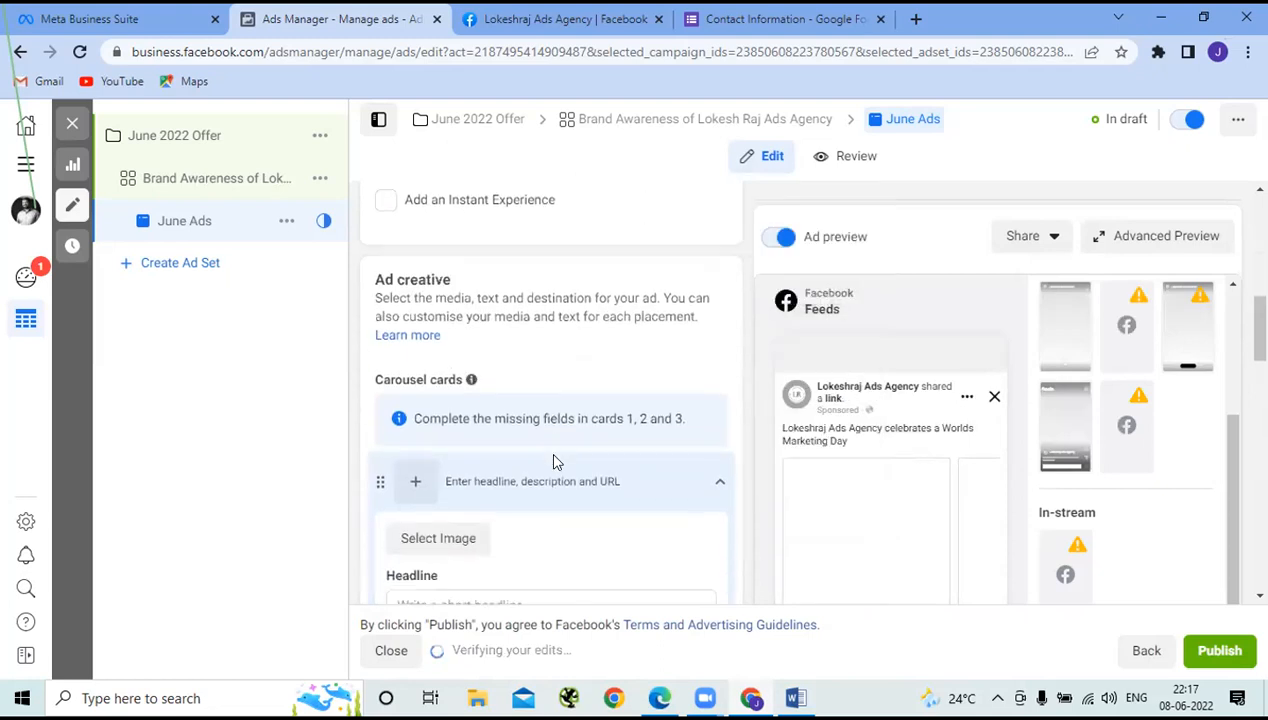
{"action": "scroll", "coordinate": [556, 460], "scroll_direction": "down", "scroll_amount": 1}
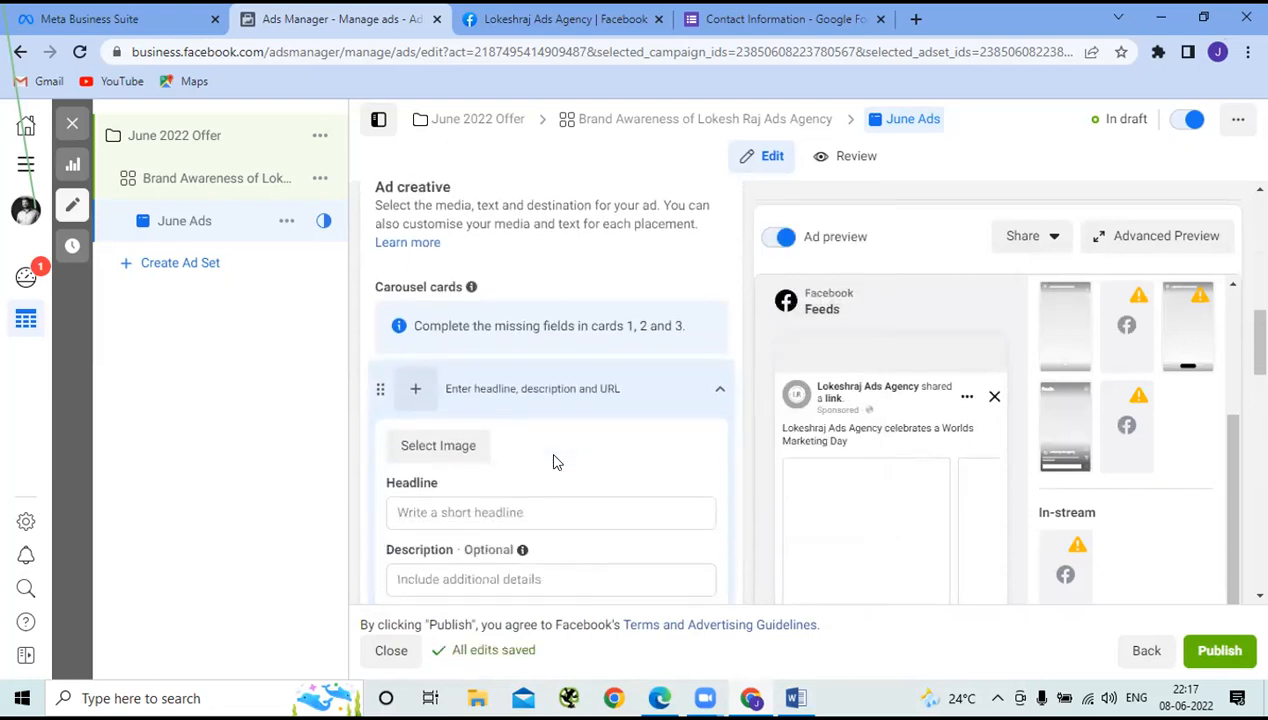
{"action": "left_click", "coordinate": [450, 447]}
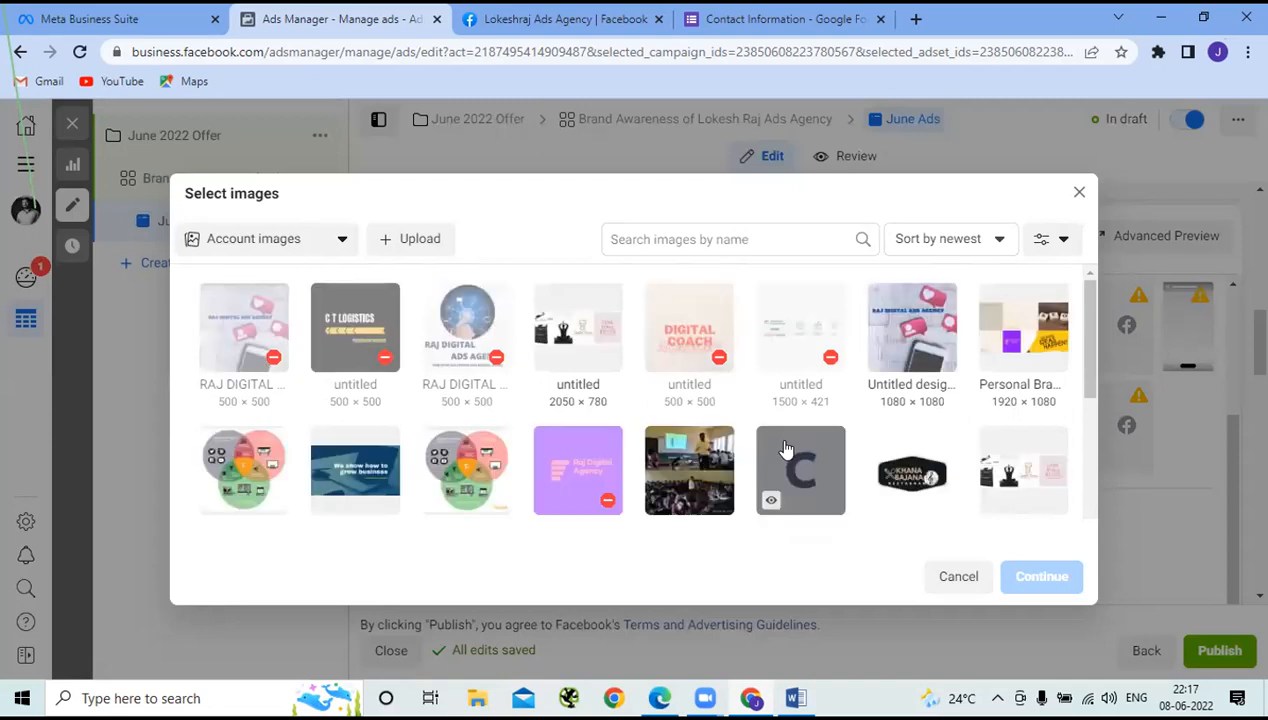
{"action": "left_click", "coordinate": [255, 487]}
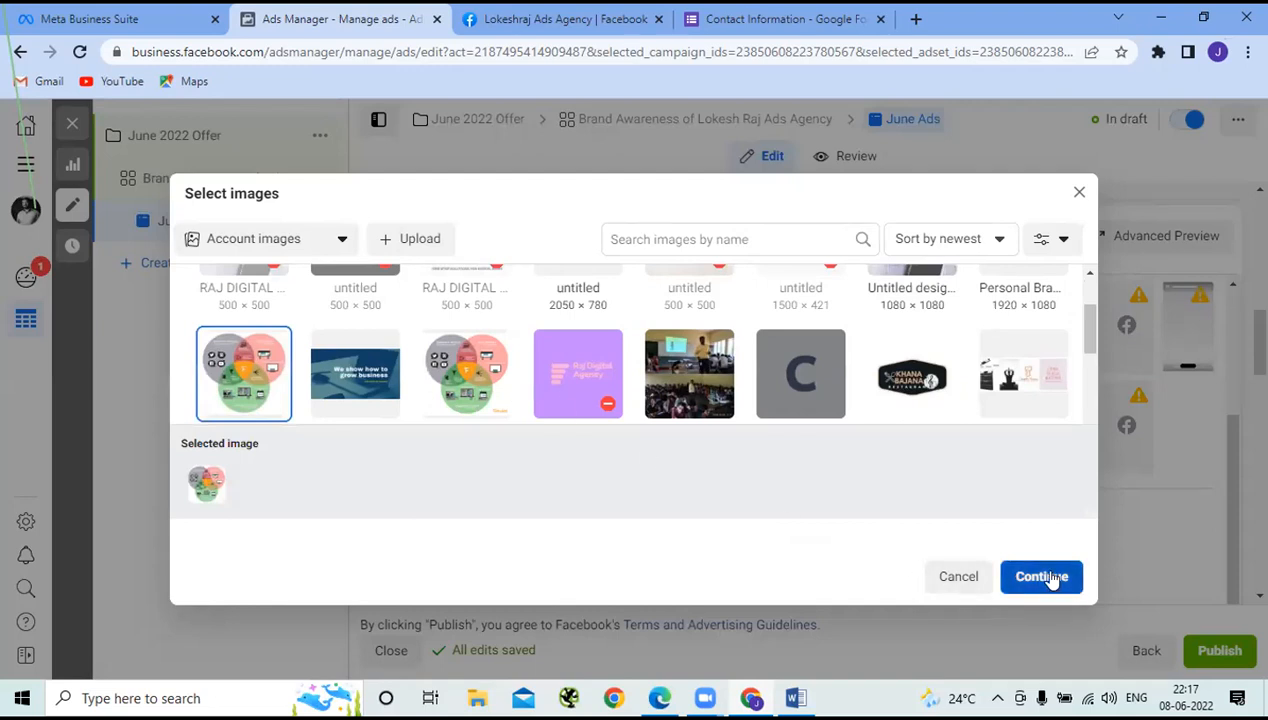
{"action": "left_click", "coordinate": [357, 395]}
{"action": "left_click", "coordinate": [225, 368]}
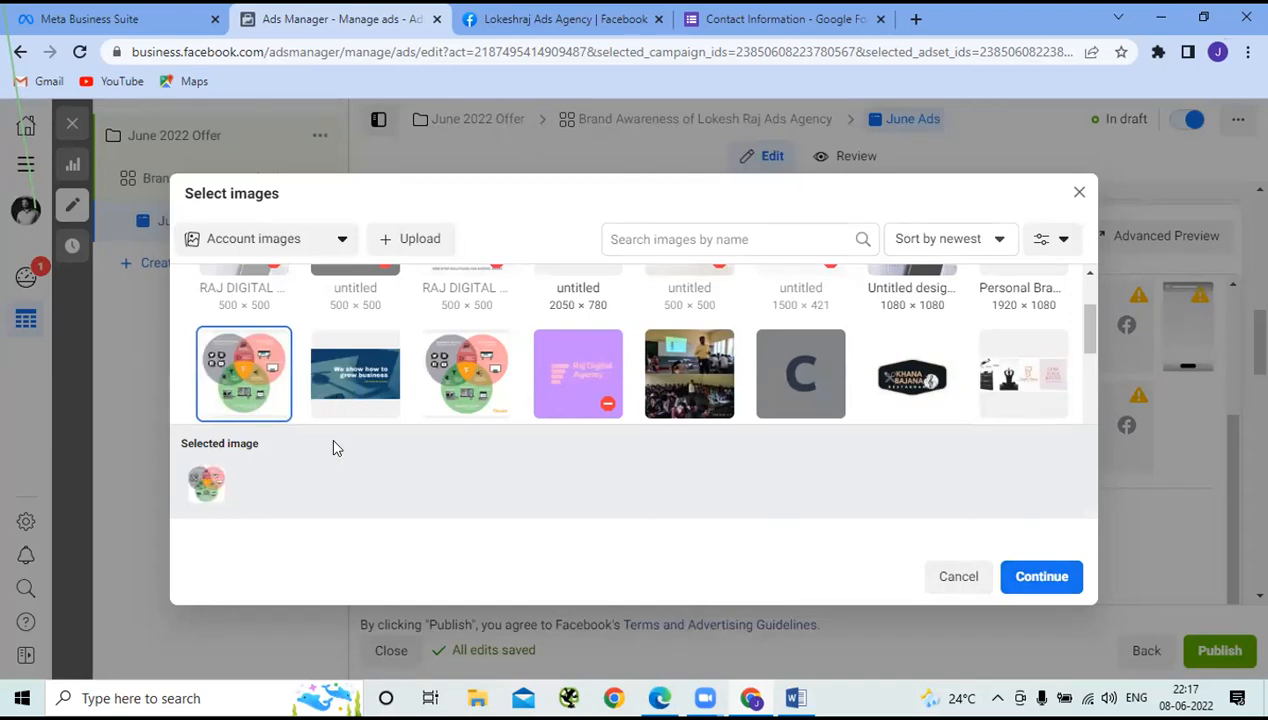
{"action": "left_click", "coordinate": [1048, 580]}
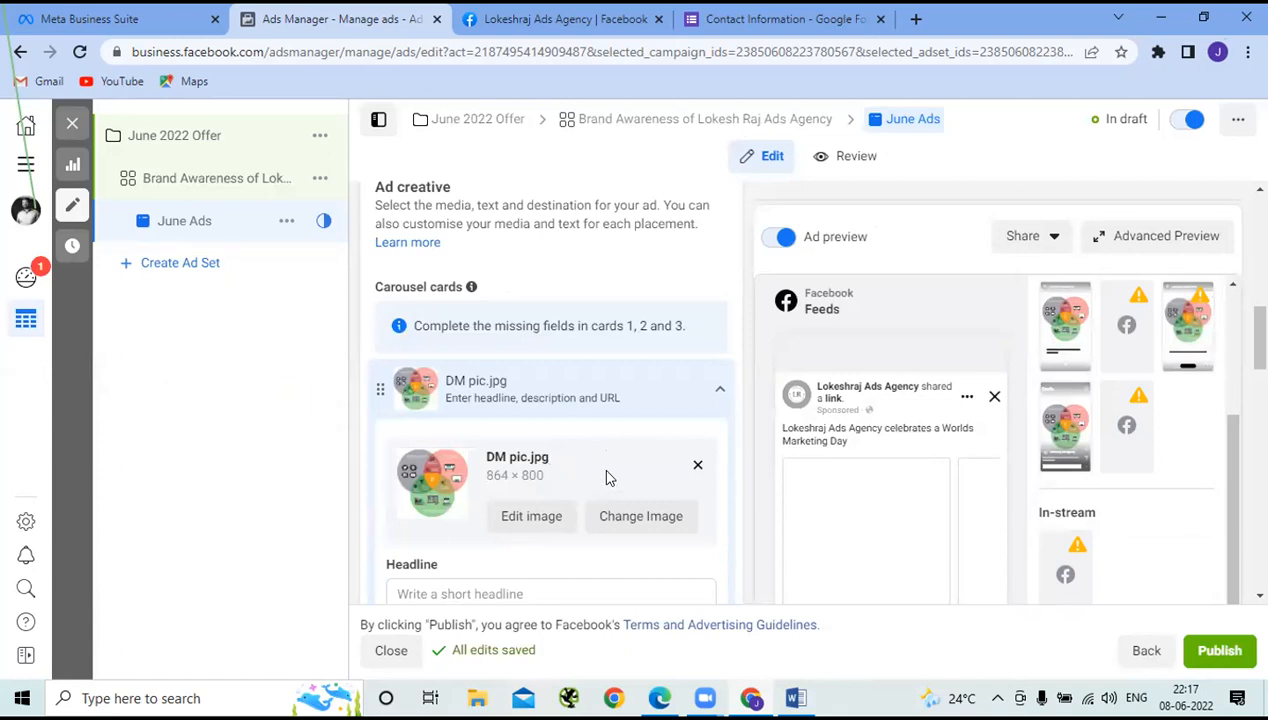
Step: Look over the first carousel card's text and URL fields, and expand the second card to view its settings
{"action": "scroll", "coordinate": [605, 478], "scroll_direction": "down", "scroll_amount": 2}
{"action": "scroll", "coordinate": [605, 478], "scroll_direction": "down", "scroll_amount": 2}
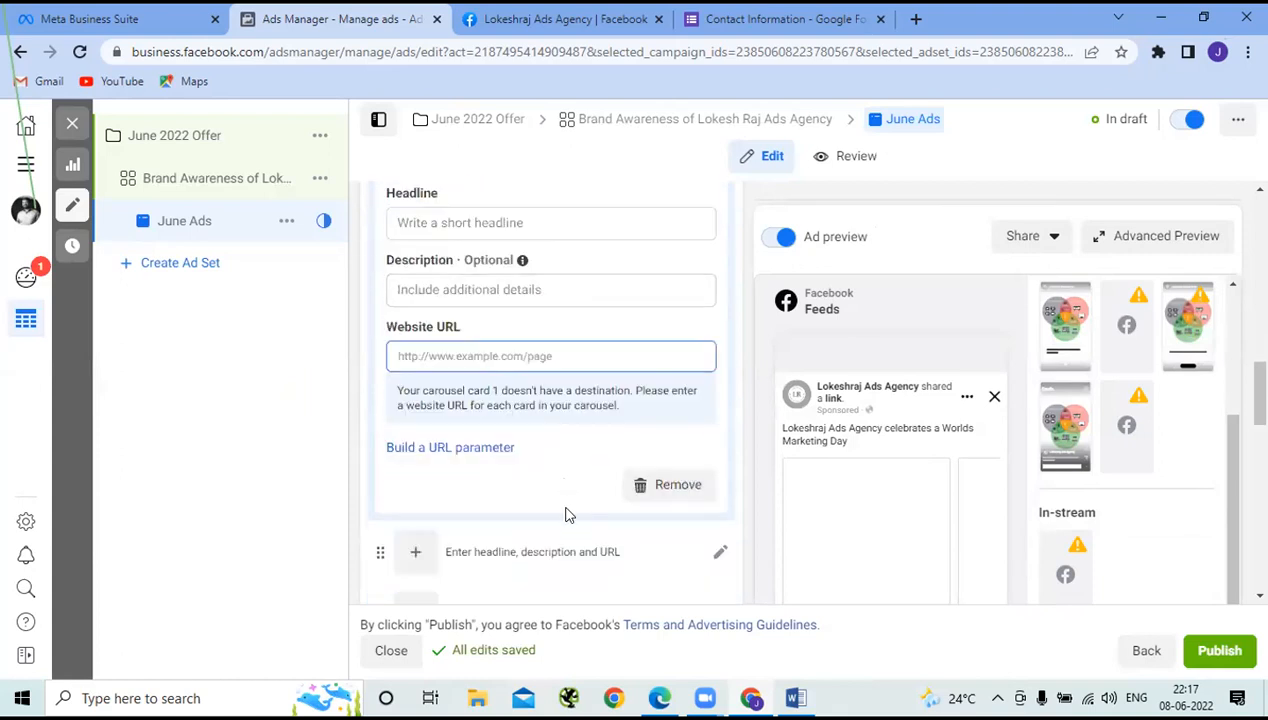
{"action": "scroll", "coordinate": [566, 514], "scroll_direction": "down", "scroll_amount": 2}
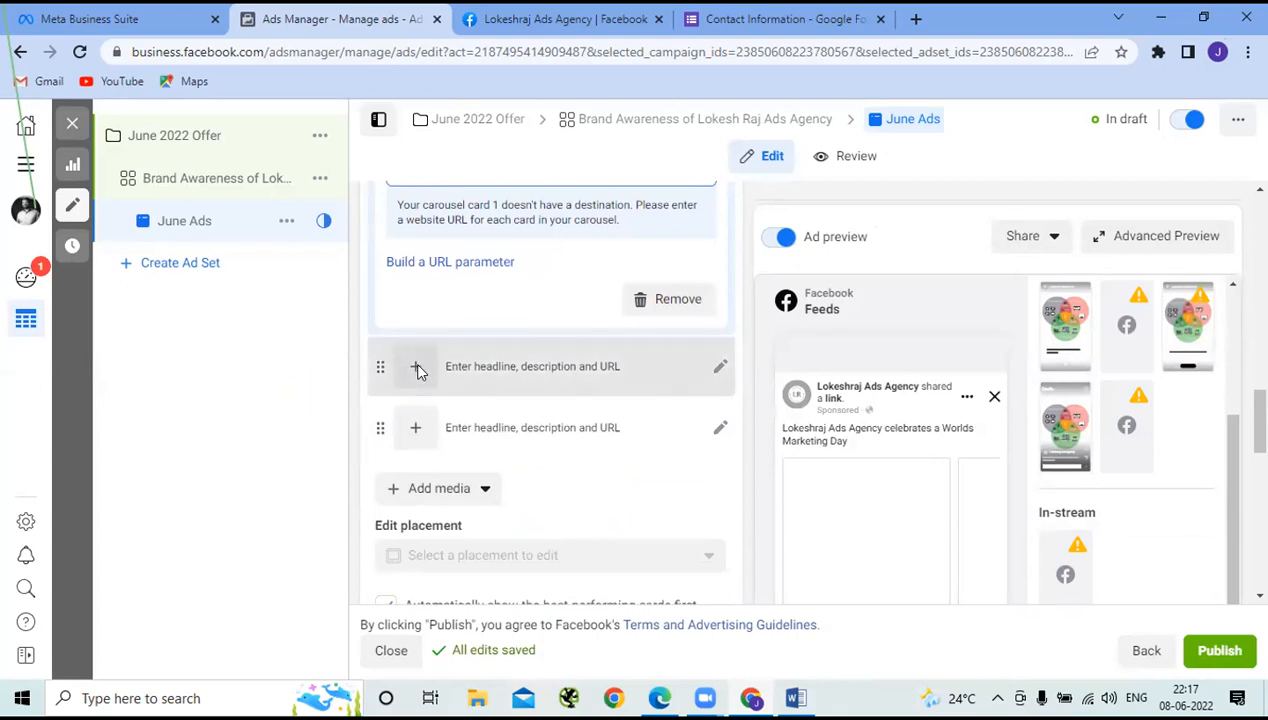
{"action": "left_click", "coordinate": [720, 368]}
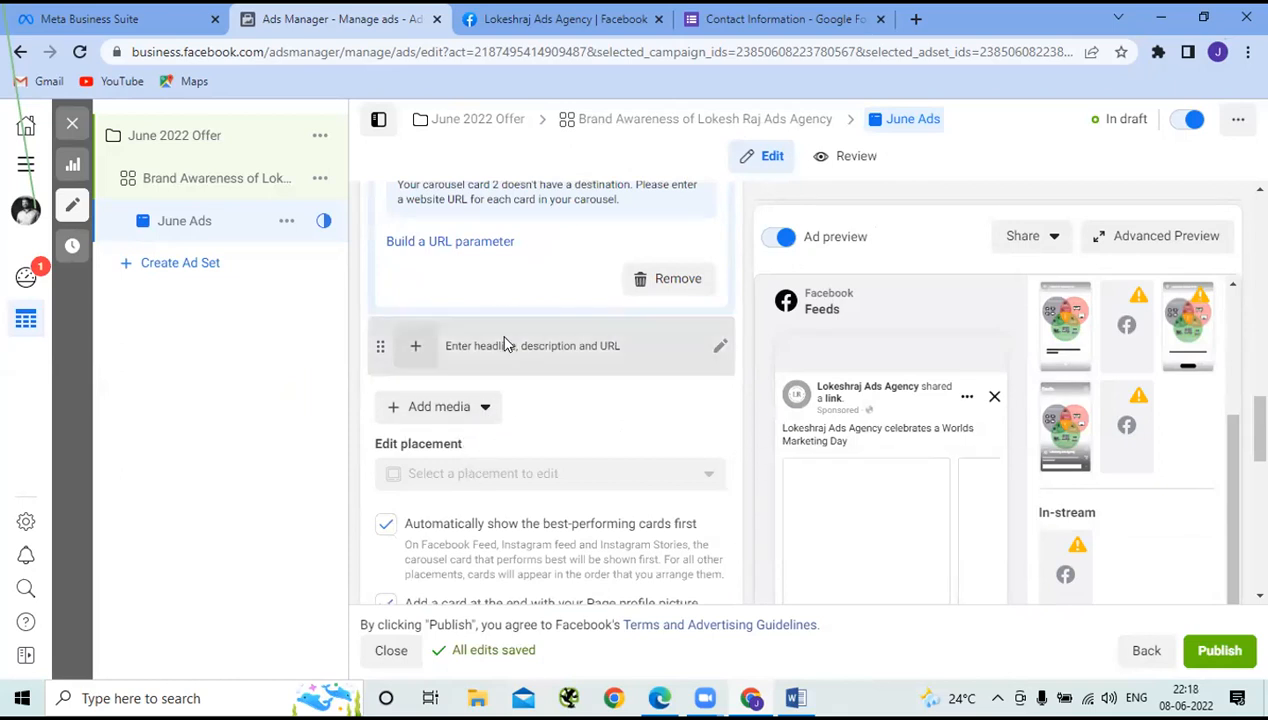
{"action": "scroll", "coordinate": [543, 446], "scroll_direction": "up", "scroll_amount": 5}
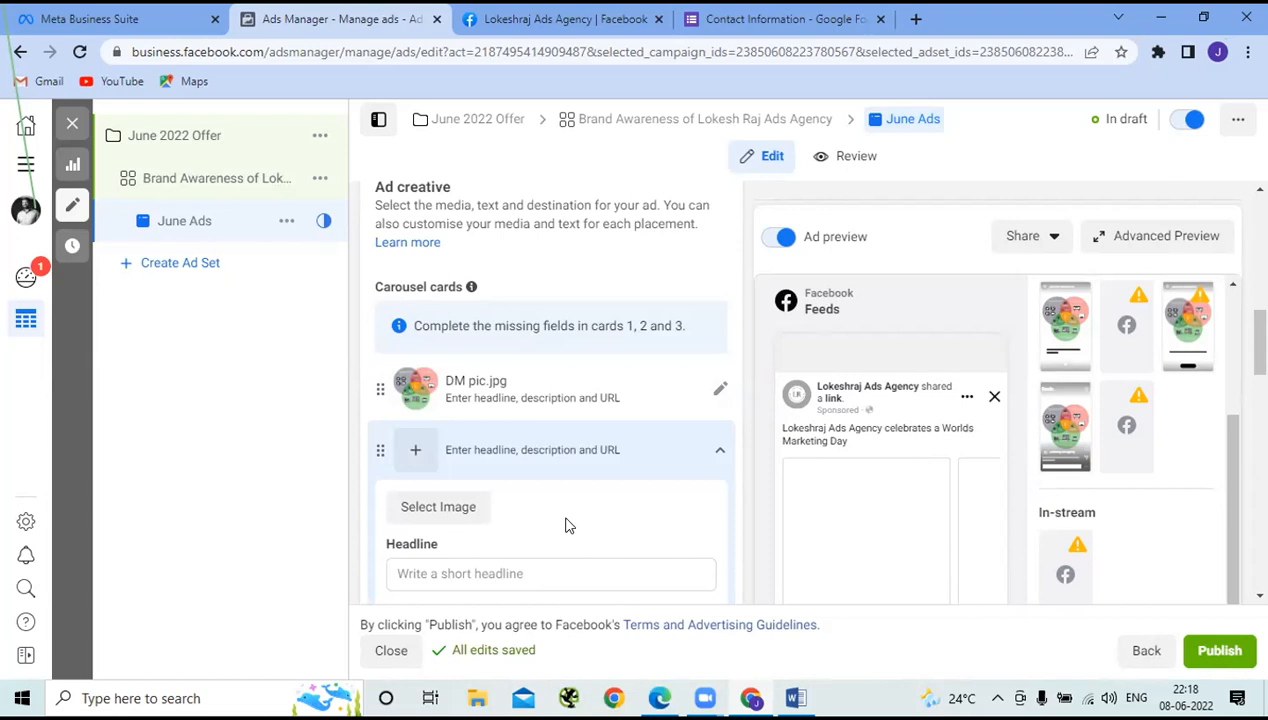
{"action": "scroll", "coordinate": [566, 525], "scroll_direction": "up", "scroll_amount": 7}
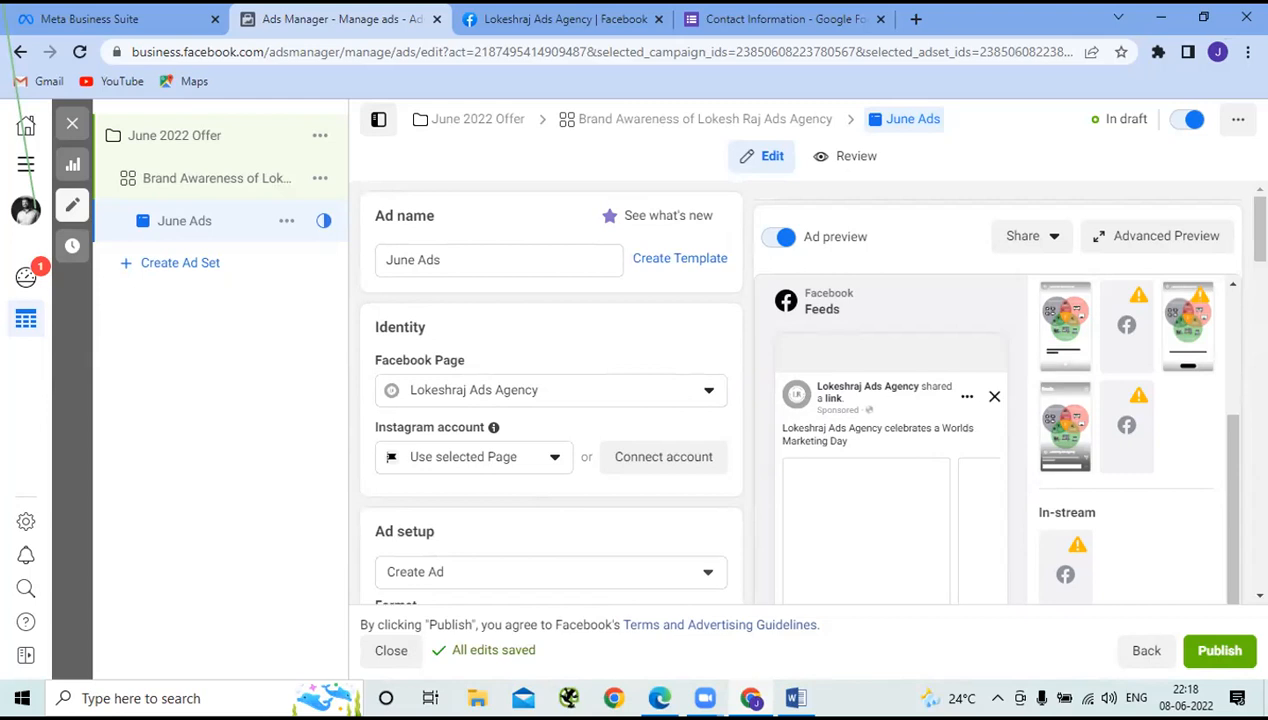
Step: Start publishing June Ads, view the payment methods without adding one, and close the ad editor without publishing the draft items
{"action": "left_click", "coordinate": [1222, 651]}
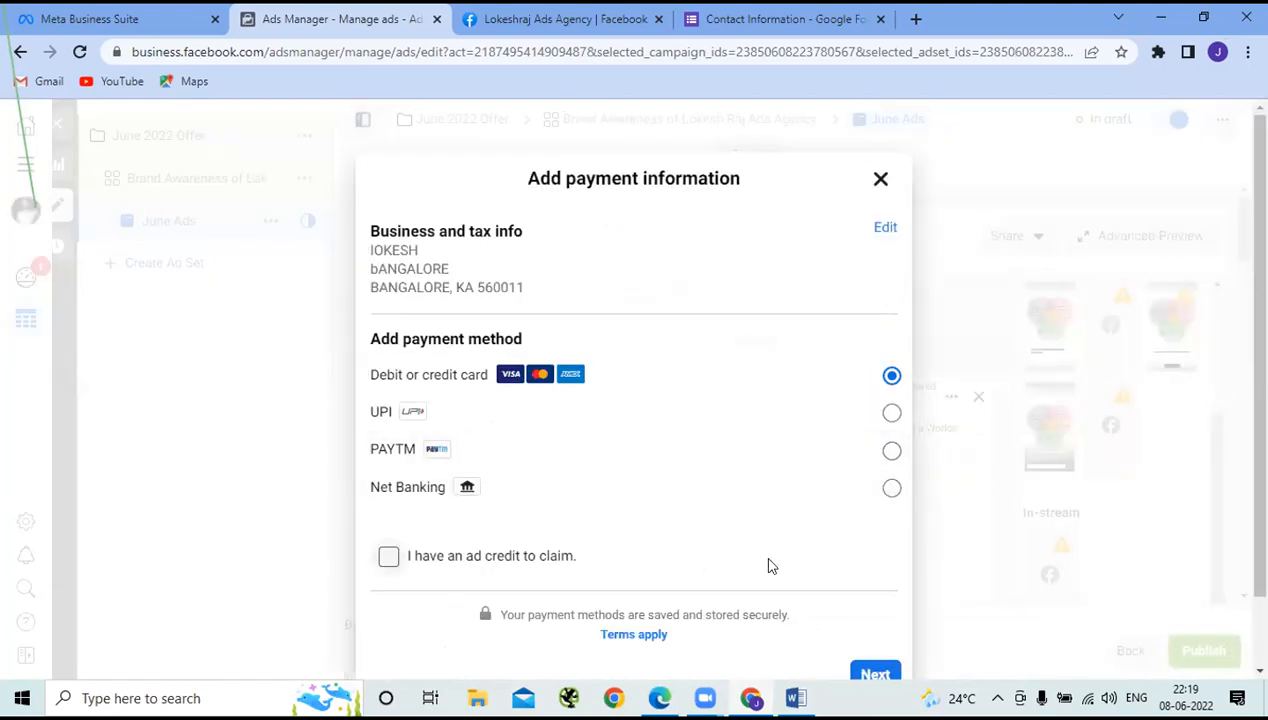
{"action": "scroll", "coordinate": [770, 567], "scroll_direction": "down", "scroll_amount": 2}
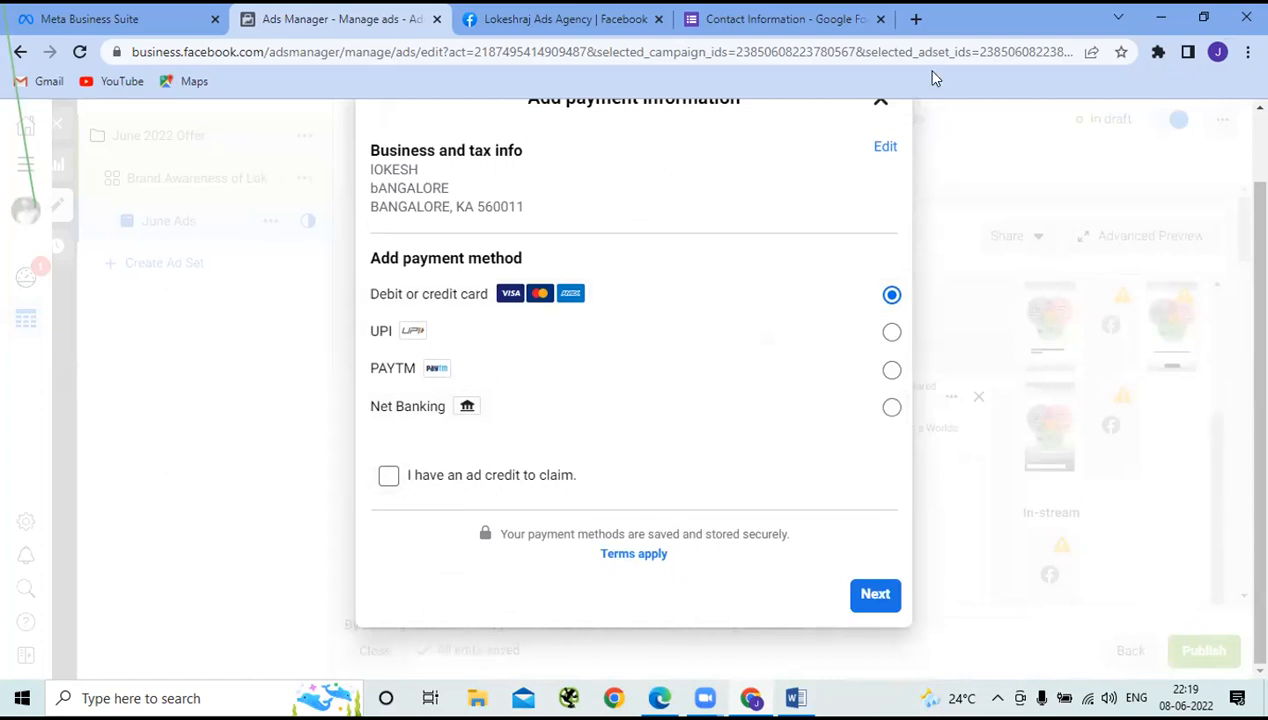
{"action": "scroll", "coordinate": [758, 345], "scroll_direction": "up", "scroll_amount": 2}
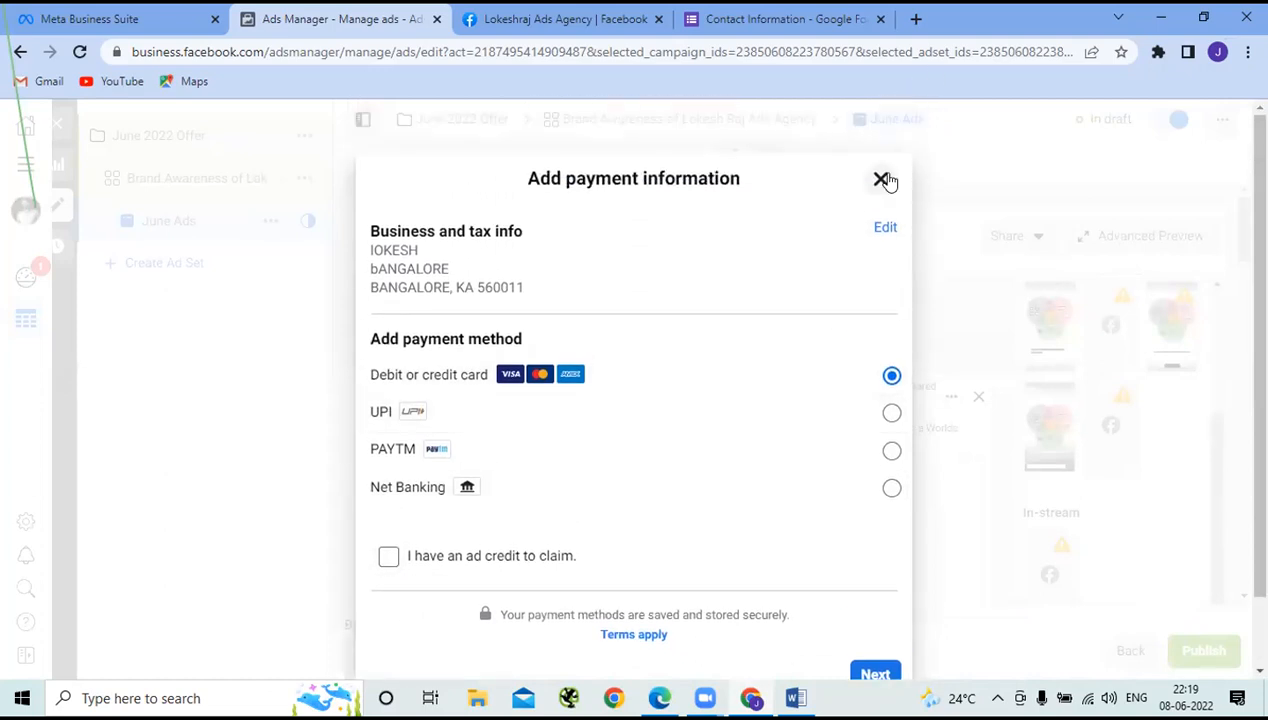
{"action": "left_click", "coordinate": [881, 180]}
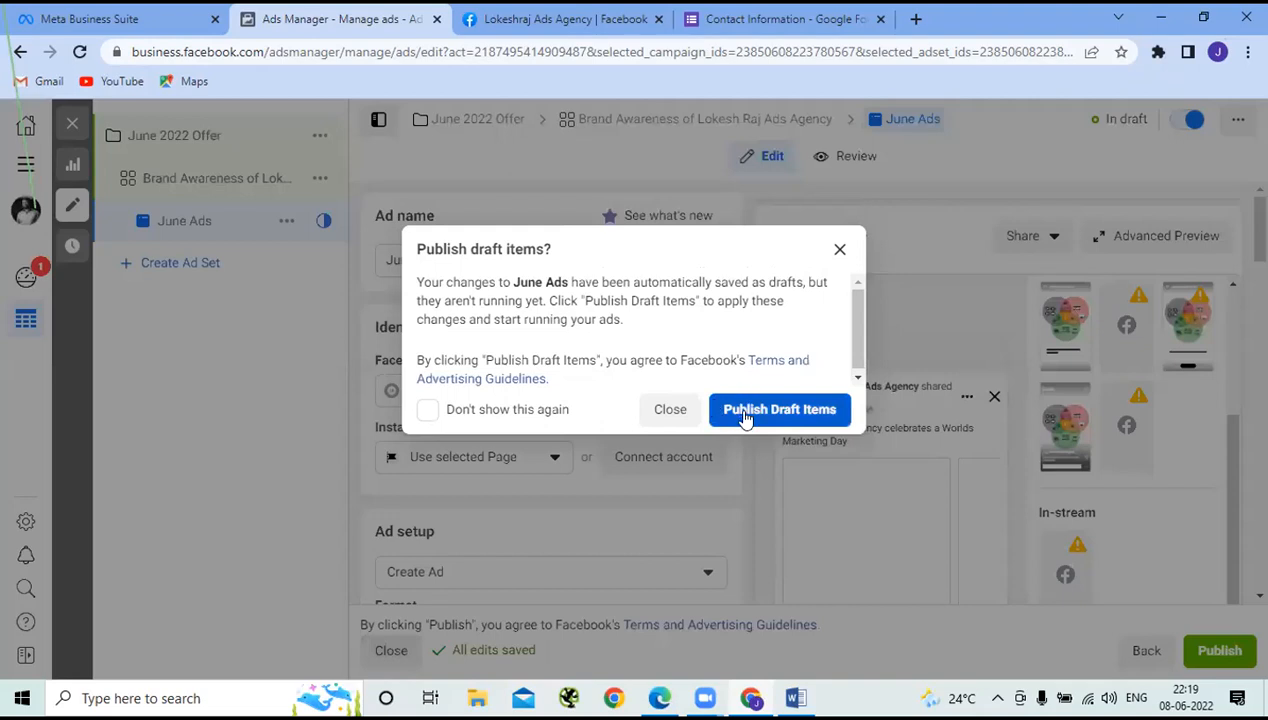
{"action": "left_click", "coordinate": [670, 410]}
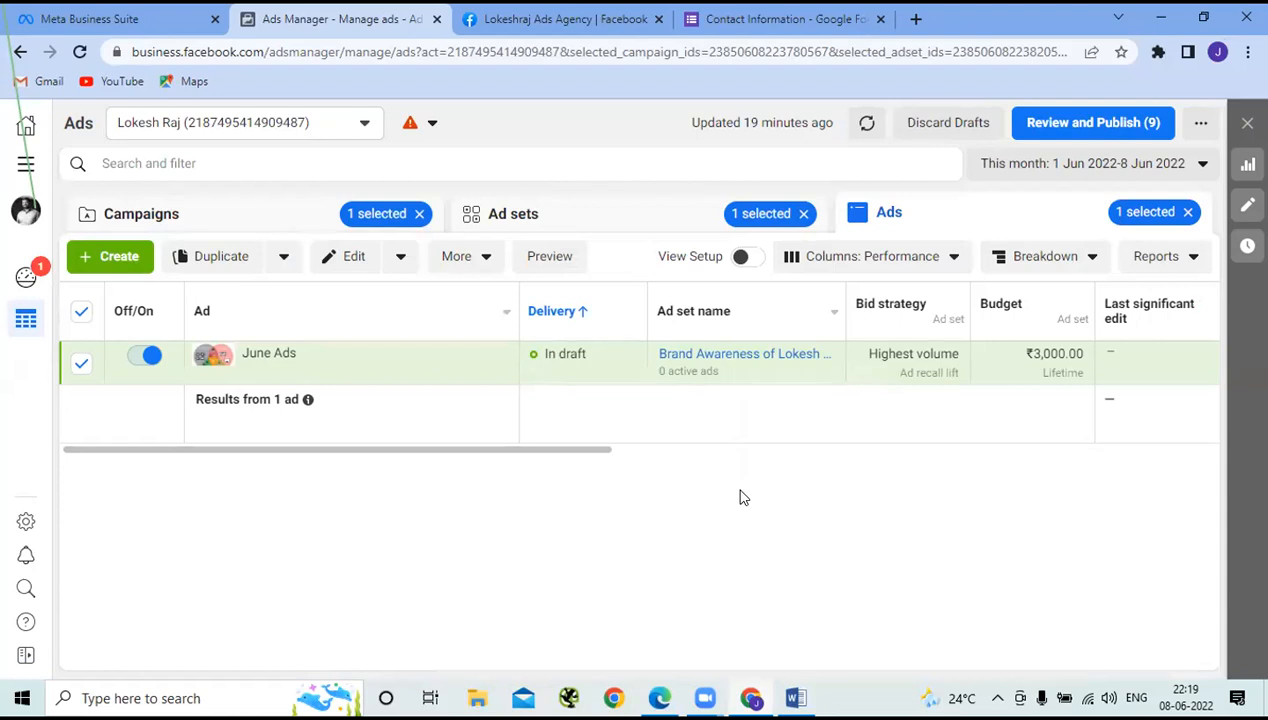
Step: Look over the Amazon Karigar ad's name, identity, ad setup and format settings
{"action": "mouse_move", "coordinate": [348, 388]}
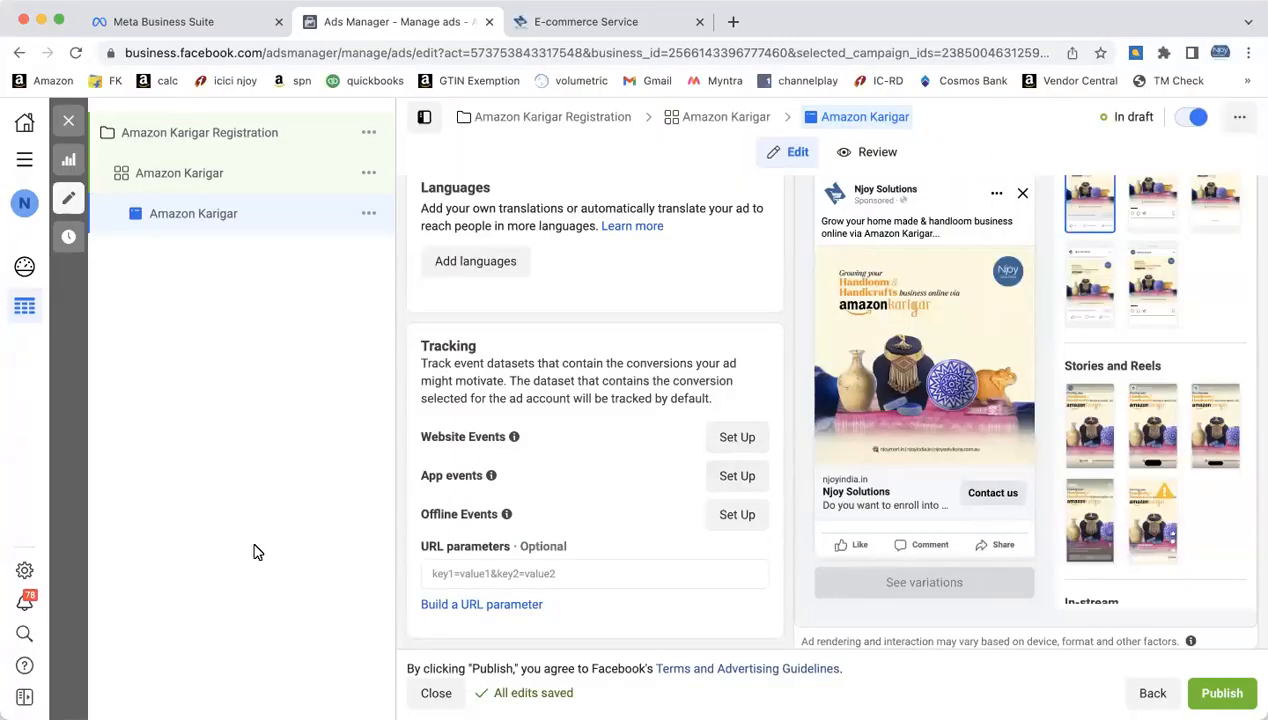
{"action": "scroll", "coordinate": [660, 470], "scroll_direction": "down", "scroll_amount": 1}
{"action": "scroll", "coordinate": [660, 470], "scroll_direction": "up", "scroll_amount": 10}
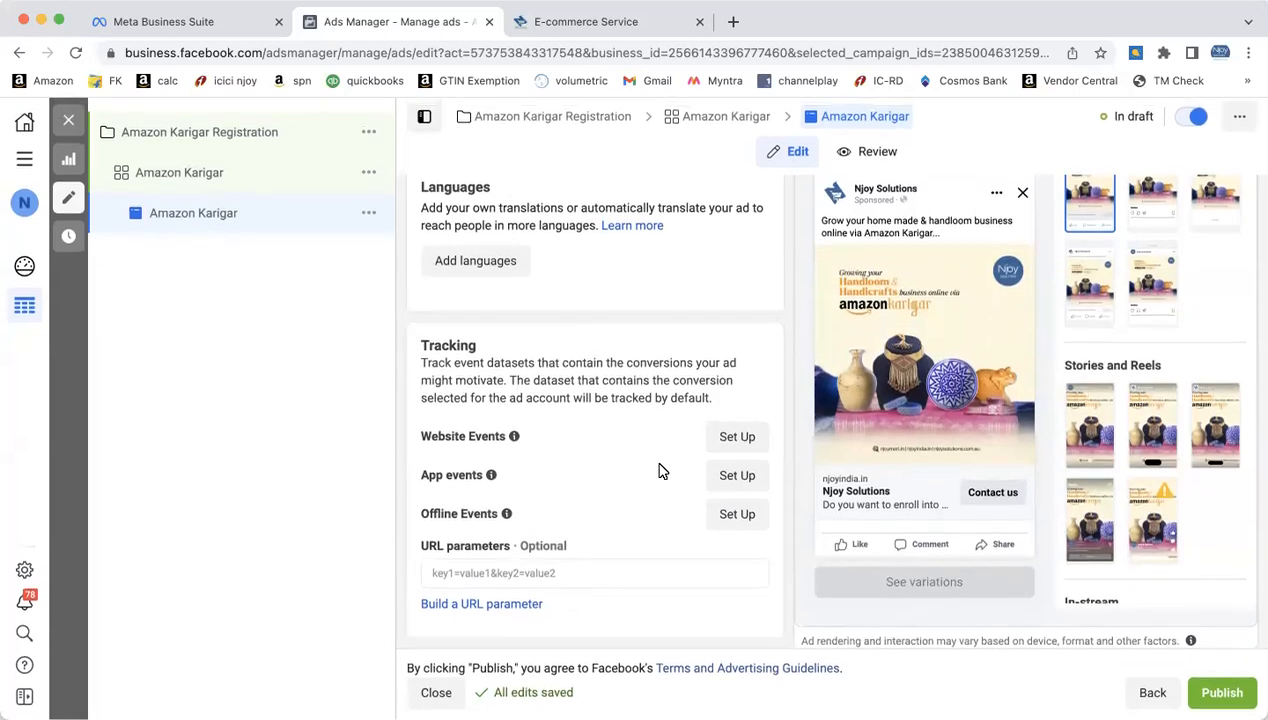
{"action": "scroll", "coordinate": [660, 470], "scroll_direction": "up", "scroll_amount": 6}
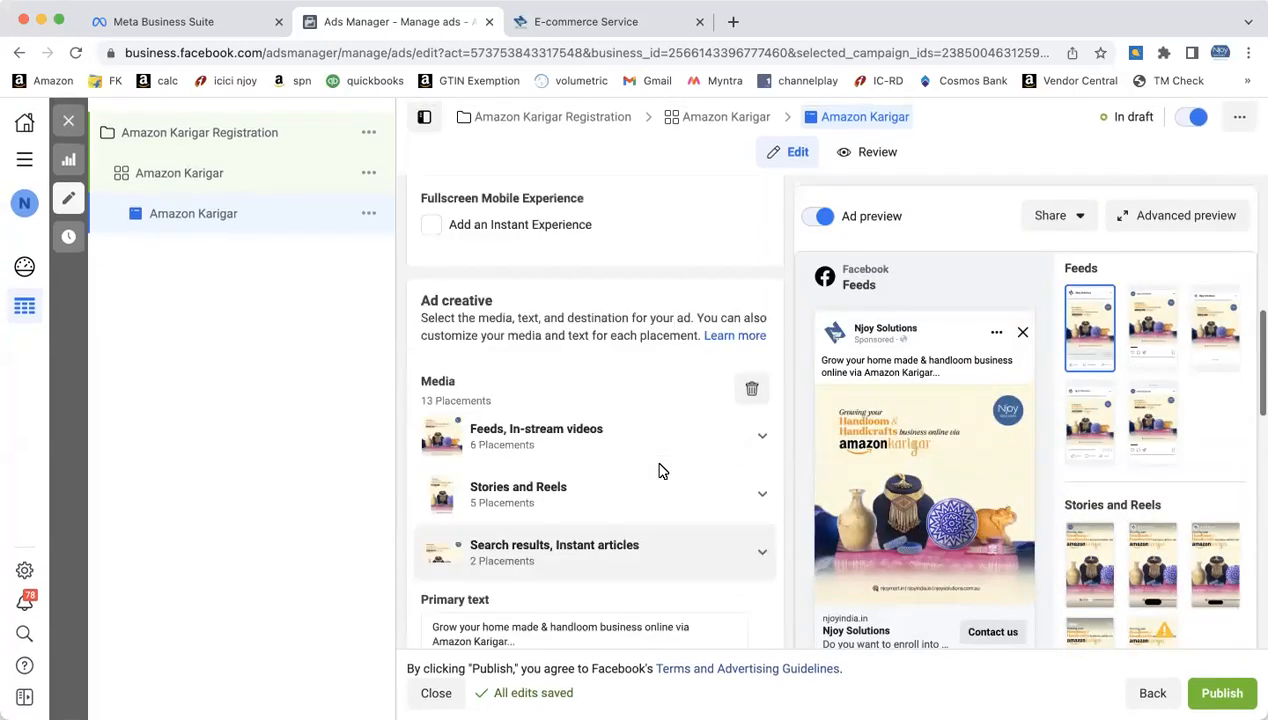
{"action": "scroll", "coordinate": [660, 470], "scroll_direction": "up", "scroll_amount": 2}
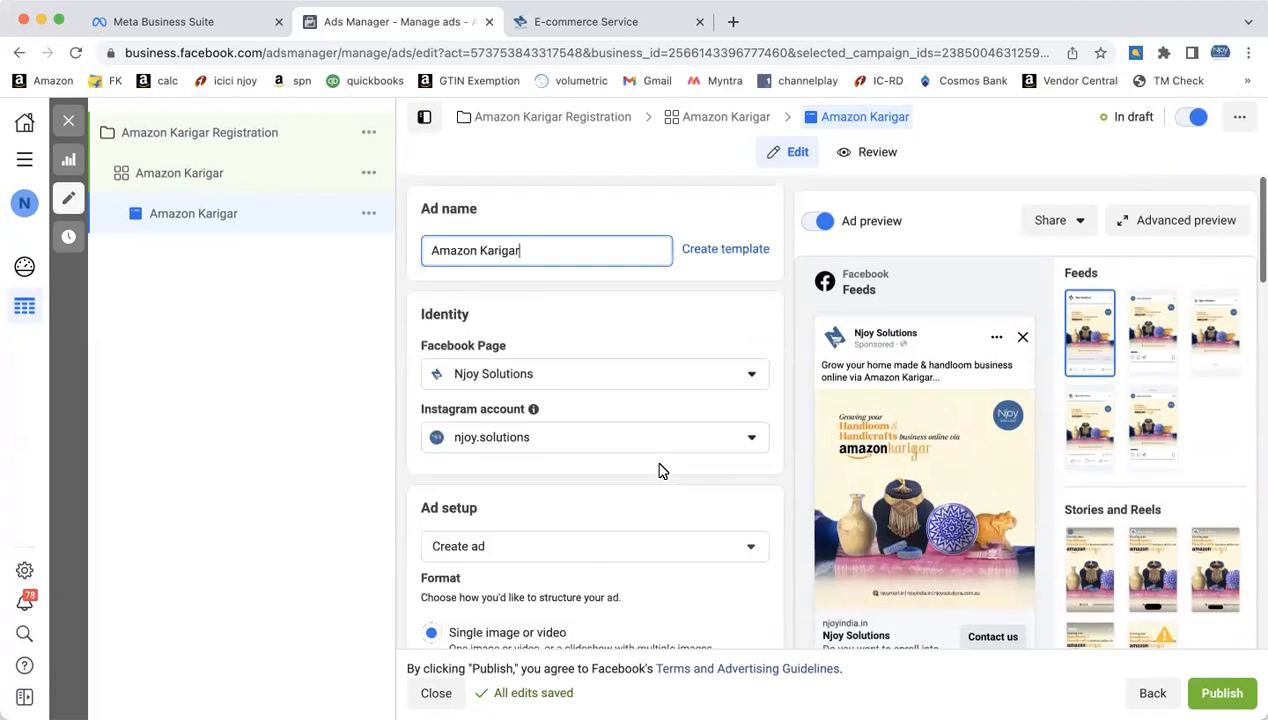
{"action": "scroll", "coordinate": [659, 470], "scroll_direction": "down", "scroll_amount": 5}
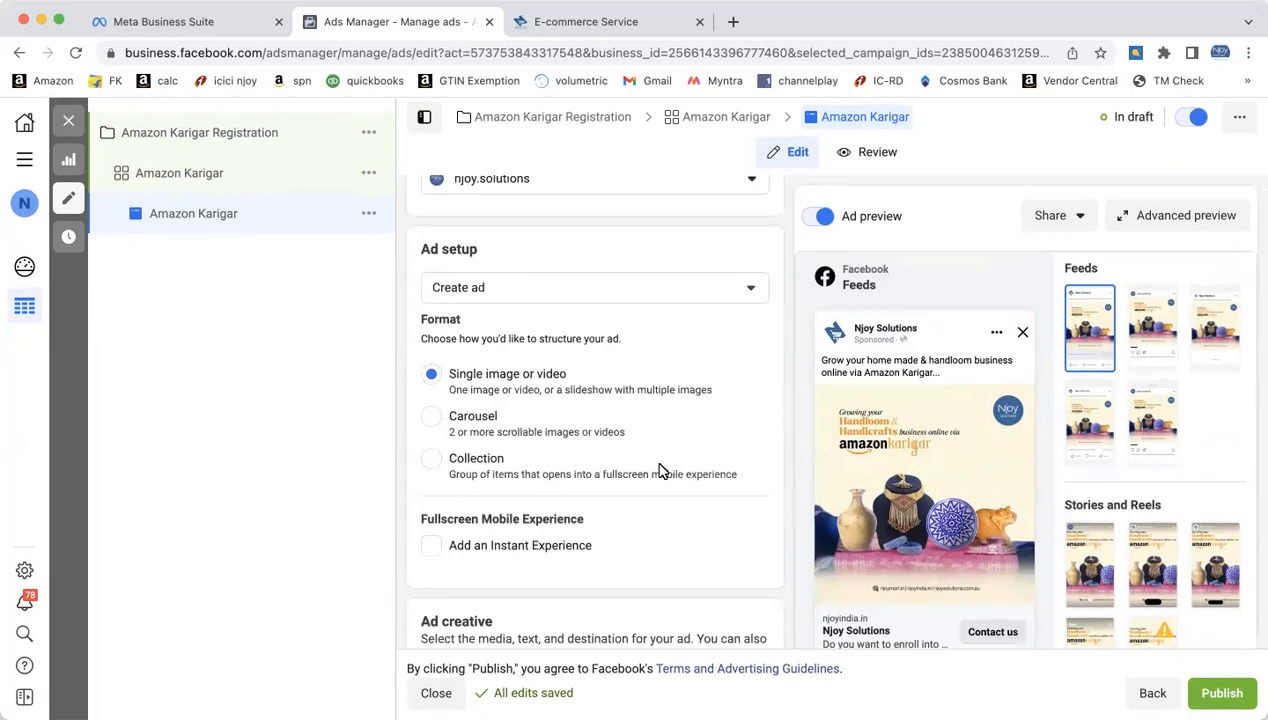
{"action": "scroll", "coordinate": [659, 470], "scroll_direction": "down", "scroll_amount": 5}
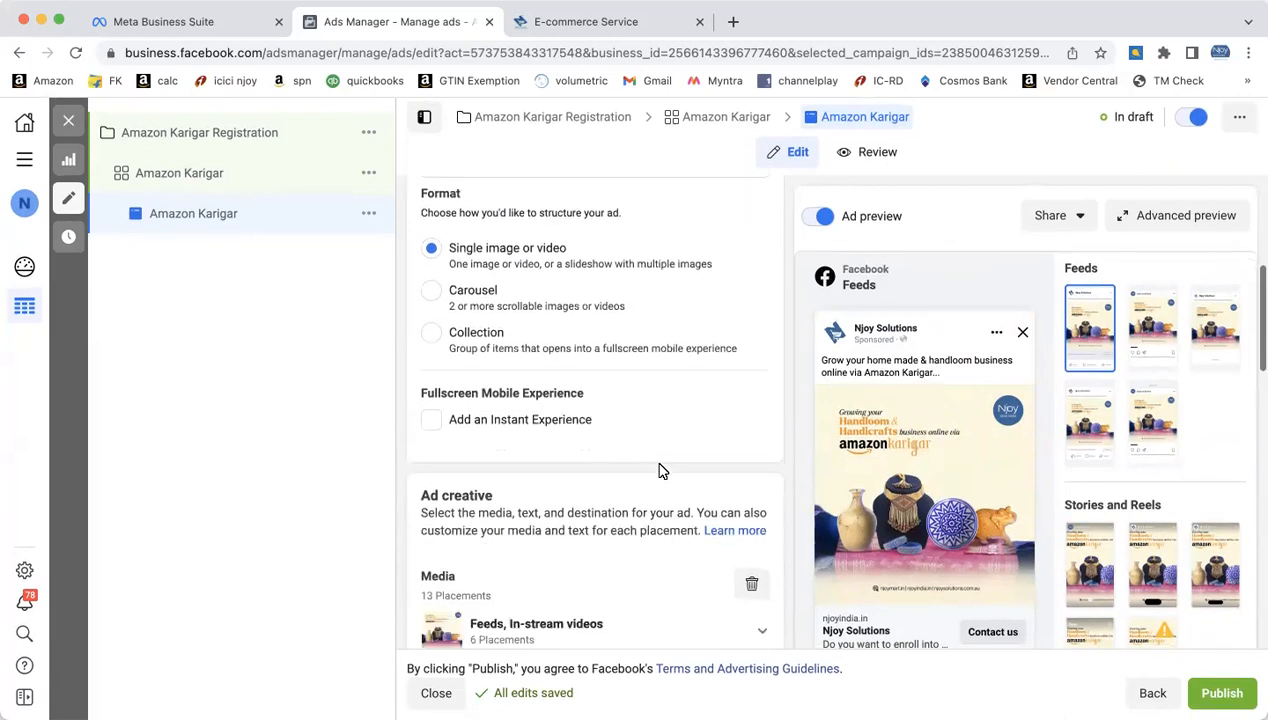
{"action": "scroll", "coordinate": [659, 470], "scroll_direction": "down", "scroll_amount": 2}
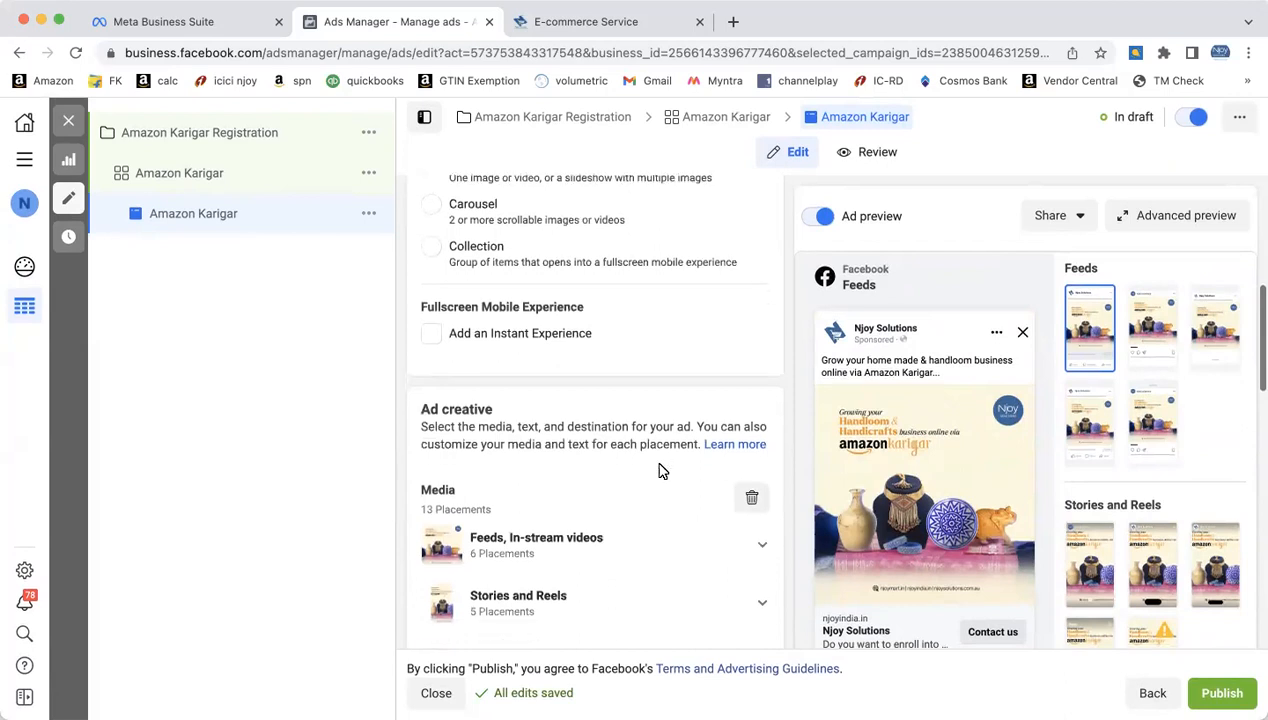
Step: Check what adding an Instant Experience to the Amazon Karigar ad involves, and back out without removing the customized assets
{"action": "left_click", "coordinate": [432, 320]}
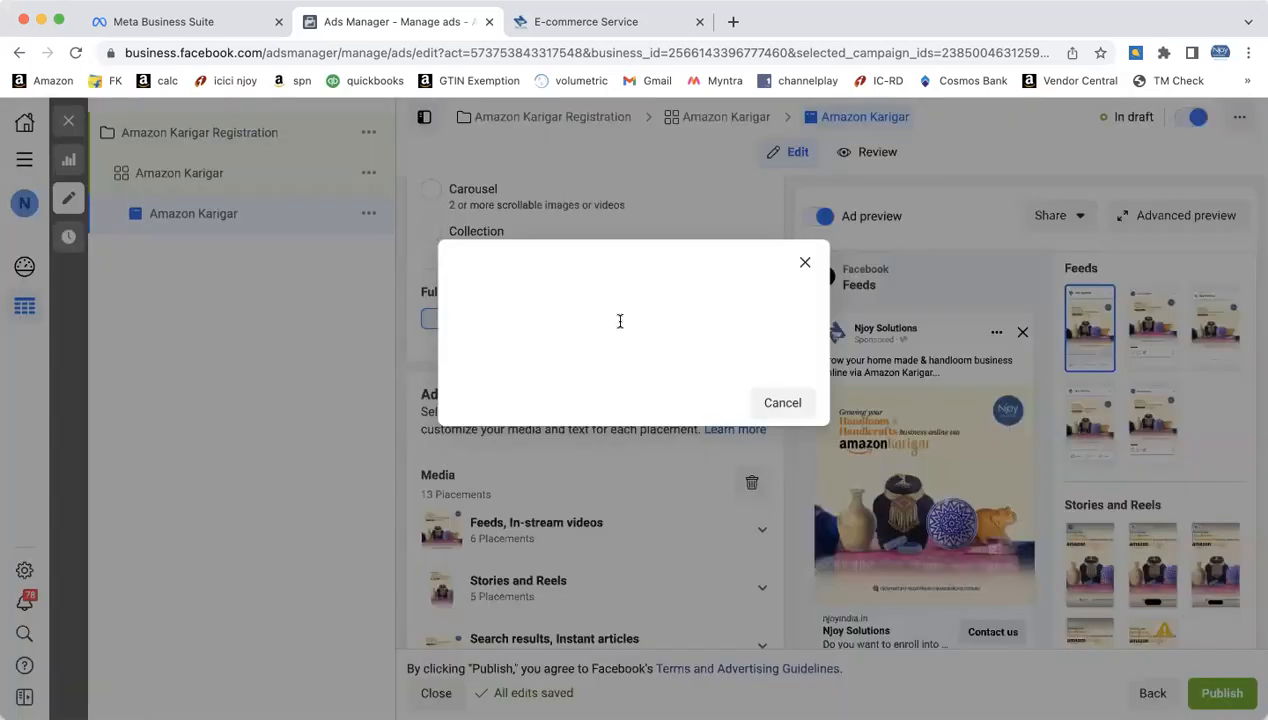
{"action": "left_click", "coordinate": [800, 264]}
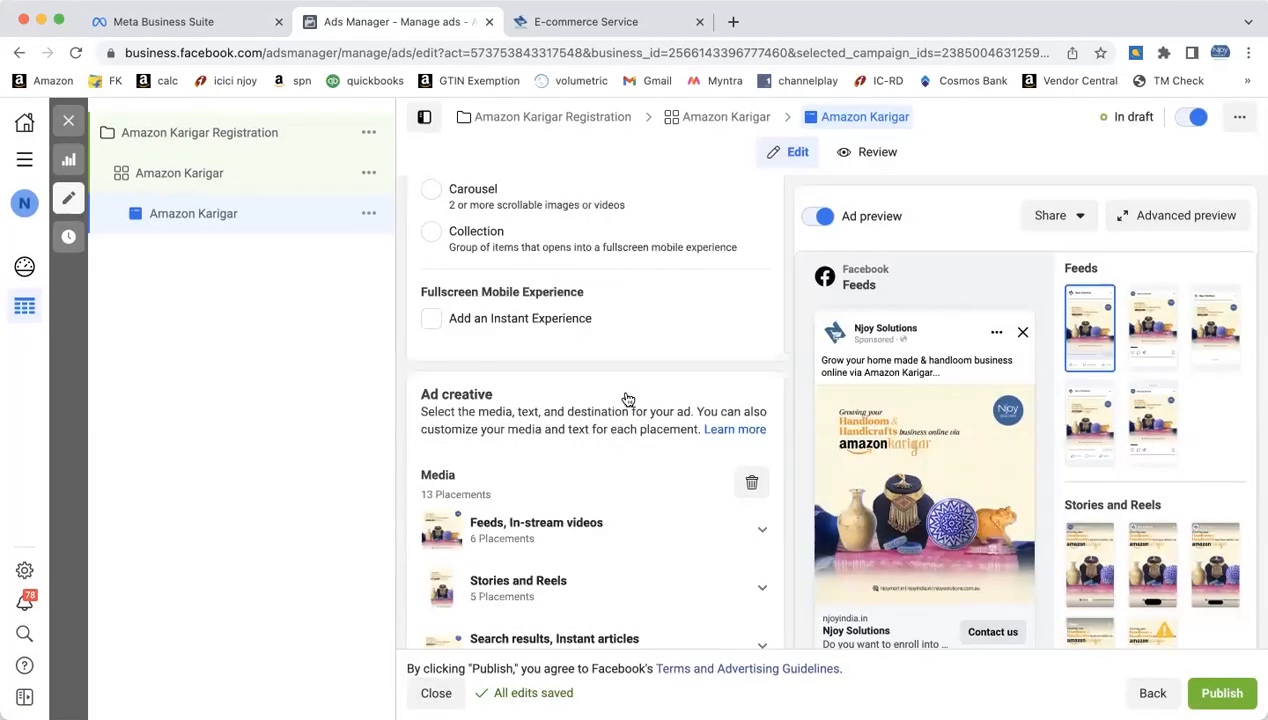
{"action": "left_click", "coordinate": [431, 319]}
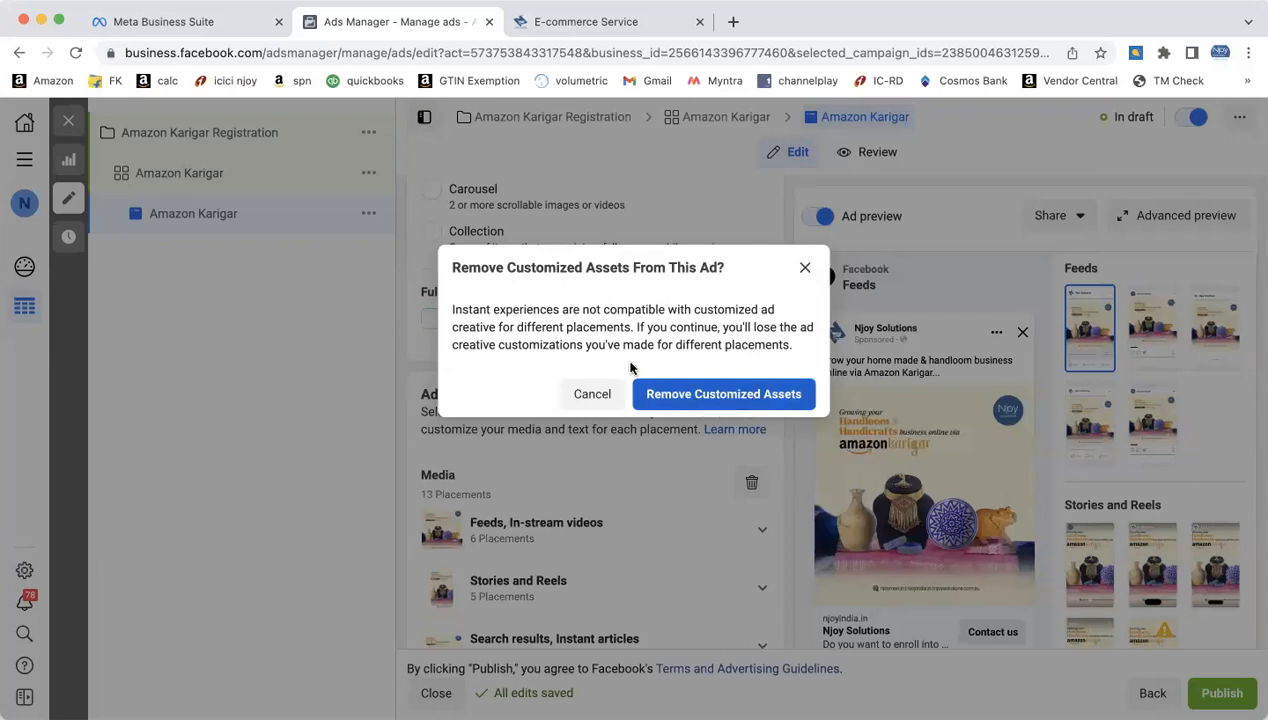
{"action": "left_click", "coordinate": [806, 270]}
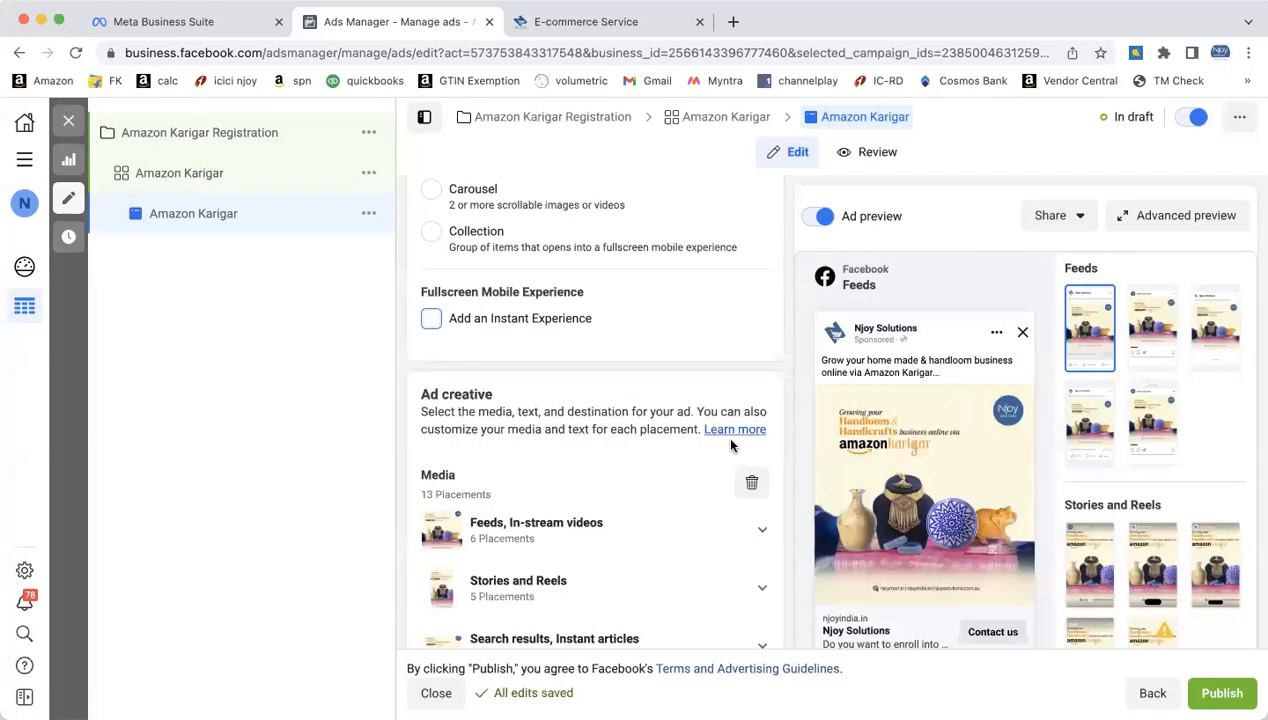
Step: Examine the ad creative's media placements, primary text, headline, description, website URL and display link fields
{"action": "scroll", "coordinate": [731, 445], "scroll_direction": "down", "scroll_amount": 2}
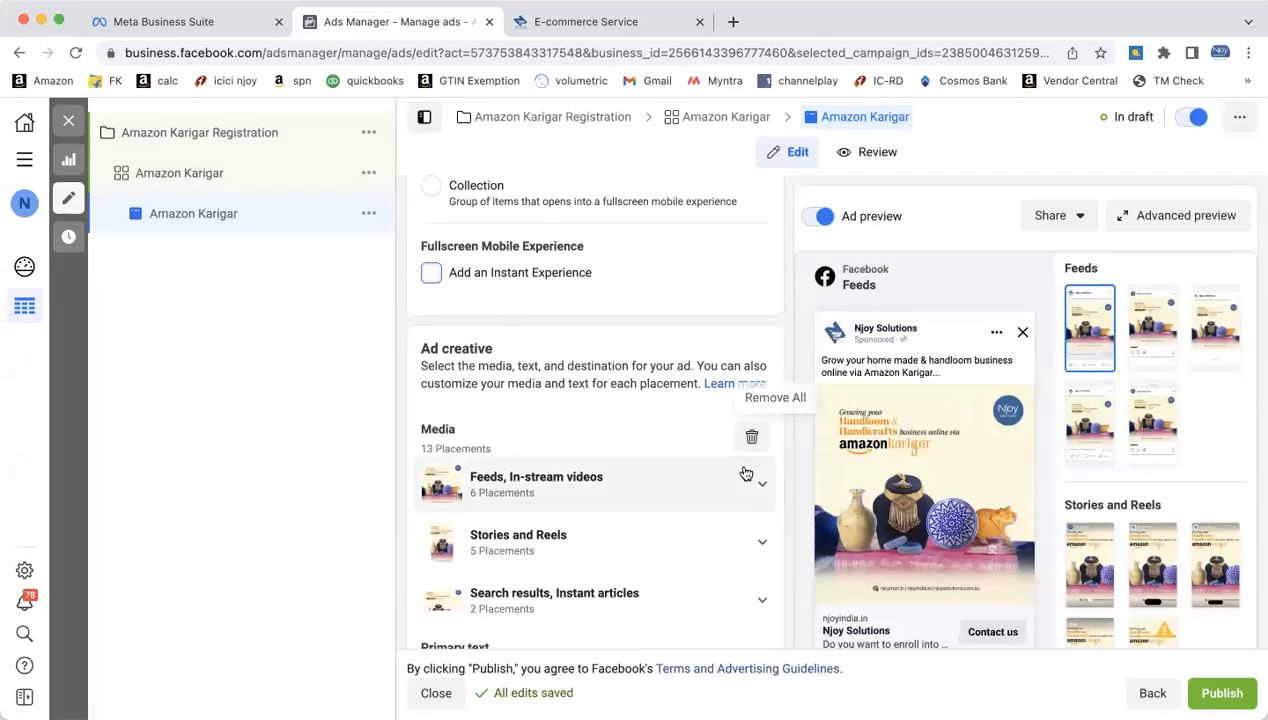
{"action": "scroll", "coordinate": [745, 469], "scroll_direction": "down", "scroll_amount": 1}
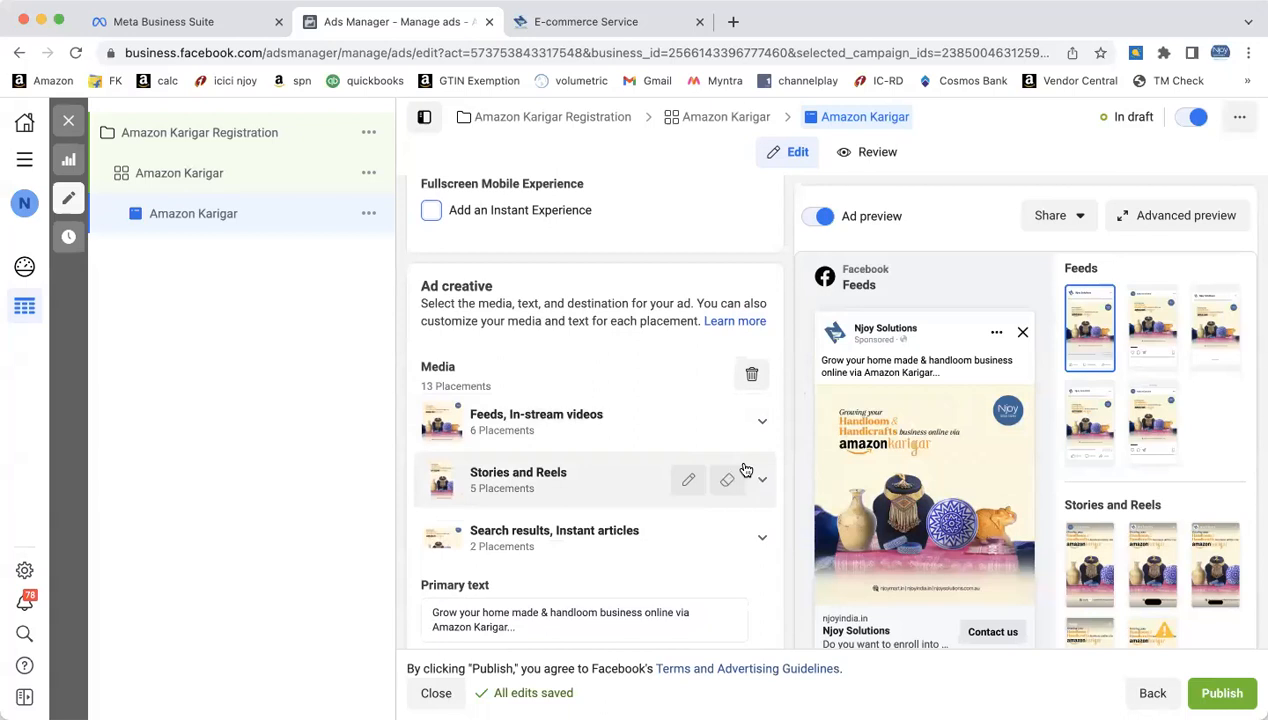
{"action": "scroll", "coordinate": [690, 462], "scroll_direction": "down", "scroll_amount": 3}
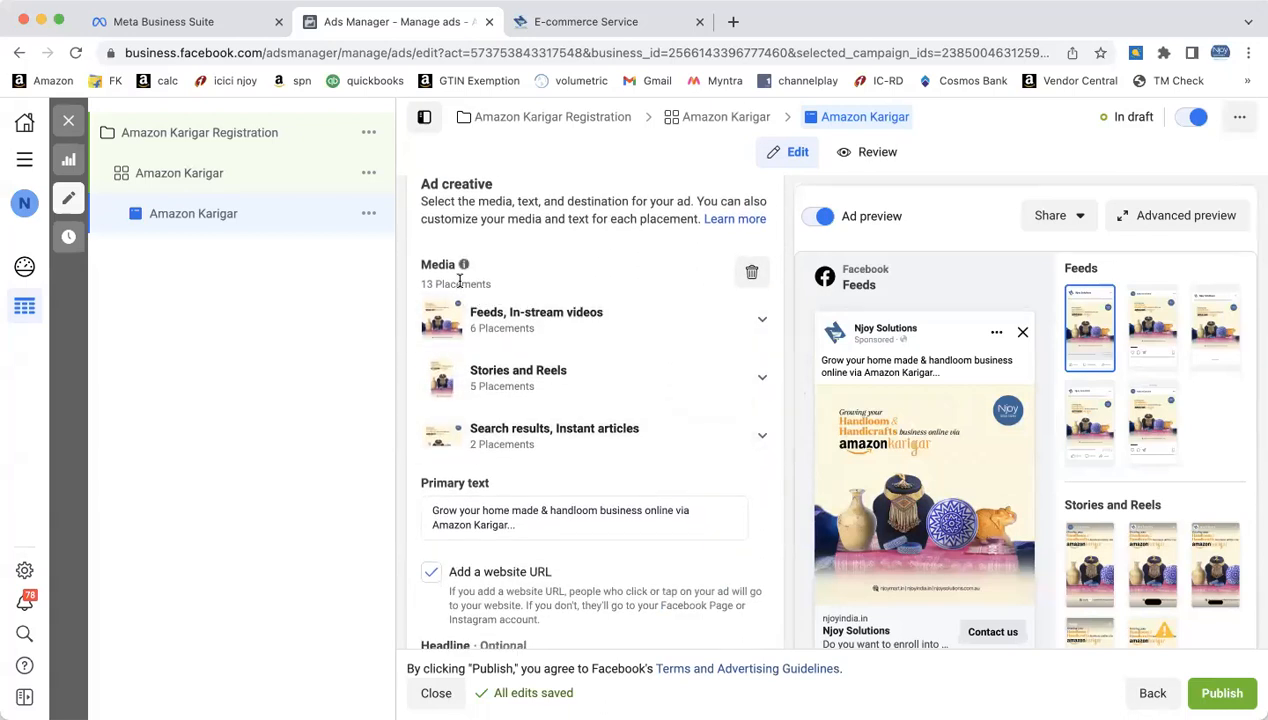
{"action": "mouse_move", "coordinate": [466, 267]}
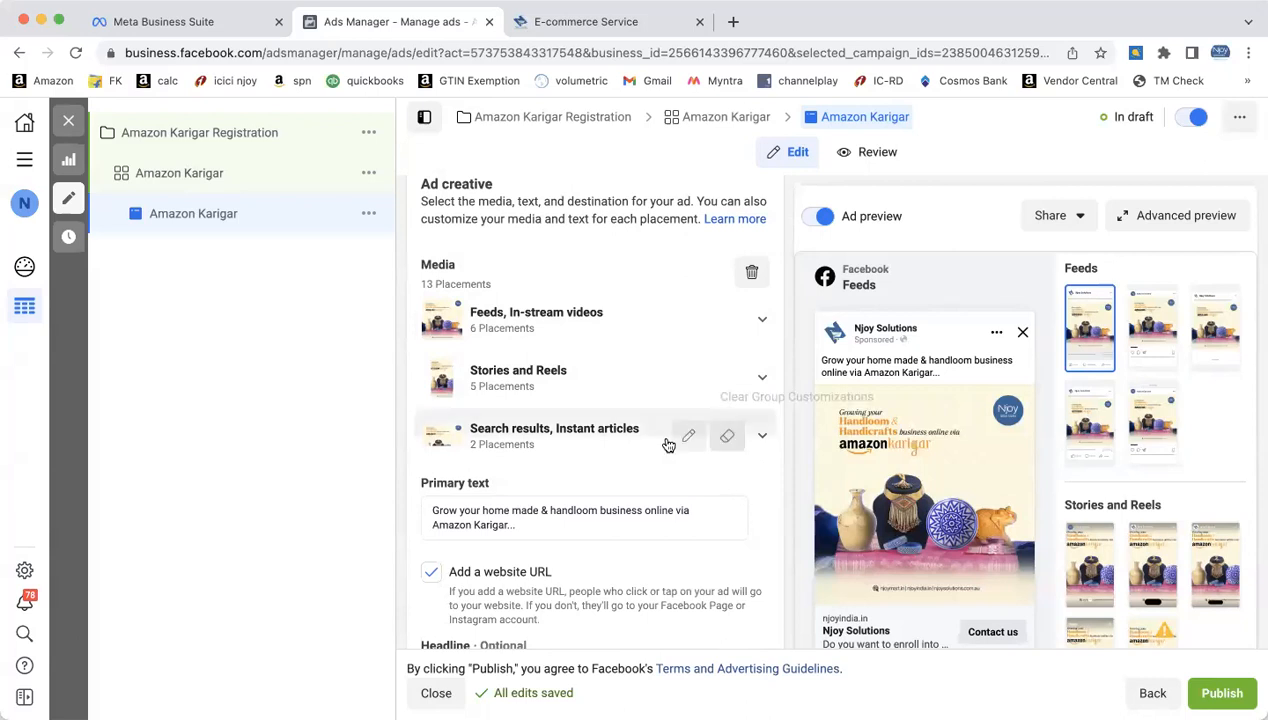
{"action": "scroll", "coordinate": [660, 430], "scroll_direction": "down", "scroll_amount": 1}
{"action": "scroll", "coordinate": [654, 424], "scroll_direction": "down", "scroll_amount": 1}
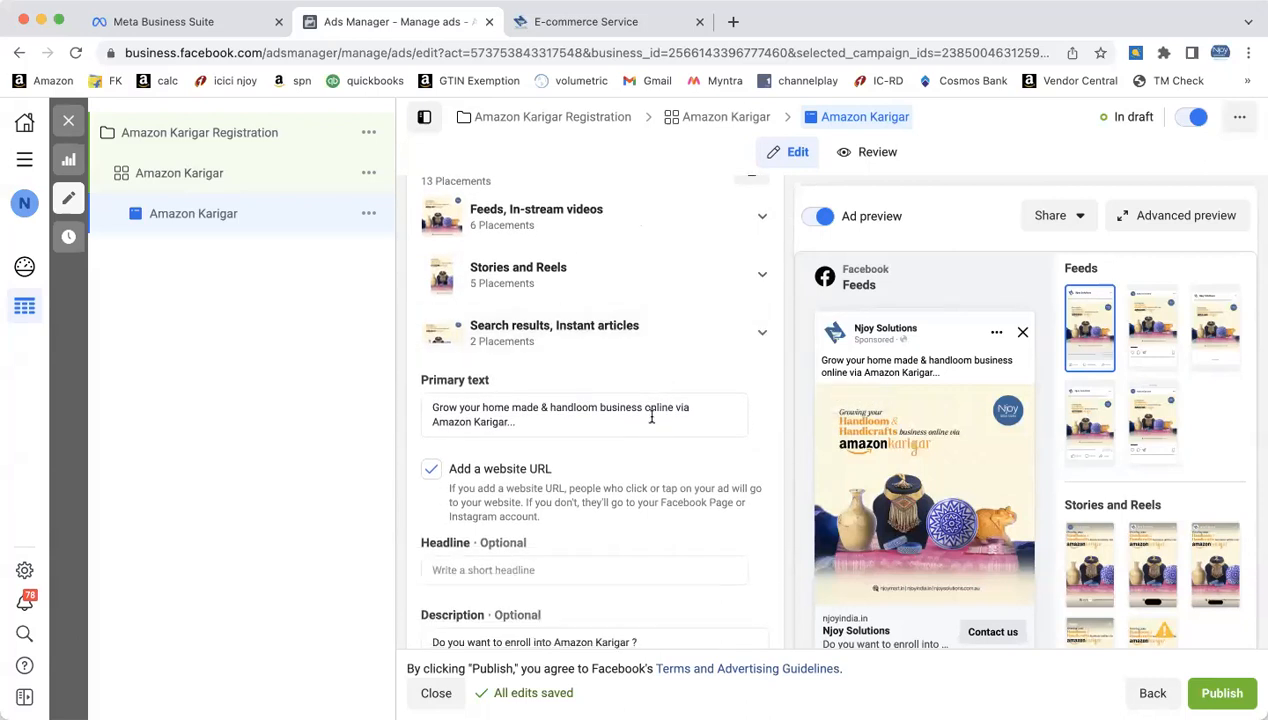
{"action": "scroll", "coordinate": [651, 417], "scroll_direction": "down", "scroll_amount": 2}
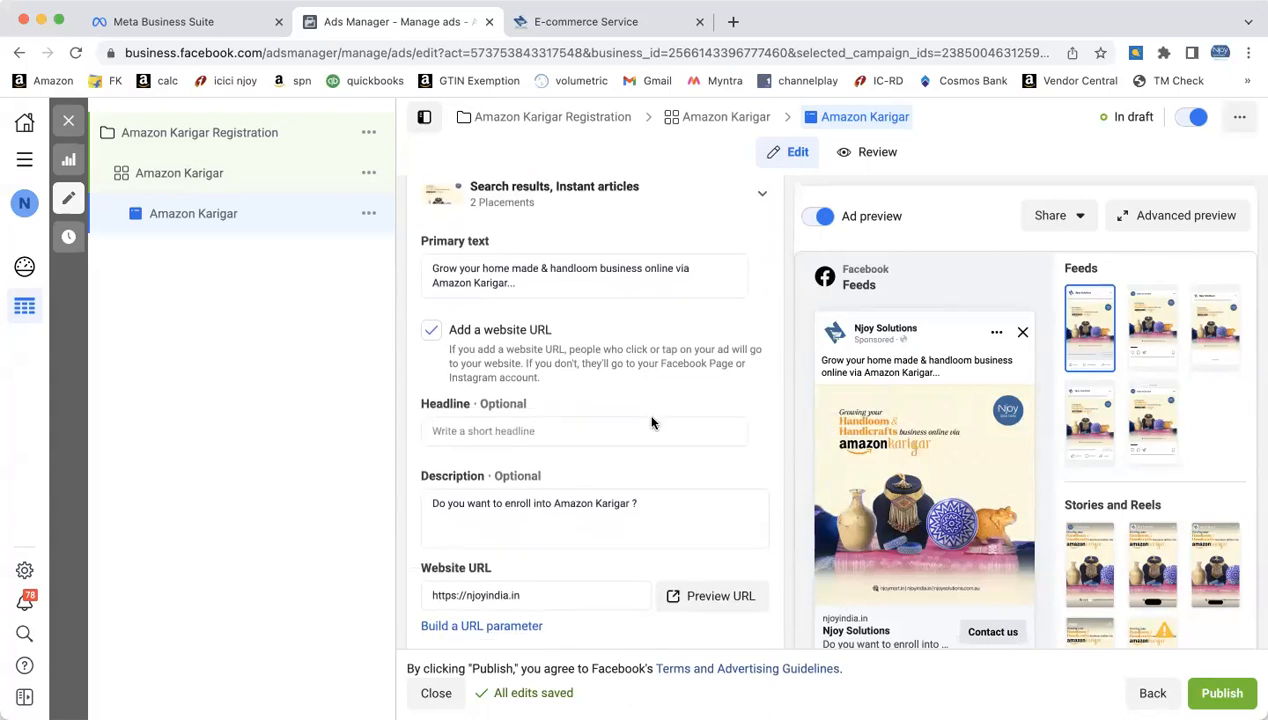
{"action": "scroll", "coordinate": [652, 423], "scroll_direction": "down", "scroll_amount": 1}
{"action": "scroll", "coordinate": [651, 420], "scroll_direction": "down", "scroll_amount": 1}
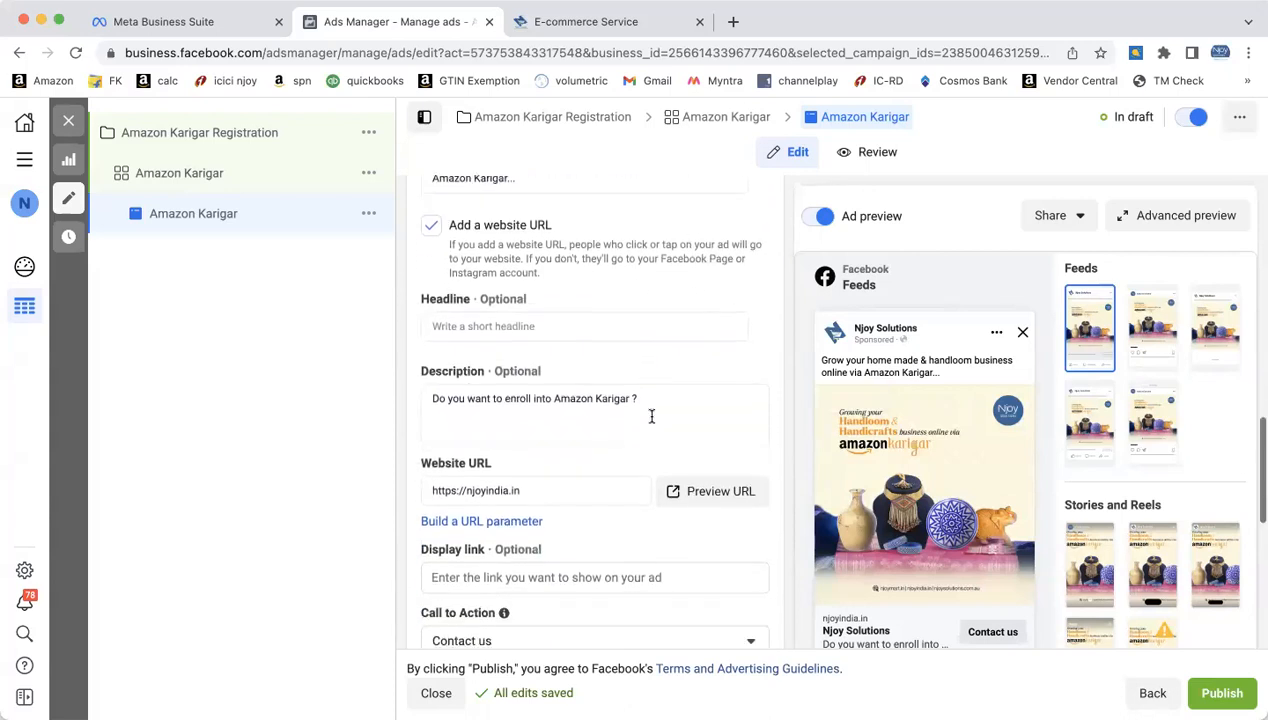
{"action": "scroll", "coordinate": [651, 417], "scroll_direction": "down", "scroll_amount": 1}
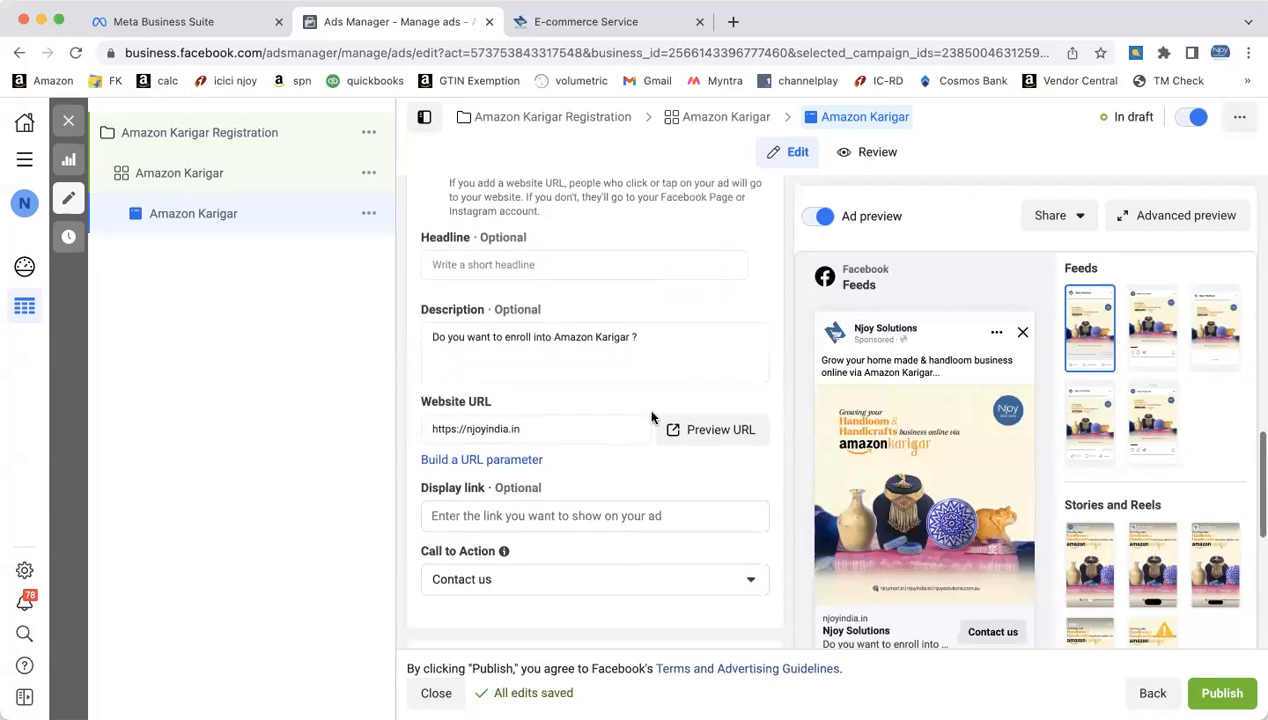
Step: View the available call-to-action options for the ad without changing the selection
{"action": "scroll", "coordinate": [655, 412], "scroll_direction": "down", "scroll_amount": 2}
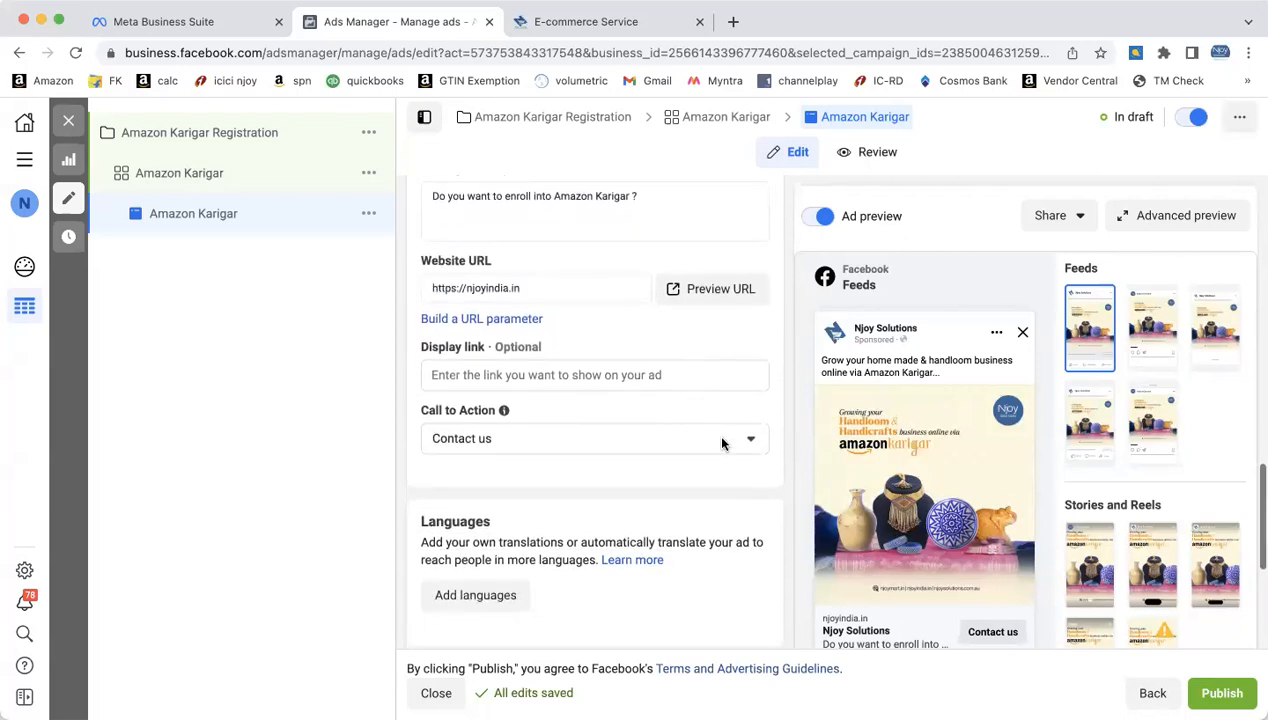
{"action": "left_click", "coordinate": [742, 440]}
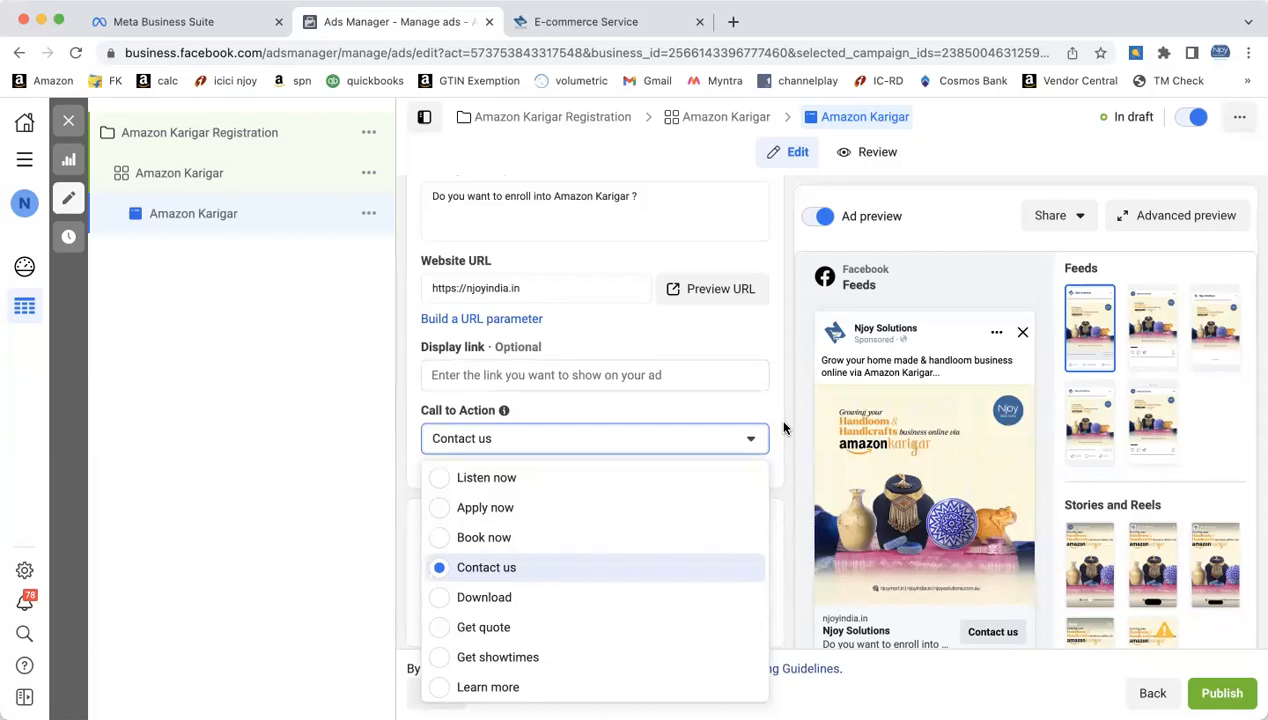
{"action": "left_click", "coordinate": [783, 427]}
Step: View the ad's language management settings, including the default language selector, and cancel without adding a language
{"action": "scroll", "coordinate": [783, 427], "scroll_direction": "down", "scroll_amount": 1}
{"action": "scroll", "coordinate": [783, 427], "scroll_direction": "down", "scroll_amount": 2}
{"action": "left_click", "coordinate": [506, 437]}
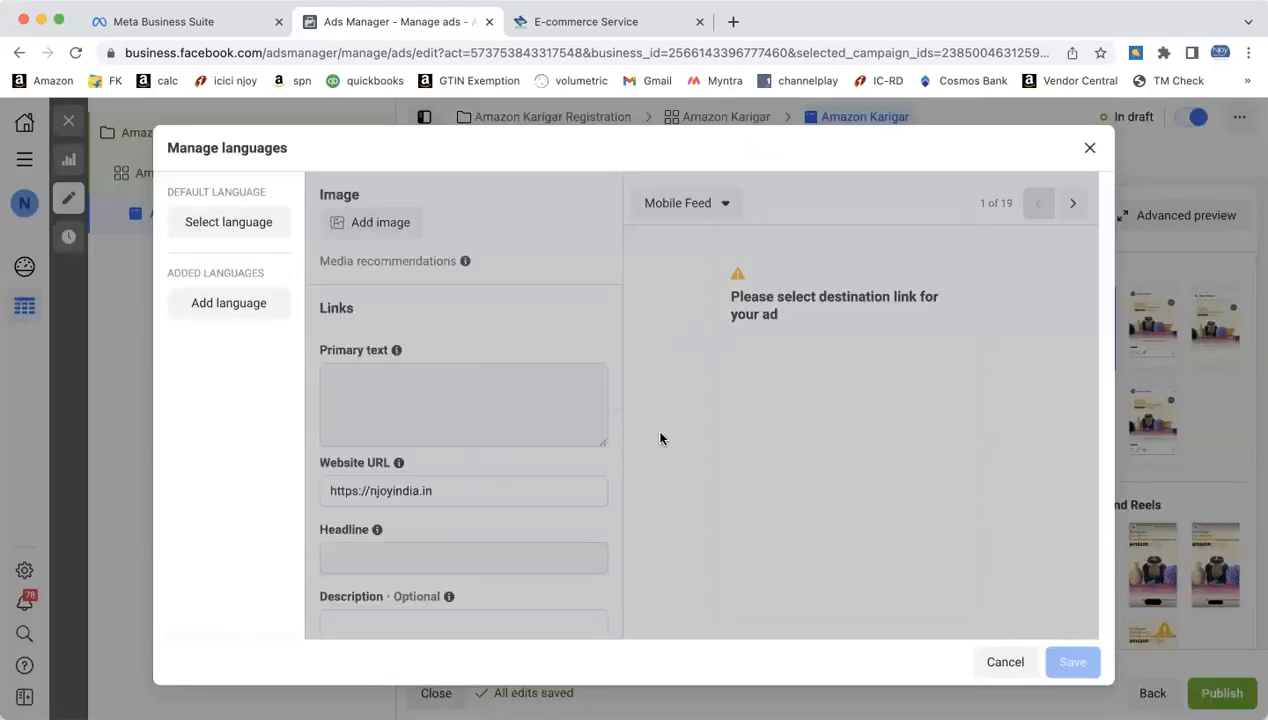
{"action": "left_click", "coordinate": [233, 220]}
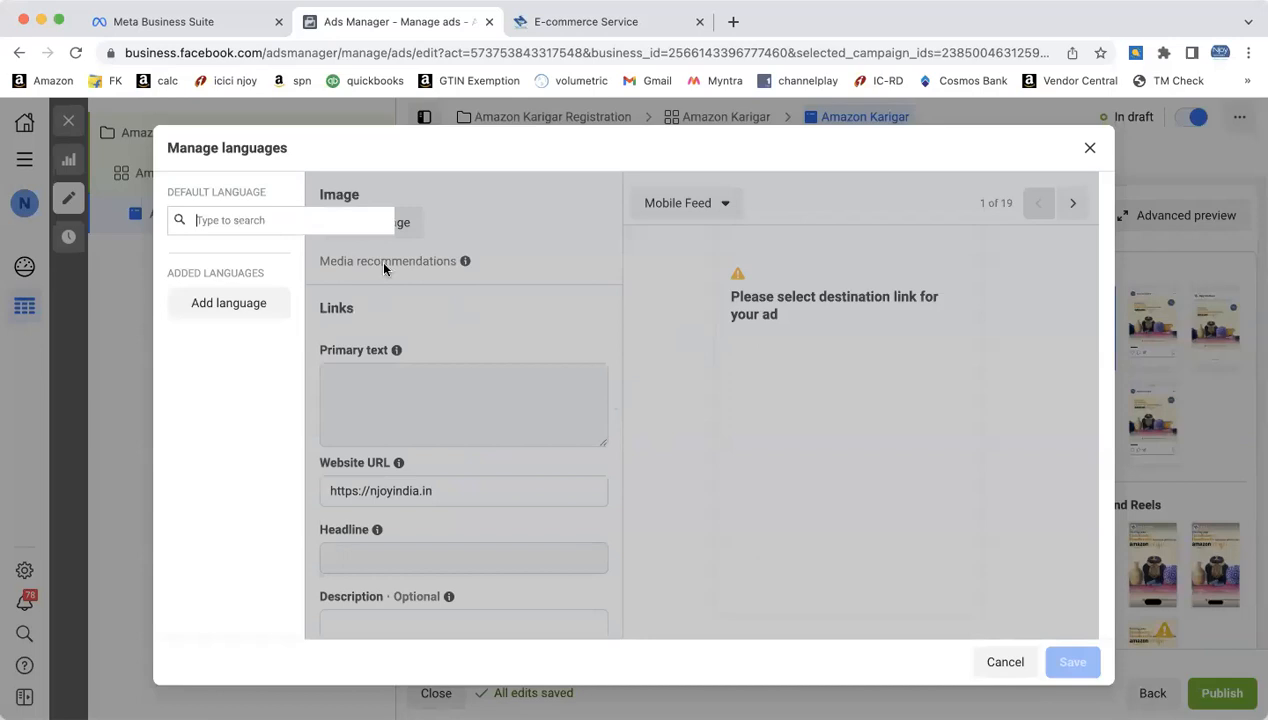
{"action": "left_click", "coordinate": [487, 158]}
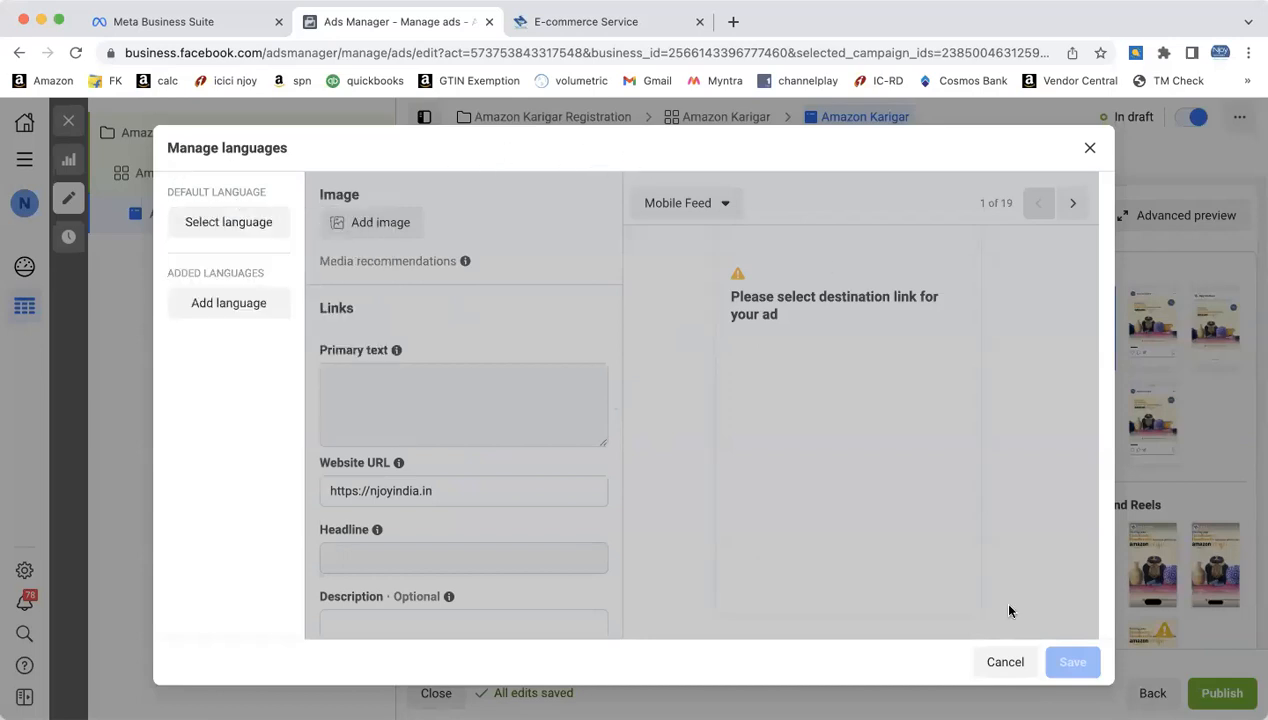
{"action": "left_click", "coordinate": [996, 661]}
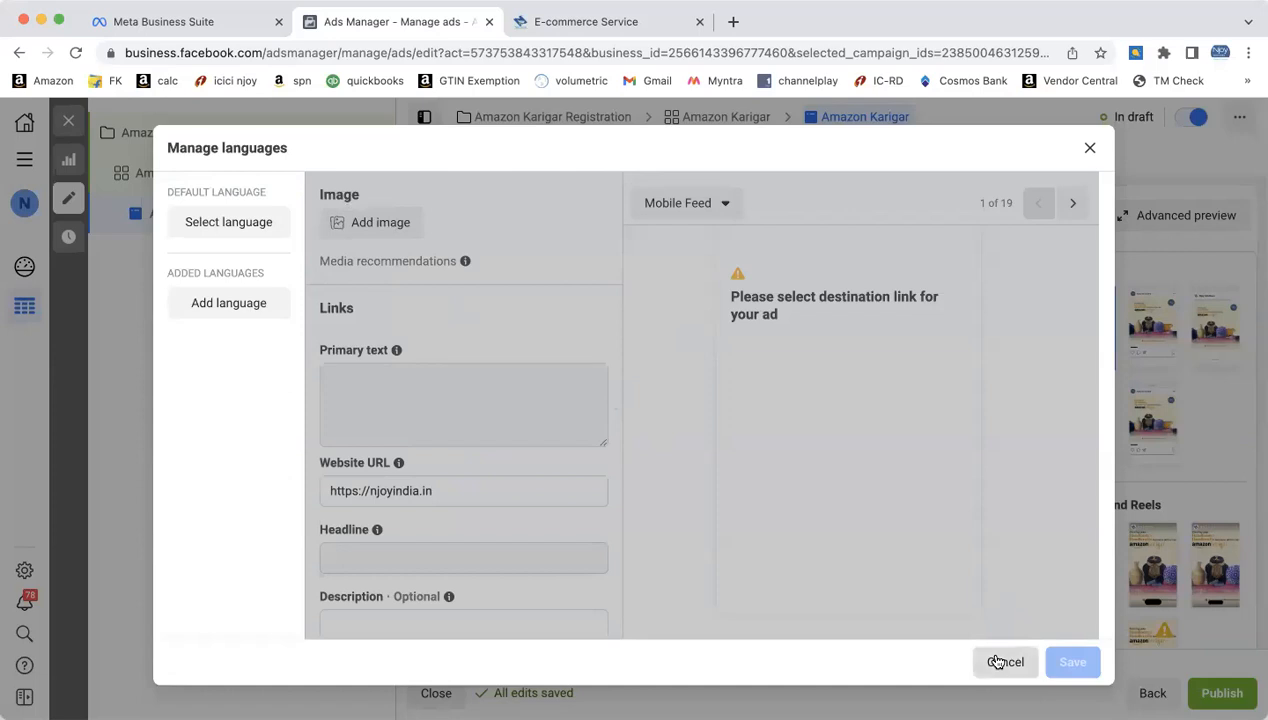
Step: Look over the ad's tracking section, including the website, app and offline events and the URL parameters
{"action": "scroll", "coordinate": [680, 505], "scroll_direction": "down", "scroll_amount": 3}
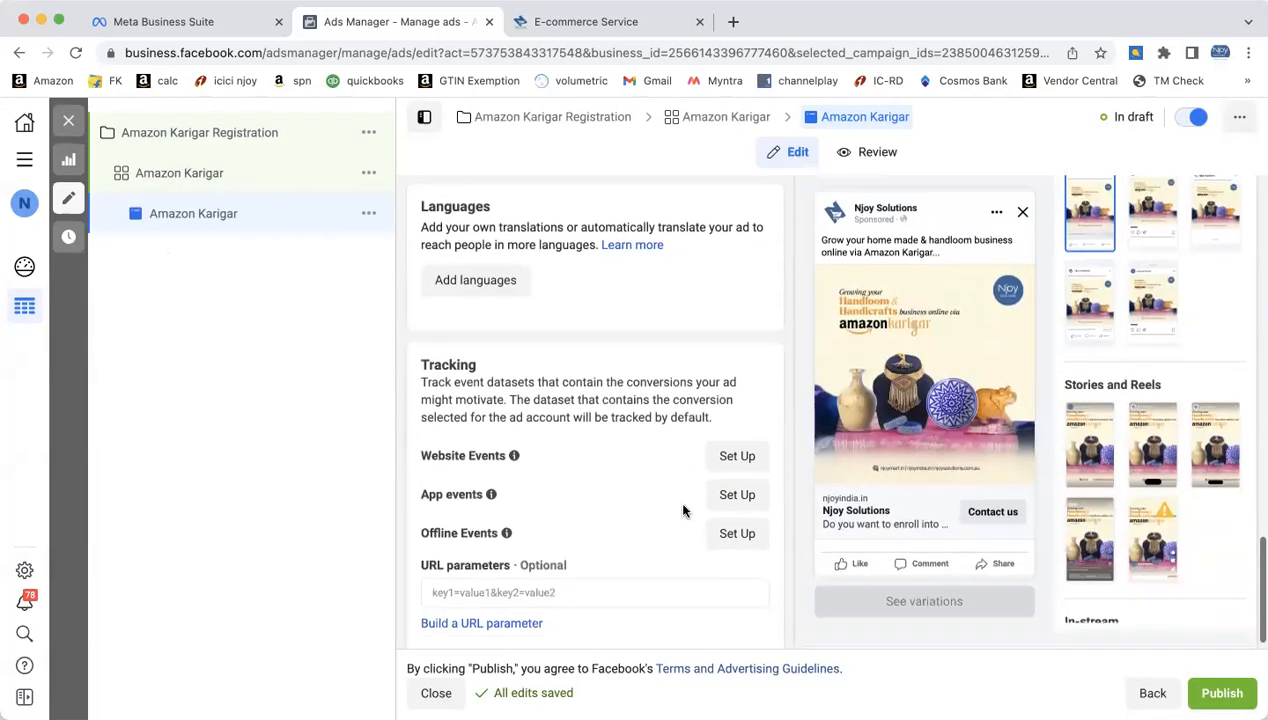
{"action": "scroll", "coordinate": [683, 511], "scroll_direction": "down", "scroll_amount": 1}
{"action": "scroll", "coordinate": [683, 511], "scroll_direction": "down", "scroll_amount": 1}
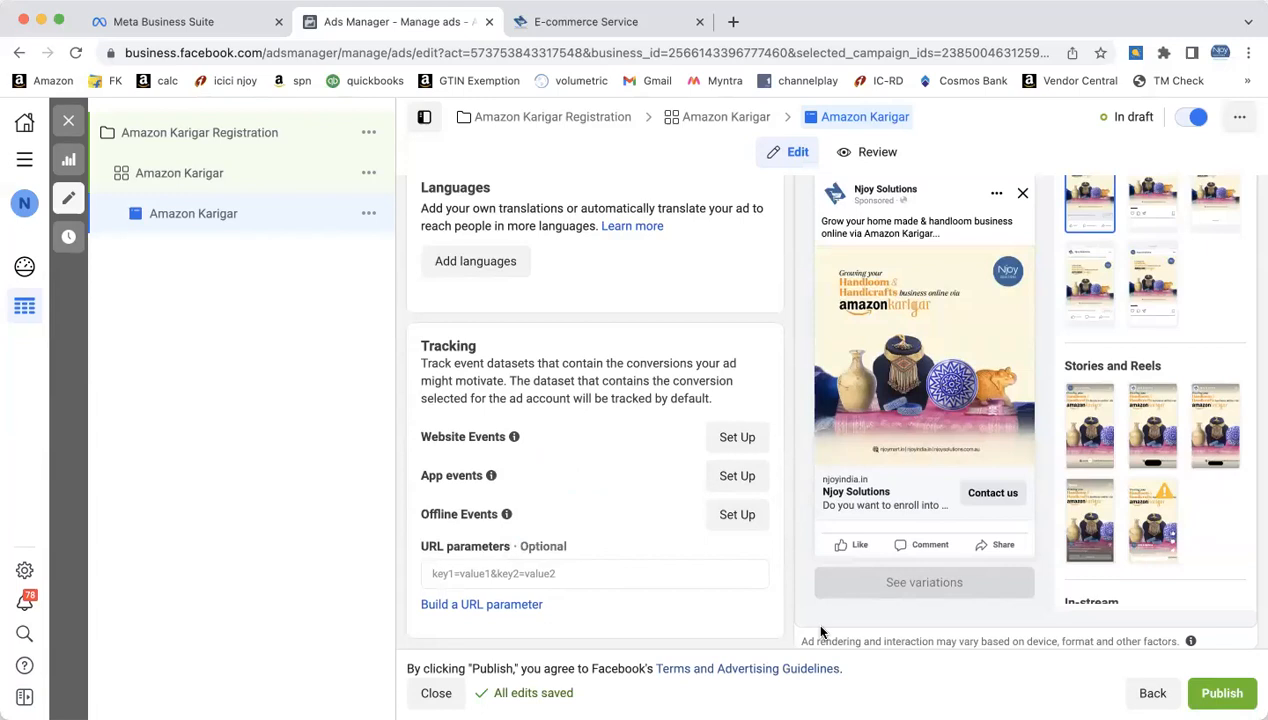
Step: Open the review summary of the Amazon Karigar ad and look through its details and Mobile Feed preview
{"action": "left_click", "coordinate": [872, 158]}
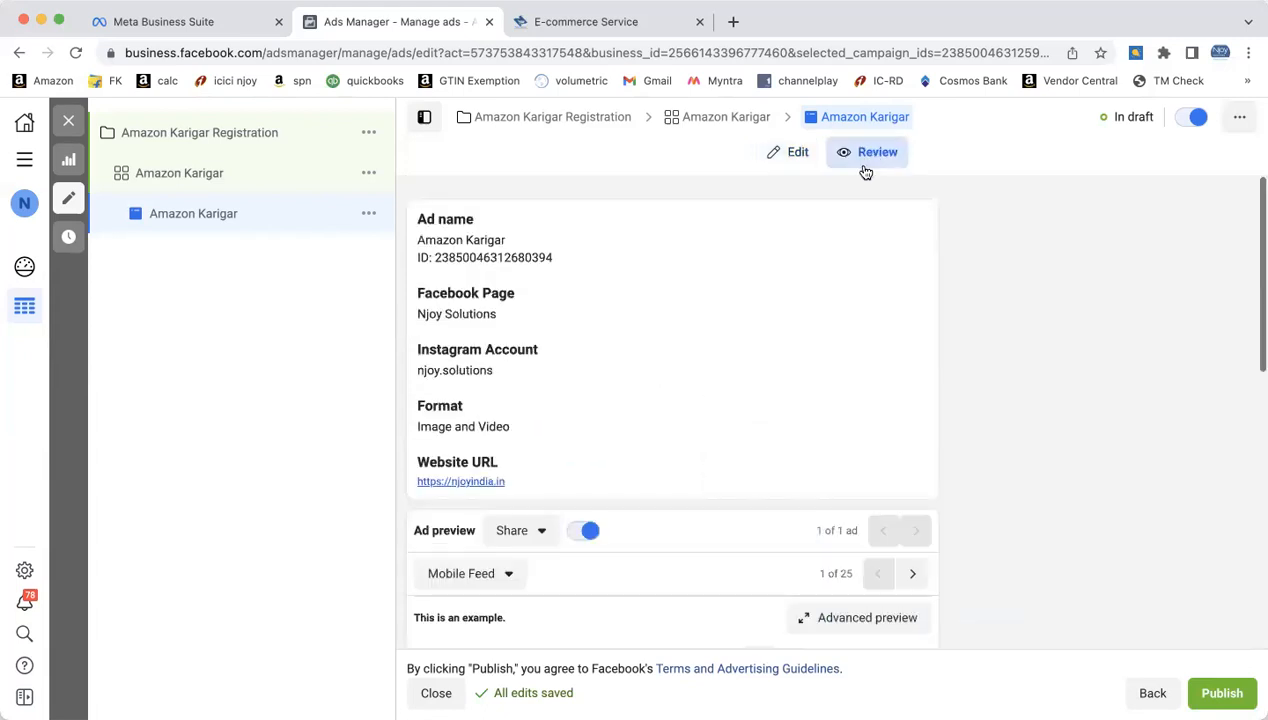
{"action": "scroll", "coordinate": [713, 410], "scroll_direction": "down", "scroll_amount": 8}
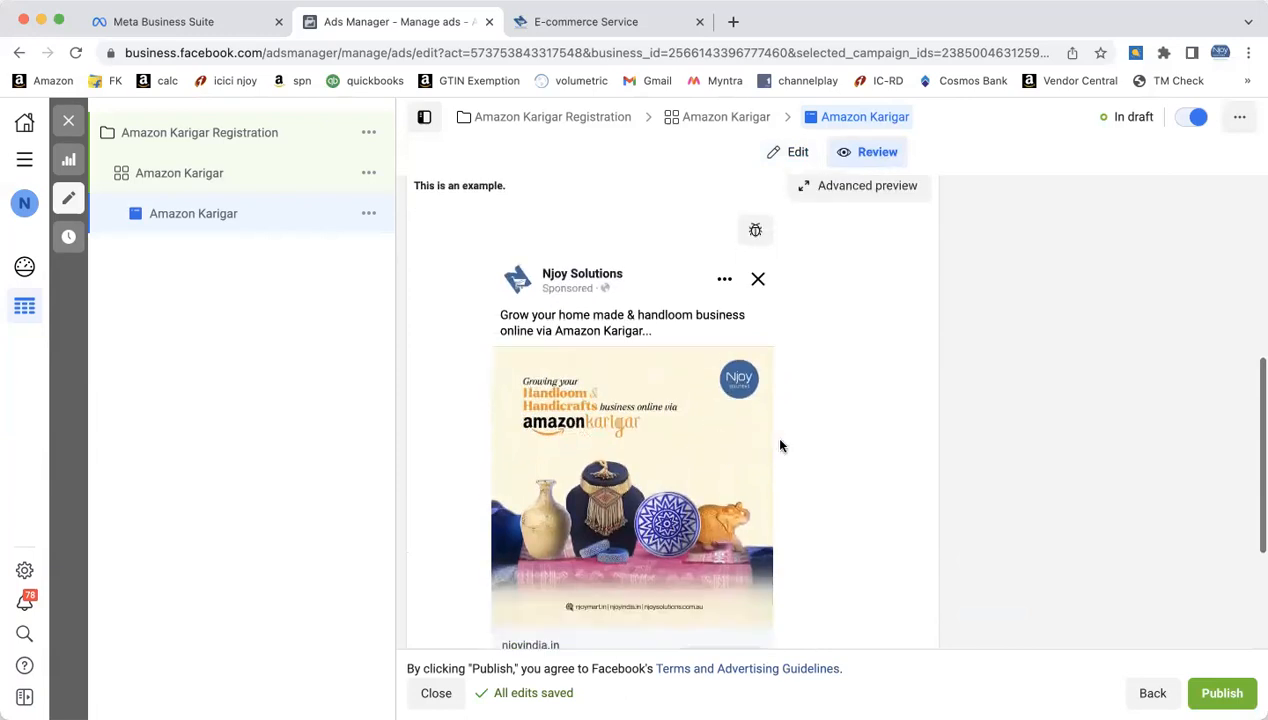
{"action": "scroll", "coordinate": [906, 456], "scroll_direction": "down", "scroll_amount": 4}
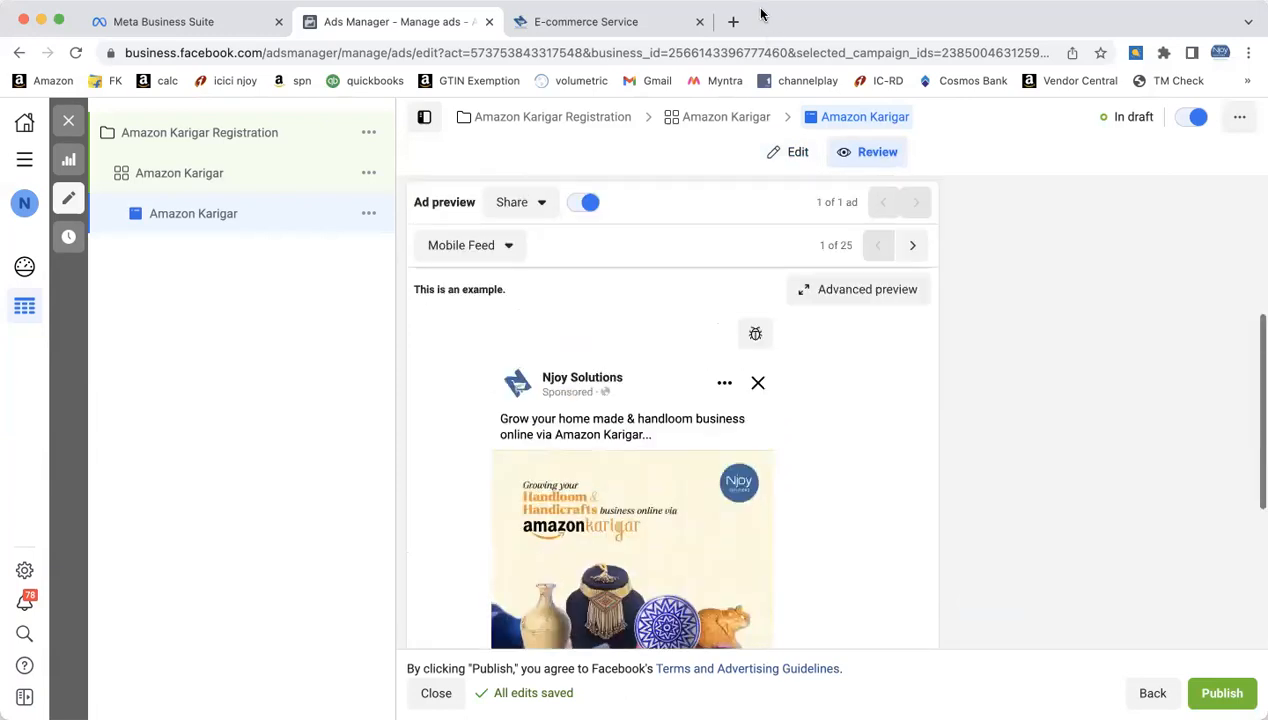